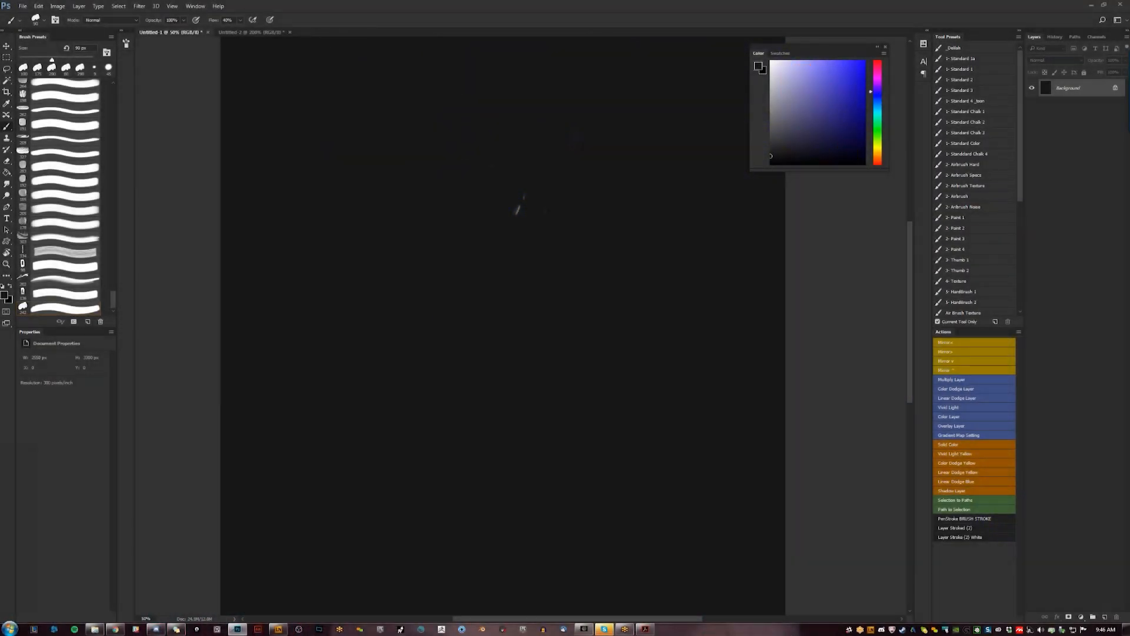
Paint a saturated blue head shape with a long trailing strand near the top of the dark canvas
key("bracketleft")
key("bracketleft")
key("bracketleft")
key("bracketleft")
left_click(847, 84)
mouse_move(519, 108)
left_mouse_down()
mouse_move(535, 95)
mouse_move(532, 104)
mouse_move(598, 124)
mouse_move(637, 92)
left_mouse_up()
key("bracketright")
key("bracketright")
left_click_drag(514, 102, 505, 110)
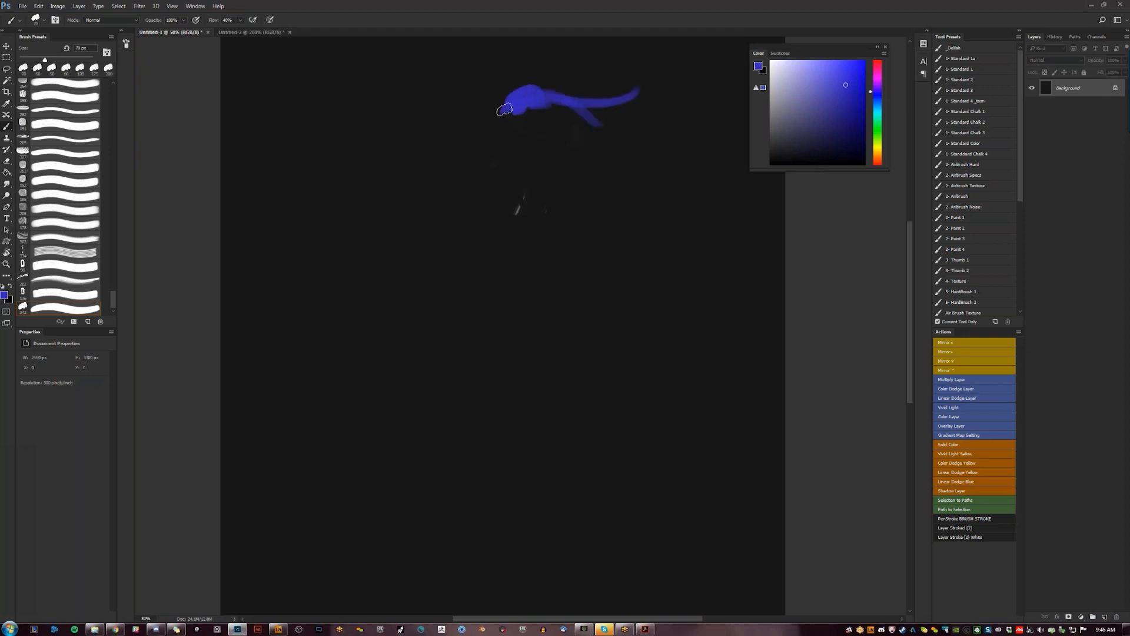
Switch the painting to full-screen mode with the canvas recentred around the blue shape
left_click_drag(543, 210, 566, 209)
key("f")
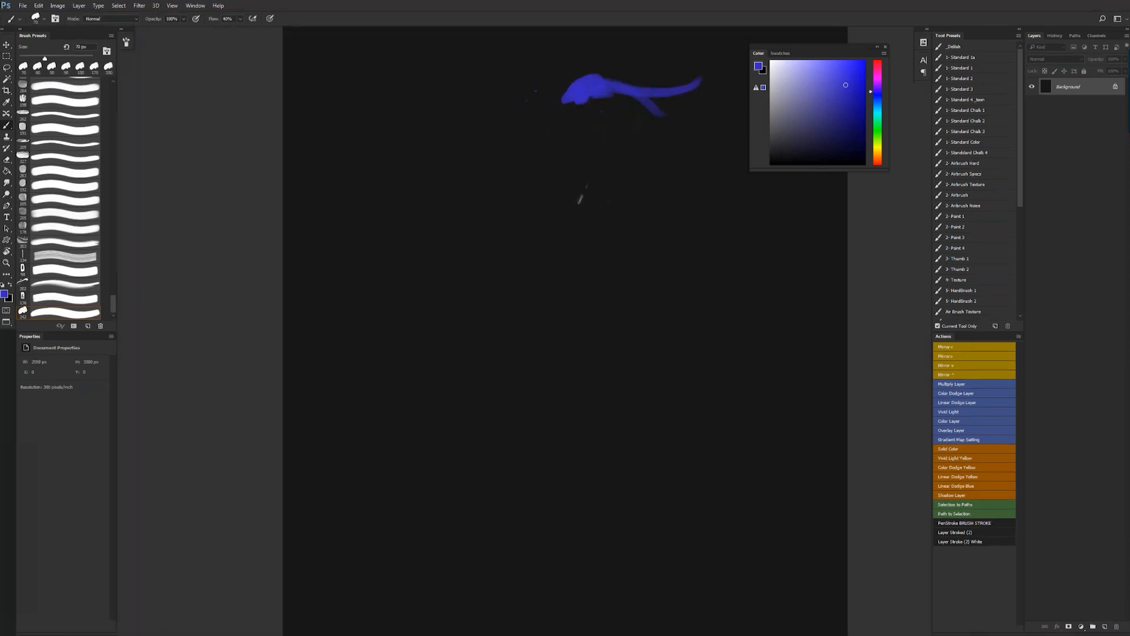
left_click_drag(670, 148, 608, 200)
left_click_drag(843, 119, 842, 136)
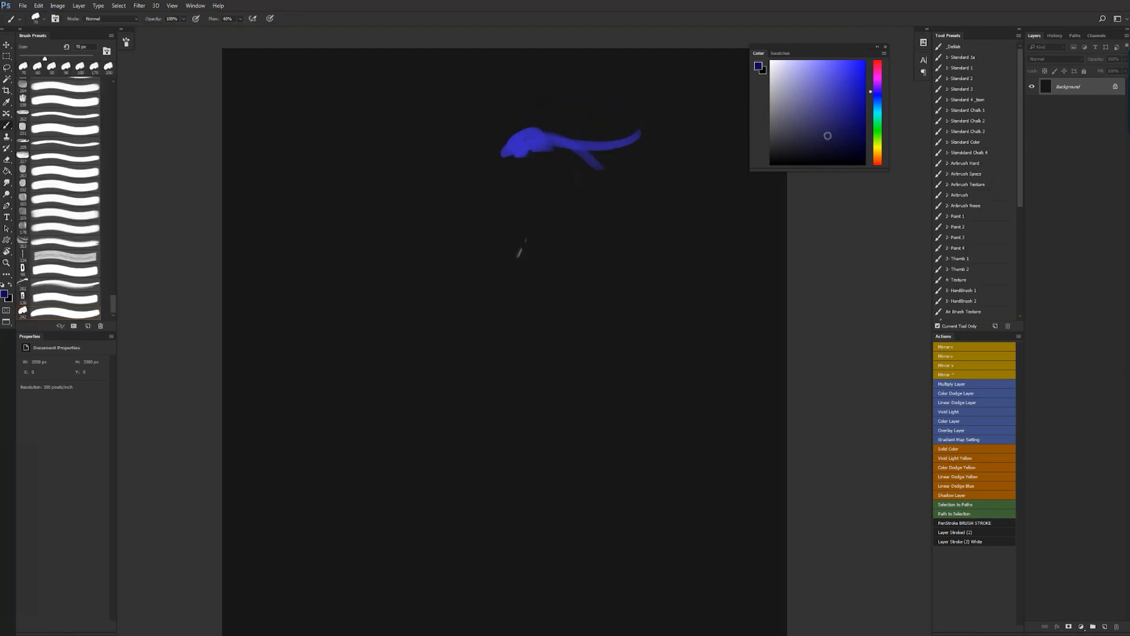
mouse_move(532, 134)
left_mouse_down()
mouse_move(511, 150)
mouse_move(535, 133)
left_mouse_up()
key("ctrl+alt+z")
key("ctrl+alt+z")
Choose a brighter blue and paint a second strand along the head and its trailing tail
left_click(838, 78)
left_click_drag(839, 78, 842, 71)
key("bracketleft")
key("bracketleft")
mouse_move(513, 142)
left_mouse_down()
mouse_move(566, 145)
mouse_move(639, 128)
left_mouse_up()
Flip the canvas horizontally and extend the trailing strand into a thin curve looping above the head
key("ctrl+shift+h")
left_click_drag(442, 153, 471, 150)
key("bracketleft")
key("bracketleft")
key("bracketleft")
key("bracketleft")
key("bracketleft")
key("bracketleft")
key("bracketleft")
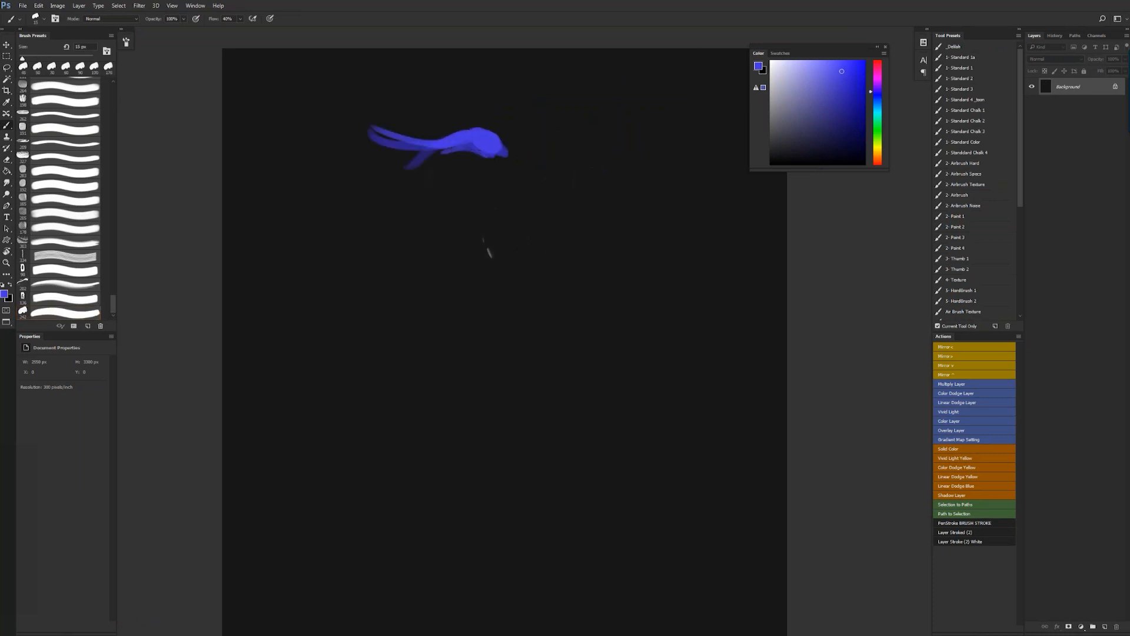
key("bracketright")
key("bracketright")
key("bracketright")
key("bracketright")
mouse_move(435, 166)
left_mouse_down()
mouse_move(488, 139)
mouse_move(477, 128)
mouse_move(497, 161)
mouse_move(505, 152)
mouse_move(472, 131)
mouse_move(382, 142)
mouse_move(450, 97)
mouse_move(420, 93)
mouse_move(471, 92)
left_mouse_up()
Sample the head's blue and paint the two shoulder shapes below the head
key("bracketright")
key("bracketright")
key("bracketright")
left_click(514, 154, "alt")
left_click(492, 147, "alt")
left_click_drag(444, 159, 455, 165)
left_click_drag(501, 162, 509, 173)
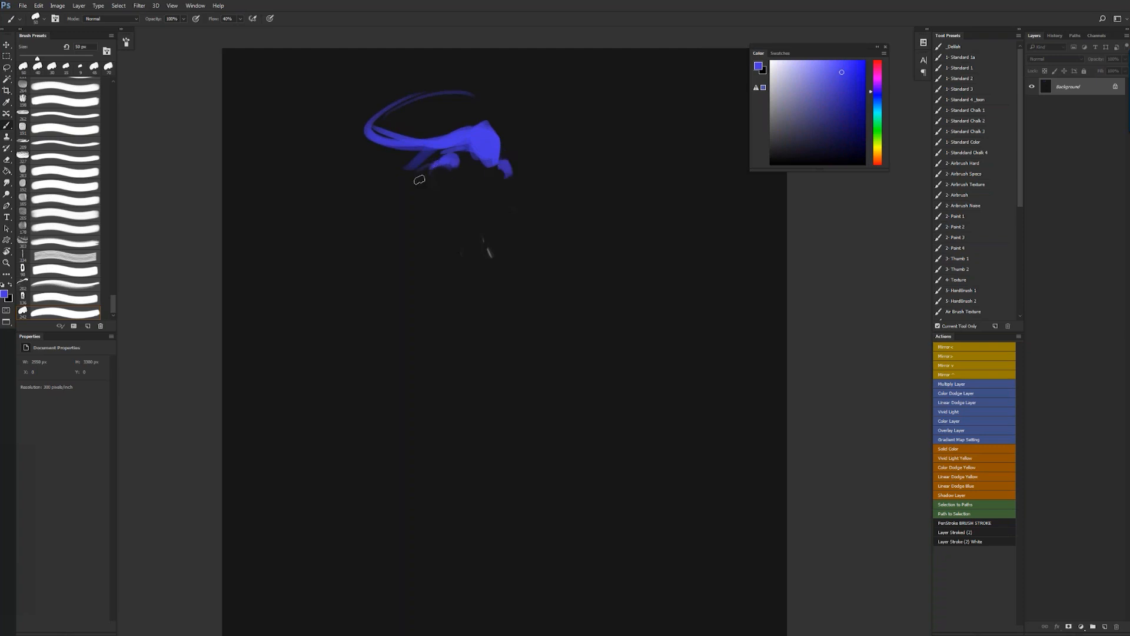
Paint the near arm as a broad blue shape and the far arm as a thin blue stroke
mouse_move(422, 171)
left_mouse_down()
mouse_move(391, 190)
mouse_move(373, 244)
left_mouse_up()
left_click_drag(510, 184, 493, 275)
Shade the shoulders and the side of the hood with a darker blue
key("bracketleft")
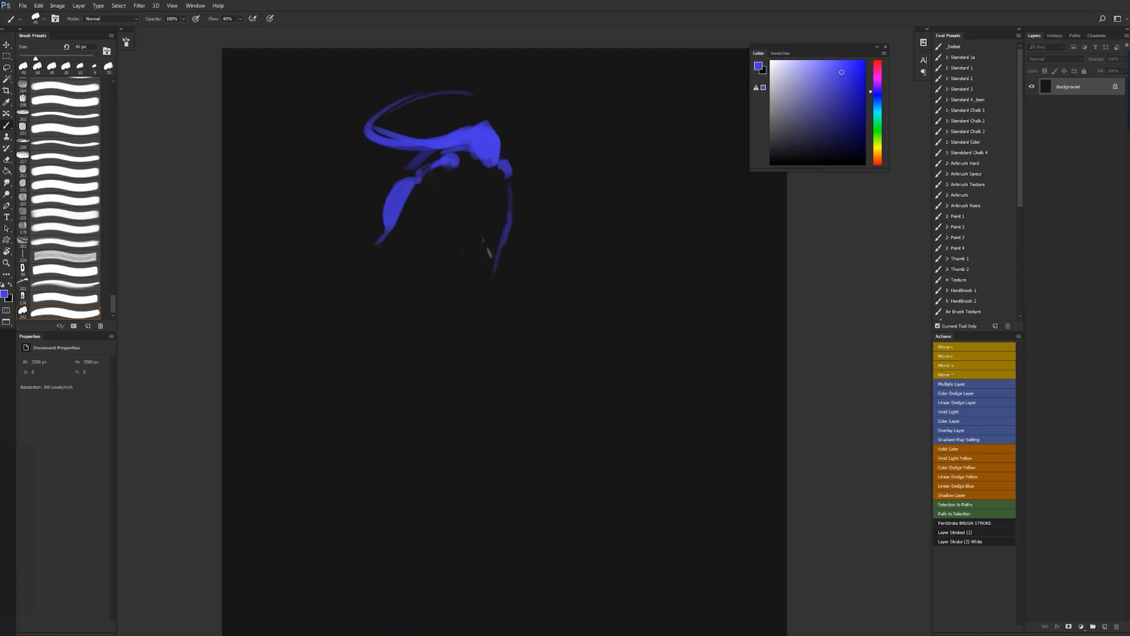
left_click(855, 121)
left_click_drag(453, 158, 478, 172)
left_click_drag(506, 165, 503, 176)
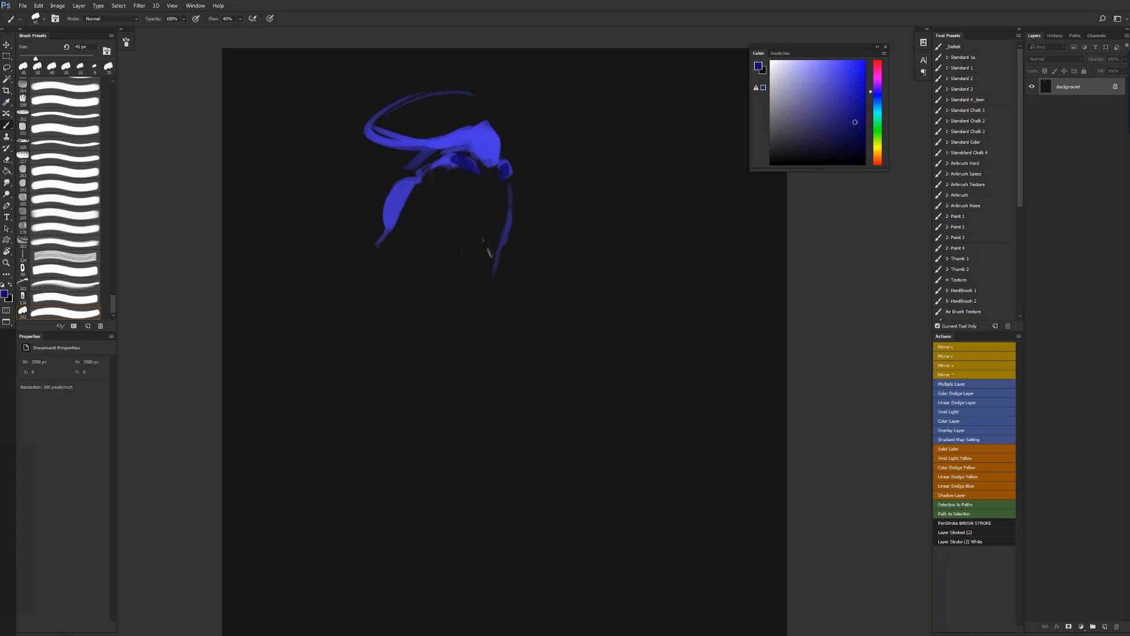
left_click_drag(460, 135, 471, 146)
Reset the painting colour to black and paint the face opening inside the hood with a smaller brush
key("bracketleft")
key("bracketleft")
key("d")
mouse_move(488, 137)
left_mouse_down()
mouse_move(484, 166)
mouse_move(488, 140)
mouse_move(486, 156)
left_mouse_up()
Block in the chest below the shoulders with broader black strokes
key("bracketright")
key("bracketright")
key("bracketright")
key("bracketleft")
key("bracketleft")
key("bracketleft")
key("bracketright")
key("bracketright")
key("bracketright")
key("bracketright")
key("bracketright")
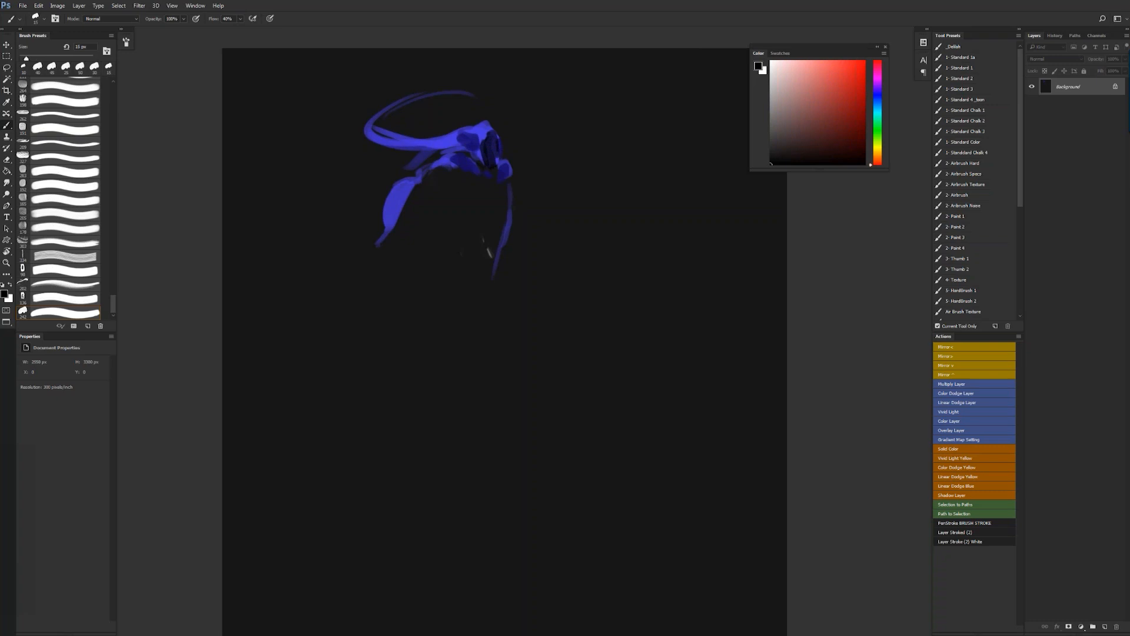
mouse_move(469, 194)
left_mouse_down()
mouse_move(456, 169)
mouse_move(500, 188)
mouse_move(496, 201)
mouse_move(464, 210)
mouse_move(478, 205)
left_mouse_up()
Sketch the torso and legs in black, sweeping diagonally down and away from the chest
key("bracketleft")
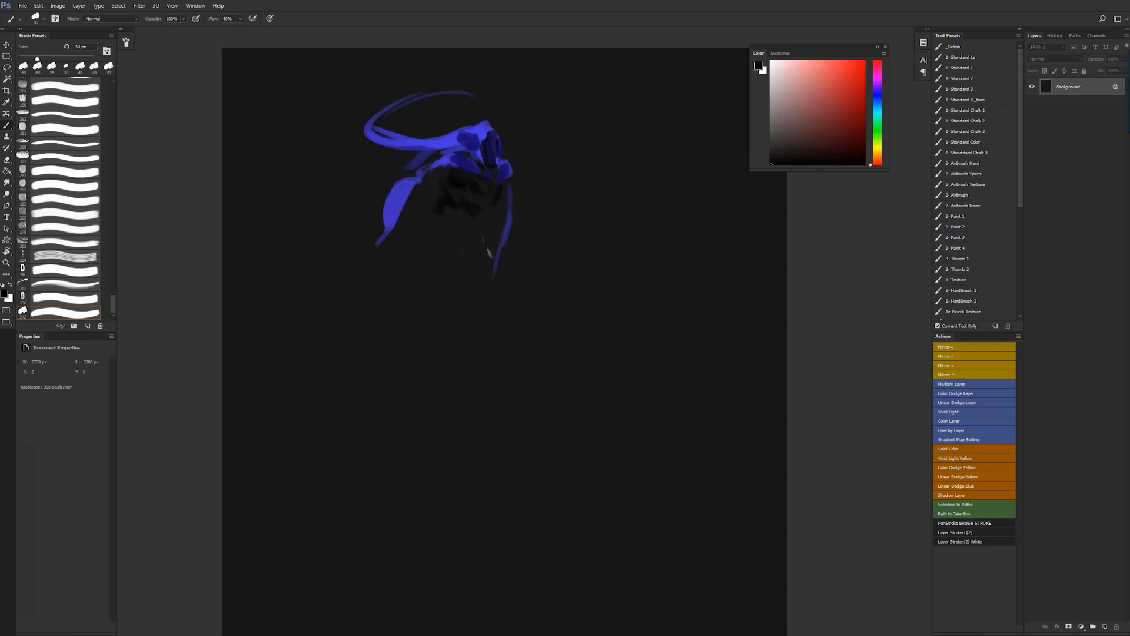
mouse_move(458, 244)
left_mouse_down()
mouse_move(436, 211)
mouse_move(427, 224)
mouse_move(441, 207)
mouse_move(401, 246)
left_mouse_up()
left_click_drag(411, 225, 345, 310)
key("bracketright")
left_click_drag(379, 259, 337, 288)
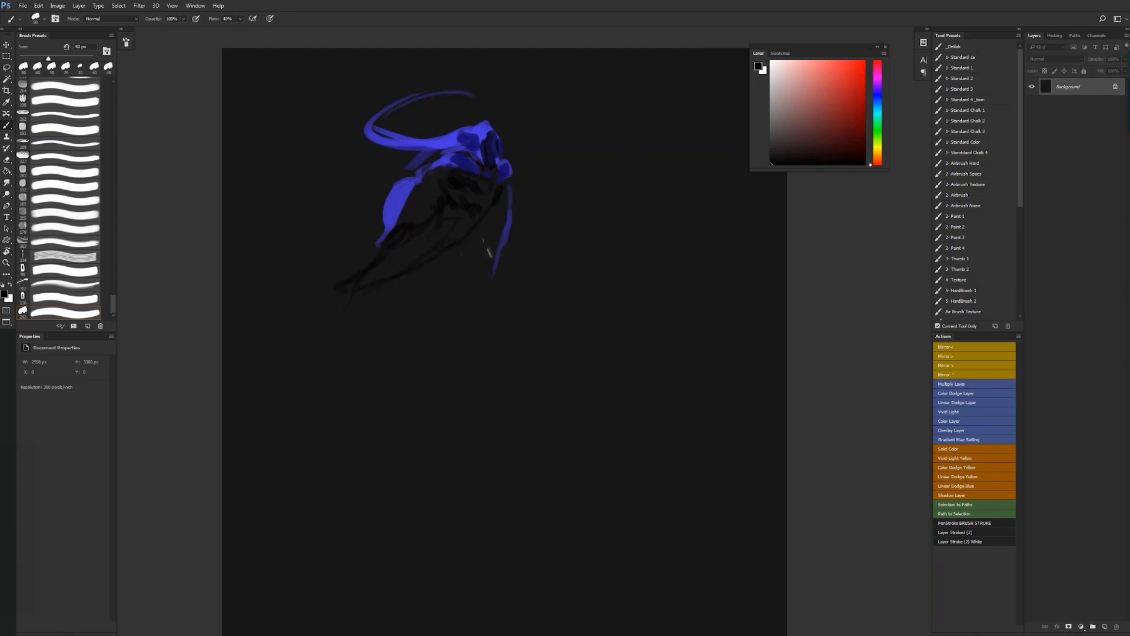
Extend the black legs with thinner strokes into a pointed trailing foot
key("bracketleft")
key("bracketleft")
key("bracketleft")
left_click_drag(328, 276, 295, 301)
Paint a black oval beside the near hand and a black arc behind the far shoulder
key("bracketleft")
key("bracketright")
key("bracketright")
key("bracketright")
mouse_move(383, 154)
left_mouse_down()
mouse_move(371, 245)
mouse_move(383, 242)
left_mouse_up()
key("ctrl+z")
left_click_drag(433, 211, 403, 223)
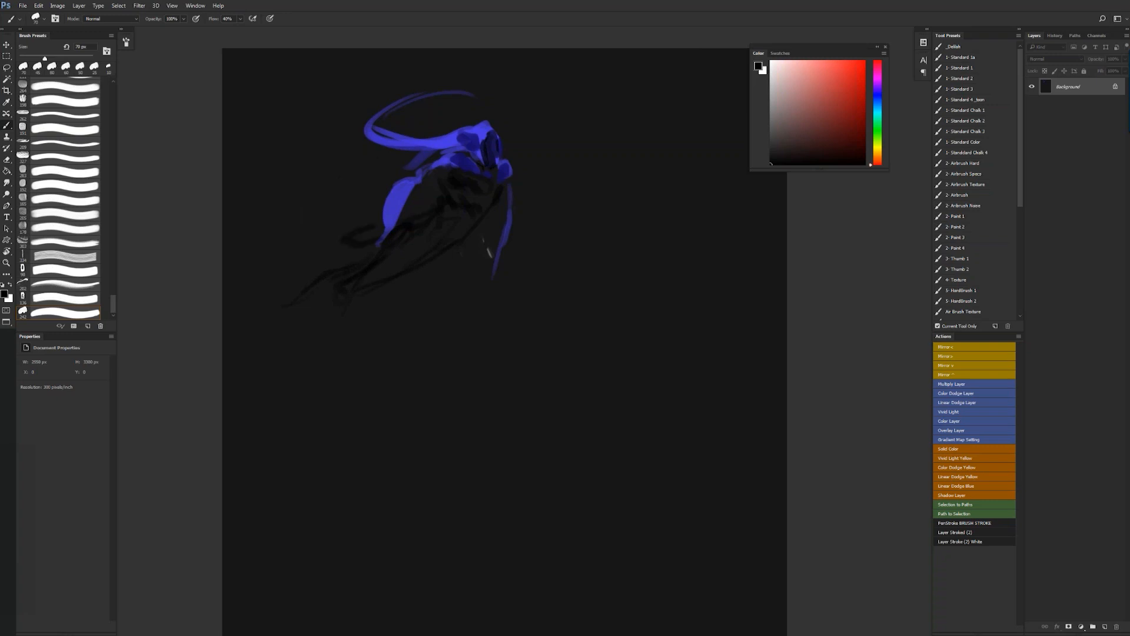
mouse_move(510, 107)
left_mouse_down()
mouse_move(524, 168)
mouse_move(511, 184)
left_mouse_up()
left_click_drag(374, 231, 363, 241)
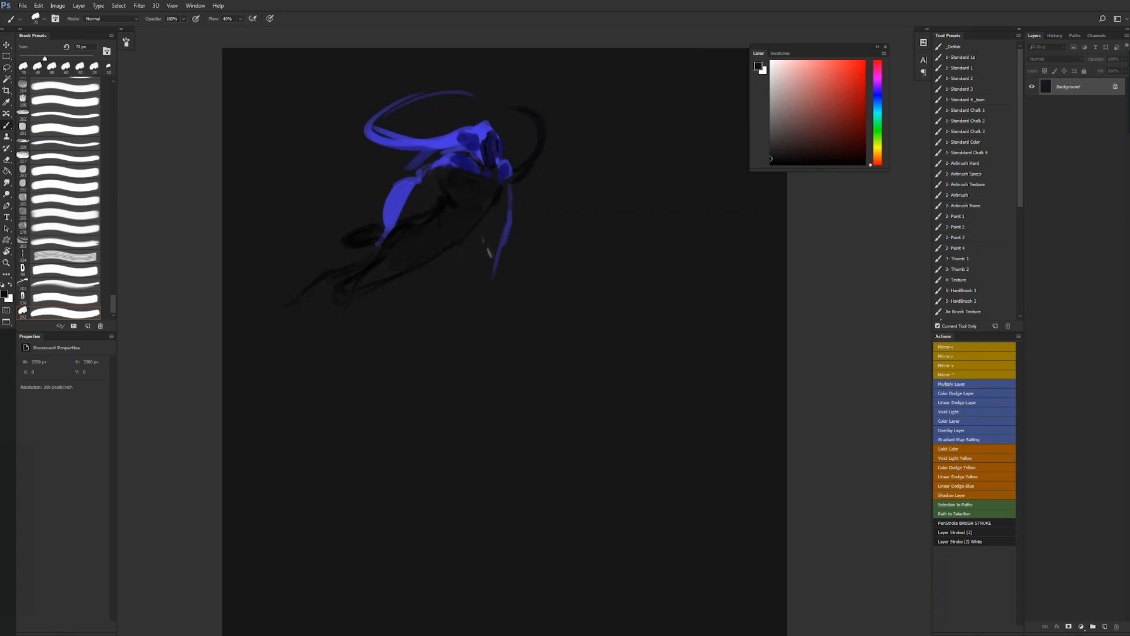
Refine the chest with thin black strokes using a smaller brush of about 20 px
key("bracketleft")
key("bracketleft")
key("bracketleft")
key("bracketleft")
key("bracketleft")
key("bracketleft")
key("bracketleft")
left_click_drag(462, 182, 470, 205)
Flip the canvas horizontally and touch up the hood's crown and strand with the sampled blue
key("ctrl+shift+h")
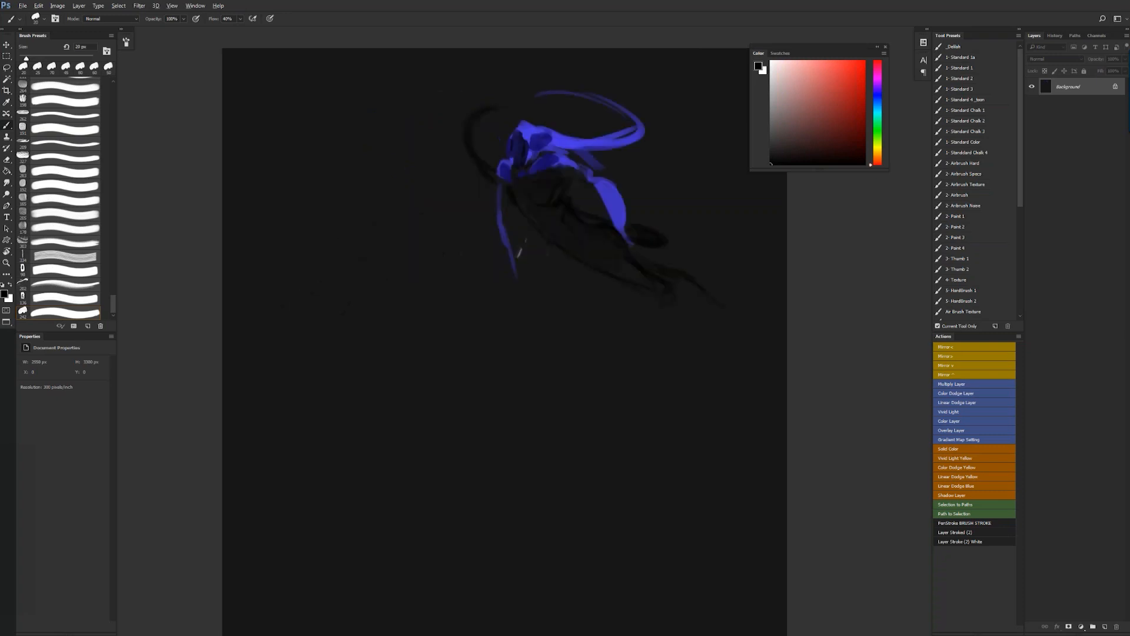
left_click_drag(516, 128, 531, 124)
left_click(521, 126, "alt")
left_click_drag(534, 126, 522, 124)
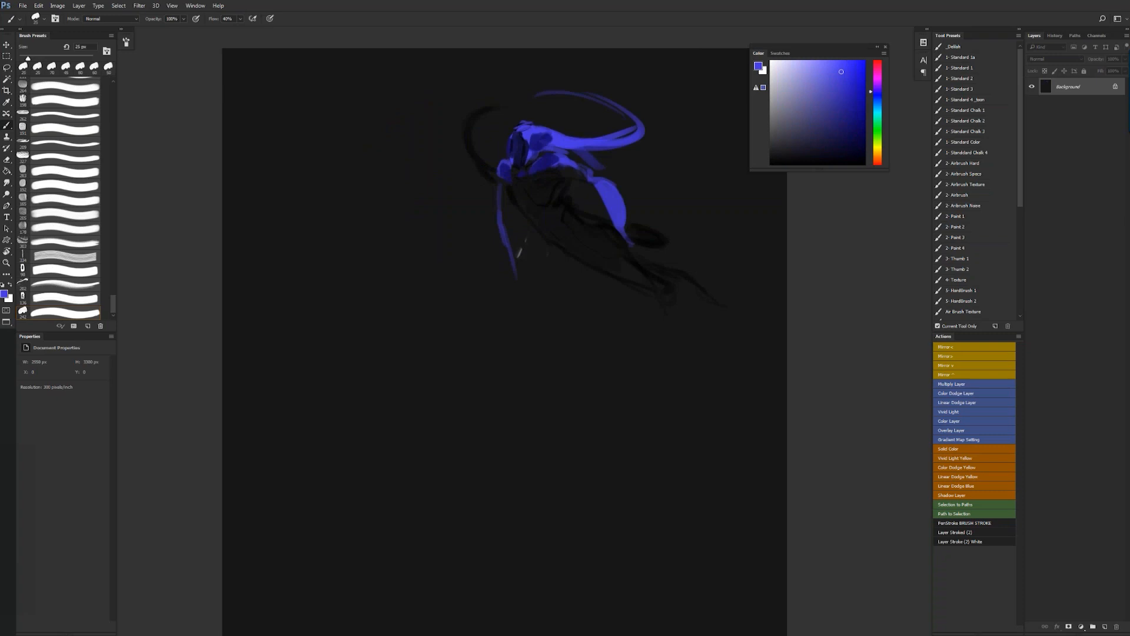
mouse_move(617, 138)
left_mouse_down()
mouse_move(639, 129)
mouse_move(631, 137)
left_mouse_up()
Choose a mid blue and repaint the planes across the collar and shoulders
left_click(830, 90)
key("bracketleft")
key("bracketright")
key("bracketright")
key("bracketright")
mouse_move(510, 155)
left_mouse_down()
mouse_move(507, 167)
mouse_move(553, 154)
left_mouse_up()
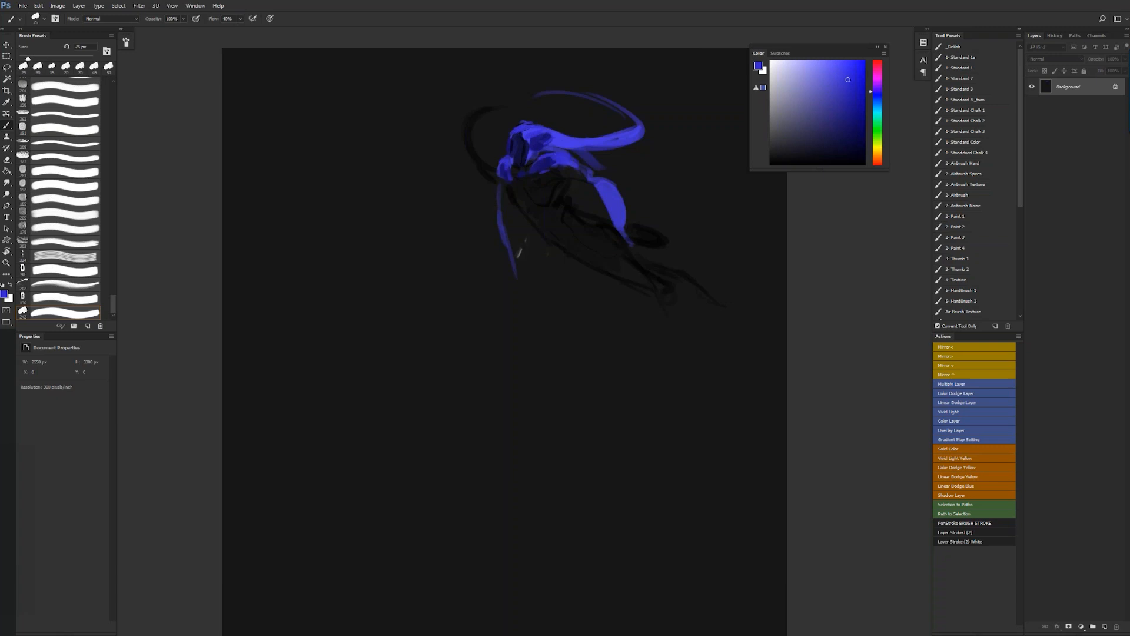
Flip the canvas back and redefine the hood's face opening with black strokes
key("d")
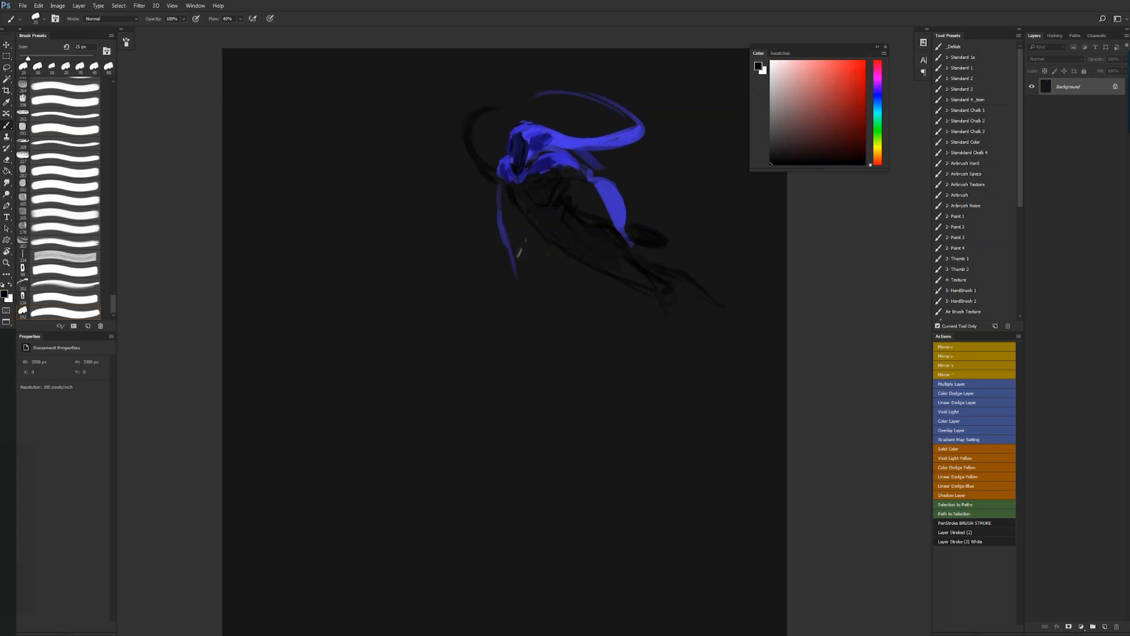
key("ctrl+shift+h")
left_click(451, 135, "alt")
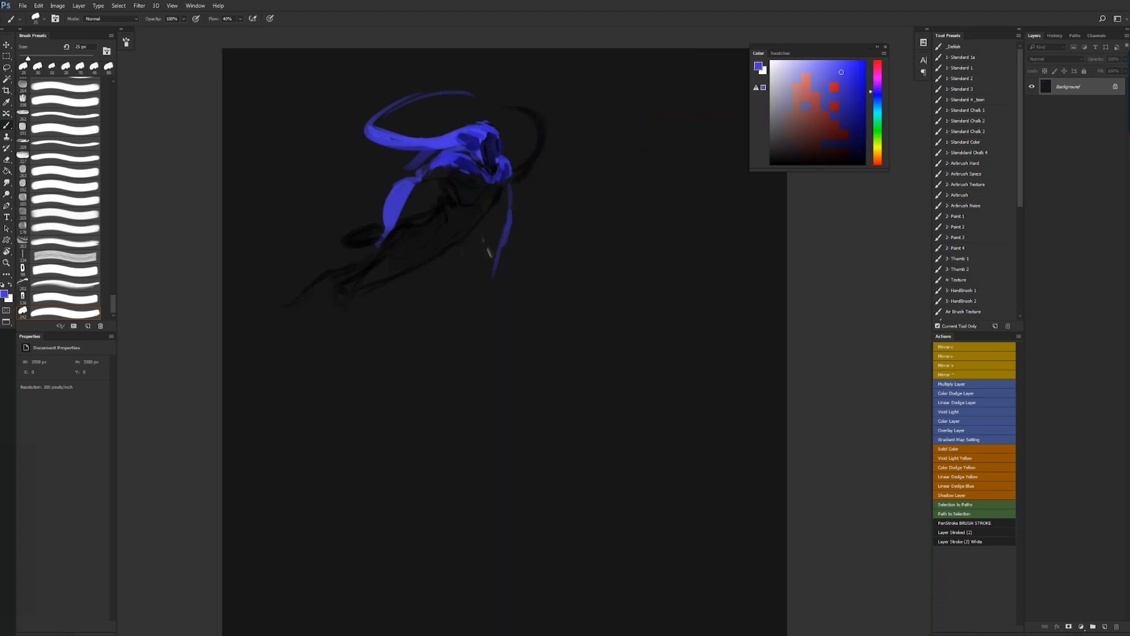
key("bracketright")
key("bracketright")
left_click(487, 166, "alt")
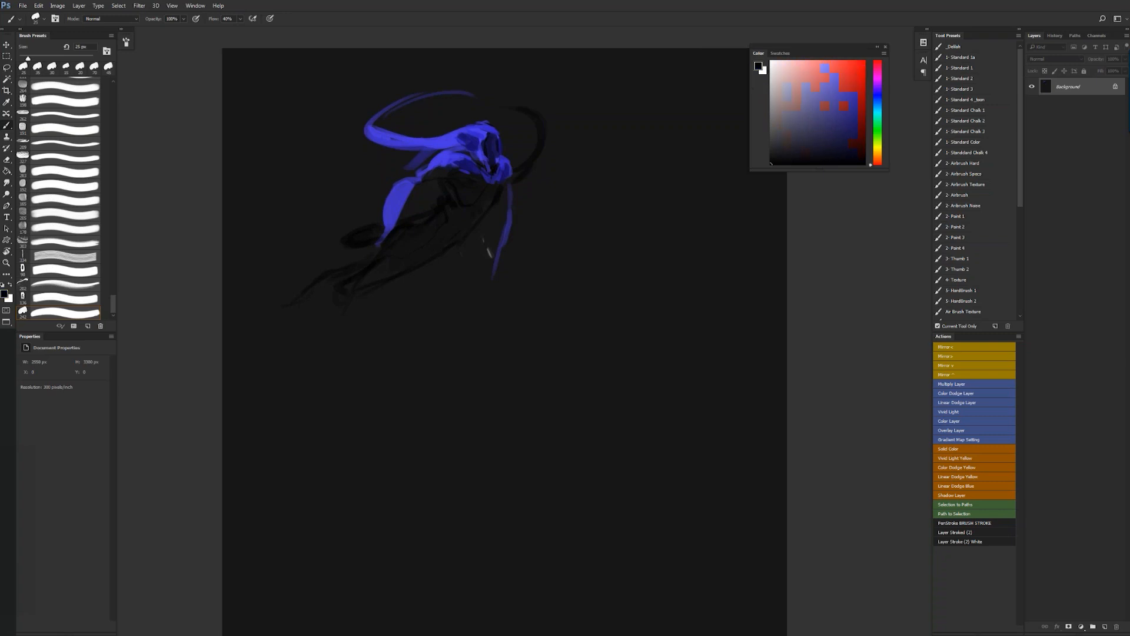
key("d")
mouse_move(477, 149)
left_mouse_down()
mouse_move(490, 172)
mouse_move(500, 167)
left_mouse_up()
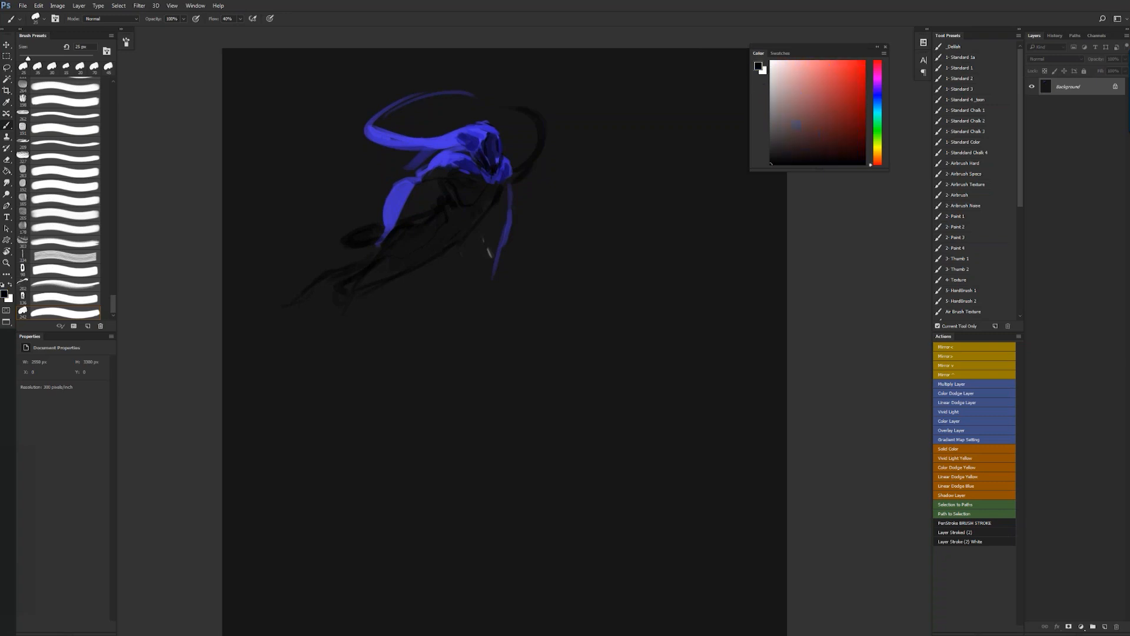
Sample the shoulder's blue and add small strokes on the upper chest
left_click(452, 160, "alt")
left_click_drag(453, 173, 468, 184)
key("bracketright")
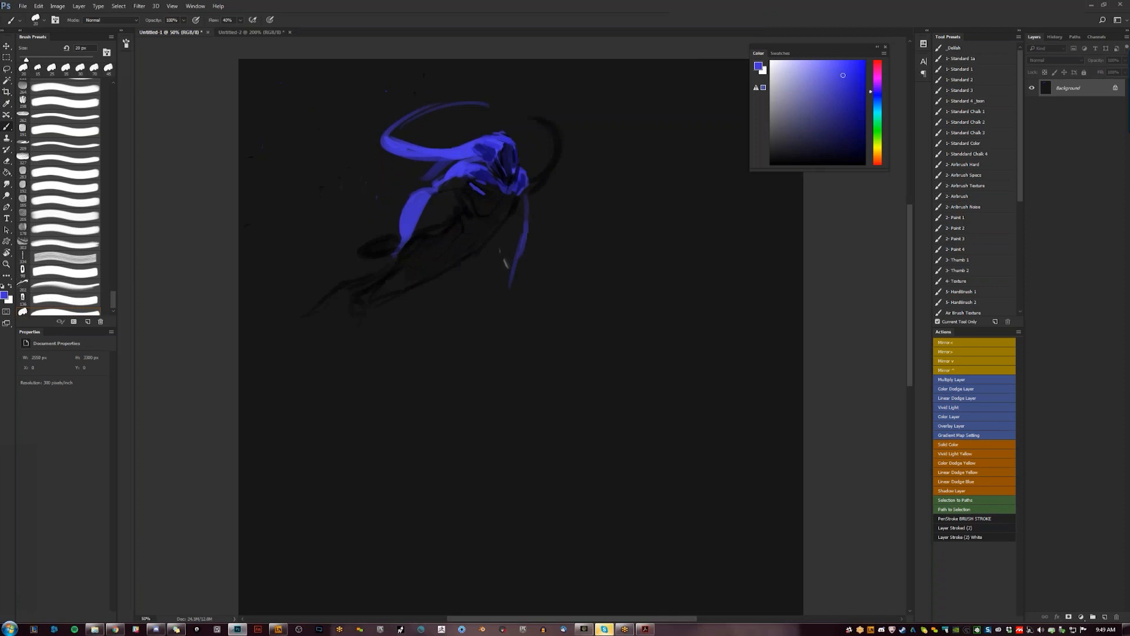
Consult the character brief PDF in Acrobat and return to the Photoshop painting
left_click(645, 628)
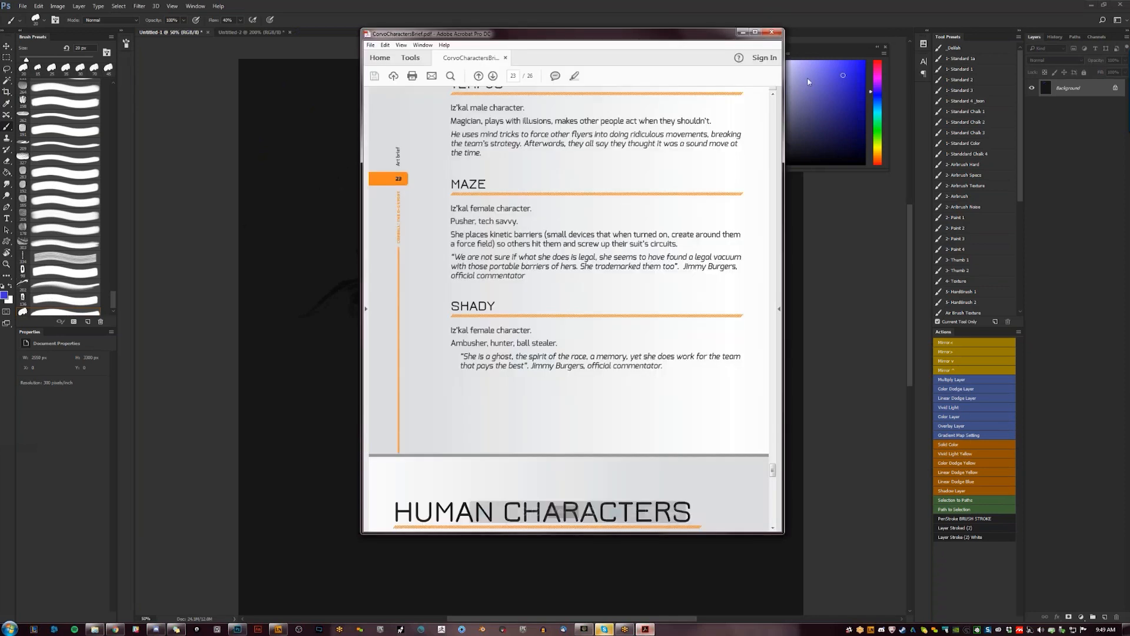
left_click(772, 33)
Paint thin layered blue folds around the collar and face opening with a 10 px brush
key("z")
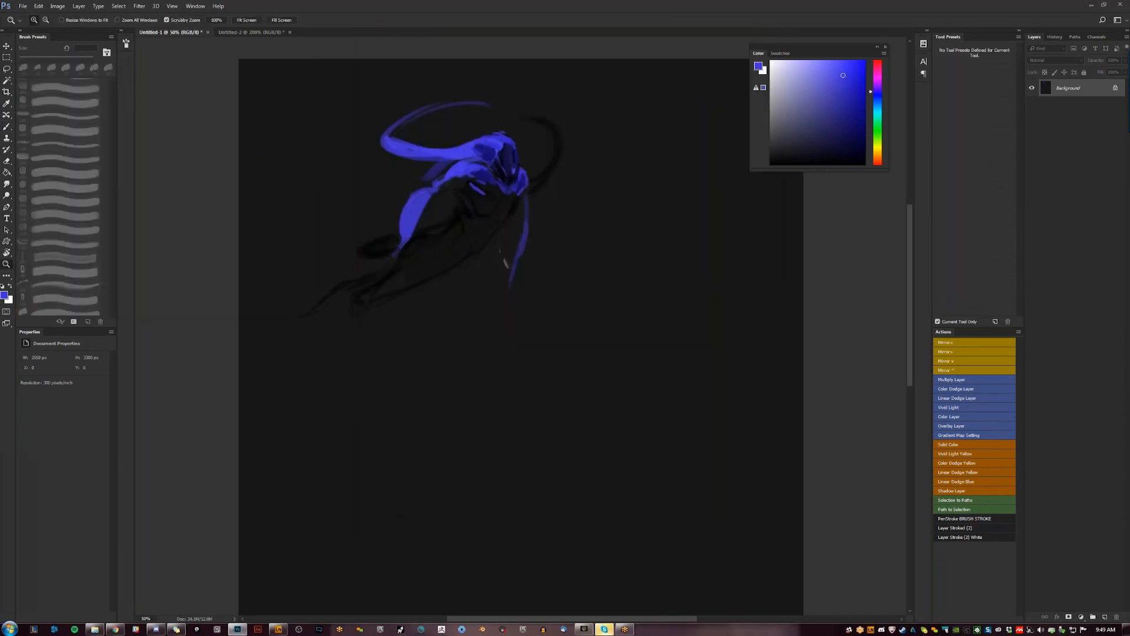
left_click(508, 254)
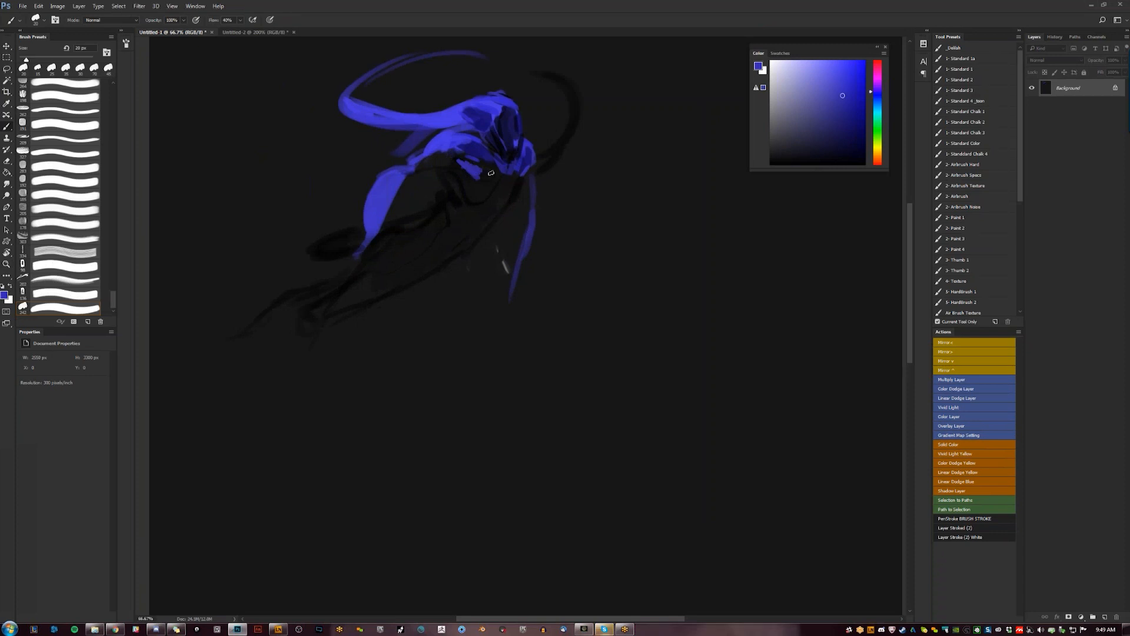
key("bracketright")
key("d")
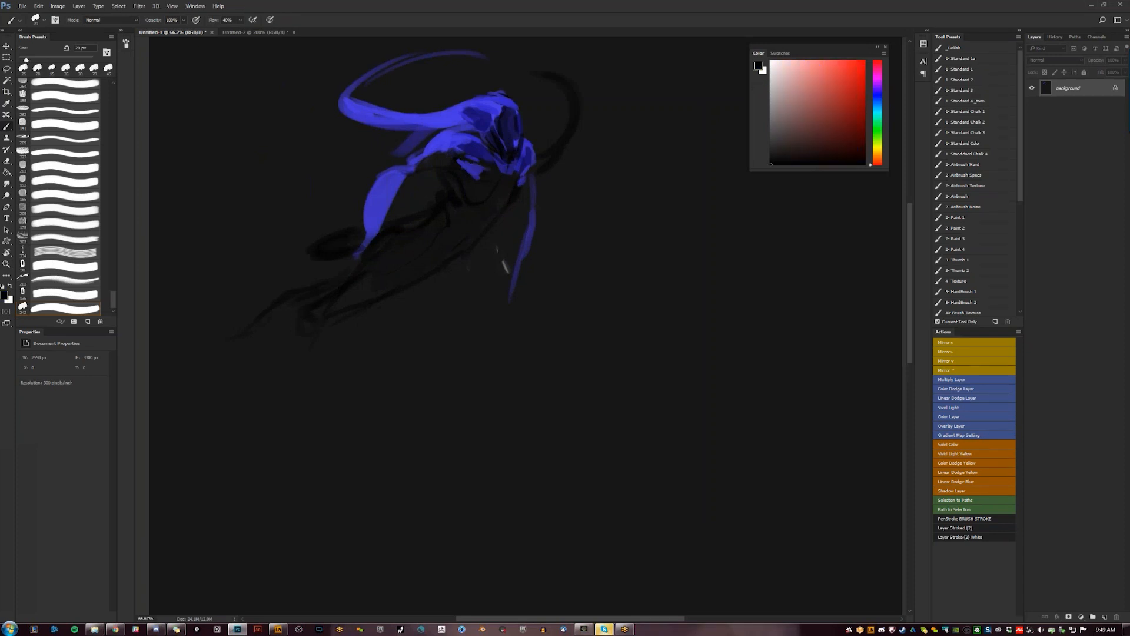
left_click(470, 140, "alt")
key("bracketleft")
key("bracketleft")
left_click_drag(477, 129, 502, 165)
left_click(840, 87)
left_click_drag(485, 137, 494, 154)
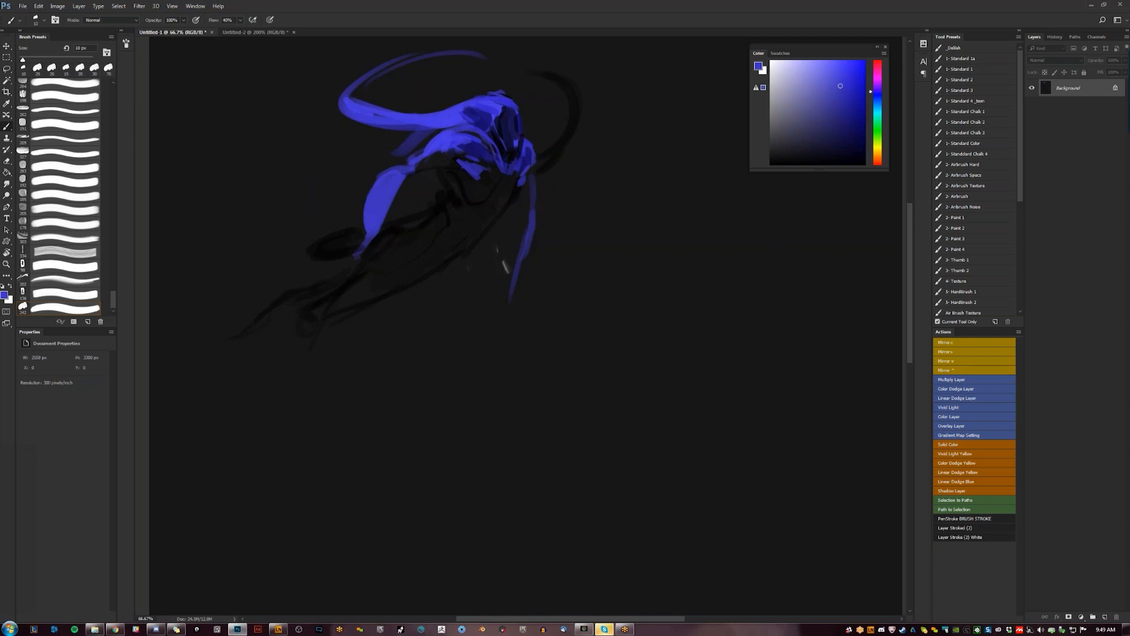
Lasso the figure's hooded head and copy it to a new layer
left_click_drag(494, 194, 499, 269)
key("l")
mouse_move(540, 178)
left_mouse_down()
mouse_move(516, 157)
mouse_move(469, 198)
mouse_move(520, 250)
mouse_move(533, 184)
left_mouse_up()
key("ctrl+j")
key("v")
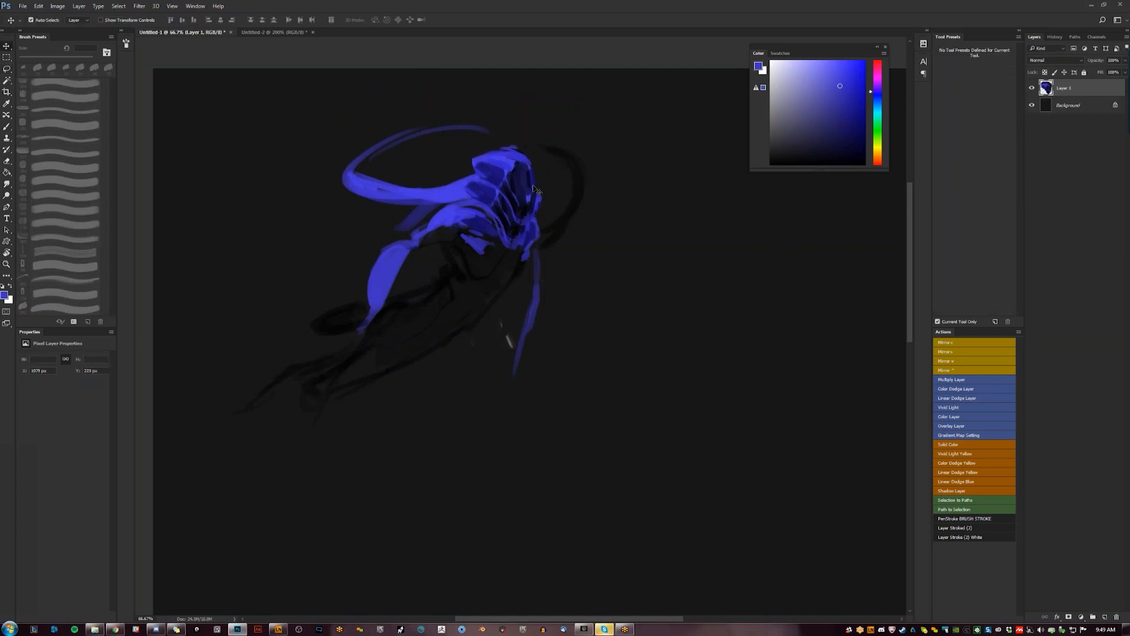
Carve black strokes along the junction between the hood and the trailing strand
key("b")
key("d")
key("bracketright")
key("bracketright")
key("bracketright")
mouse_move(497, 199)
left_mouse_down()
mouse_move(473, 163)
mouse_move(417, 186)
left_mouse_up()
Refine the hood's side planes with sampled blue and black strokes
left_click(480, 161, "alt")
mouse_move(467, 163)
left_mouse_down()
mouse_move(412, 188)
mouse_move(444, 202)
mouse_move(490, 188)
left_mouse_up()
key("d")
key("bracketright")
key("bracketright")
mouse_move(489, 195)
left_mouse_down()
mouse_move(432, 198)
mouse_move(491, 195)
mouse_move(511, 167)
left_mouse_up()
Sample the hood's light blue and paint highlight strokes along its upper front edge
key("bracketright")
key("bracketright")
key("bracketleft")
key("bracketleft")
key("bracketleft")
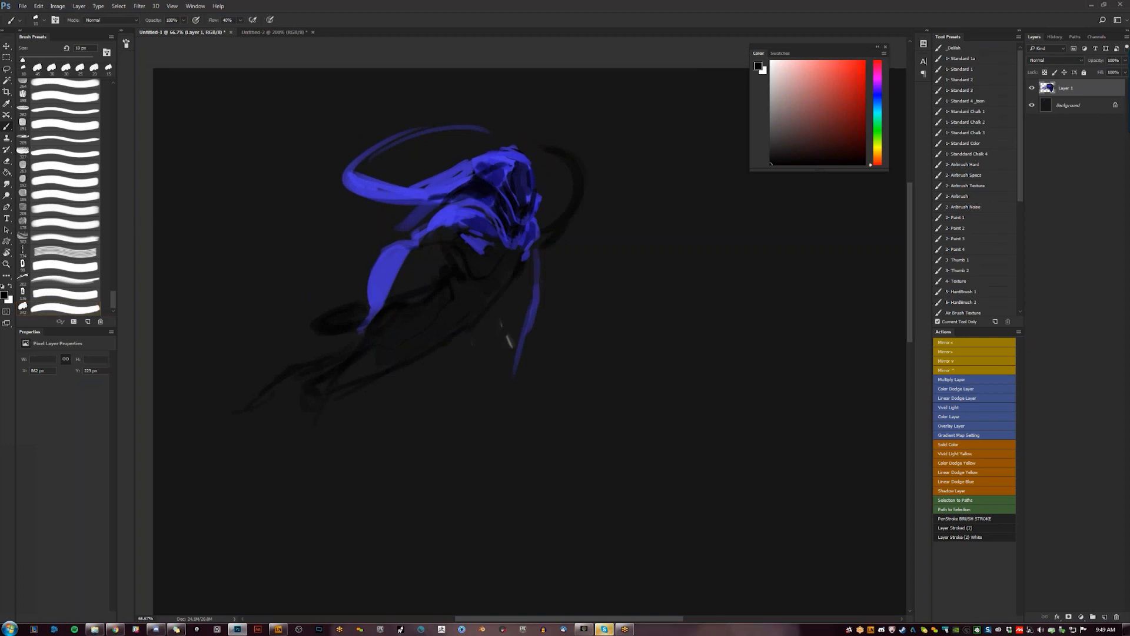
left_click(517, 167, "alt")
left_click(515, 166, "alt")
left_click(513, 167, "alt")
key("bracketright")
key("bracketright")
key("bracketright")
left_click_drag(513, 166, 522, 171)
Flip the canvas horizontally and refine the hood's front edge with sampled blue and black strokes
key("bracketleft")
key("F2")
left_click_drag(526, 224, 408, 231)
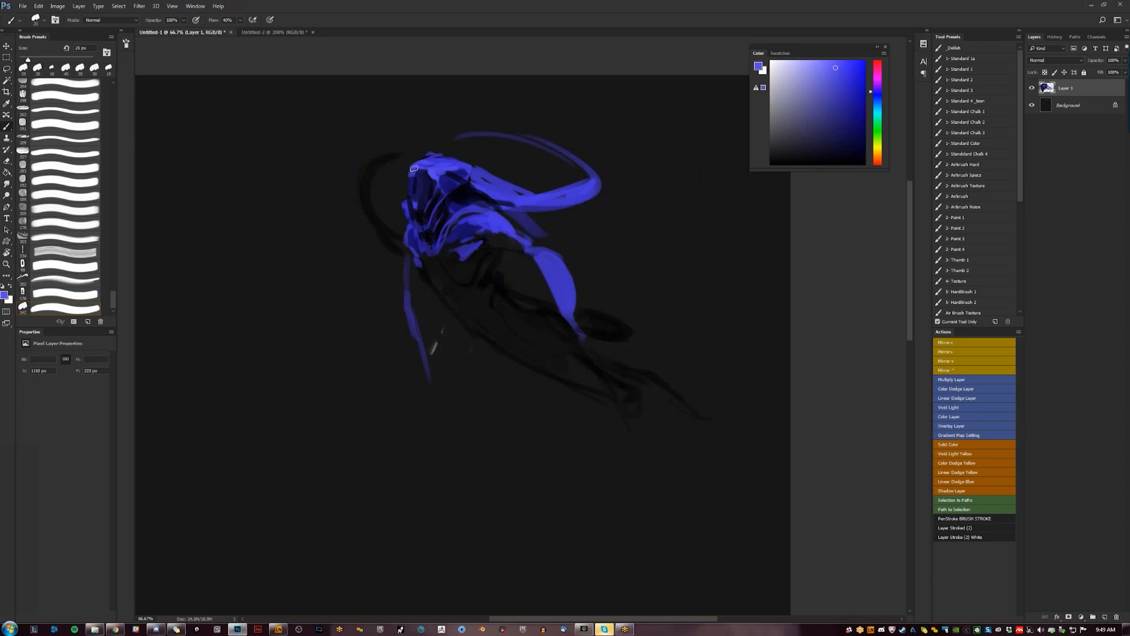
key("d")
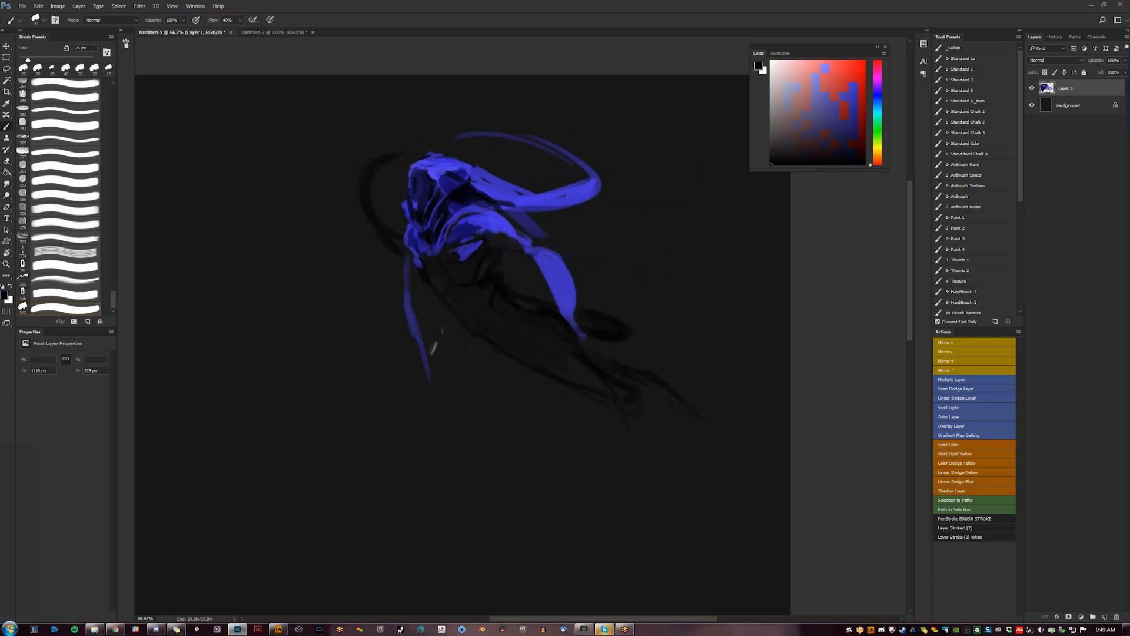
left_click(429, 163, "alt")
mouse_move(432, 160)
left_mouse_down()
mouse_move(442, 159)
mouse_move(389, 182)
left_mouse_up()
left_click(435, 151, "alt")
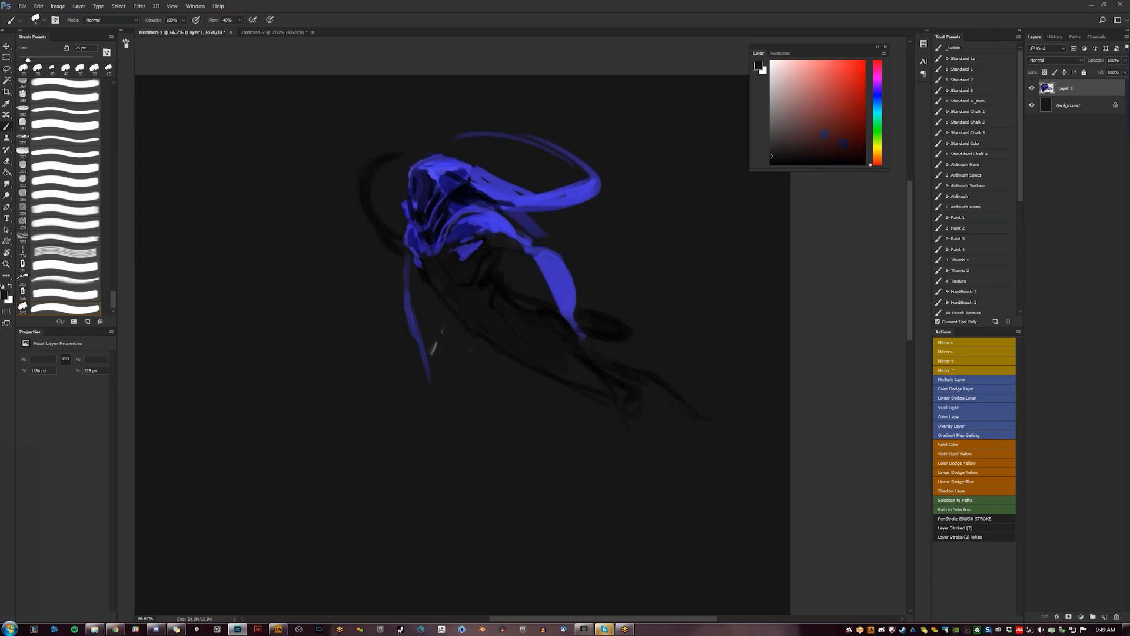
left_click(442, 160, "alt")
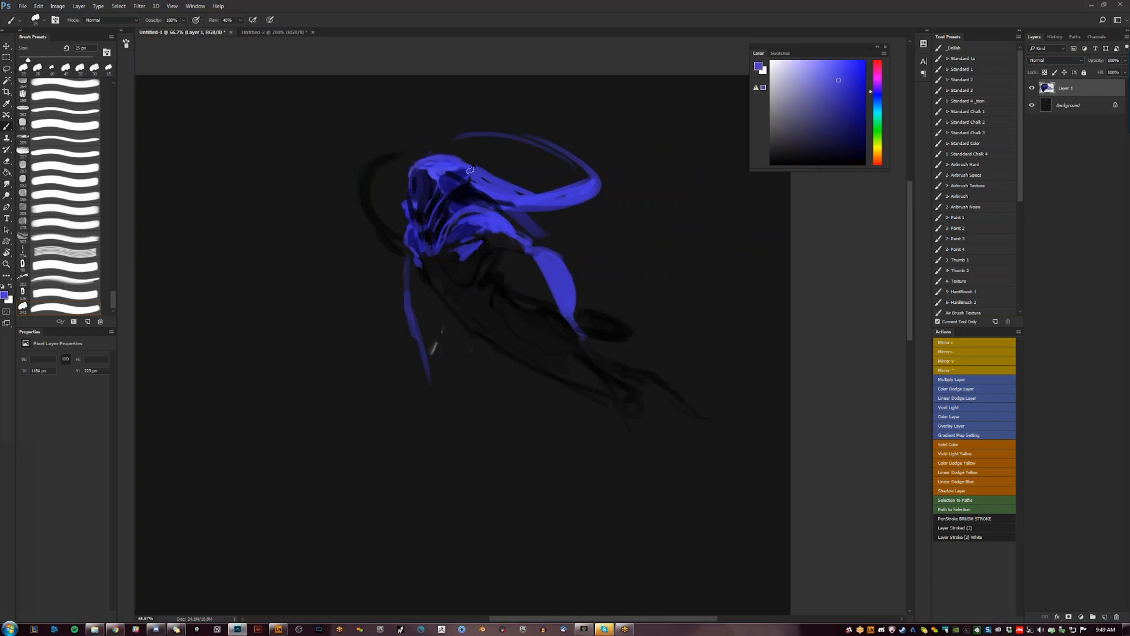
Pick a brighter blue shifted toward cyan, paint a highlight on the hood's crown, and flip the canvas back
left_click(831, 68)
left_click_drag(877, 92, 877, 99)
mouse_move(421, 172)
left_mouse_down()
mouse_move(468, 163)
mouse_move(432, 161)
mouse_move(430, 171)
left_mouse_up()
left_click(461, 165, "alt")
key("ctrl+shift+h")
left_click(475, 227, "alt")
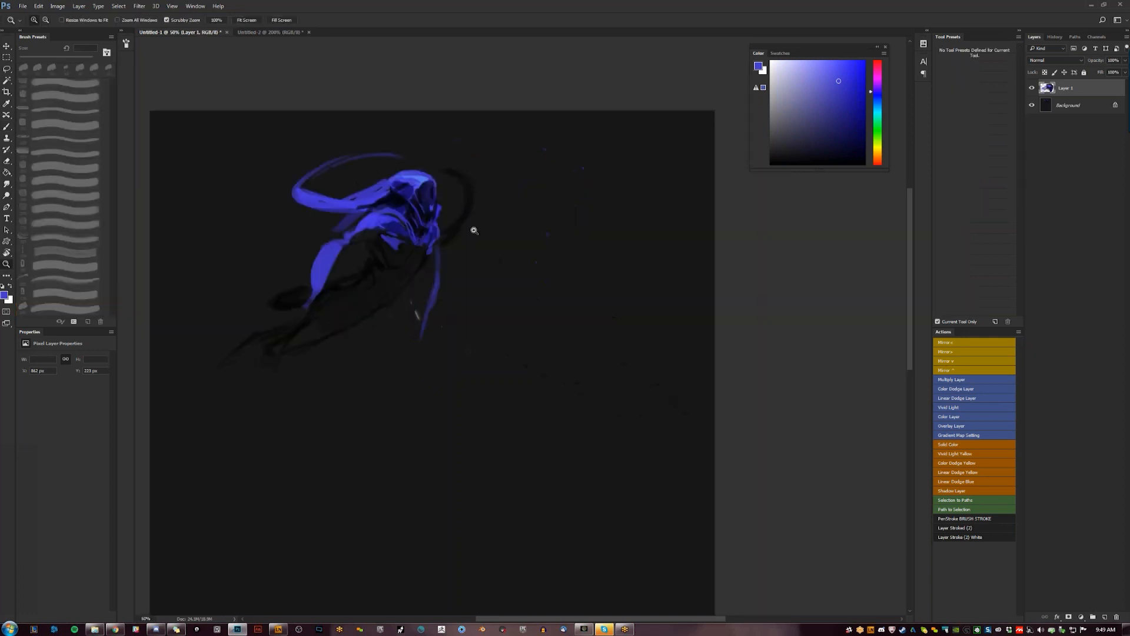
Pick a paler blue and paint highlight strokes on the shoulder, blending with sampled blues
left_click_drag(487, 236, 544, 225)
left_click_drag(819, 70, 804, 67)
mouse_move(502, 193)
left_mouse_down()
mouse_move(478, 217)
mouse_move(520, 191)
mouse_move(485, 209)
mouse_move(508, 194)
left_mouse_up()
left_click(498, 198, "alt")
left_click(501, 207, "alt")
left_click(499, 200, "alt")
Paint pale lavender highlight strokes along the upper edge of the trailing strand where it joins the hood
left_click_drag(535, 142, 483, 168)
key("]")
key("d")
key("x")
left_click(494, 163, "alt")
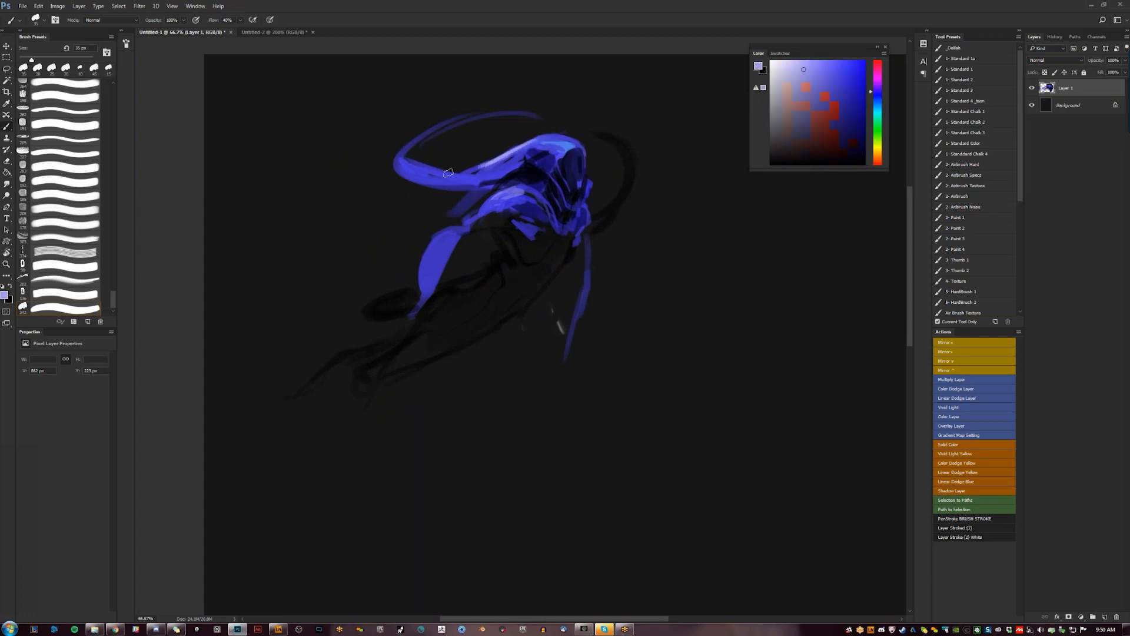
key("[")
mouse_move(533, 142)
left_mouse_down()
mouse_move(514, 153)
mouse_move(536, 137)
left_mouse_up()
Flip the canvas horizontally and try sampled blue strokes around the hood and shoulder
left_click(530, 150, "alt")
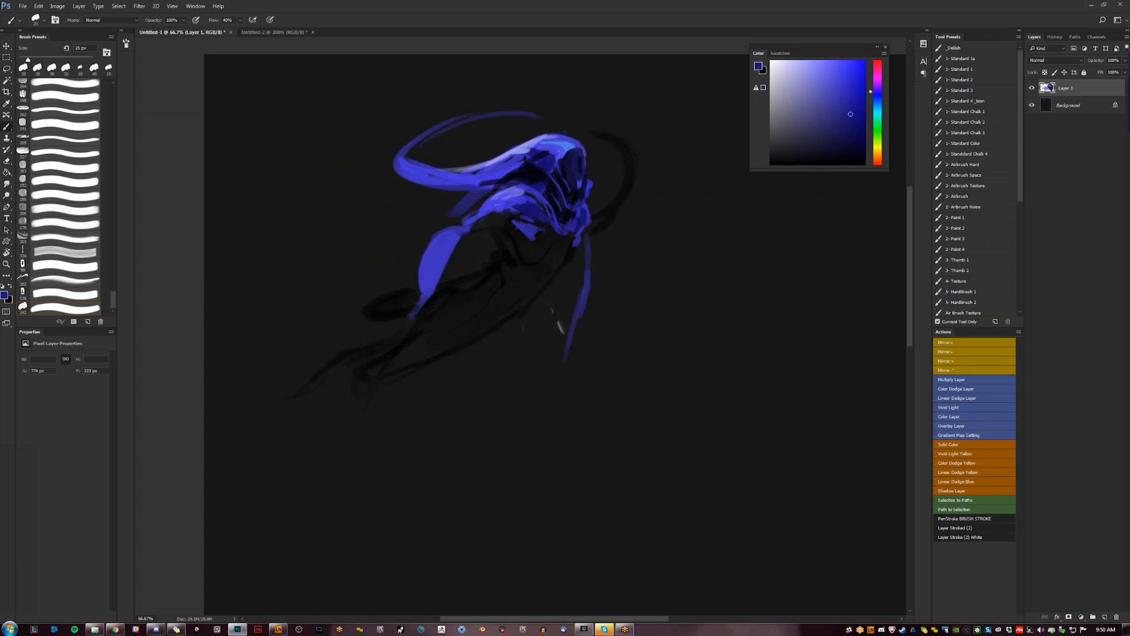
key("z")
left_click(510, 240, "alt")
left_click(510, 240, "alt")
left_click(509, 240, "alt")
key("F2")
left_click(527, 229)
left_click(526, 229)
key("b")
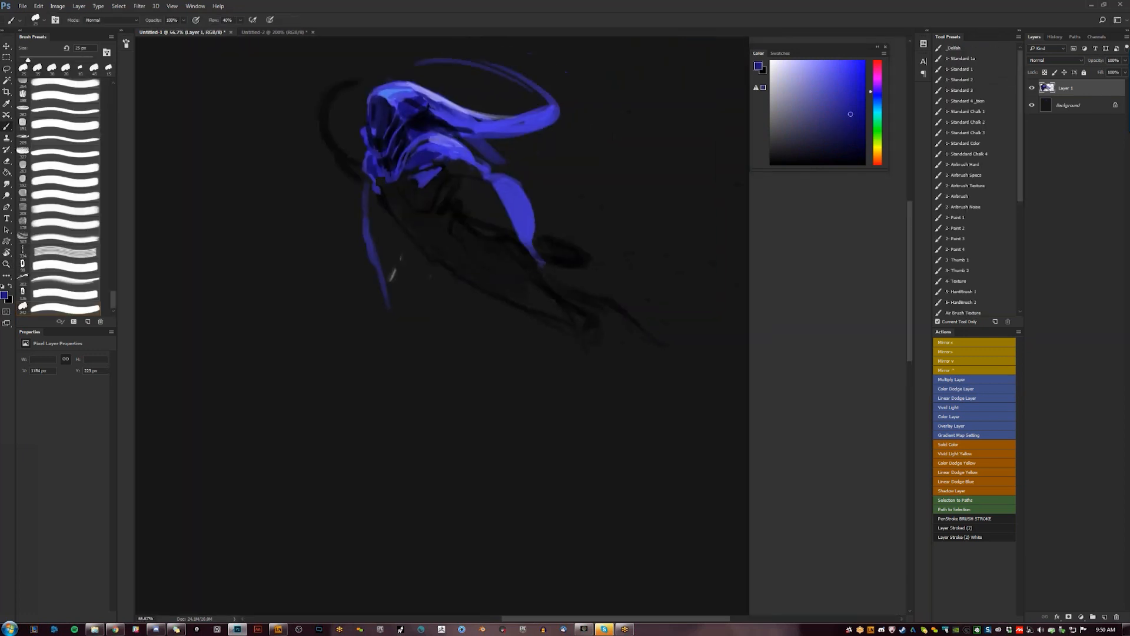
left_click_drag(395, 171, 569, 246)
left_click(598, 238, "alt")
mouse_move(444, 147)
left_mouse_down()
mouse_move(449, 216)
mouse_move(462, 224)
mouse_move(450, 206)
left_mouse_up()
key("ctrl+z")
key("ctrl+z")
left_click_drag(508, 213, 377, 195)
Lasso the whole figure onto a new layer, undo its move, and merge the layers into the background
key("l")
mouse_move(637, 199)
left_mouse_down()
mouse_move(542, 76)
mouse_move(349, 269)
mouse_move(721, 247)
mouse_move(717, 184)
left_mouse_up()
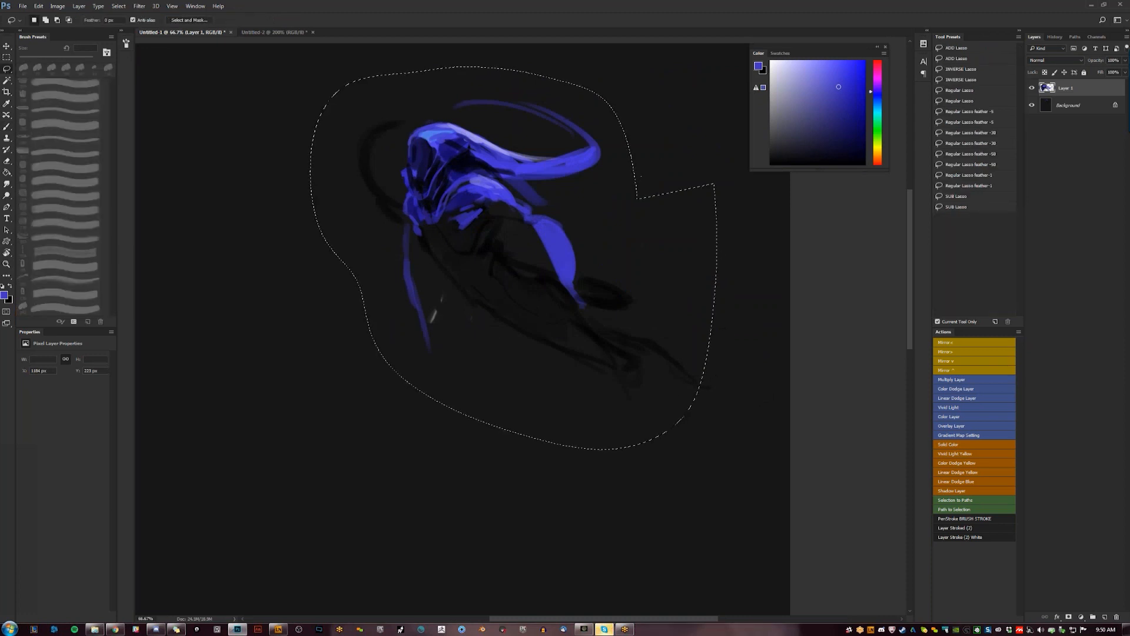
key("ctrl+j")
key("ctrl+apostrophe")
left_click_drag(634, 285, 795, 303)
key("ctrl+apostrophe")
key("v")
left_click_drag(670, 275, 542, 263)
key("ctrl+z")
key("ctrl+e")
key("ctrl+e")
Build up the far forearm and hand with sampled dark blue and black strokes
key("b")
key("d")
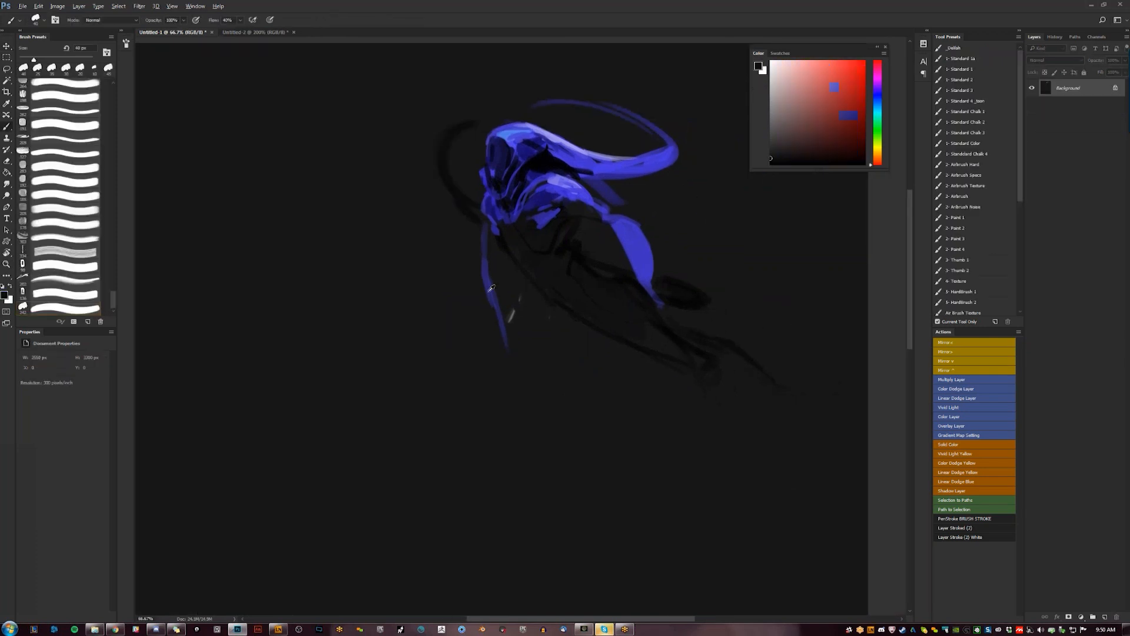
left_click(486, 250, "alt")
left_click_drag(484, 275, 493, 341)
key("d")
mouse_move(493, 282)
left_mouse_down()
mouse_move(487, 324)
mouse_move(495, 226)
mouse_move(494, 257)
left_mouse_up()
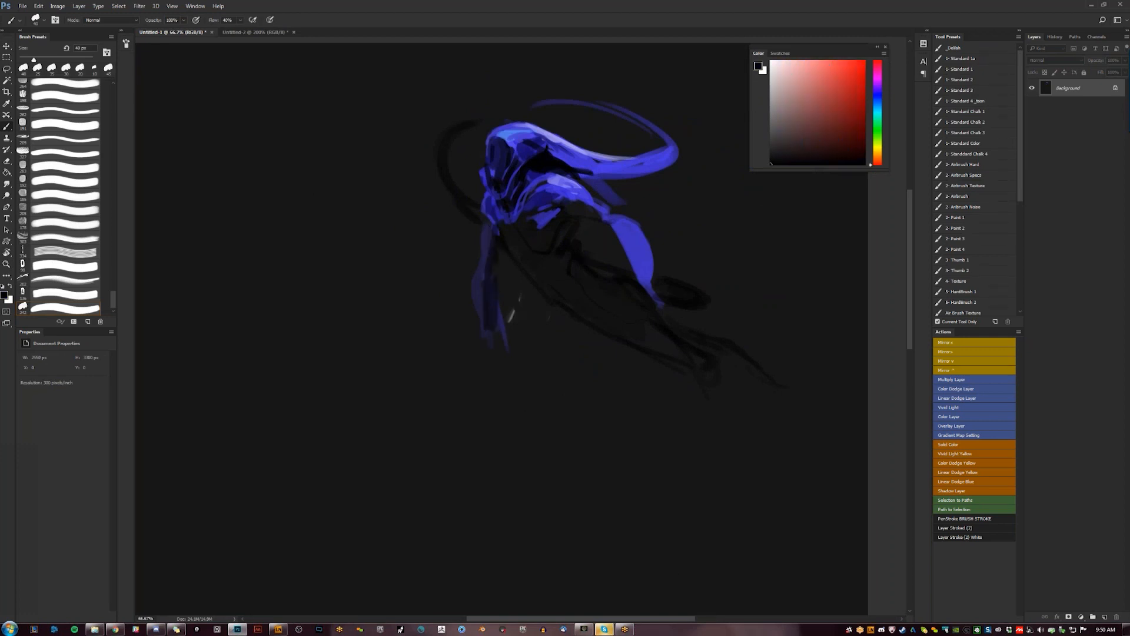
Darken the underside of the near upper arm in black and draw thin black detail lines on it with a 7 px brush
mouse_move(568, 207)
left_mouse_down()
mouse_move(600, 218)
mouse_move(637, 274)
left_mouse_up()
left_click(638, 272, "alt")
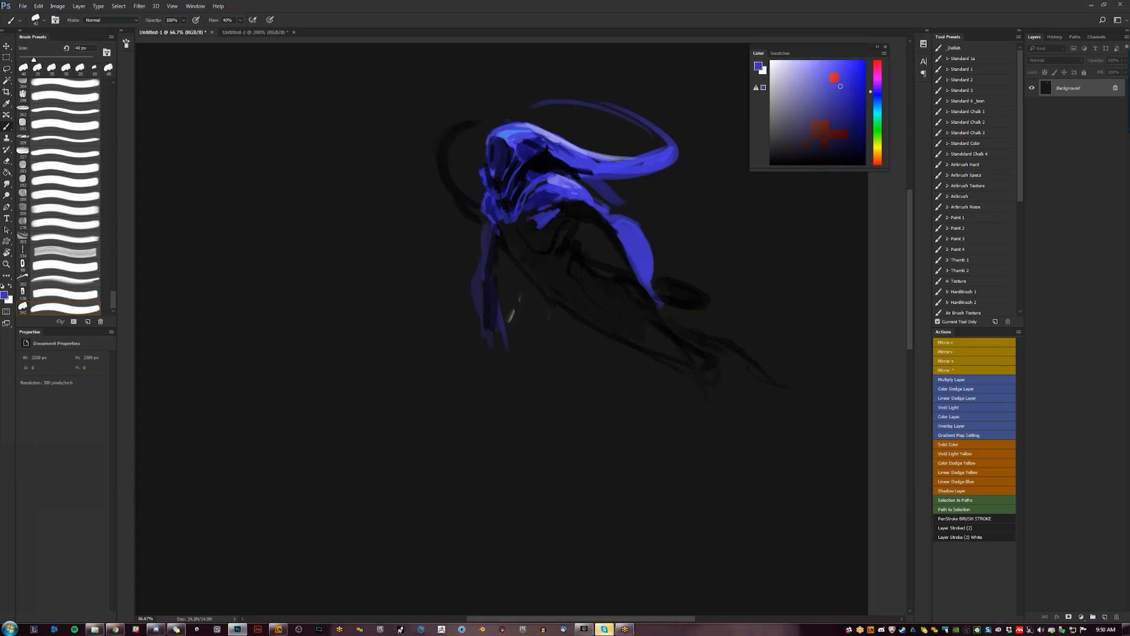
key("d")
key("bracketleft")
key("bracketleft")
key("bracketleft")
key("bracketleft")
key("bracketleft")
key("bracketleft")
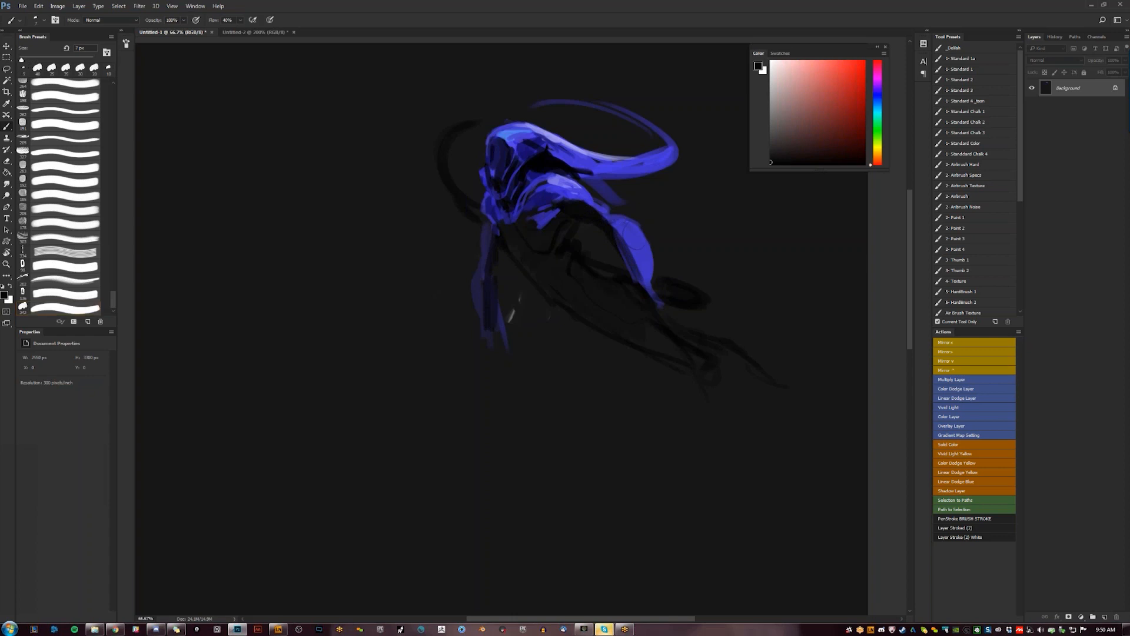
left_click_drag(630, 252, 641, 264)
Extend the near forearm into a hand with sampled blue and black strokes, using a brush of about 20 px
key("bracketright")
key("bracketright")
mouse_move(638, 224)
left_mouse_down()
mouse_move(660, 321)
mouse_move(676, 325)
left_mouse_up()
key("bracketright")
left_click(650, 259, "alt")
key("bracketright")
key("bracketright")
key("bracketright")
key("bracketleft")
left_click_drag(641, 272, 631, 299)
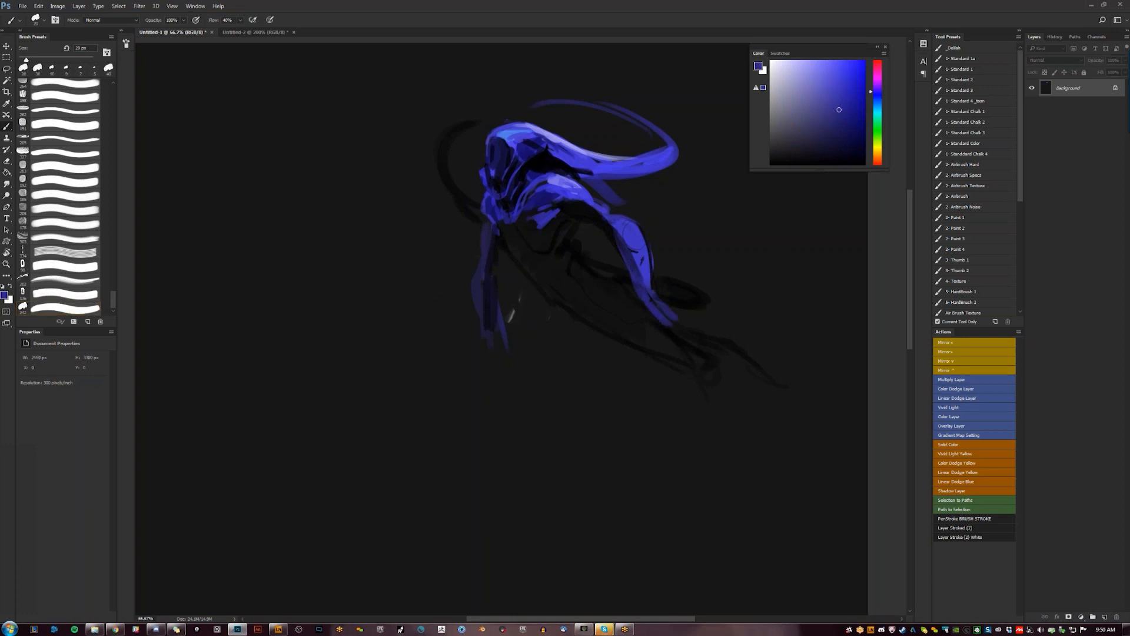
mouse_move(492, 322)
left_mouse_down()
mouse_move(502, 350)
mouse_move(517, 345)
left_mouse_up()
key("ctrl+alt+z")
key("ctrl+alt+z")
Flip the canvas horizontally and paint dark blue plates on the chest and ribs below the shoulder
key("ctrl+shift+h")
left_click_drag(678, 238, 752, 223)
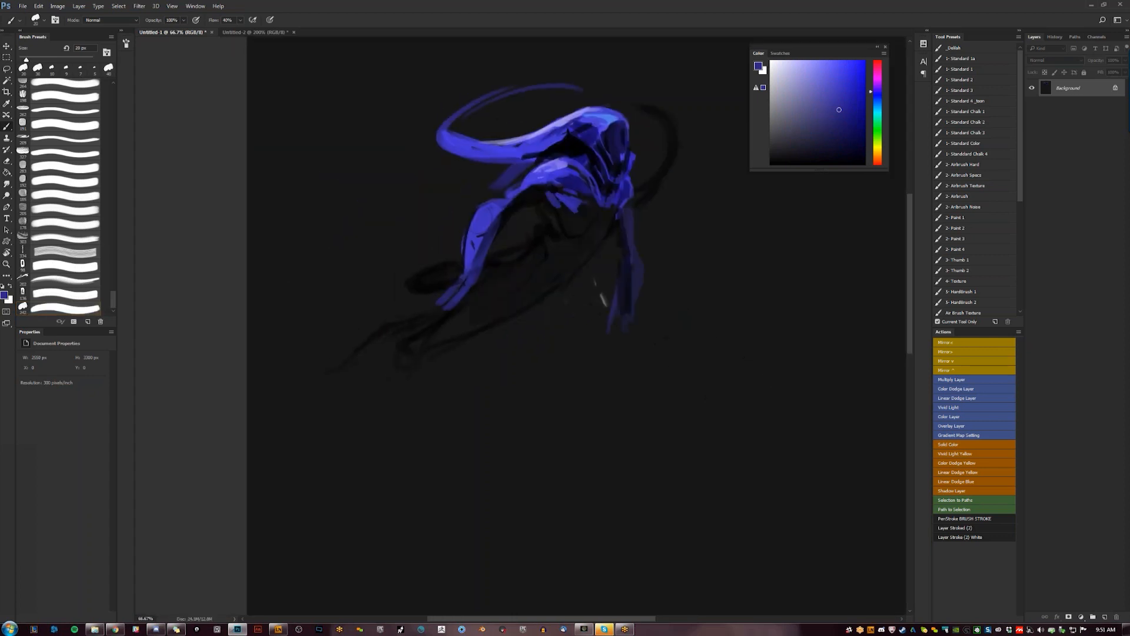
mouse_move(555, 198)
left_mouse_down()
mouse_move(572, 214)
mouse_move(553, 195)
mouse_move(572, 207)
mouse_move(581, 176)
left_mouse_up()
key("bracketright")
key("bracketright")
key("bracketright")
left_click(579, 187, "alt")
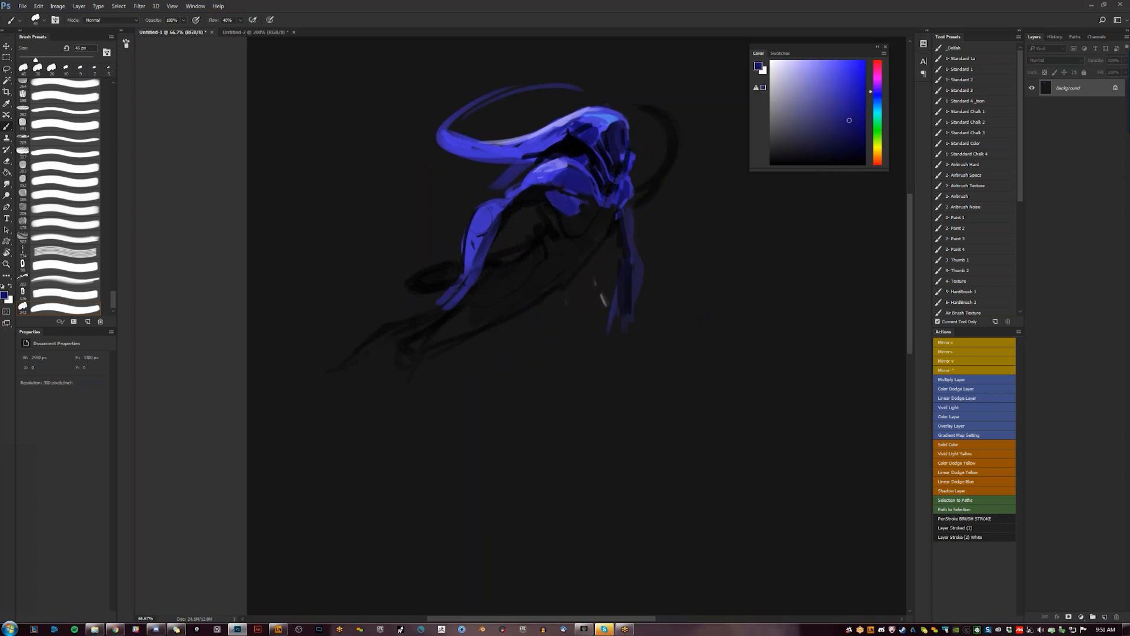
key("bracketleft")
left_click_drag(553, 212, 570, 231)
Pick a bright yellow-green and paint small glowing accent marks on the side of the head with a 10 px brush
left_click_drag(875, 109, 876, 143)
left_click(830, 60)
key("bracketleft")
key("bracketleft")
key("bracketleft")
key("bracketleft")
mouse_move(600, 152)
left_mouse_down()
mouse_move(586, 141)
mouse_move(599, 130)
left_mouse_up()
key("ctrl+z")
key("bracketleft")
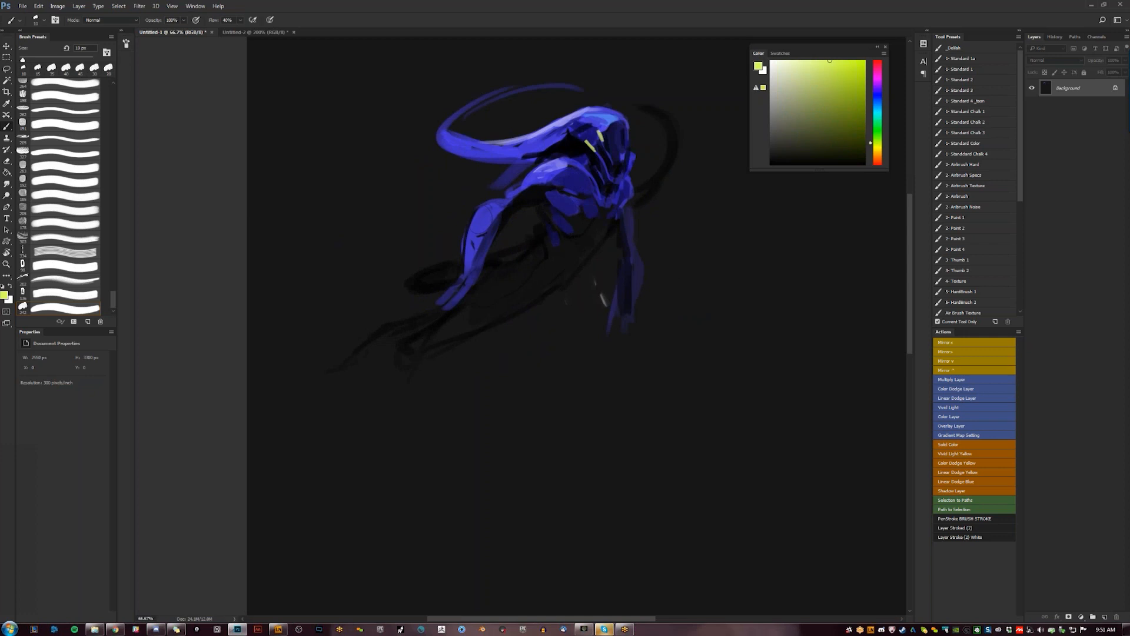
Add yellow-green accent marks on the shoulder and chest, undoing the last stroke
key("bracketright")
mouse_move(577, 167)
left_mouse_down()
mouse_move(587, 174)
mouse_move(574, 194)
left_mouse_up()
key("ctrl+z")
key("bracketleft")
Sample the arm's blue and reshape the near upper arm, setting black with a 9 px brush
key("bracketright")
key("bracketright")
left_click(517, 186, "alt")
left_click_drag(528, 178, 496, 203)
key("d")
key("bracketleft")
key("bracketleft")
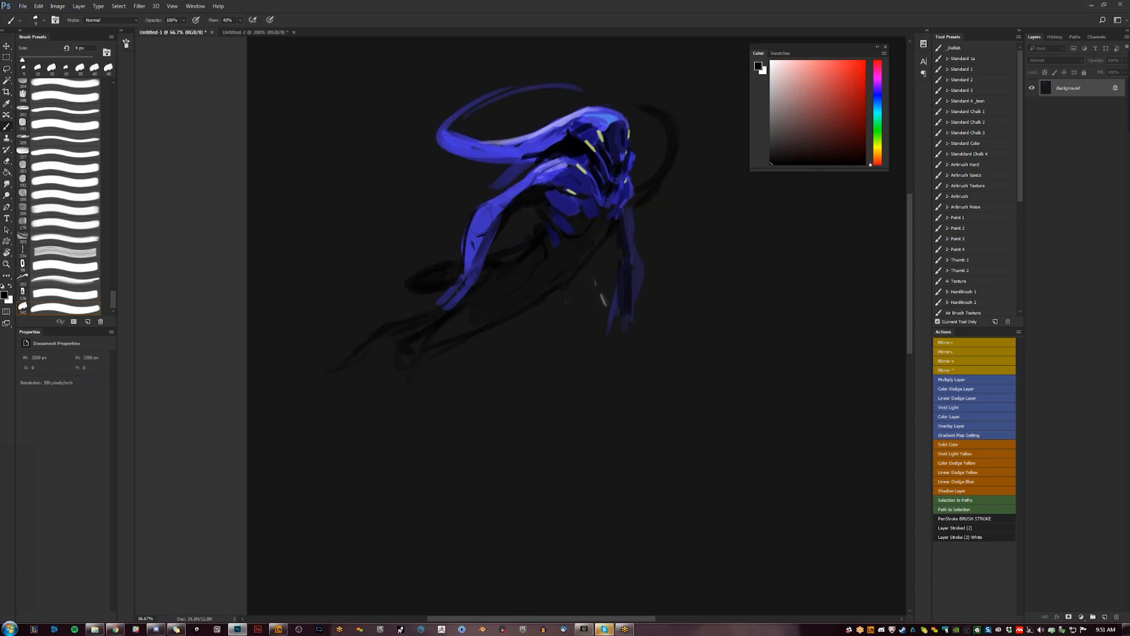
Blend sampled light and mid blue strokes along the trailing strand with a 20 px brush
left_click(579, 114, "alt")
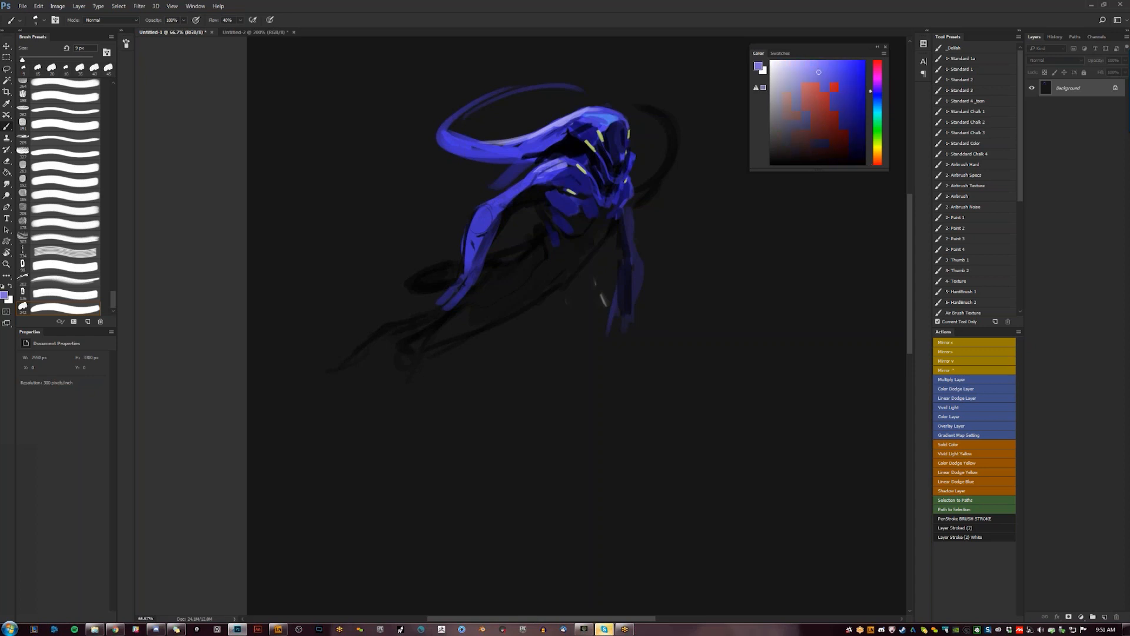
key("bracketright")
key("bracketright")
key("bracketright")
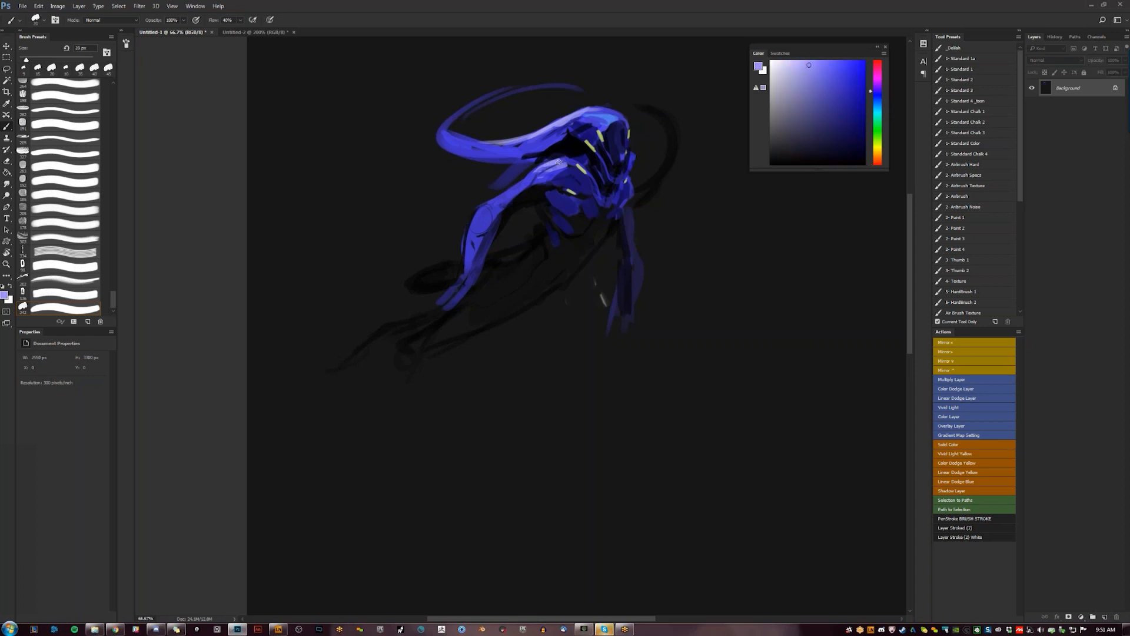
left_click(527, 138, "alt")
left_click_drag(494, 145, 560, 133)
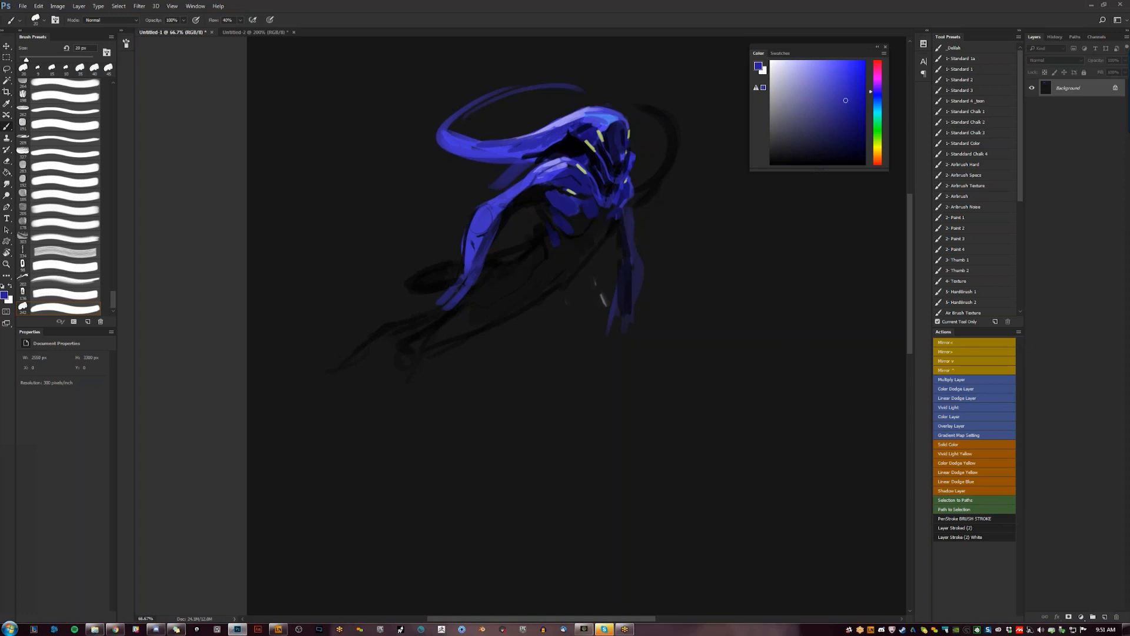
Clean up the gap between the trailing strand and the shoulder in black, reducing the brush to 7 px
key("d")
mouse_move(572, 134)
left_mouse_down()
mouse_move(522, 155)
mouse_move(551, 145)
mouse_move(464, 159)
mouse_move(535, 159)
left_mouse_up()
key("bracketleft")
key("bracketleft")
key("bracketleft")
key("bracketleft")
key("bracketleft")
key("bracketleft")
key("bracketleft")
key("bracketleft")
key("bracketleft")
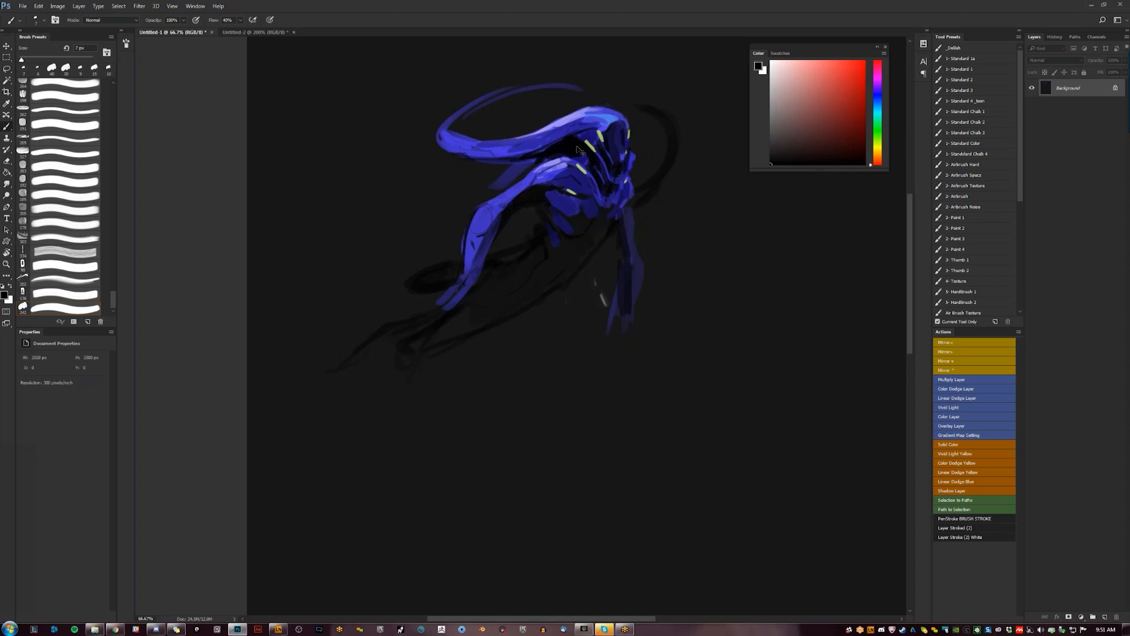
Flip the canvas horizontally and trim the hood's upper front outline with the sampled dark background colour and a larger brush
key("F2")
left_click_drag(636, 235, 409, 262)
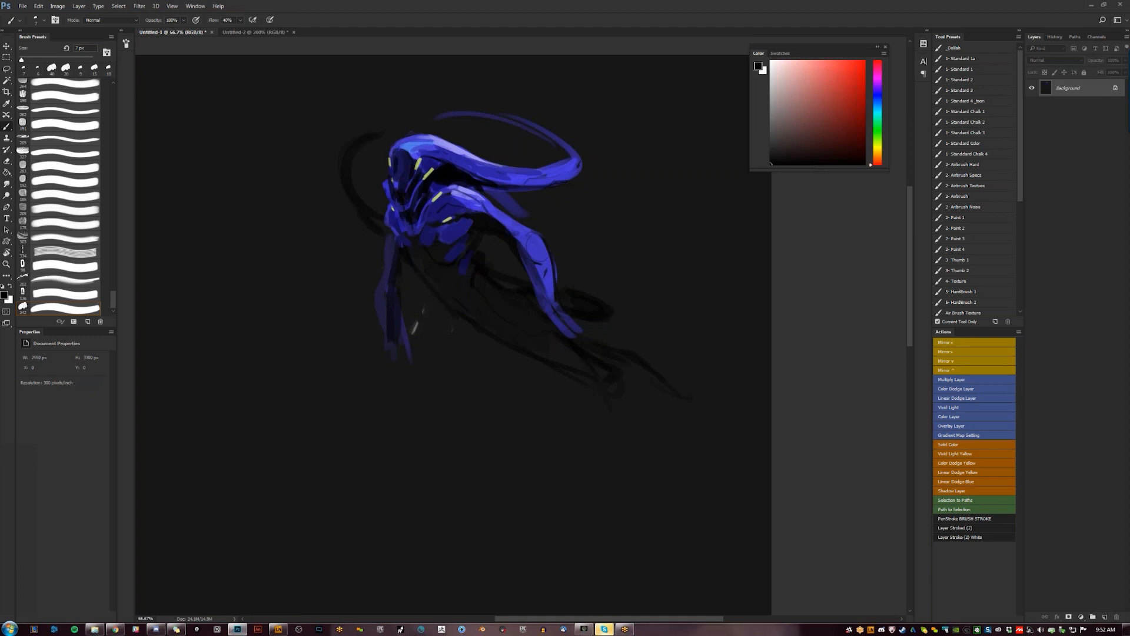
left_click_drag(500, 265, 518, 256)
left_click(437, 114, "alt")
key("bracketright")
key("bracketright")
key("bracketright")
key("bracketright")
key("bracketright")
key("bracketright")
key("bracketright")
key("bracketright")
key("bracketright")
left_click_drag(446, 113, 408, 145)
Sharpen the hood's front tip with sampled dark strokes, using a 10 px brush
key("bracketleft")
key("bracketleft")
key("bracketleft")
key("bracketleft")
key("bracketleft")
left_click(419, 143, "alt")
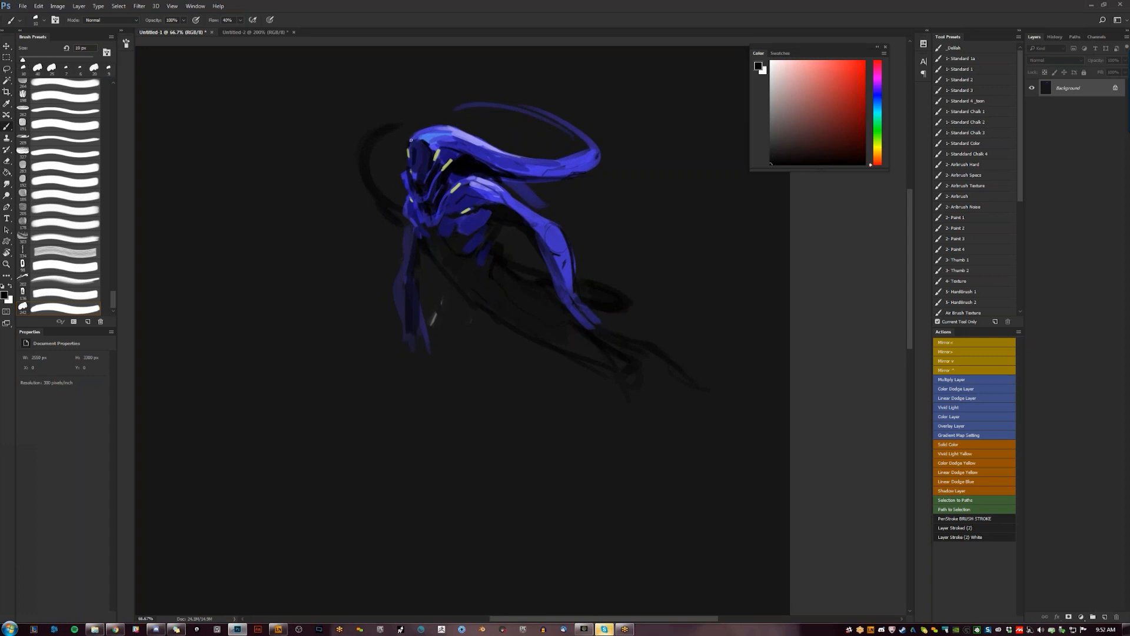
Flip the canvas back and touch up the hood's top with sampled dark blue and black
key("ctrl+shift+h")
left_click_drag(559, 220, 644, 194)
left_click_drag(514, 171, 600, 199)
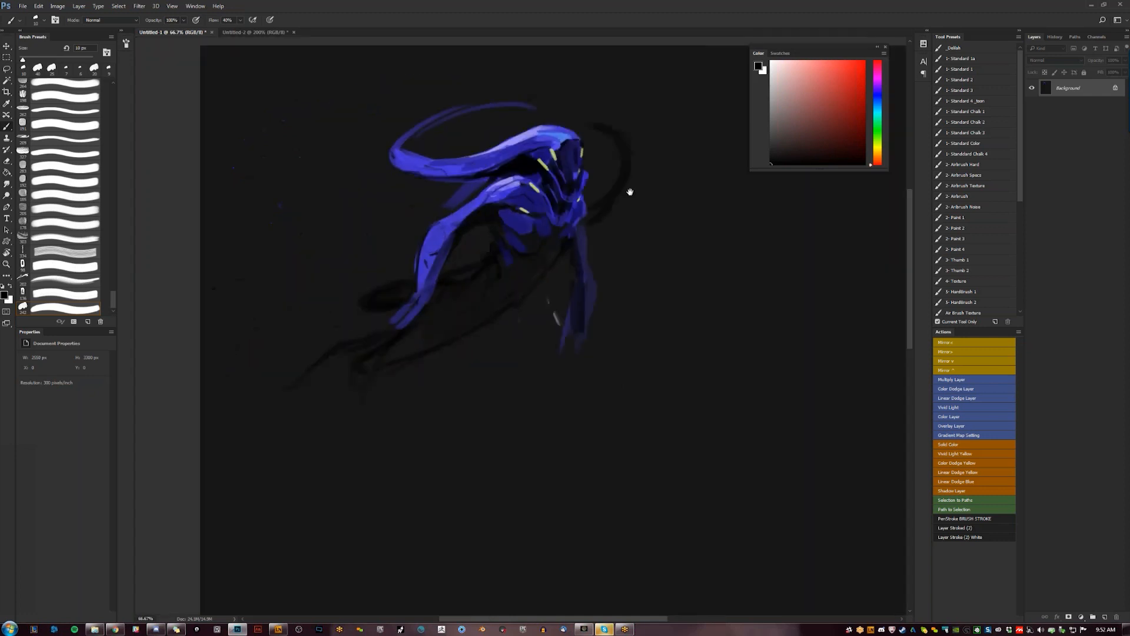
left_click(532, 140, "alt")
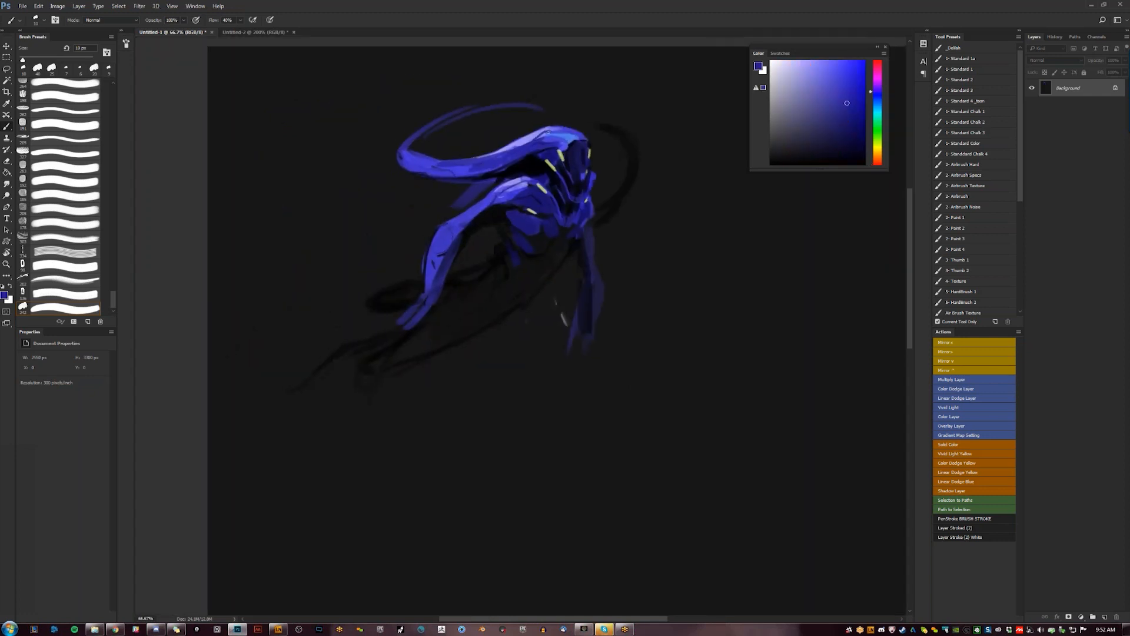
key("d")
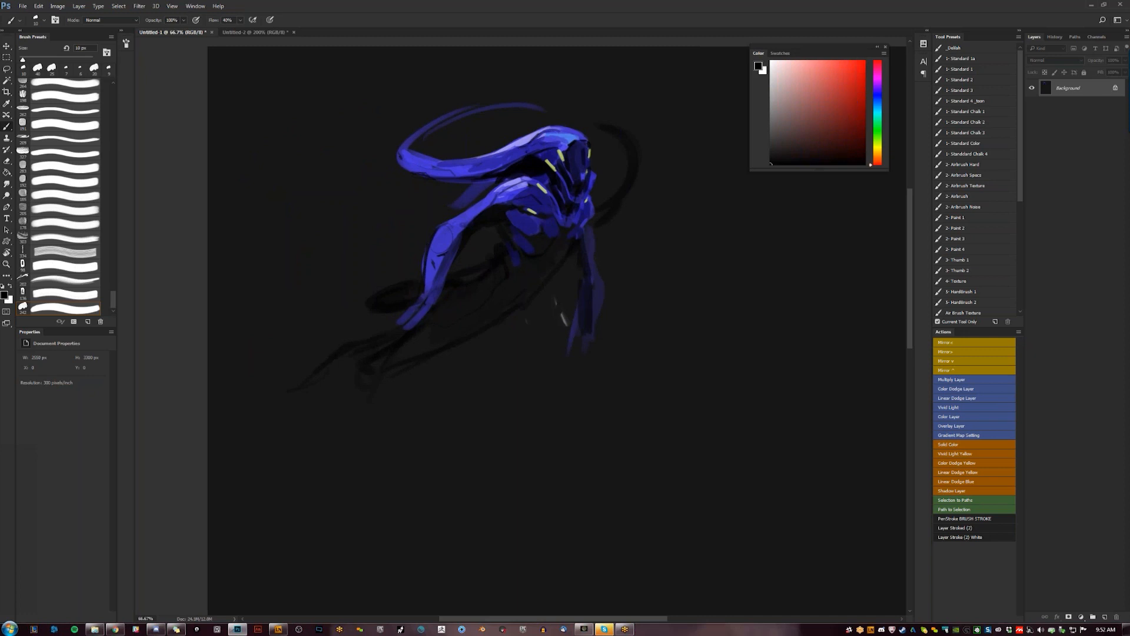
Paint sampled light violet highlights on the near elbow and a short plate below the ribs with a 20 px brush
left_click_drag(610, 255, 641, 257)
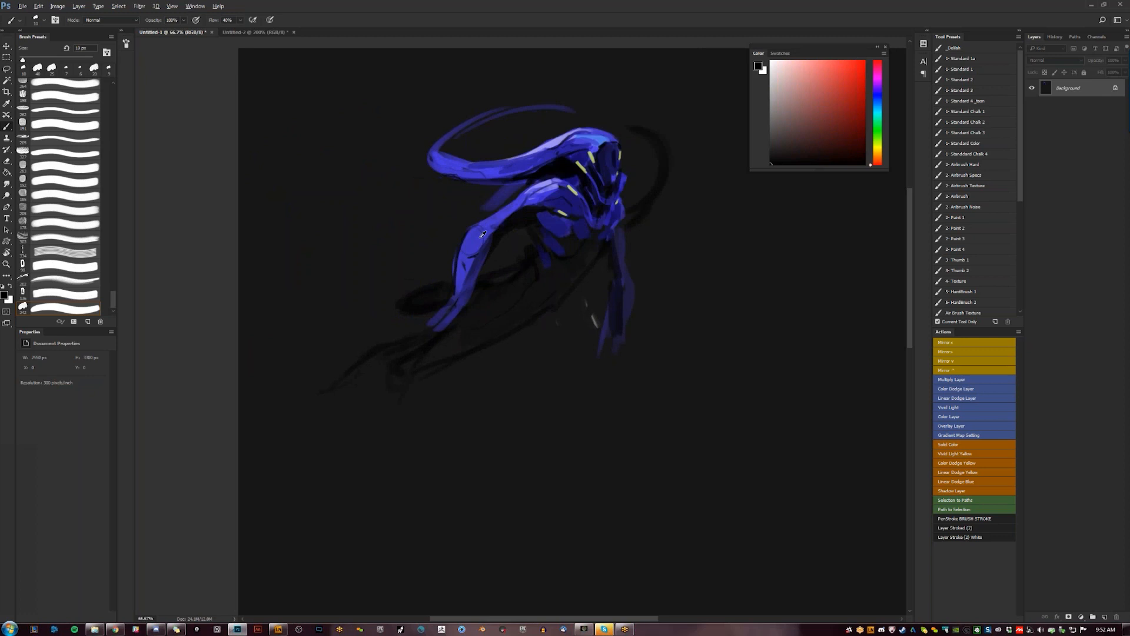
left_click(548, 181, "alt")
key("bracketright")
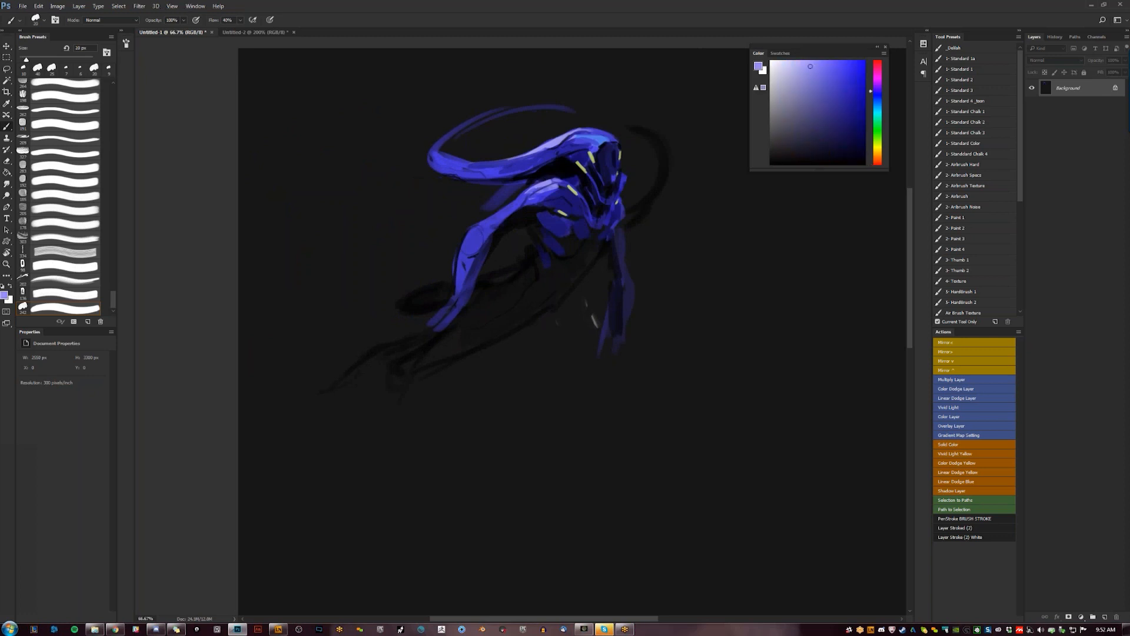
mouse_move(475, 227)
left_mouse_down()
mouse_move(491, 230)
mouse_move(498, 217)
left_mouse_up()
left_click(470, 228, "alt")
left_click(495, 218, "alt")
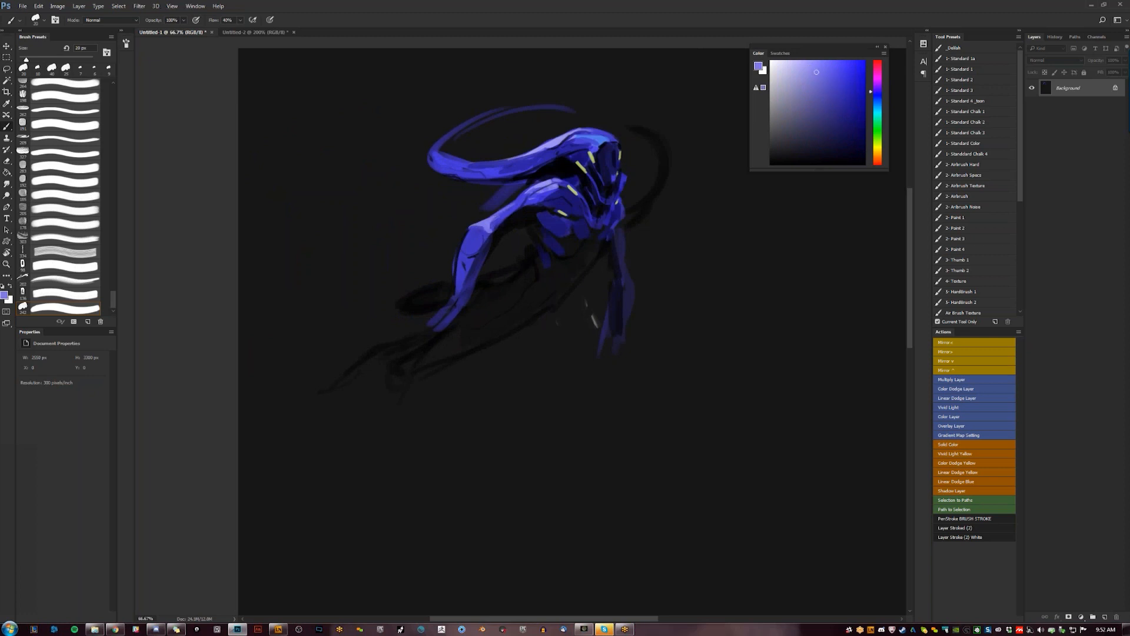
left_click_drag(531, 226, 537, 249)
Define the face opening under the hood with black 9 px detail strokes and broader sampled dark blue
key("d")
key("bracketleft")
key("bracketleft")
key("bracketleft")
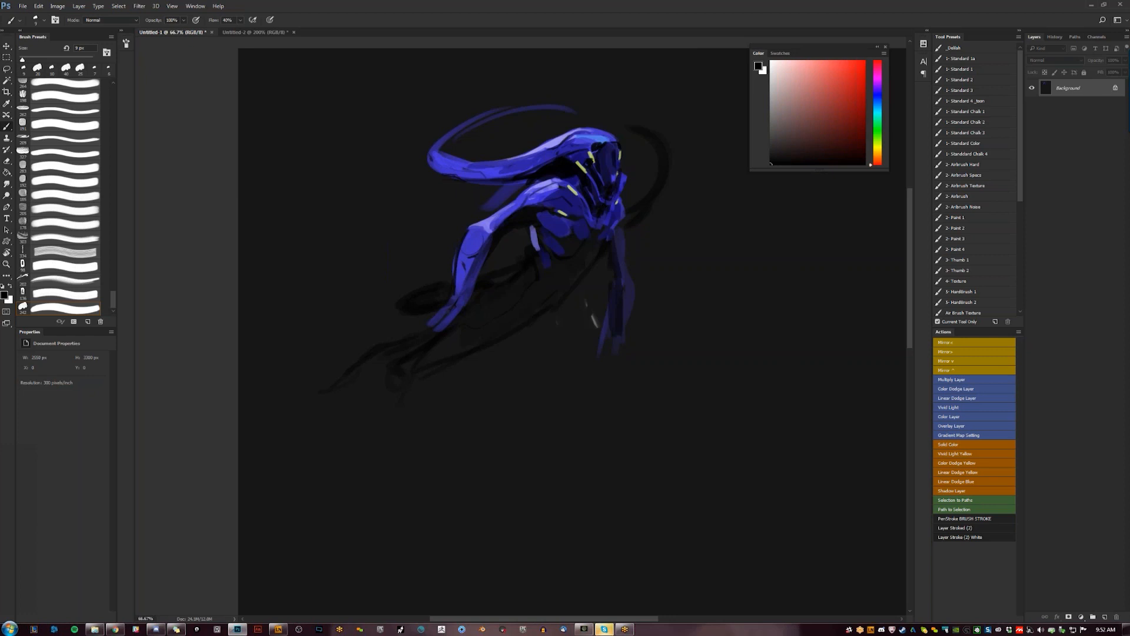
key("bracketright")
key("bracketright")
key("bracketright")
key("bracketright")
key("bracketright")
key("bracketright")
left_click(610, 159, "alt")
left_click_drag(608, 151, 610, 190)
Add thin white highlights along the front edge of the hood's face opening with a much smaller brush
key("d")
key("bracketleft")
key("bracketleft")
key("bracketleft")
key("bracketleft")
key("bracketleft")
key("bracketleft")
key("bracketleft")
key("bracketleft")
key("bracketleft")
key("x")
left_click_drag(616, 147, 619, 154)
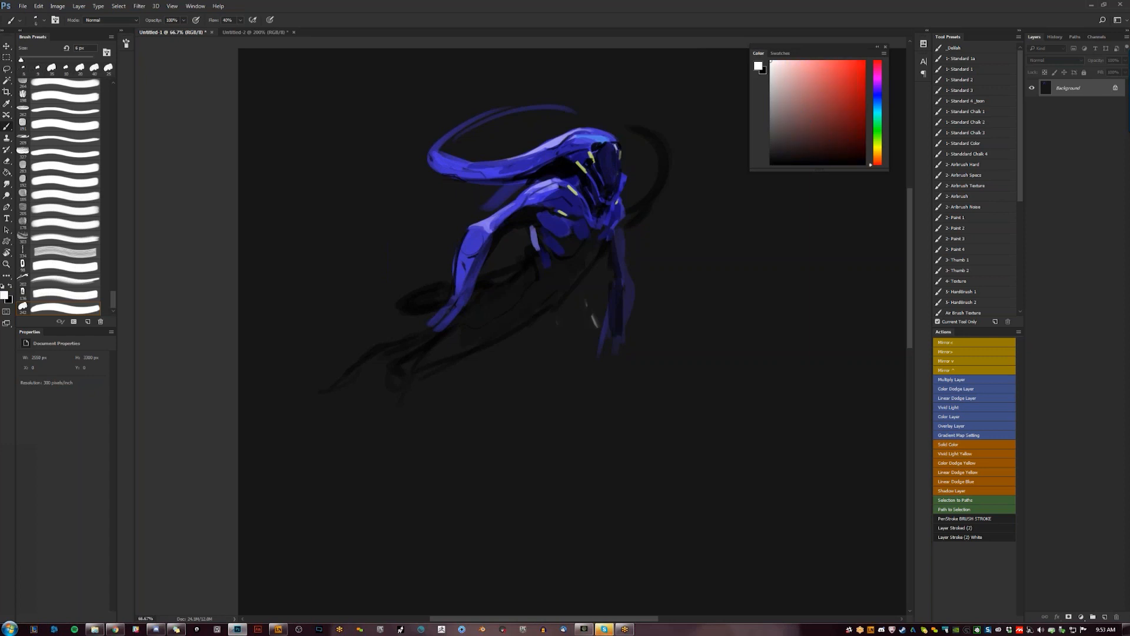
left_click_drag(617, 173, 618, 159)
Flip the canvas horizontally, refine the hood's front highlight in white, and flip the canvas back
key("F2")
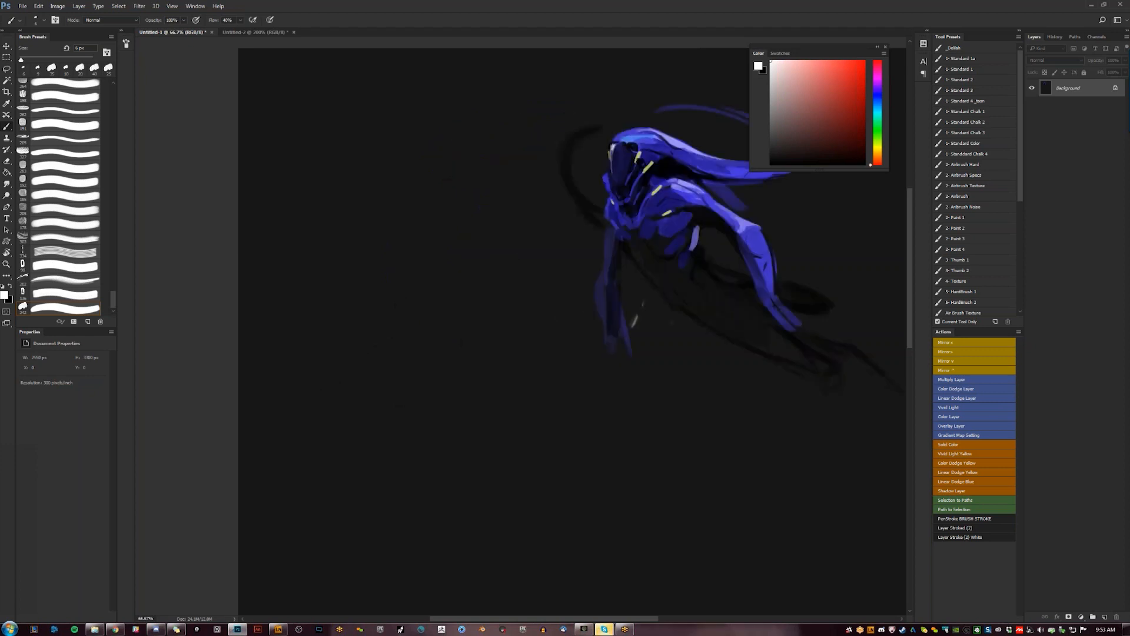
left_click_drag(613, 206, 509, 201)
left_click(527, 134, "alt")
key("d")
key("x")
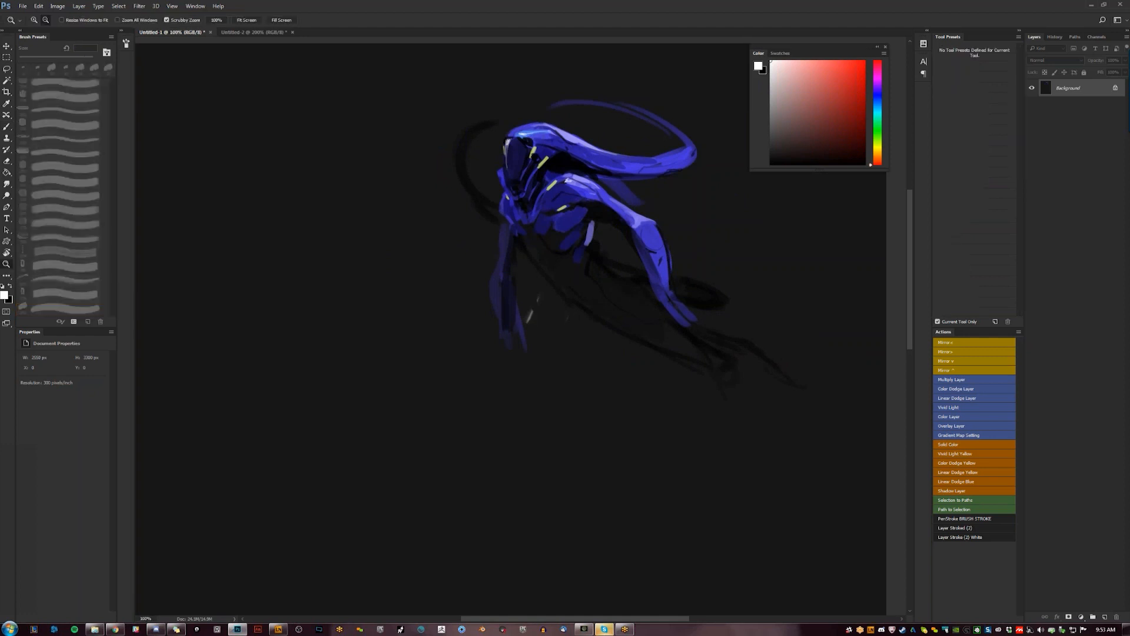
key("F2")
Blend the near shoulder and upper arm with sampled light and dark blues, using 25 px and 15 px brushes
left_click_drag(286, 207, 590, 239)
key("x")
key("]")
key("]")
key("]")
key("]")
key("]")
key("]")
key("]")
key("]")
left_click(575, 307, "alt")
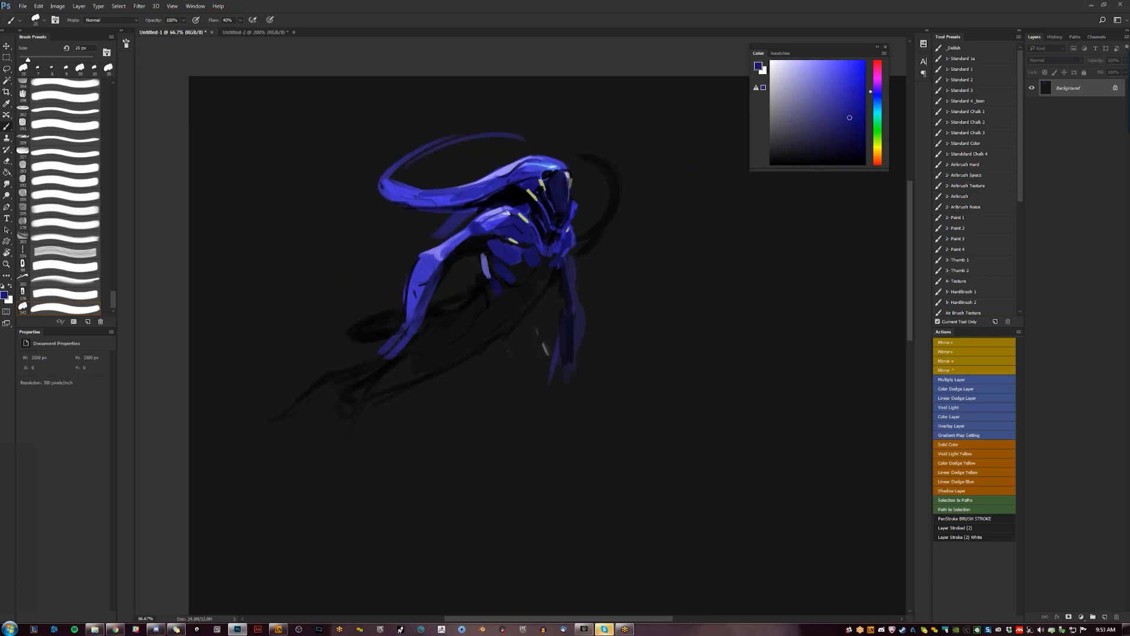
left_click(490, 228, "alt")
left_click(461, 232, "alt")
left_click(461, 231, "alt")
left_click_drag(445, 240, 467, 227)
key("bracketleft")
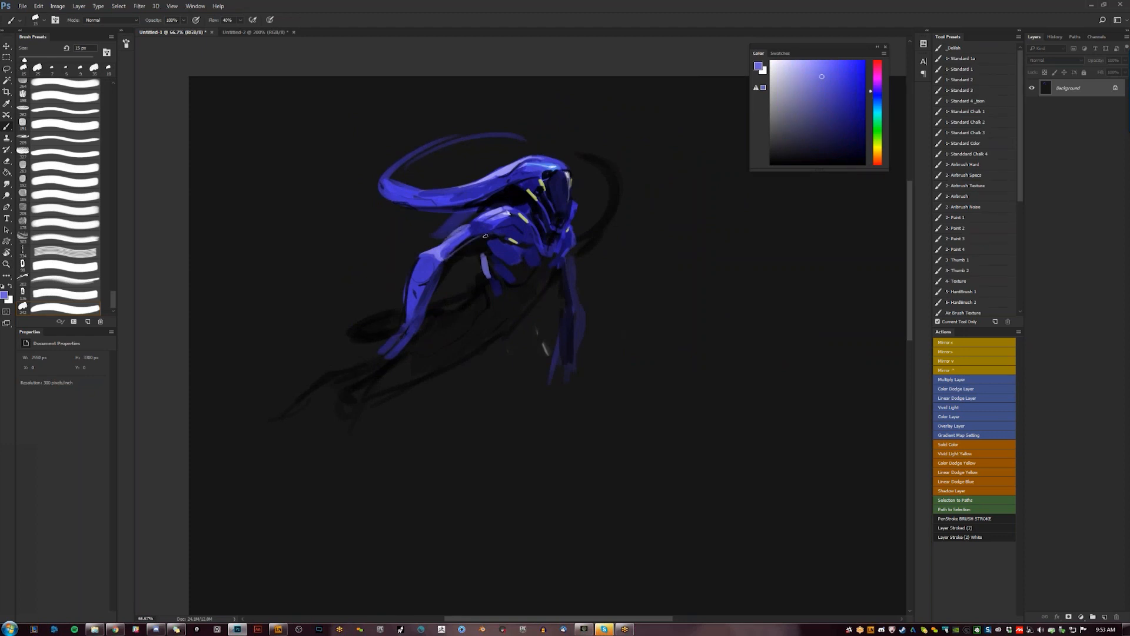
left_click(493, 235, "alt")
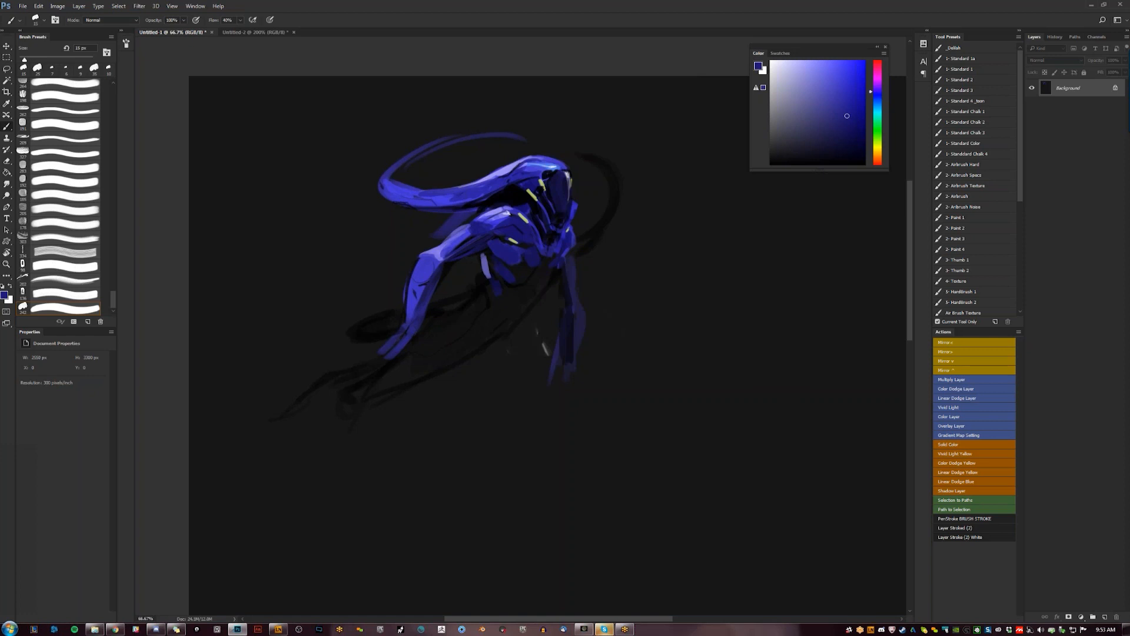
Paint muted yellow-green accent marks on the ribs and down the waist with the sampled glow colour
left_click(540, 186, "alt")
key("bracketleft")
key("bracketleft")
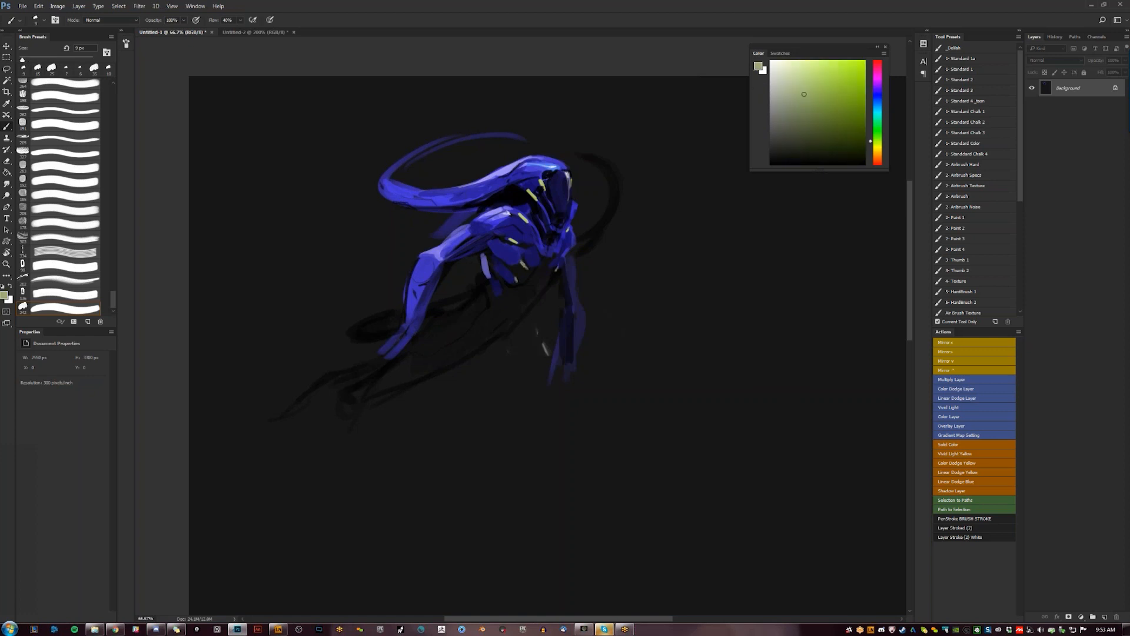
key("bracketright")
key("bracketright")
key("bracketright")
left_click_drag(505, 297, 503, 313)
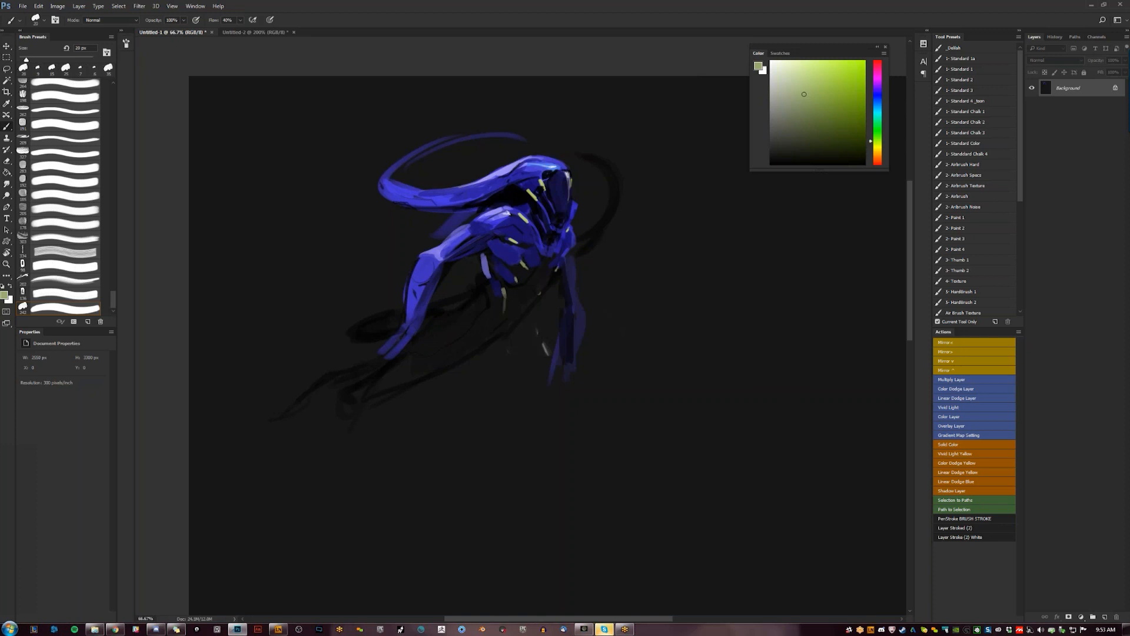
Block in the lower torso and trailing legs as dark silhouettes with a larger black brush and sampled near-black
key("bracketright")
key("d")
key("bracketright")
key("bracketright")
key("bracketright")
key("bracketright")
key("bracketright")
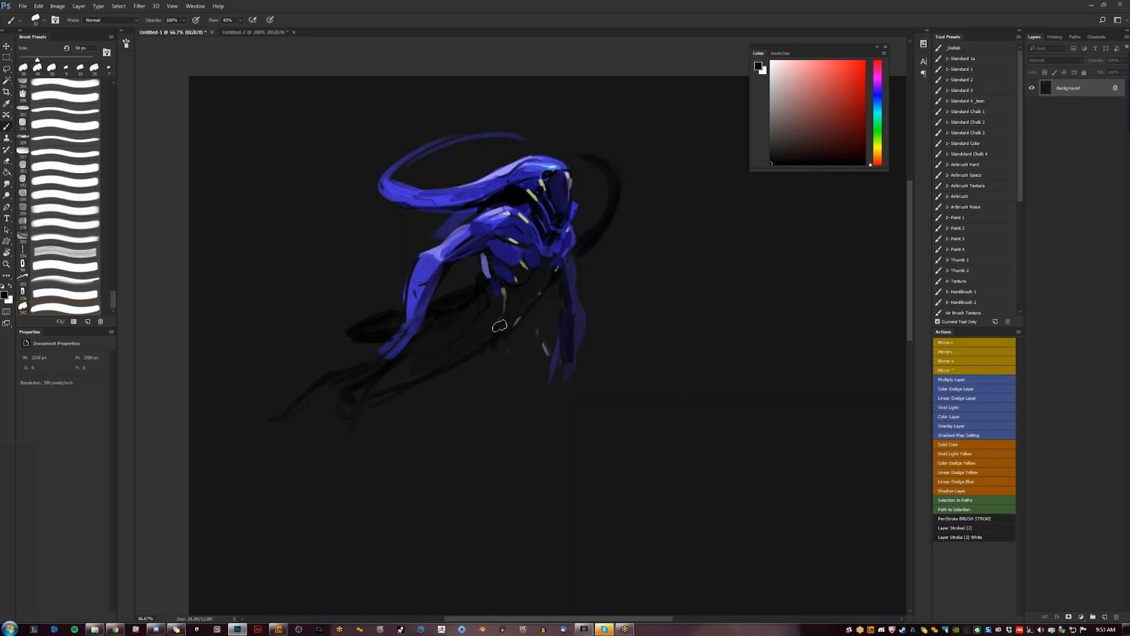
mouse_move(500, 325)
left_mouse_down()
mouse_move(492, 394)
mouse_move(449, 409)
mouse_move(406, 402)
mouse_move(470, 388)
mouse_move(468, 360)
mouse_move(473, 372)
mouse_move(483, 356)
mouse_move(475, 382)
mouse_move(404, 398)
mouse_move(480, 393)
left_mouse_up()
left_click(509, 366, "alt")
left_click_drag(502, 355, 488, 398)
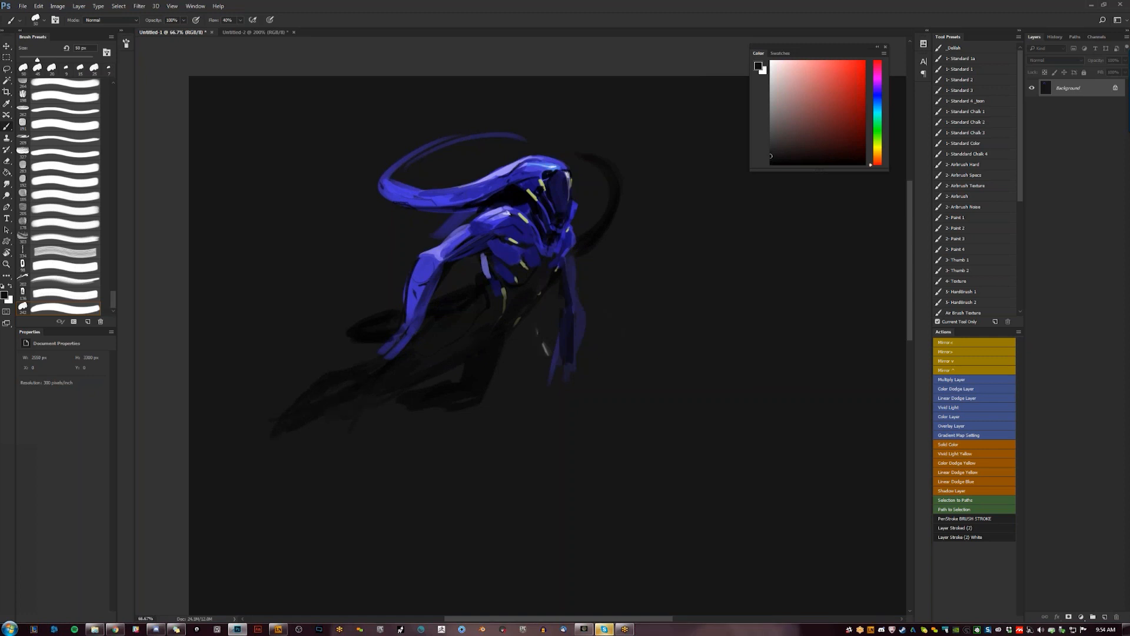
left_click_drag(287, 415, 256, 431)
Touch up the waist plates in sampled blue, flip the canvas horizontally, and add black shadow strokes on the near forearm
left_click(424, 272, "alt")
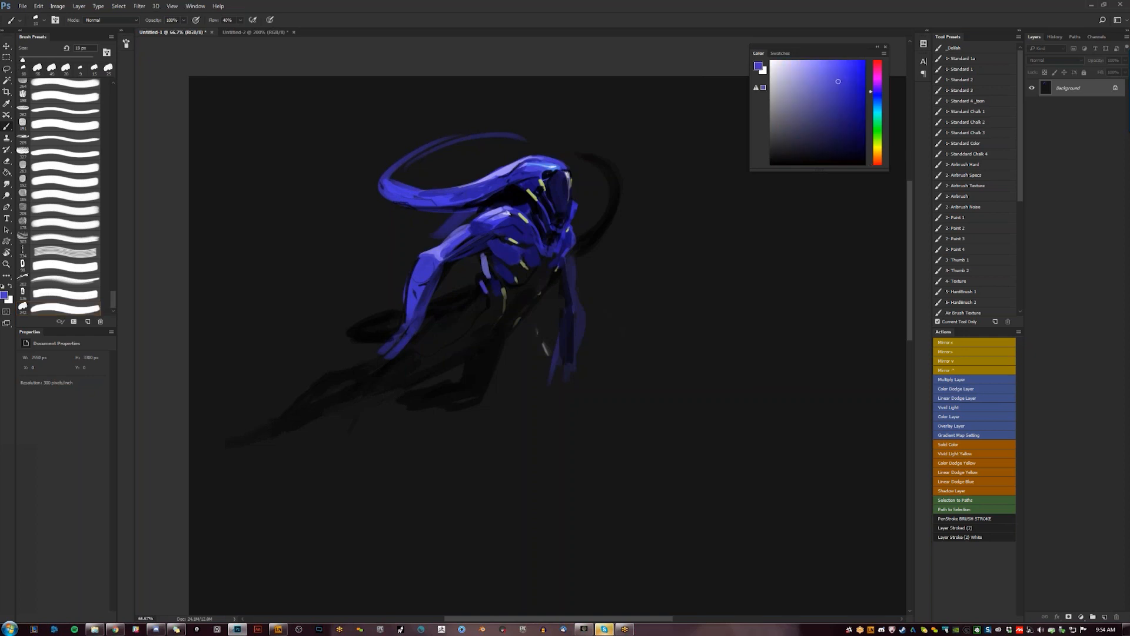
key("z")
left_click(602, 230, "alt")
key("ctrl+shift+h")
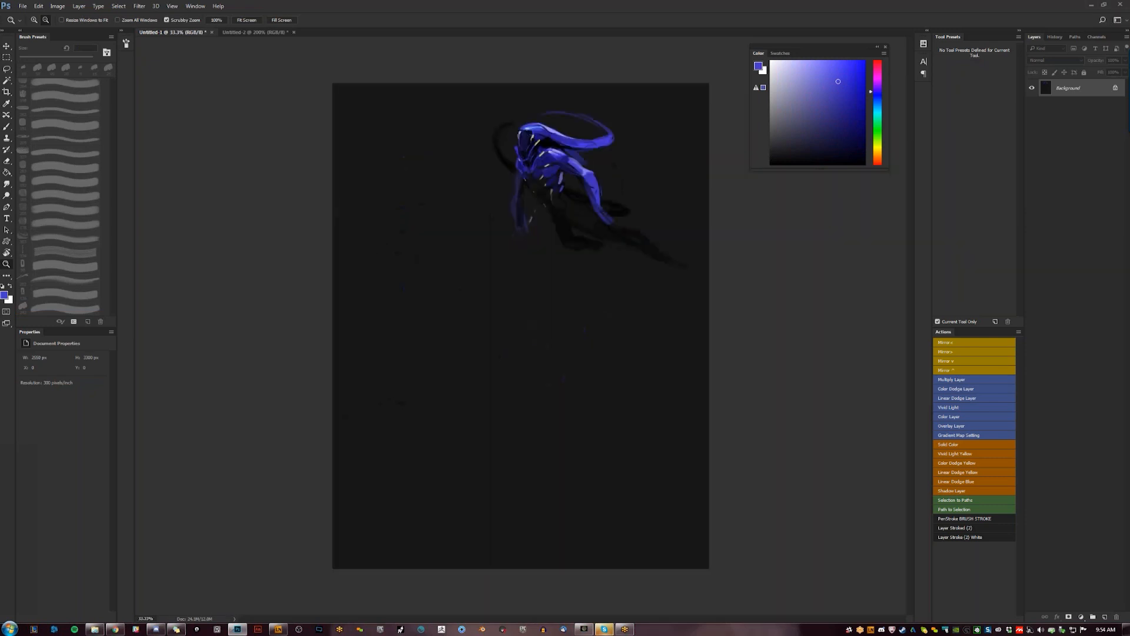
left_click(599, 230)
key("b")
key("d")
key("]")
key("]")
key("]")
key("]")
key("]")
left_click_drag(537, 255, 552, 290)
key("]")
key("]")
key("]")
key("bracketleft")
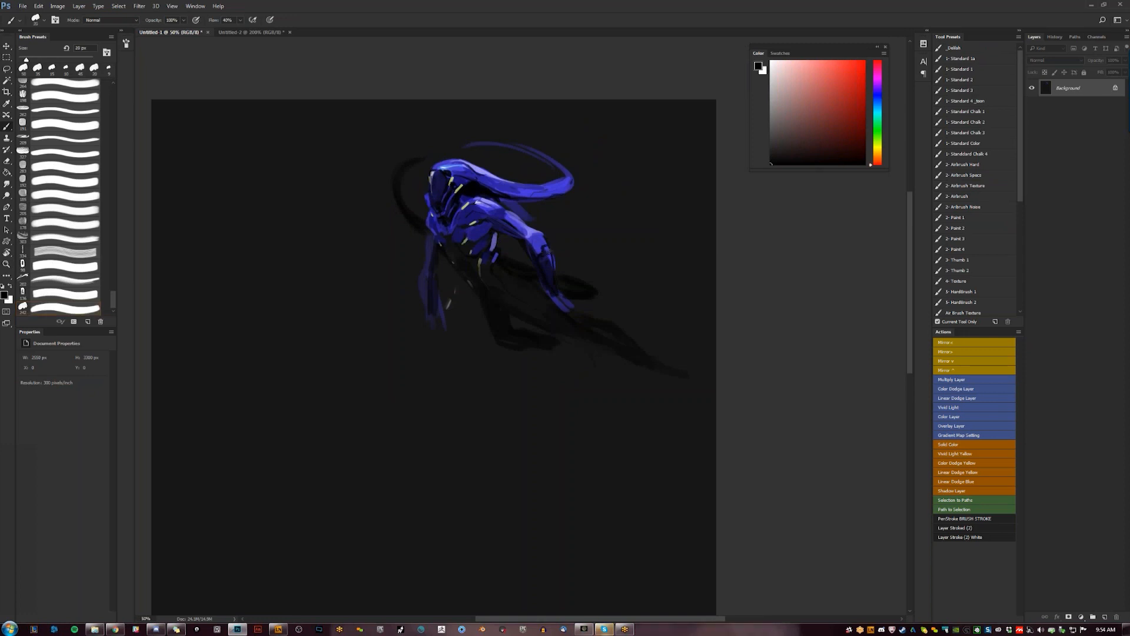
Brighten the near forearm, the far arm and its shoulder with sampled blues using a 20 px brush
key("bracketleft")
key("bracketleft")
key("bracketleft")
left_click(552, 253, "alt")
left_click(547, 257, "alt")
left_click_drag(547, 247, 544, 255)
left_click_drag(547, 252, 551, 288)
left_click(551, 254, "alt")
left_click_drag(422, 272, 427, 311)
left_click_drag(425, 271, 427, 300)
left_click_drag(426, 213, 429, 232)
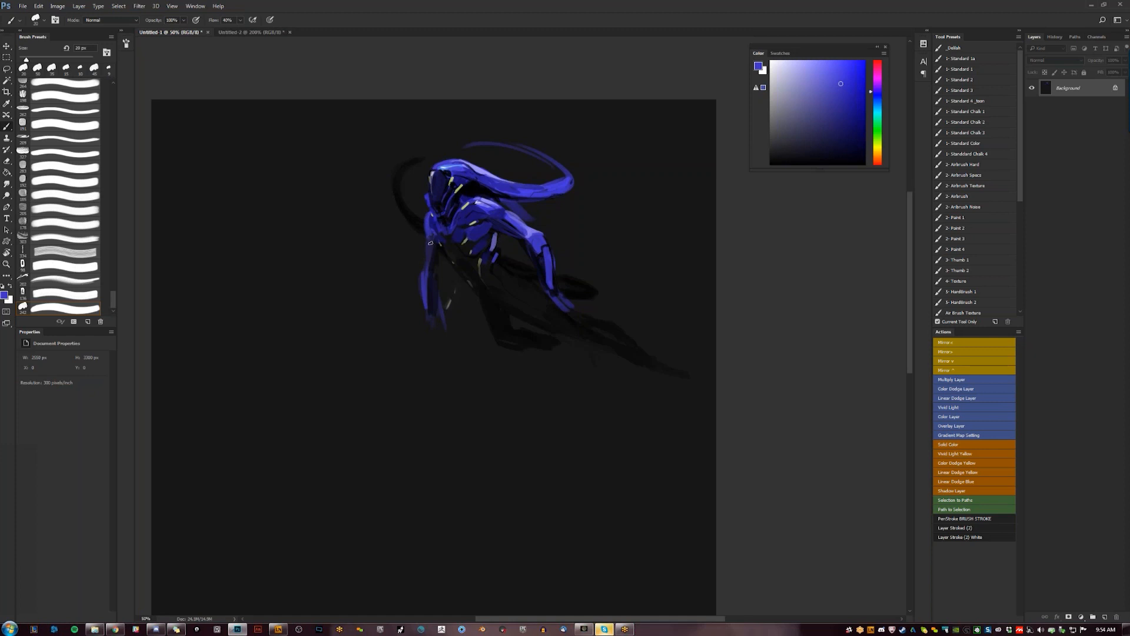
Separate the far shoulder from its arm with black strokes and extend the far hand's fingers in sampled blue
key("d")
left_click_drag(435, 235, 428, 265)
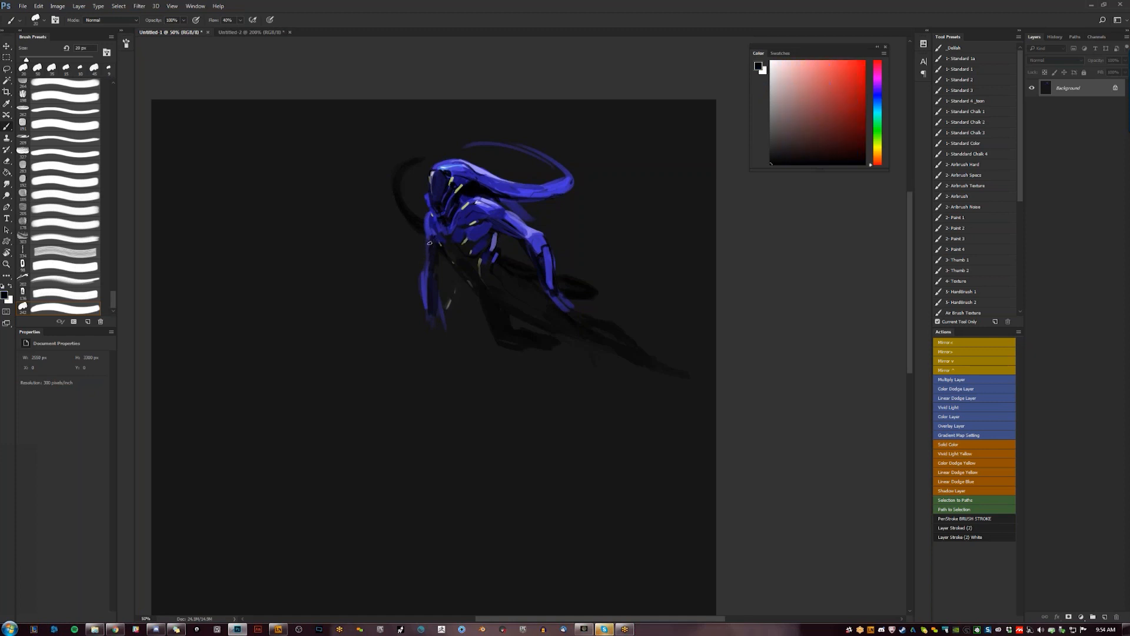
left_click_drag(438, 222, 433, 235)
left_click(431, 227, "alt")
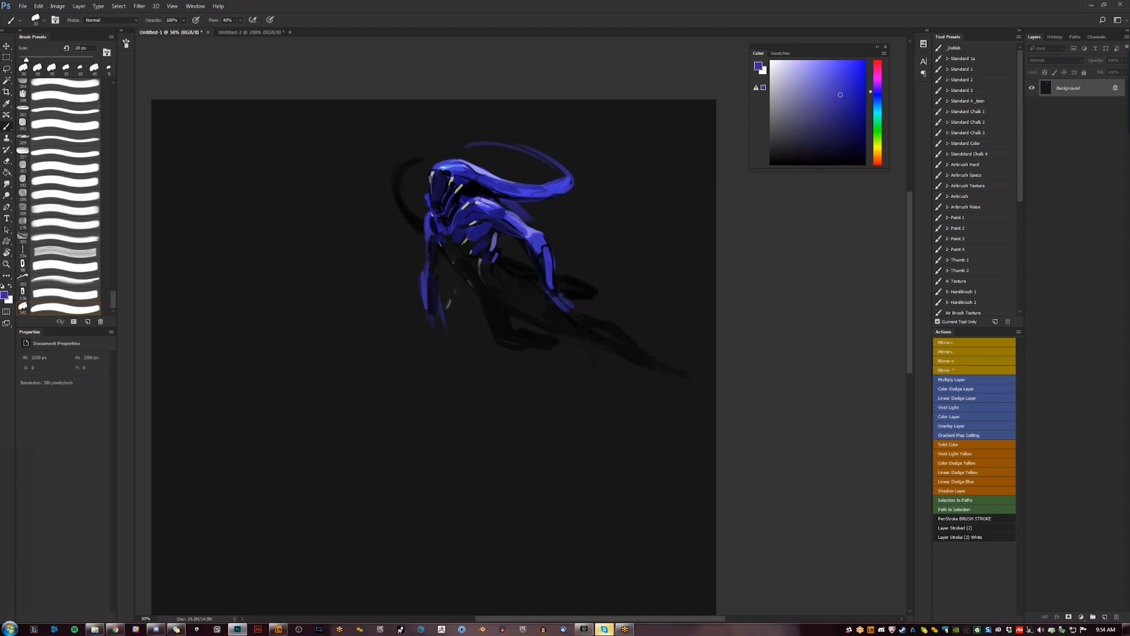
key("[")
left_click_drag(431, 319, 446, 332)
Flip the canvas back and paint over the stray light marks beside the far hand with sampled dark background colour
key("ctrl+shift+h")
left_click_drag(486, 274, 590, 280)
left_click(515, 287, "alt")
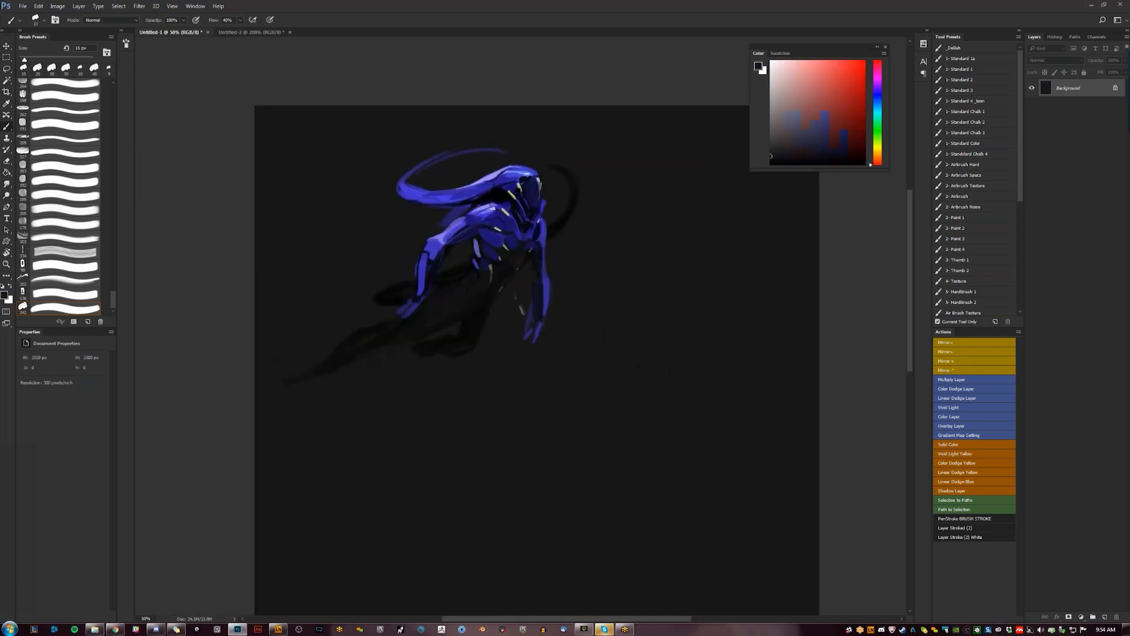
left_click_drag(518, 316, 520, 307)
Paint a row of yellow-green accent marks beneath the hood with the sampled glow colour and a 15 px brush
left_click(525, 185, "alt")
key("[")
key("[")
key("bracketright")
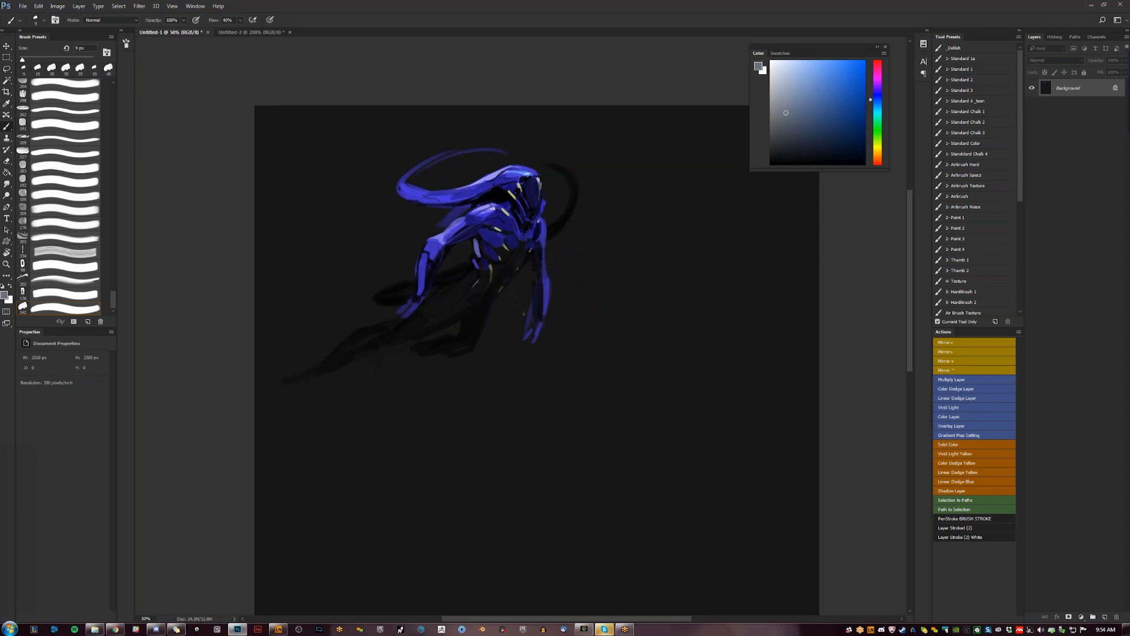
key("bracketright")
left_click(512, 188, "alt")
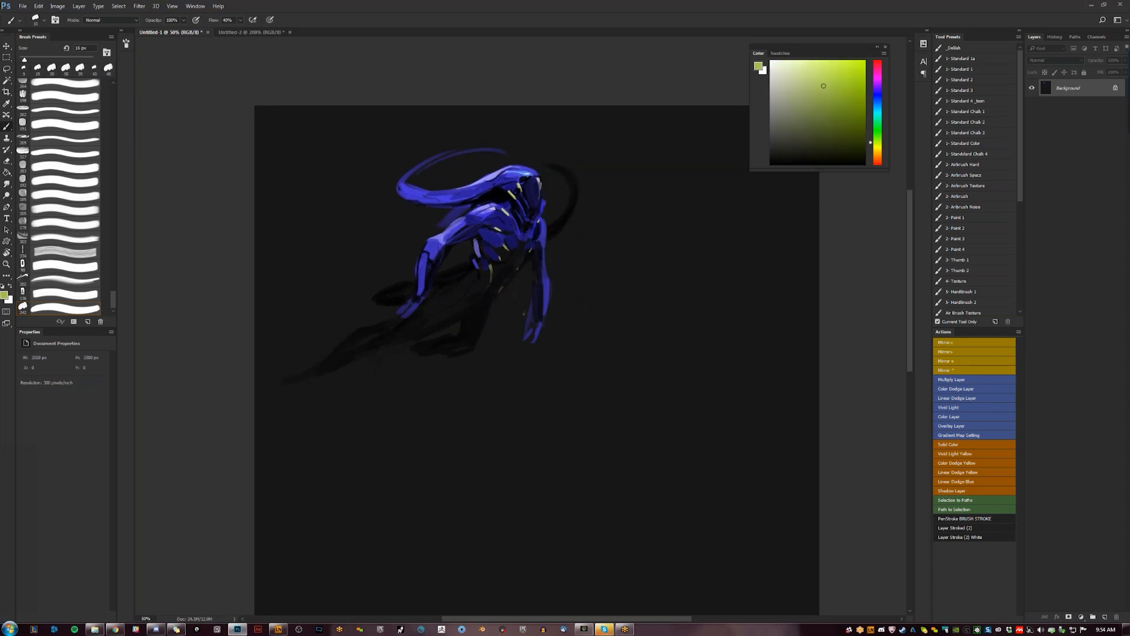
left_click_drag(496, 188, 481, 199)
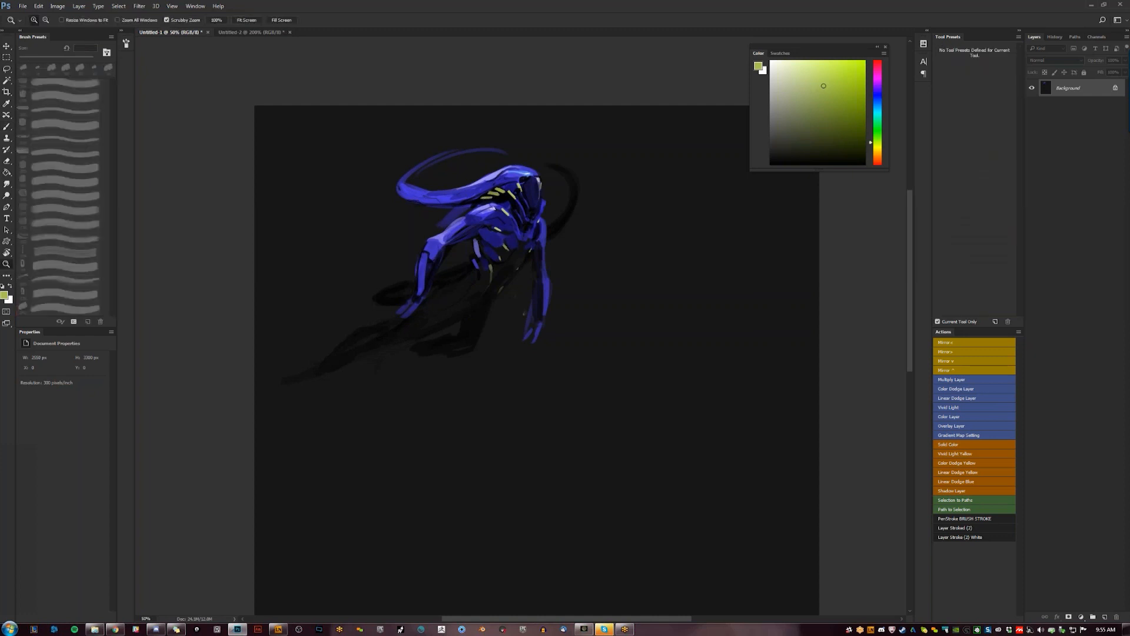
Strengthen the chest's yellow-green accents and add a small one on the far arm, reducing the brush to 9 px
scroll(530, 248, "up", 1)
key("bracketleft")
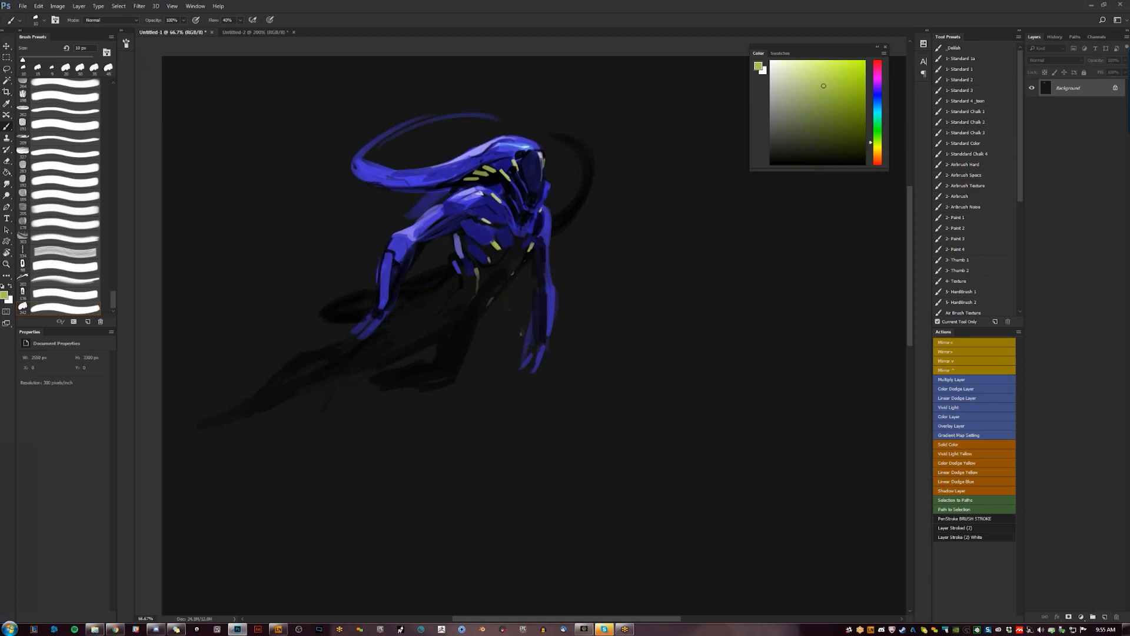
key("bracketleft")
key("bracketleft")
key("d")
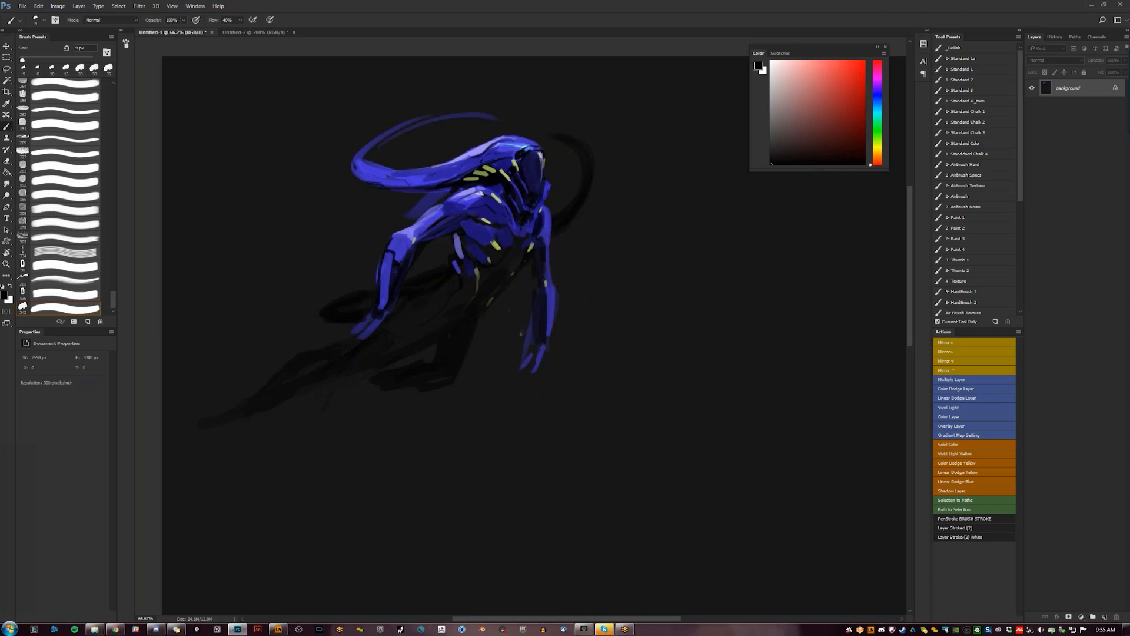
left_click(792, 117)
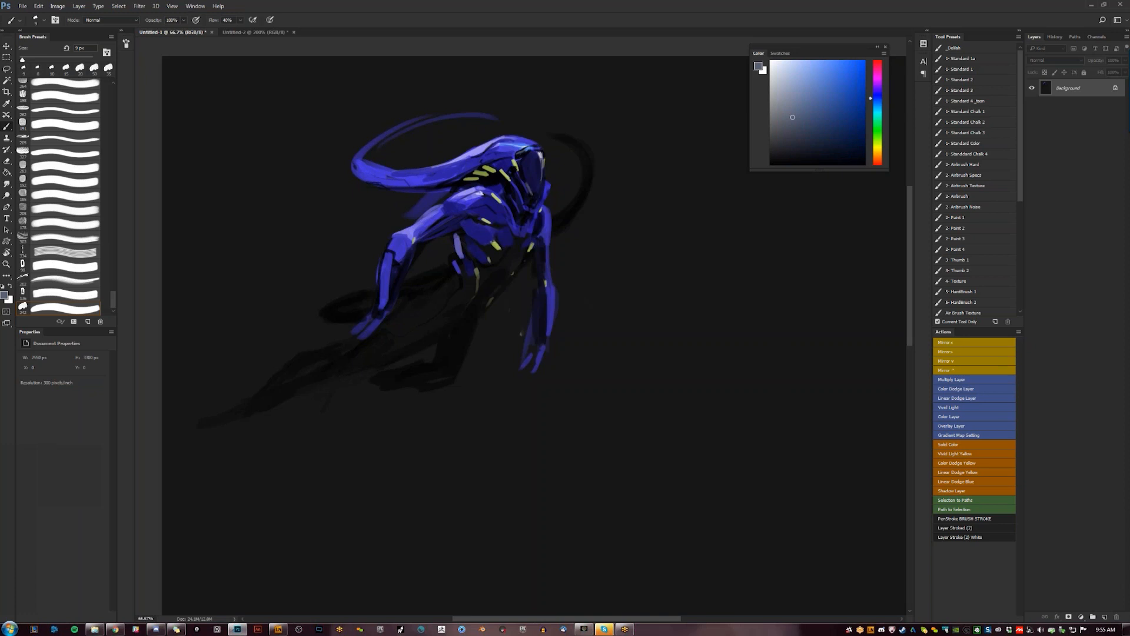
key("d")
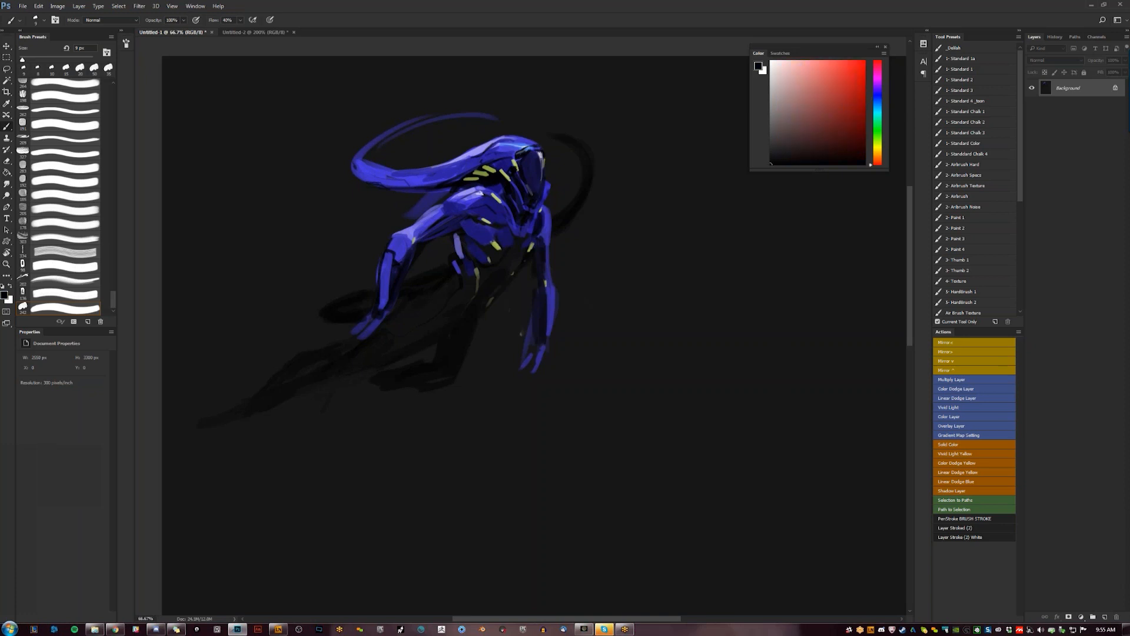
Flip the canvas horizontally and refine the dark leg silhouette with a 60 px brush in sampled near-black
key("bracketright")
key("bracketright")
key("bracketright")
key("bracketright")
key("bracketright")
key("bracketright")
key("bracketright")
key("bracketright")
key("bracketright")
key("bracketright")
key("z")
left_click(522, 274, "alt")
left_click(522, 275, "alt")
key("F2")
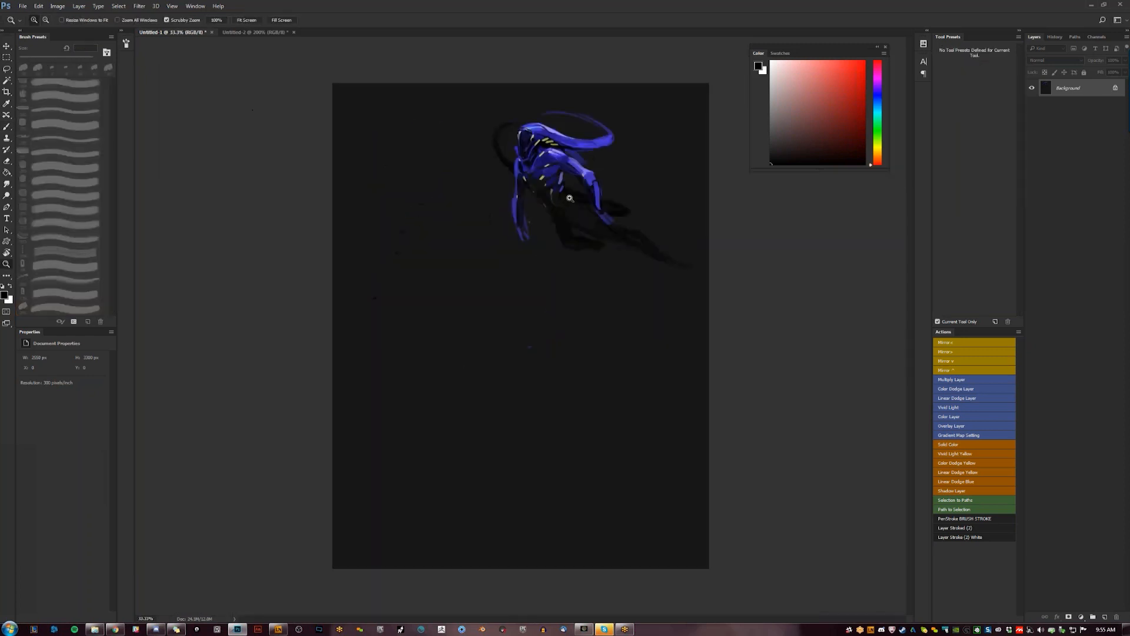
left_click(571, 224)
key("b")
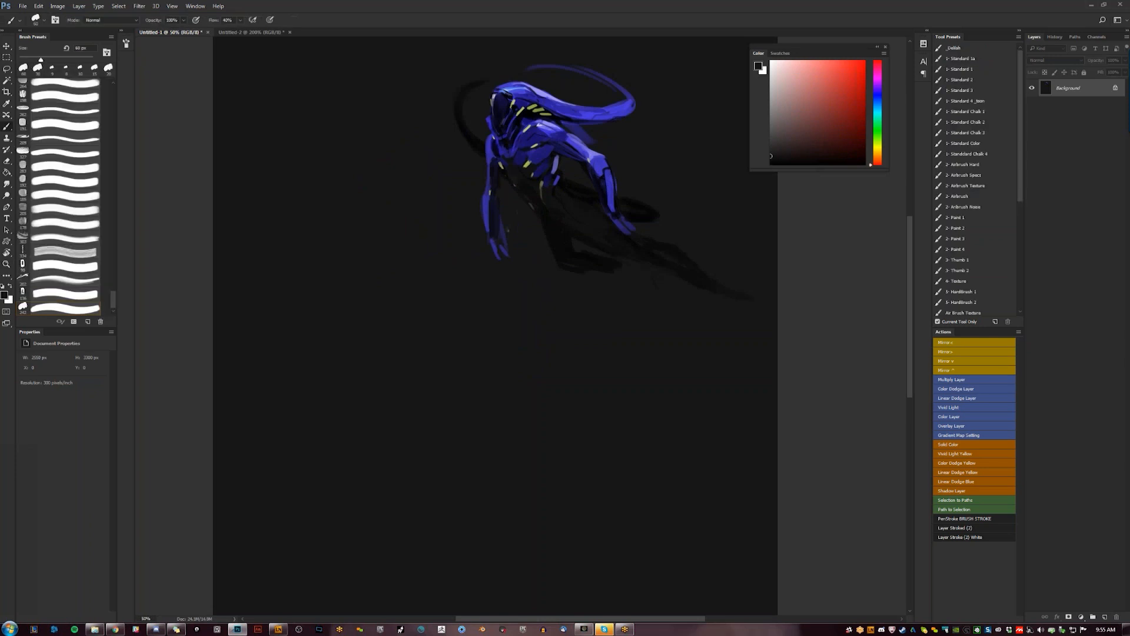
left_click_drag(659, 280, 670, 319)
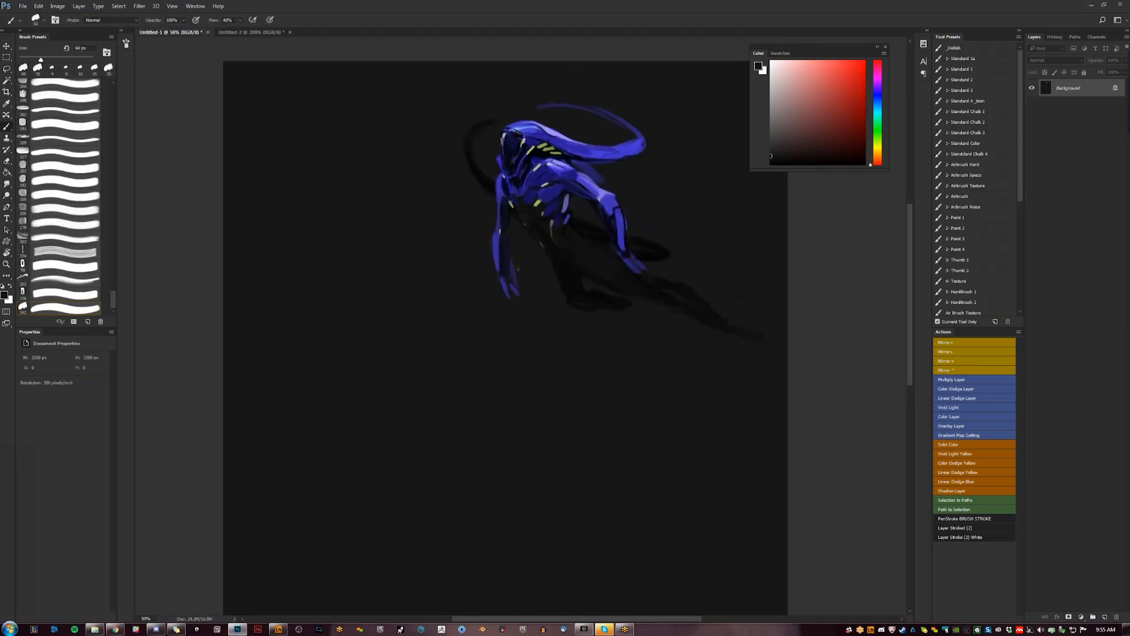
left_click_drag(544, 279, 467, 336)
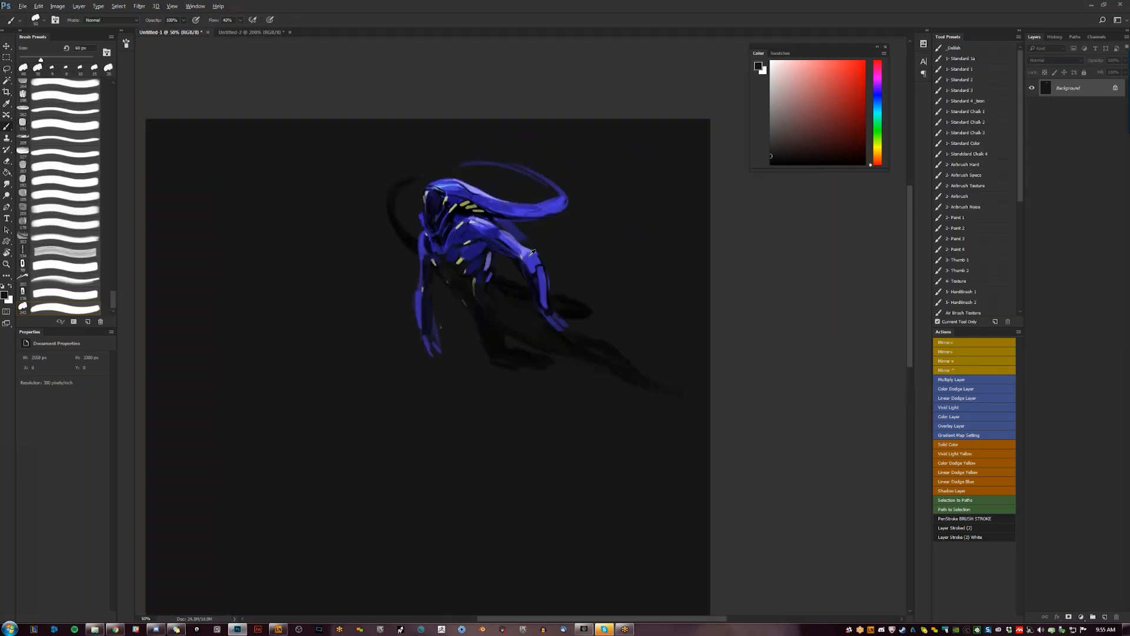
Paint brighter blue patches on the abdomen in a sampled, brightened blue, reducing the brush from its broad size to 25 px
left_click(474, 250, "alt")
left_click(848, 86)
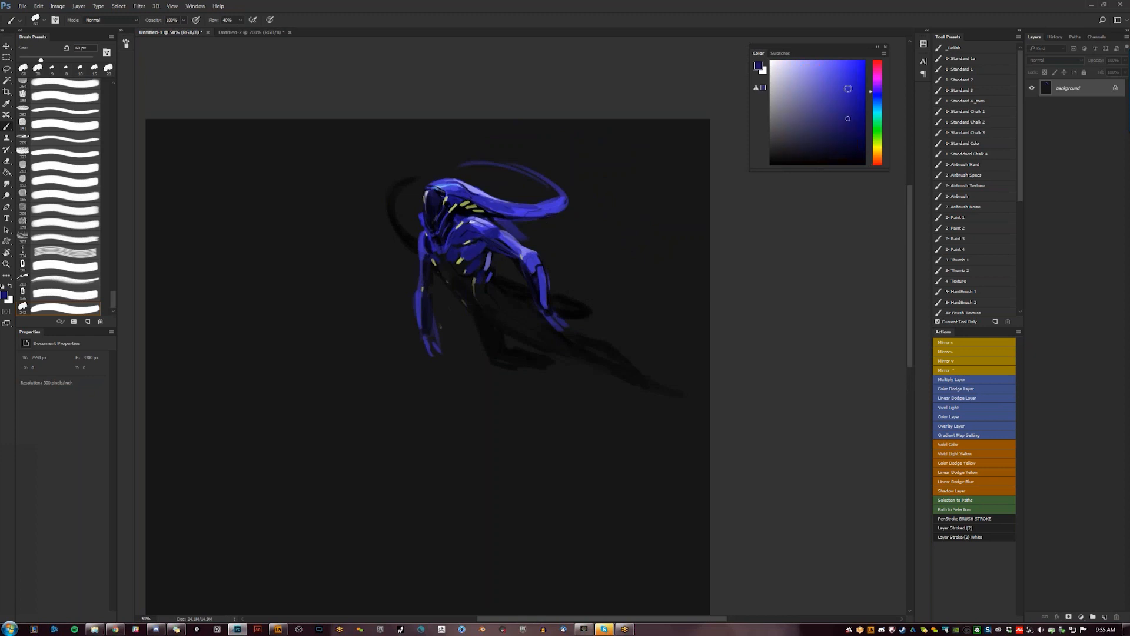
left_click_drag(451, 251, 437, 262)
key("bracketleft")
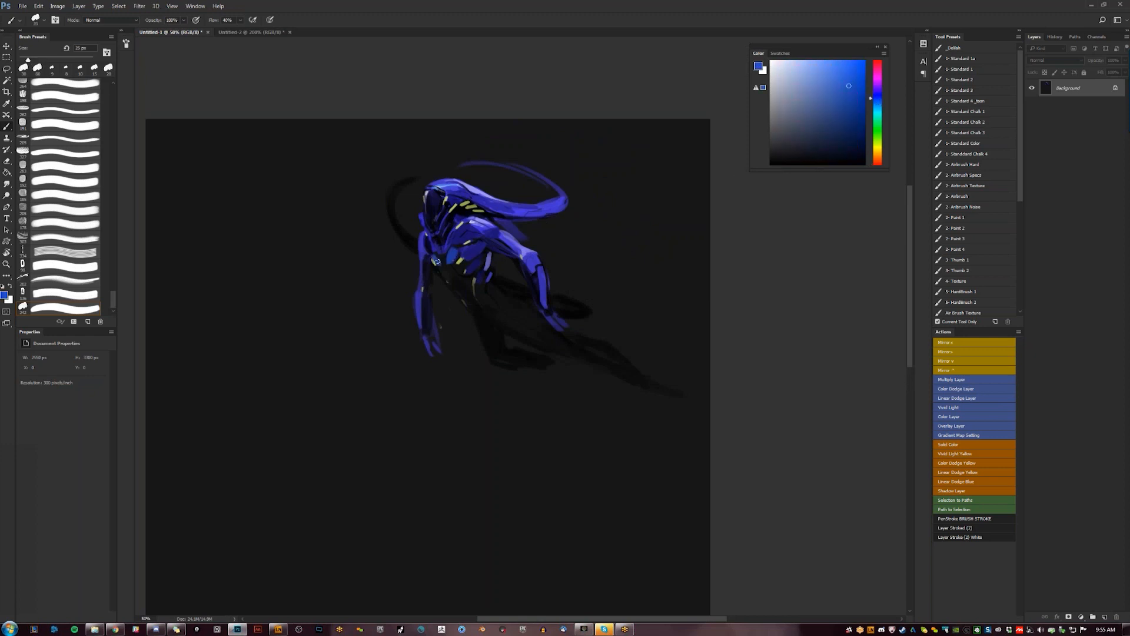
left_click(436, 263, "alt")
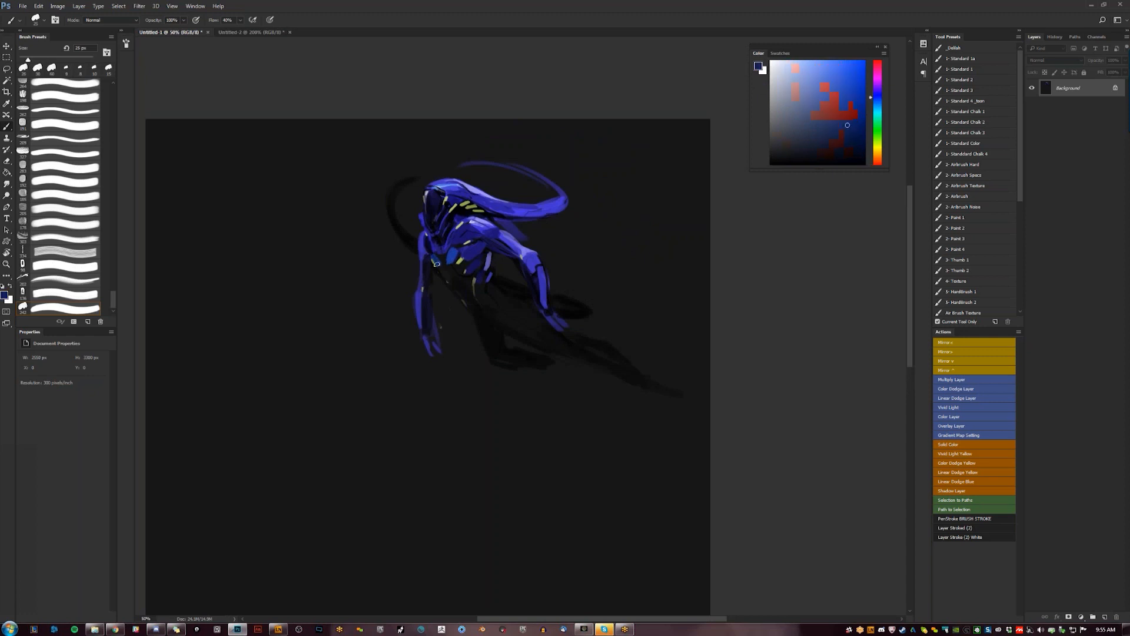
key("d")
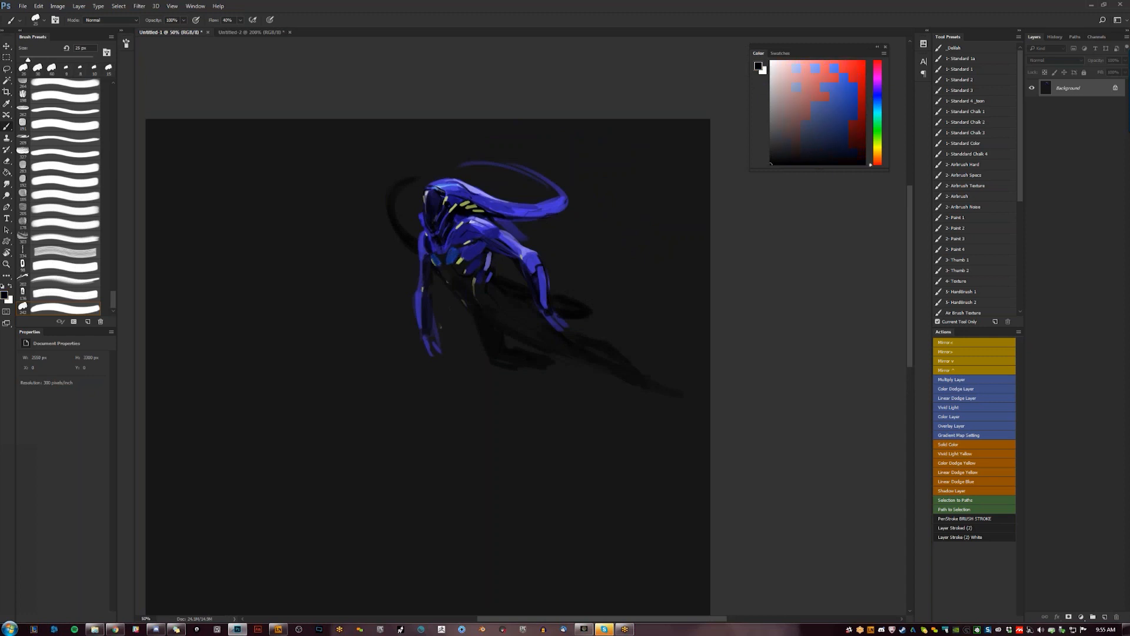
Extend the blue panel marks down the waist with blue sampled from the abdomen and a 20 px brush
key("bracketleft")
key("bracketleft")
key("bracketright")
left_click(438, 263, "alt")
left_click_drag(440, 270, 451, 278)
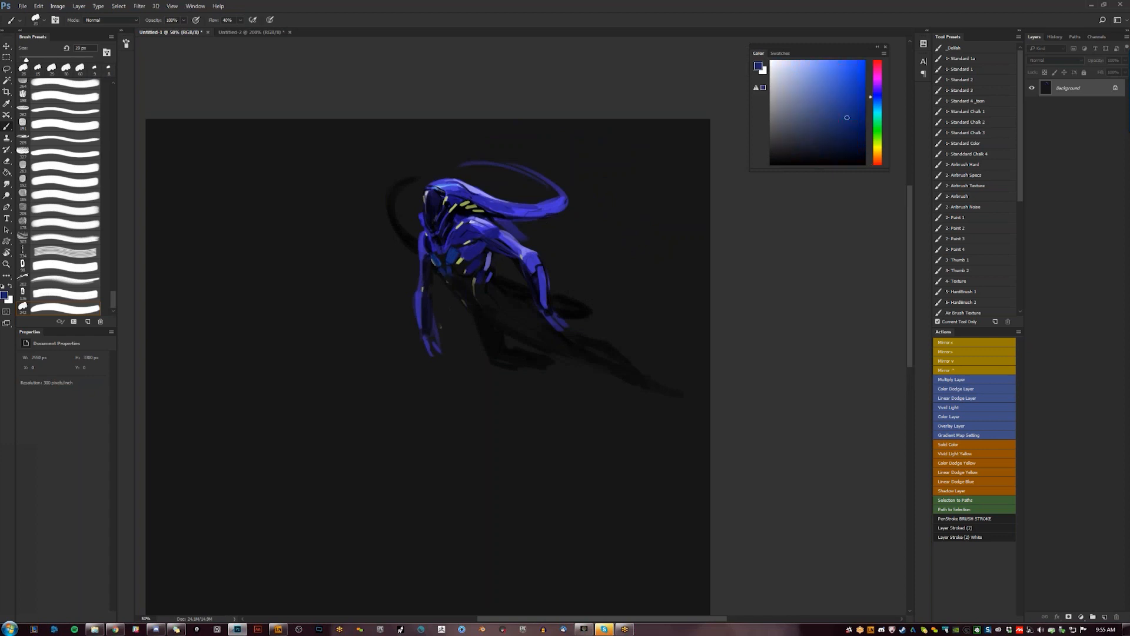
Paint dark blue shapes on the far leg's thigh and along its trailing foot with sampled blue
mouse_move(488, 294)
left_mouse_down()
mouse_move(525, 297)
mouse_move(504, 297)
left_mouse_up()
key("d")
left_click(505, 295, "alt")
left_click_drag(579, 303, 554, 301)
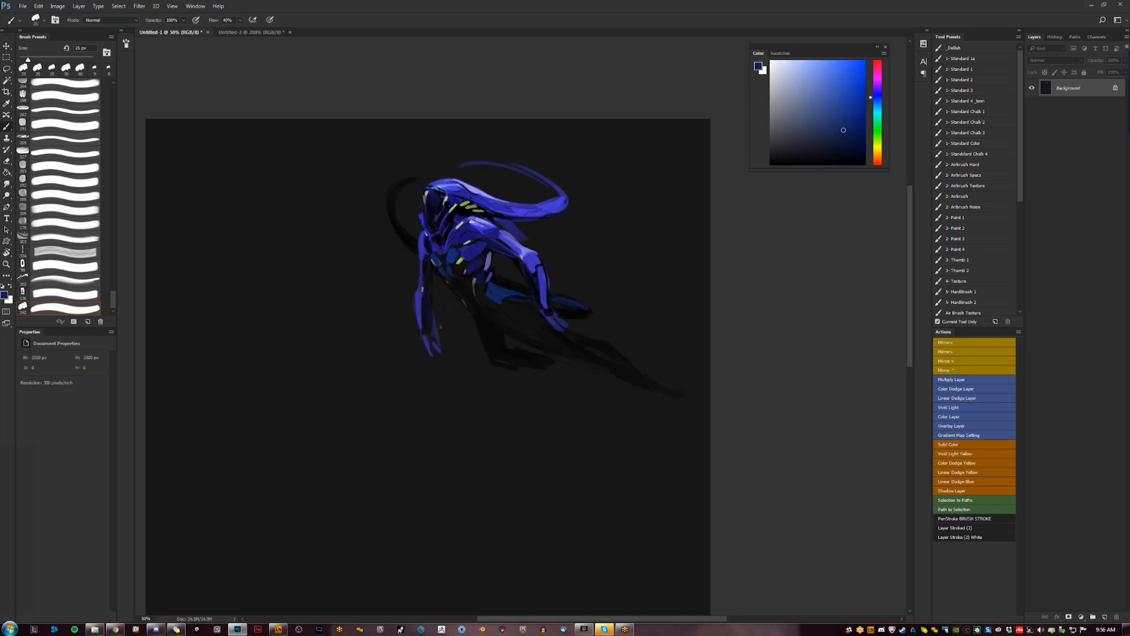
Paint dark blue on the dark strand's tip and the near leg's trailing shin with a larger brush, reducing it to 30 px
left_click_drag(417, 178, 393, 187)
key("bracketright")
key("bracketright")
key("bracketright")
left_click_drag(594, 341, 674, 392)
key("bracketleft")
key("bracketleft")
key("bracketleft")
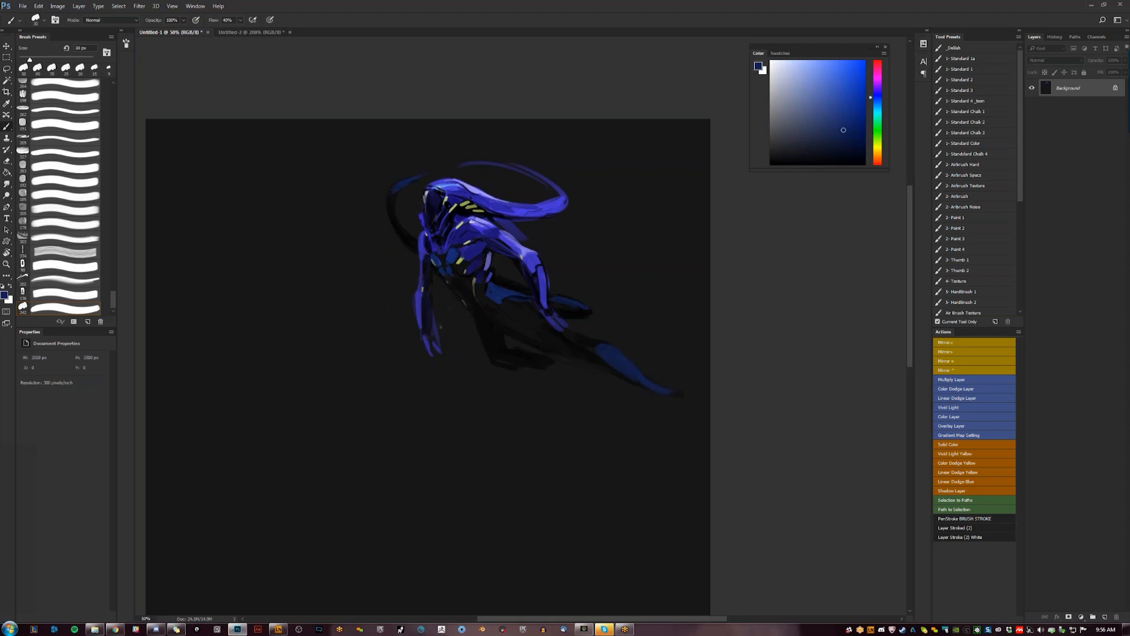
Flip the canvas horizontally, lasso the whole character, duplicate it onto a new layer and shift the copy to the right
key("ctrl+shift+h")
left_click_drag(443, 399, 570, 370)
key("l")
mouse_move(639, 208)
left_mouse_down()
mouse_move(502, 111)
mouse_move(326, 288)
mouse_move(281, 382)
mouse_move(659, 306)
left_mouse_up()
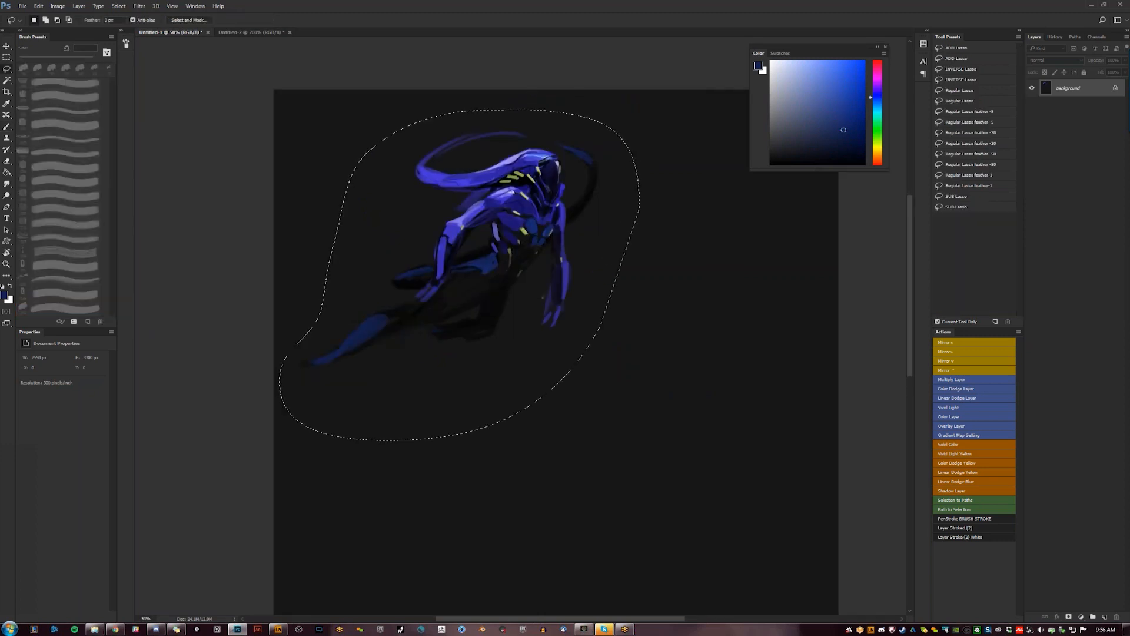
key("ctrl+j")
key("v")
left_click_drag(595, 249, 657, 254)
Delete the dark background around the copied character using a Magic Wand selection, and clear the selection
key("b")
key("w")
left_click(474, 262)
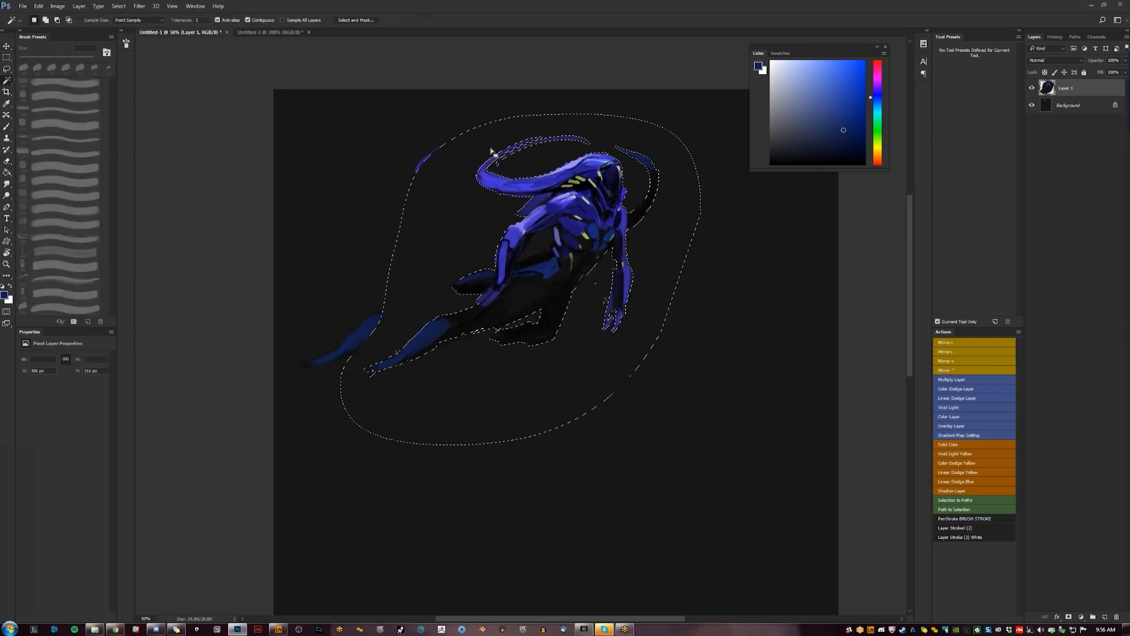
key("Delete")
key("d")
key("ctrl+d")
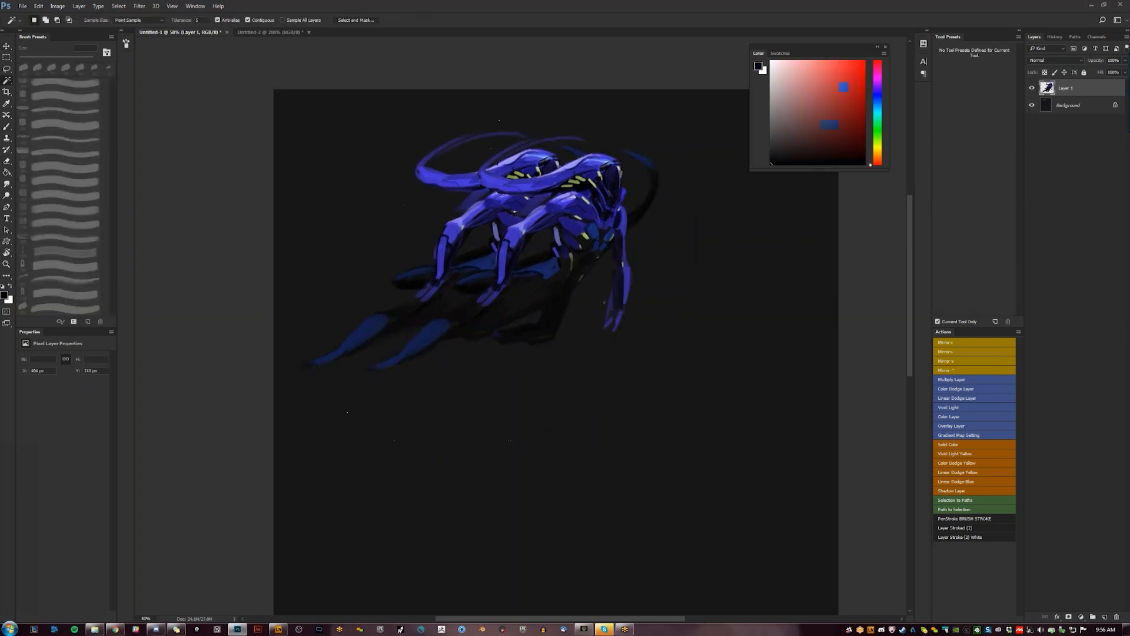
Nudge the copied character slightly and scale it up proportionally to about 106%
key("v")
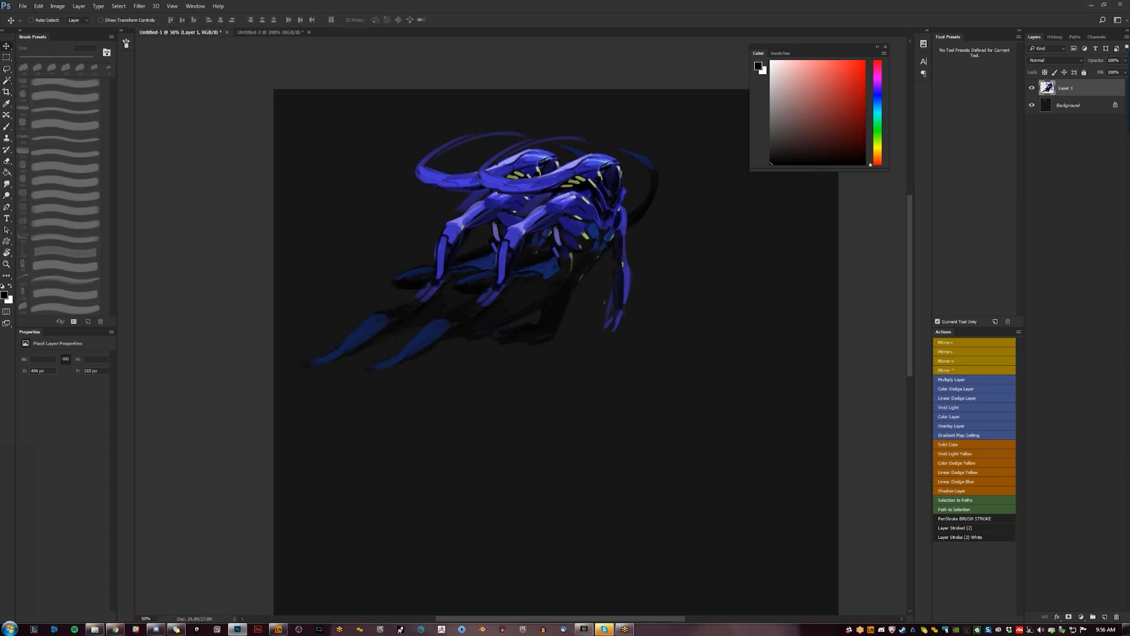
left_click_drag(605, 252, 609, 254)
key("ctrl+t")
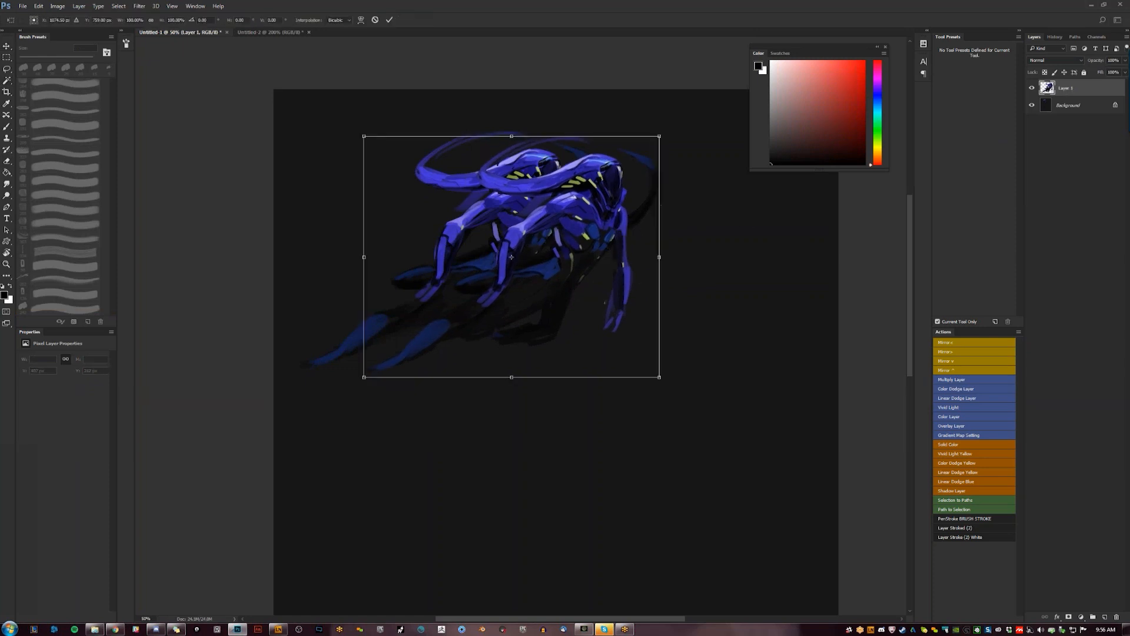
left_click_drag(660, 135, 668, 128)
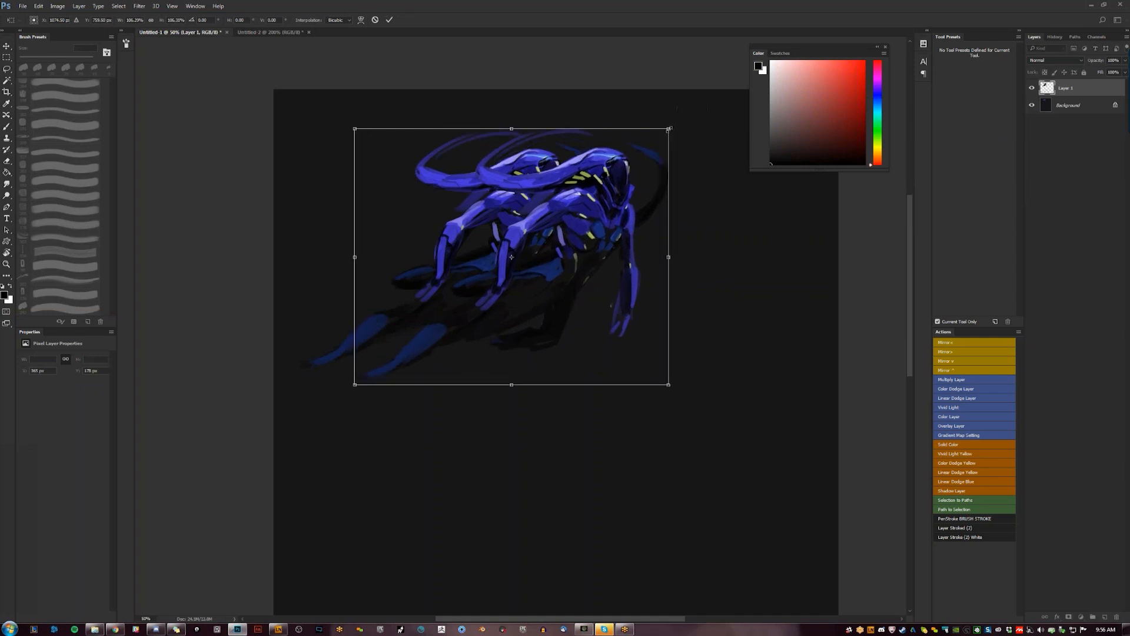
key("Return")
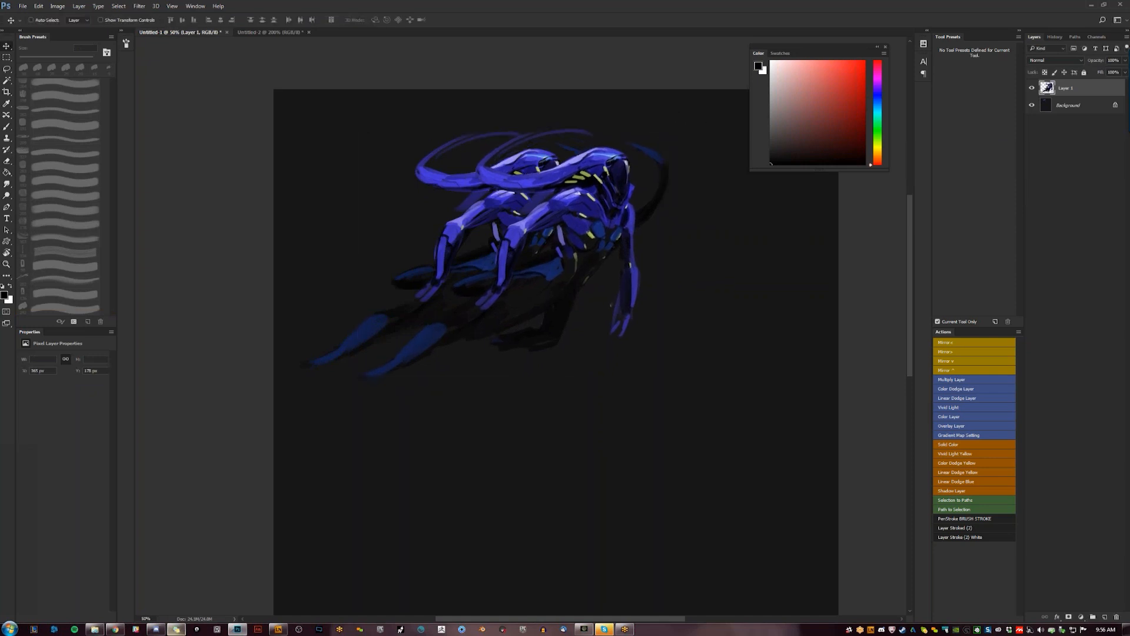
Switch to Chrome, view the Warcraft artist's ArtStation portfolio, try to open an orc artwork and go back
mouse_move(115, 631)
mouse_move(120, 631)
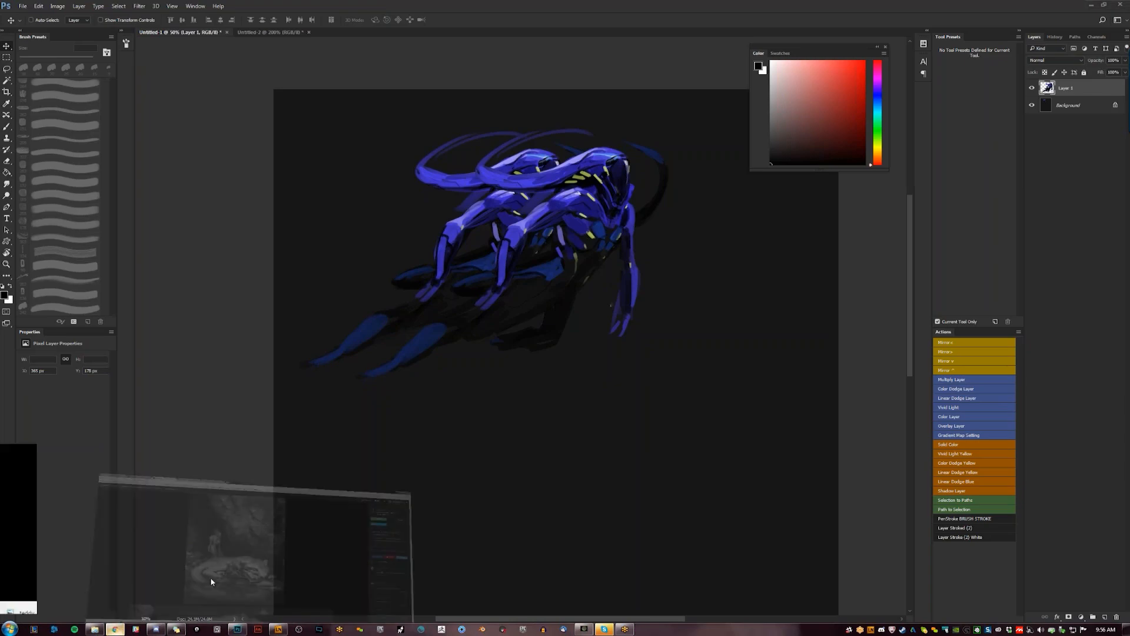
left_click(117, 631)
left_click(1023, 94)
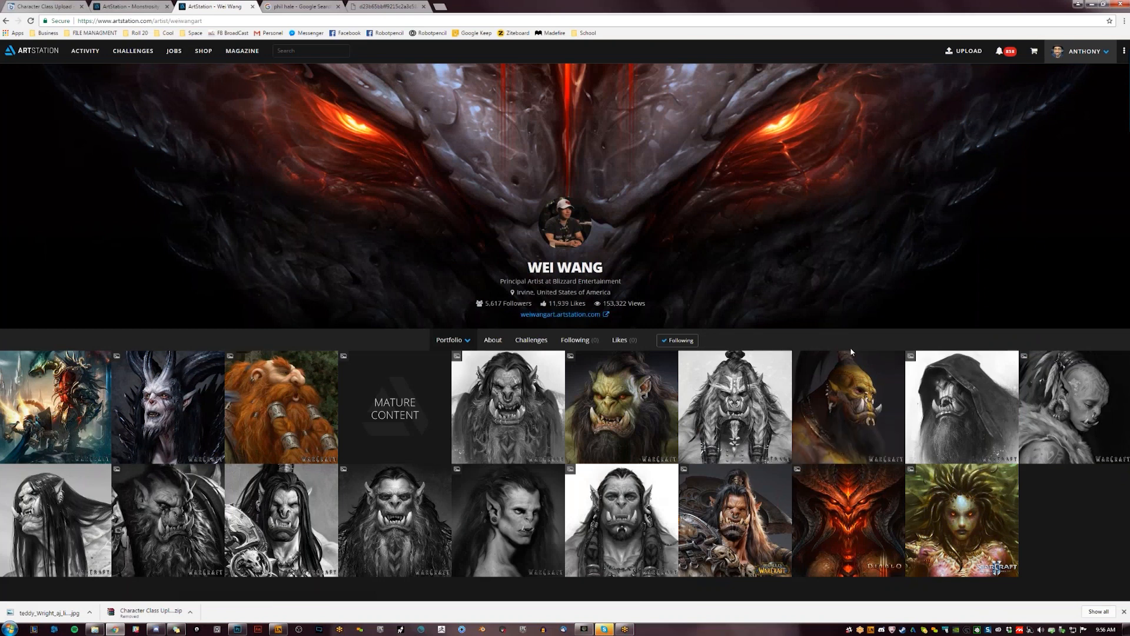
left_click(736, 412)
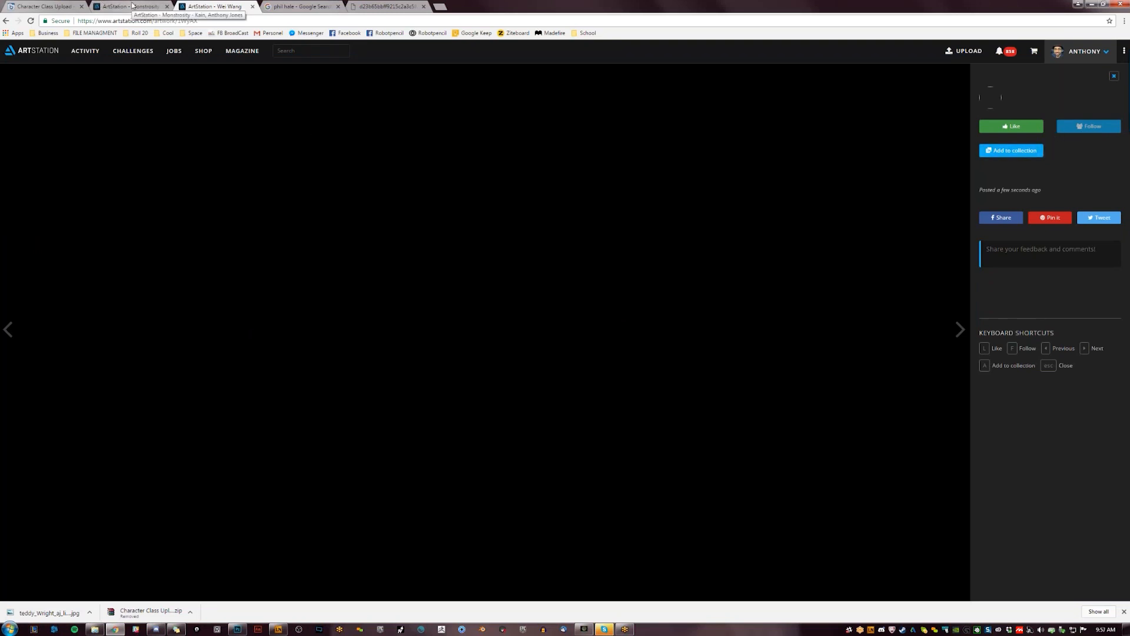
left_click(31, 20)
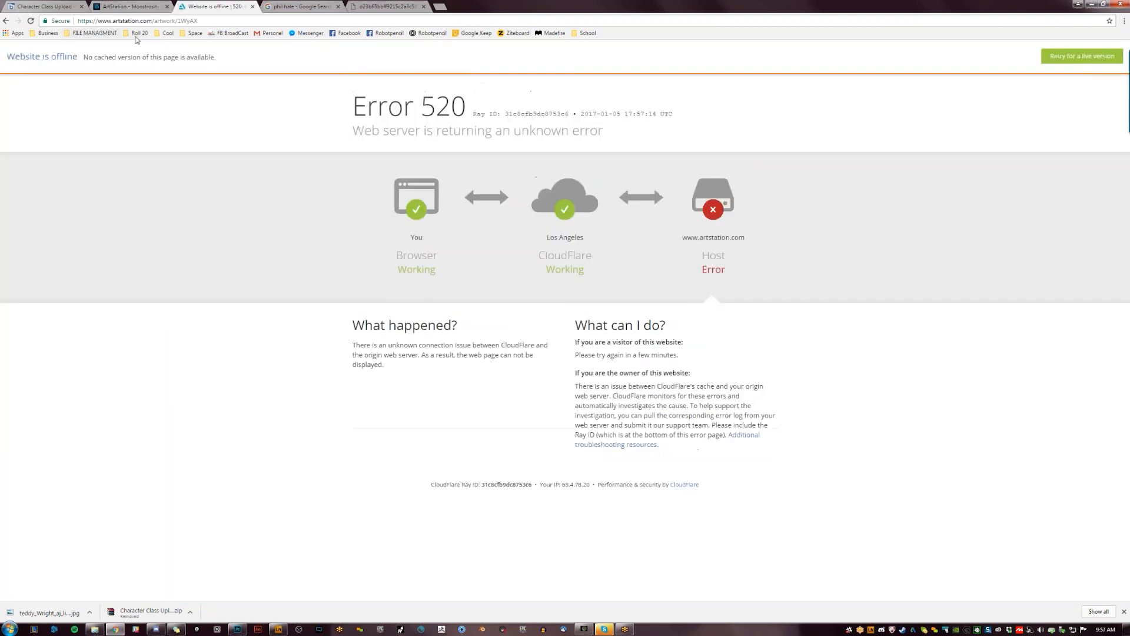
left_click(7, 21)
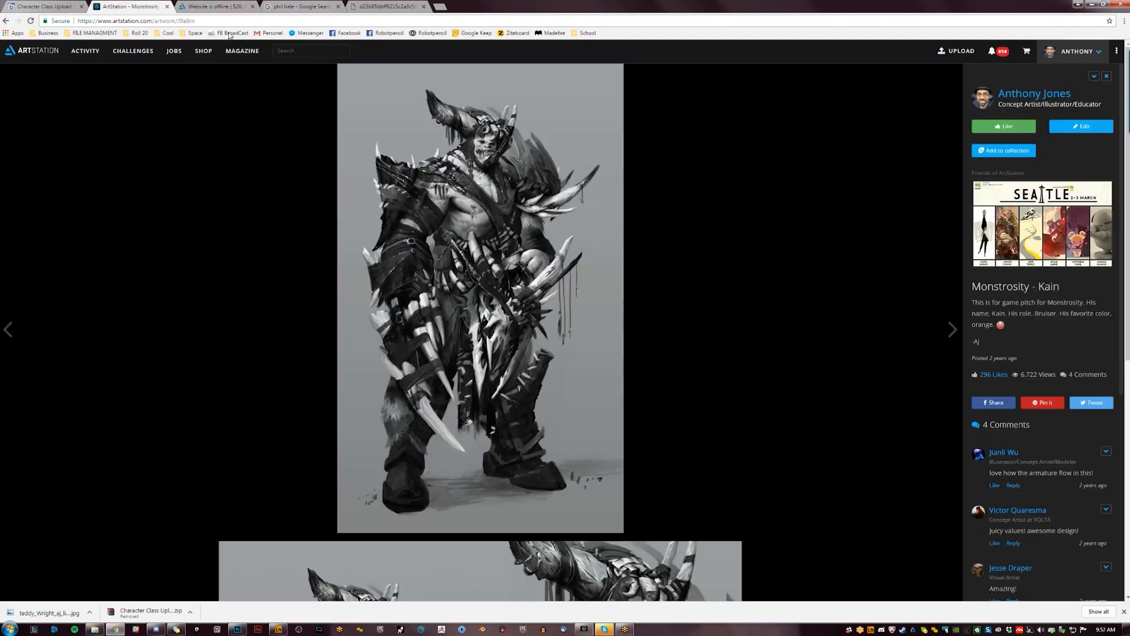
Open the ArtStation profile behind the Monstrosity - Kain artwork, skim its portfolio and open the liked works
left_click(129, 7)
left_click(1058, 94)
scroll(232, 267, "down", 15)
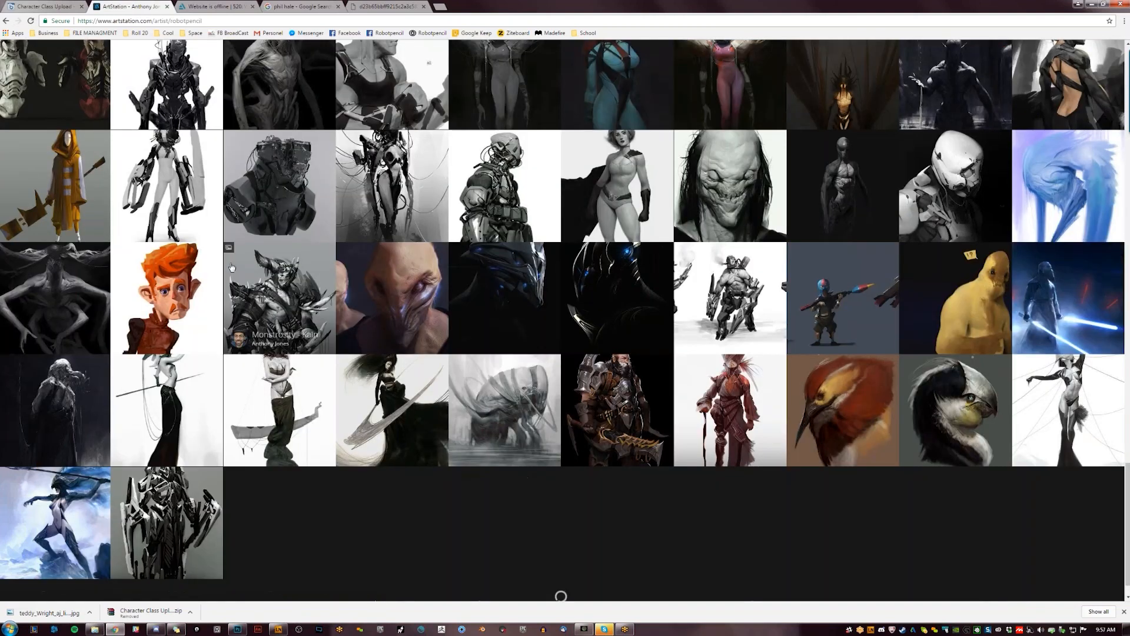
scroll(534, 220, "up", 20)
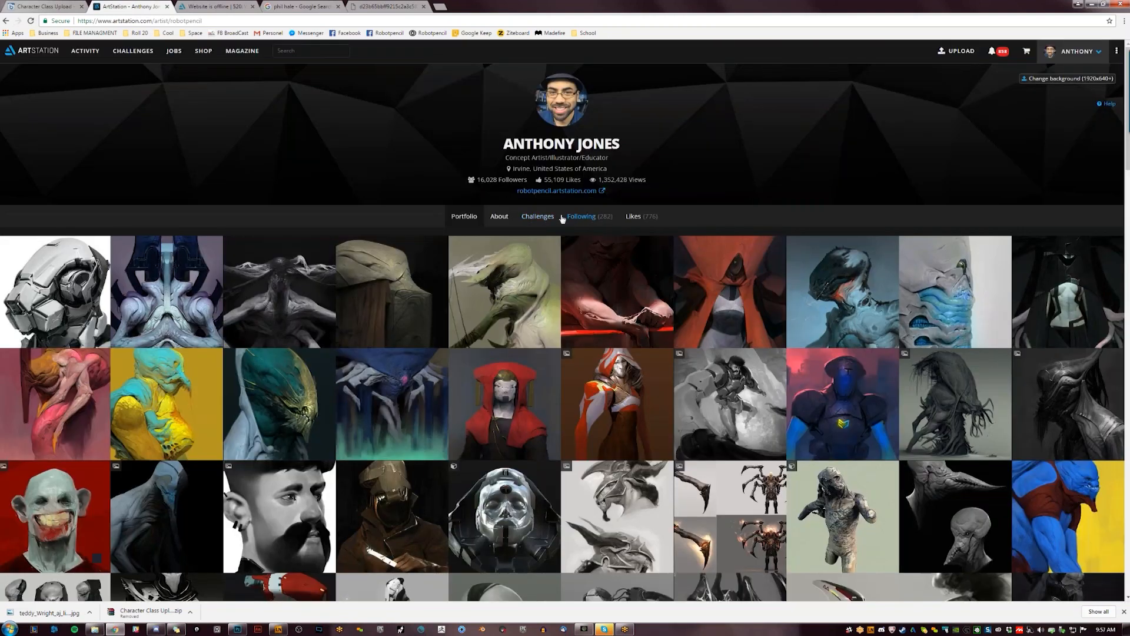
left_click(655, 219)
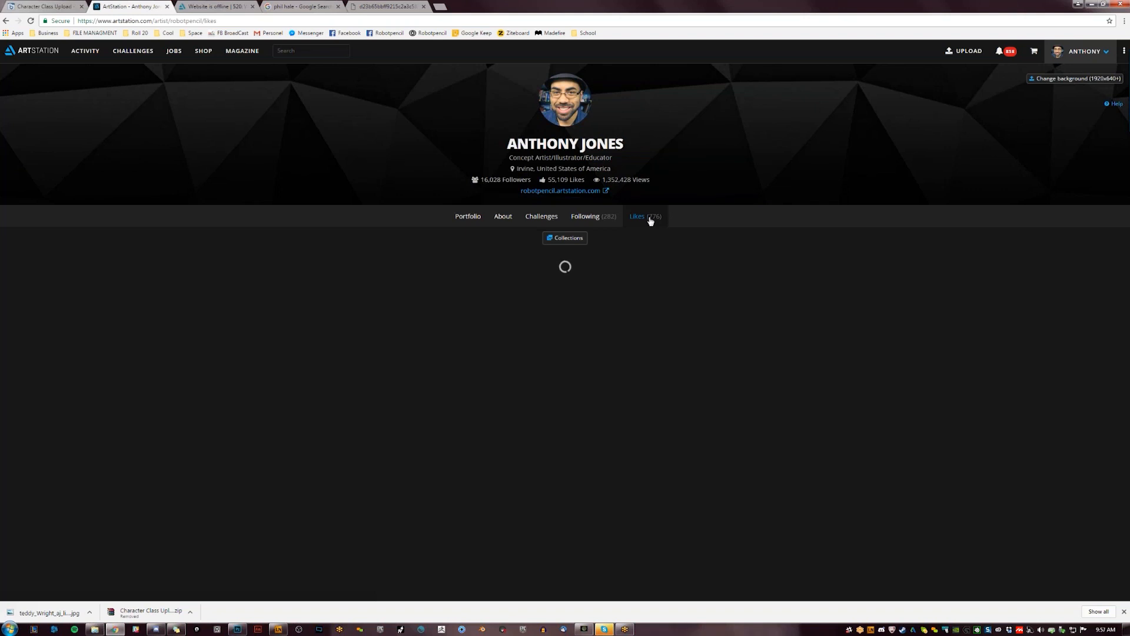
Retry the artist's artwork page and the liked works page, closing both ArtStation tabs
left_click(229, 7)
left_click(5, 20)
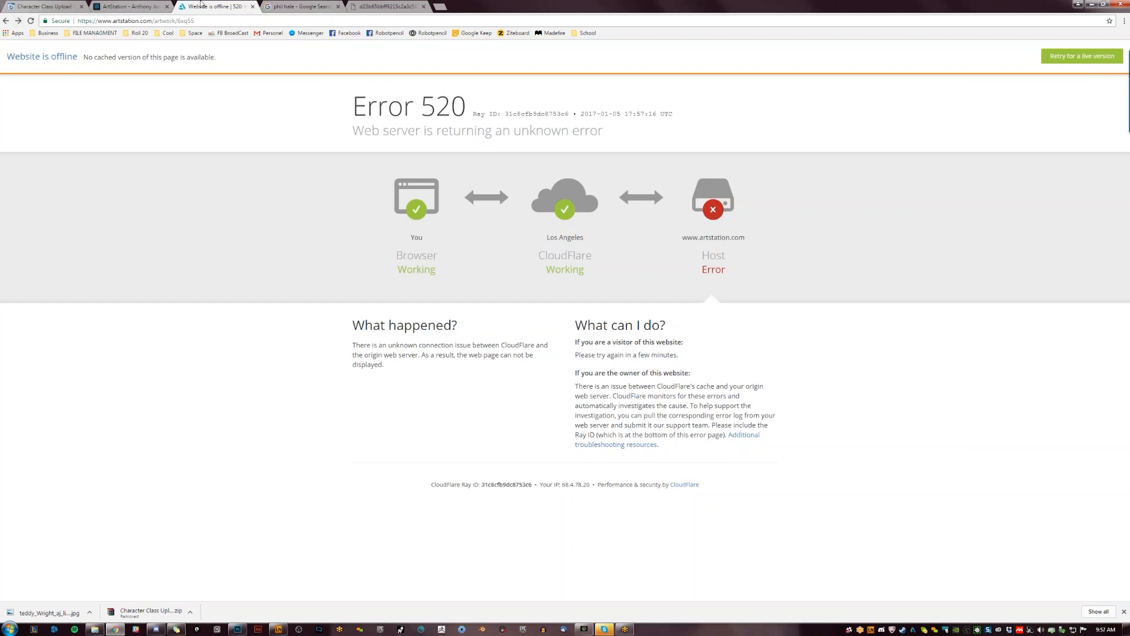
left_click(253, 7)
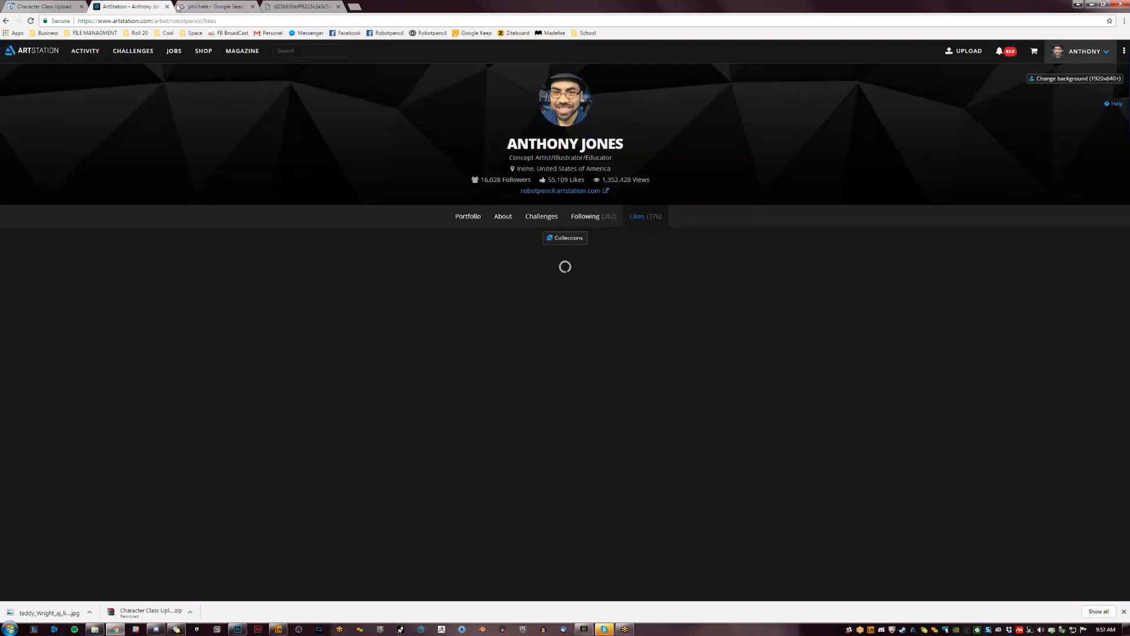
left_click(31, 21)
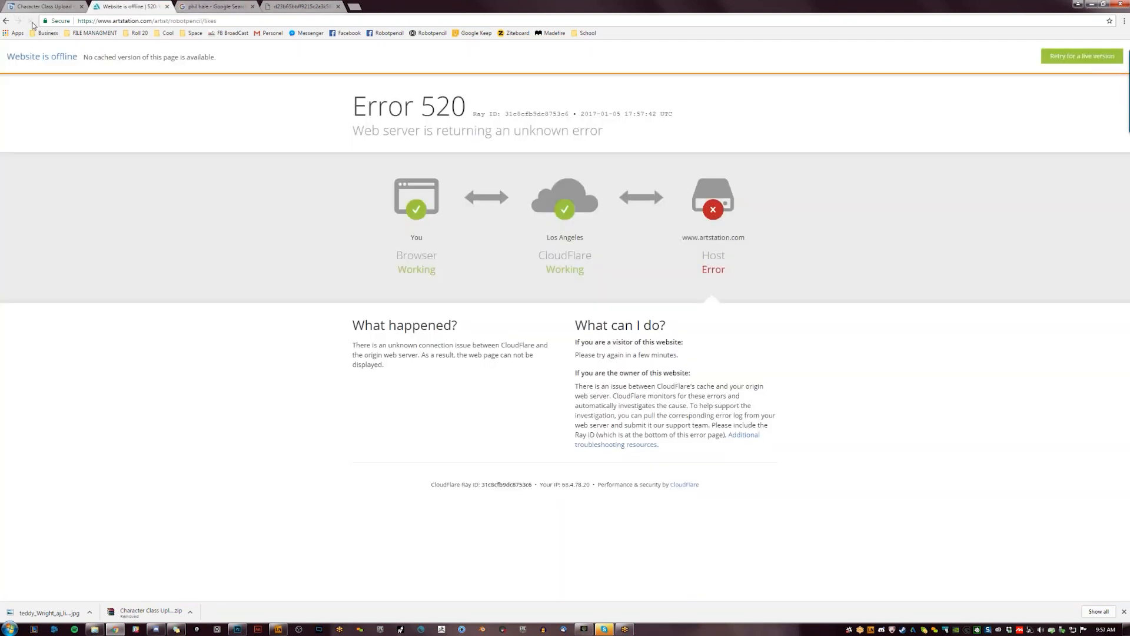
left_click(167, 7)
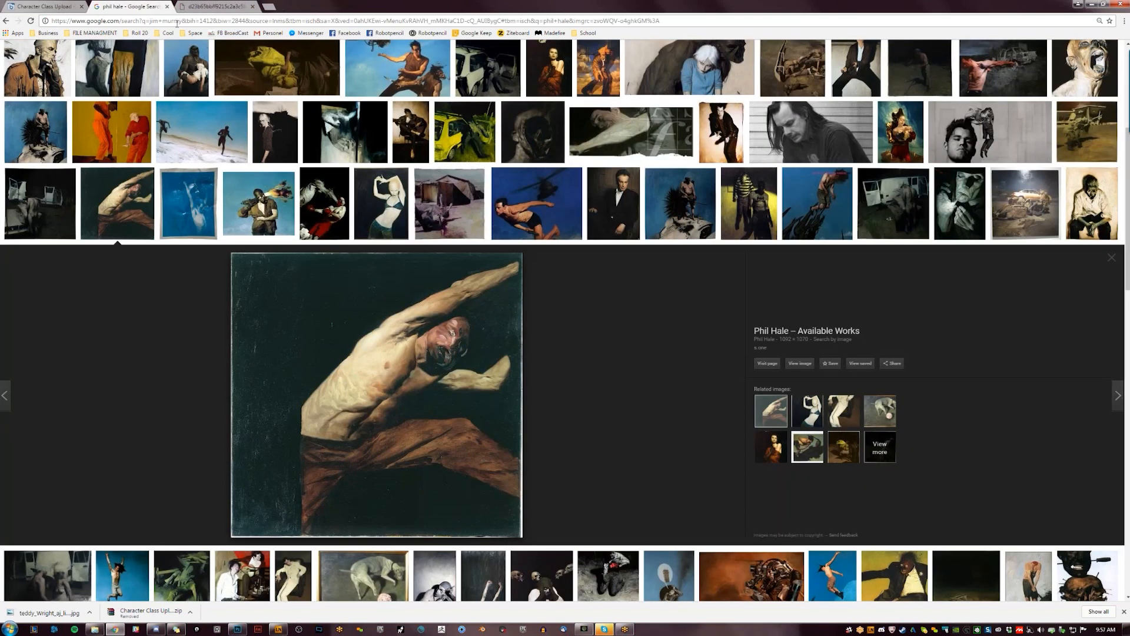
Skim the Phil Hale image results and open pinterest.com/Robotpencil/ in the same tab
scroll(485, 167, "up", 5)
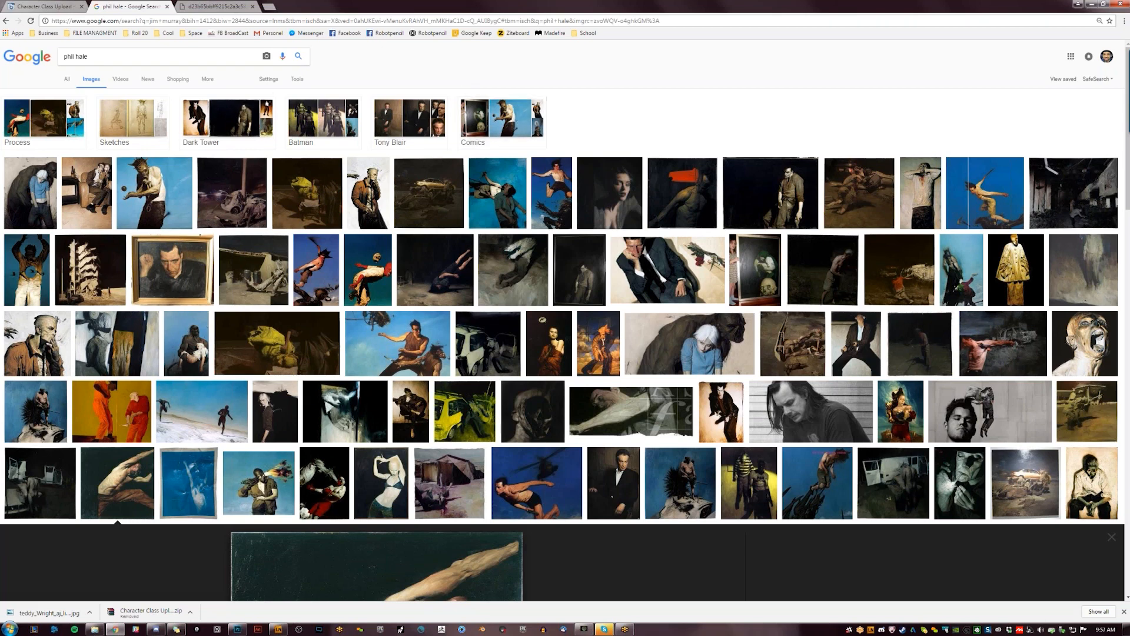
left_click(497, 21)
type("pinterest.com/Robotpencil/")
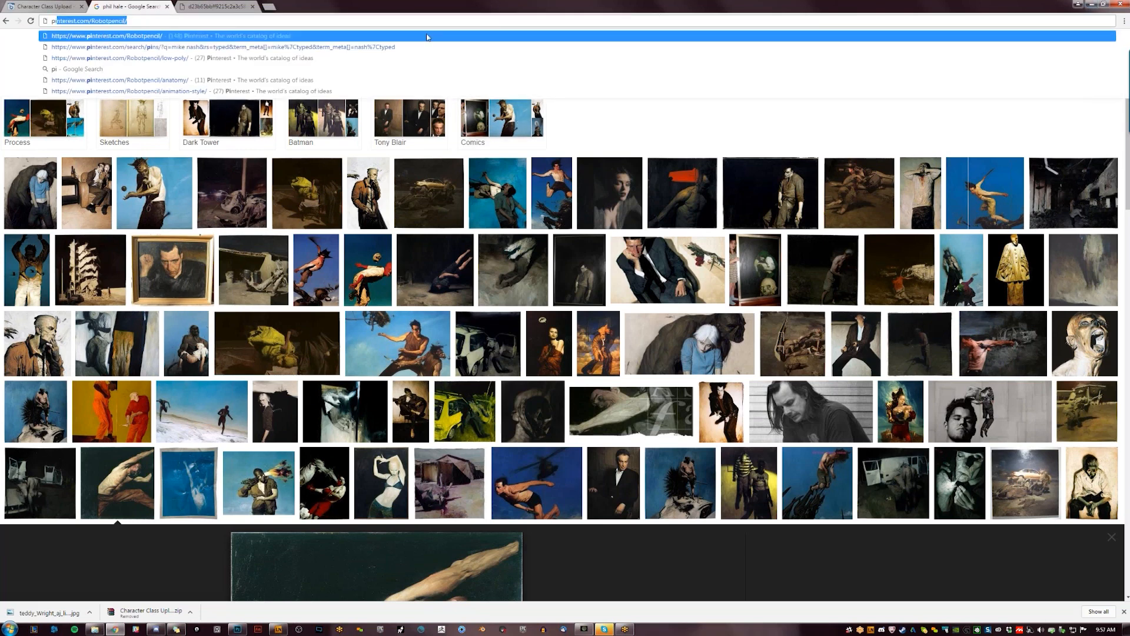
key("Return")
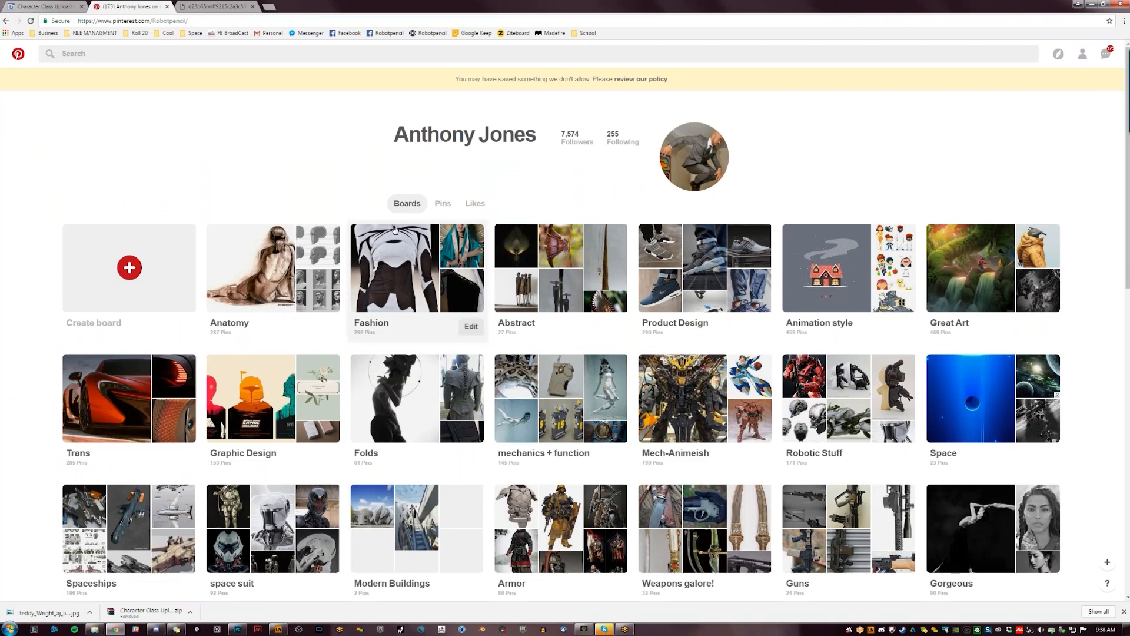
Browse the Robotpencil Pinterest boards down to Comics, Toys and BG for reference categories
scroll(494, 236, "down", 2)
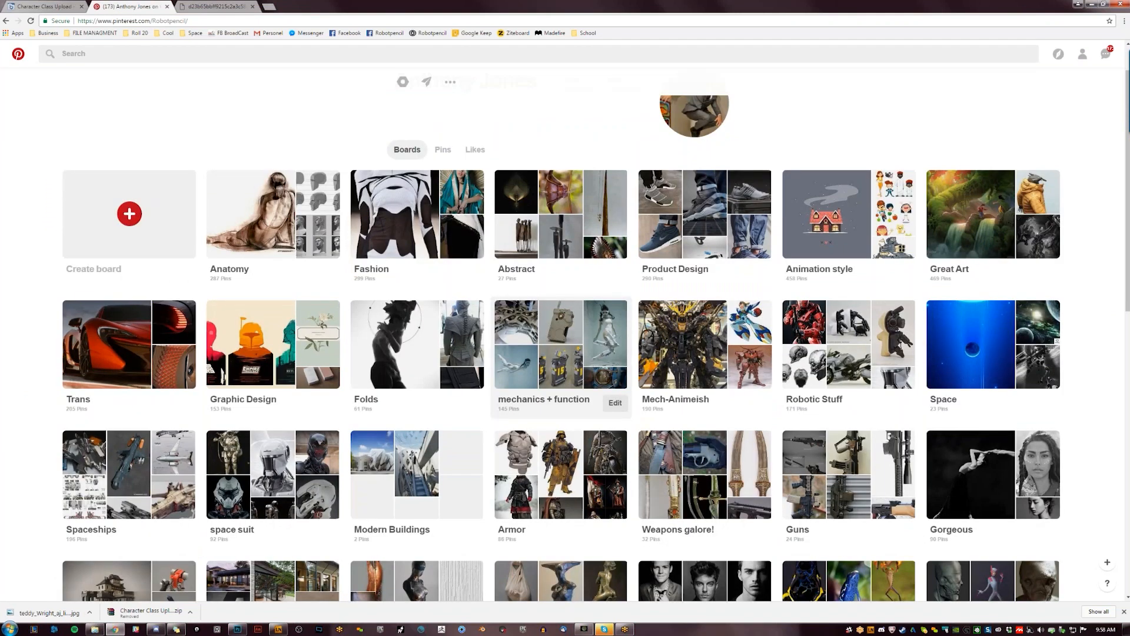
scroll(564, 347, "down", 1)
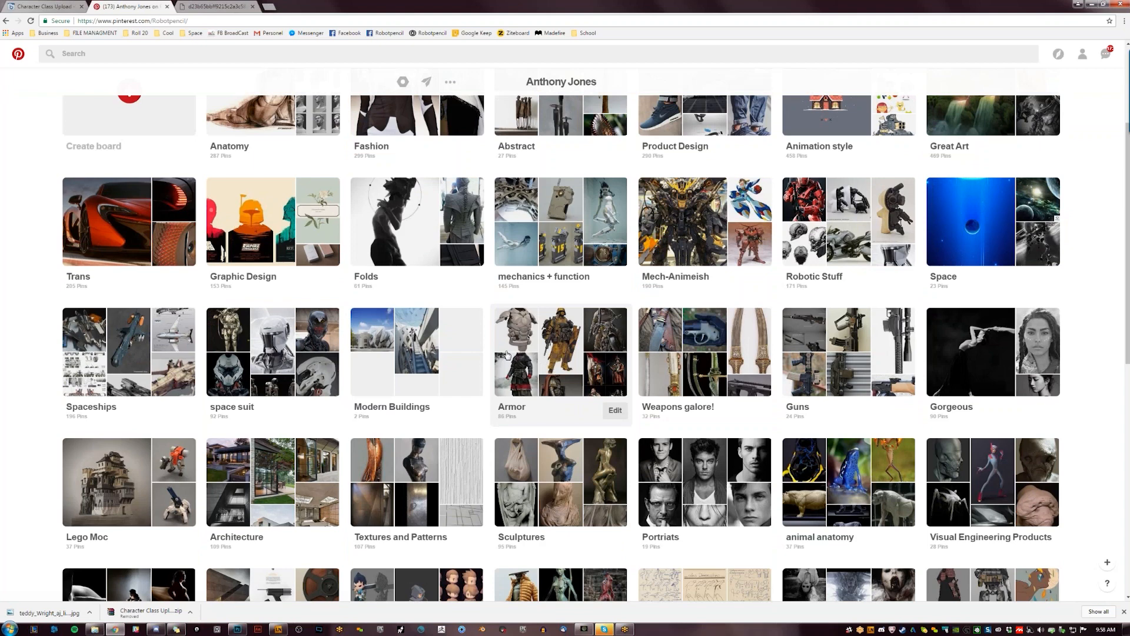
scroll(508, 354, "down", 1)
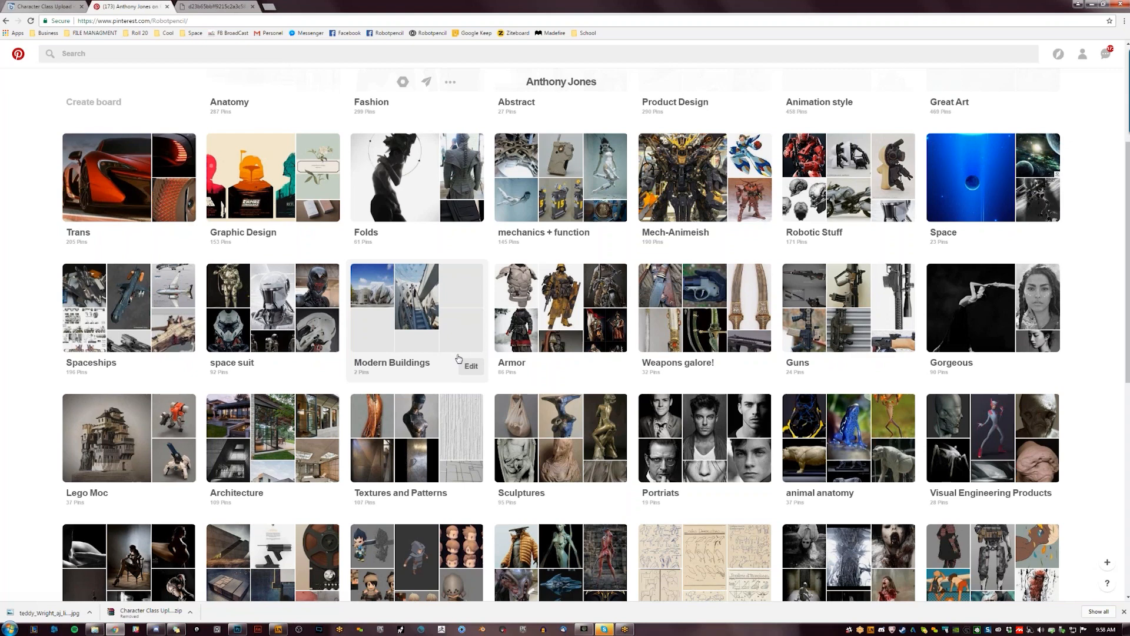
scroll(965, 507, "down", 2)
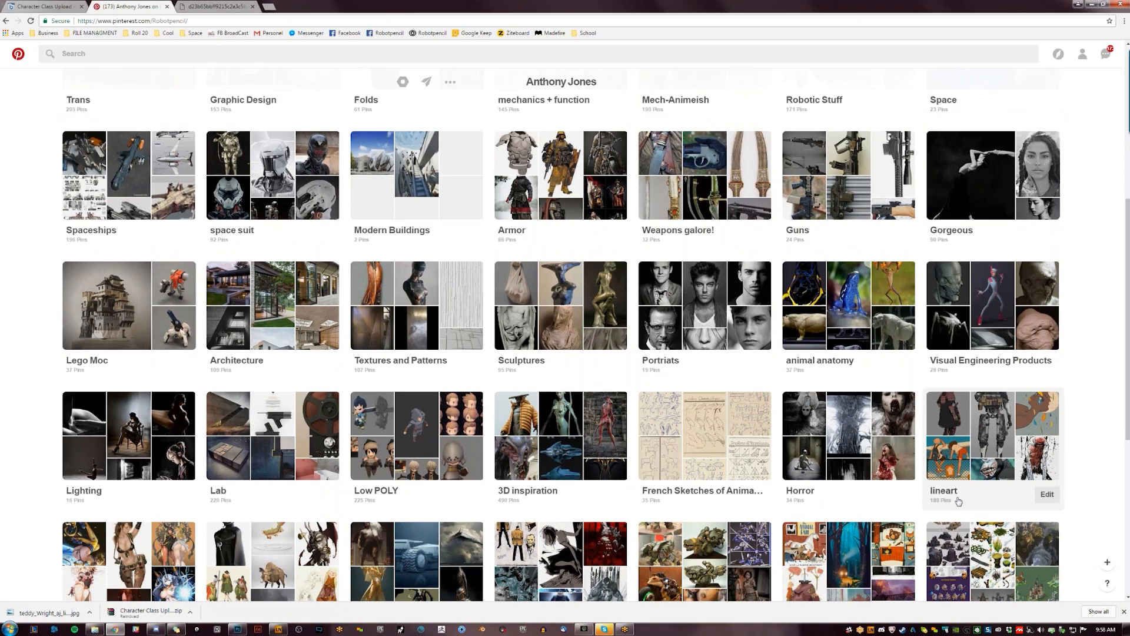
scroll(958, 500, "down", 1)
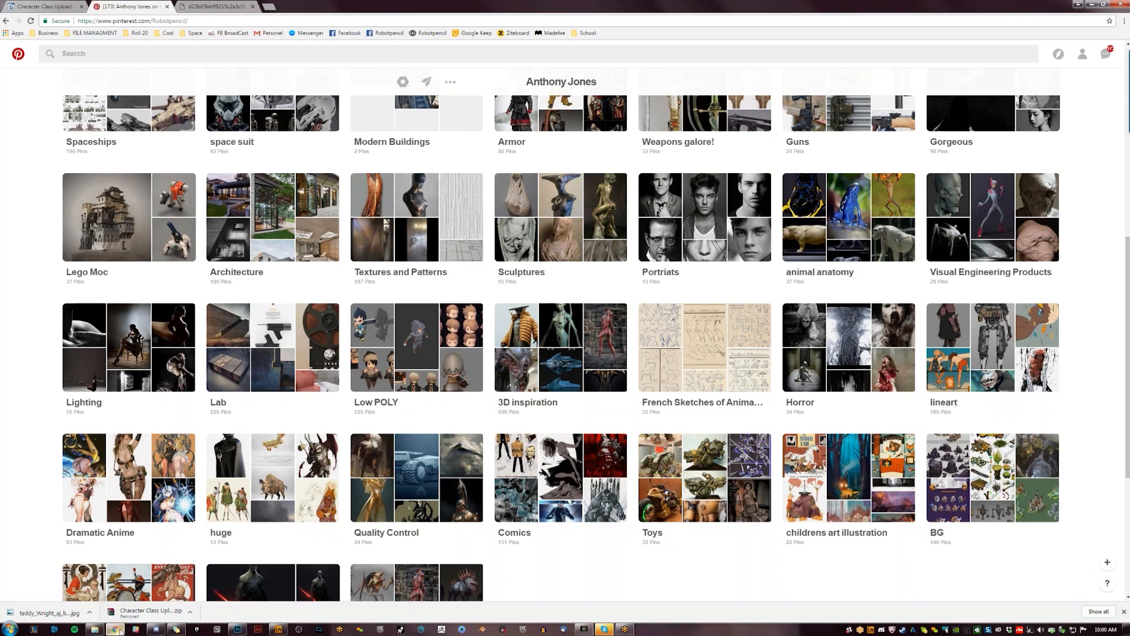
mouse_move(125, 624)
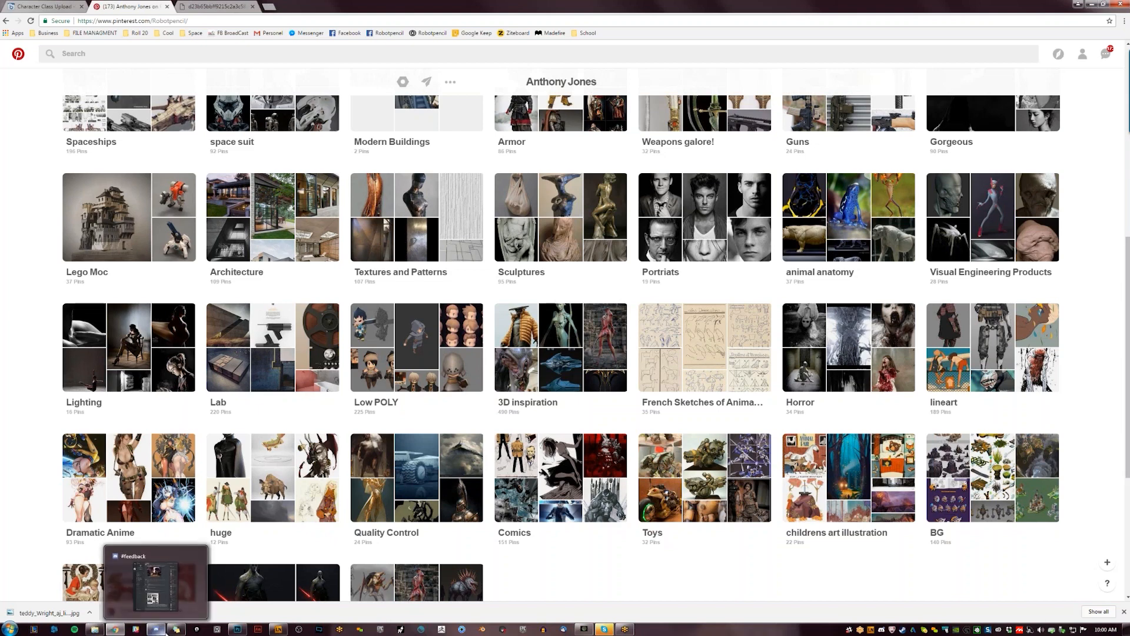
Switch to Photoshop and sketch a small white curved arrow with a dark shadow in the empty area below the characters
left_click(237, 629)
left_click_drag(533, 388, 539, 222)
key("b")
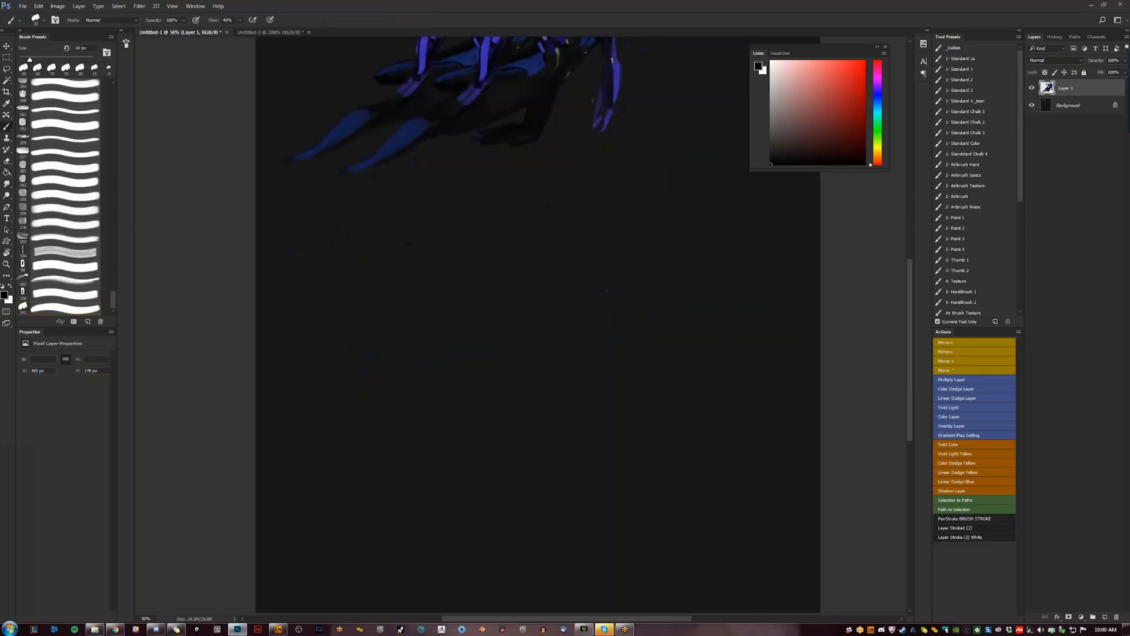
left_click(520, 296, "ctrl")
key("bracketright")
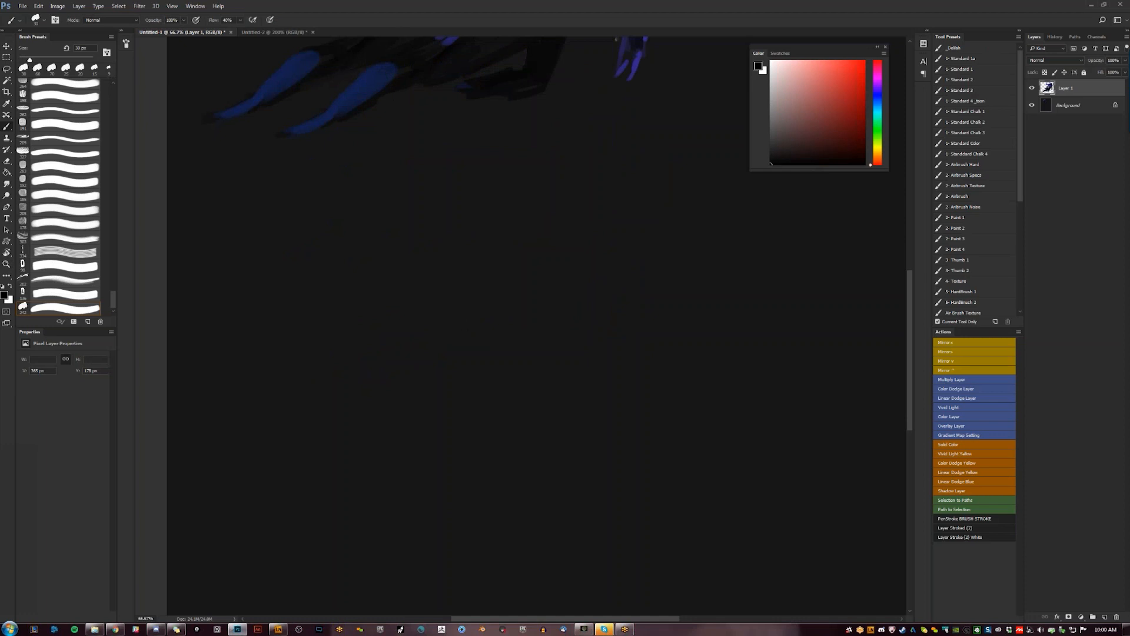
mouse_move(488, 375)
left_mouse_down()
mouse_move(551, 244)
mouse_move(525, 265)
mouse_move(475, 373)
left_mouse_up()
key("x")
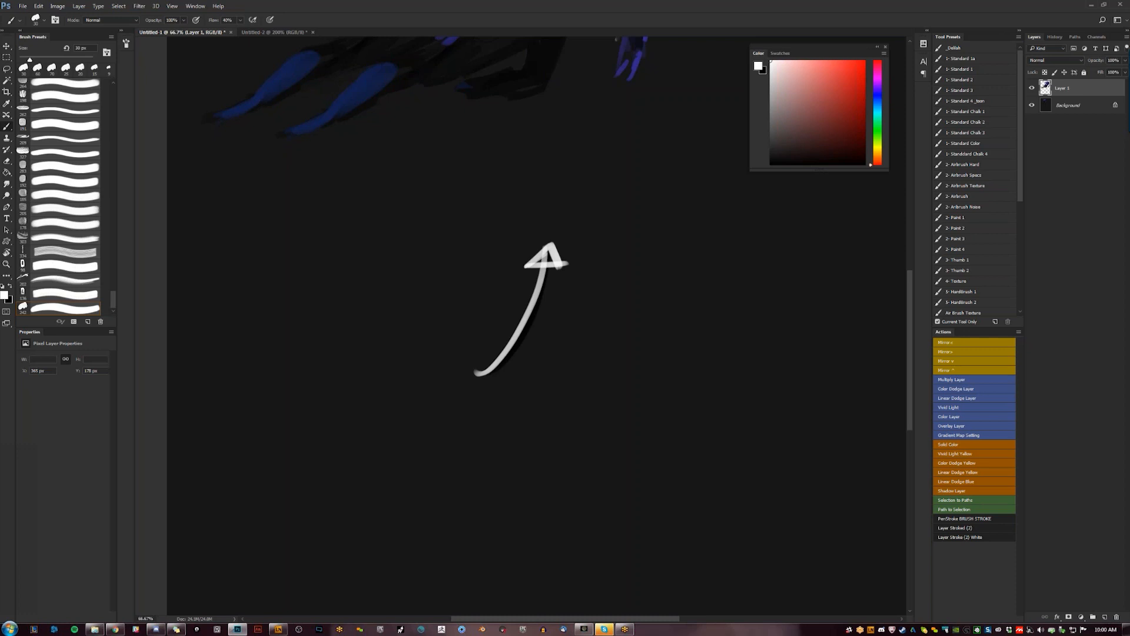
Draw a long white arrow arcing down below the first one and cross it with short strokes along its curve
left_click_drag(524, 392, 500, 301)
mouse_move(361, 372)
left_mouse_down()
mouse_move(447, 325)
mouse_move(626, 298)
mouse_move(677, 351)
mouse_move(686, 425)
mouse_move(671, 398)
left_mouse_up()
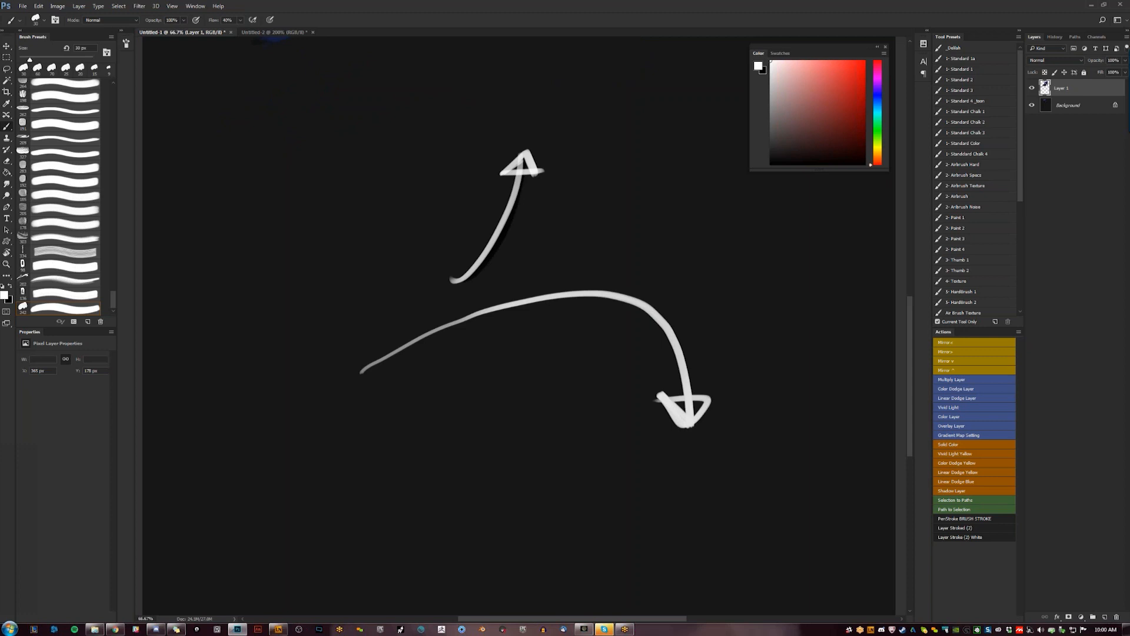
left_click_drag(456, 319, 463, 338)
mouse_move(465, 304)
left_mouse_down()
mouse_move(463, 338)
mouse_move(495, 307)
mouse_move(524, 323)
left_mouse_up()
mouse_move(544, 289)
left_mouse_down()
mouse_move(546, 314)
mouse_move(573, 310)
left_mouse_up()
mouse_move(657, 288)
left_mouse_down()
mouse_move(614, 321)
mouse_move(620, 336)
left_mouse_up()
left_click_drag(707, 343, 645, 354)
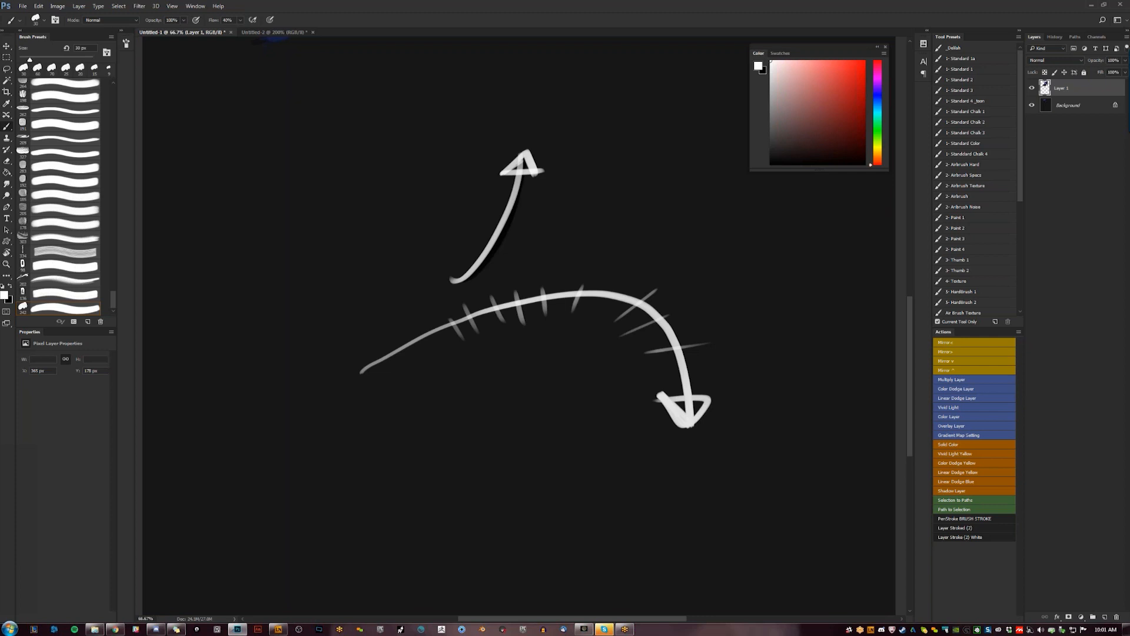
Undo the long arrow and its cross strokes
key("ctrl+alt+z")
key("ctrl+alt+z")
key("ctrl+alt+z")
key("ctrl+alt+z")
key("ctrl+alt+z")
key("ctrl+alt+z")
key("ctrl+alt+z")
key("ctrl+alt+z")
key("ctrl+alt+z")
key("ctrl+alt+z")
left_click_drag(598, 344, 668, 476)
left_click_drag(608, 365, 615, 291)
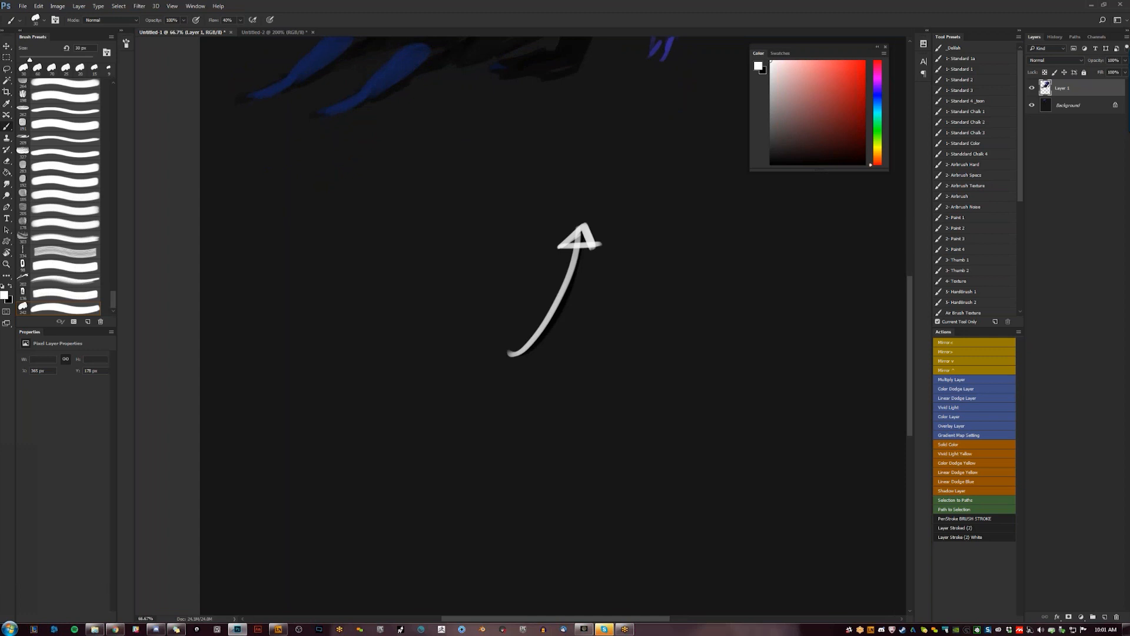
Clear the remaining small arrow sketch and briefly revisit the Pinterest boards in the browser before returning to the painting
mouse_move(610, 238)
left_mouse_down()
mouse_move(479, 387)
mouse_move(519, 308)
mouse_move(540, 300)
mouse_move(494, 343)
left_mouse_up()
left_click(575, 273, "alt")
key("e")
left_click(115, 628)
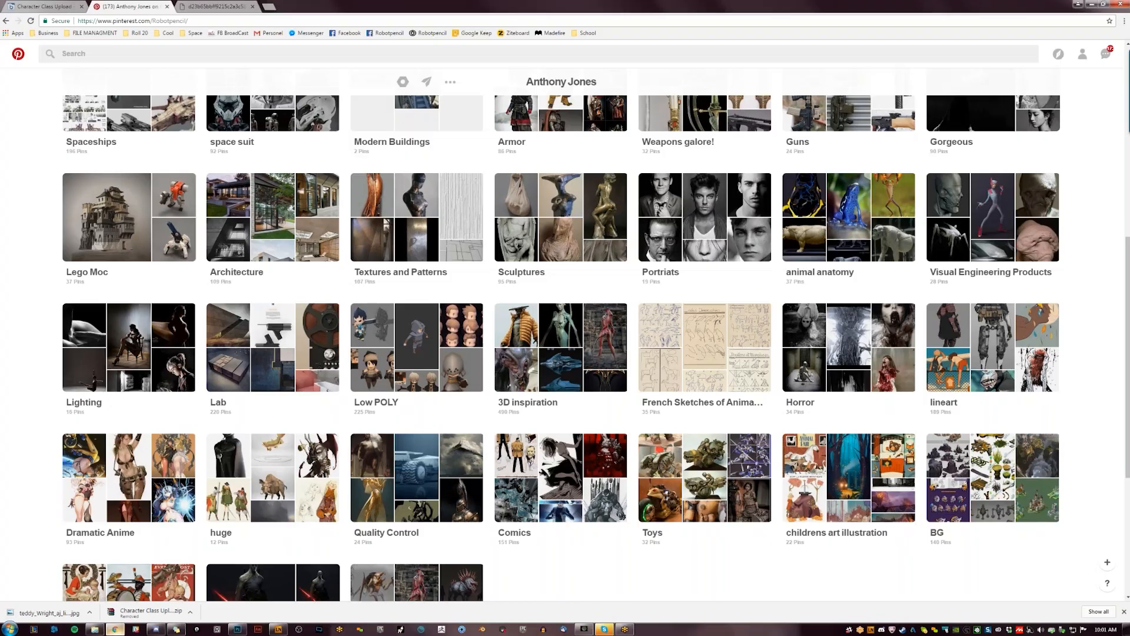
left_click(1091, 4)
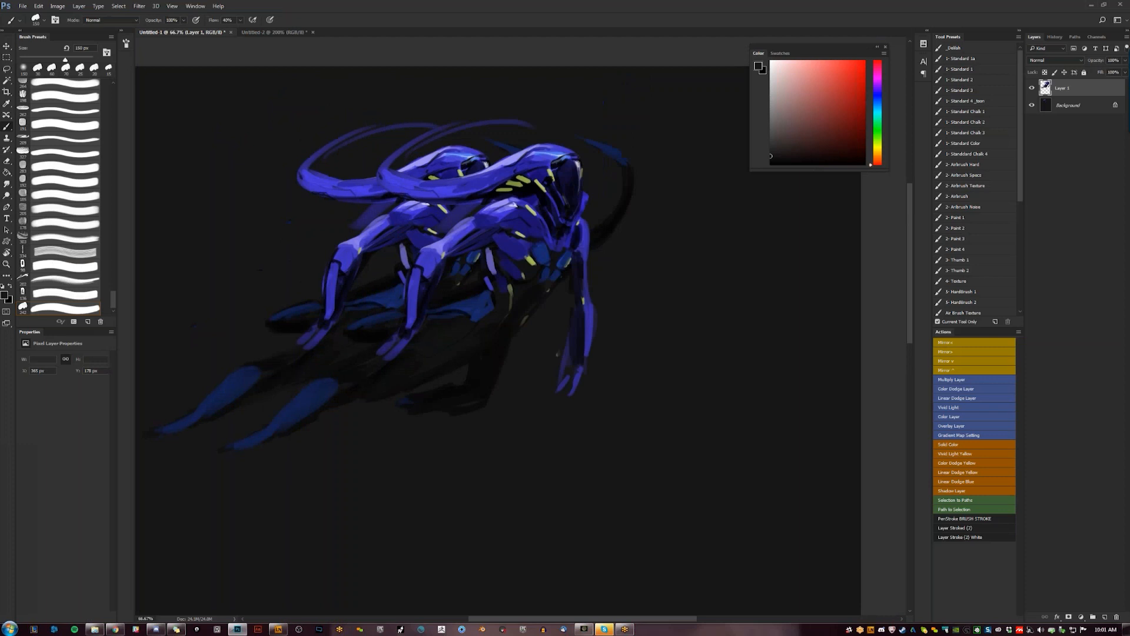
Try a broad dark stroke over the characters with the brush enlarged to 1000 px
key("bracketright")
key("bracketright")
key("bracketright")
key("bracketright")
key("bracketright")
key("bracketright")
key("bracketright")
key("bracketright")
key("bracketright")
key("bracketright")
key("bracketright")
left_click_drag(516, 197, 493, 235)
key("ctrl+z")
key("ctrl+z")
key("ctrl+z")
key("ctrl+z")
key("ctrl+z")
Set Layer 1's blend mode to Lighten and reduce its fill
left_click(1063, 62)
key("Down")
key("Down")
key("Down")
key("Down")
key("Down")
key("Down")
key("Down")
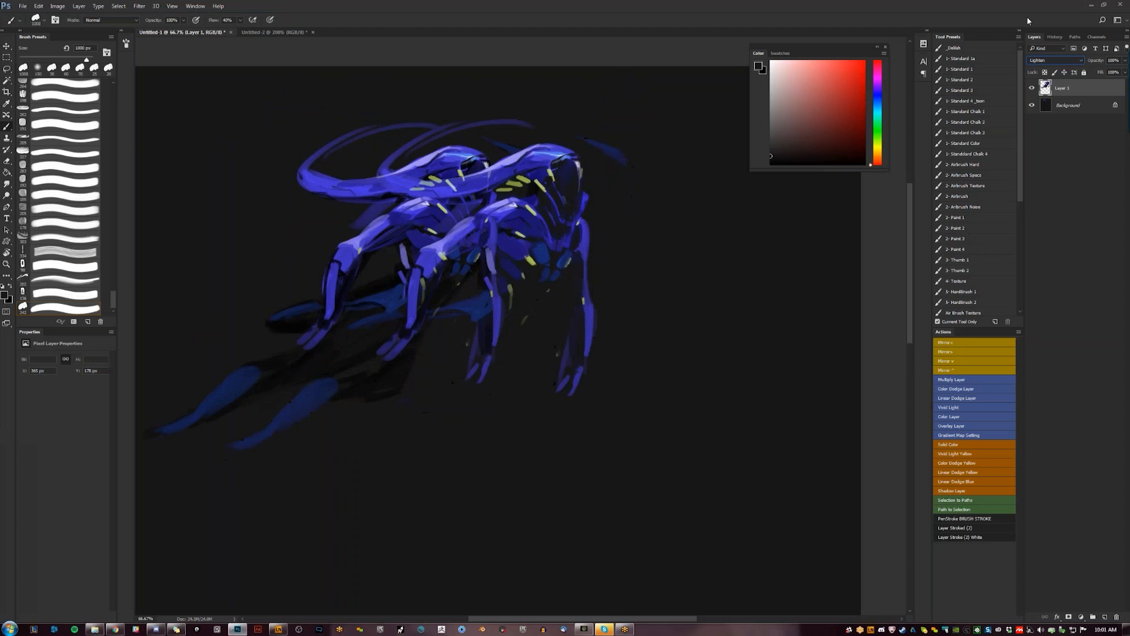
key("Down")
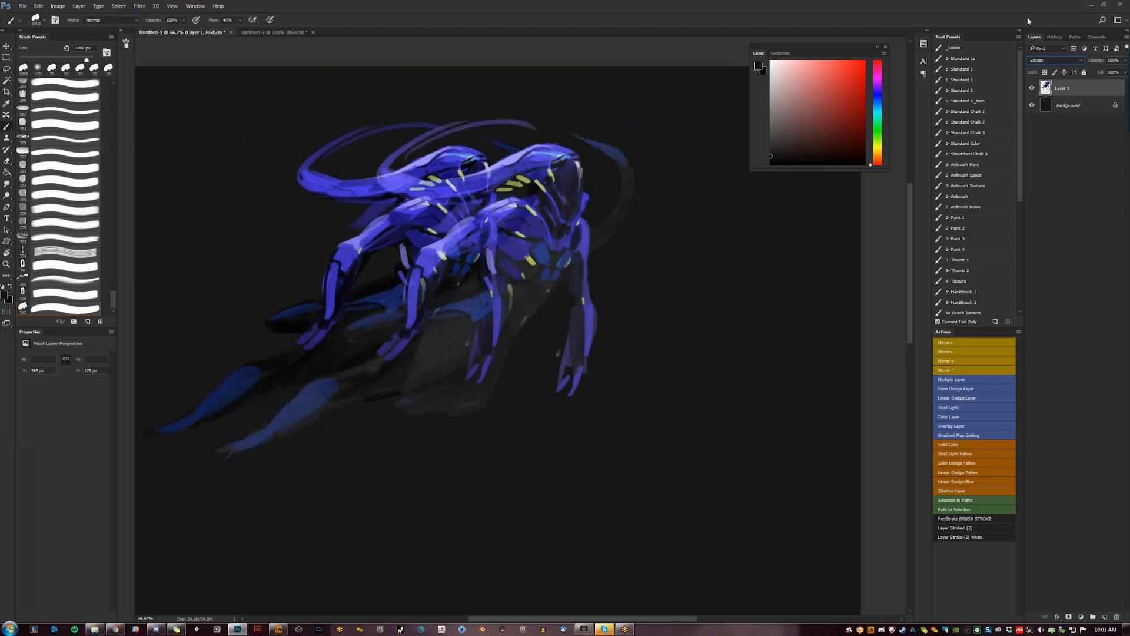
key("Up")
key("Down")
key("Up")
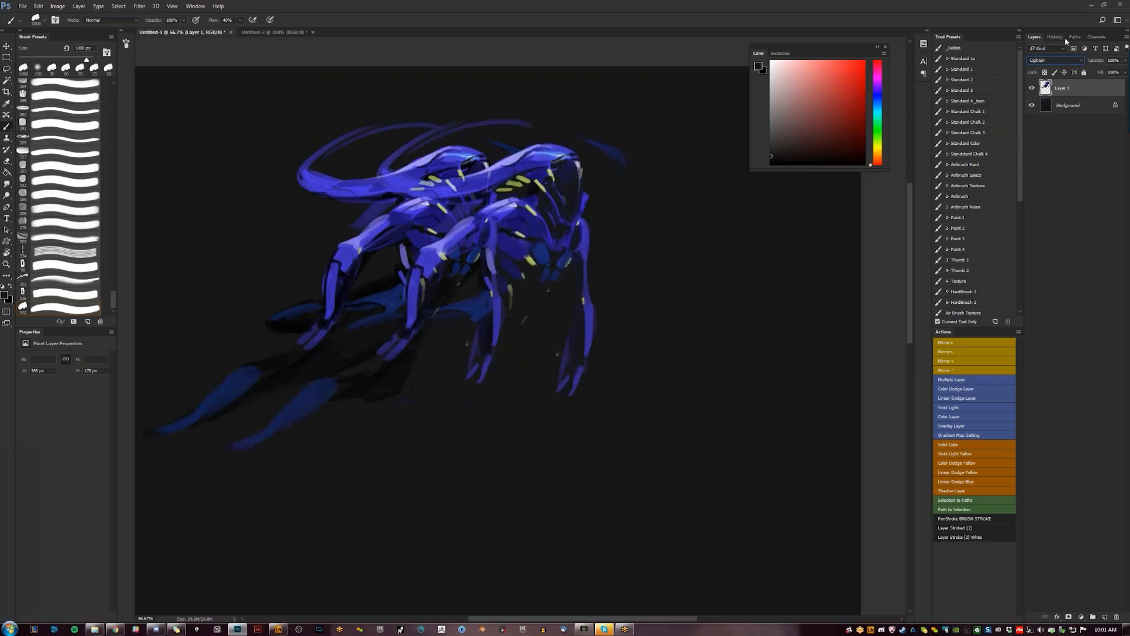
left_click_drag(1099, 73, 1086, 72)
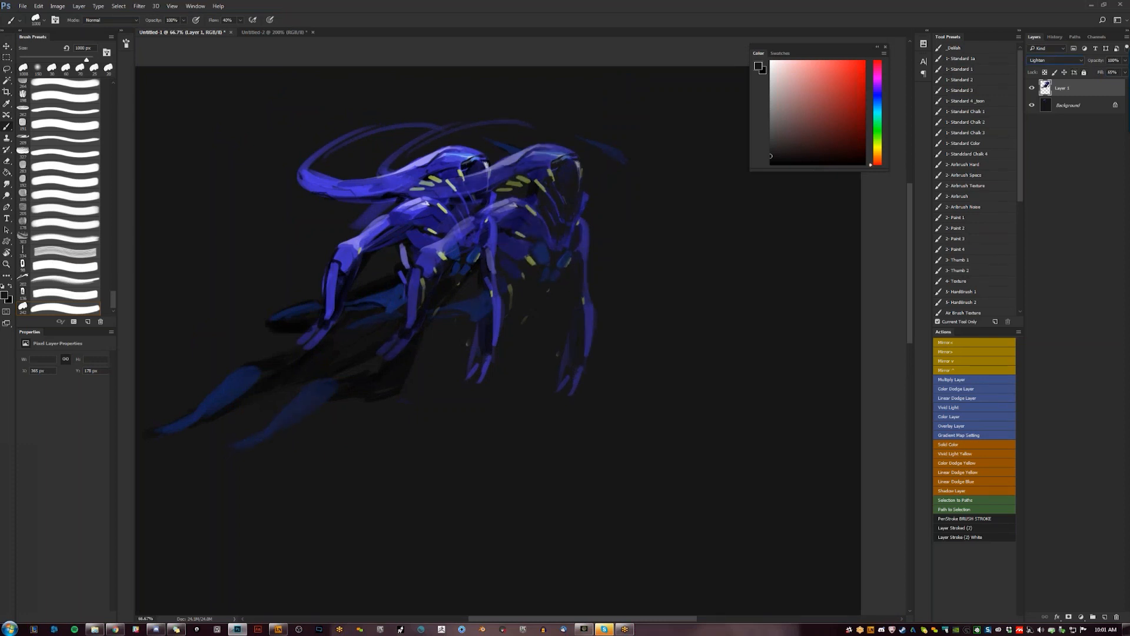
Shift Layer 1's ghosted character slightly and enlarge it to about 113%
key("v")
mouse_move(549, 272)
left_mouse_down()
mouse_move(509, 280)
mouse_move(525, 275)
left_mouse_up()
key("ctrl+t")
left_click_drag(600, 123, 627, 87)
left_click_drag(576, 169, 564, 187)
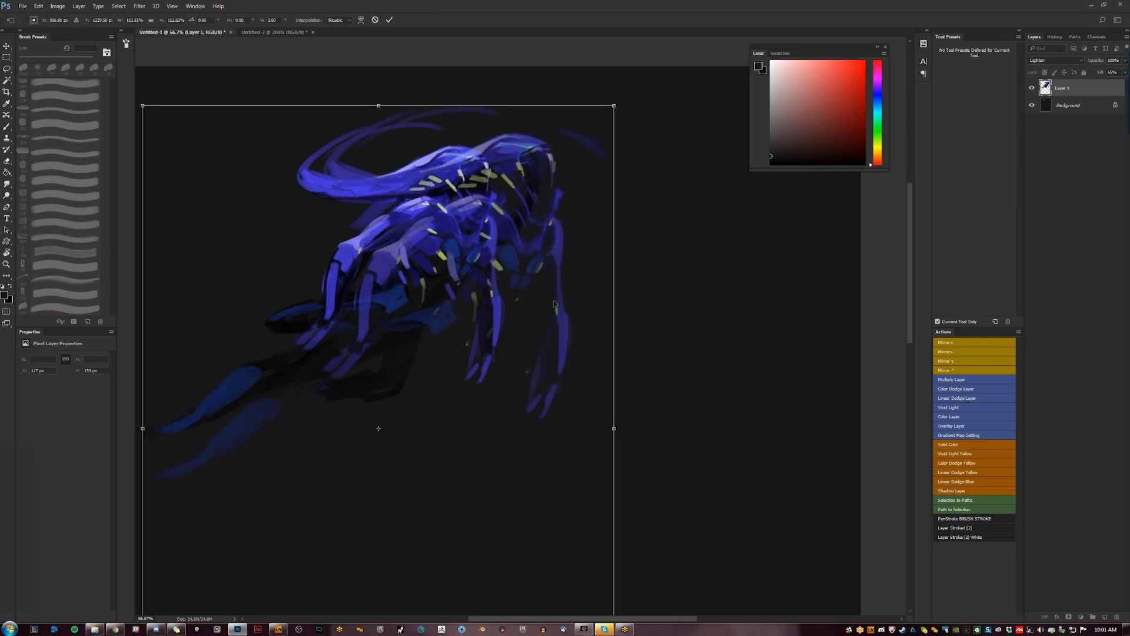
key("Return")
Erase the parts of Layer 1 that overlap the original character's tail and arm, and nudge the layer into place
left_click_drag(538, 283, 644, 261)
key("e")
mouse_move(552, 156)
left_mouse_down()
mouse_move(520, 170)
mouse_move(575, 135)
mouse_move(573, 158)
mouse_move(543, 168)
mouse_move(566, 187)
mouse_move(504, 160)
mouse_move(551, 225)
mouse_move(516, 208)
mouse_move(513, 183)
mouse_move(469, 256)
mouse_move(524, 259)
mouse_move(482, 256)
mouse_move(468, 234)
mouse_move(531, 195)
mouse_move(489, 168)
mouse_move(435, 156)
mouse_move(576, 88)
mouse_move(626, 106)
left_mouse_up()
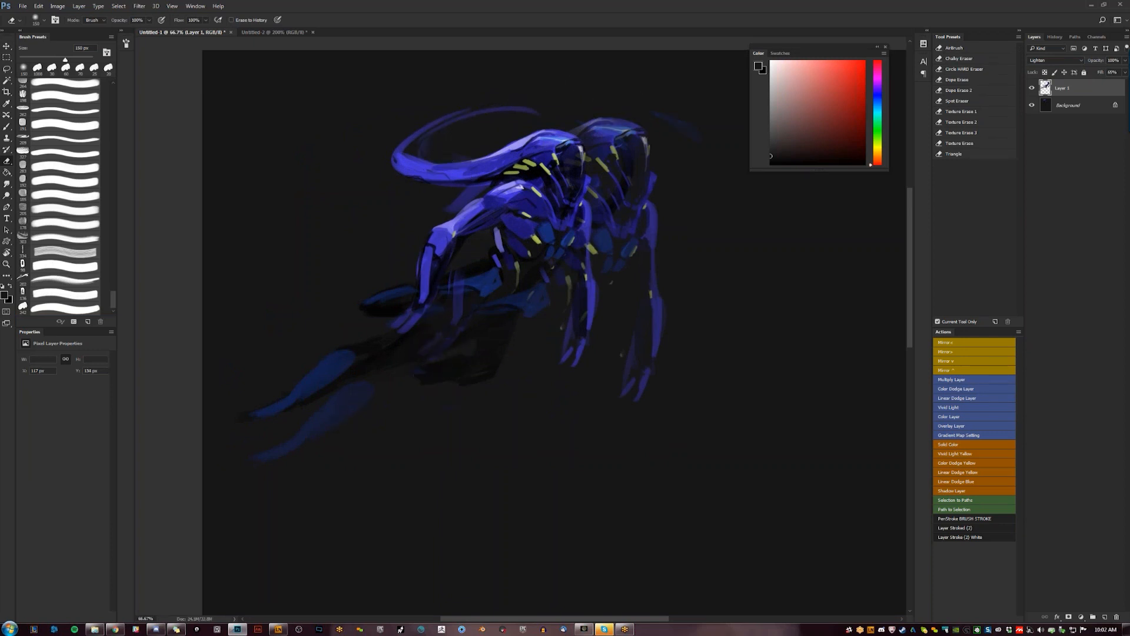
left_click_drag(699, 395, 654, 418)
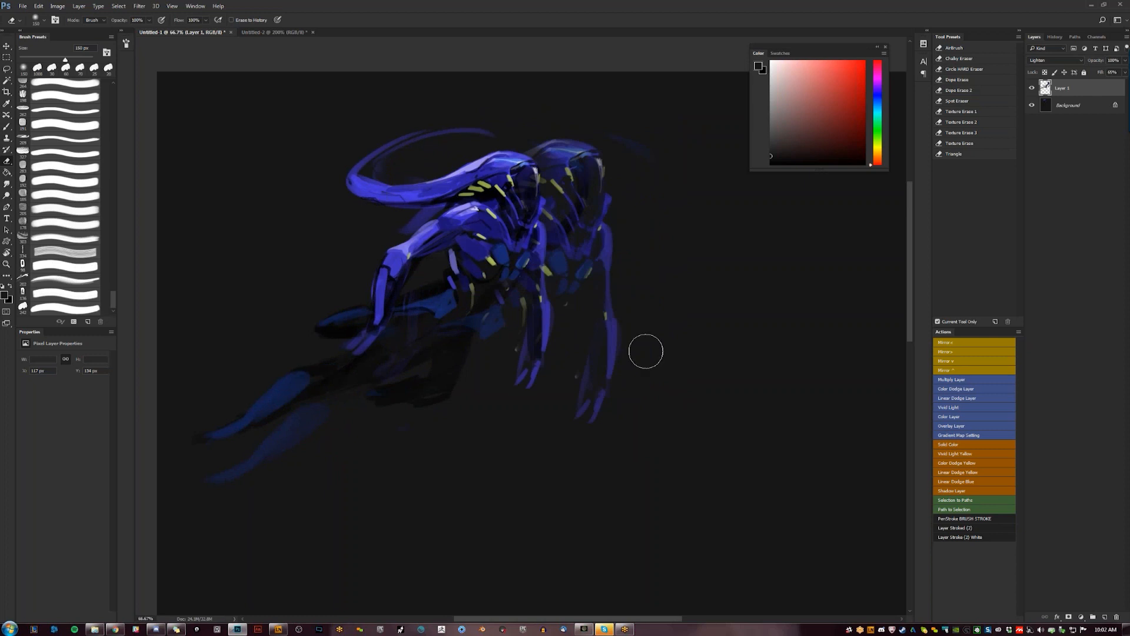
key("v")
mouse_move(603, 345)
left_mouse_down()
mouse_move(631, 340)
mouse_move(633, 356)
left_mouse_up()
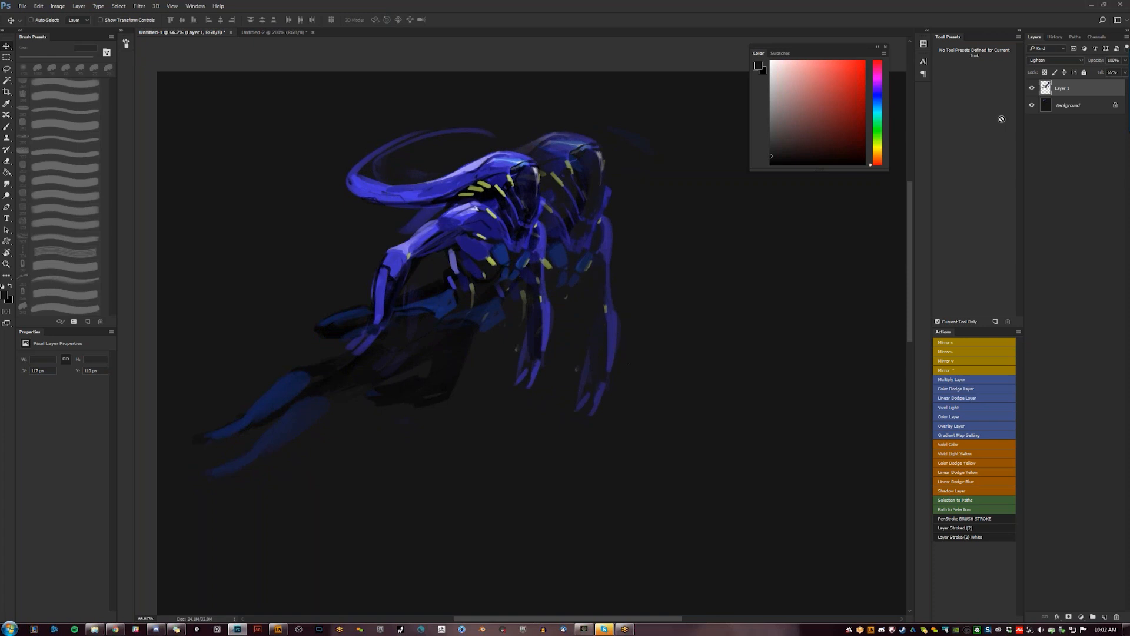
Duplicate Layer 1, compare blend modes such as Overlay, Vivid Light, Subtract and Darken on the copy, and set it to Color Dodge
key("ctrl+j")
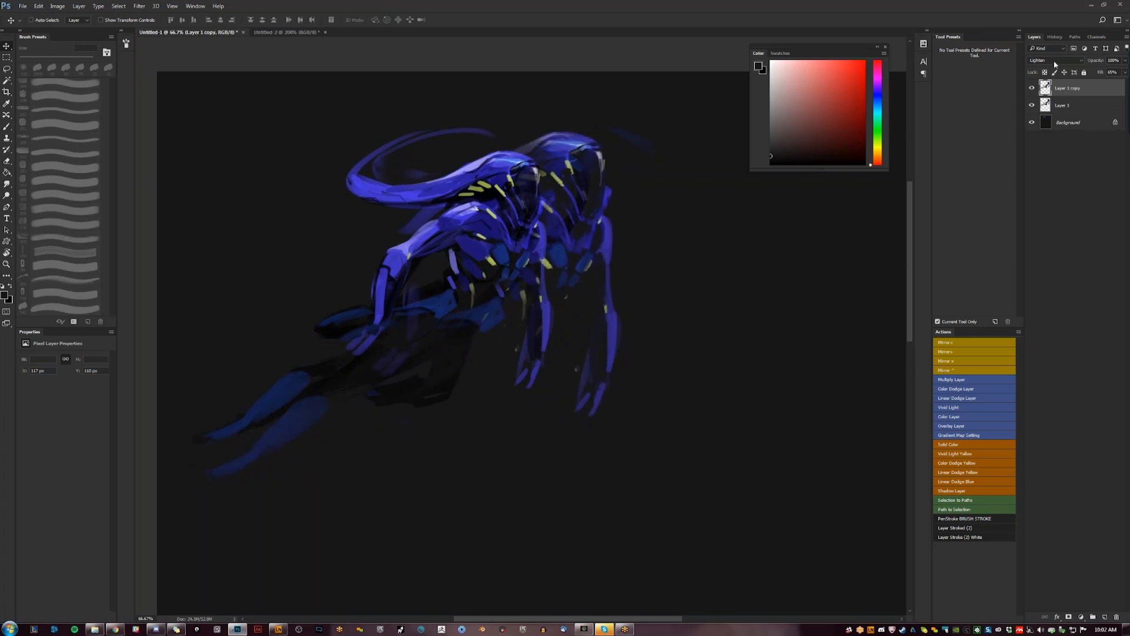
scroll(1048, 62, "down", 5)
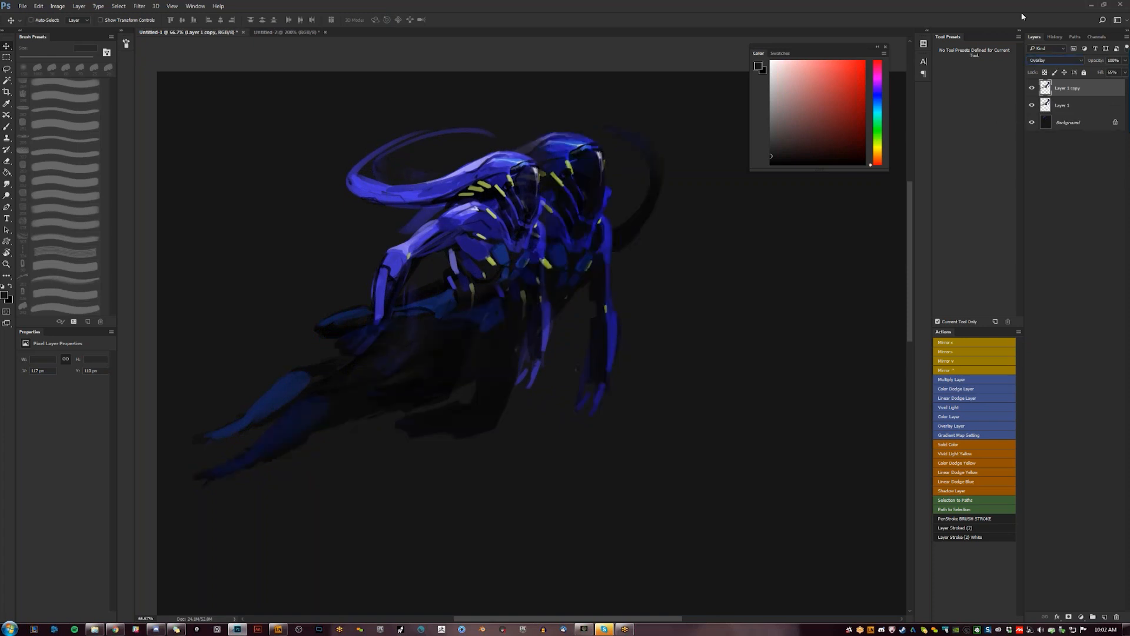
key("Up")
key("Up")
key("Down")
key("Down")
key("Down")
key("Down")
key("Down")
key("Down")
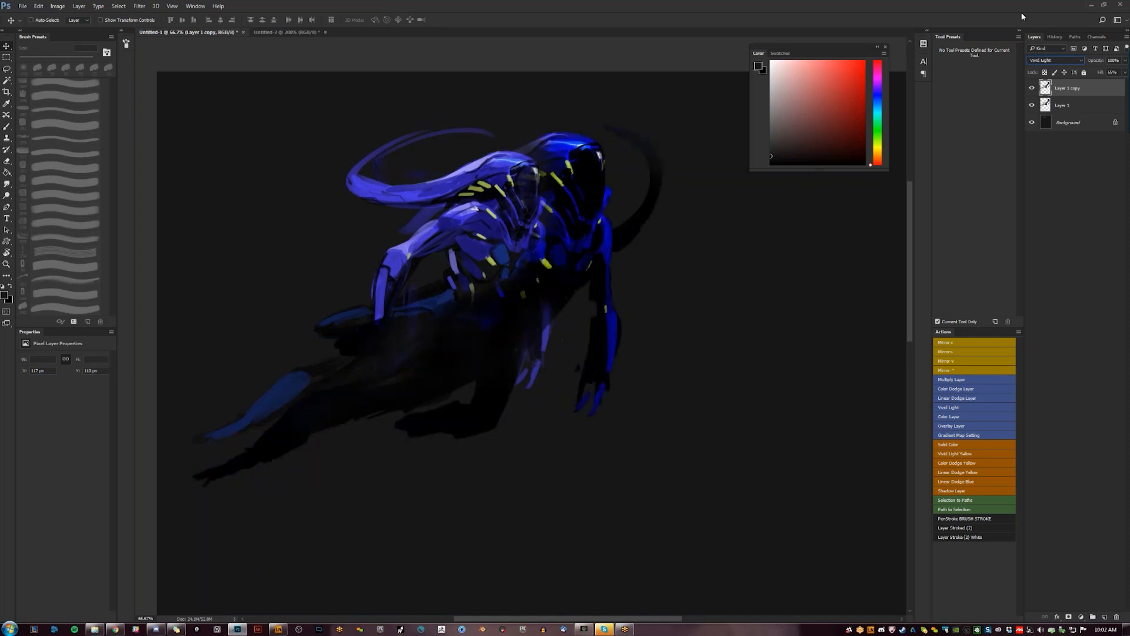
key("Down")
key("Down")
key("Down")
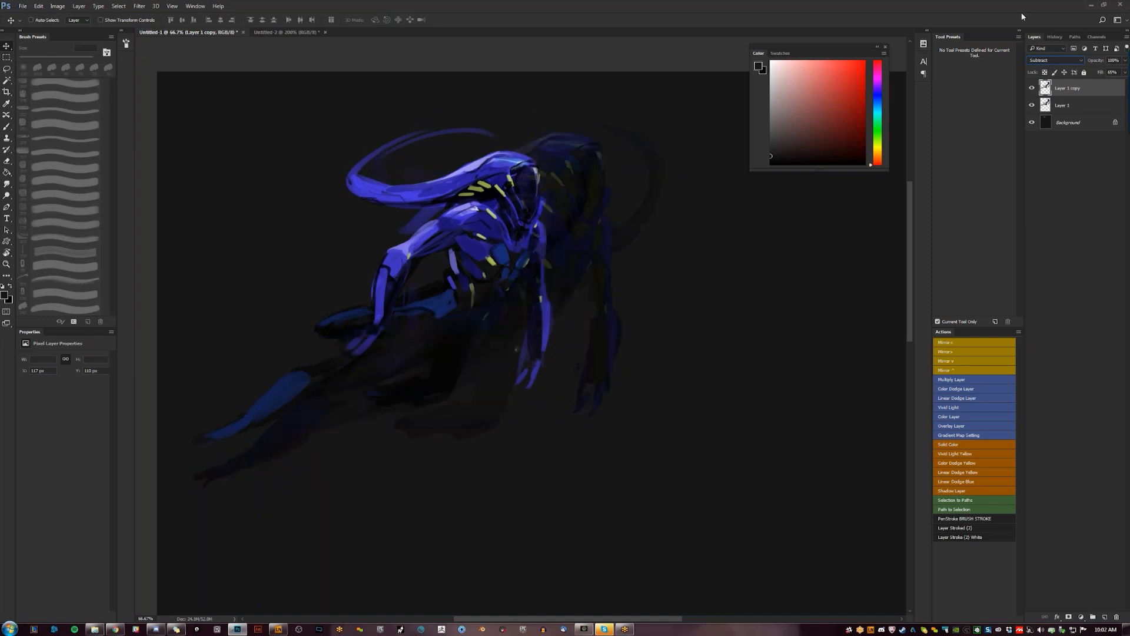
key("Up")
key("Up")
key("Up")
key("Up")
key("Up")
key("Up")
key("Up")
key("Up")
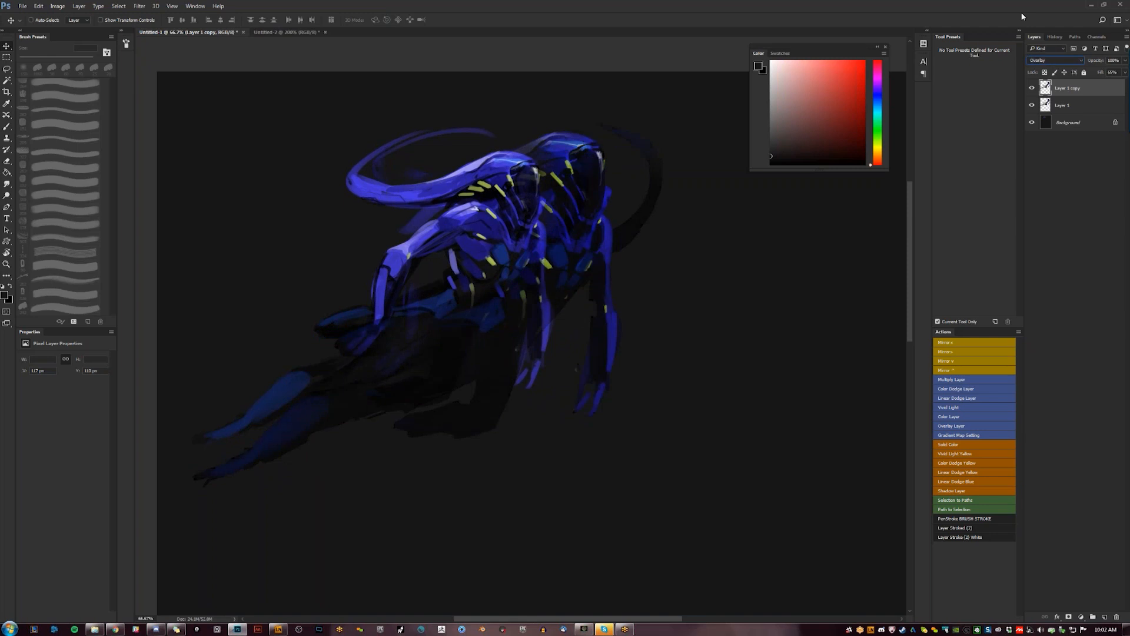
key("Up")
key("Up")
key("Up")
key("Up")
key("Up")
key("Up")
key("Up")
key("Up")
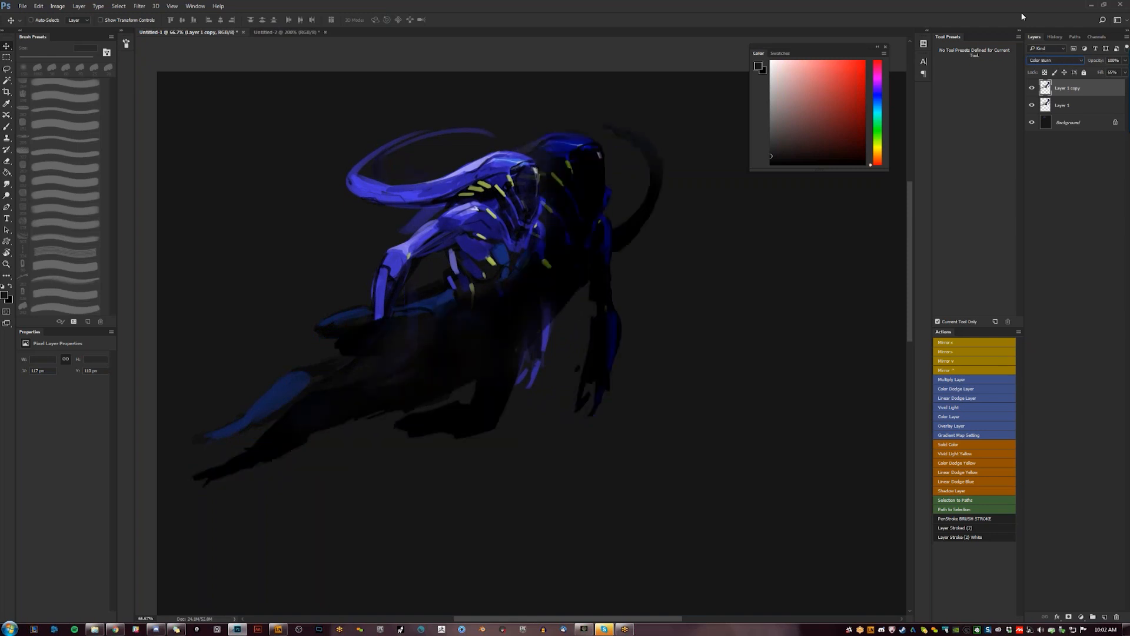
key("Down")
key("Down")
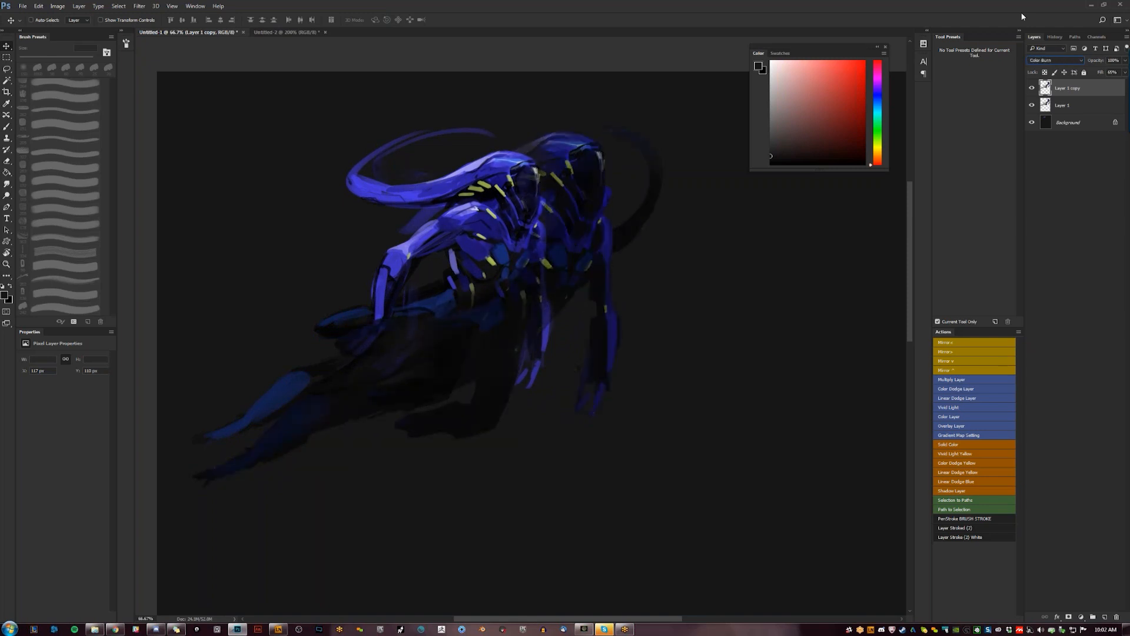
key("Up")
key("Up")
key("Up")
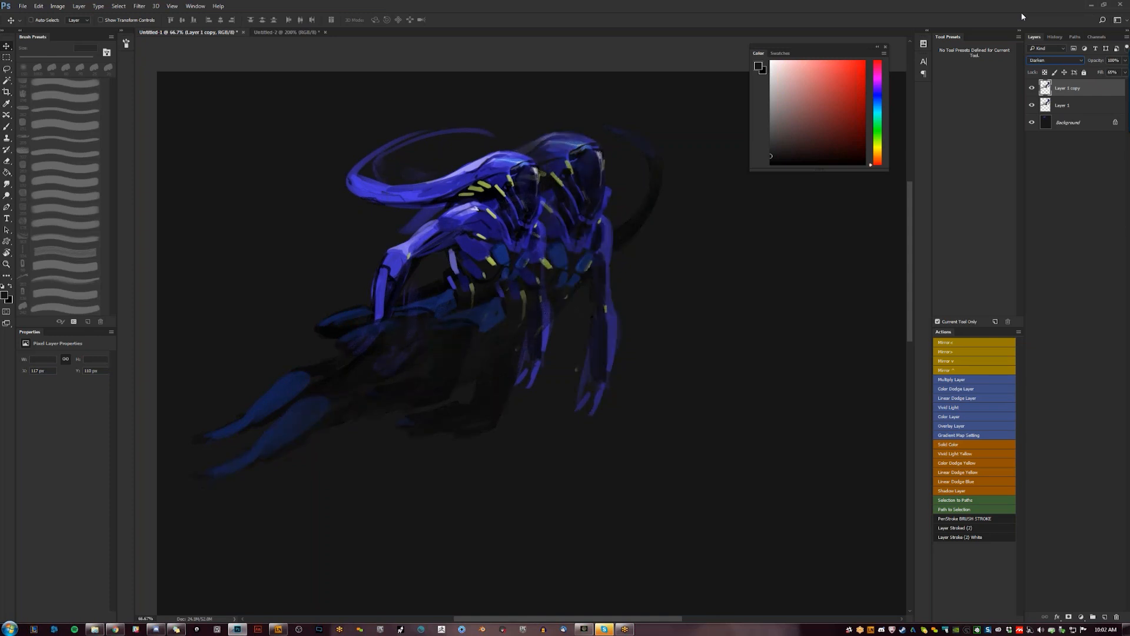
key("Down")
key("Down")
key("Down")
key("Down")
key("Down")
key("Down")
key("Down")
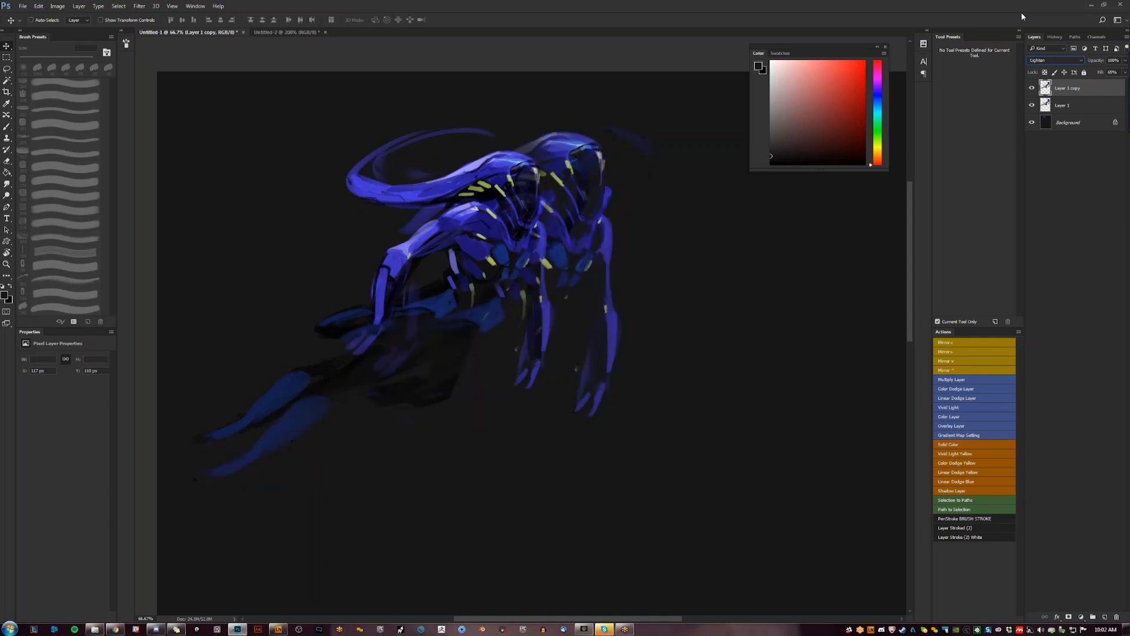
key("Down")
key("Up")
key("Down")
key("Up")
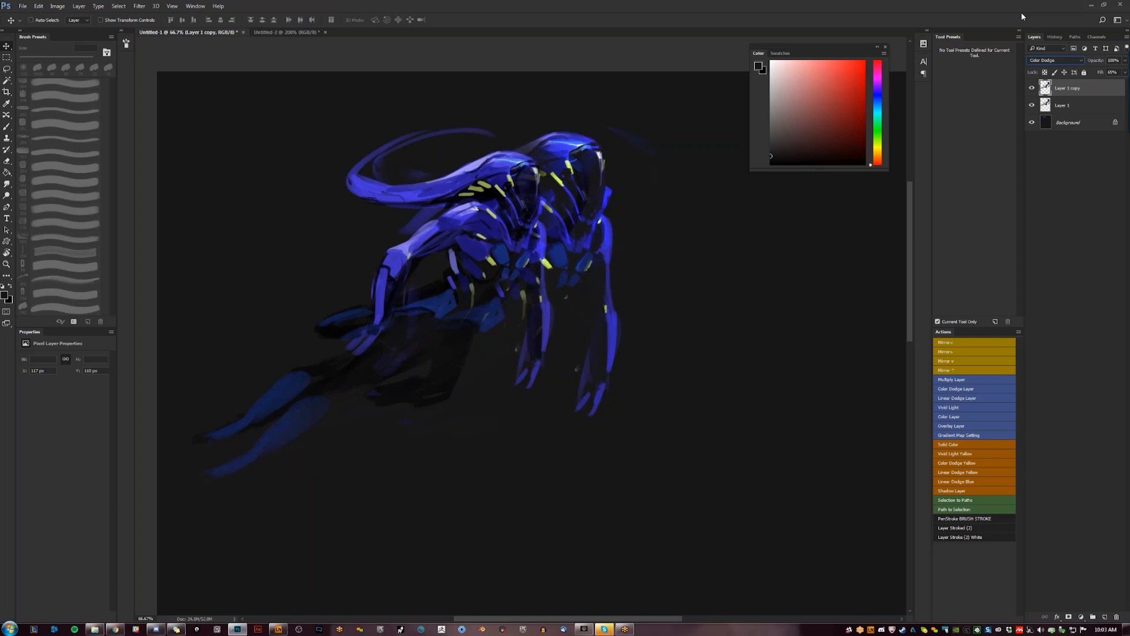
Duplicate Layer 1 copy to intensify the Color Dodge glow
left_click(1059, 128)
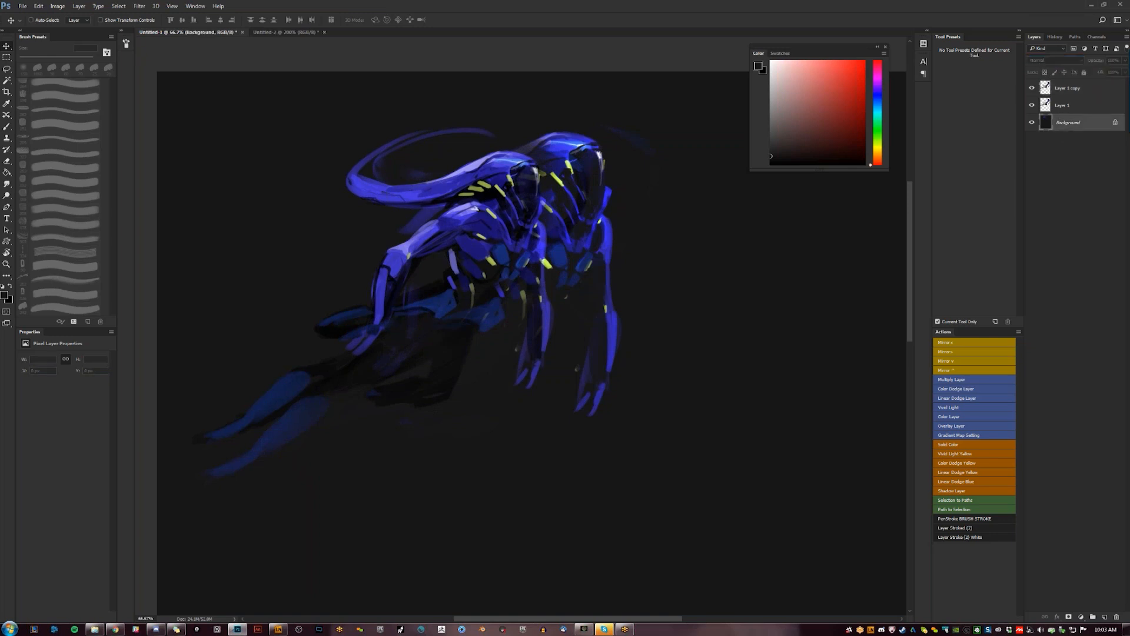
left_click(1064, 107)
left_click(1068, 93)
key("ctrl+j")
key("alt+v")
key("Escape")
key("alt+v")
key("Escape")
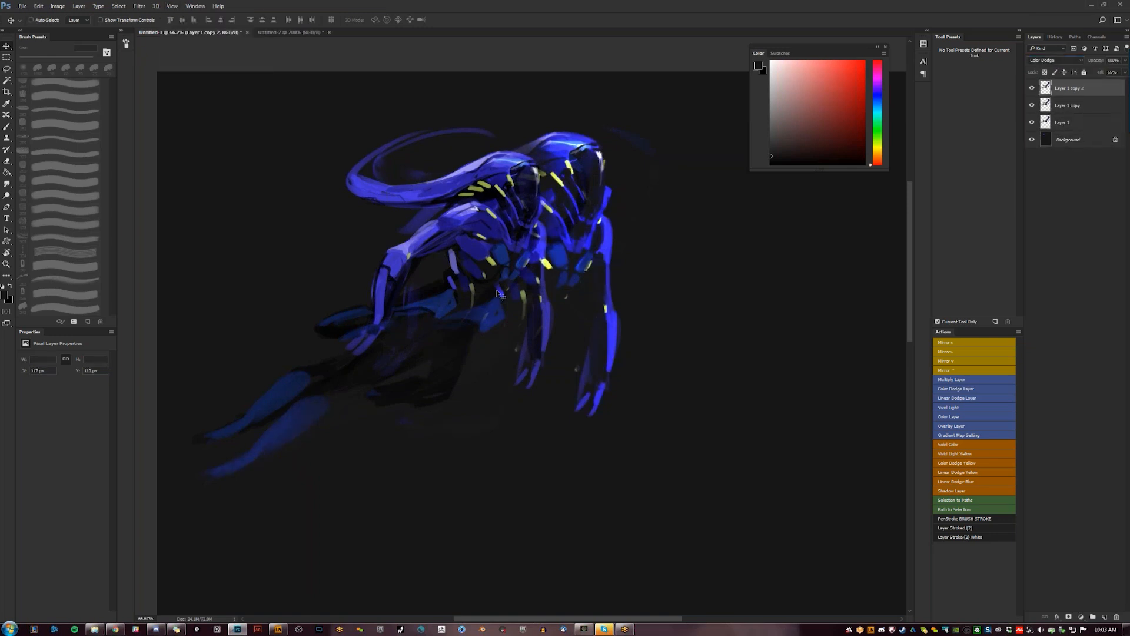
Move the newest Color Dodge copy over the original character and scale it down to about 93%
mouse_move(551, 279)
left_mouse_down()
mouse_move(465, 294)
mouse_move(433, 314)
mouse_move(427, 299)
left_mouse_up()
key("ctrl+t")
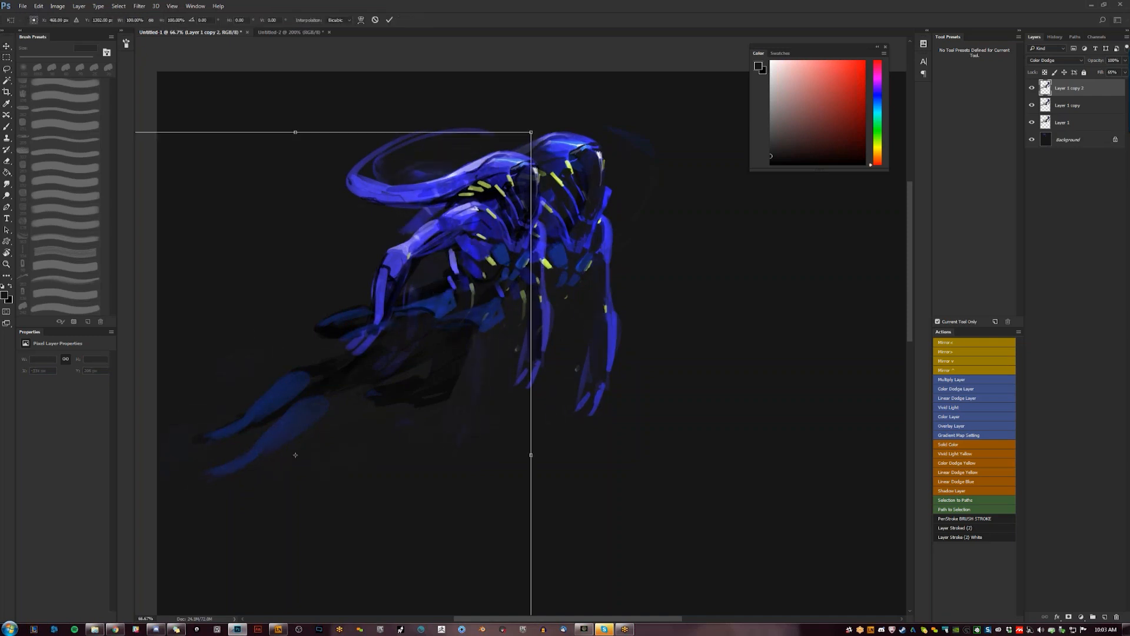
left_click_drag(528, 133, 514, 159)
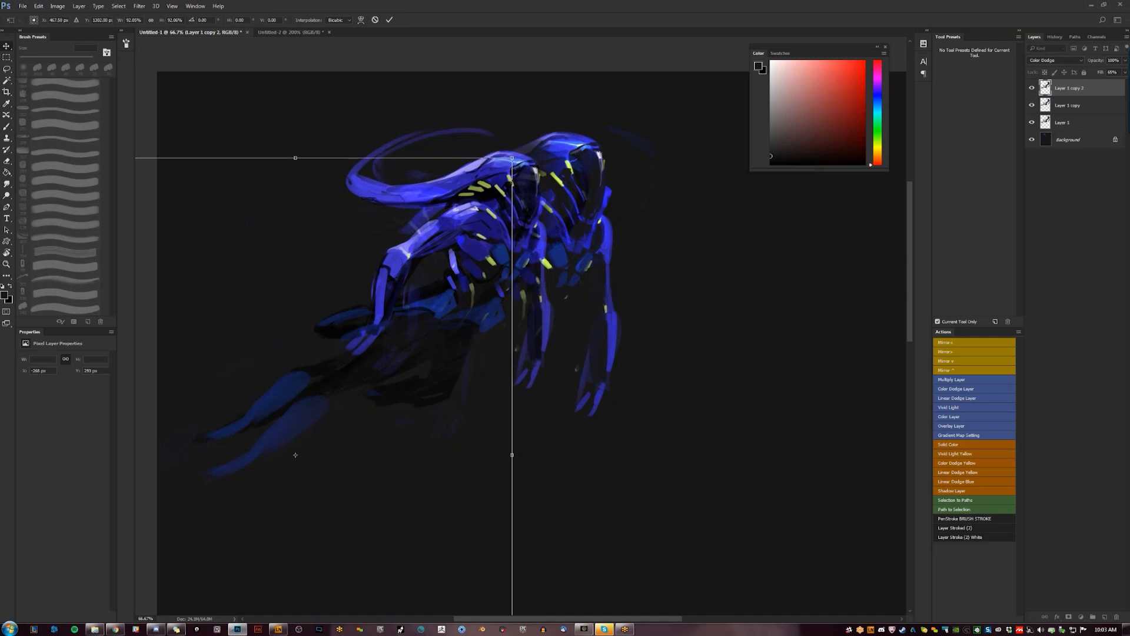
key("Return")
key("alt+v")
key("alt+v")
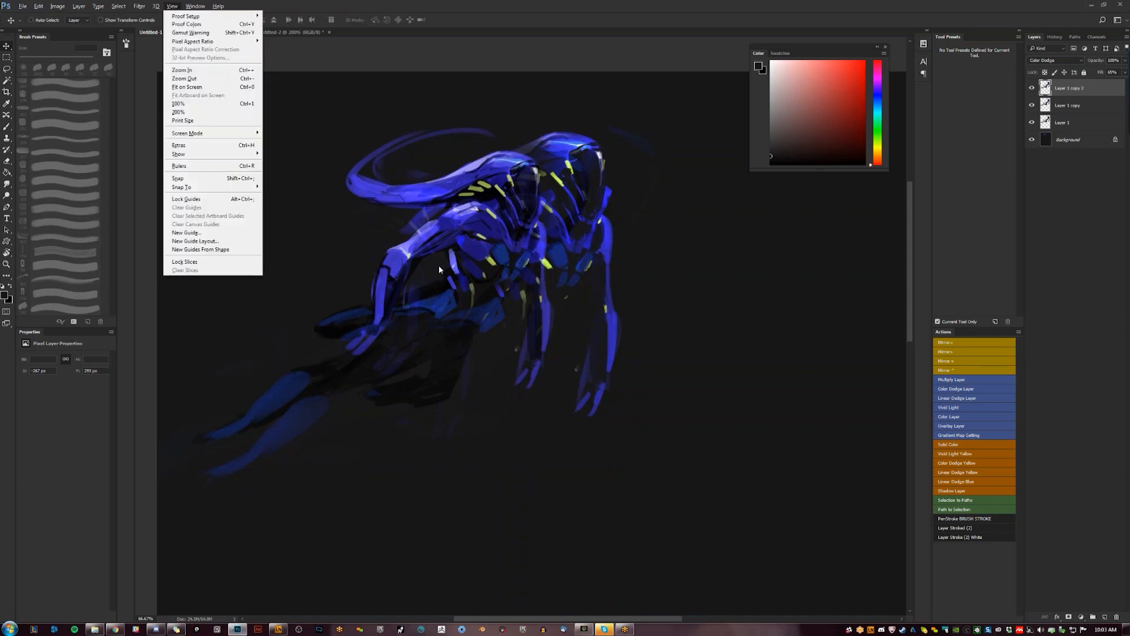
Examine the layered glowing characters in full-screen view and up close in the standard view
key("f")
key("f")
key("alt+f")
key("f")
key("Escape")
left_click_drag(553, 227, 497, 290)
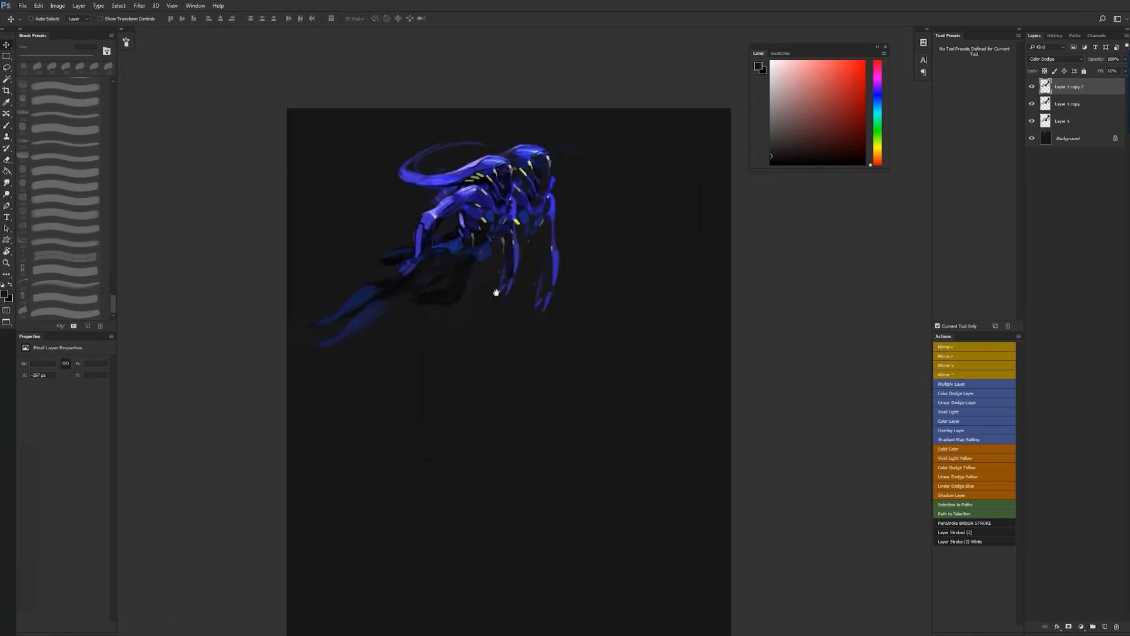
left_click(497, 290, "ctrl")
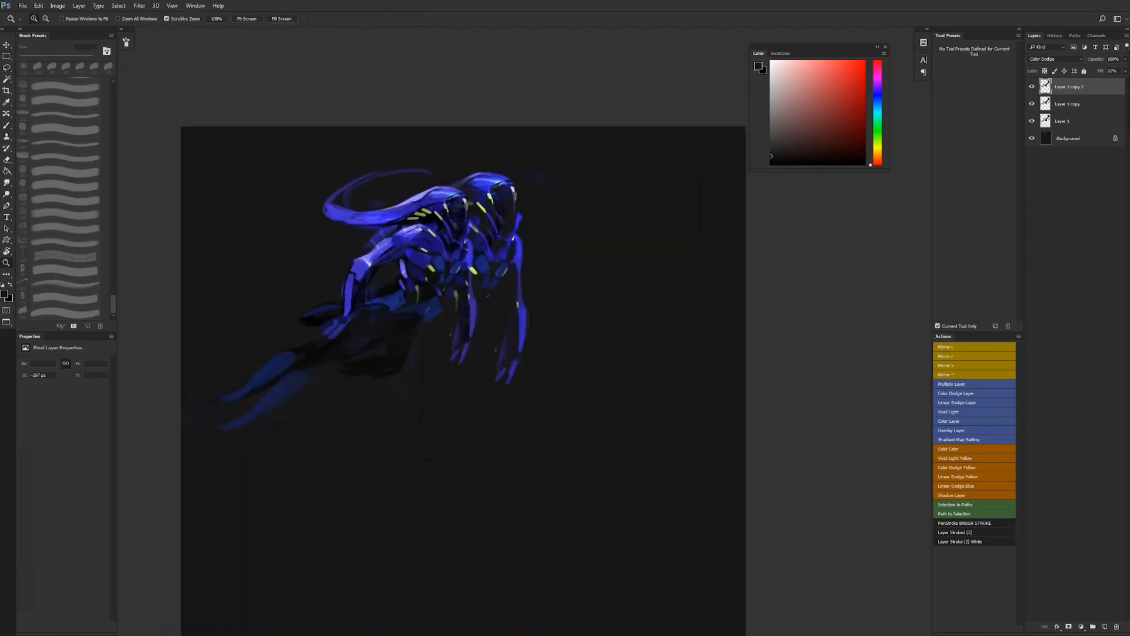
key("z")
left_click(438, 256)
left_click_drag(397, 279, 452, 288)
key("f")
key("f")
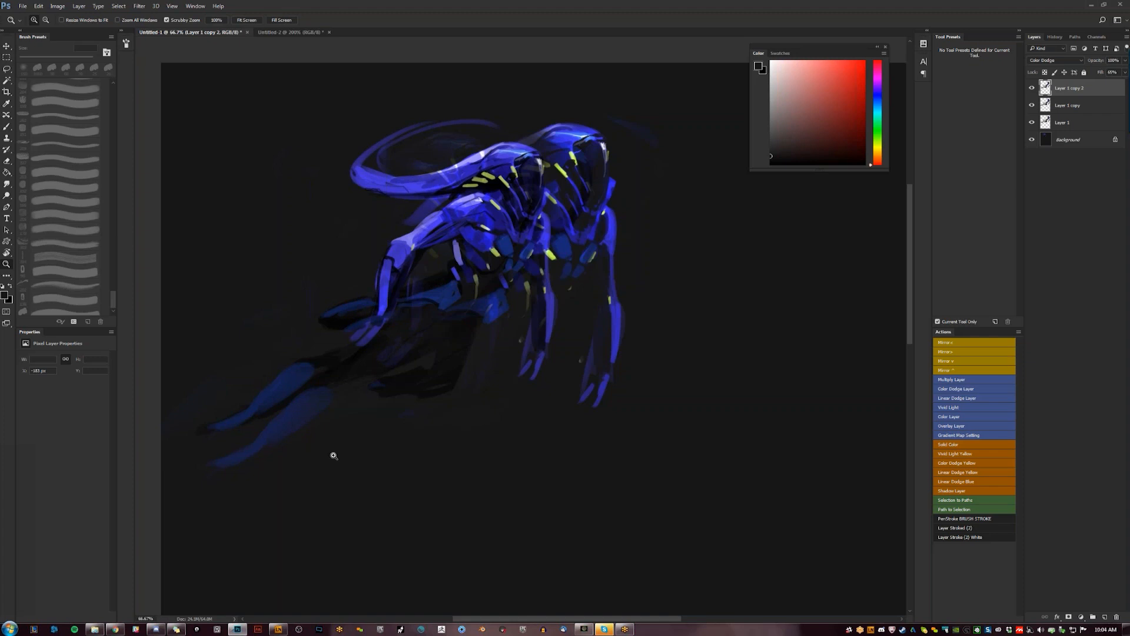
left_click_drag(600, 365, 492, 287)
left_click_drag(542, 314, 610, 371)
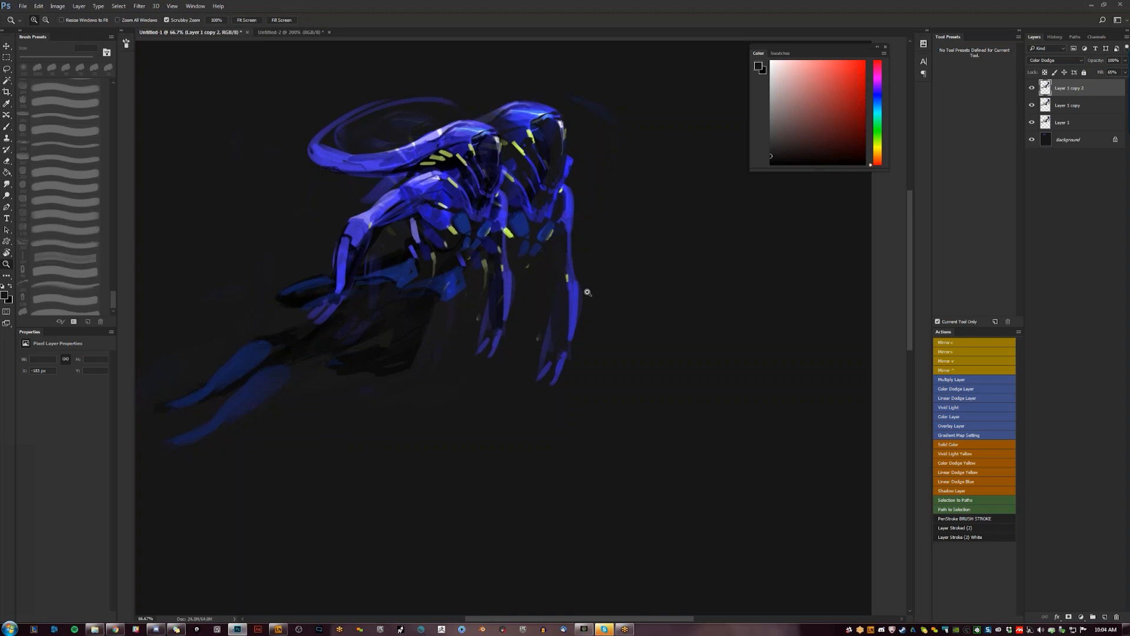
Add a new layer above the glowing character copies and reduce the Brush size to 80 px
mouse_move(612, 313)
left_mouse_down()
mouse_move(601, 333)
mouse_move(608, 323)
left_mouse_up()
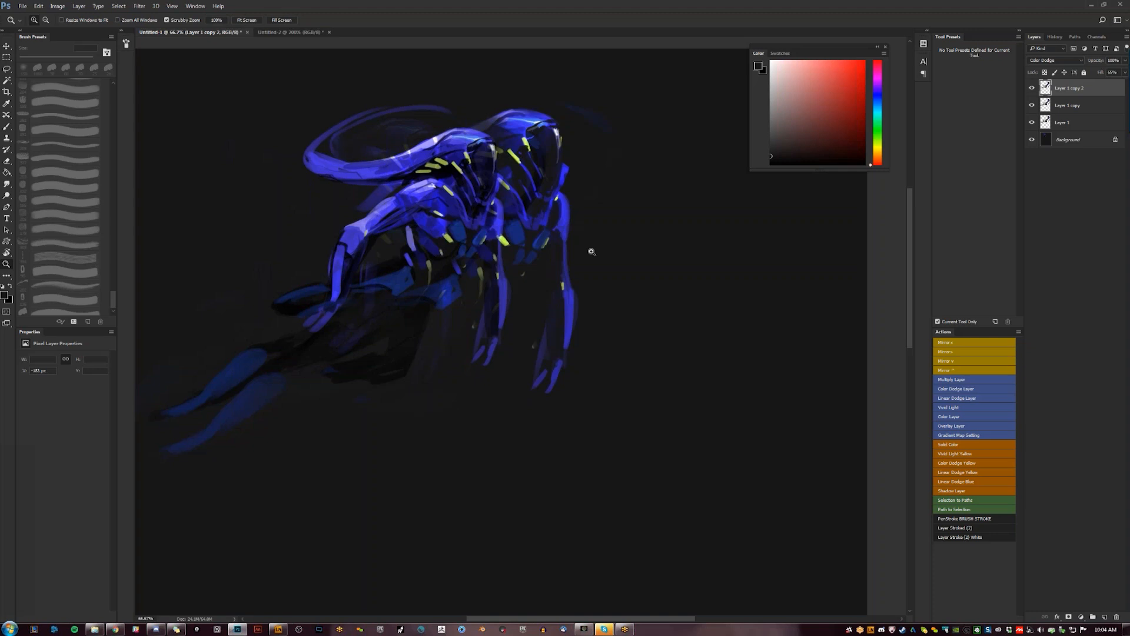
left_click_drag(607, 363, 607, 313)
key("ctrl+shift+alt+n")
key("b")
left_click_drag(648, 295, 629, 358)
key("bracketleft")
key("bracketleft")
key("bracketleft")
key("bracketleft")
key("bracketleft")
key("bracketleft")
key("bracketleft")
key("bracketleft")
key("bracketleft")
key("bracketleft")
key("bracketleft")
key("bracketleft")
key("bracketleft")
key("bracketleft")
key("bracketleft")
key("bracketleft")
key("bracketleft")
key("bracketleft")
key("bracketleft")
Try a short curved light cyan brush stroke on the empty canvas below the flying character
left_click(547, 216, "alt")
left_click_drag(678, 296, 667, 231)
left_click_drag(879, 86, 878, 77)
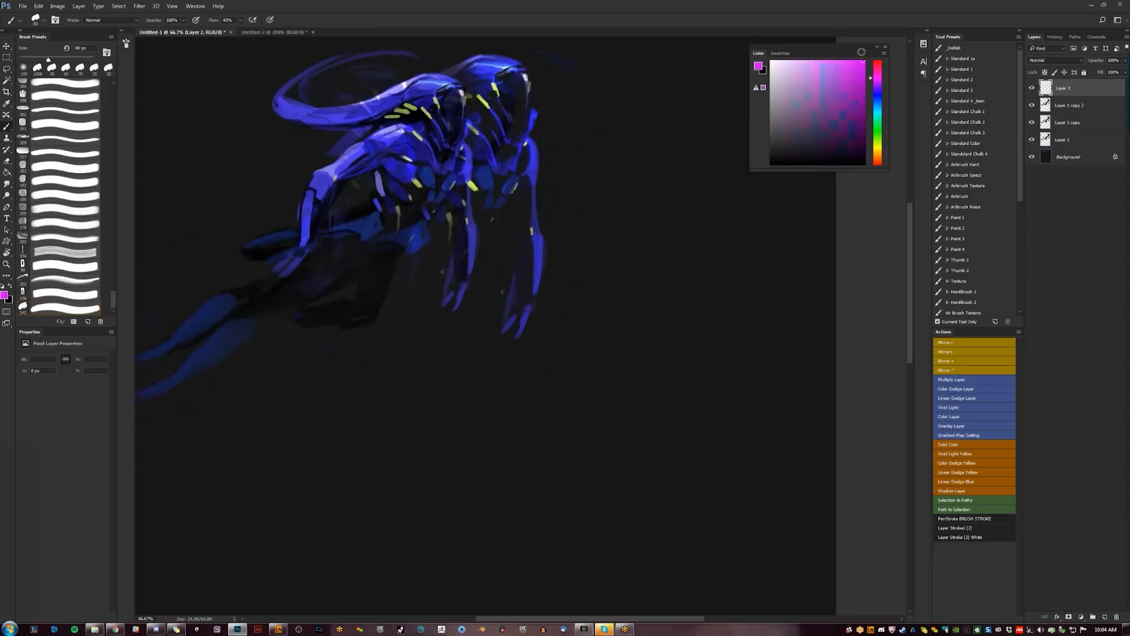
left_click(876, 111)
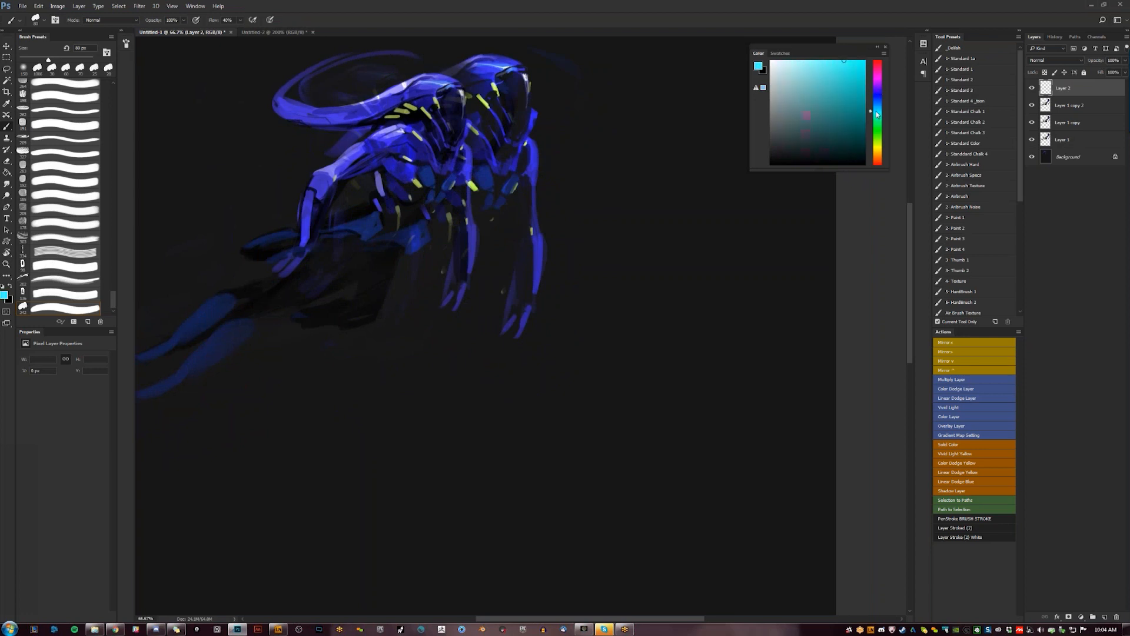
mouse_move(675, 347)
left_mouse_down()
mouse_move(675, 330)
mouse_move(629, 382)
left_mouse_up()
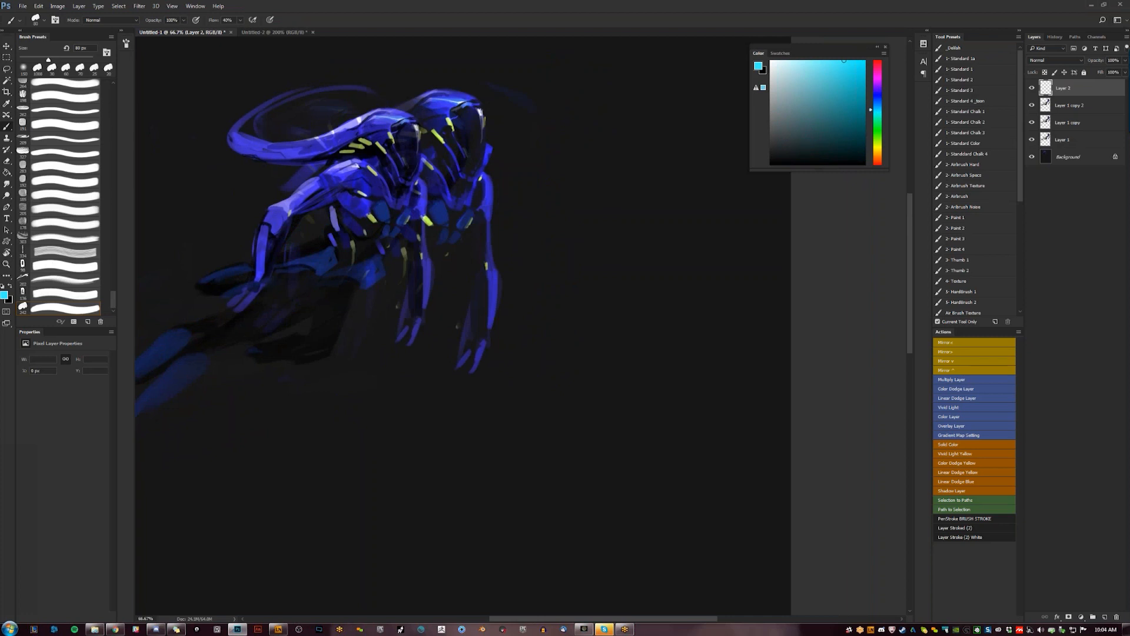
left_click_drag(625, 233, 653, 179)
left_click_drag(613, 262, 589, 316)
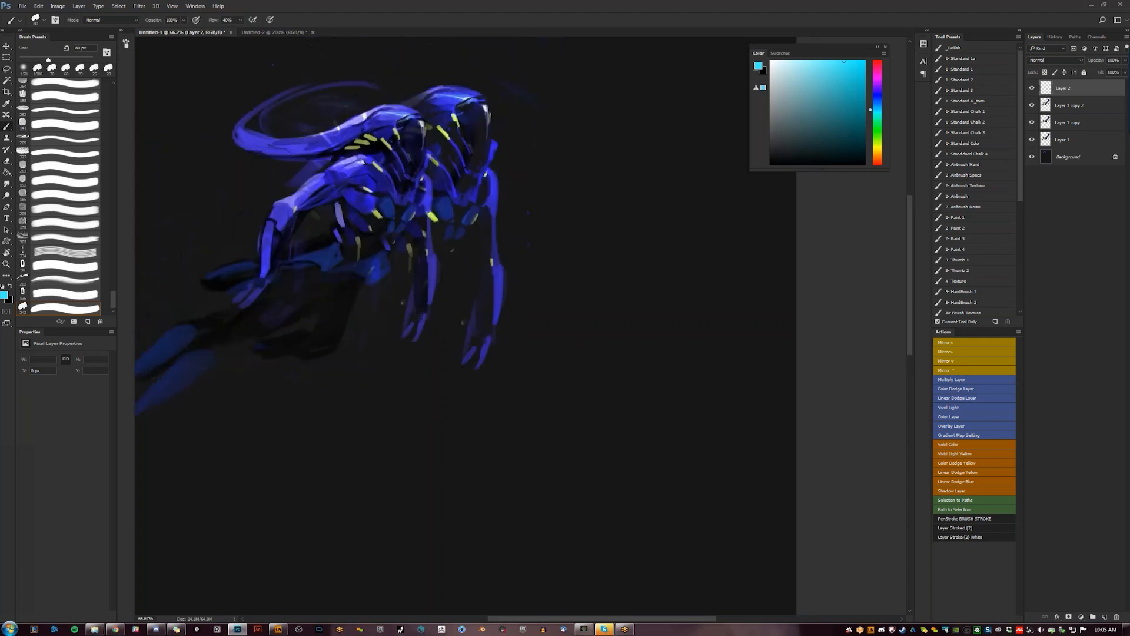
left_click_drag(662, 383, 686, 312)
mouse_move(682, 366)
left_mouse_down()
mouse_move(661, 313)
mouse_move(667, 400)
left_mouse_up()
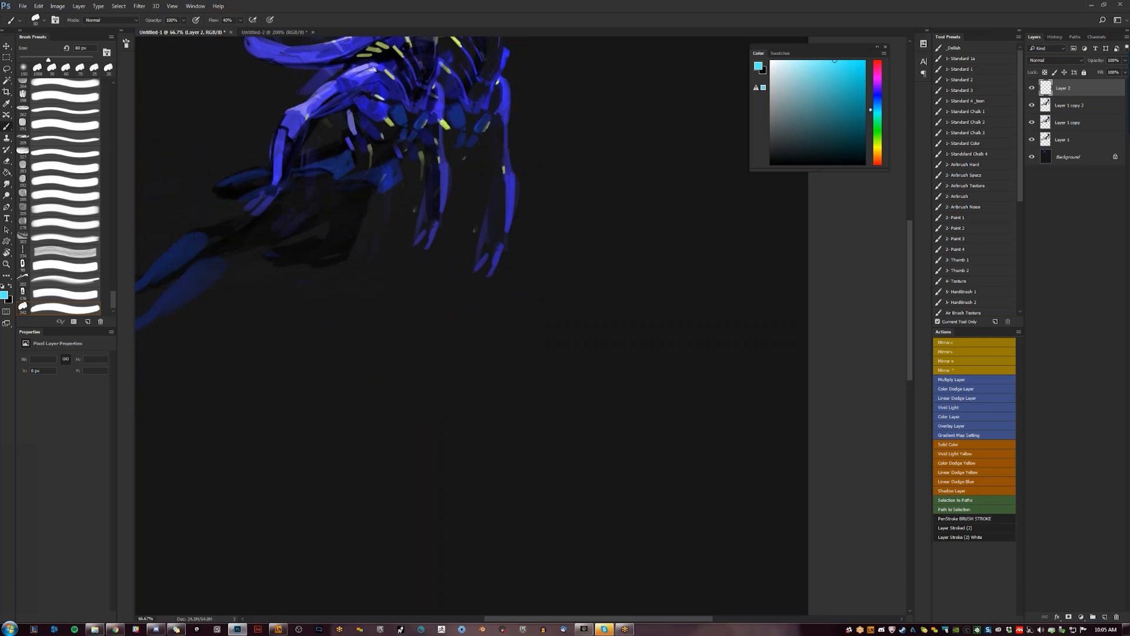
left_click_drag(656, 354, 667, 322)
mouse_move(645, 348)
left_mouse_down()
mouse_move(652, 323)
mouse_move(634, 321)
left_mouse_up()
left_click_drag(652, 310, 625, 290)
left_click_drag(815, 69, 820, 53)
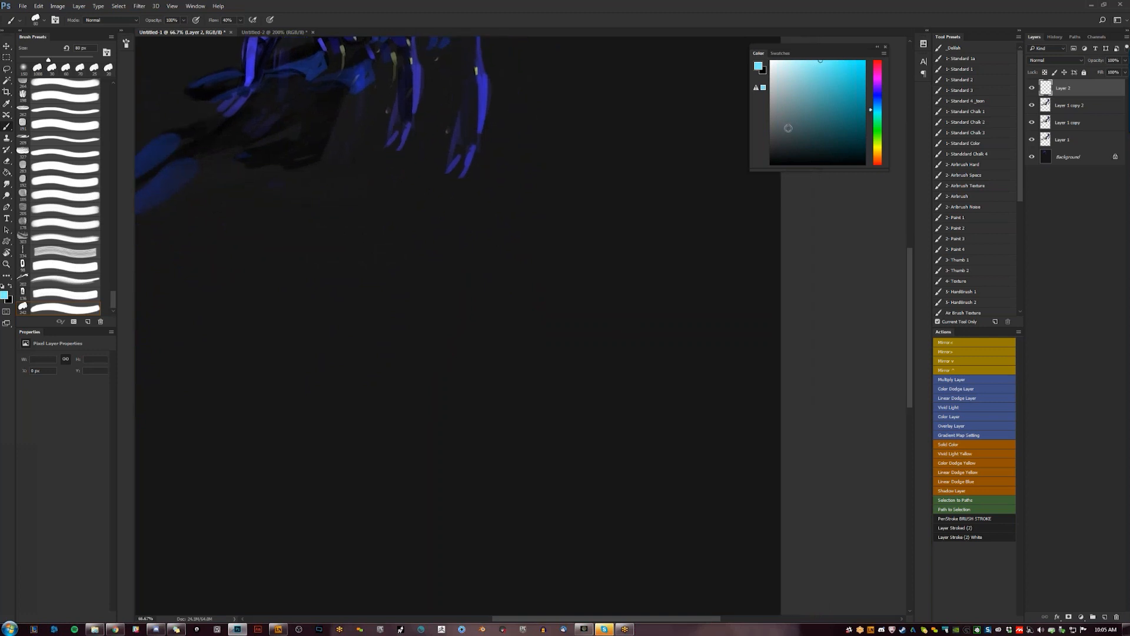
left_click_drag(599, 234, 634, 194)
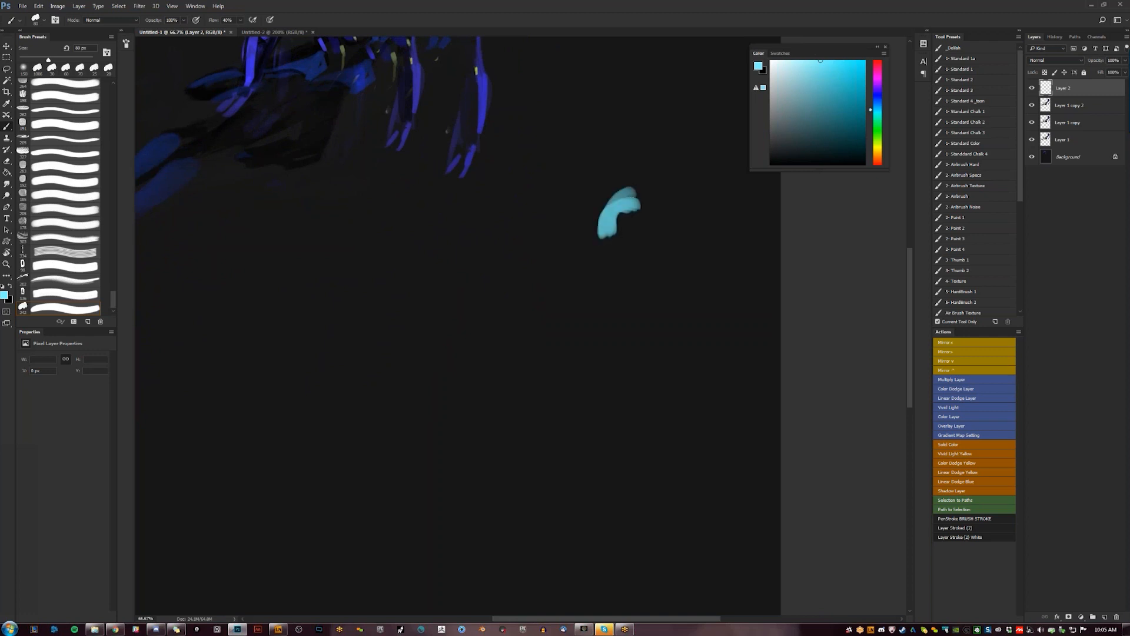
key("ctrl+z")
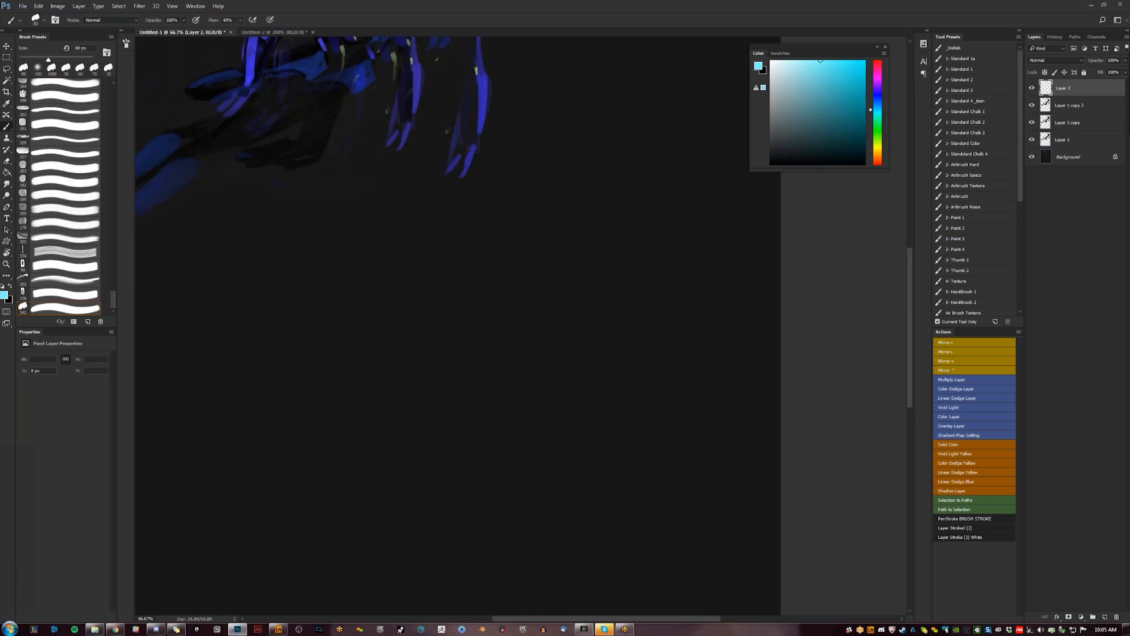
Try a broader bright cyan stroke with an enlarged brush on the empty canvas
left_click_drag(600, 209, 584, 256)
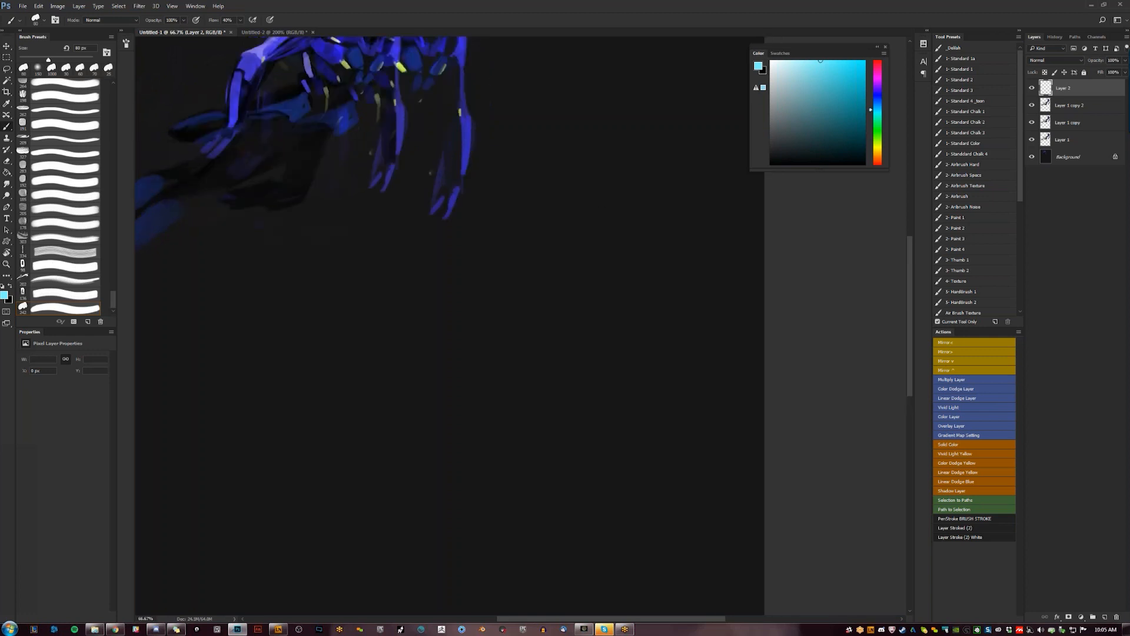
left_click_drag(586, 265, 597, 212)
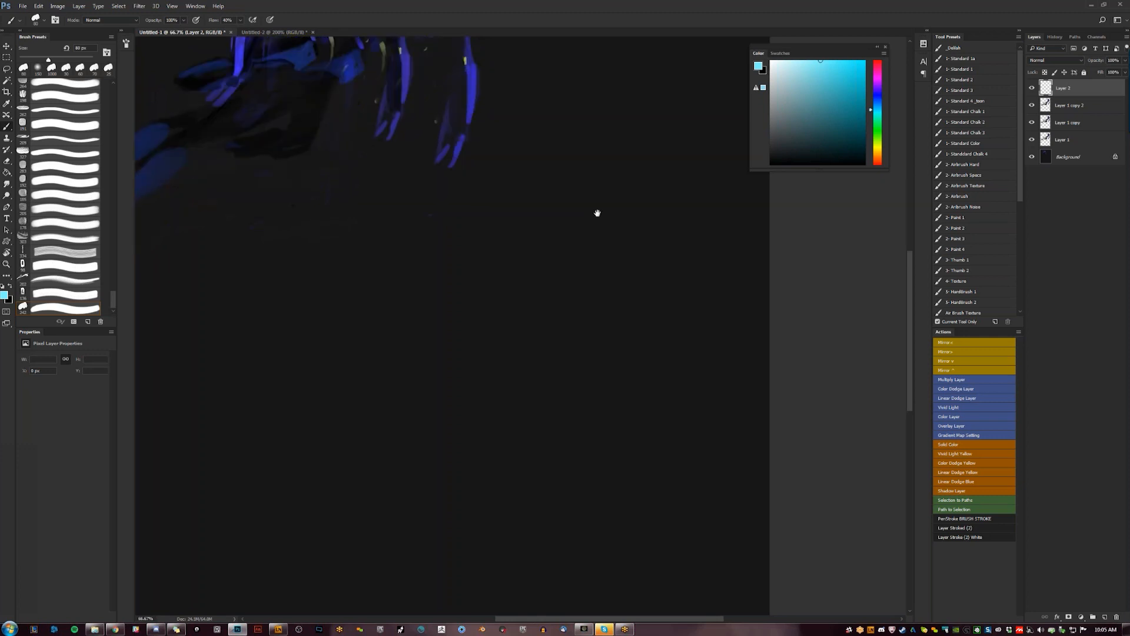
key("bracketright")
key("bracketright")
key("bracketright")
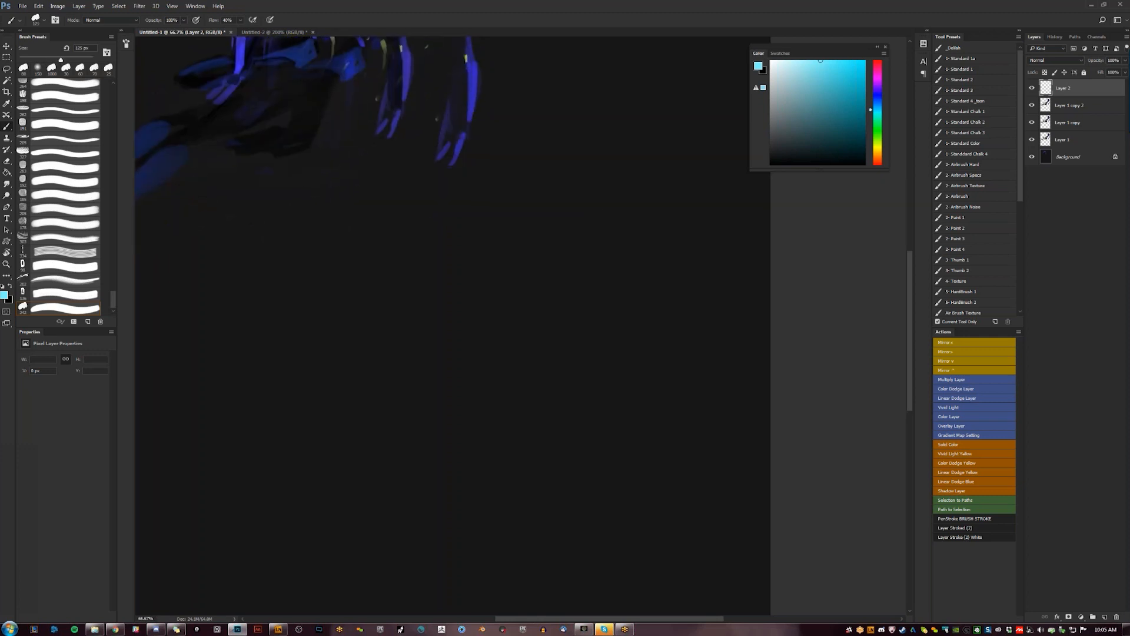
left_click(834, 101)
left_click(875, 117)
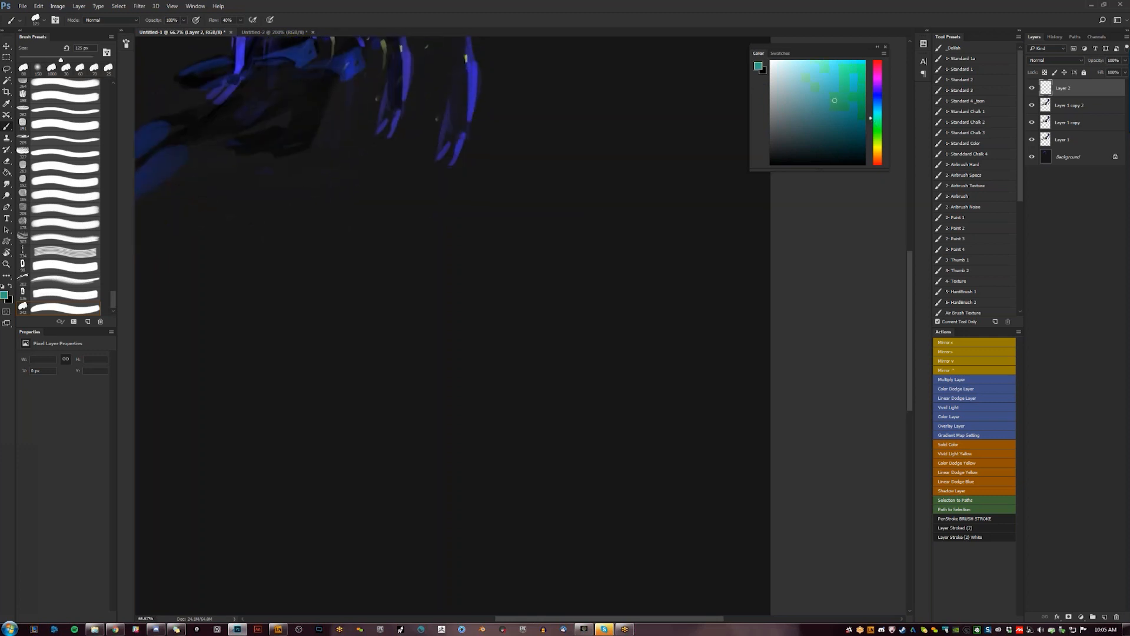
left_click(837, 61)
left_click(875, 112)
left_click(821, 62)
mouse_move(633, 174)
left_mouse_down()
mouse_move(640, 206)
mouse_move(628, 201)
mouse_move(626, 218)
mouse_move(639, 218)
mouse_move(625, 231)
mouse_move(619, 203)
mouse_move(628, 230)
mouse_move(598, 248)
mouse_move(602, 239)
mouse_move(621, 264)
mouse_move(670, 247)
left_mouse_up()
key("ctrl+z")
Try roughing in a small cyan form with dark accents on the empty canvas
key("[")
mouse_move(606, 226)
left_mouse_down()
mouse_move(585, 200)
mouse_move(565, 214)
mouse_move(592, 246)
mouse_move(585, 235)
left_mouse_up()
left_click_drag(671, 227, 665, 233)
left_click(596, 187, "alt")
mouse_move(598, 200)
left_mouse_down()
mouse_move(602, 218)
mouse_move(582, 209)
mouse_move(620, 226)
mouse_move(619, 211)
mouse_move(624, 239)
mouse_move(623, 199)
mouse_move(636, 228)
mouse_move(633, 238)
mouse_move(615, 194)
mouse_move(610, 227)
mouse_move(653, 204)
mouse_move(670, 241)
left_mouse_up()
key("[")
left_click(627, 207, "alt")
key("[")
key("[")
key("[")
key("[")
key("[")
key("[")
key("[")
key("[")
key("[")
key("[")
key("d")
key("]")
key("]")
key("]")
key("]")
key("]")
key("]")
key("[")
Cover the trial form with the sampled dark background colour using a much larger brush
left_click(604, 185, "alt")
key("]")
key("]")
key("]")
key("]")
key("]")
key("]")
key("]")
key("]")
key("]")
key("]")
key("]")
key("]")
Block in the head and neck of a new figure in muted teal below the flying character
left_click(881, 115)
left_click_drag(824, 128, 830, 127)
key("[")
key("[")
key("[")
key("[")
key("[")
key("[")
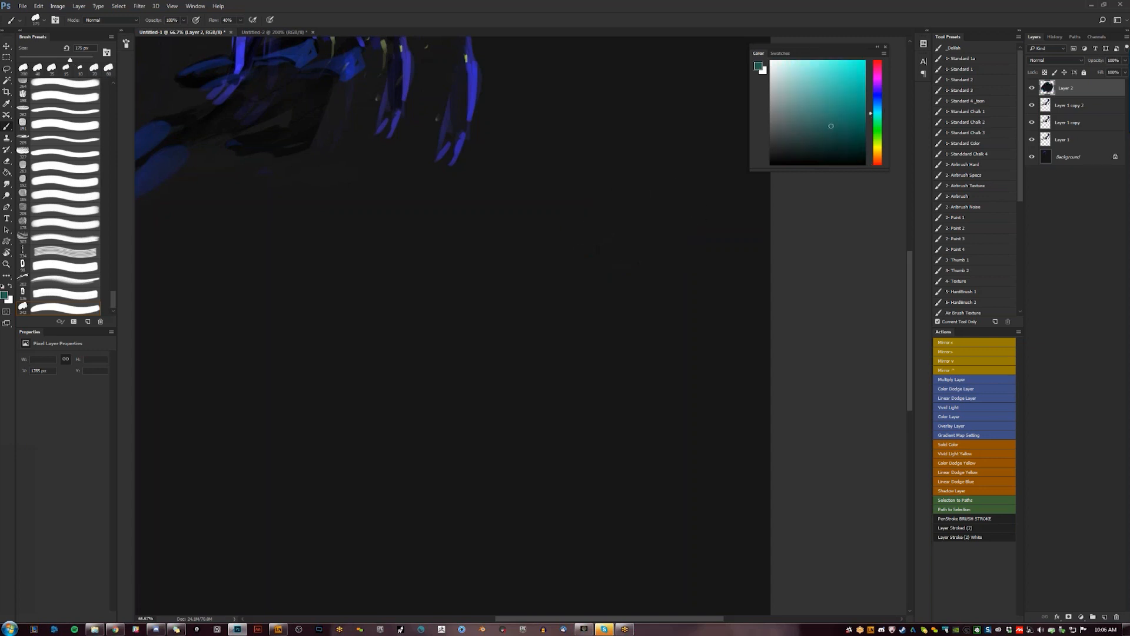
left_click(823, 86)
key("[")
mouse_move(583, 233)
left_mouse_down()
mouse_move(627, 226)
mouse_move(606, 250)
mouse_move(586, 238)
mouse_move(621, 266)
mouse_move(580, 264)
mouse_move(584, 293)
mouse_move(576, 282)
mouse_move(612, 318)
mouse_move(644, 273)
mouse_move(595, 324)
mouse_move(641, 297)
mouse_move(598, 326)
left_mouse_up()
Block in the figure's shoulders, chest edge and long hanging arm in teal with a smaller brush
key("bracketleft")
left_click_drag(556, 277, 560, 296)
left_click_drag(654, 272, 653, 315)
key("bracketleft")
mouse_move(546, 303)
left_mouse_down()
mouse_move(525, 390)
mouse_move(532, 342)
mouse_move(530, 407)
left_mouse_up()
mouse_move(552, 343)
left_mouse_down()
mouse_move(544, 381)
mouse_move(624, 355)
mouse_move(585, 344)
mouse_move(620, 363)
mouse_move(581, 362)
mouse_move(569, 340)
left_mouse_up()
Shape the figure's torso with black shading and sampled teal strokes across the chest plate
key("d")
left_click_drag(549, 289, 598, 350)
mouse_move(571, 310)
left_mouse_down()
mouse_move(613, 355)
mouse_move(577, 311)
mouse_move(606, 348)
mouse_move(626, 324)
left_mouse_up()
left_click(579, 313, "alt")
left_click(576, 309, "alt")
mouse_move(582, 289)
left_mouse_down()
mouse_move(572, 297)
mouse_move(639, 265)
mouse_move(665, 286)
left_mouse_up()
left_click_drag(656, 294, 632, 312)
mouse_move(577, 259)
left_mouse_down()
mouse_move(536, 287)
mouse_move(544, 332)
left_mouse_up()
Paint black shadows along the inner arms, shoulder straps and neckline of the teal figure
key("d")
left_click(552, 294, "alt")
key("d")
mouse_move(553, 298)
left_mouse_down()
mouse_move(543, 322)
mouse_move(558, 327)
mouse_move(545, 355)
mouse_move(553, 352)
left_mouse_up()
key("bracketleft")
left_click_drag(580, 279, 568, 311)
left_click_drag(589, 258, 577, 305)
left_click_drag(631, 262, 652, 311)
left_click_drag(634, 263, 645, 286)
Paint a dark visor on the teal helmet with a smaller brush
key("bracketleft")
left_click_drag(601, 215, 616, 237)
mouse_move(609, 218)
left_mouse_down()
mouse_move(607, 239)
mouse_move(594, 215)
mouse_move(617, 247)
mouse_move(606, 248)
mouse_move(616, 217)
mouse_move(601, 212)
left_mouse_up()
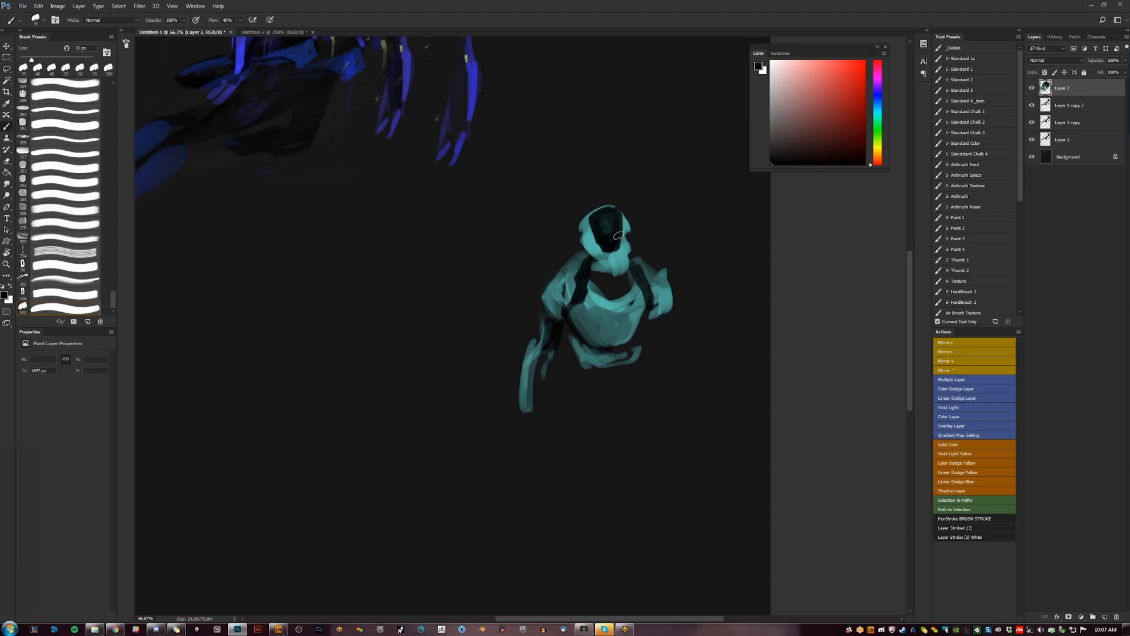
Carve the helmet's jaw with black strokes and add dark ear pieces on both sides
key("bracketleft")
key("bracketleft")
key("bracketleft")
mouse_move(594, 265)
left_mouse_down()
mouse_move(617, 272)
mouse_move(623, 256)
left_mouse_up()
key("bracketleft")
key("bracketright")
key("bracketright")
key("bracketright")
key("bracketright")
mouse_move(625, 261)
left_mouse_down()
mouse_move(631, 224)
mouse_move(574, 230)
mouse_move(580, 246)
left_mouse_up()
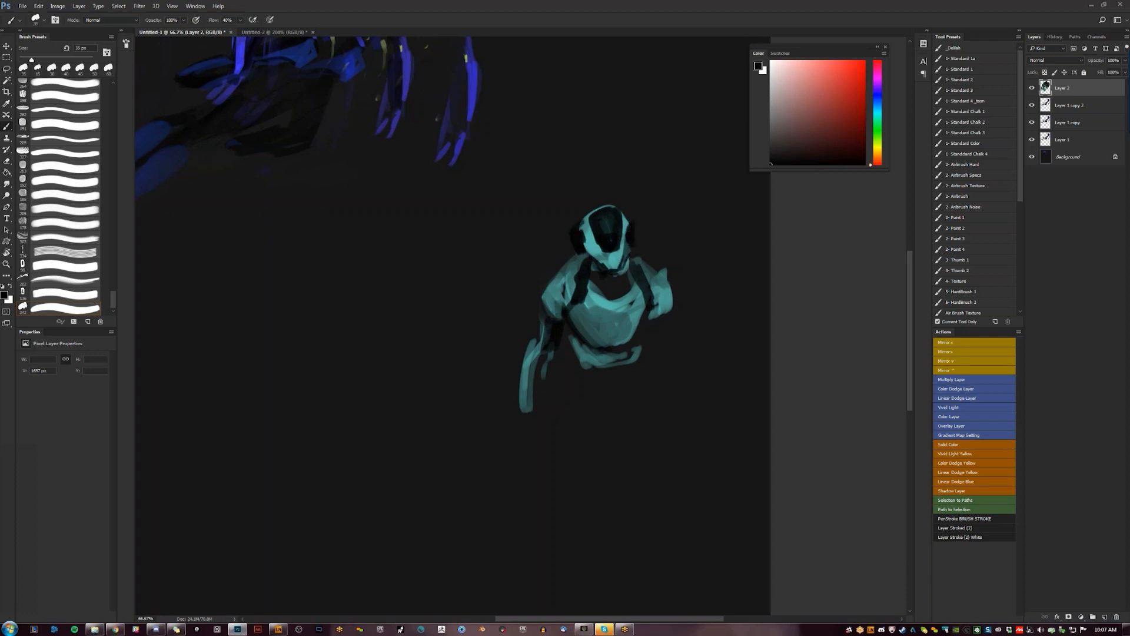
Extend the figure's shorter arm downward from the shoulder with sampled teal strokes
left_click(657, 288, "alt")
left_click_drag(651, 276, 659, 336)
left_click_drag(664, 314, 664, 351)
left_click(662, 355, "alt")
Shade the figure's lower torso with a dark sampled colour and sketch dark leg lines beneath the waist
left_click(555, 335, "alt")
left_click_drag(573, 340, 597, 364)
mouse_move(619, 367)
left_mouse_down()
mouse_move(601, 363)
mouse_move(621, 356)
left_mouse_up()
mouse_move(617, 371)
left_mouse_down()
mouse_move(573, 355)
mouse_move(586, 395)
mouse_move(586, 379)
mouse_move(587, 434)
mouse_move(587, 382)
mouse_move(600, 459)
left_mouse_up()
Try painting dark strokes over the shoulder above the long hanging arm
left_click(534, 300, "alt")
mouse_move(544, 293)
left_mouse_down()
mouse_move(552, 315)
mouse_move(548, 299)
mouse_move(563, 306)
mouse_move(548, 295)
mouse_move(530, 309)
mouse_move(550, 277)
left_mouse_up()
left_click(563, 312, "alt")
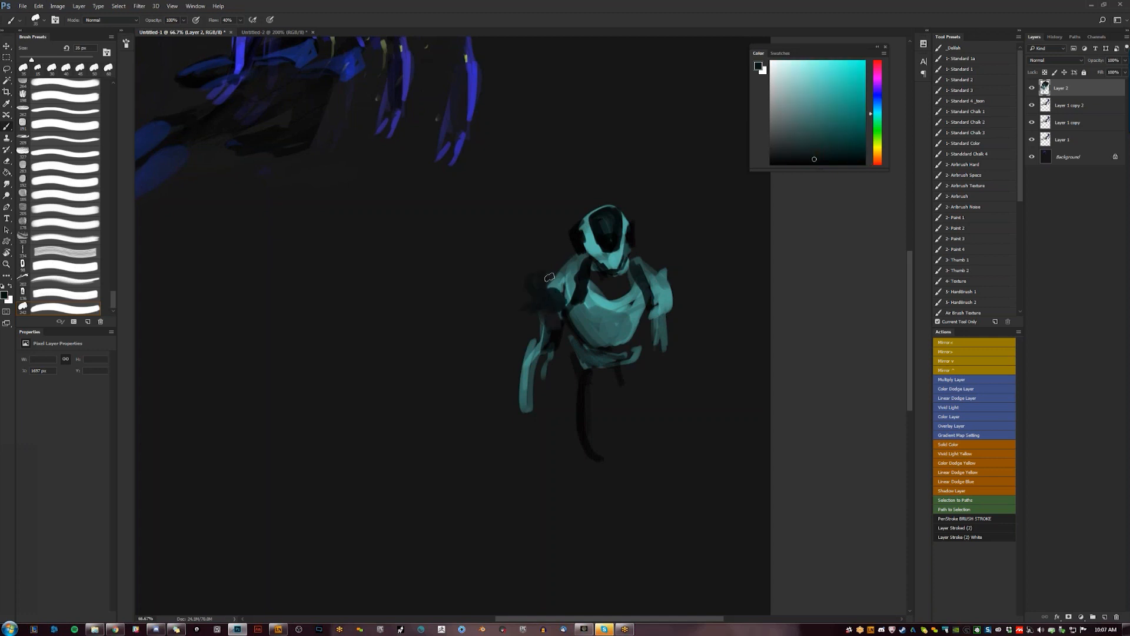
mouse_move(537, 213)
left_mouse_down()
mouse_move(539, 271)
mouse_move(556, 294)
left_mouse_up()
key("ctrl+z")
Round off the outer shoulder above the shorter arm, sampling colours from the figure and background
left_click_drag(570, 361, 567, 360)
left_click_drag(561, 297, 591, 431)
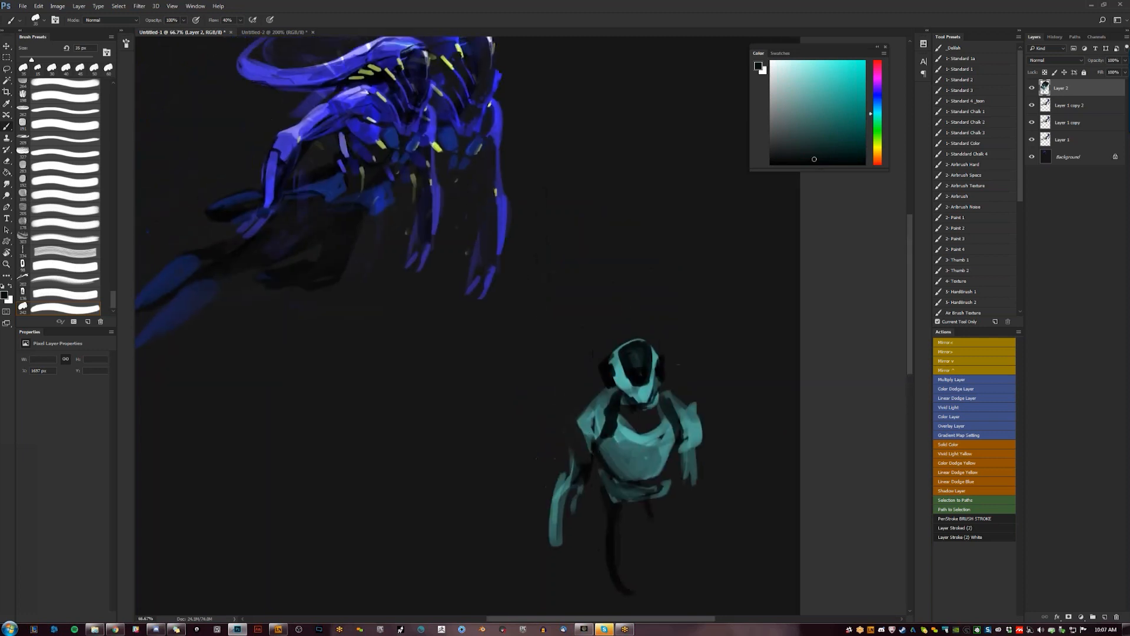
scroll(618, 273, "down", 3)
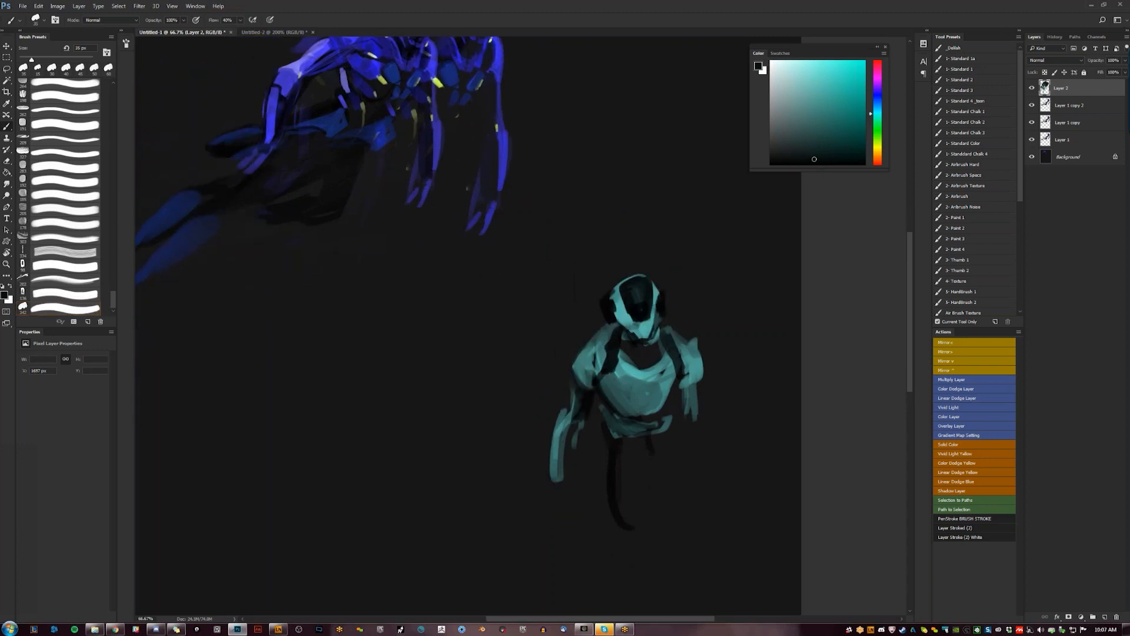
left_click_drag(635, 352, 613, 308)
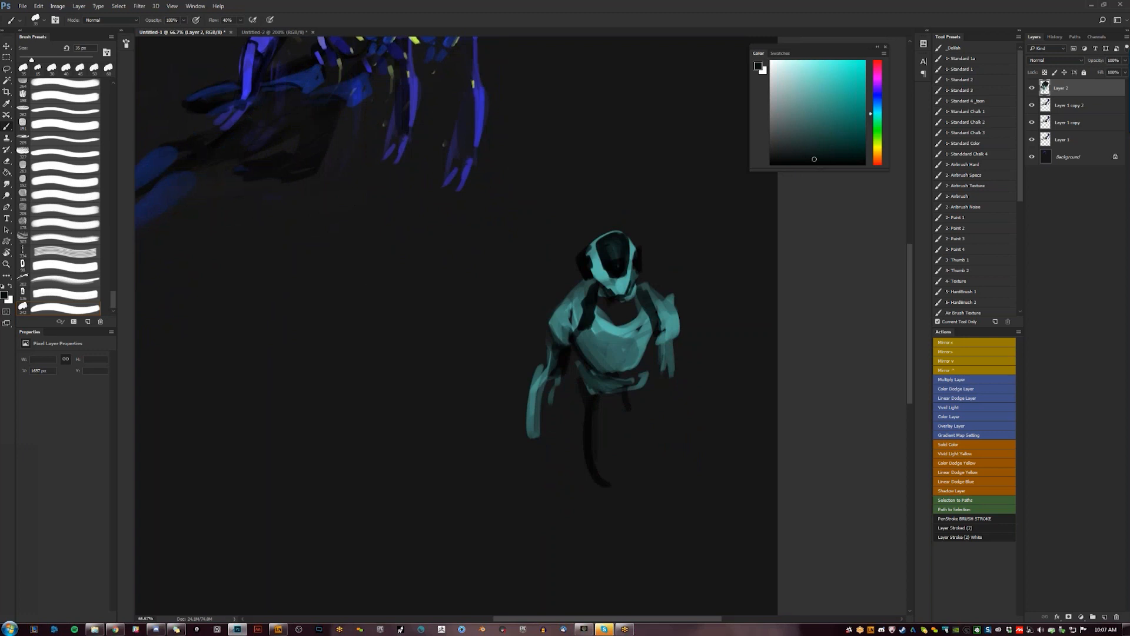
scroll(457, 323, "up", 2)
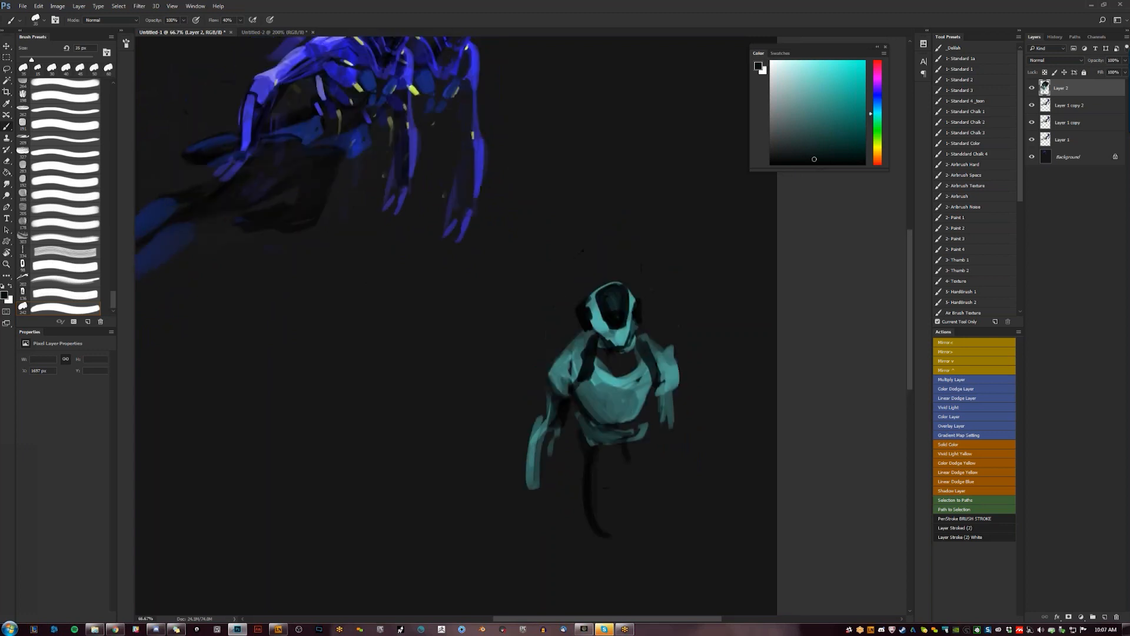
left_click_drag(634, 420, 649, 356)
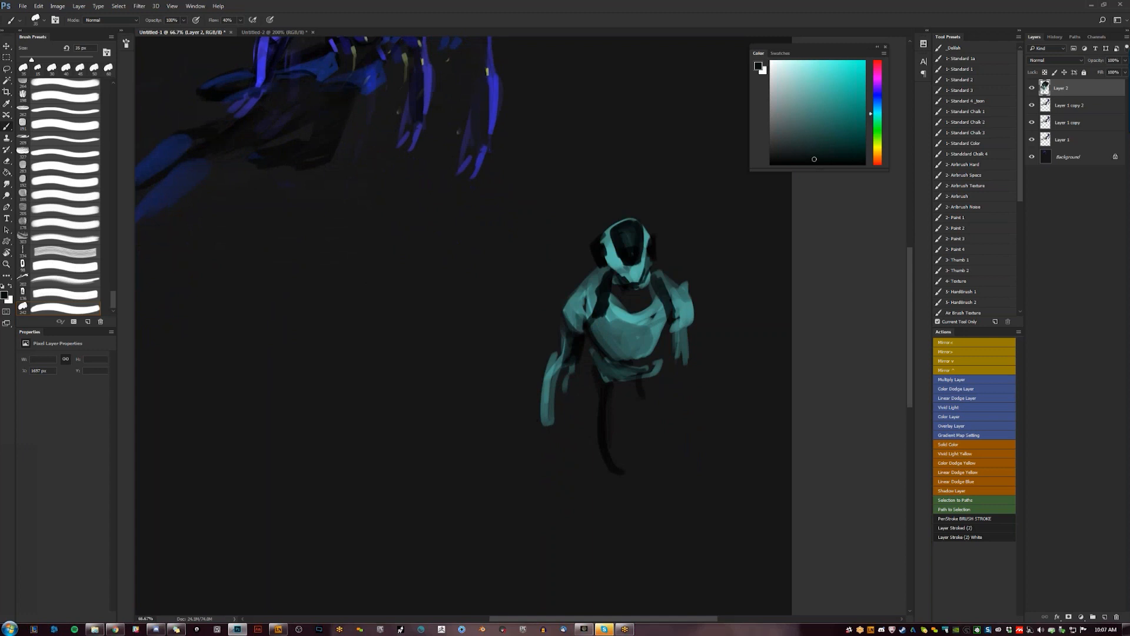
left_click(676, 299, "alt")
mouse_move(674, 287)
left_mouse_down()
mouse_move(698, 302)
mouse_move(694, 327)
left_mouse_up()
left_click(699, 285, "alt")
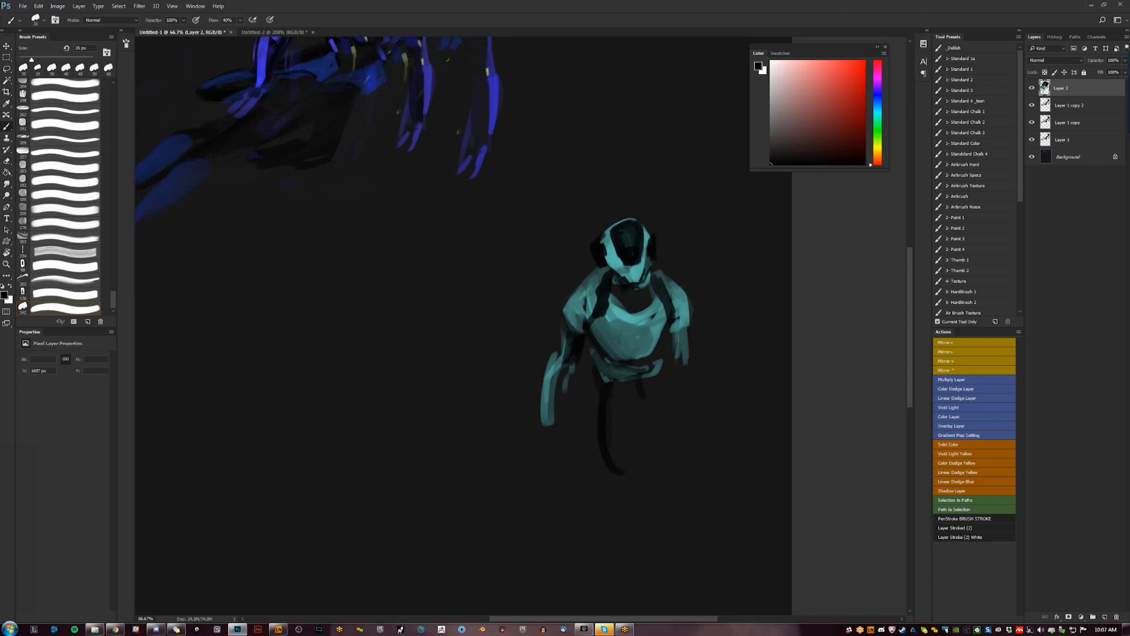
Darken the shorter arm's forearm and the elbow of the longer arm with near-black strokes
mouse_move(671, 327)
left_mouse_down()
mouse_move(684, 335)
mouse_move(673, 343)
mouse_move(686, 362)
mouse_move(687, 342)
mouse_move(677, 360)
left_mouse_up()
right_click(580, 174)
left_click(519, 259)
left_click_drag(567, 353, 552, 382)
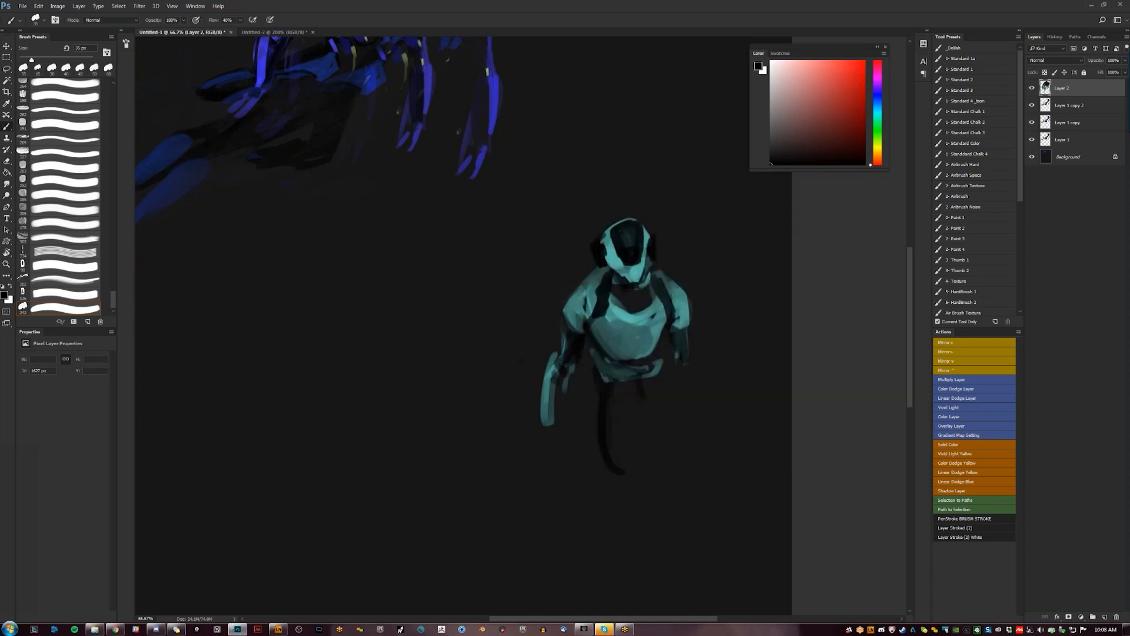
Sketch a forked forearm end on the shorter arm with teal sampled from the chest
left_click(647, 339, "alt")
key("bracketleft")
left_click_drag(692, 358, 691, 374)
left_click_drag(675, 363, 687, 376)
mouse_move(697, 358)
left_mouse_down()
mouse_move(697, 386)
mouse_move(684, 381)
mouse_move(697, 373)
mouse_move(676, 375)
mouse_move(686, 397)
left_mouse_up()
Shade the longer forearm, both shoulders and the chest facets with a darker, more saturated teal
left_click(840, 143)
left_click_drag(554, 377, 548, 418)
left_click_drag(558, 373, 560, 391)
left_click_drag(576, 310, 579, 325)
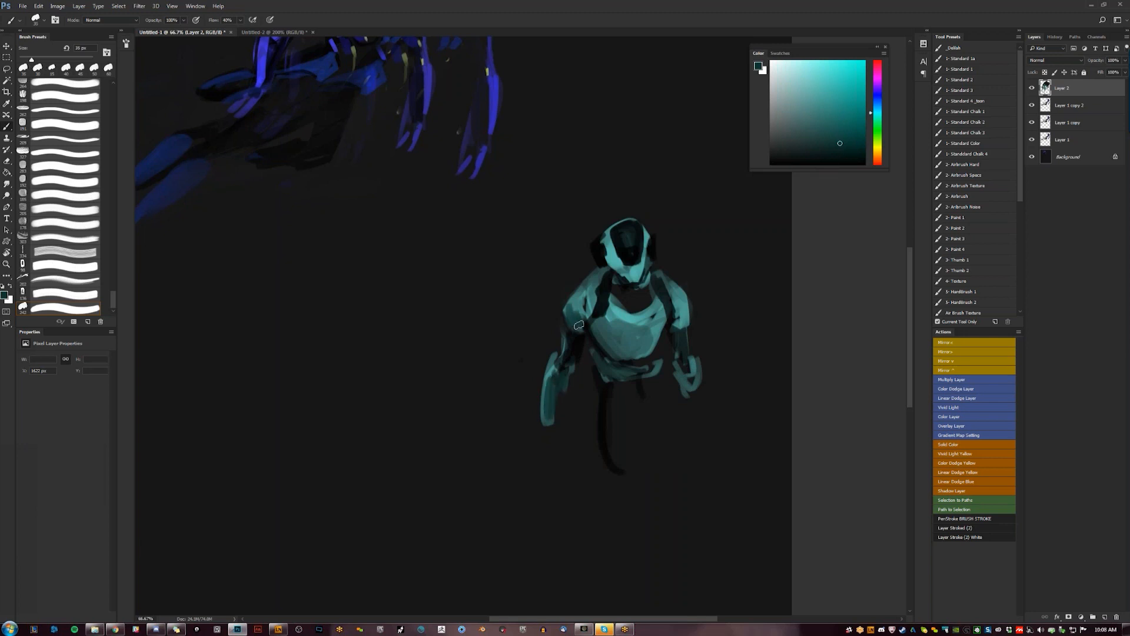
key("bracketleft")
left_click_drag(671, 290, 686, 324)
left_click_drag(606, 316, 592, 325)
mouse_move(662, 306)
left_mouse_down()
mouse_move(671, 323)
mouse_move(658, 347)
mouse_move(607, 353)
mouse_move(618, 377)
mouse_move(652, 367)
mouse_move(620, 377)
left_mouse_up()
Paint a black abdomen opening in the lower torso and black collar shapes at the neck
key("d")
key("bracketright")
key("bracketright")
key("bracketright")
key("bracketright")
left_click_drag(611, 358, 658, 354)
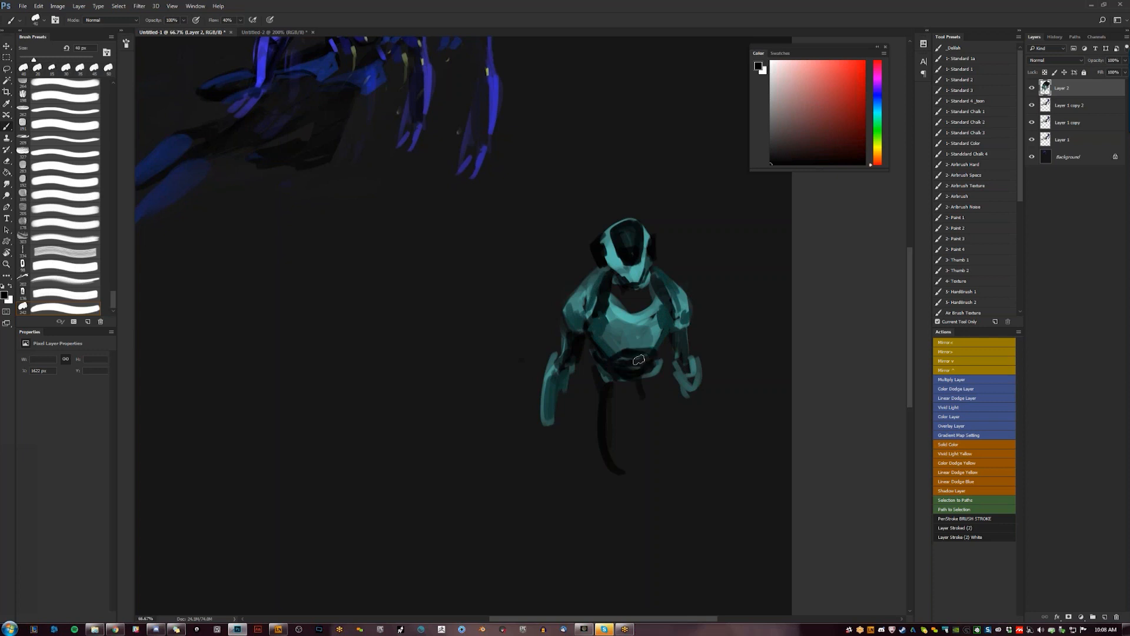
key("bracketleft")
key("bracketleft")
mouse_move(616, 297)
left_mouse_down()
mouse_move(616, 322)
mouse_move(650, 318)
mouse_move(613, 298)
mouse_move(614, 281)
mouse_move(655, 299)
left_mouse_up()
Refine the helmet's chin and the longer arm's shoulder with teals sampled from the figure
left_click(615, 309, "alt")
key("bracketleft")
key("bracketleft")
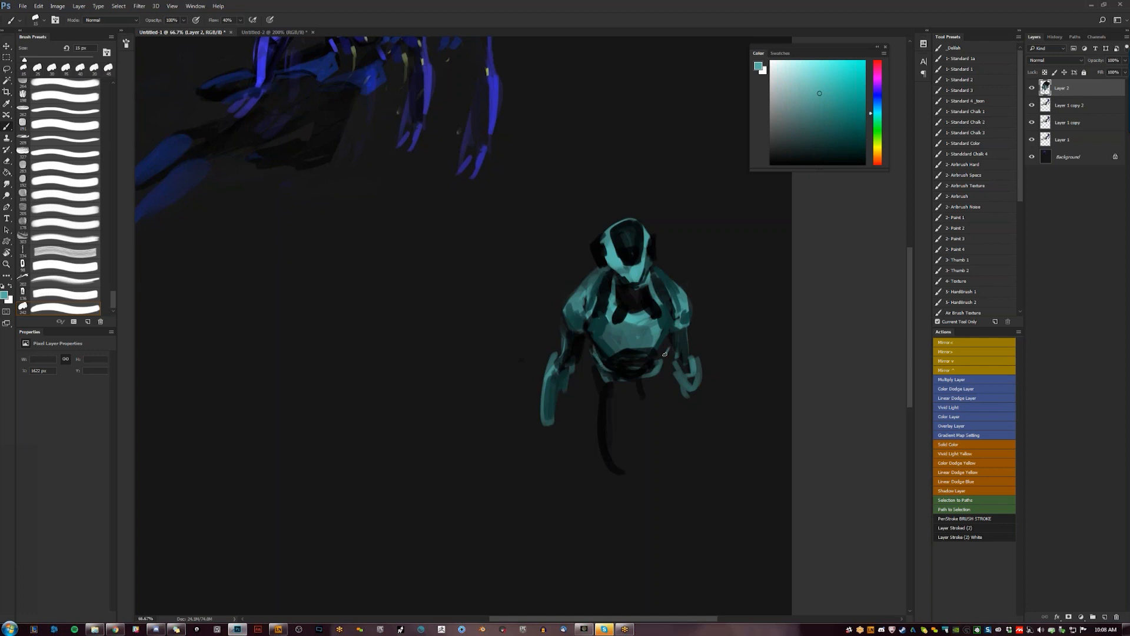
left_click(634, 335, "alt")
key("bracketright")
mouse_move(613, 257)
left_mouse_down()
mouse_move(620, 270)
mouse_move(643, 265)
left_mouse_up()
left_click(572, 307, "alt")
left_click_drag(567, 309, 583, 305)
Add brighter saturated teal accents to the shoulders, collar, helmet edge and lower torso rim with a small brush
left_click(847, 92)
key("bracketleft")
key("bracketleft")
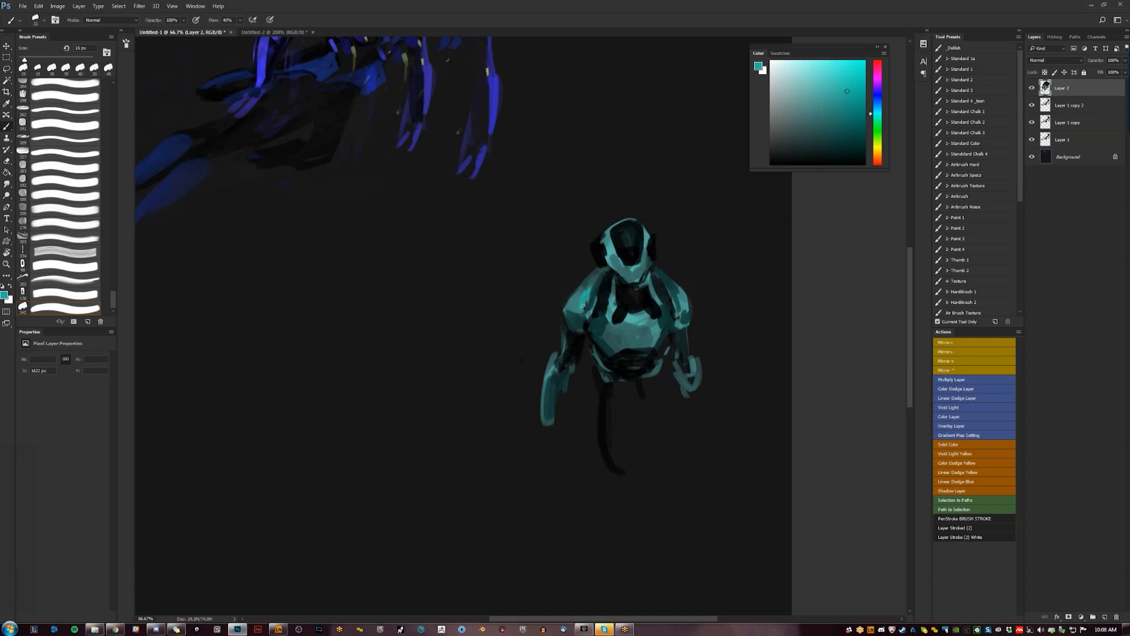
left_click_drag(673, 289, 681, 303)
key("bracketleft")
key("bracketright")
left_click_drag(655, 295, 663, 312)
left_click_drag(642, 234, 639, 268)
left_click_drag(595, 353, 611, 373)
left_click_drag(664, 347, 659, 362)
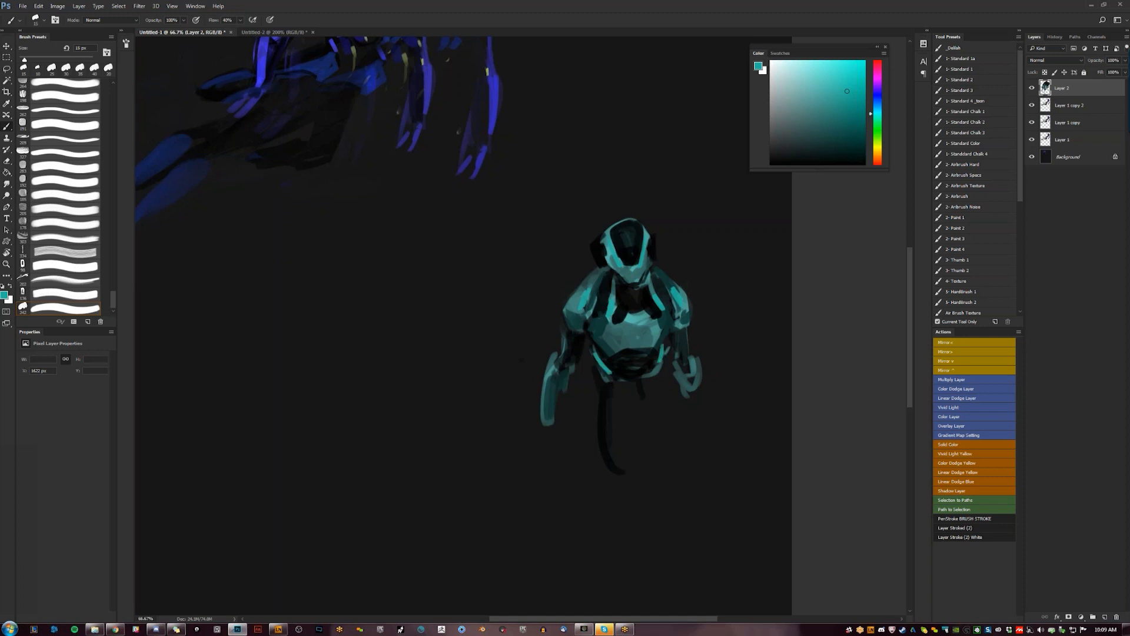
Block in dark leg shapes below the waist and a dark hand beneath the longer forearm using a larger brush
left_click(606, 393, "alt")
key("bracketright")
key("bracketright")
key("bracketright")
key("bracketright")
key("bracketright")
key("bracketright")
key("bracketright")
mouse_move(604, 392)
left_mouse_down()
mouse_move(605, 431)
mouse_move(625, 437)
left_mouse_up()
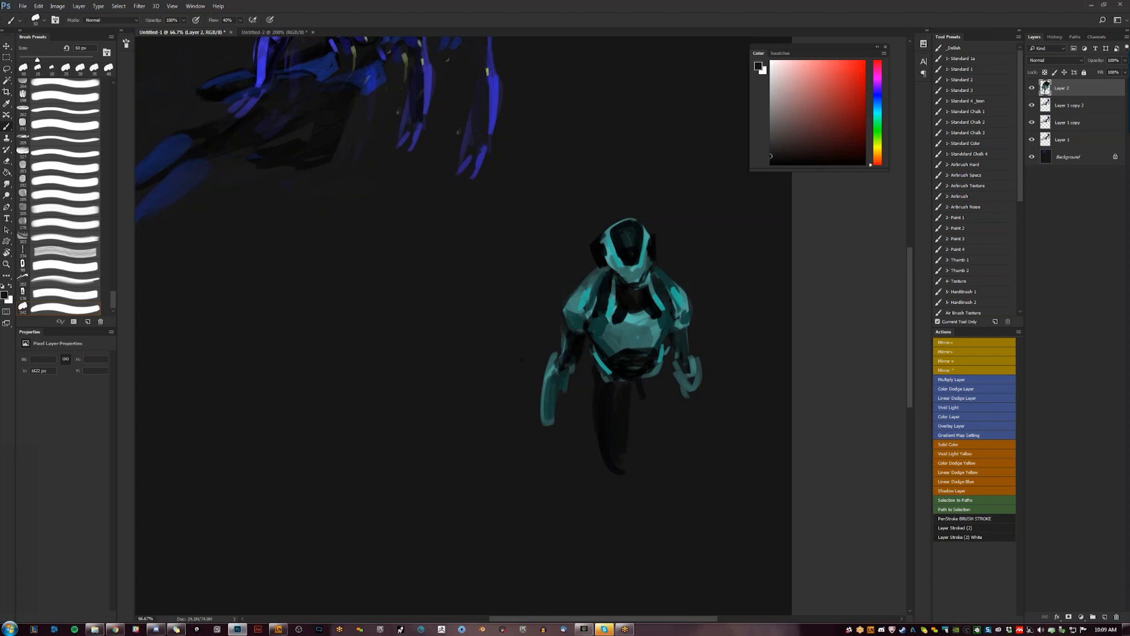
left_click_drag(626, 457, 621, 464)
left_click_drag(656, 387, 661, 419)
left_click_drag(565, 385, 557, 437)
Reshape the shorter forearm into a long tapered teal plate and clean its edges with sampled background colour
key("bracketleft")
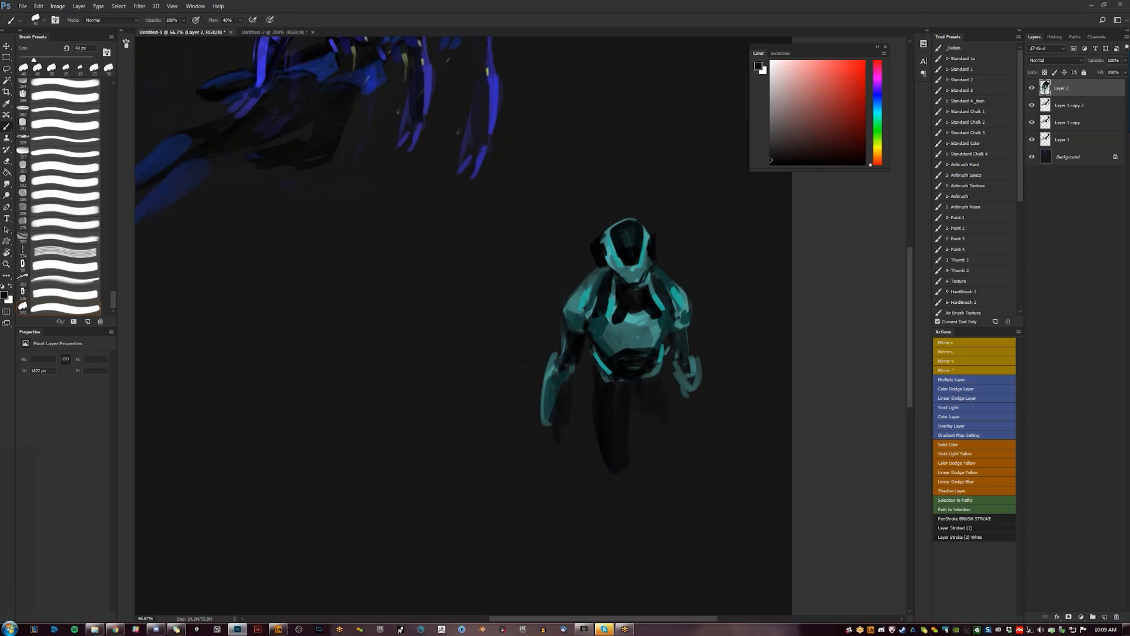
left_click_drag(675, 370, 691, 403)
left_click(697, 367, "alt")
mouse_move(695, 367)
left_mouse_down()
mouse_move(700, 419)
mouse_move(703, 370)
left_mouse_up()
left_click(708, 365, "alt")
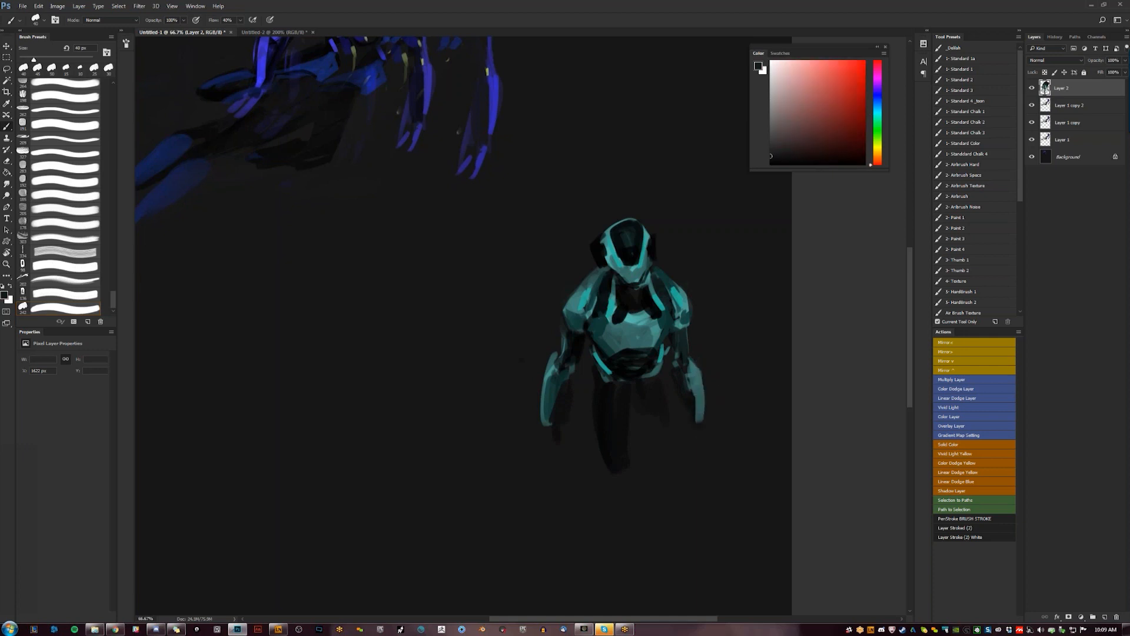
left_click_drag(555, 352, 547, 367)
left_click_drag(520, 358, 529, 362)
Paint two long curved teal strands hanging from the torso beside the longer arm, using teal sampled from the helmet
key("bracketleft")
left_click(608, 241, "alt")
mouse_move(595, 242)
left_mouse_down()
mouse_move(583, 272)
mouse_move(457, 378)
mouse_move(474, 453)
left_mouse_up()
key("ctrl+z")
left_click_drag(587, 341, 588, 517)
key("bracketright")
left_click_drag(594, 345, 582, 512)
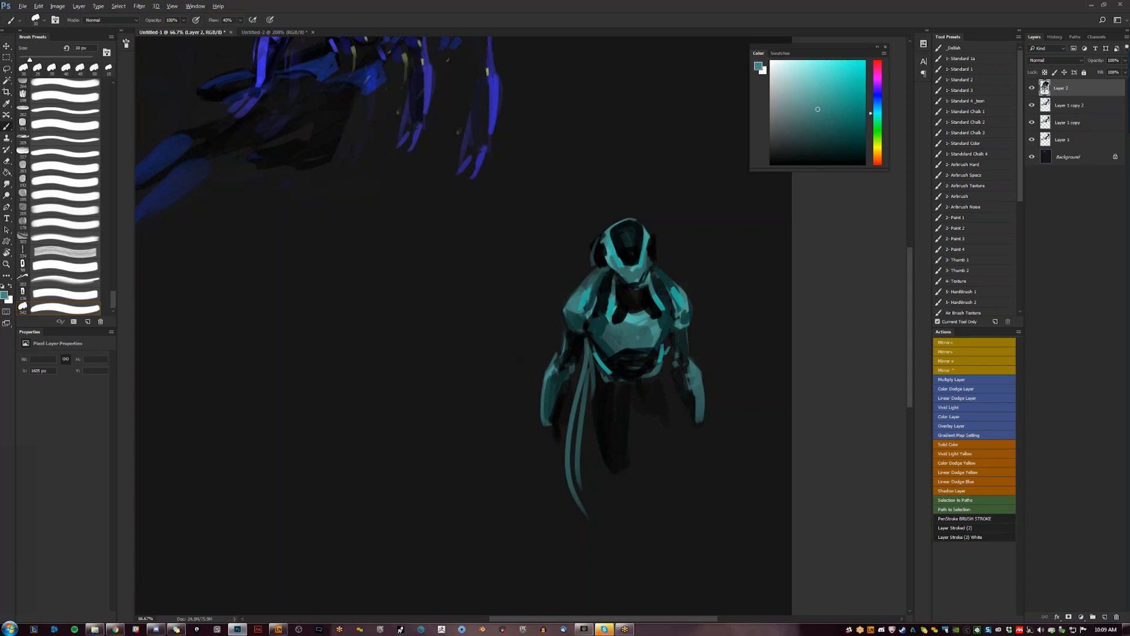
Stamp all visible layers onto a new layer and fill between the hanging strands with sampled dark teal
key("ctrl+alt+shift+e")
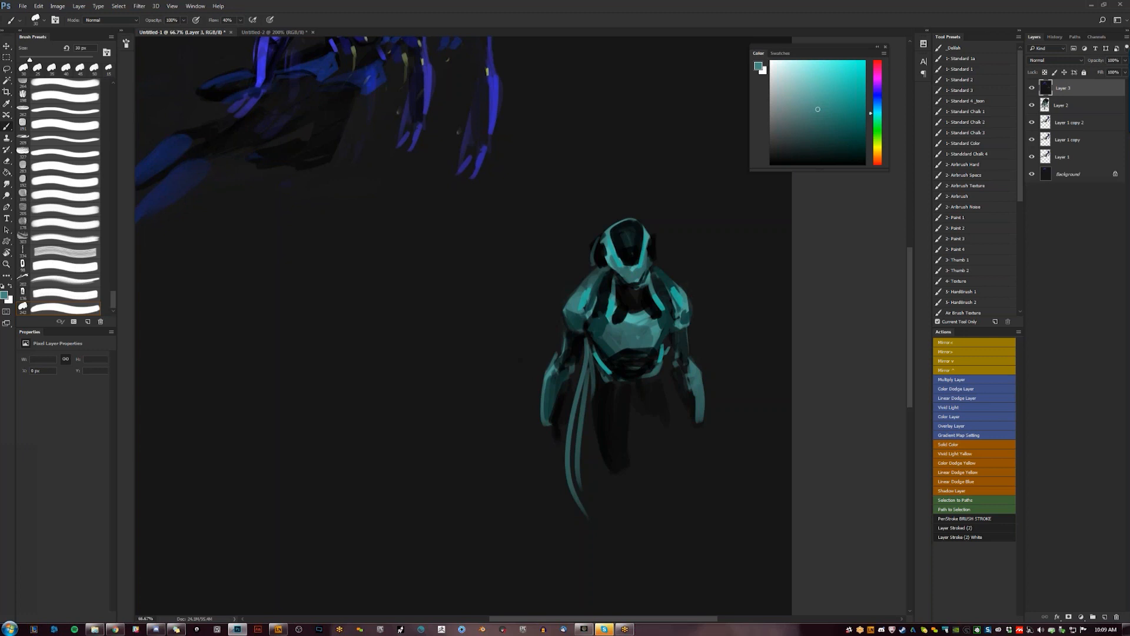
left_click_drag(701, 336, 674, 277)
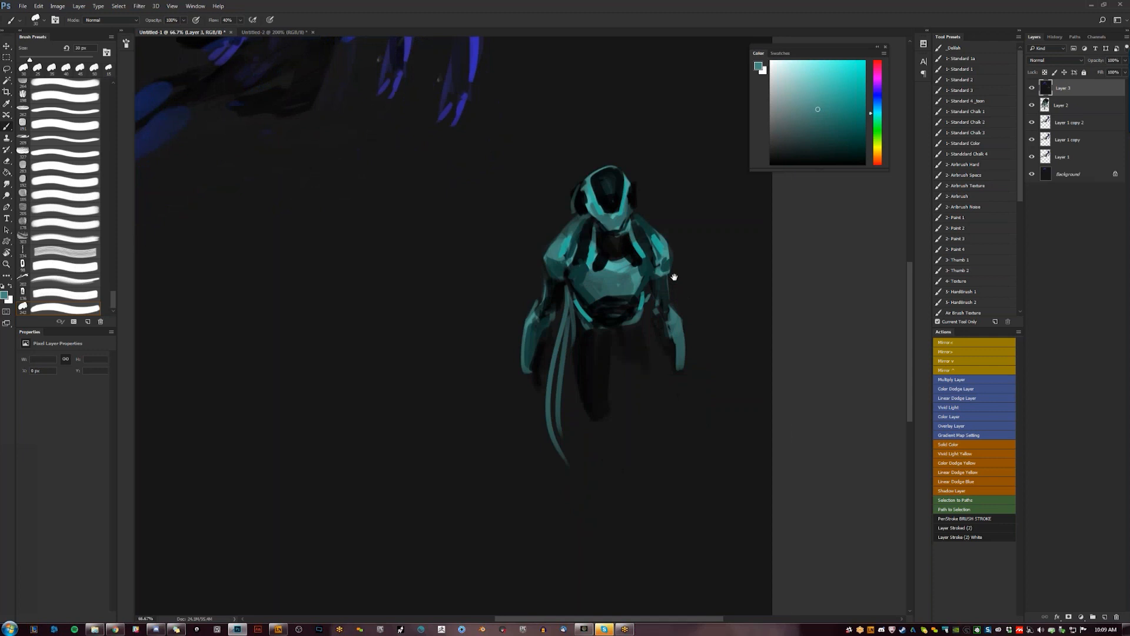
left_click(577, 192, "alt")
key("bracketleft")
key("bracketleft")
left_click_drag(564, 310, 556, 381)
mouse_move(564, 340)
left_mouse_down()
mouse_move(552, 441)
mouse_move(575, 472)
left_mouse_up()
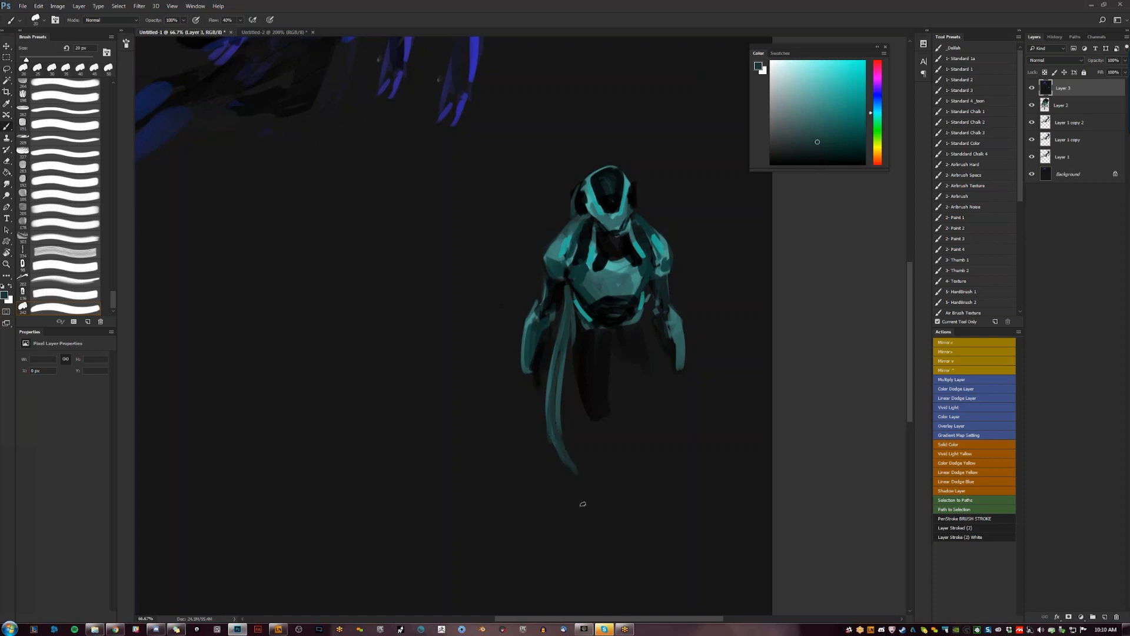
Paint a large dark teal tail curving from the hip around beneath the figure, undoing unsatisfactory strokes
left_click_drag(623, 363, 736, 533)
key("ctrl+z")
left_click_drag(646, 378, 689, 593)
mouse_move(674, 426)
left_mouse_down()
mouse_move(635, 283)
mouse_move(645, 345)
mouse_move(678, 380)
mouse_move(619, 589)
left_mouse_up()
key("ctrl+z")
mouse_move(645, 328)
left_mouse_down()
mouse_move(634, 552)
mouse_move(606, 588)
left_mouse_up()
key("ctrl+z")
left_click_drag(642, 325, 548, 514)
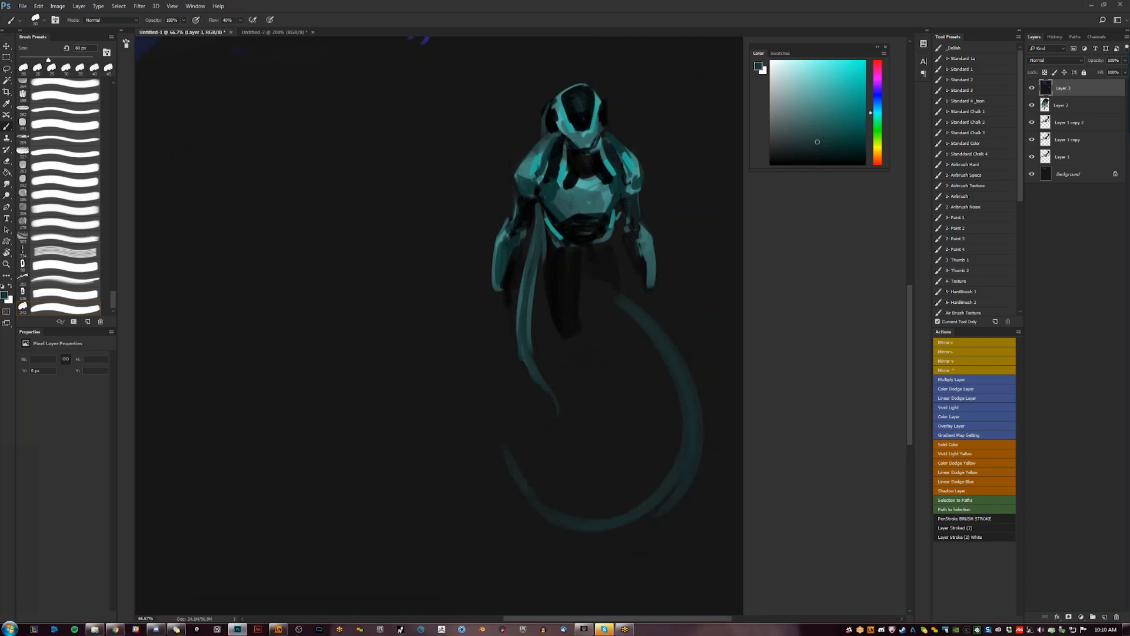
Reshape the dark leg mass below the waist with sampled near-black and background colours
key("d")
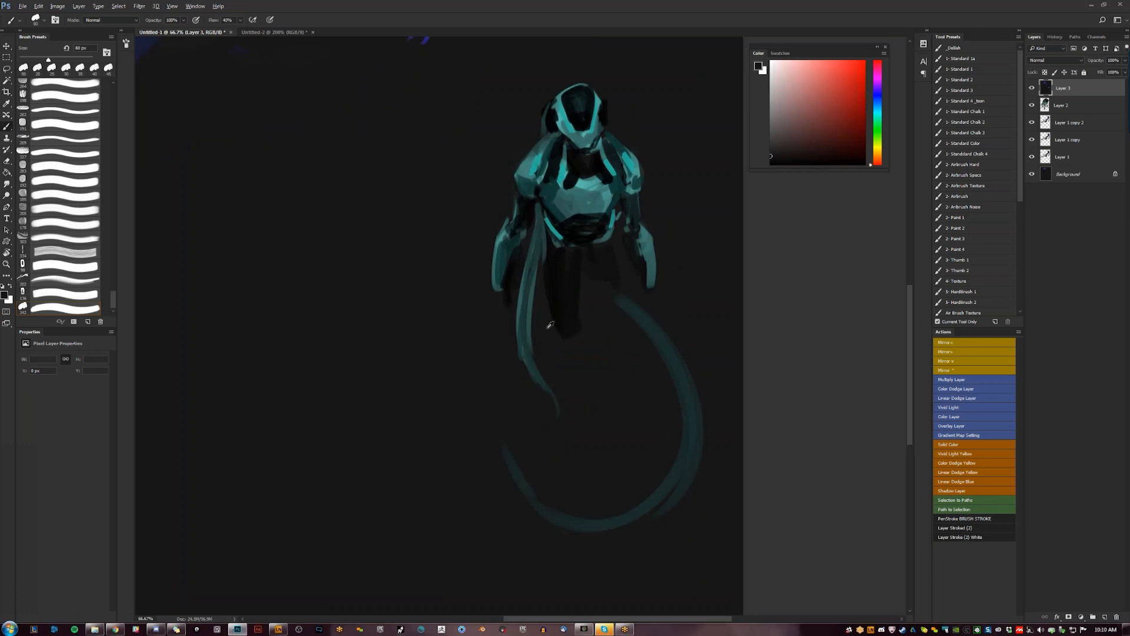
left_click(560, 267, "alt")
left_click(566, 277, "alt")
key("bracketleft")
mouse_move(568, 285)
left_mouse_down()
mouse_move(583, 310)
mouse_move(569, 334)
mouse_move(585, 307)
left_mouse_up()
left_click(553, 306, "alt")
key("bracketleft")
left_click(571, 284, "alt")
left_click_drag(579, 256, 589, 299)
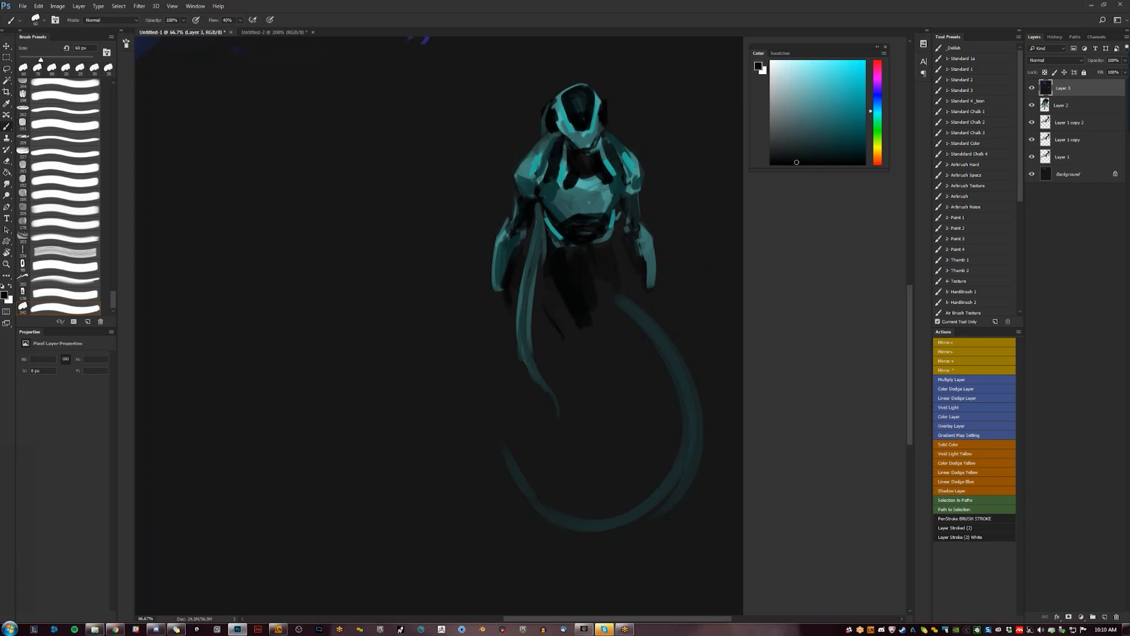
Paint dark hands beneath both forearm plates with a smaller brush
key("bracketleft")
key("bracketleft")
key("bracketleft")
left_click_drag(642, 291, 652, 306)
key("d")
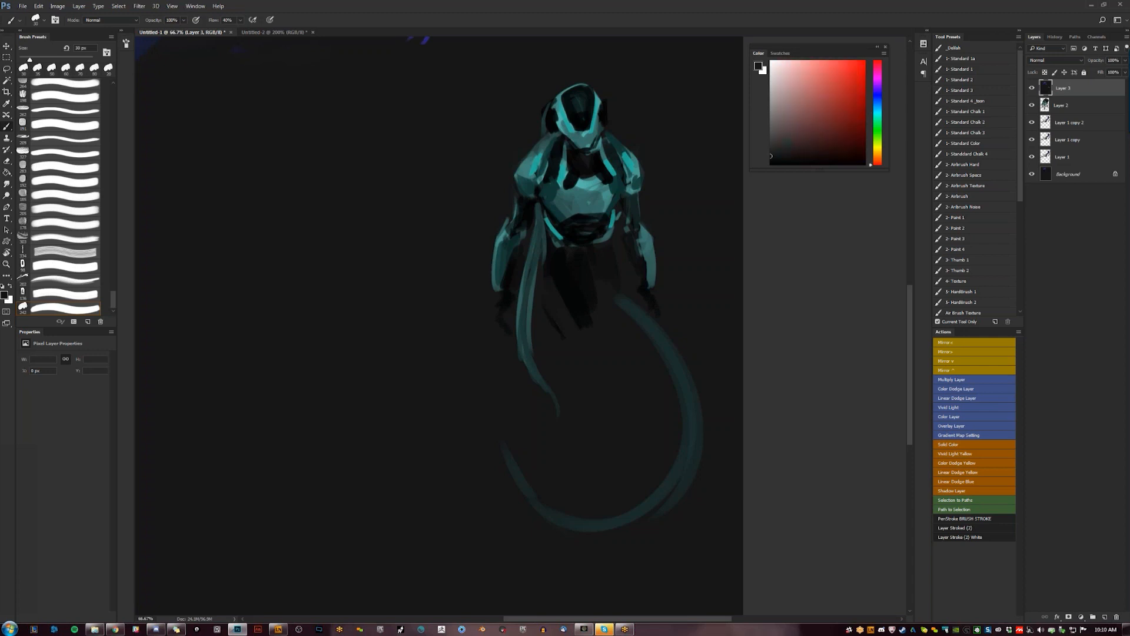
Detail the helmet's chin and lower face with a fine brush and colours sampled from the figure
left_click_drag(614, 269, 601, 390)
left_click(555, 217, "alt")
key("bracketleft")
key("bracketleft")
key("bracketleft")
key("bracketleft")
key("bracketleft")
key("bracketleft")
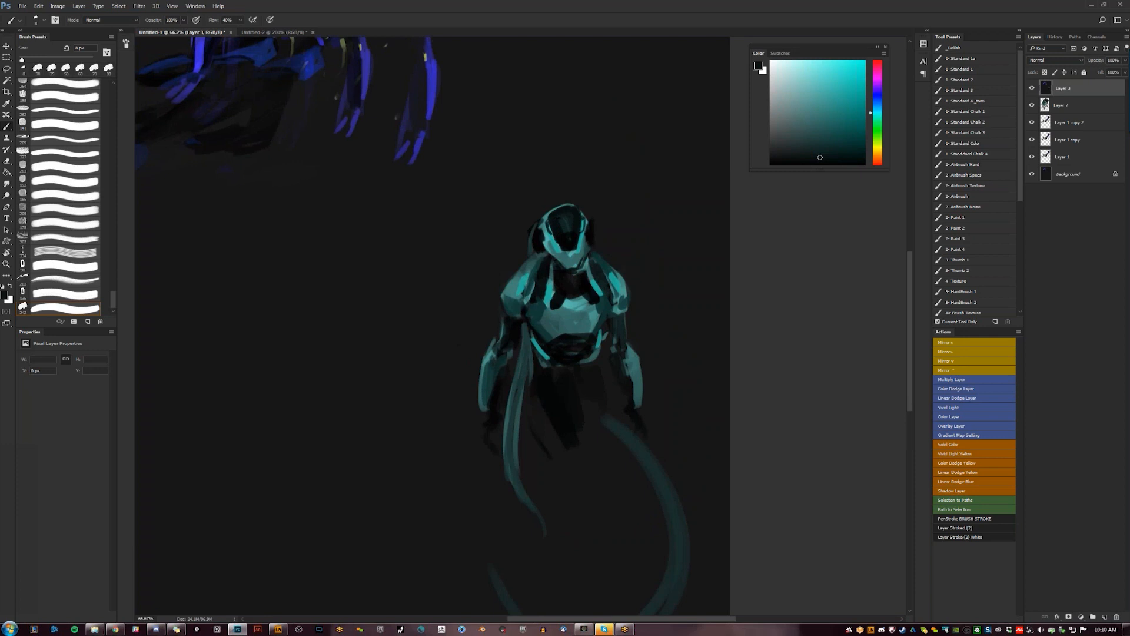
scroll(575, 260, "up", 1)
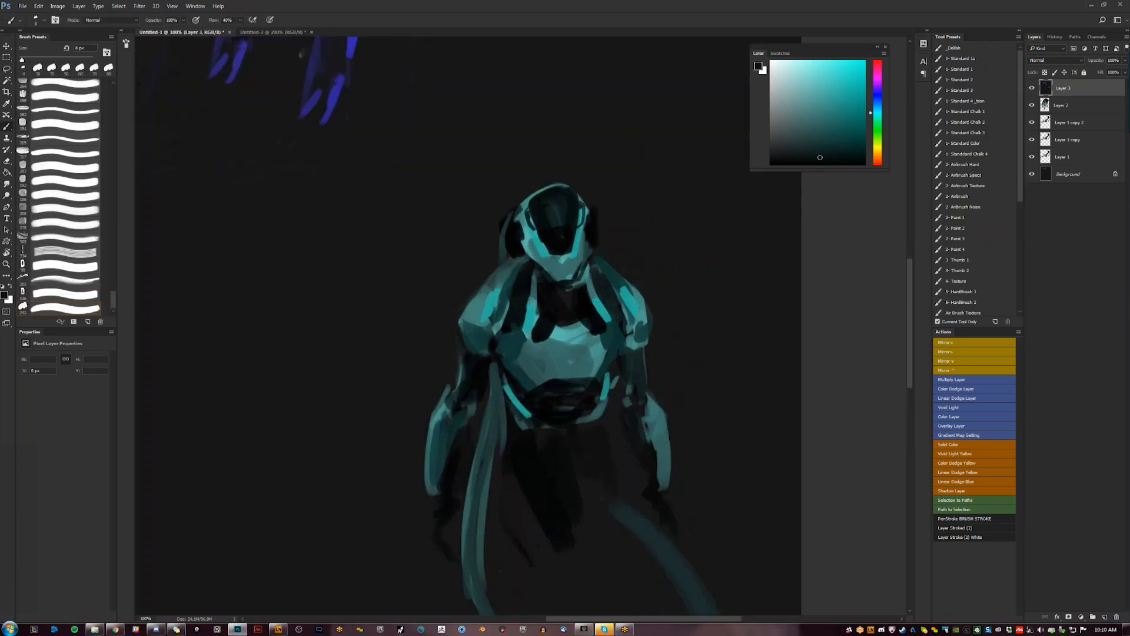
left_click(575, 260, "alt")
left_click(562, 260, "alt")
left_click_drag(551, 256, 570, 252)
key("bracketright")
left_click(564, 260, "alt")
Paint the side pieces of the helmet with dark and teal strokes sampled from the figure
key("d")
left_click(510, 217, "alt")
left_click(589, 206, "alt")
key("bracketright")
key("bracketright")
left_click_drag(505, 221, 514, 244)
left_click_drag(593, 209, 595, 233)
key("z")
mouse_move(588, 318)
left_mouse_down()
mouse_move(527, 307)
mouse_move(552, 304)
left_mouse_up()
left_click(552, 305)
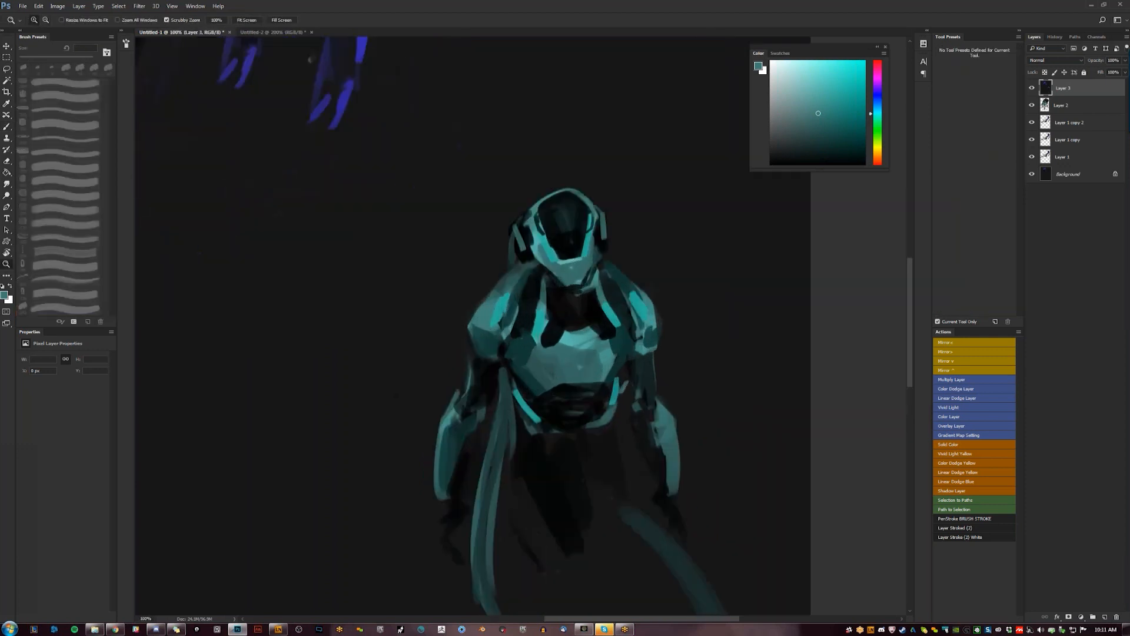
Refine the area behind the helmet above the longer arm's shoulder with dark strokes
key("b")
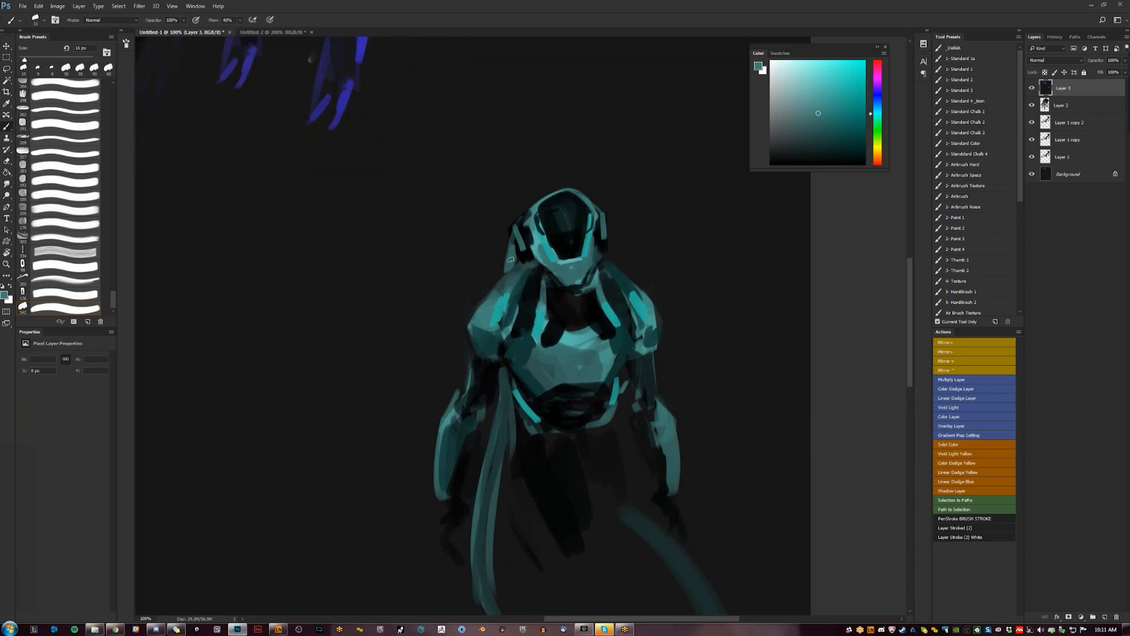
key("d")
left_click_drag(516, 331, 487, 255)
key("z")
left_click(563, 289, "alt")
left_click(563, 290, "alt")
left_click(576, 324)
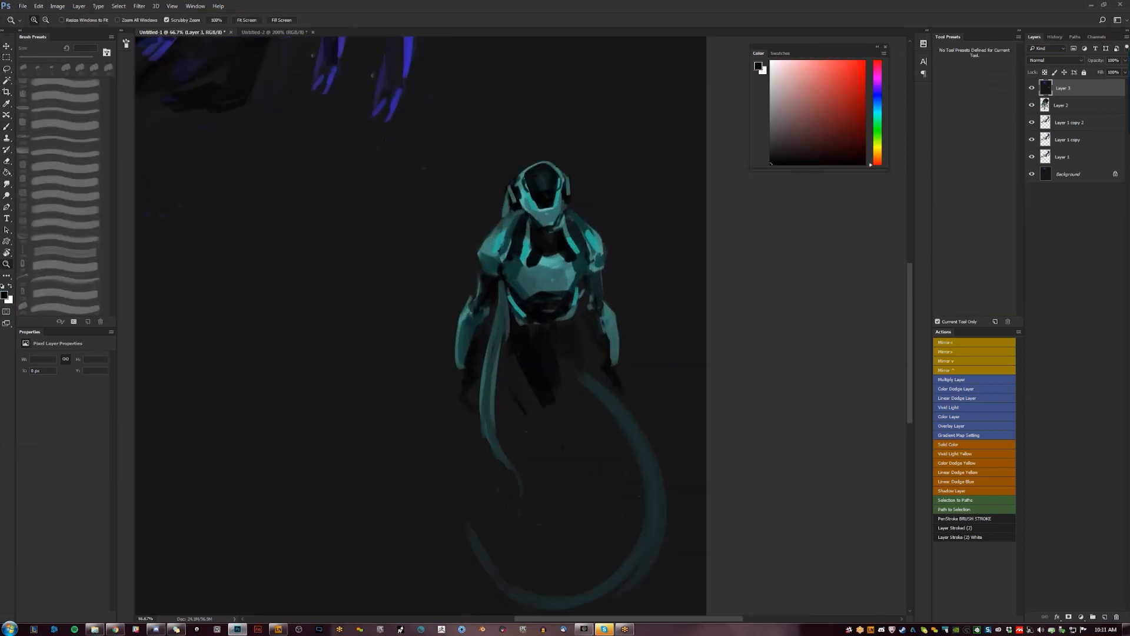
Add thin bright cyan highlights along the upper chest plate edge with an 8 px brush
key("b")
left_click(603, 240, "alt")
left_click(848, 62)
key("bracketleft")
key("bracketleft")
key("bracketleft")
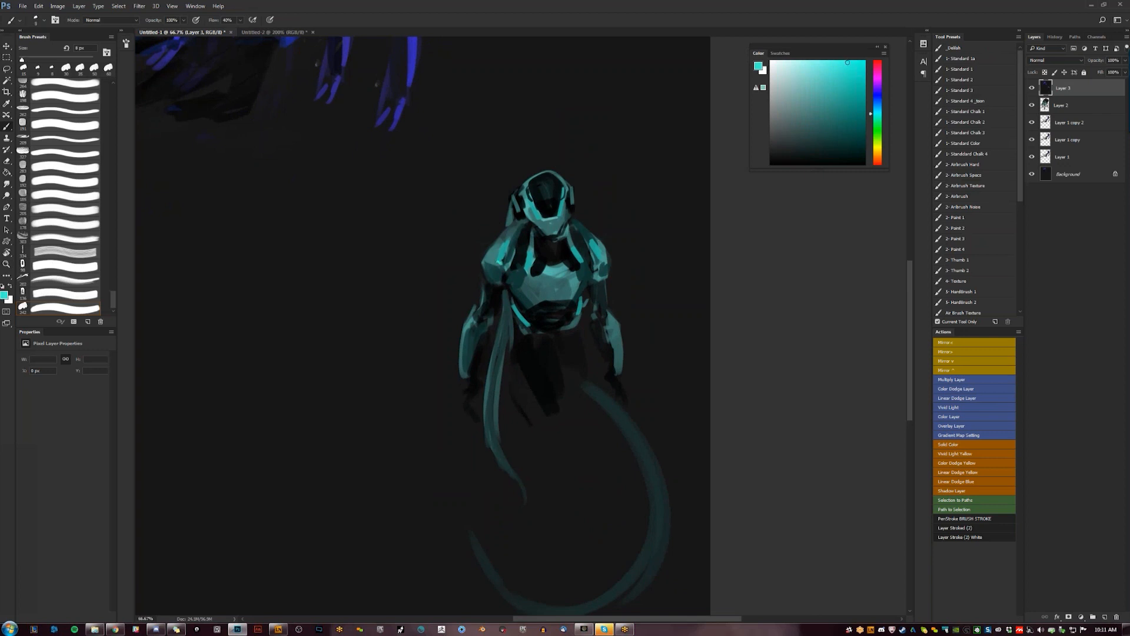
left_click_drag(521, 270, 533, 278)
Paint a light blue accent on the outer upper arm of the longer arm, undoing extra strokes
mouse_move(878, 115)
left_mouse_down()
mouse_move(878, 128)
mouse_move(877, 111)
left_mouse_up()
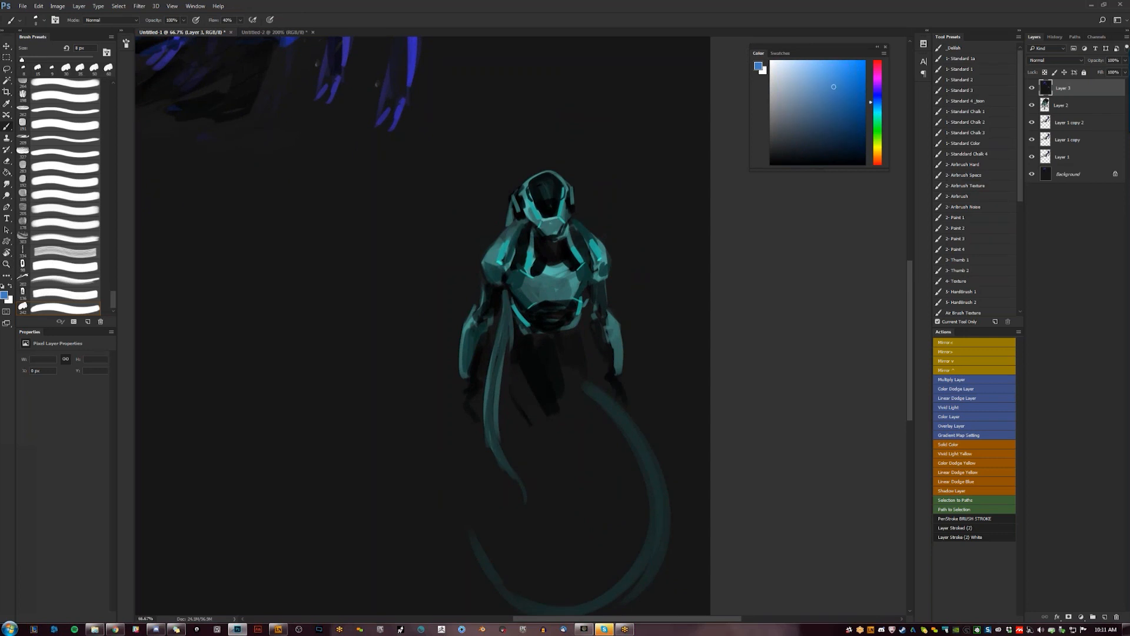
left_click(827, 75)
key("bracketright")
key("bracketright")
key("bracketright")
left_click_drag(484, 270, 490, 294)
key("ctrl+z")
mouse_move(490, 294)
left_mouse_down()
mouse_move(481, 270)
mouse_move(484, 299)
mouse_move(483, 268)
mouse_move(490, 294)
left_mouse_up()
key("ctrl+z")
key("d")
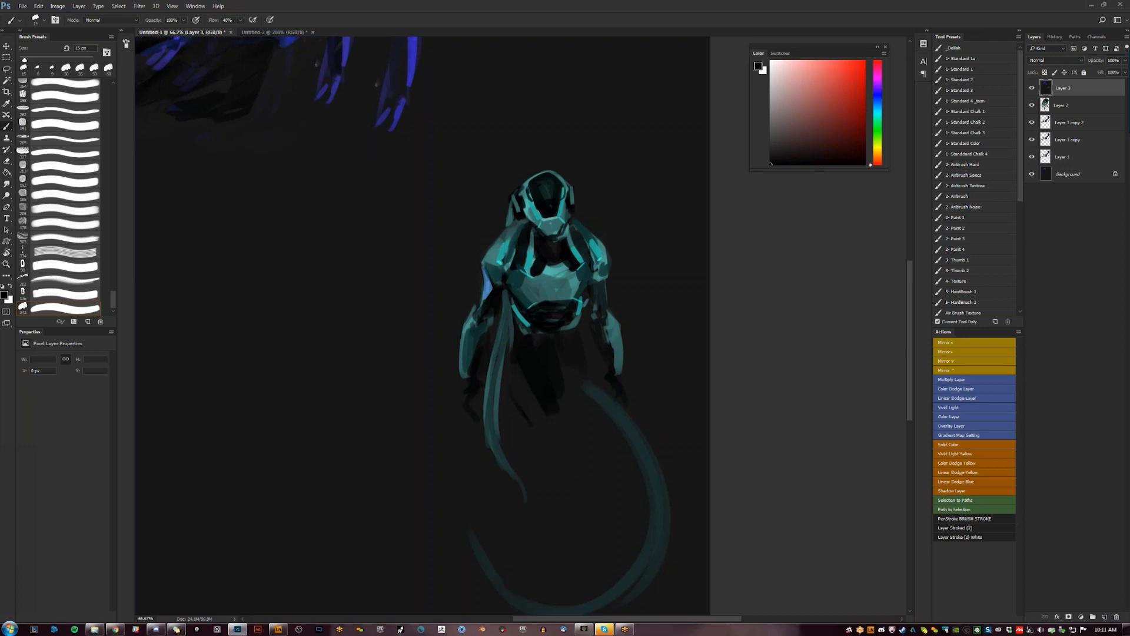
Add a matching blue accent to the opposite upper arm using the sampled blue and a finer brush
left_click(491, 284, "alt")
key("bracketleft")
key("bracketleft")
mouse_move(606, 290)
left_mouse_down()
mouse_move(606, 272)
mouse_move(605, 293)
left_mouse_up()
key("d")
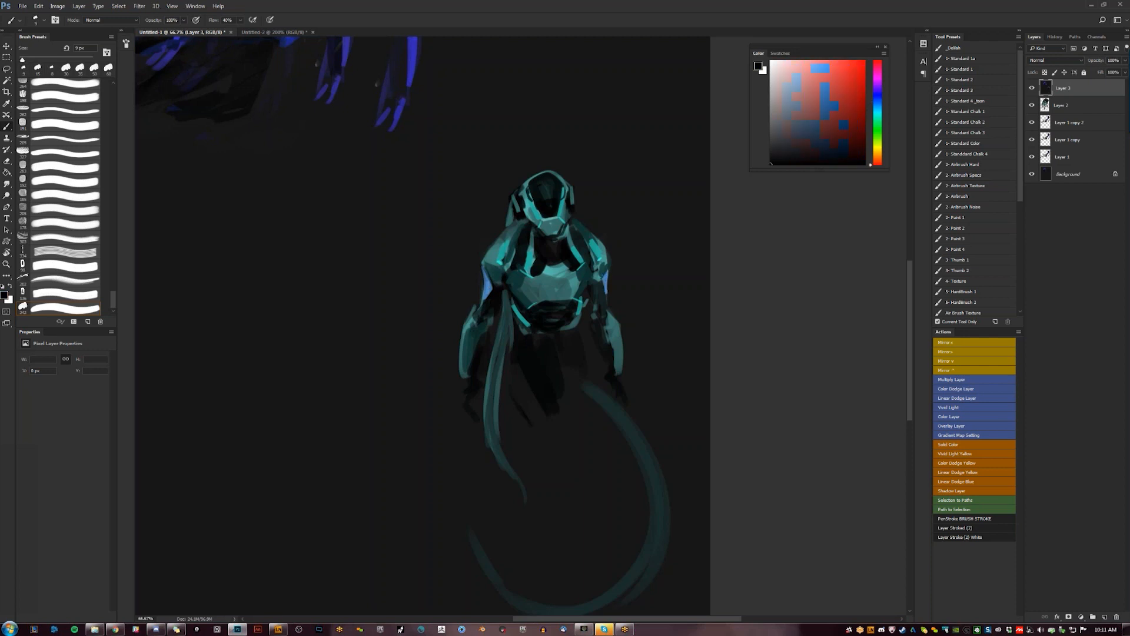
Cover the stray dark strokes beside the figure's waist and extend the dark legs downward with a 40 px brush
key("bracketright")
key("bracketright")
key("bracketright")
key("bracketright")
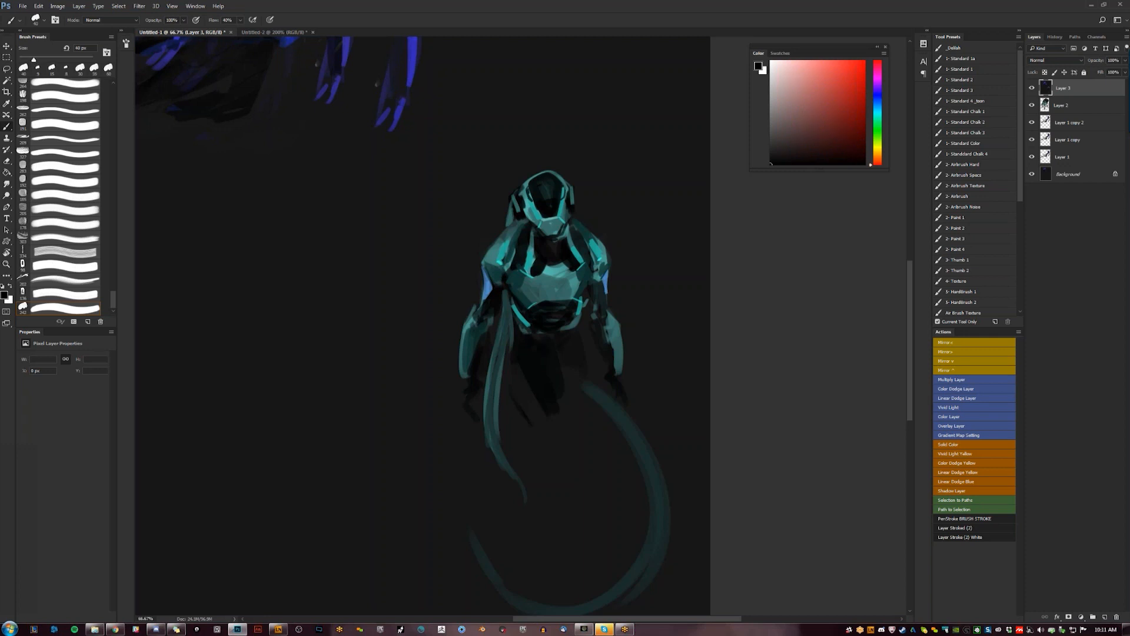
left_click(558, 411, "alt")
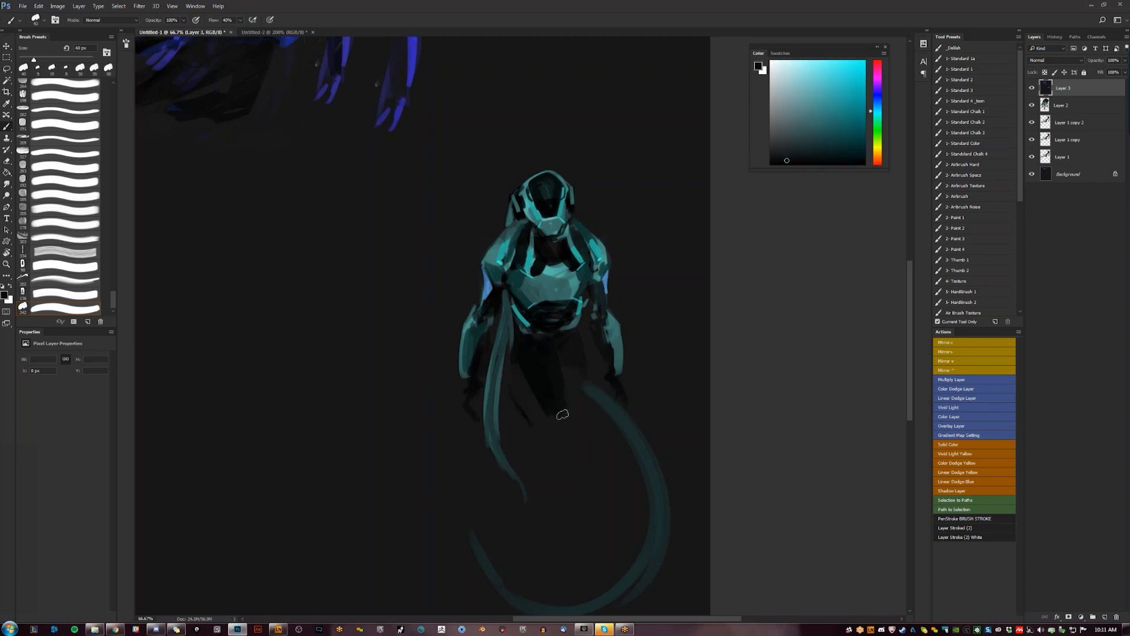
left_click(538, 424, "alt")
left_click_drag(526, 416, 511, 384)
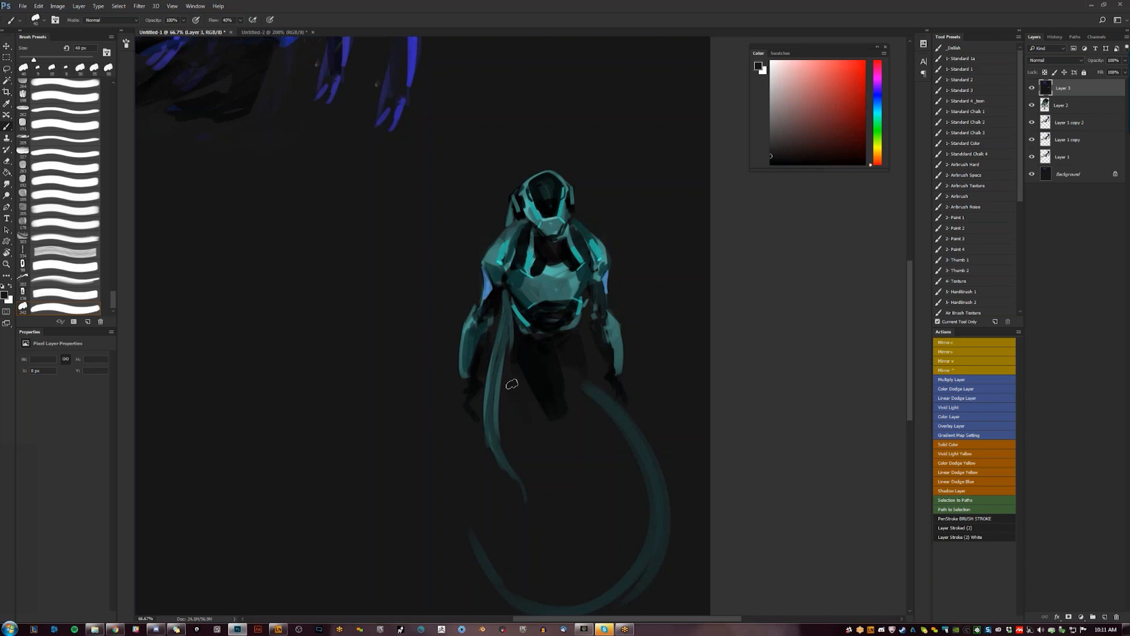
left_click(523, 362, "alt")
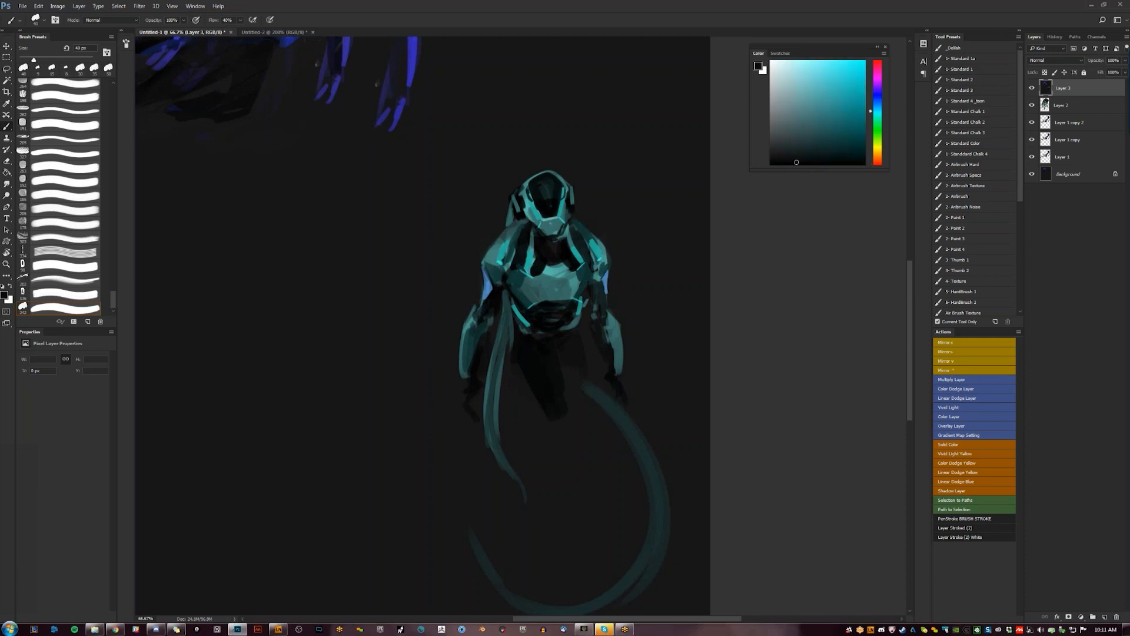
left_click_drag(541, 413, 563, 450)
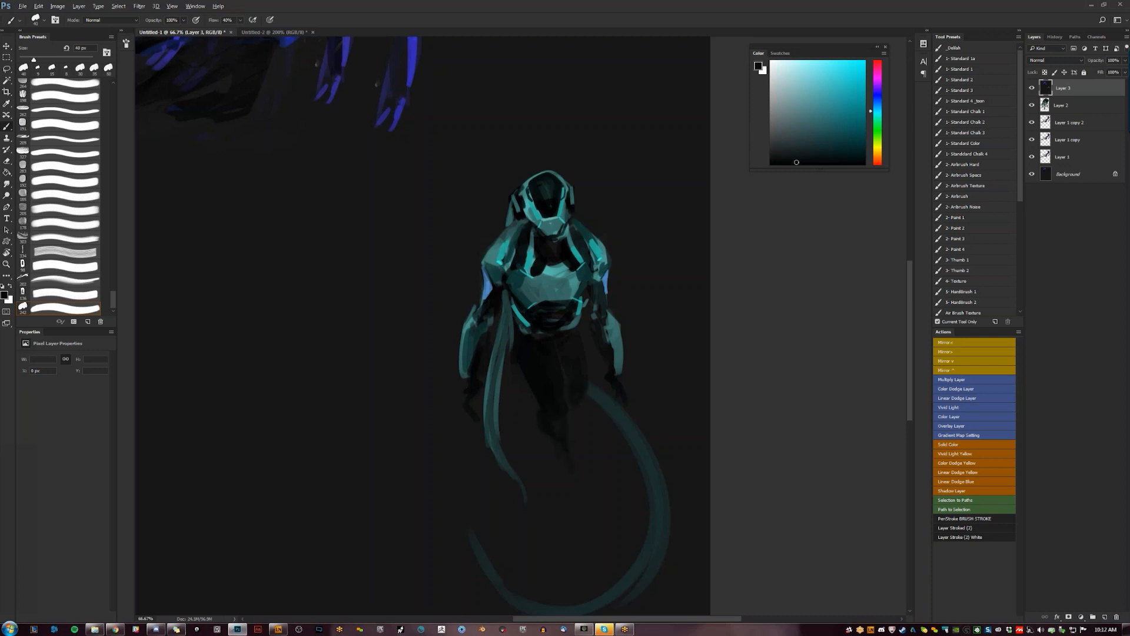
Paint a dark teal pointed plate across the waist directly below the chest armour, using sampled colours and a smaller brush
left_click(568, 308, "alt")
key("bracketleft")
left_click(568, 303, "alt")
left_click(547, 334, "alt")
mouse_move(538, 337)
left_mouse_down()
mouse_move(552, 348)
mouse_move(564, 340)
left_mouse_up()
key("bracketleft")
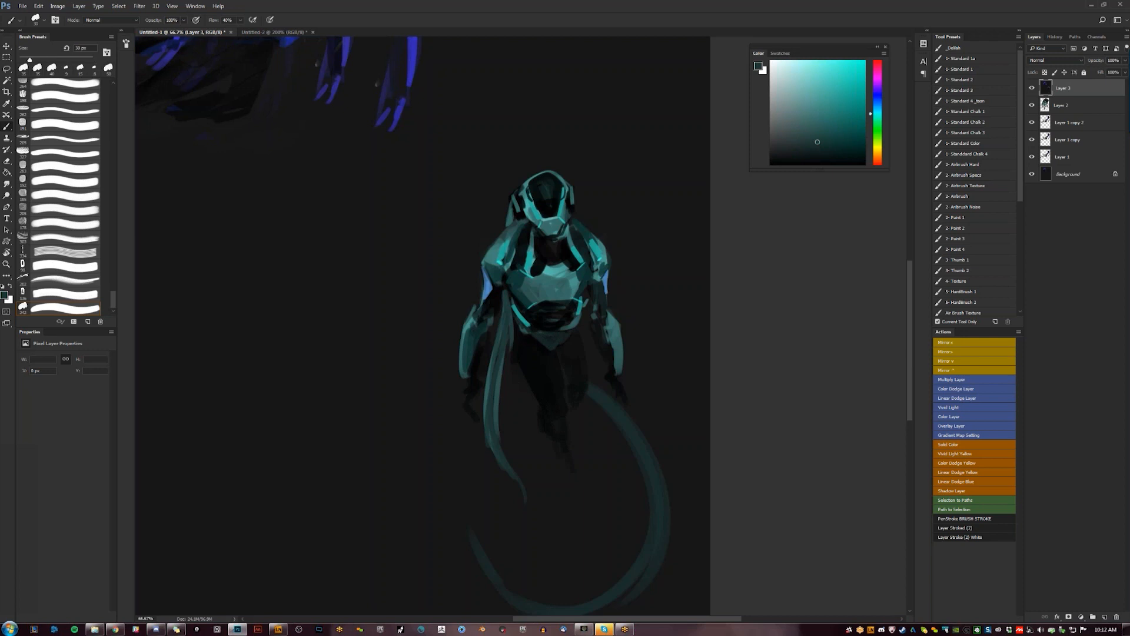
Paint a lighter teal highlight along the inner edge of the tail's lower curve, undoing the first attempts
key("z")
left_click(609, 337, "alt")
left_click(609, 337, "alt")
left_click(609, 337, "alt")
left_click(609, 334)
left_click(609, 334)
left_click(609, 333)
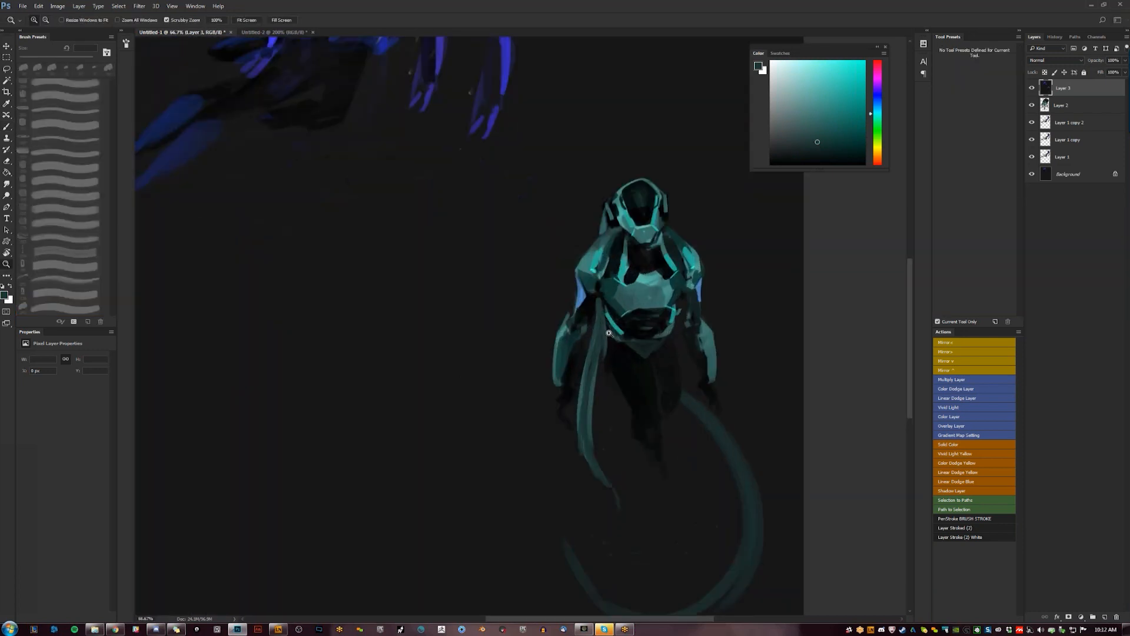
key("b")
left_click_drag(609, 333, 485, 256)
left_click(577, 183, "alt")
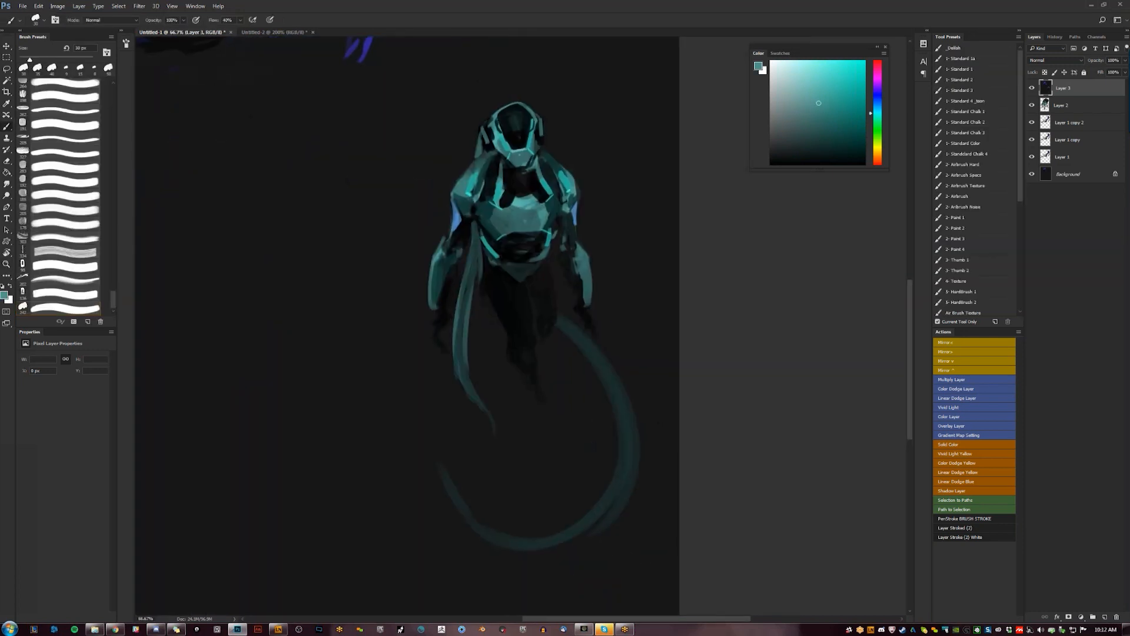
mouse_move(561, 317)
left_mouse_down()
mouse_move(622, 390)
mouse_move(626, 439)
mouse_move(579, 513)
left_mouse_up()
key("ctrl+z")
key("ctrl+z")
key("ctrl+z")
mouse_move(620, 435)
left_mouse_down()
mouse_move(558, 532)
mouse_move(617, 480)
mouse_move(597, 500)
left_mouse_up()
left_click_drag(615, 402, 621, 449)
Add dark strokes from beneath the helmet down the inner side of both shoulders with a finer brush
key("z")
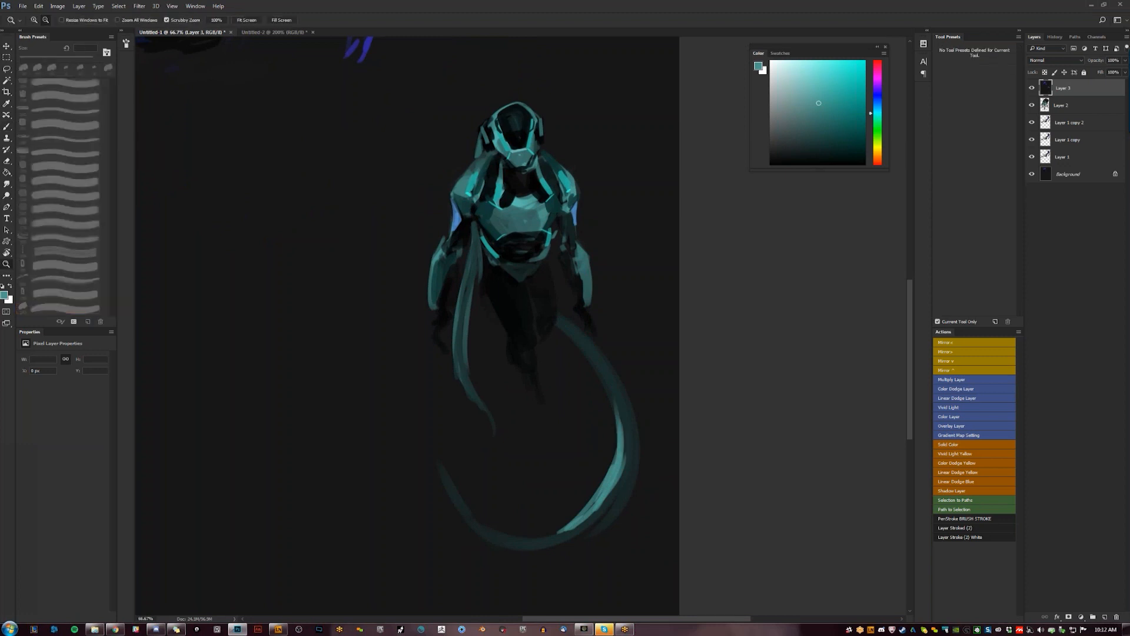
left_click(617, 443, "alt")
left_click(618, 443, "alt")
left_click(622, 405)
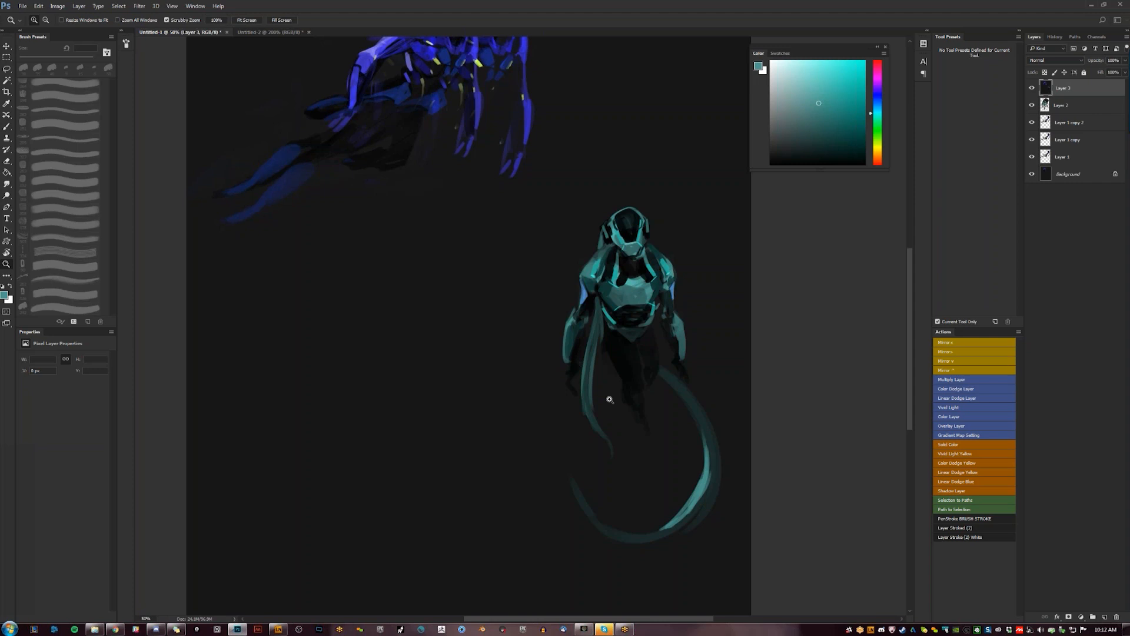
left_click_drag(574, 316, 555, 334)
left_click(598, 299)
left_click(598, 299)
key("b")
key("d")
key("bracketleft")
key("bracketleft")
key("bracketleft")
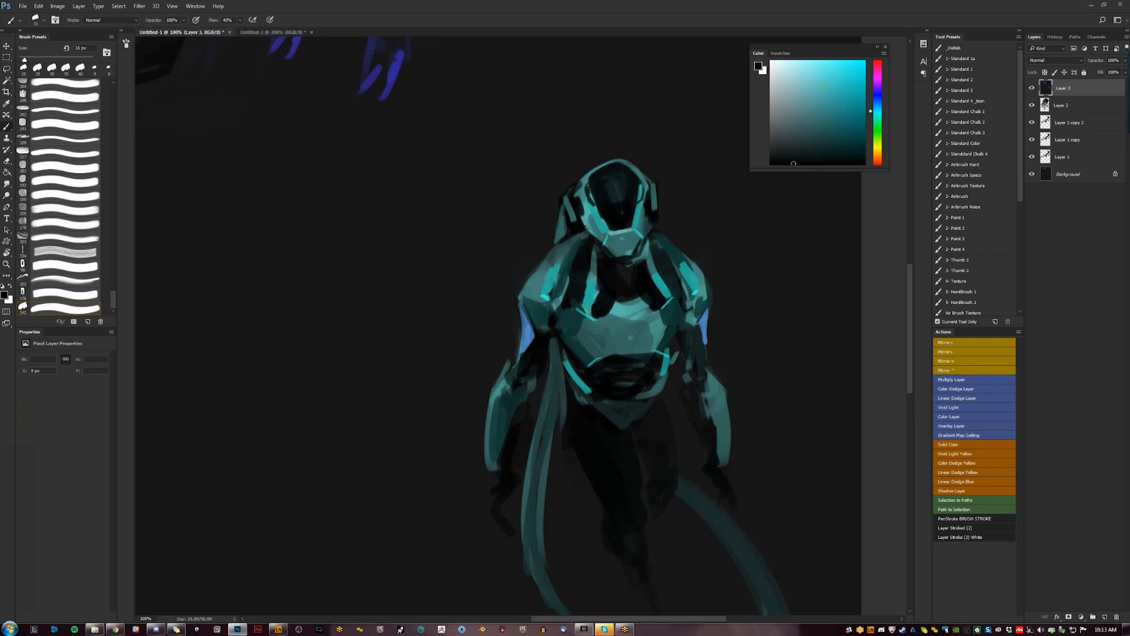
left_click_drag(582, 243, 564, 299)
left_click_drag(657, 239, 689, 289)
Refine the collar and neck area beneath the helmet using black and a sampled dark teal
key("ctrl+alt+space")
left_click(677, 283, "ctrl+alt")
left_click(648, 329, "ctrl+alt")
left_click(648, 330, "ctrl+alt")
left_click(668, 339, "ctrl")
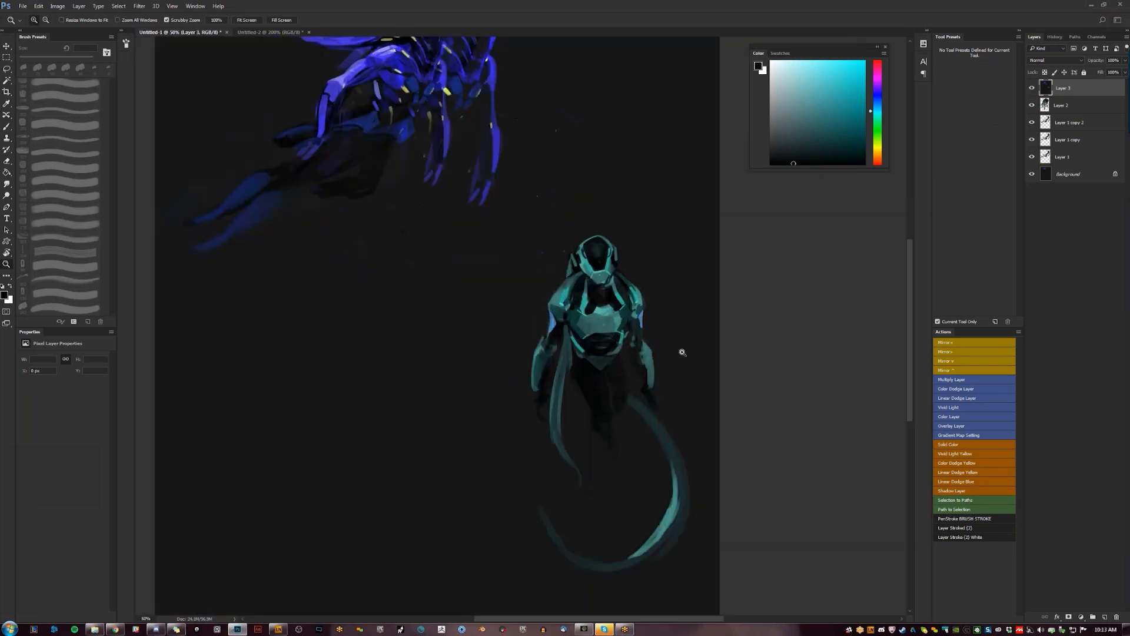
left_click(678, 349, "ctrl")
left_click_drag(678, 349, 700, 364)
key("d")
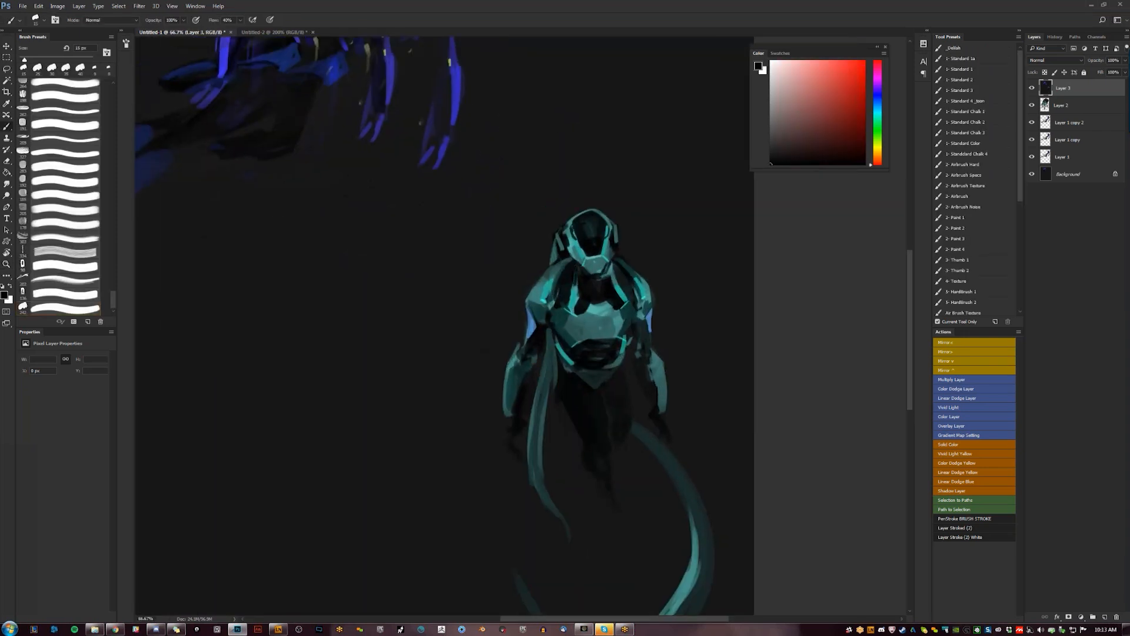
left_click(577, 272, "alt")
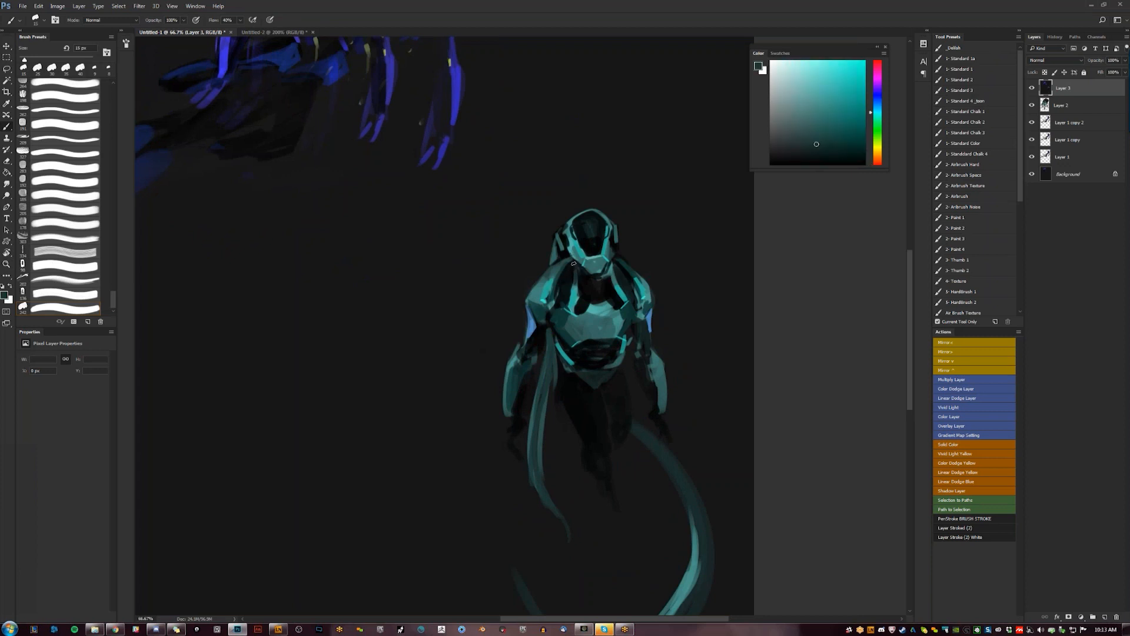
key("d")
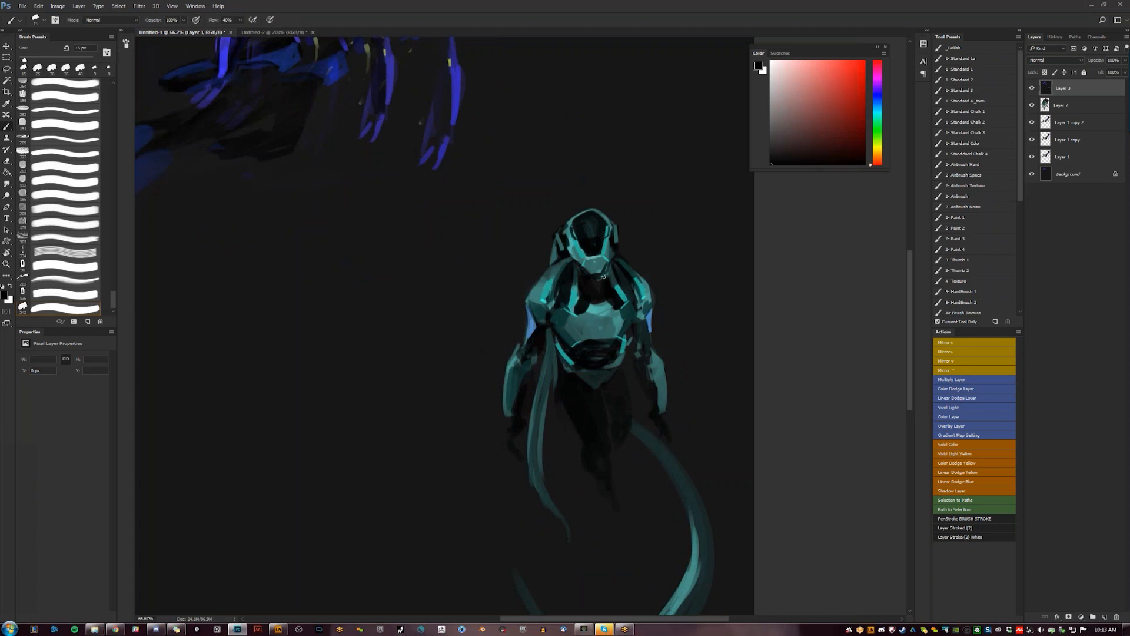
key("z")
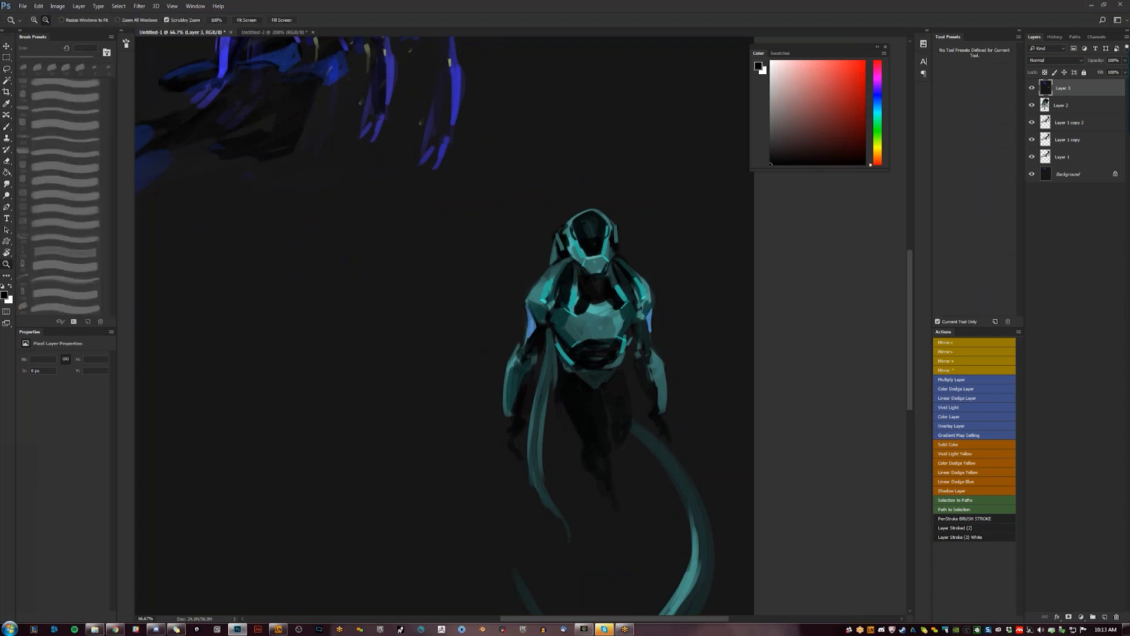
left_click(624, 388, "alt")
left_click(624, 389, "alt")
left_click(635, 378)
key("b")
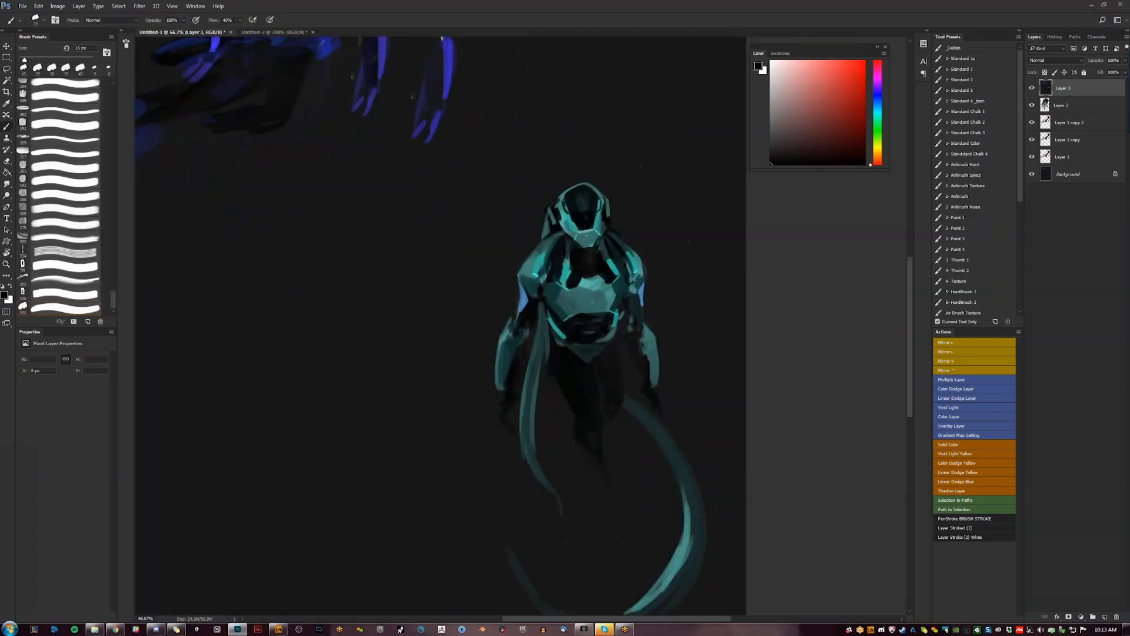
key("]")
key("]")
key("]")
key("]")
key("]")
left_click(588, 350, "alt")
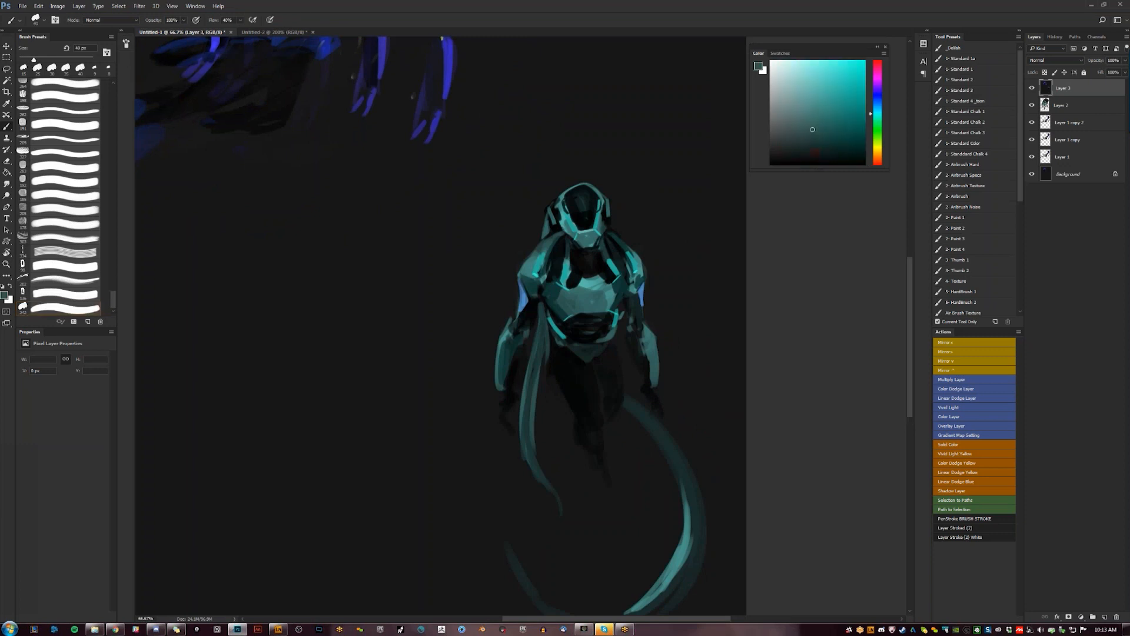
key("d")
key("bracketleft")
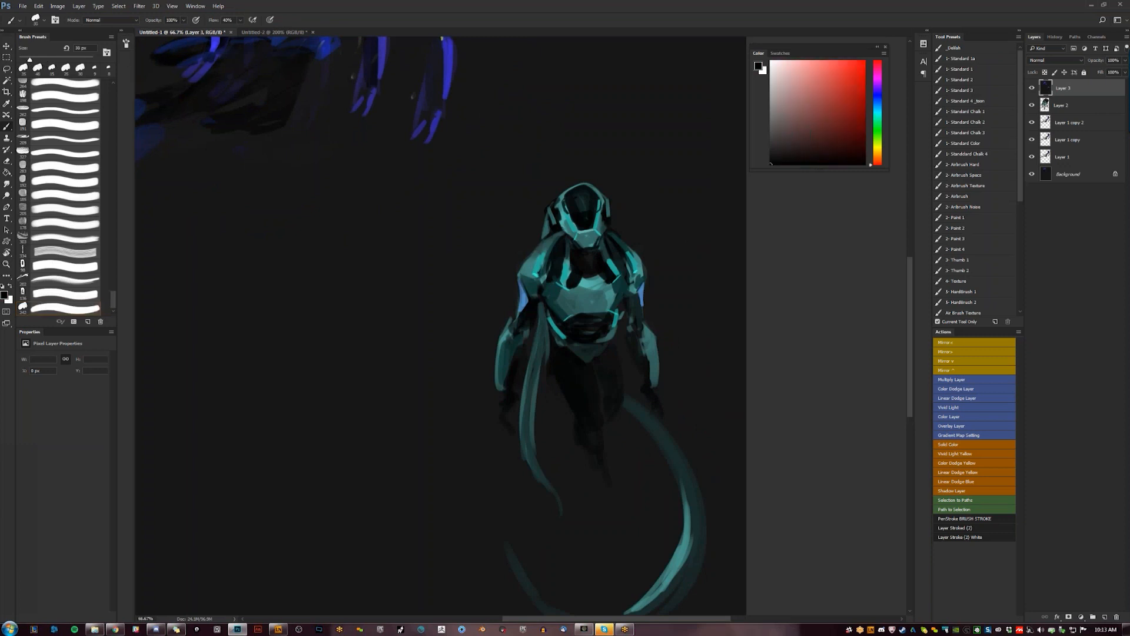
key("bracketleft")
Paint a dark teal armour plate on the figure's thigh below the waist plate with a 40 px brush
key("z")
left_click(612, 294, "alt")
left_click(612, 294, "alt")
left_click(612, 295, "alt")
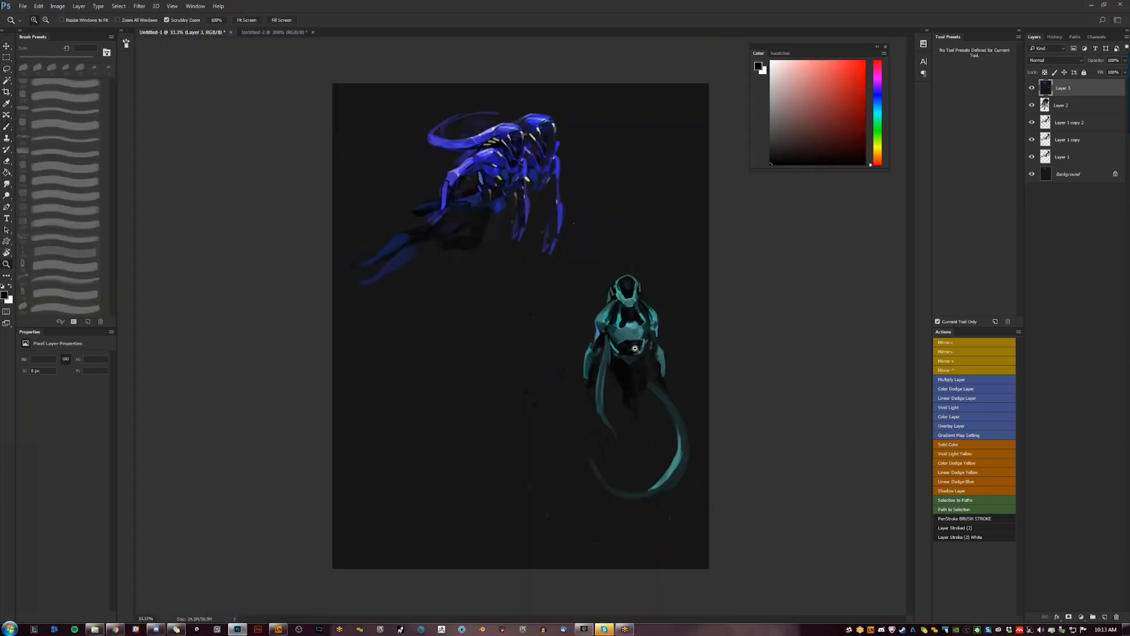
left_click(618, 315)
left_click(618, 315)
left_click(613, 315)
mouse_move(633, 420)
left_mouse_down()
mouse_move(567, 338)
mouse_move(595, 362)
left_mouse_up()
key("b")
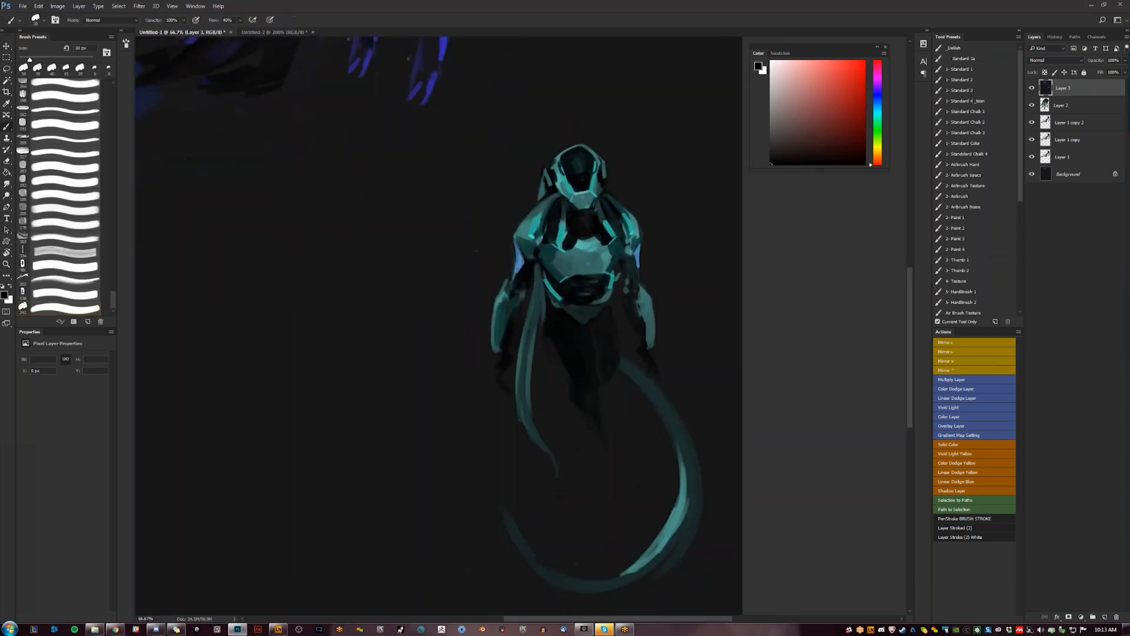
left_click(586, 309, "alt")
key("bracketright")
key("bracketright")
left_click_drag(560, 318, 588, 368)
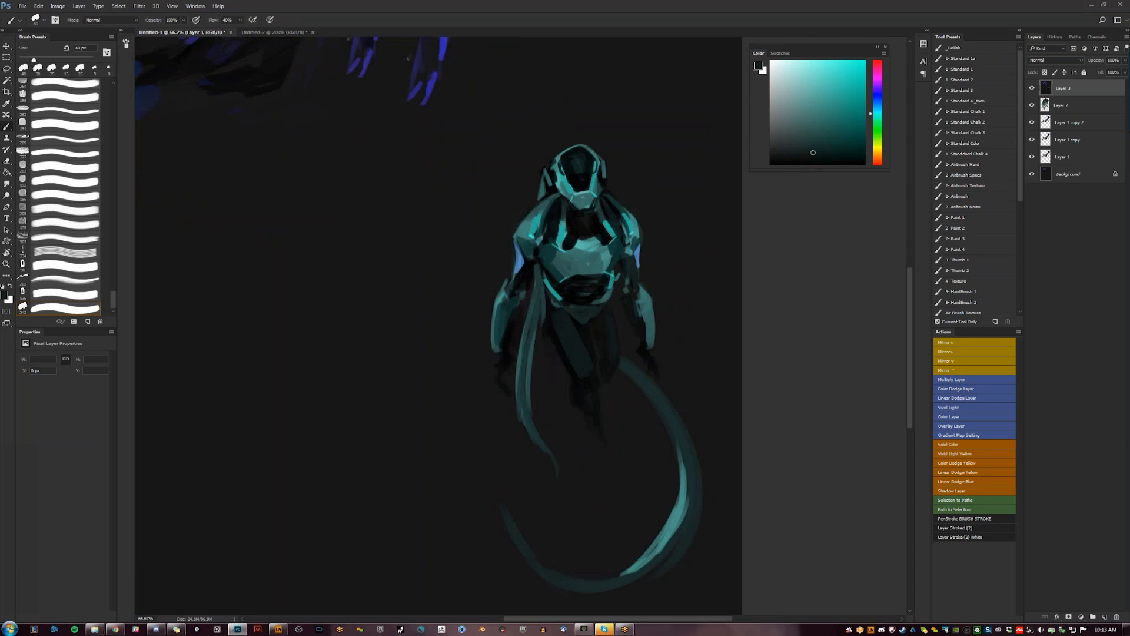
Paint brighter teal highlights along the lower part of the long hanging strand beside the body
key("z")
left_click(619, 416, "alt")
left_click(618, 419, "alt")
left_click(617, 428, "alt")
left_click(618, 433)
left_click(620, 437)
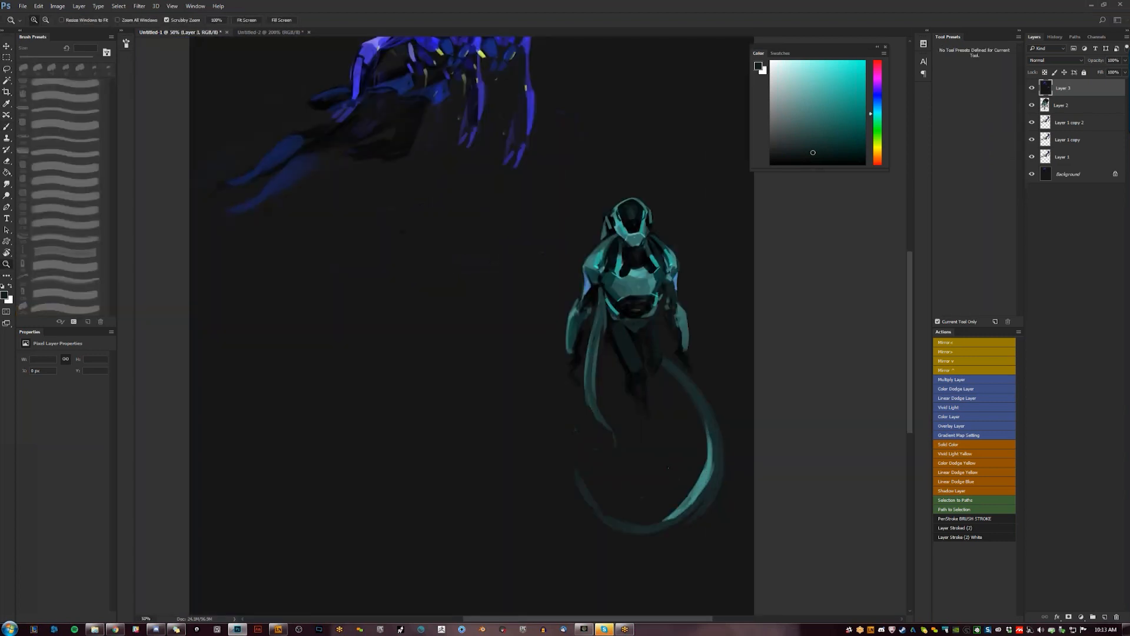
left_click_drag(620, 437, 582, 492)
key("b")
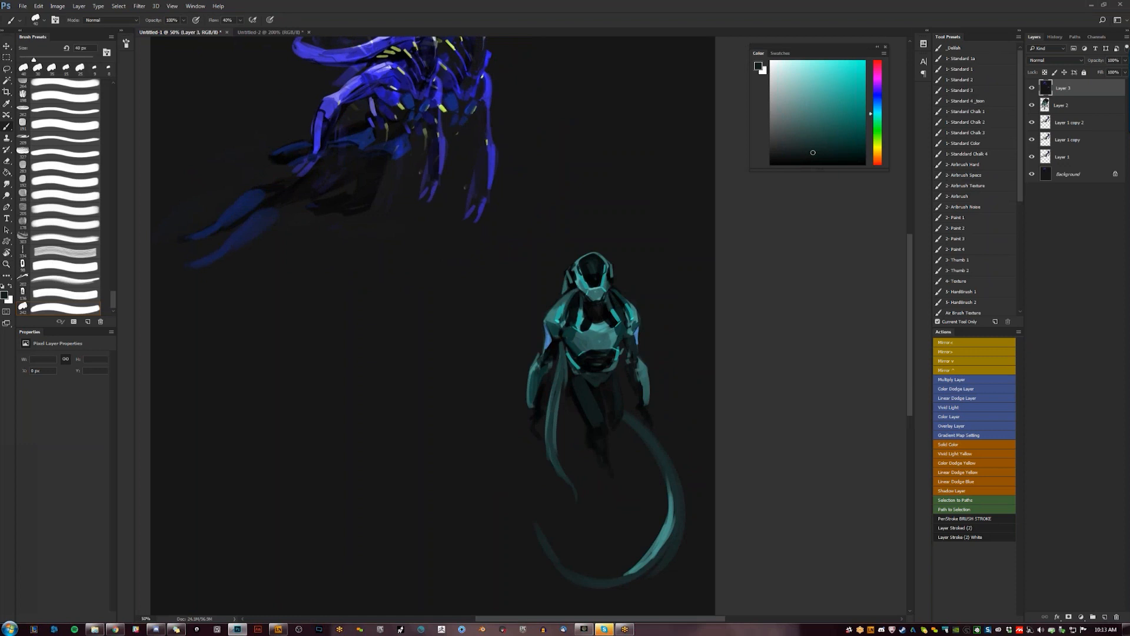
key("z")
left_click(592, 368)
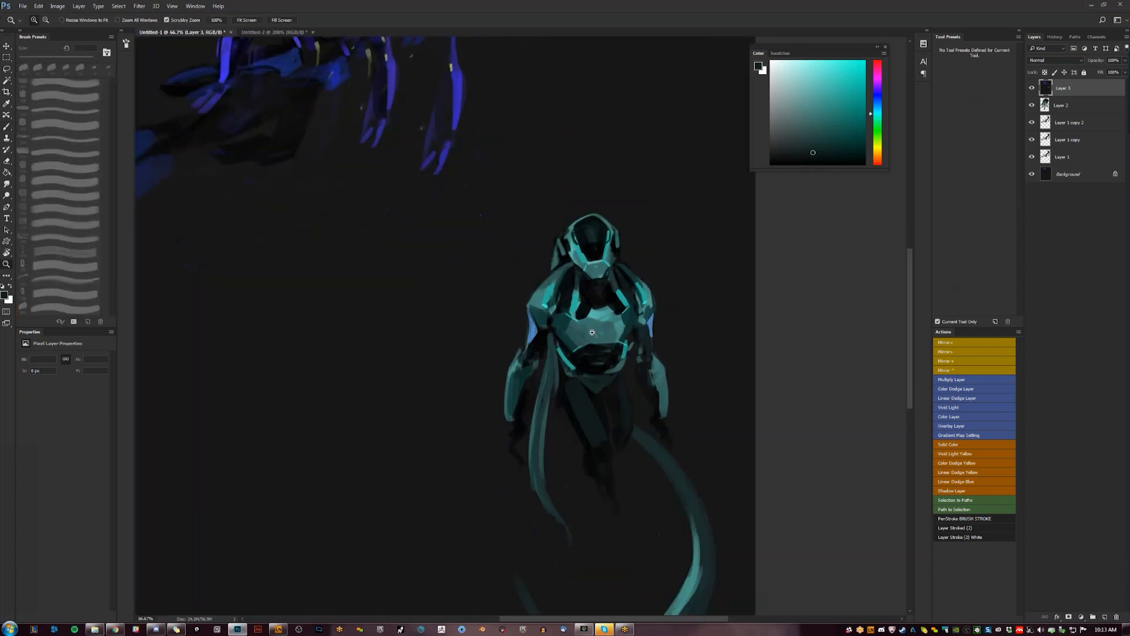
key("b")
left_click(592, 333, "alt")
mouse_move(538, 445)
left_mouse_down()
mouse_move(539, 486)
mouse_move(538, 466)
left_mouse_up()
mouse_move(540, 425)
left_mouse_down()
mouse_move(538, 479)
mouse_move(564, 520)
mouse_move(537, 460)
left_mouse_up()
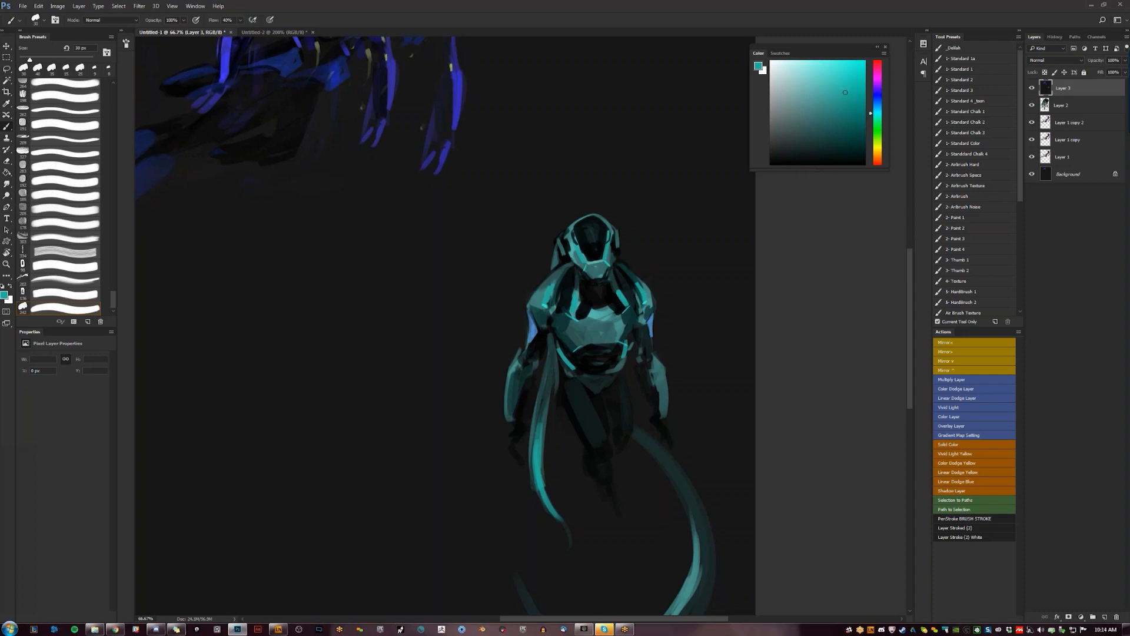
Switch to Chrome, search for vitaly bulgarov and open the Art of Vitaly Bulgarov website
left_click(116, 629)
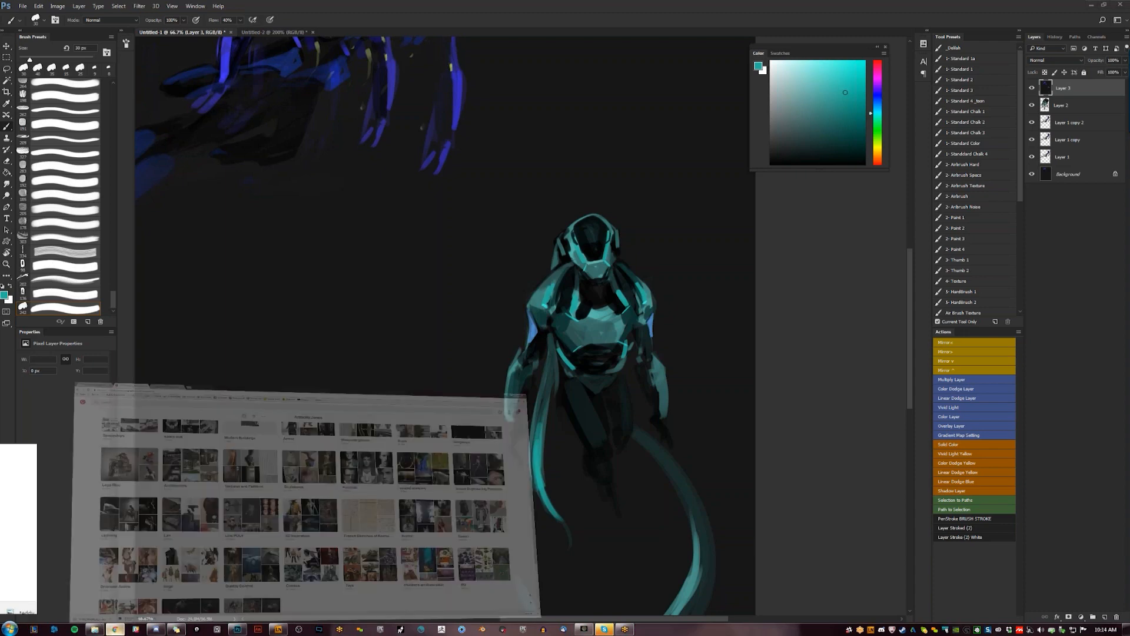
left_click(240, 9)
left_click(229, 22)
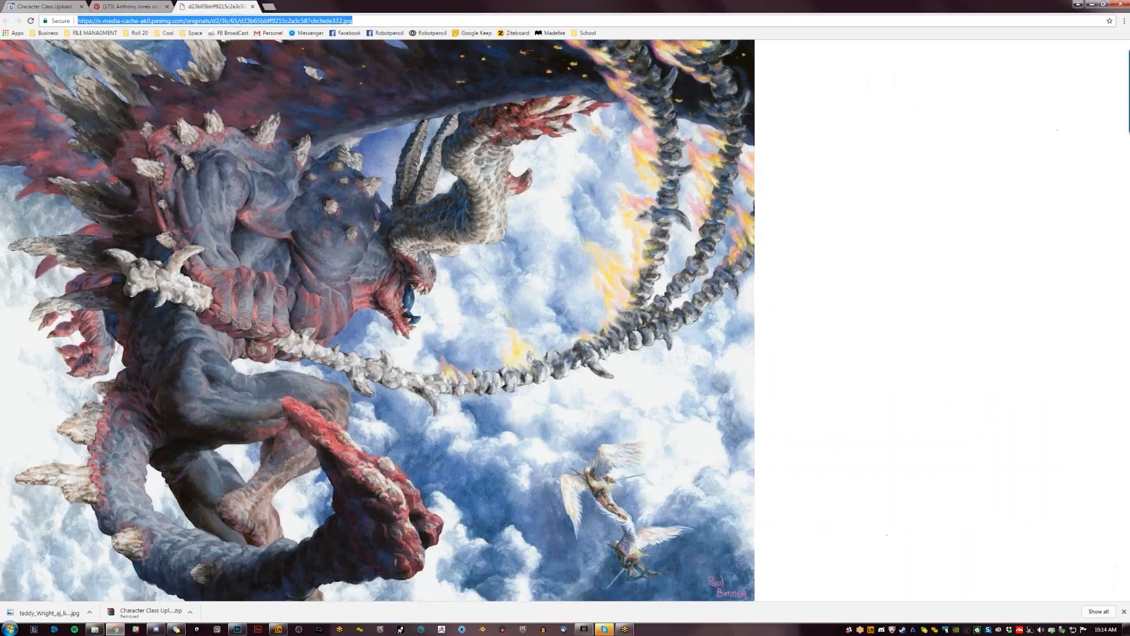
type("vitaly")
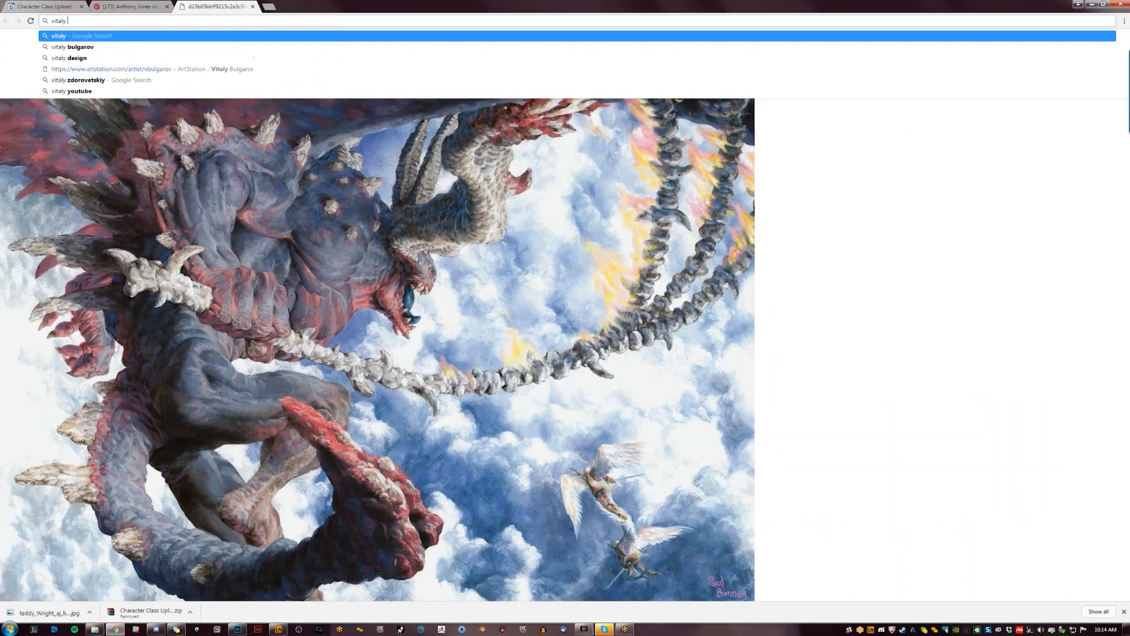
left_click(72, 47)
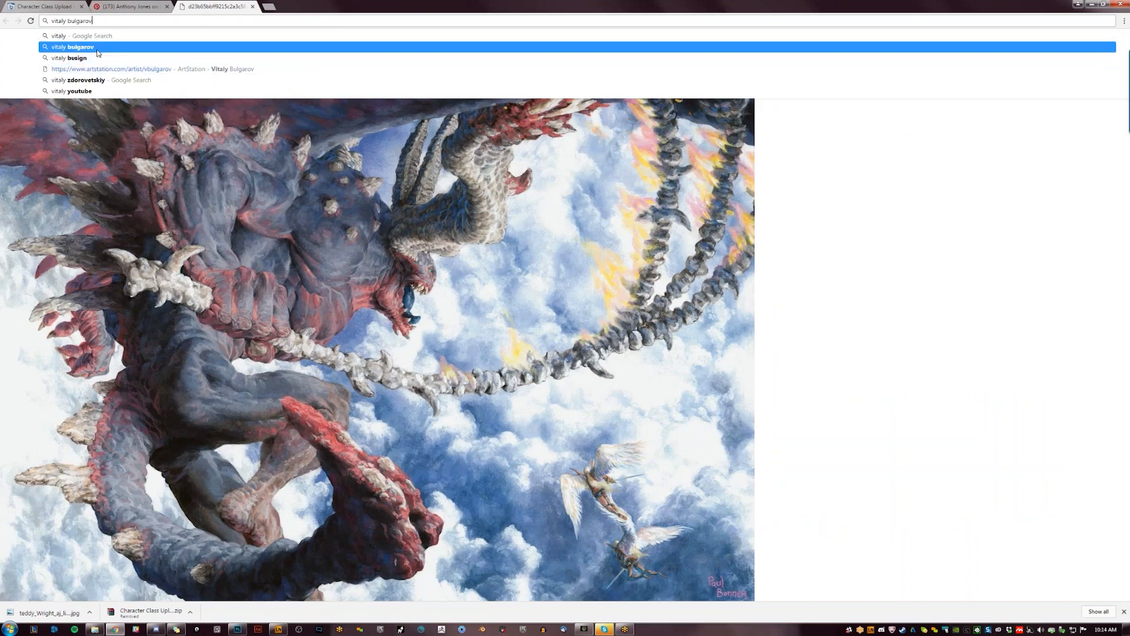
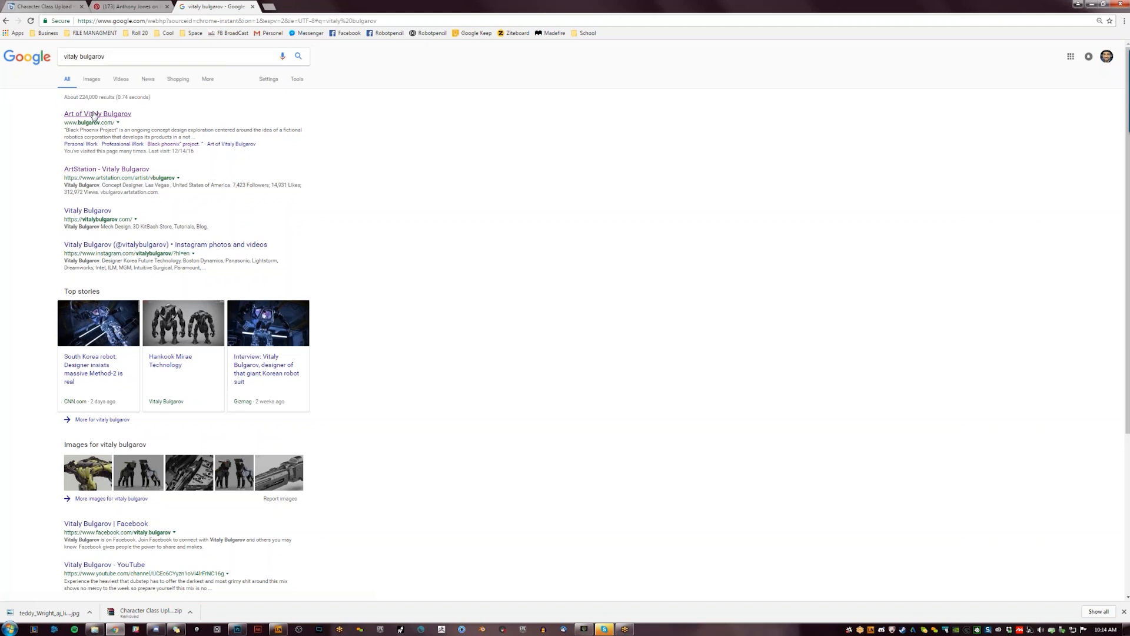
left_click(93, 114)
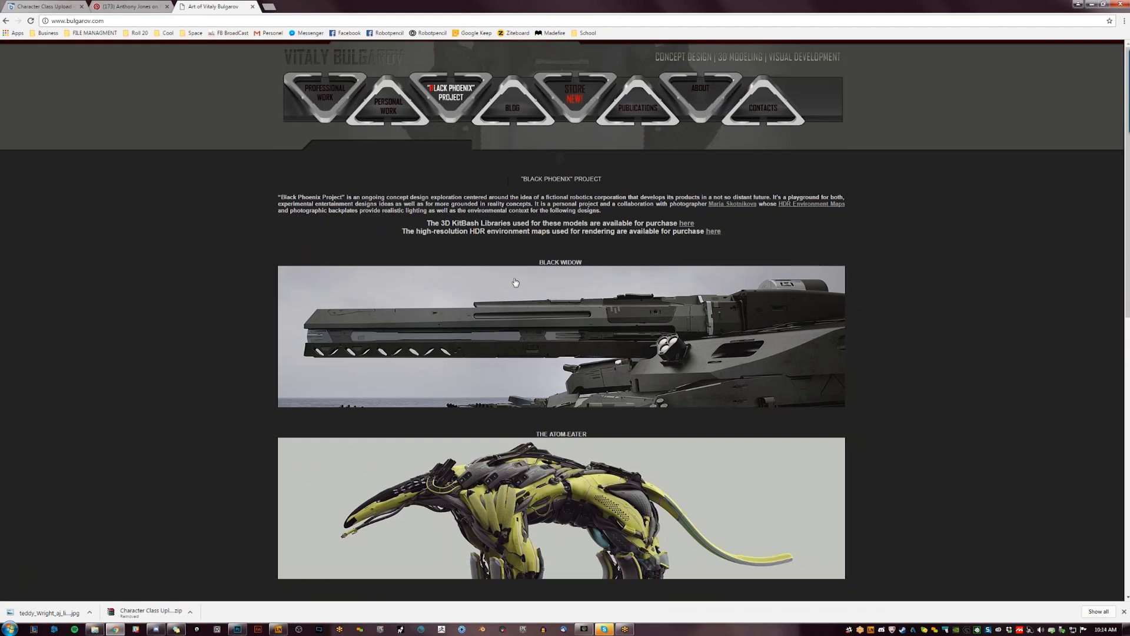
Open the Black Widow tank project and examine the design of its full assembly render
scroll(516, 283, "down", 1)
left_click(516, 283)
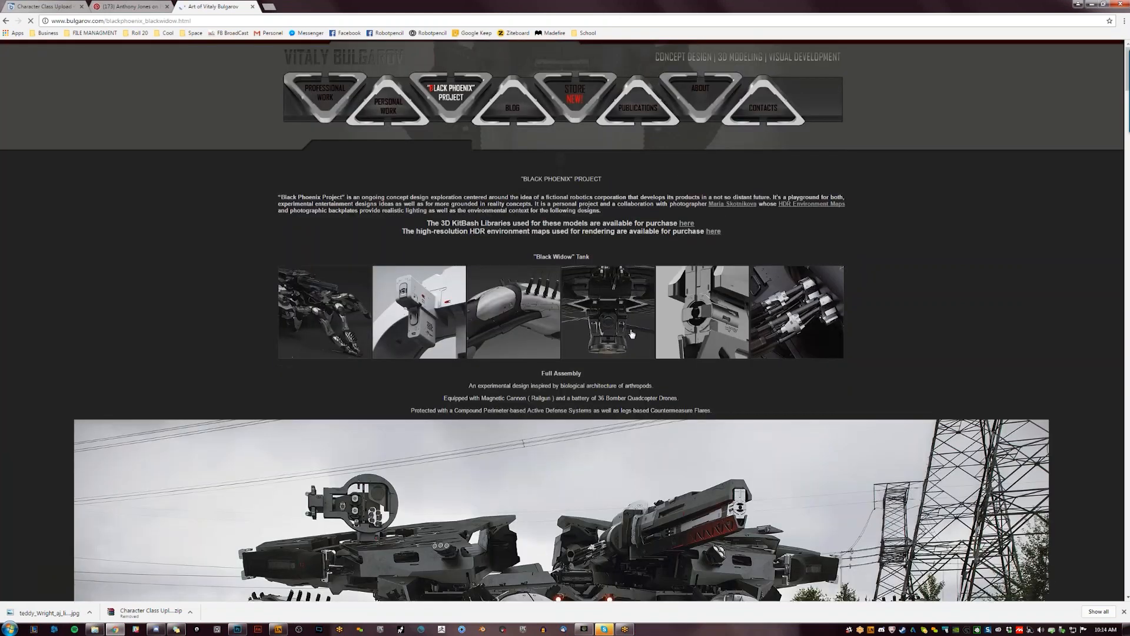
scroll(631, 334, "down", 5)
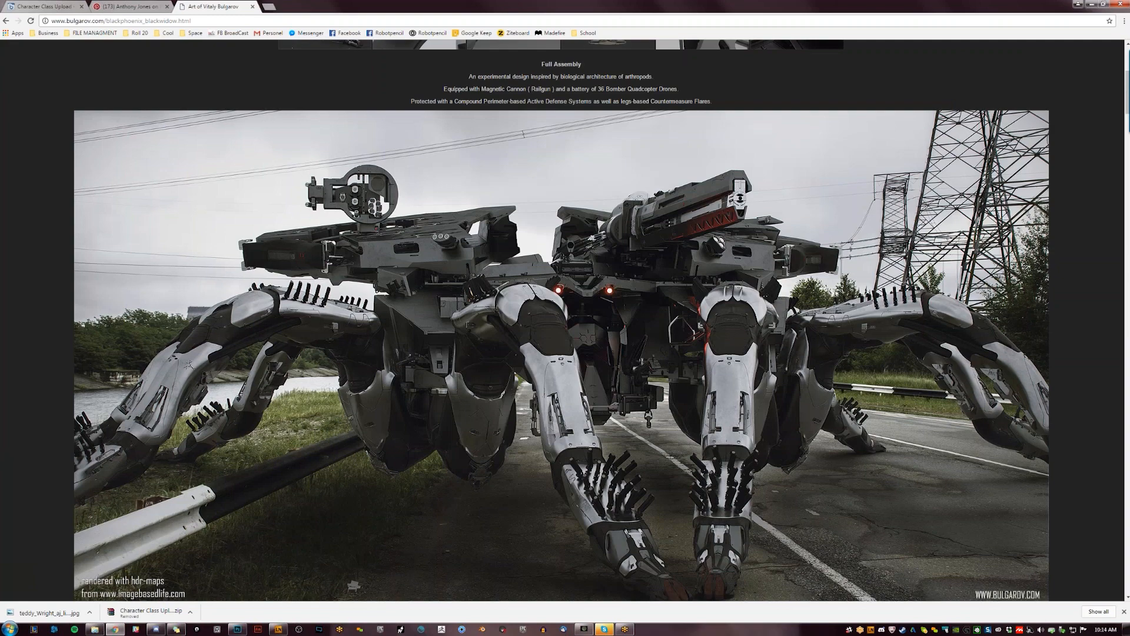
scroll(632, 329, "down", 1)
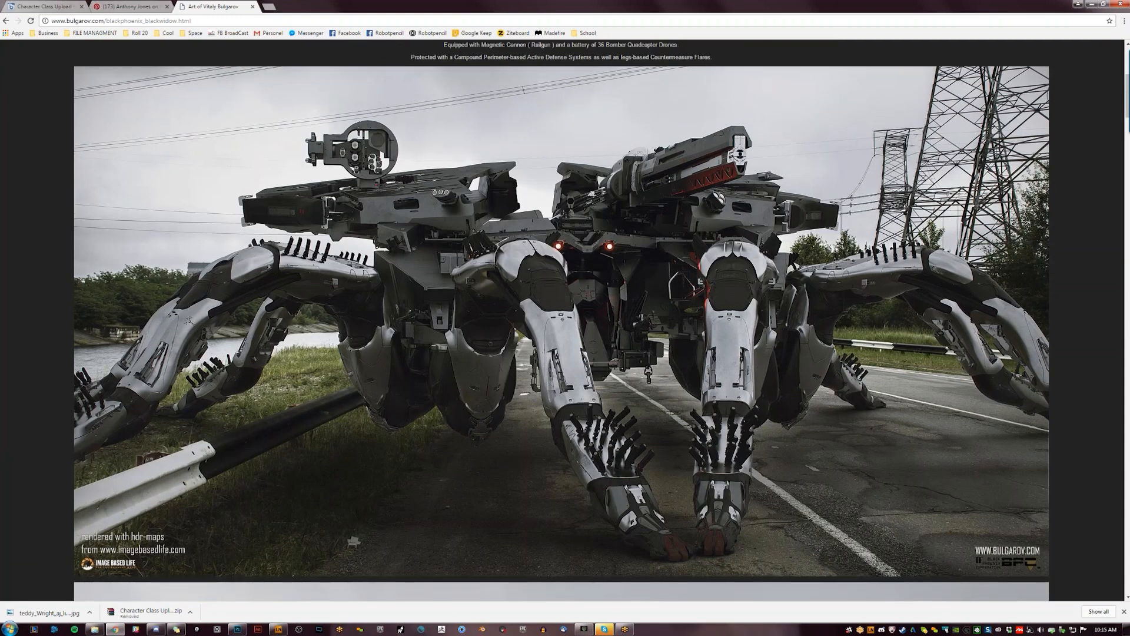
Examine the Black Widow tank's outdoor renders, cannon close-ups and grey model views further down the project page
scroll(632, 328, "up", 1)
scroll(631, 328, "down", 1)
scroll(632, 328, "down", 9)
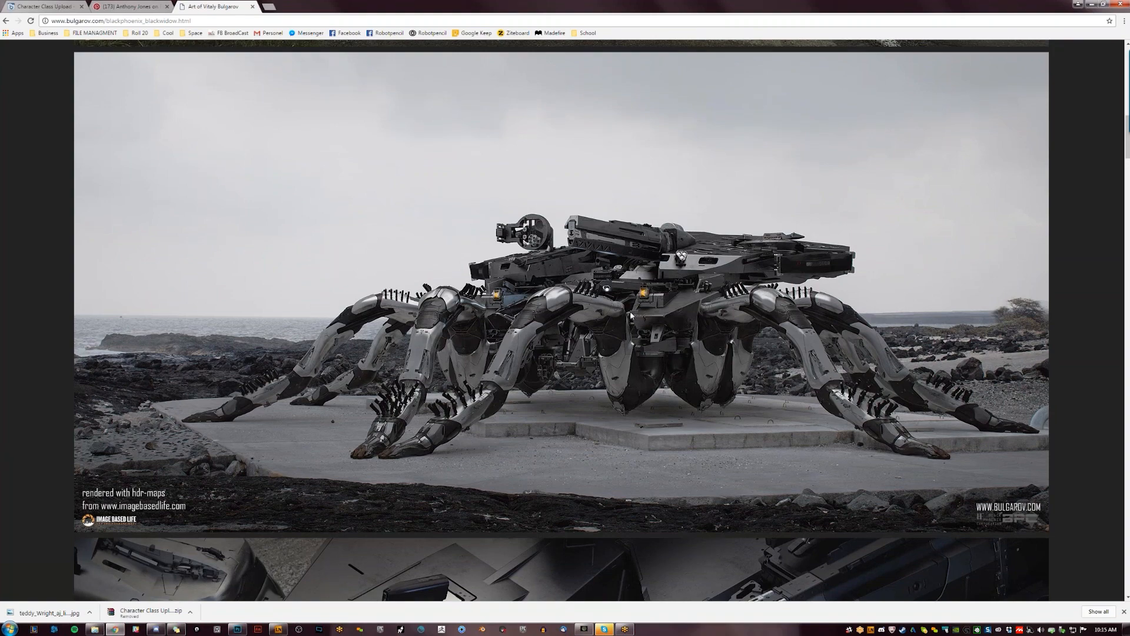
scroll(633, 316, "down", 5)
scroll(630, 315, "down", 3)
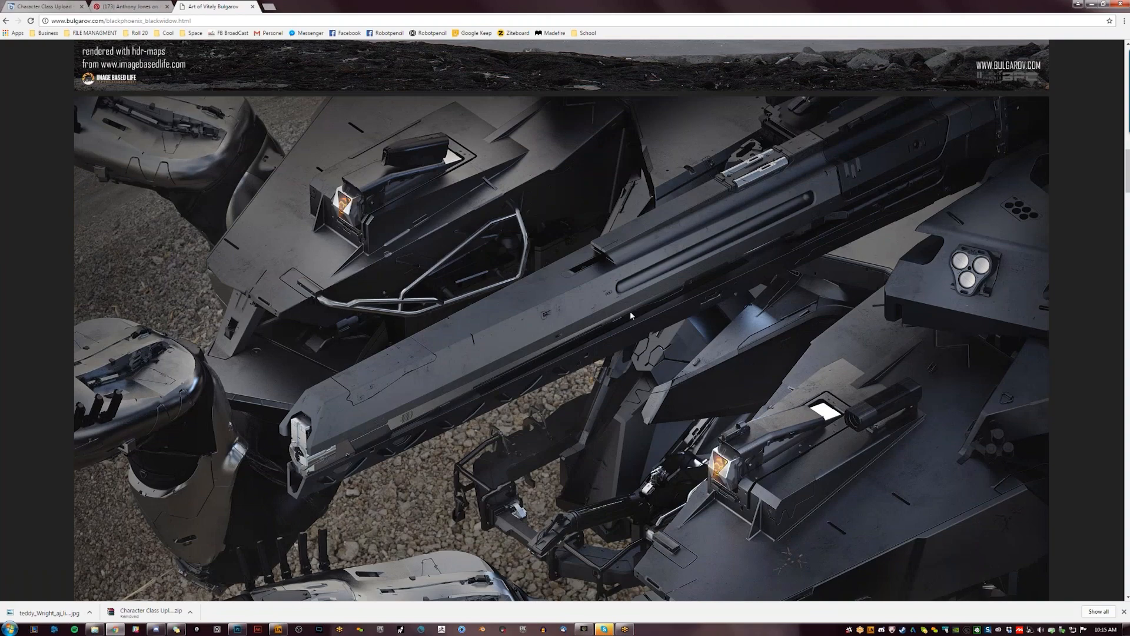
scroll(631, 309, "up", 15)
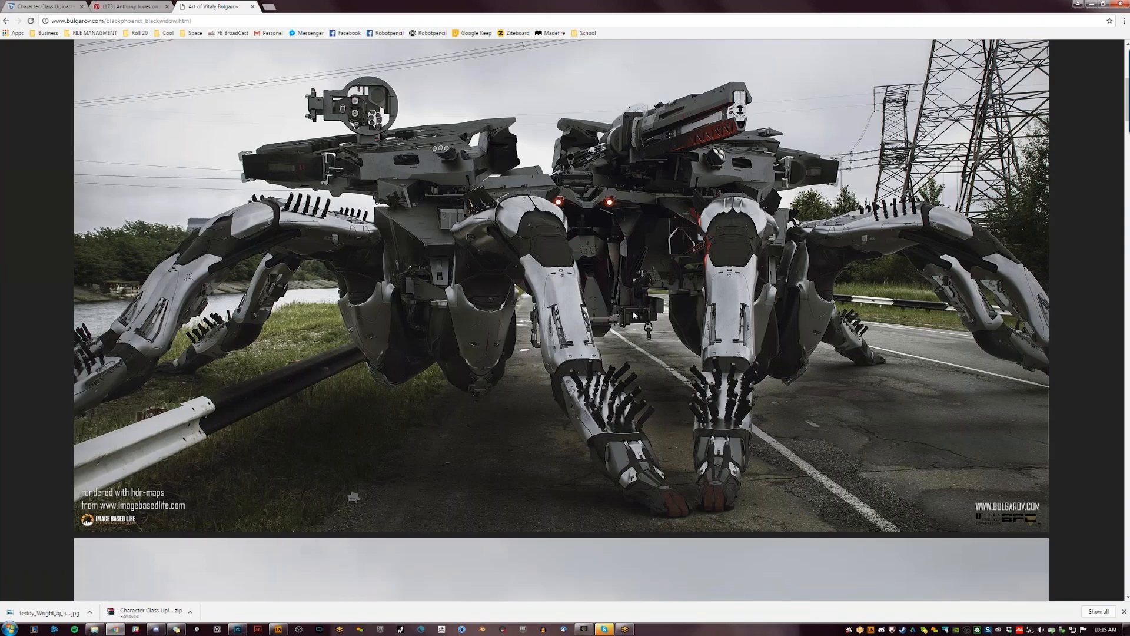
scroll(633, 314, "down", 18)
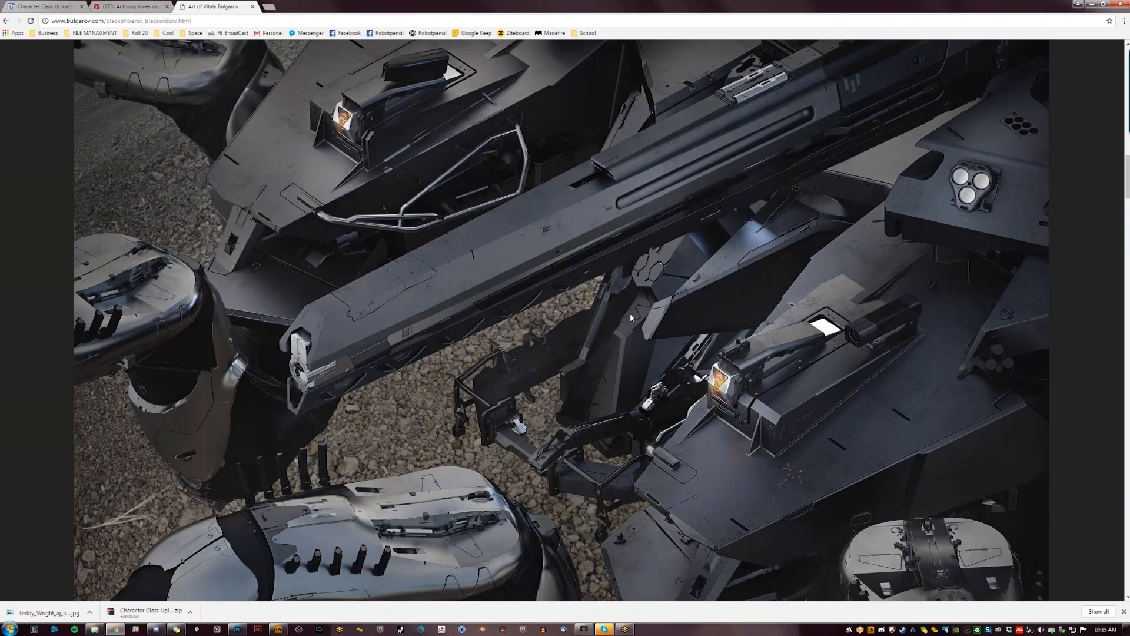
scroll(631, 317, "down", 12)
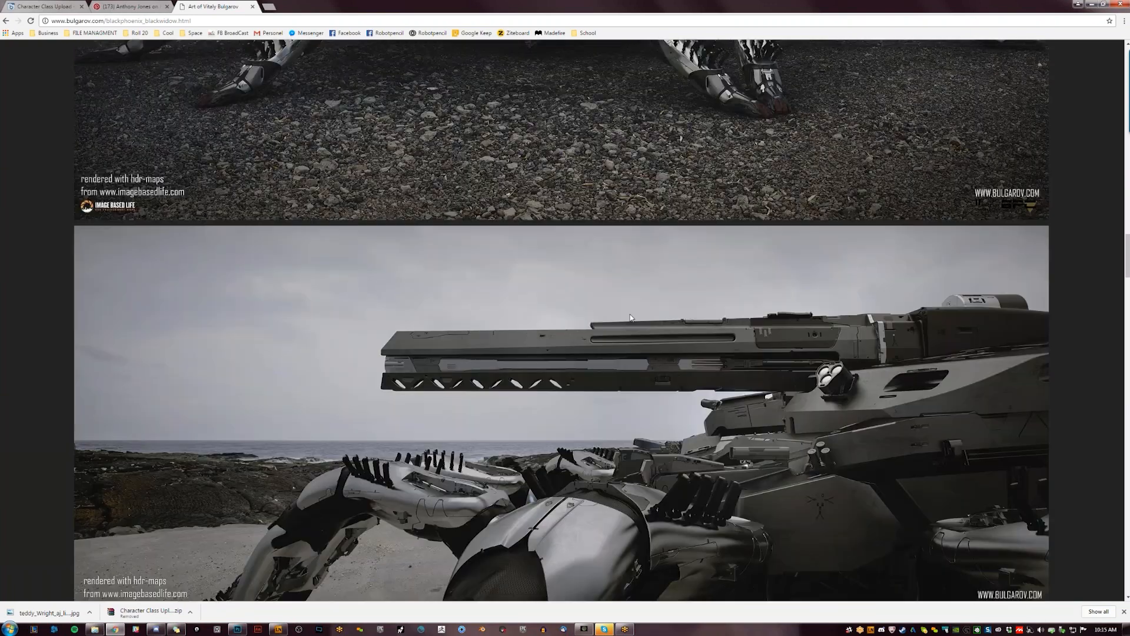
scroll(630, 318, "down", 5)
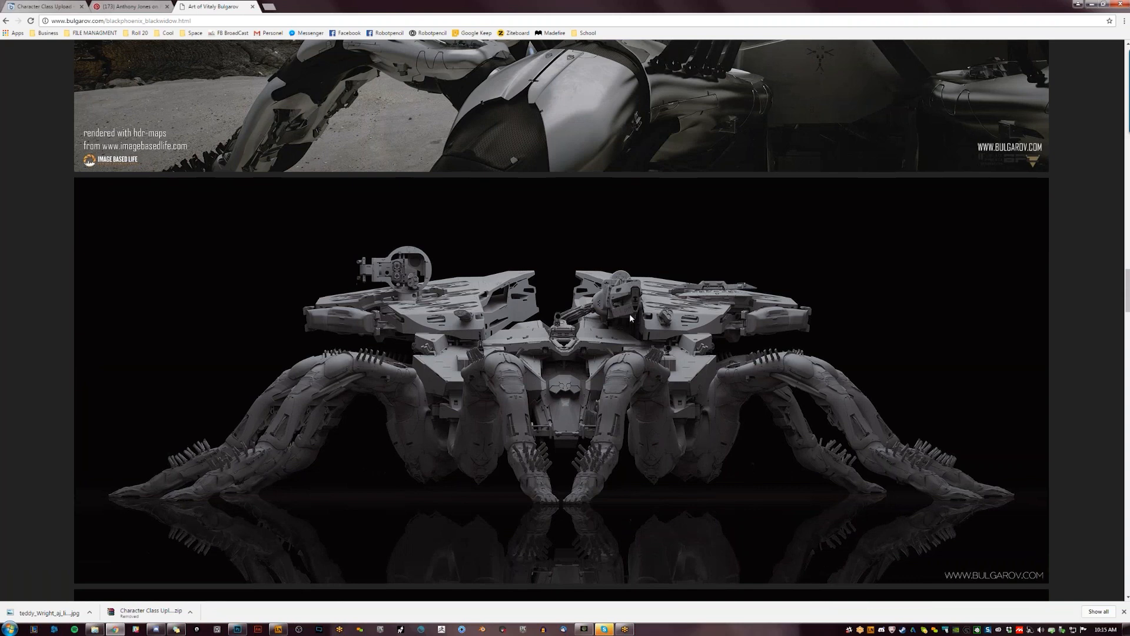
scroll(630, 318, "down", 7)
scroll(630, 313, "down", 1)
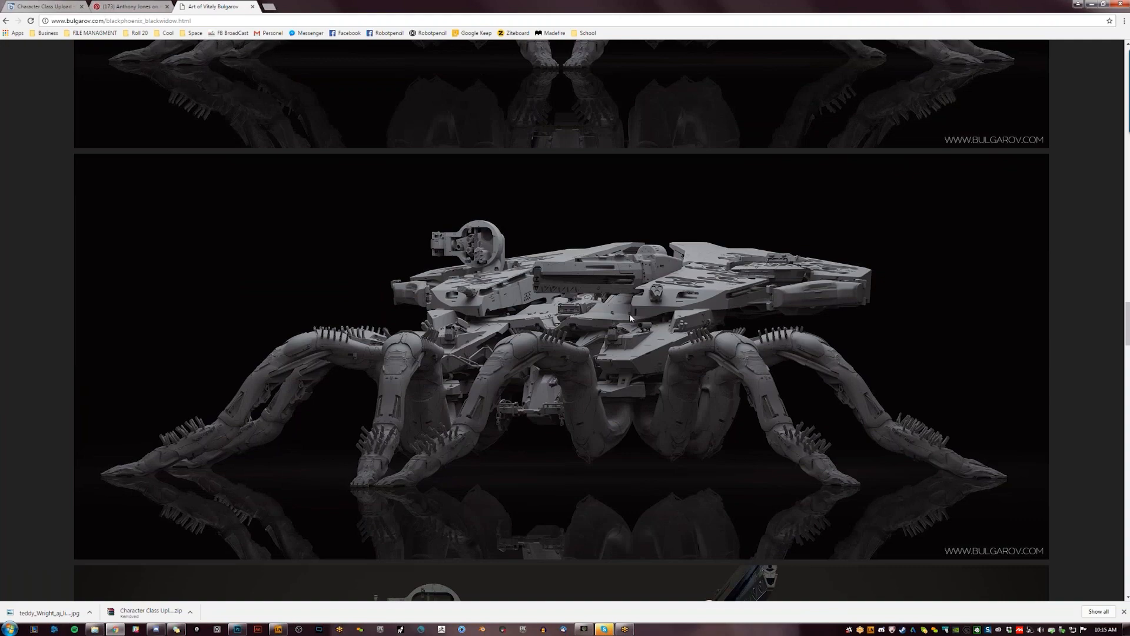
Review the Black Widow renders back up to the Full Assembly image and study its leg and body design
scroll(629, 313, "up", 5)
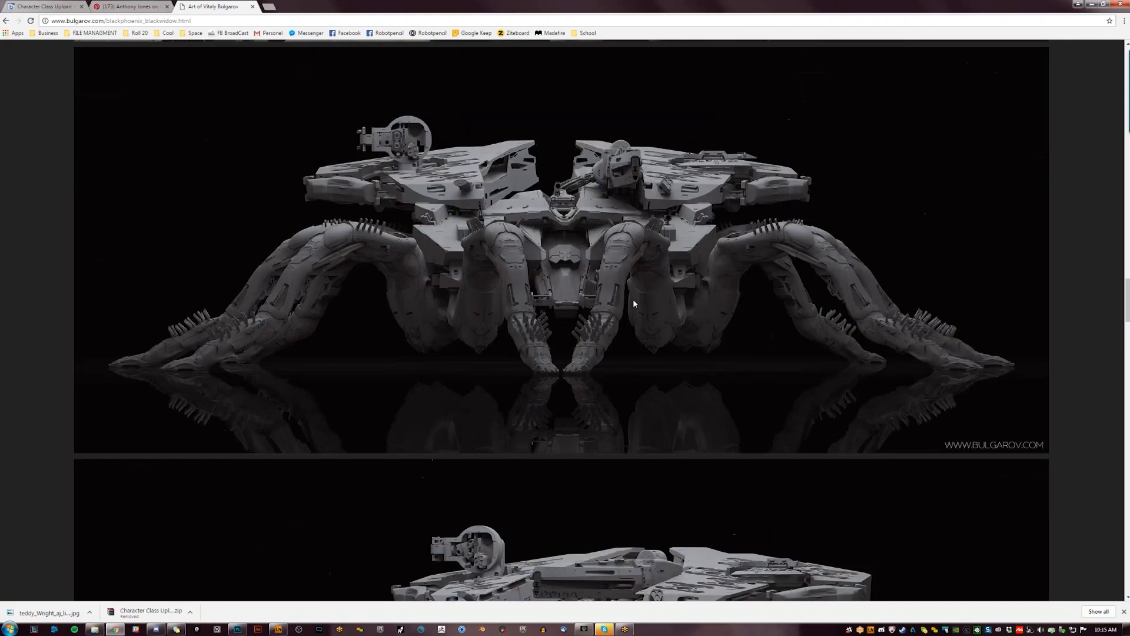
scroll(633, 299, "up", 8)
scroll(635, 301, "up", 15)
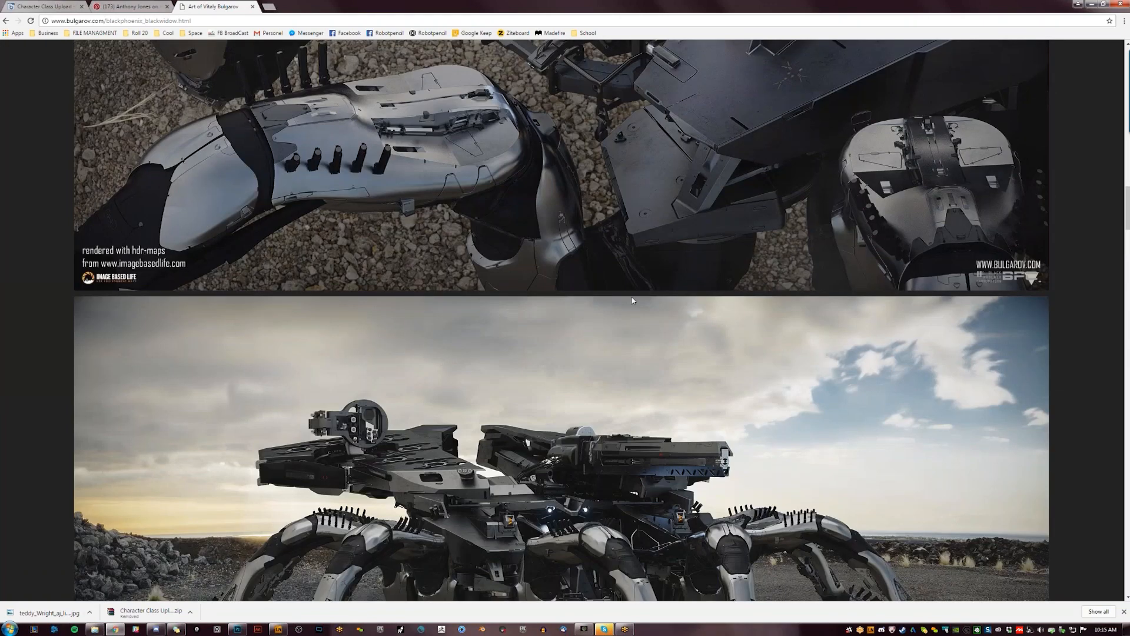
scroll(631, 299, "up", 20)
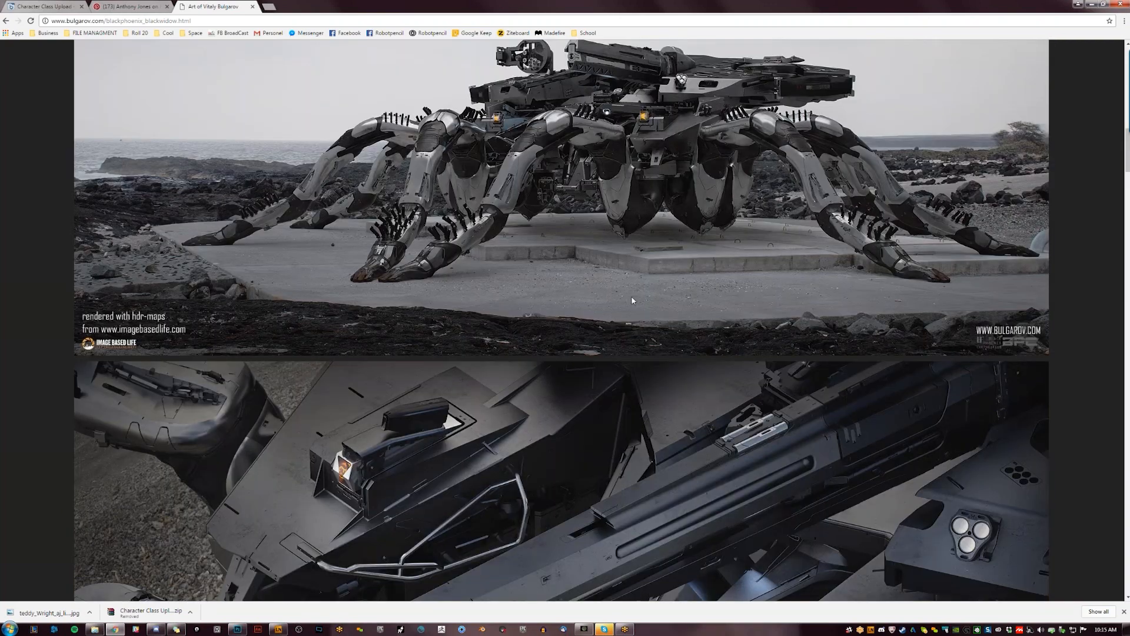
scroll(631, 296, "up", 9)
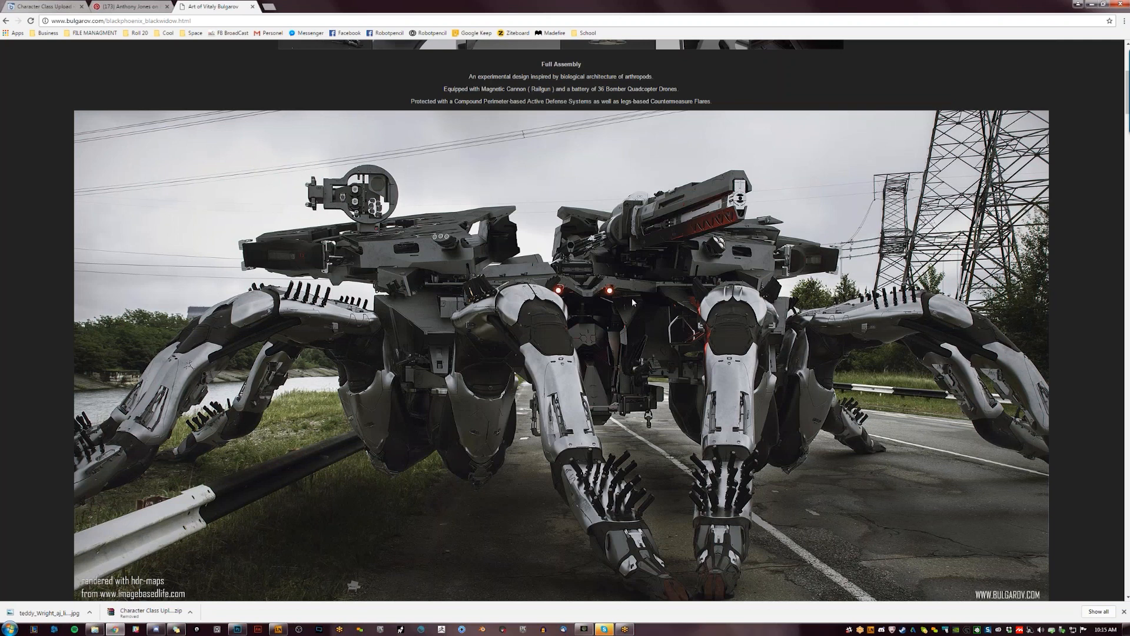
scroll(630, 299, "down", 2)
scroll(631, 299, "up", 2)
left_click(191, 21)
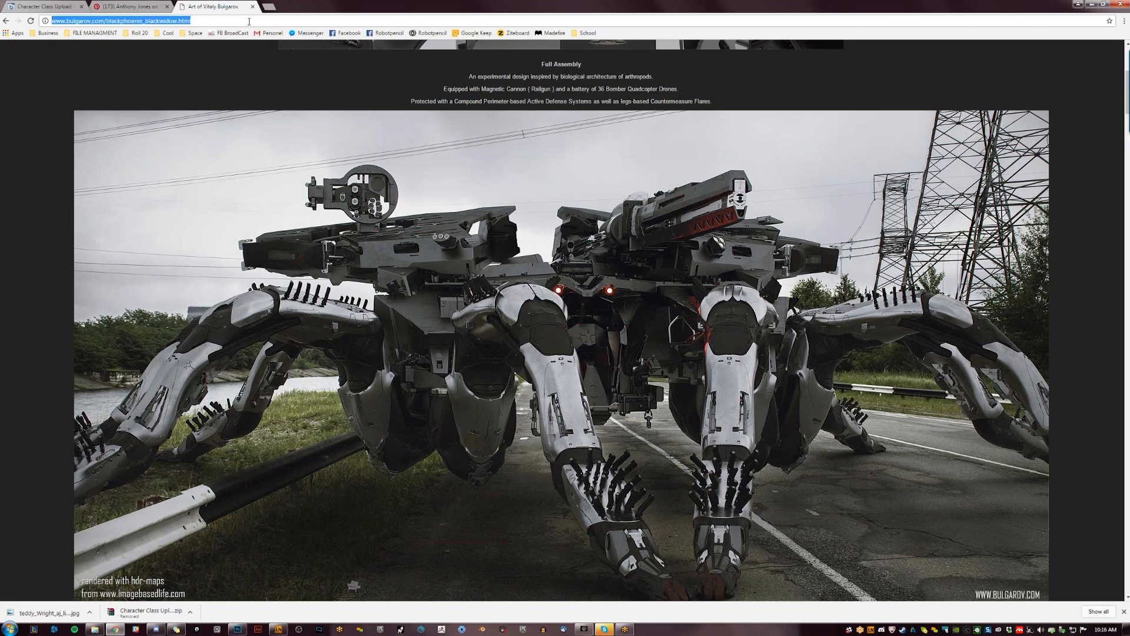
type("facebook.com")
key("Return")
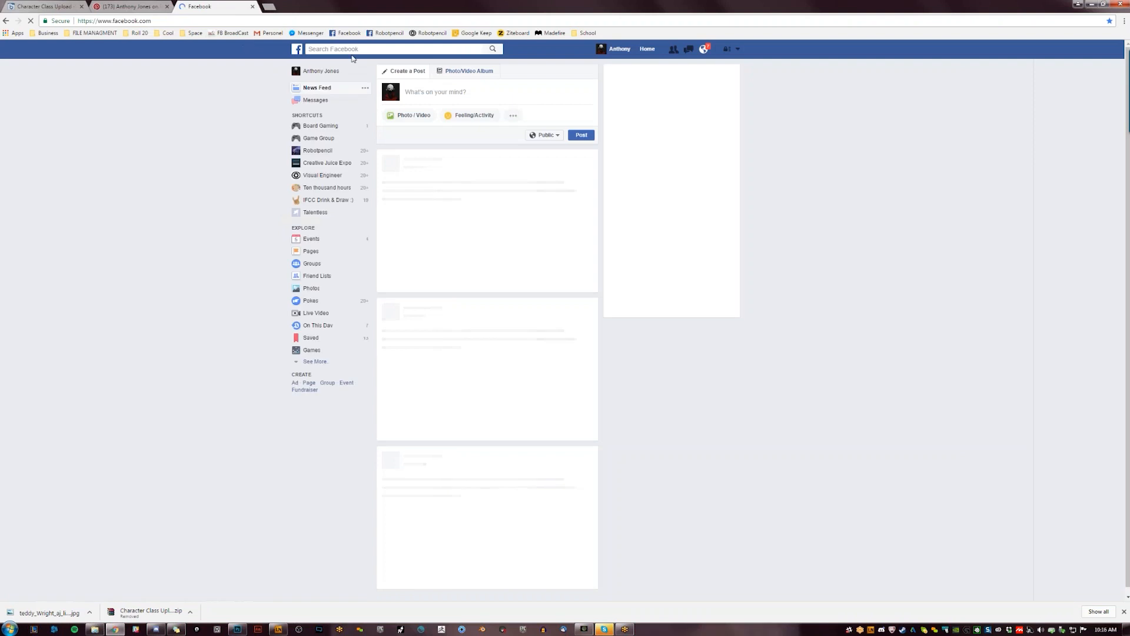
type("vitaly")
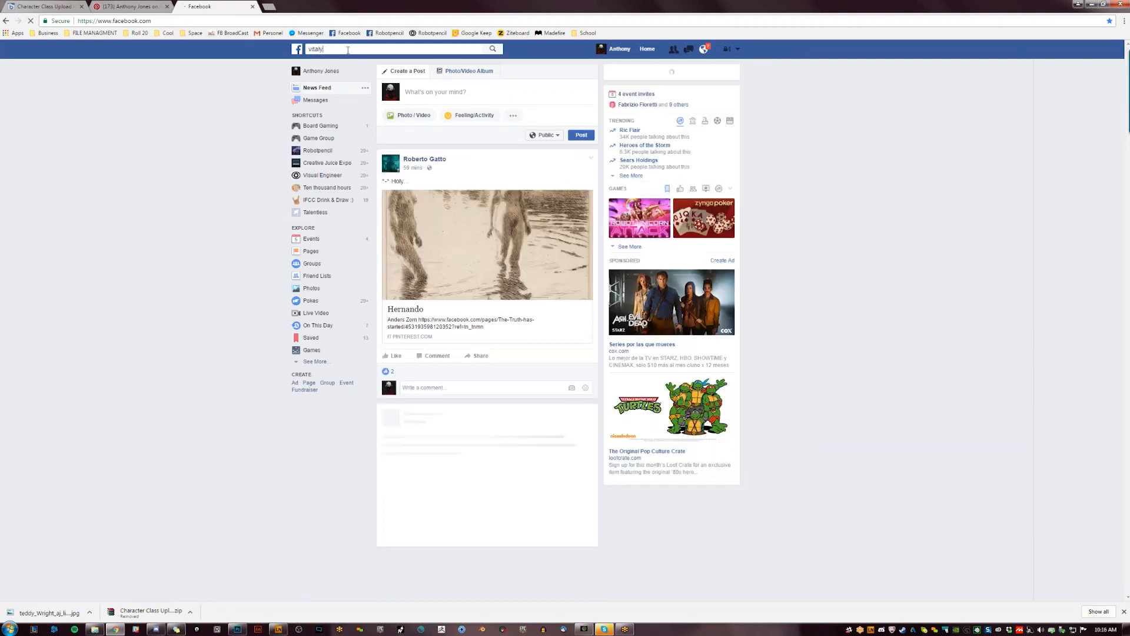
key("Return")
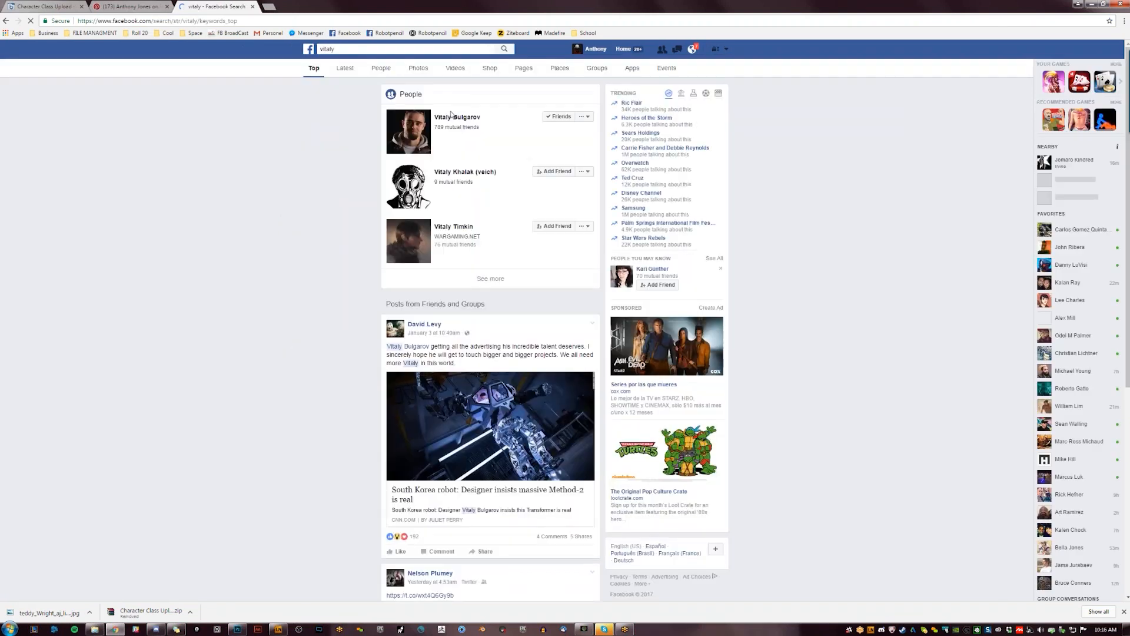
left_click(456, 117)
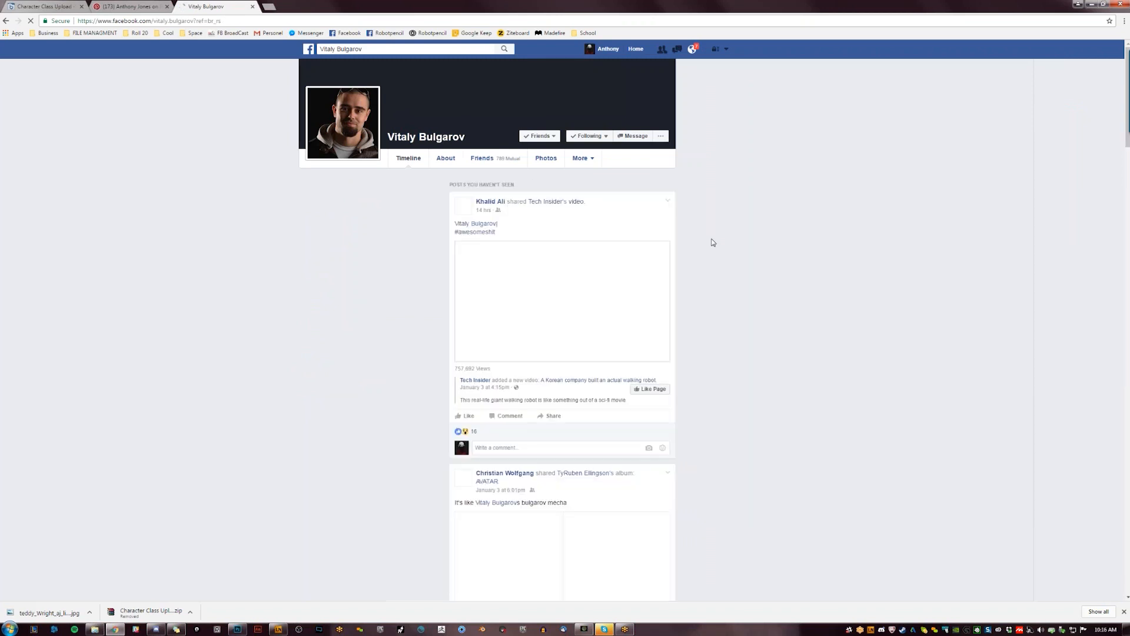
Watch part of the Tech Insider walking robot video with its sound muted, and close the video viewer
scroll(715, 240, "down", 2)
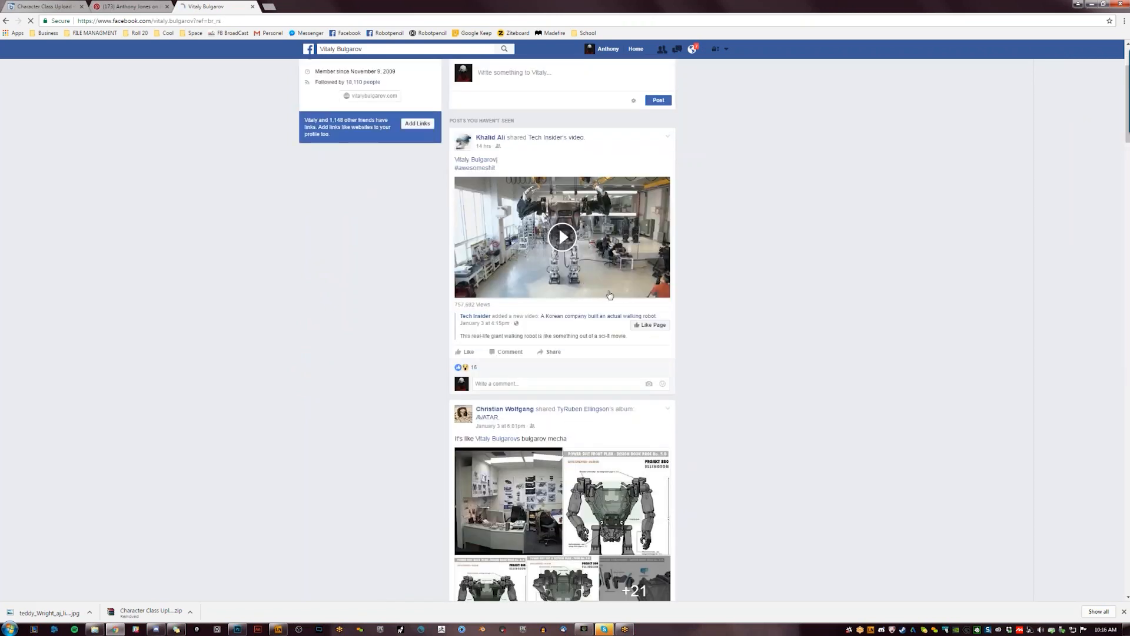
left_click(583, 280)
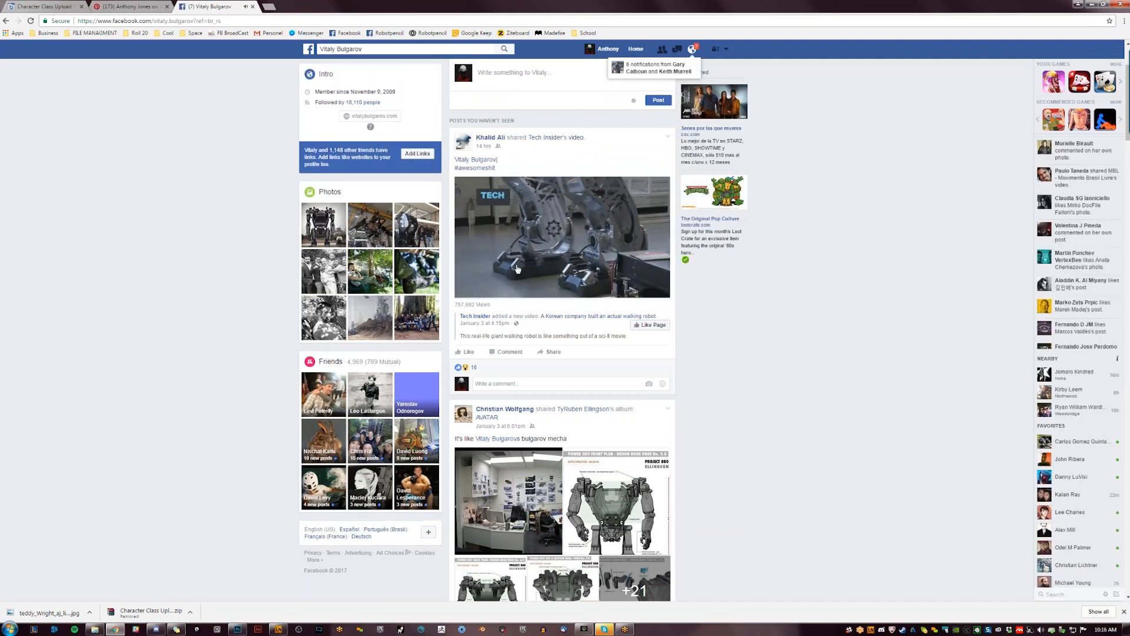
left_click(510, 288)
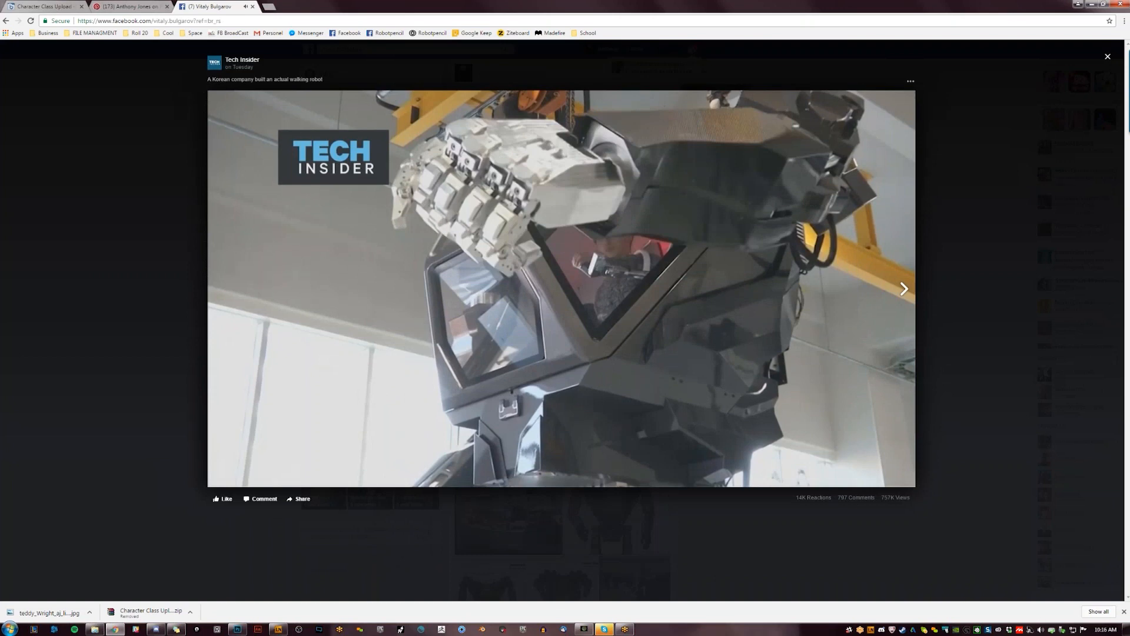
left_click(649, 393)
left_click(782, 476)
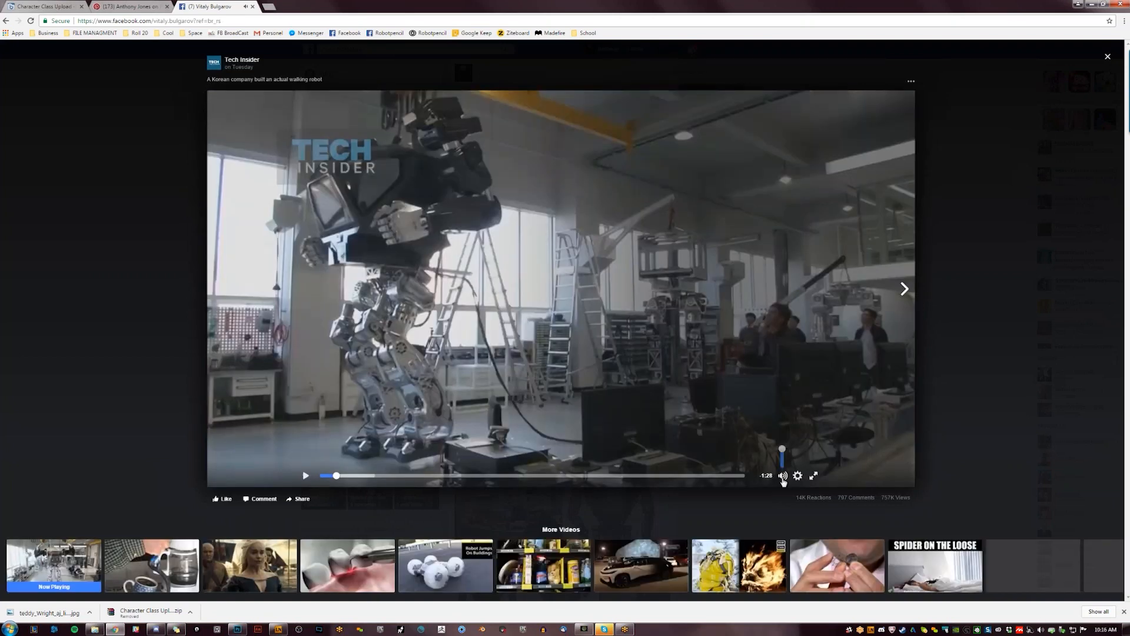
left_click(665, 317)
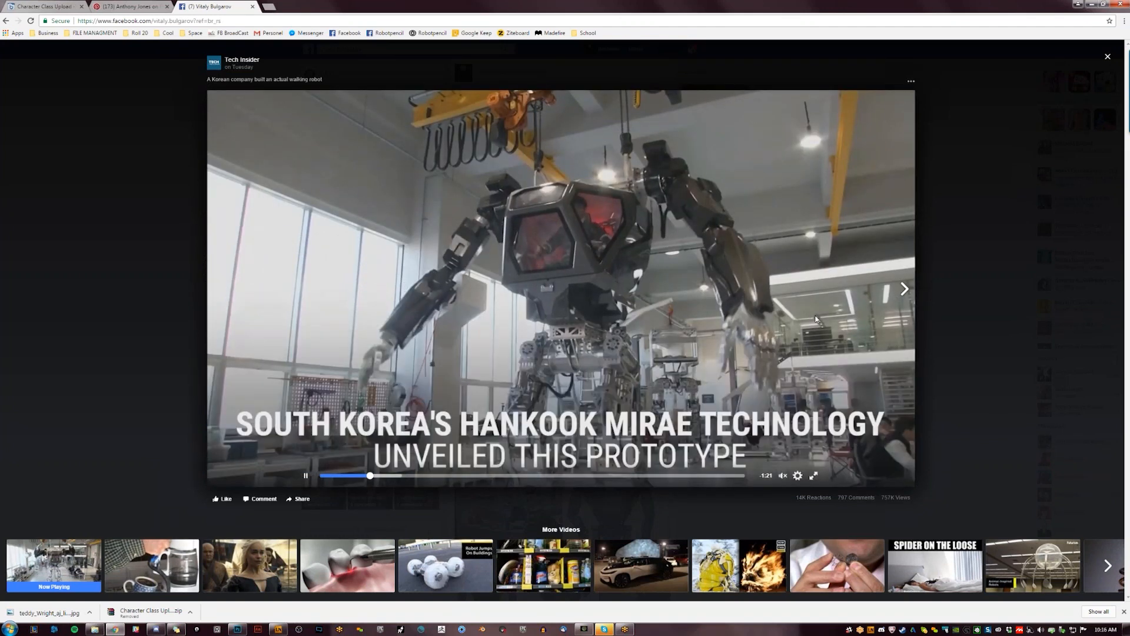
left_click(1107, 57)
Look through the profile's timeline for the post with the Hankook Mirae Technology robot designs
scroll(679, 317, "down", 2)
scroll(679, 318, "down", 15)
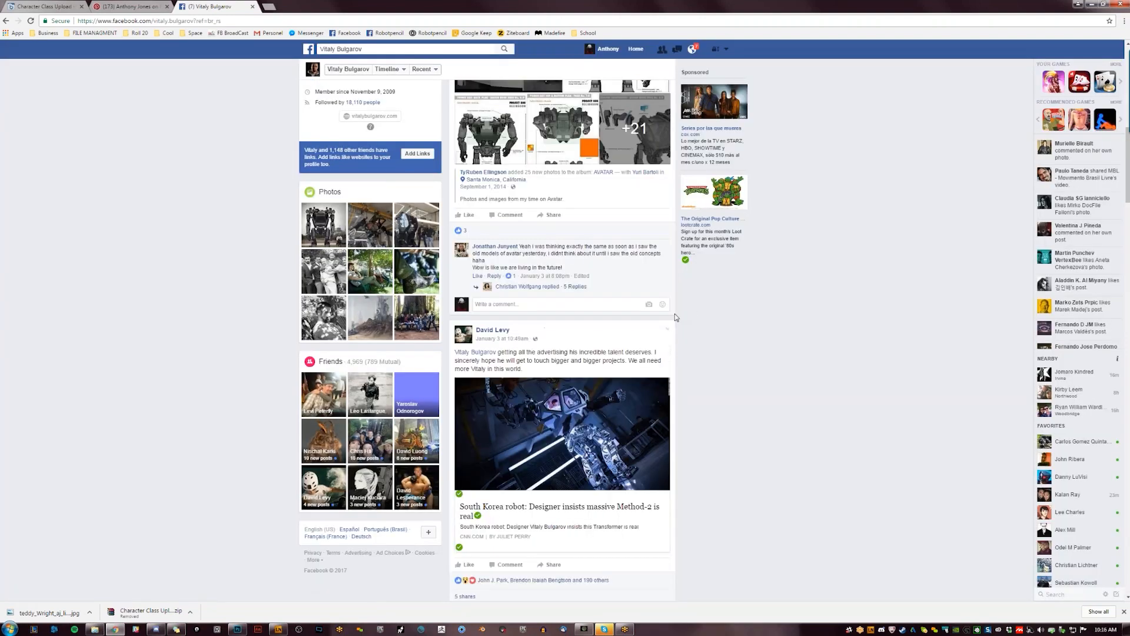
scroll(683, 302, "down", 10)
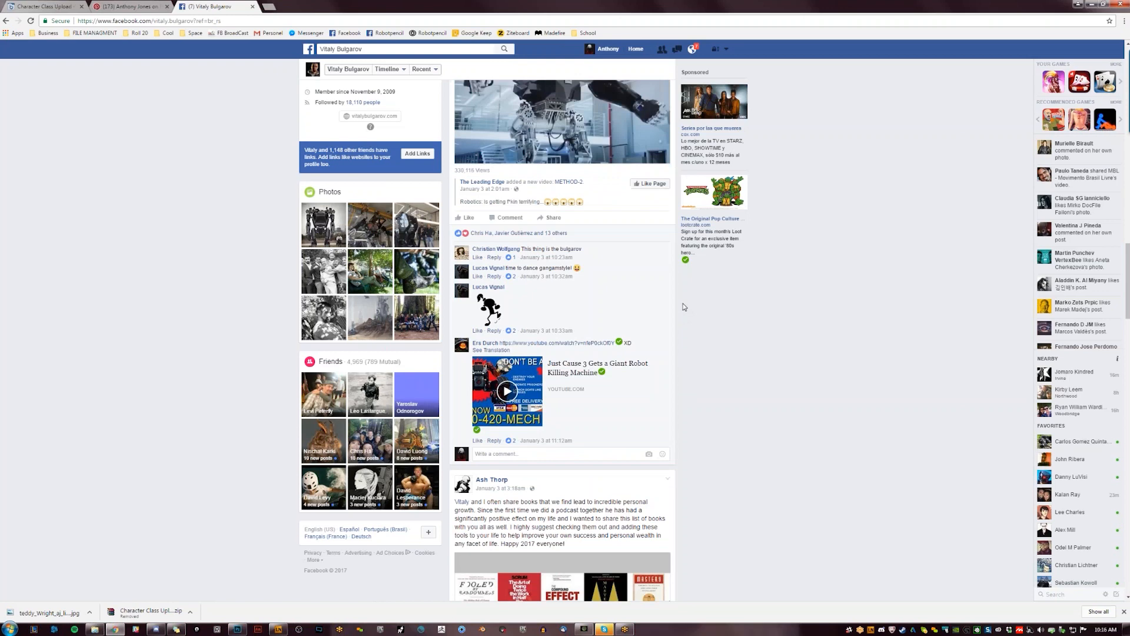
scroll(685, 306, "down", 12)
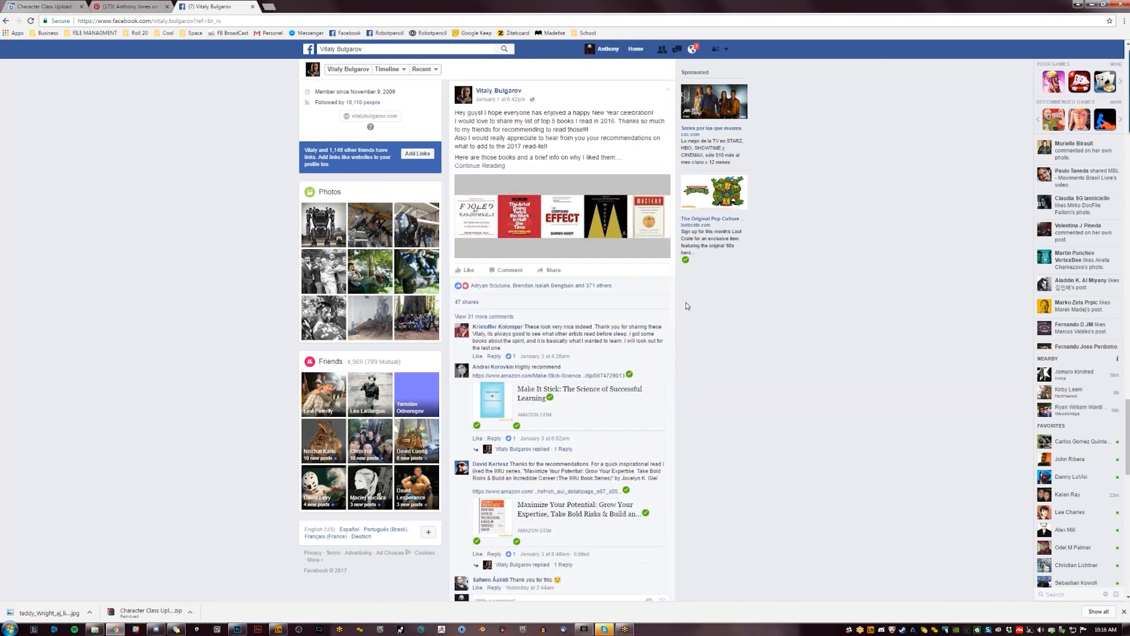
scroll(758, 314, "down", 4)
scroll(769, 326, "down", 10)
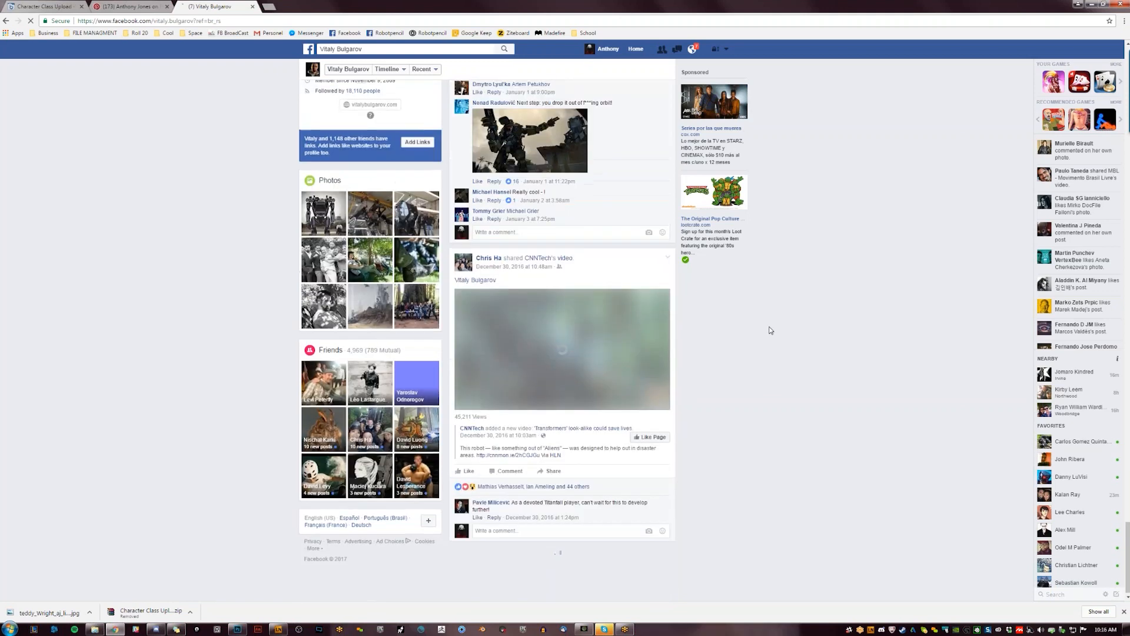
scroll(766, 328, "down", 12)
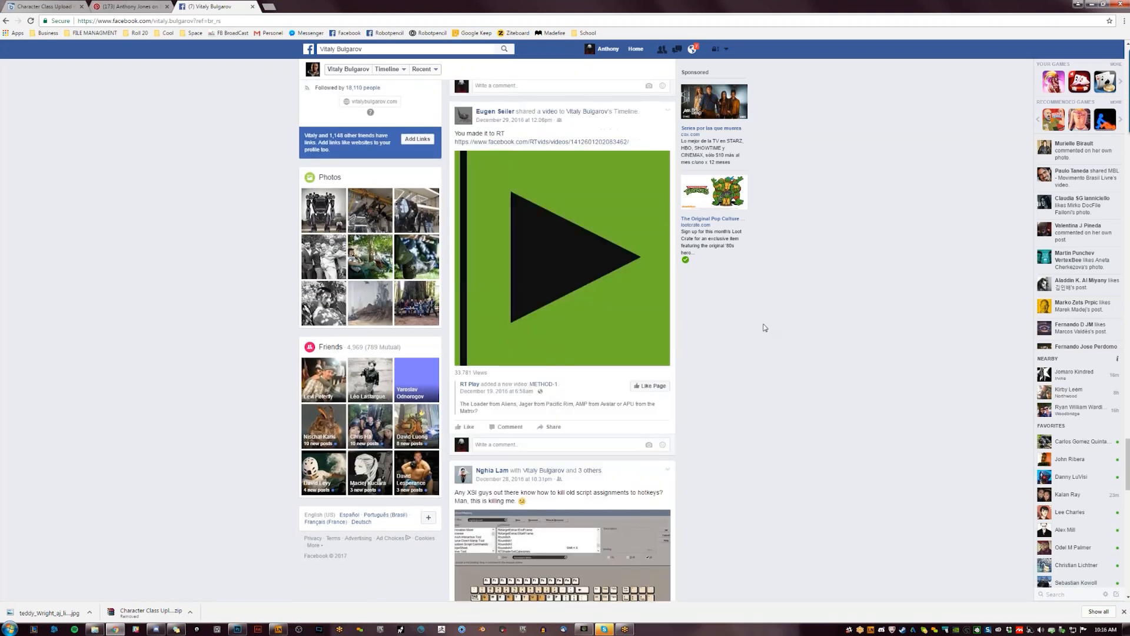
scroll(761, 330, "down", 10)
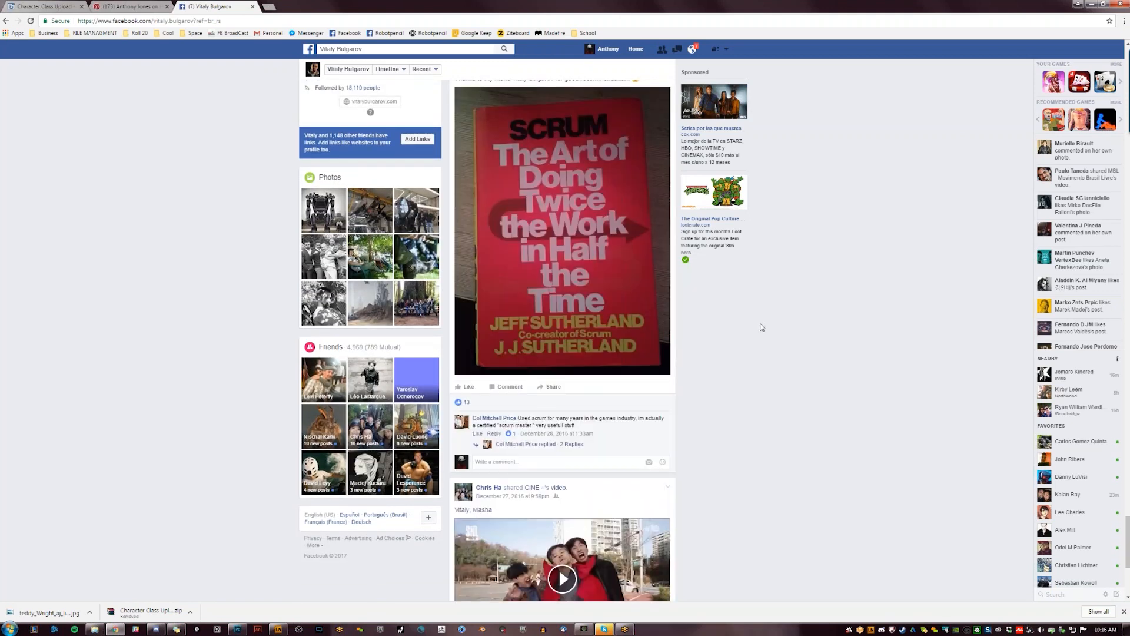
scroll(762, 327, "down", 7)
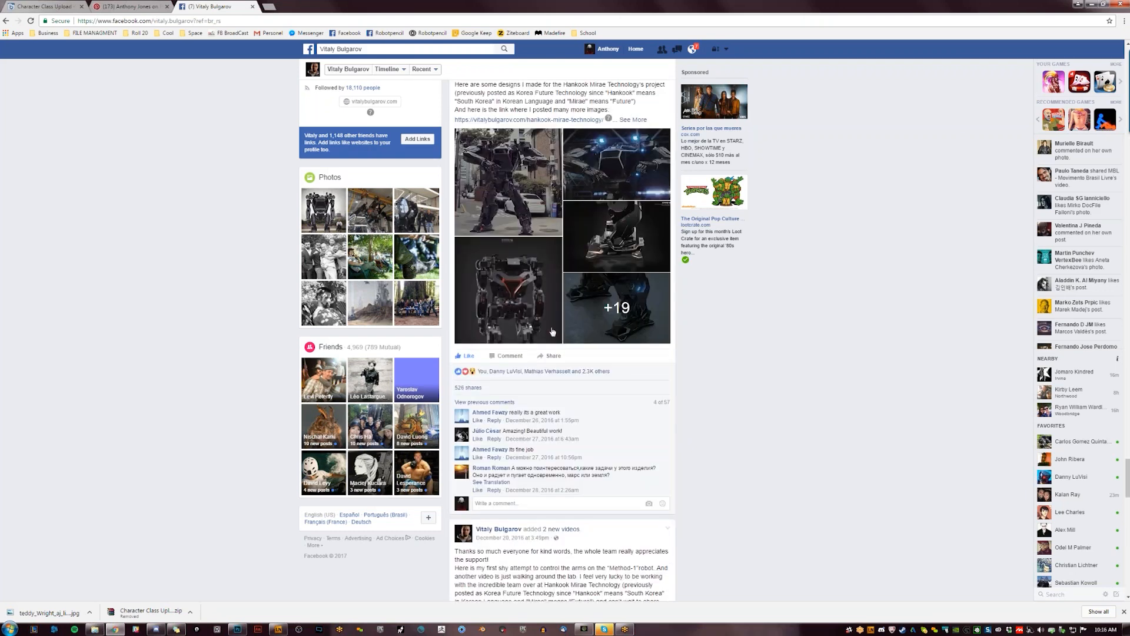
View the post's robot design photos from the full front view to the hand close-up, and close the Facebook tab
left_click(553, 331)
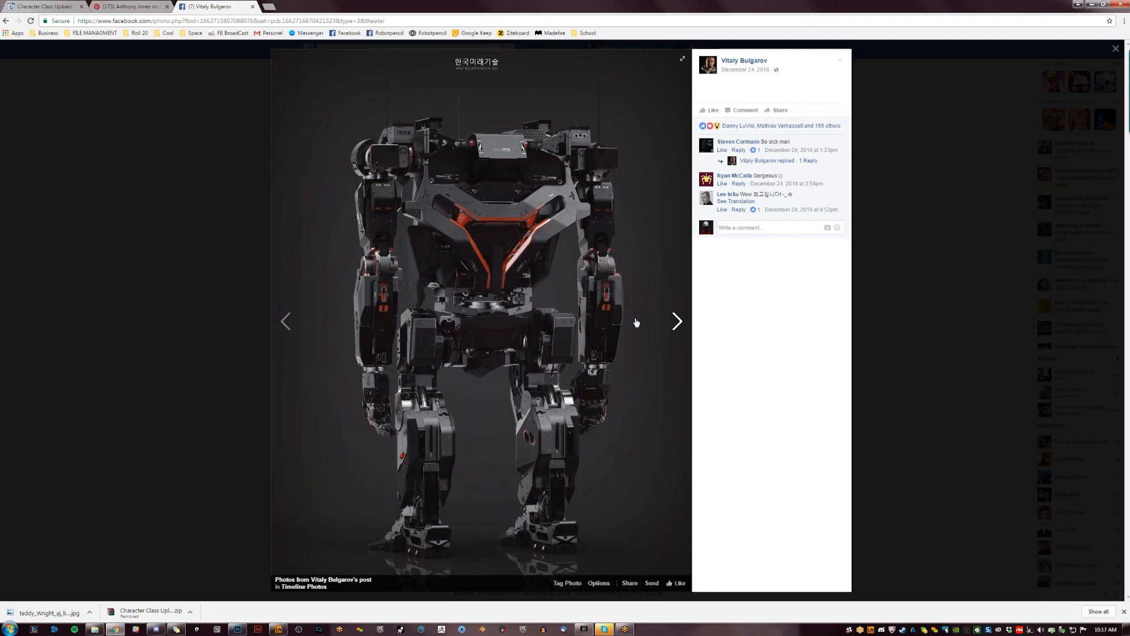
left_click(675, 322)
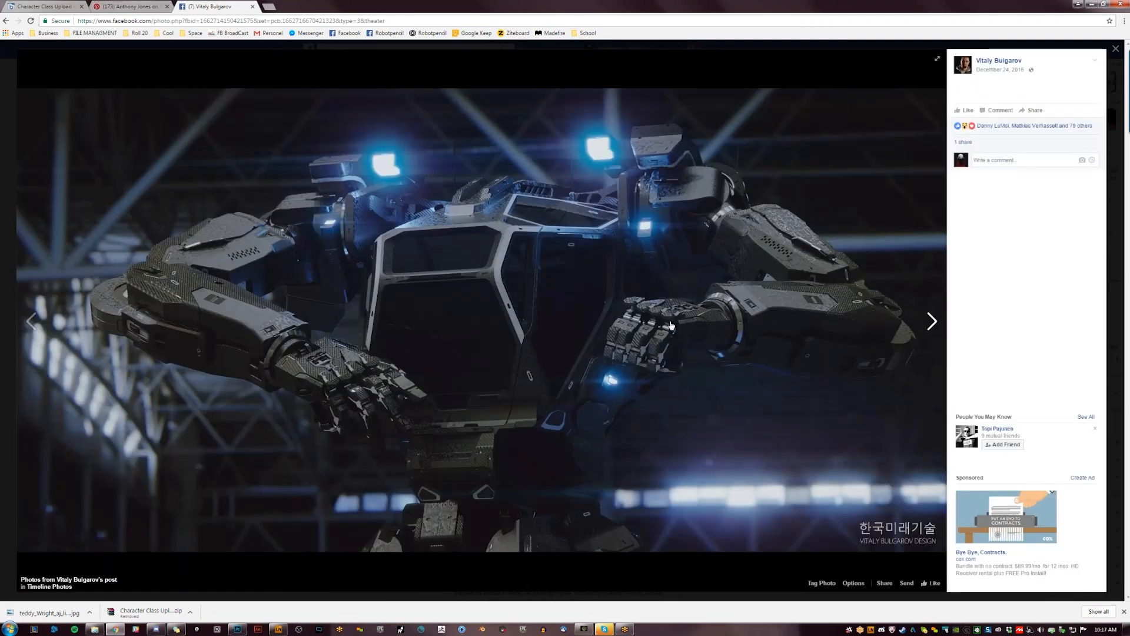
left_click(671, 324)
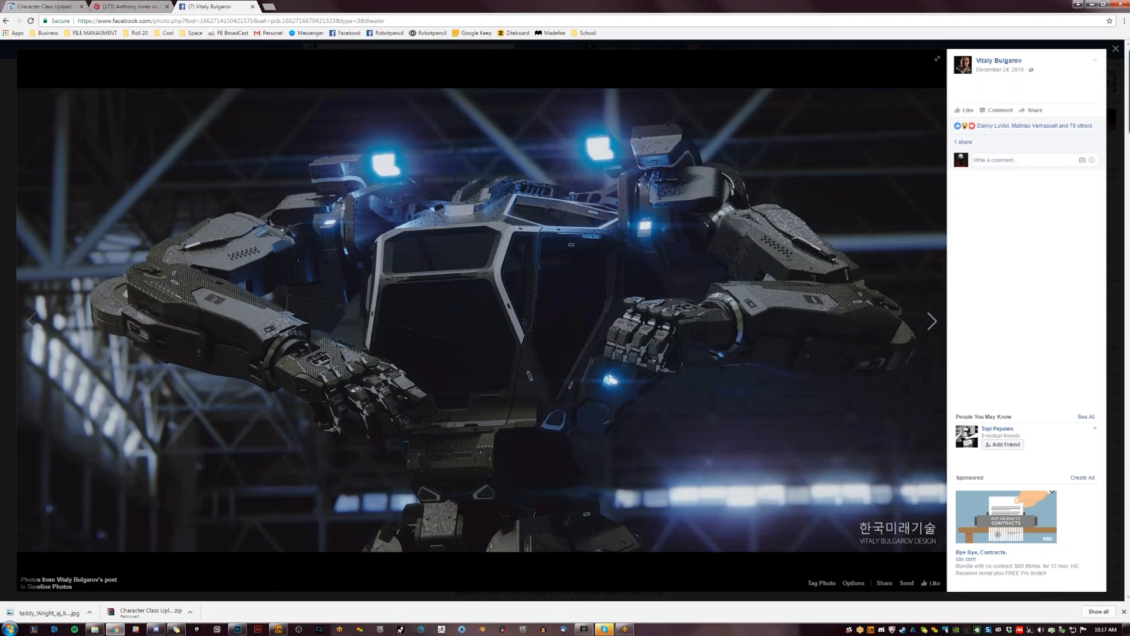
left_click(932, 318)
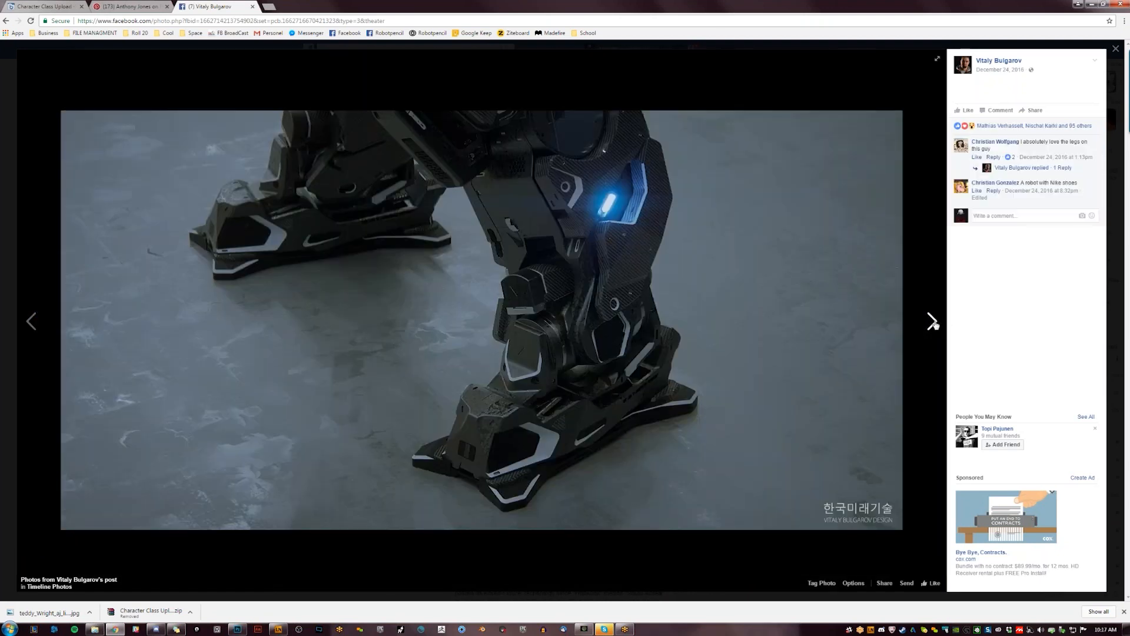
left_click(930, 321)
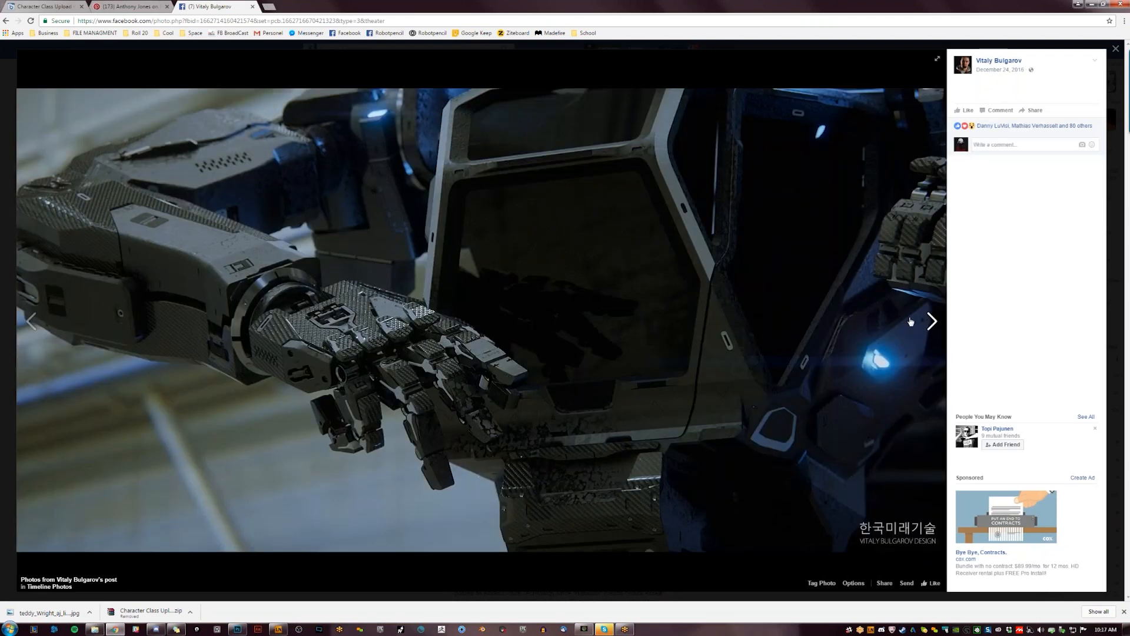
left_click(1121, 207)
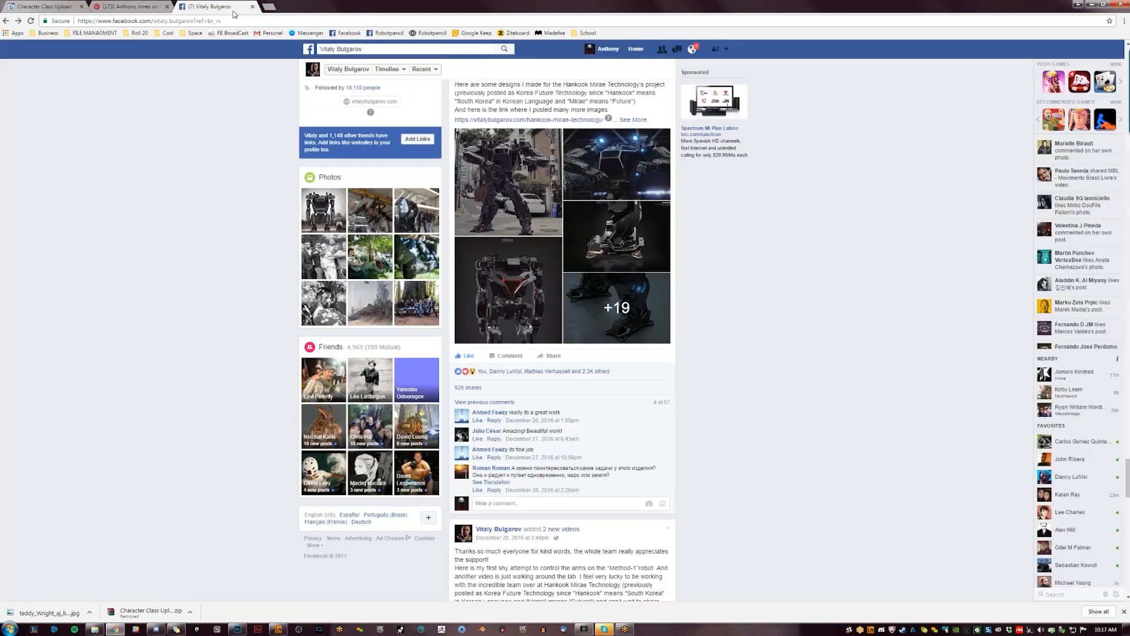
left_click(253, 6)
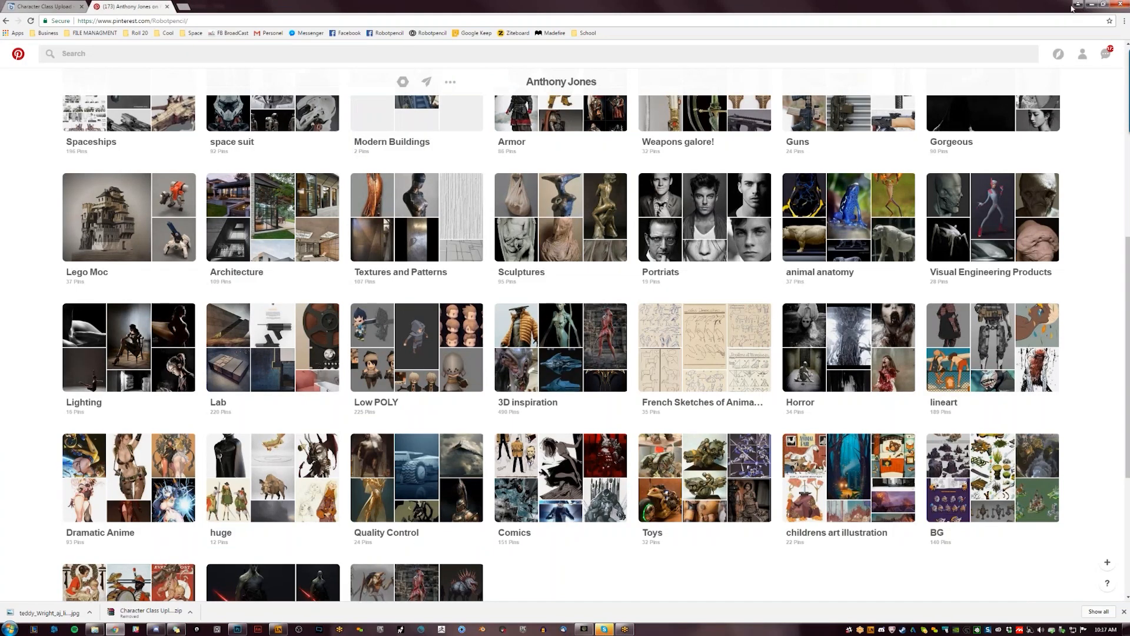
Switch back to Photoshop, reset the painting colours to default black and white, and reduce the brush size to 6 px
left_click(1091, 4)
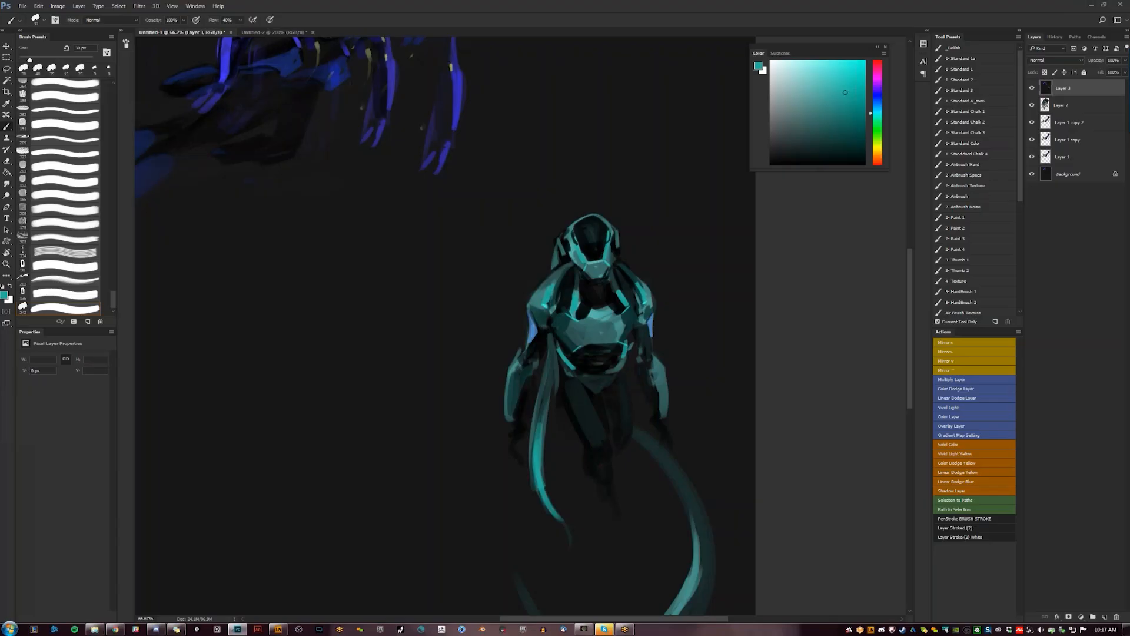
scroll(585, 368, "down", 4)
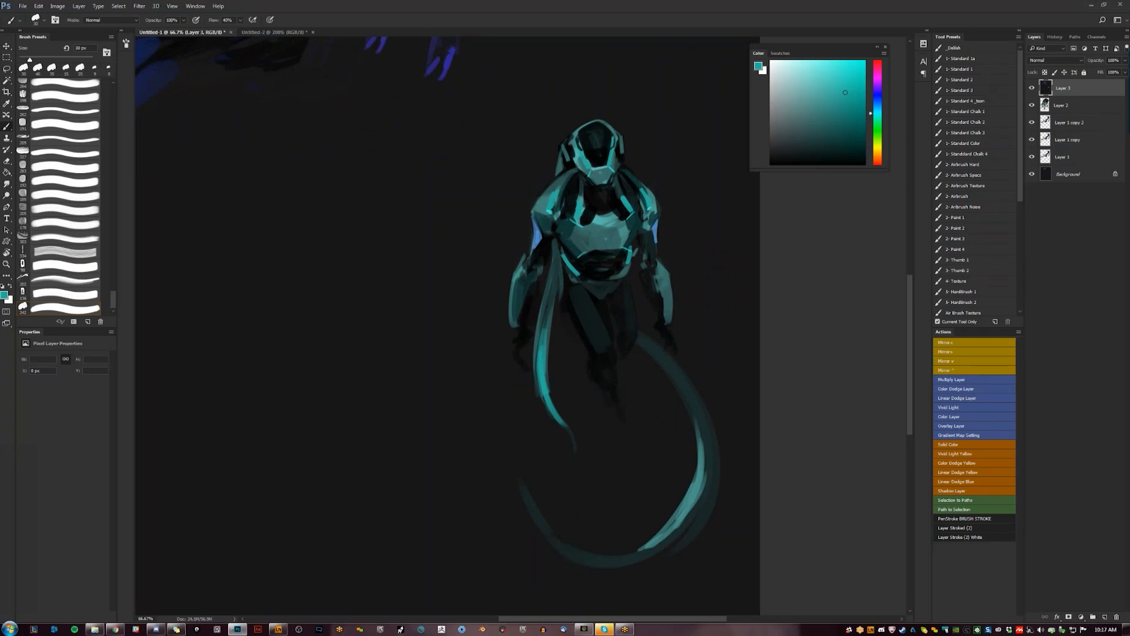
left_click_drag(638, 258, 655, 293)
key("d")
key("bracketleft")
key("bracketleft")
key("bracketleft")
key("bracketleft")
key("bracketleft")
key("bracketleft")
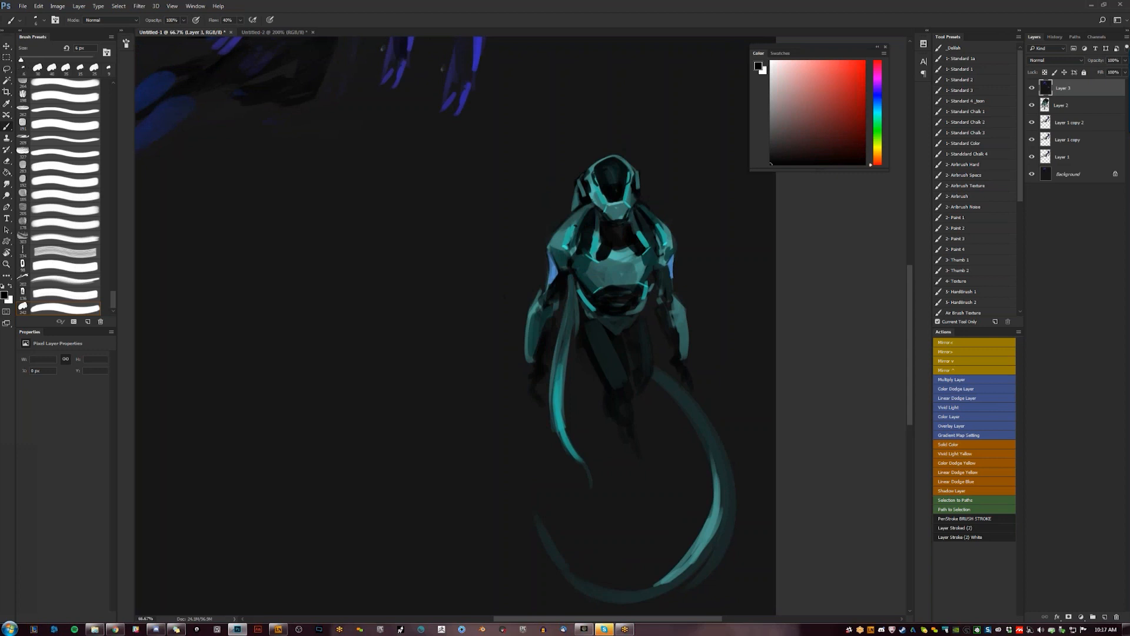
left_click_drag(597, 304, 581, 260)
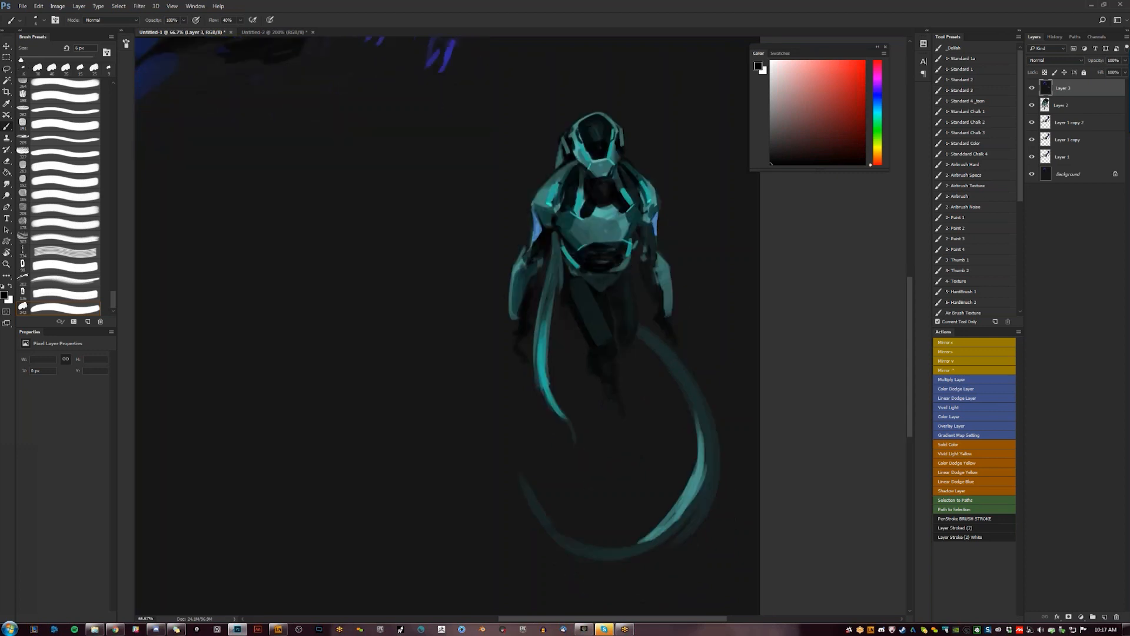
Enlarge the black brush in small increments to slightly more than 9 px
key("bracketright")
key("bracketright")
key("bracketright")
left_click_drag(605, 297, 619, 314)
left_click_drag(633, 270, 642, 260)
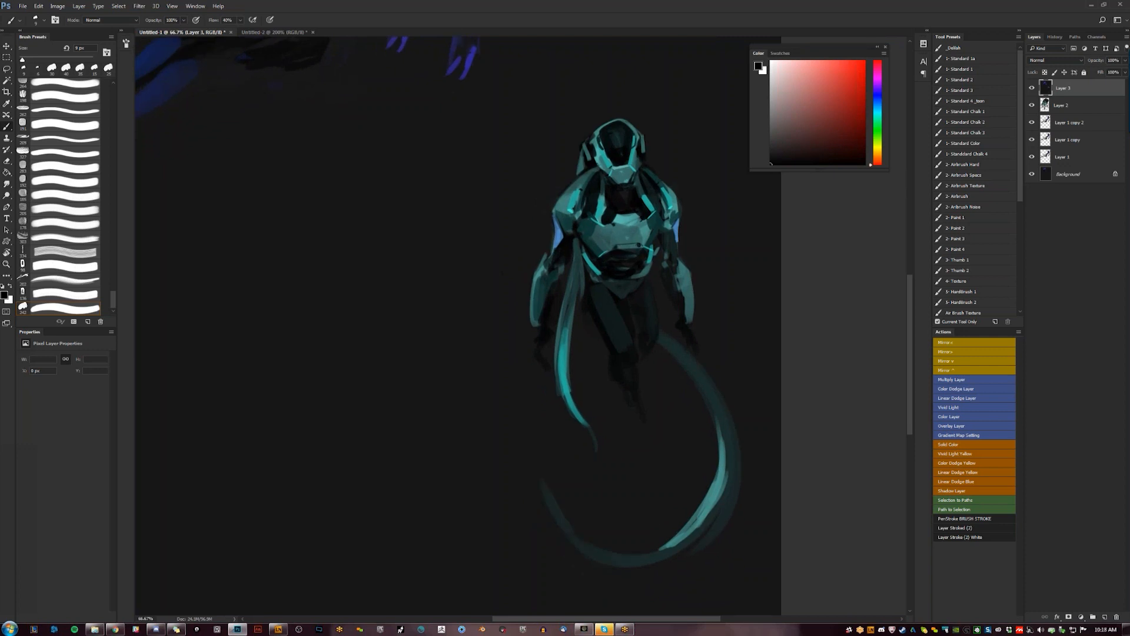
key("bracketright")
key("bracketright")
Lasso around the whole teal figure including its tail and copy the selection to a new layer
key("z")
left_click(553, 358, "alt")
left_click(552, 358, "alt")
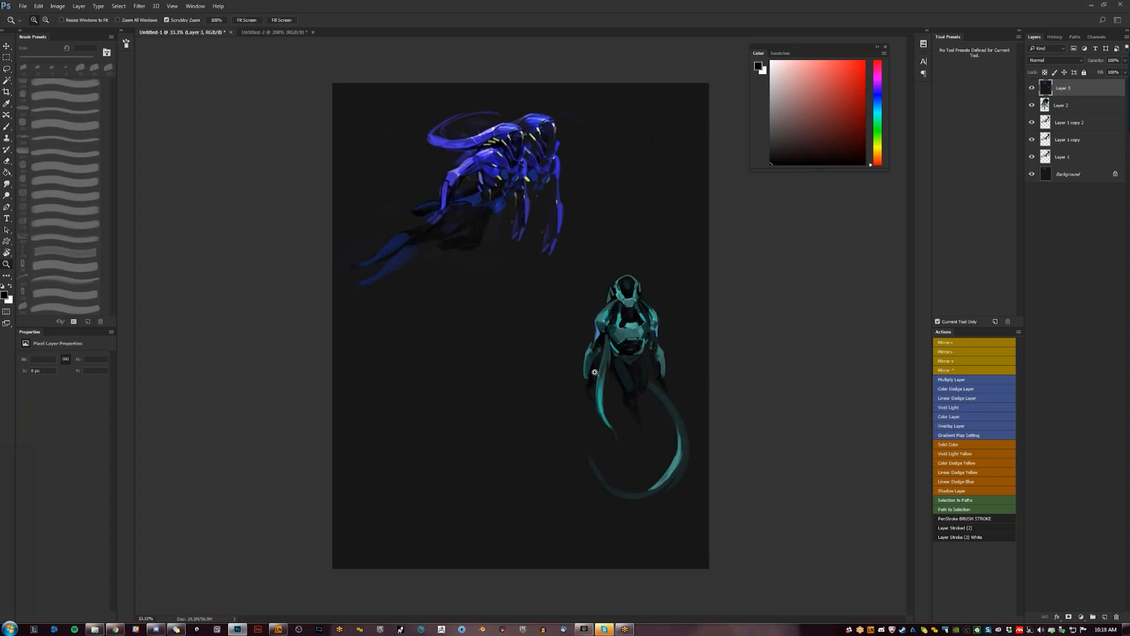
left_click(595, 372)
key("l")
mouse_move(615, 252)
left_mouse_down()
mouse_move(535, 126)
mouse_move(432, 217)
mouse_move(578, 569)
mouse_move(646, 412)
left_mouse_up()
key("ctrl+j")
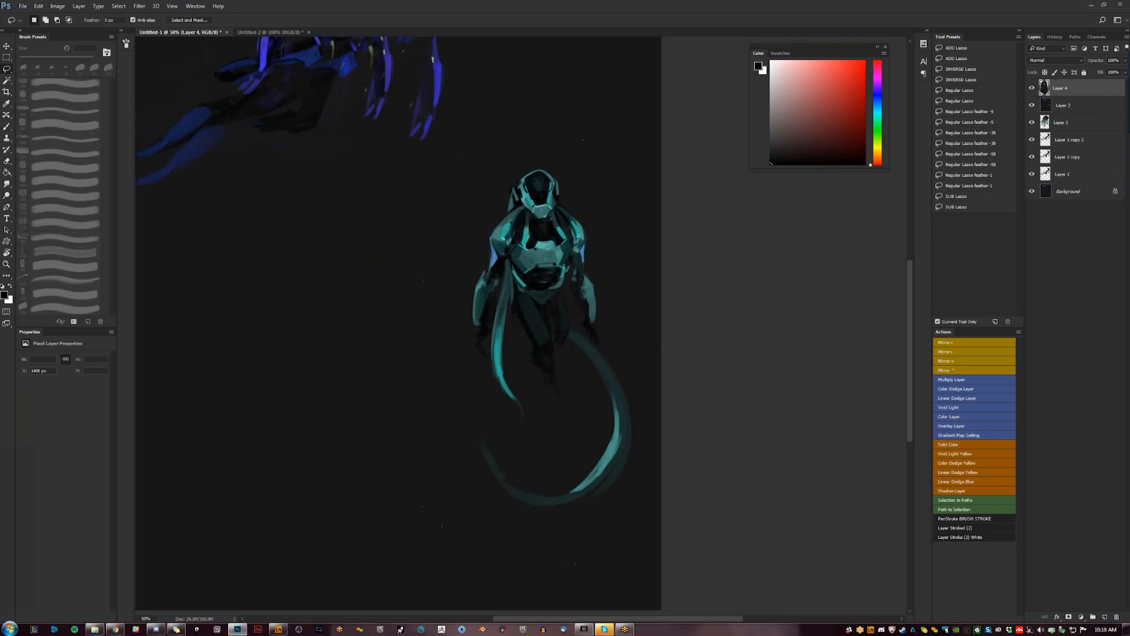
Select the dark background of the copied figure with the Magic Wand, delete it and deselect
key("w")
left_click(569, 424)
key("Delete")
key("ctrl+d")
Move the copied teal figure up behind the original's head and scale it slightly larger
key("v")
left_click_drag(590, 333, 581, 303)
key("ctrl+t")
left_click_drag(622, 139, 646, 113)
key("Return")
Try out blend modes on the figure copy's layer, settle on Lighter Color and lower its fill to 57%
left_click(1064, 62)
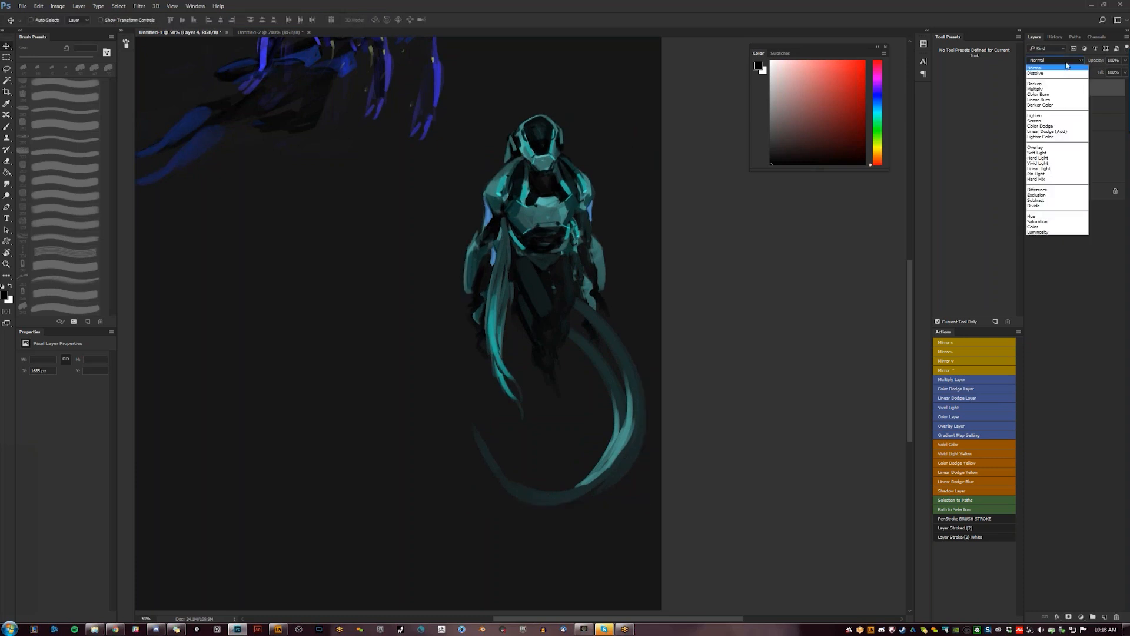
left_click(1065, 68)
key("Down")
key("Down")
key("Down")
key("Down")
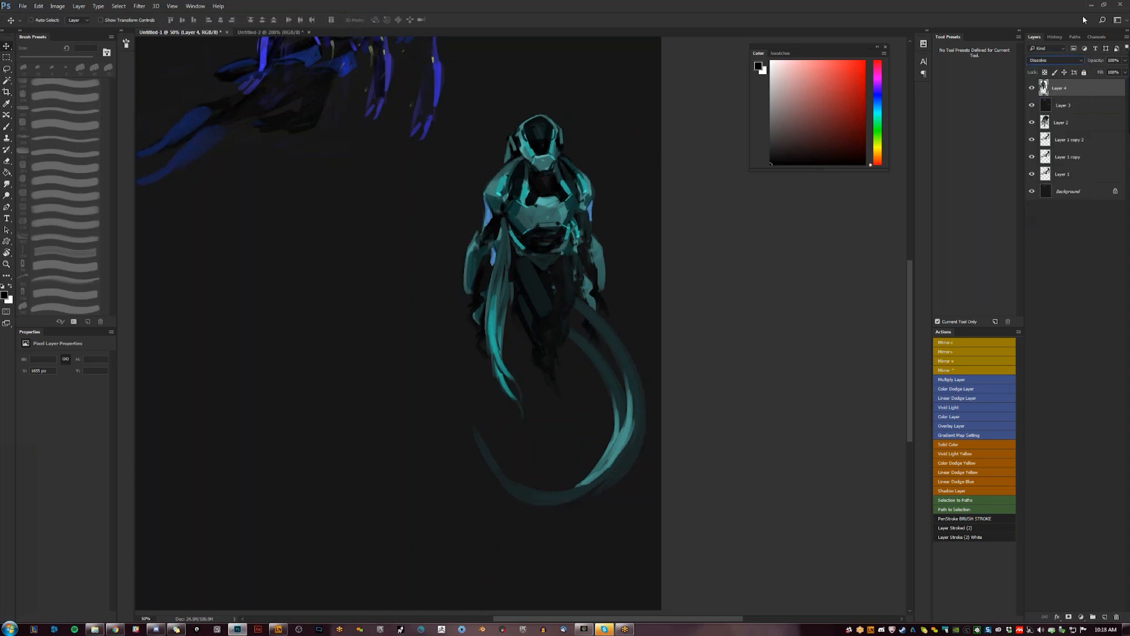
key("Down")
key("Down")
key("Down")
key("Down")
key("Down")
key("Down")
key("Down")
key("Down")
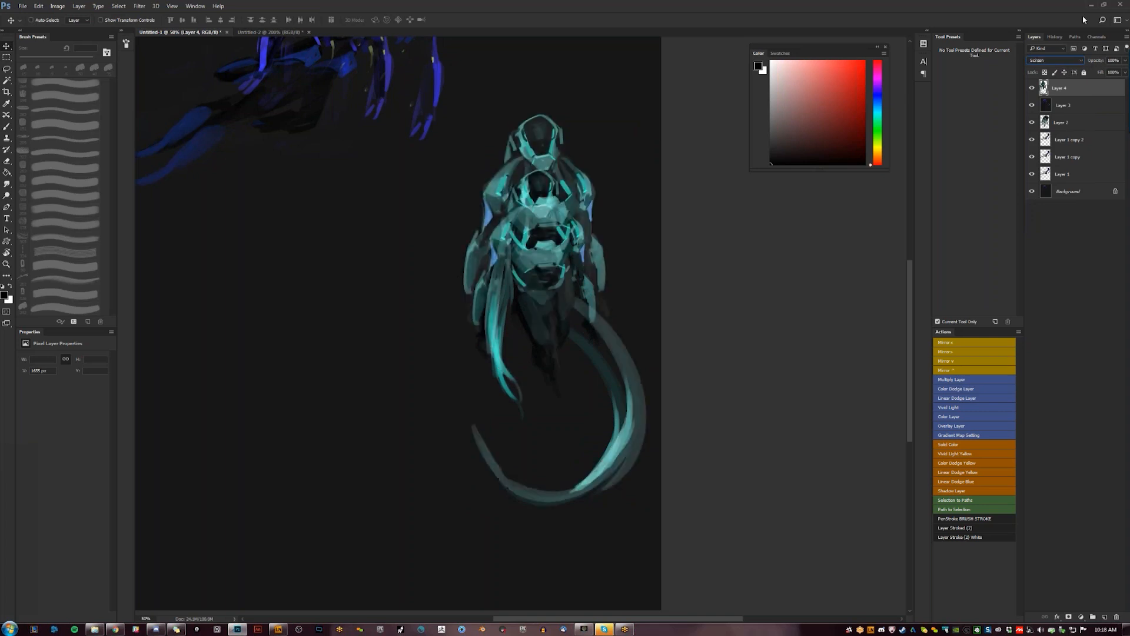
key("Down")
key("Down")
key("Up")
key("Up")
key("Up")
key("Up")
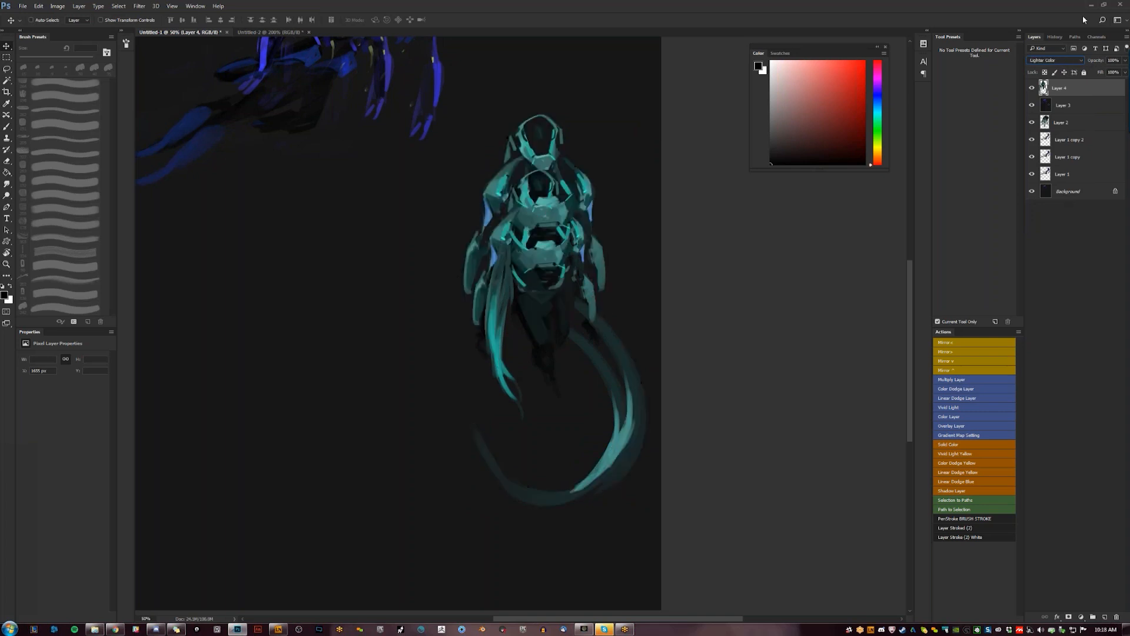
key("Down")
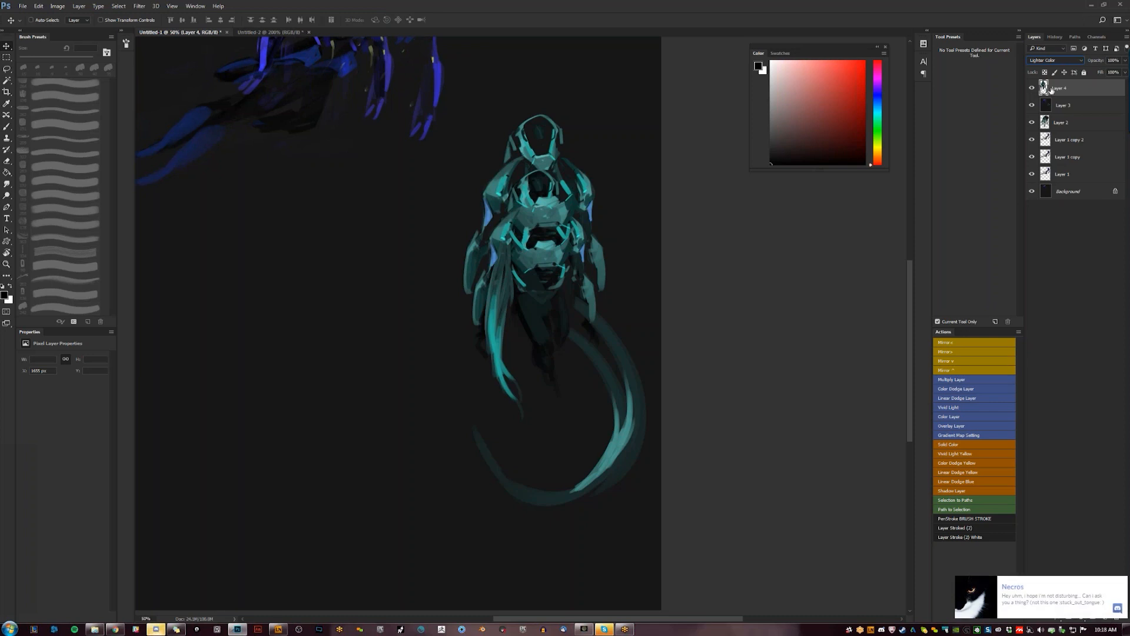
left_click_drag(1101, 73, 1086, 73)
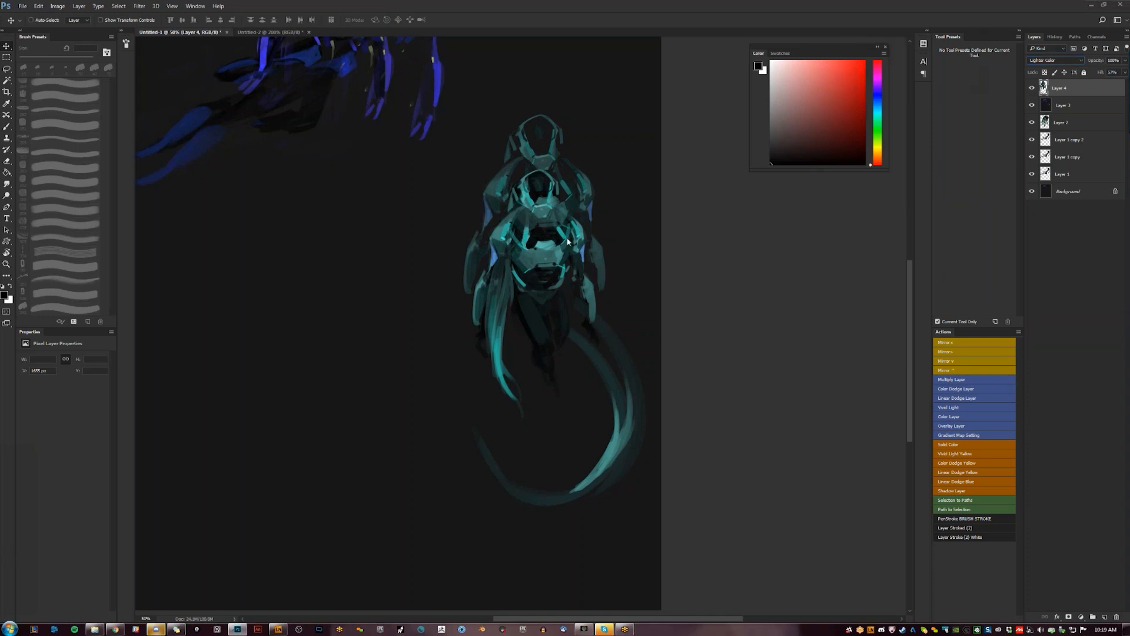
Shift the figure copy slightly down and erase its parts that overlap the original's head, chest and arms with a larger eraser
left_click_drag(567, 200, 567, 227)
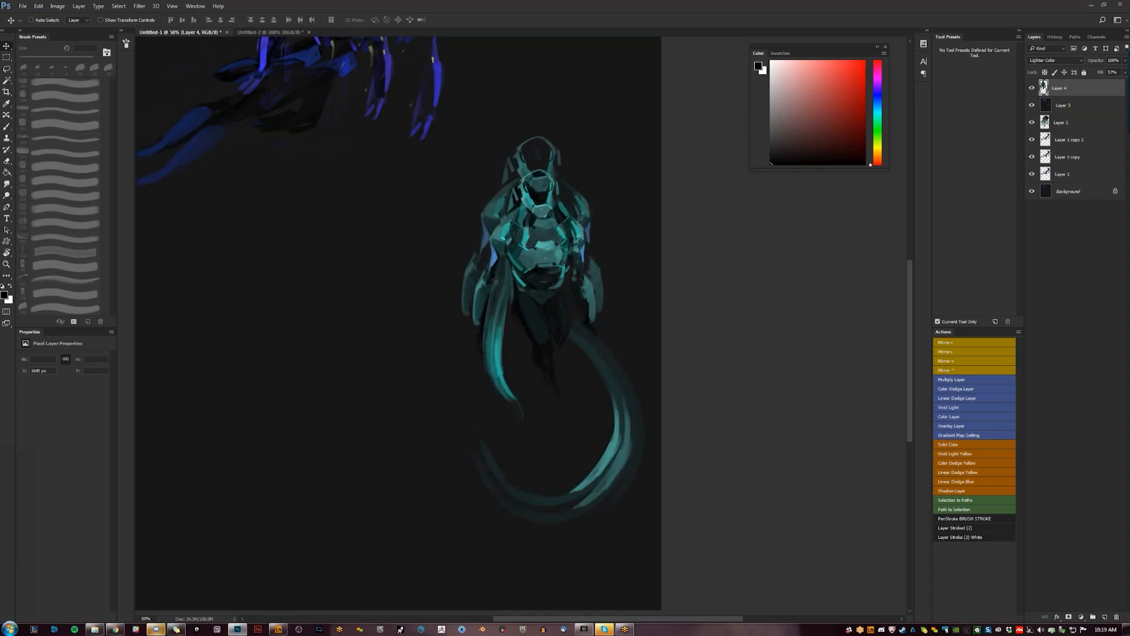
key("e")
key("bracketright")
key("bracketright")
mouse_move(537, 181)
left_mouse_down()
mouse_move(545, 256)
mouse_move(512, 238)
mouse_move(516, 288)
mouse_move(470, 322)
left_mouse_up()
left_click_drag(597, 262, 599, 284)
left_click_drag(496, 197, 484, 234)
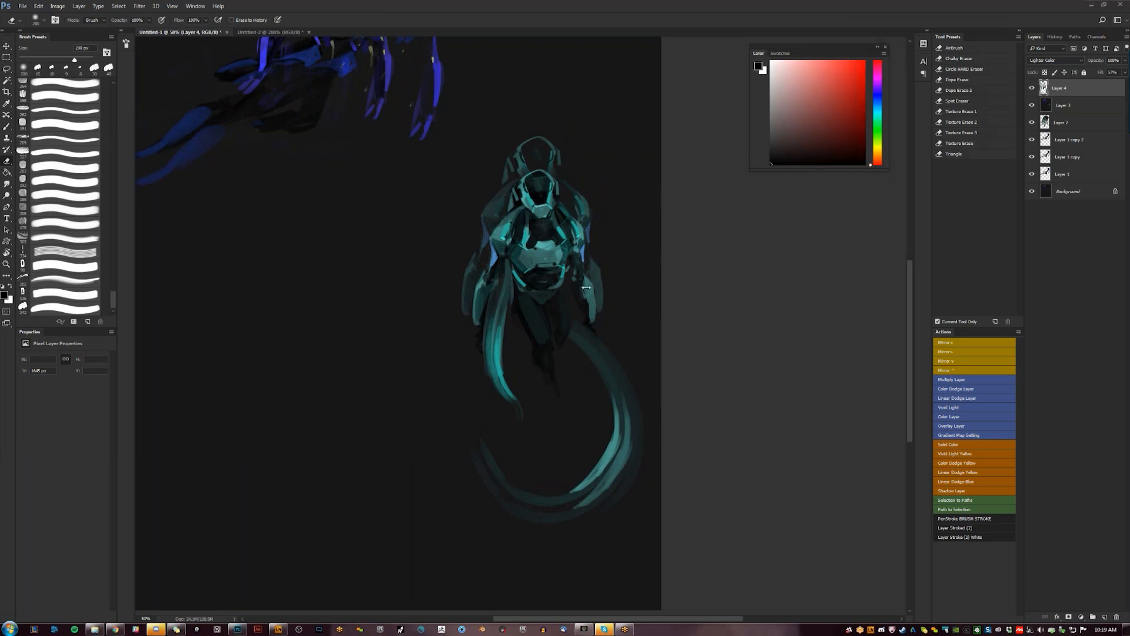
Erase the faded copy's doubled outline along the lower curve of the tail
left_click_drag(581, 341, 604, 372)
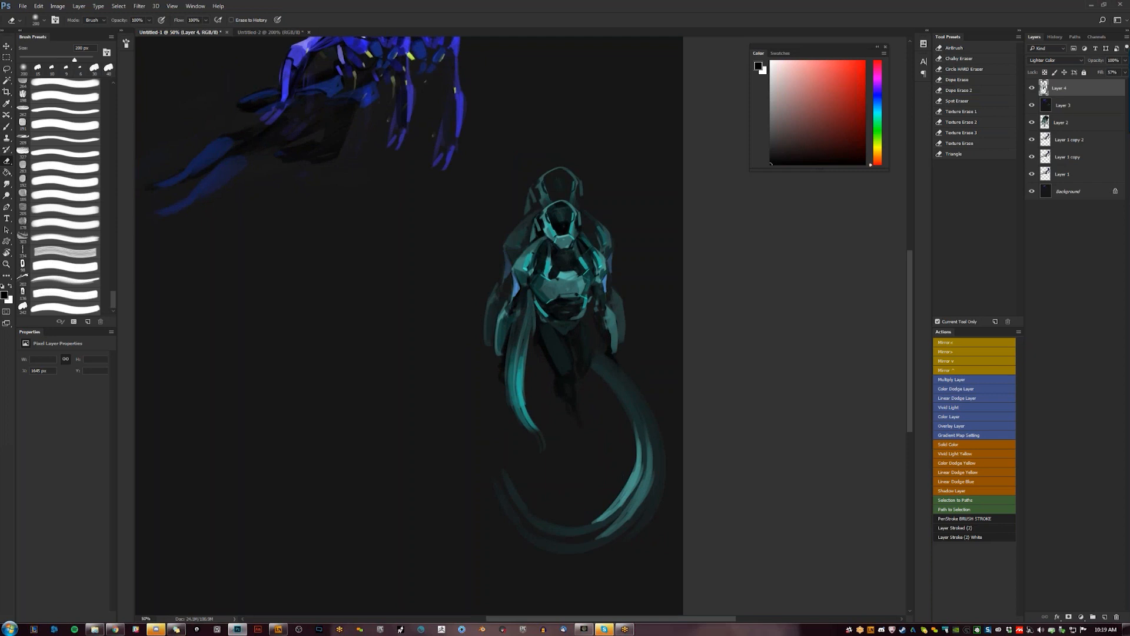
left_click_drag(568, 353, 578, 333)
mouse_move(508, 471)
left_mouse_down()
mouse_move(539, 514)
mouse_move(619, 532)
mouse_move(641, 512)
mouse_move(617, 360)
left_mouse_up()
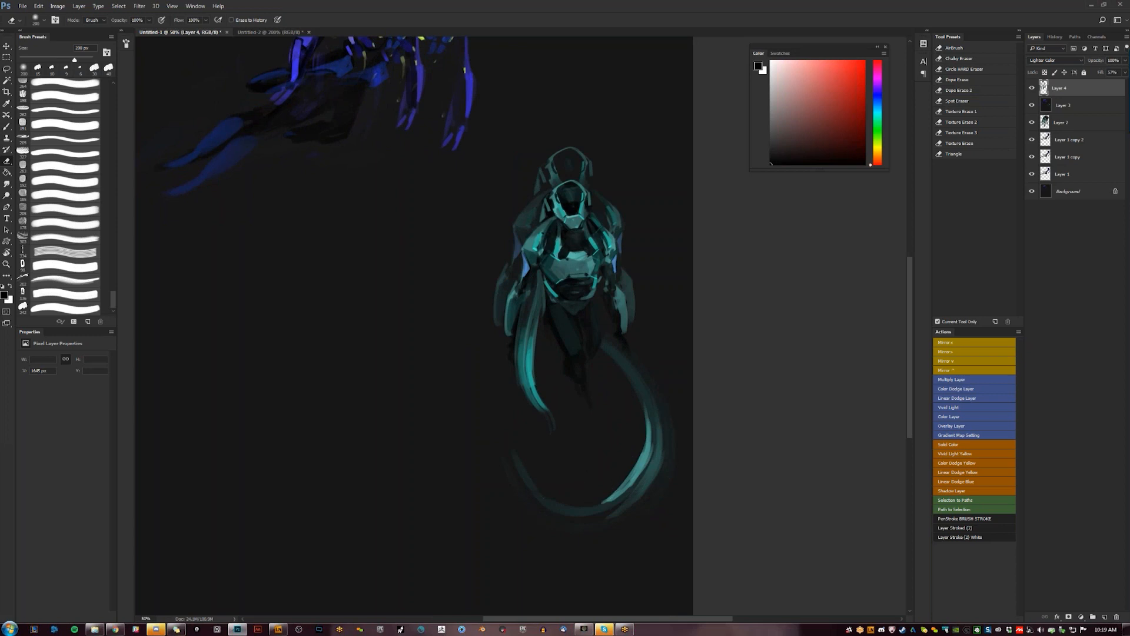
left_click_drag(651, 291, 650, 302)
Duplicate the faded copy's layer with its blend mode set to Subtract, and add an empty layer above it
key("ctrl+j")
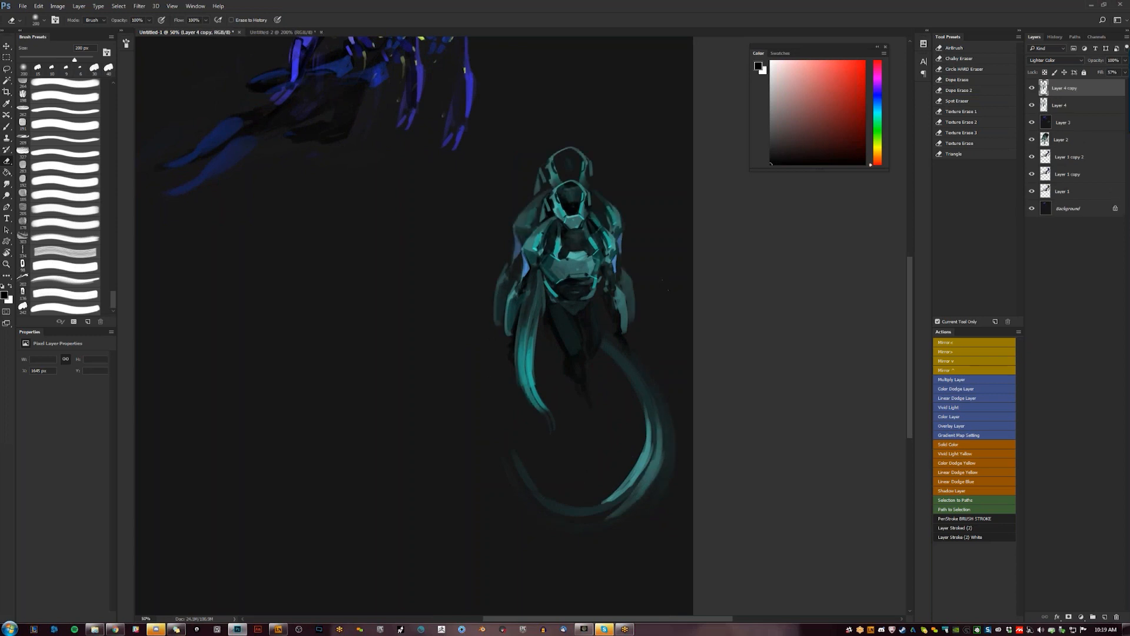
key("Down")
key("Down")
key("Down")
key("Down")
key("Down")
key("Down")
key("Down")
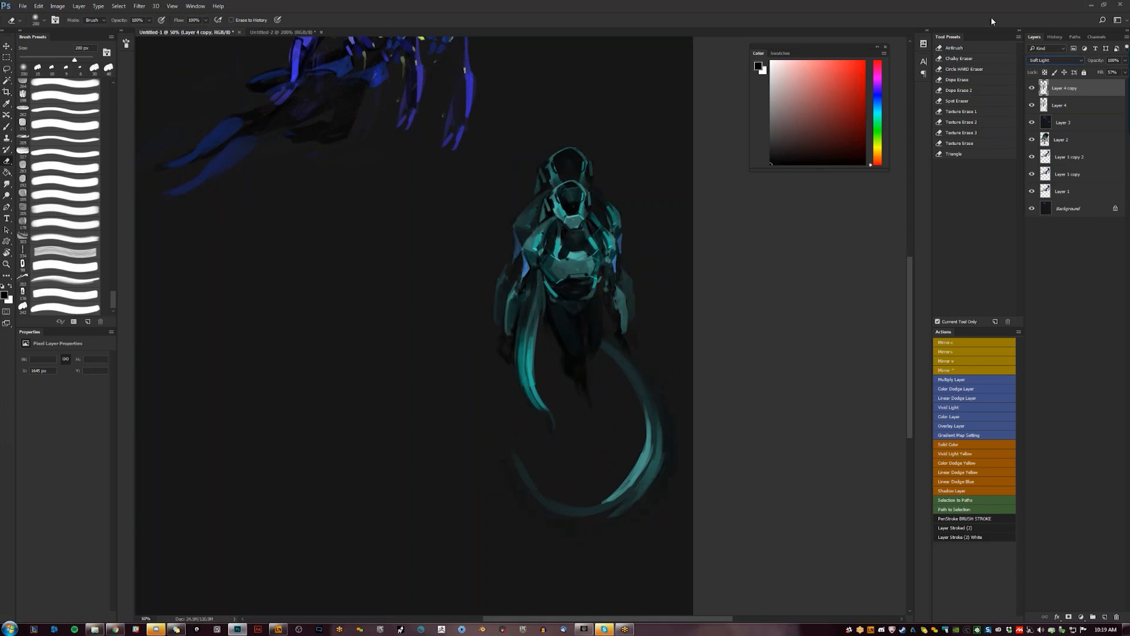
key("Down")
key("Down")
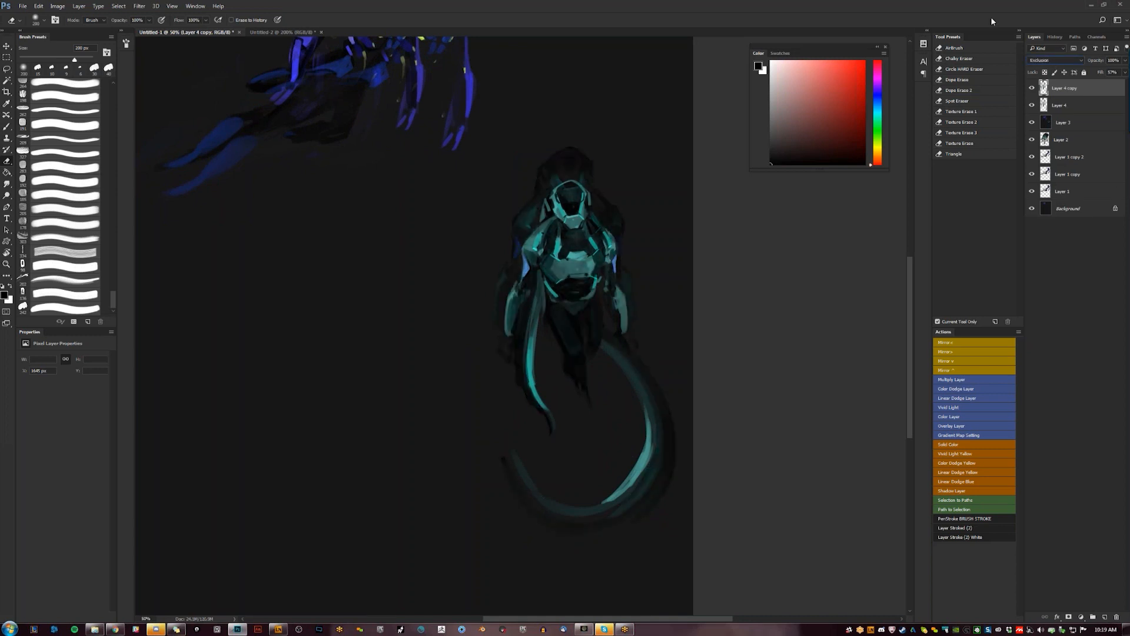
key("Down")
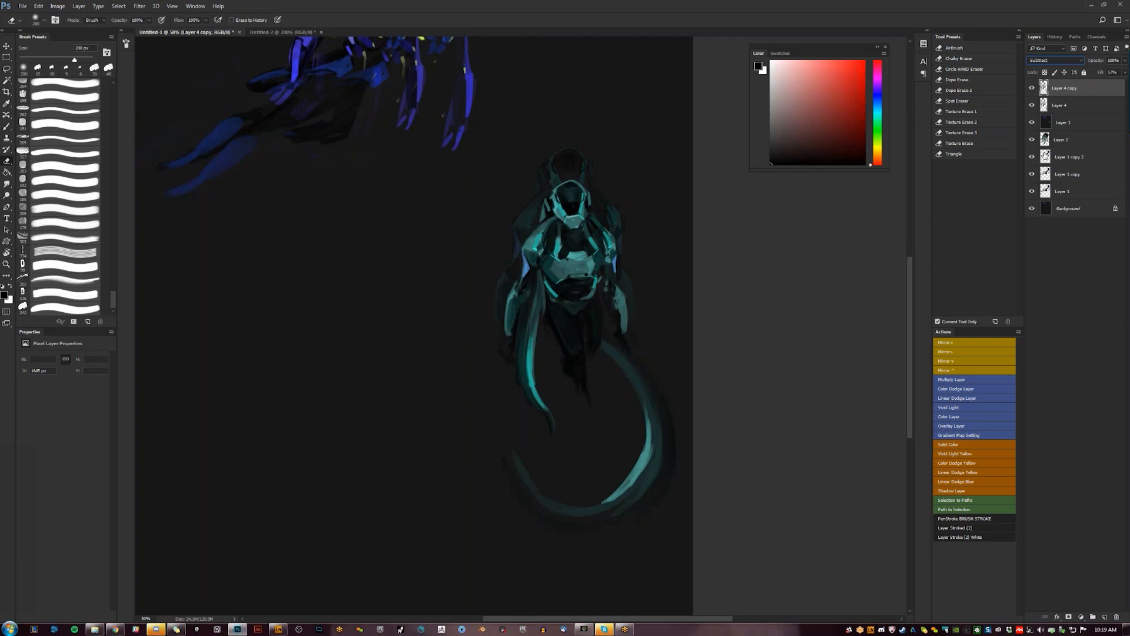
key("ctrl+shift+alt+n")
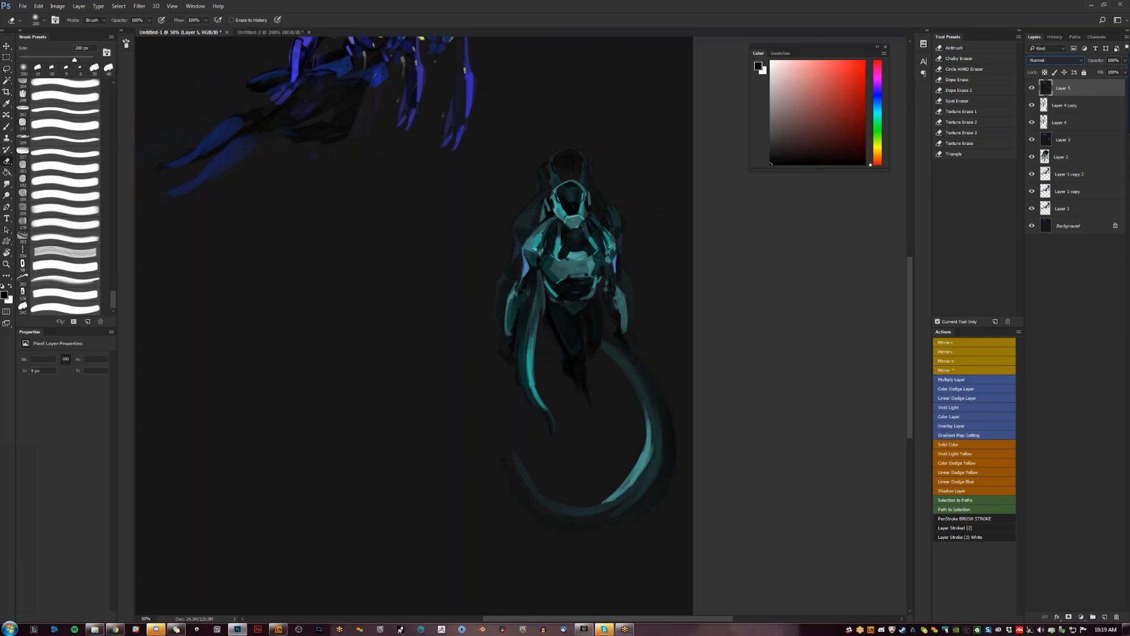
Paint a small red base shape for a new creature's head in the empty area beside the teal figure
left_click_drag(487, 360, 532, 341)
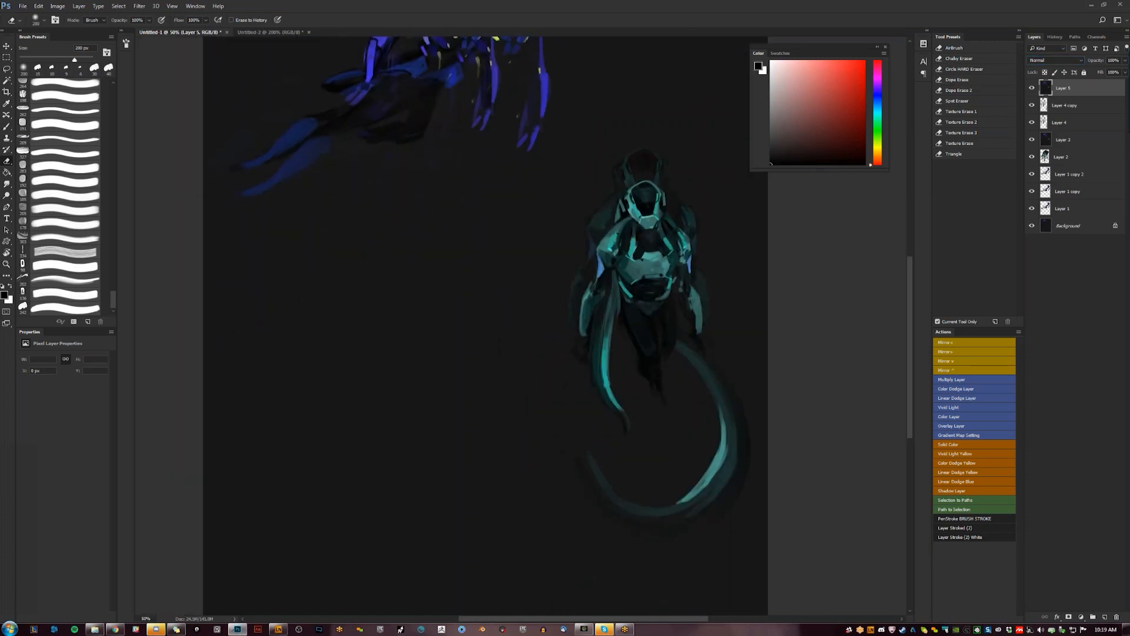
left_click_drag(512, 308, 535, 272)
key("b")
left_click(837, 80)
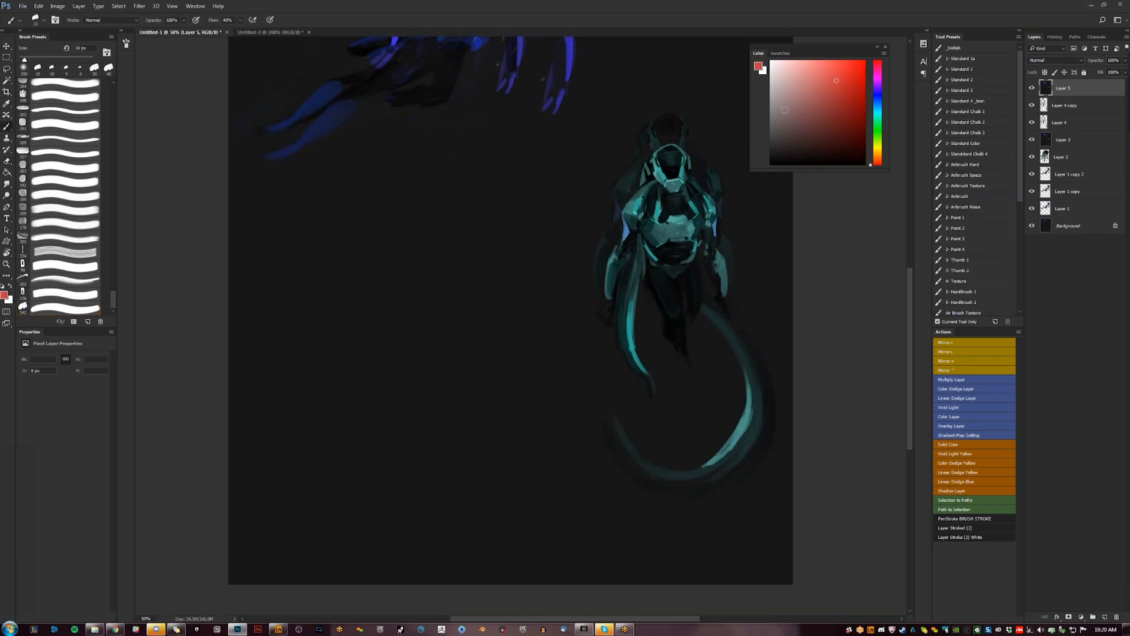
key("bracketright")
key("bracketright")
key("bracketright")
left_click_drag(399, 215, 438, 215)
key("bracketright")
mouse_move(413, 215)
left_mouse_down()
mouse_move(434, 217)
mouse_move(448, 235)
left_mouse_up()
key("bracketright")
Carve the eye socket and muzzle into the red head with black, and touch up the edges in red
key("bracketright")
key("bracketright")
key("bracketright")
key("bracketright")
key("bracketleft")
key("bracketleft")
key("bracketleft")
key("d")
mouse_move(417, 217)
left_mouse_down()
mouse_move(424, 222)
mouse_move(419, 215)
left_mouse_up()
key("bracketleft")
key("bracketleft")
left_click(419, 211, "alt")
mouse_move(435, 218)
left_mouse_down()
mouse_move(426, 229)
mouse_move(389, 218)
mouse_move(409, 224)
left_mouse_up()
Paint the red jaw and brow lines around the black muzzle so the head resembles a skull
key("bracketright")
key("bracketright")
key("bracketright")
key("bracketright")
key("bracketright")
key("bracketright")
key("bracketright")
key("bracketright")
key("bracketright")
key("bracketleft")
key("bracketleft")
key("bracketleft")
key("bracketleft")
key("bracketleft")
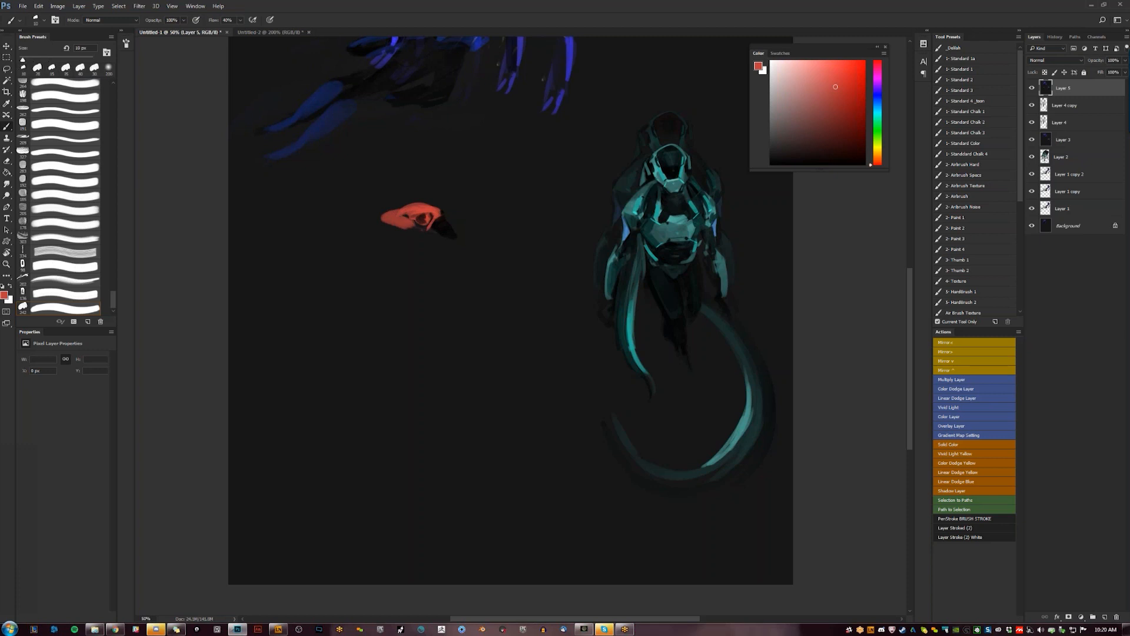
left_click_drag(414, 228, 445, 241)
mouse_move(423, 232)
left_mouse_down()
mouse_move(455, 247)
mouse_move(414, 228)
mouse_move(435, 213)
mouse_move(423, 212)
left_mouse_up()
key("bracketright")
key("bracketright")
key("bracketright")
key("d")
key("bracketright")
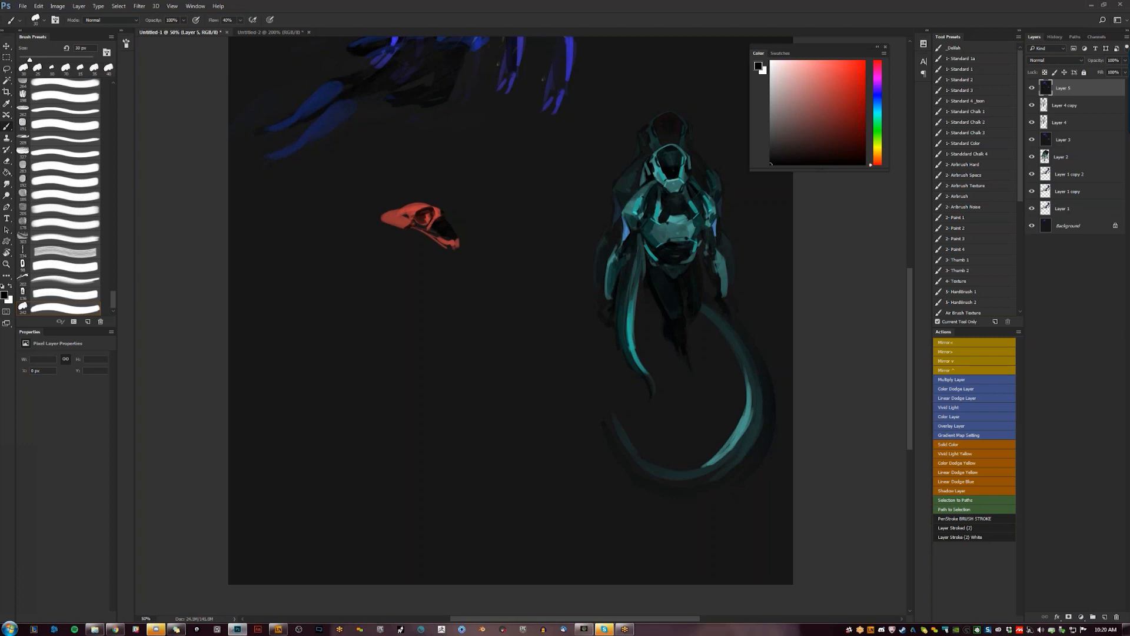
Pick a darker red and paint the neck and a long curved sweep running from the head around the body
left_click(833, 107)
left_click_drag(377, 215, 391, 212)
mouse_move(393, 232)
left_mouse_down()
mouse_move(440, 252)
mouse_move(380, 263)
mouse_move(365, 278)
mouse_move(427, 269)
mouse_move(409, 249)
mouse_move(377, 321)
mouse_move(505, 322)
left_mouse_up()
key("bracketright")
key("bracketright")
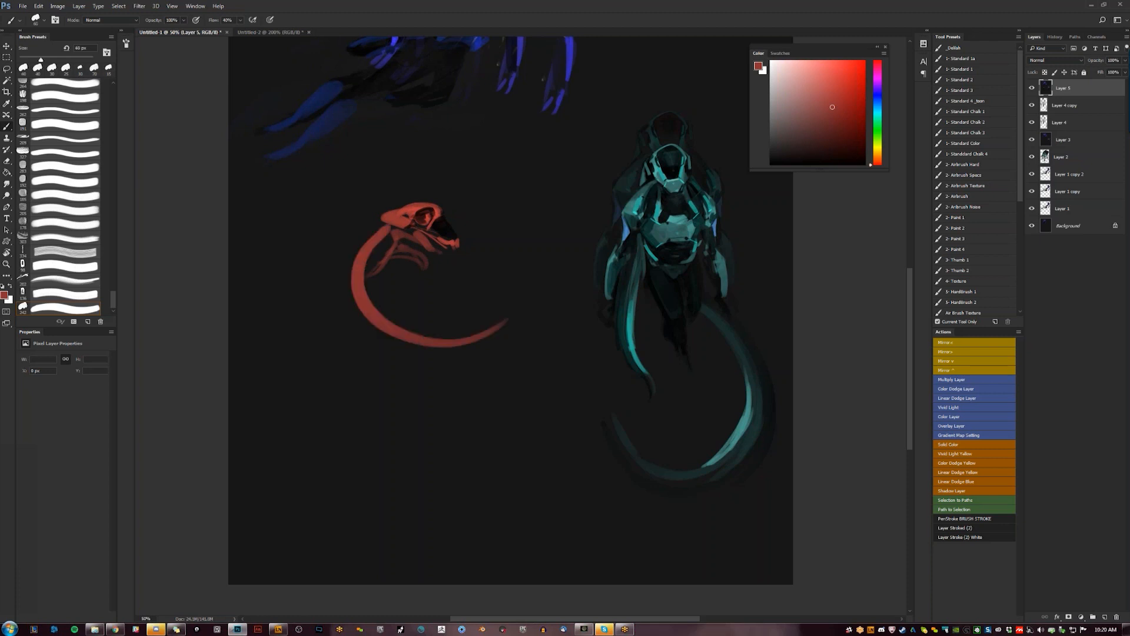
Build up the creature's back, shoulder and upper arm in dark red along the curved sweep
left_click_drag(393, 246, 439, 333)
key("d")
mouse_move(356, 273)
left_mouse_down()
mouse_move(340, 303)
mouse_move(355, 305)
left_mouse_up()
left_click(358, 275, "alt")
mouse_move(348, 298)
left_mouse_down()
mouse_move(397, 293)
mouse_move(421, 305)
left_mouse_up()
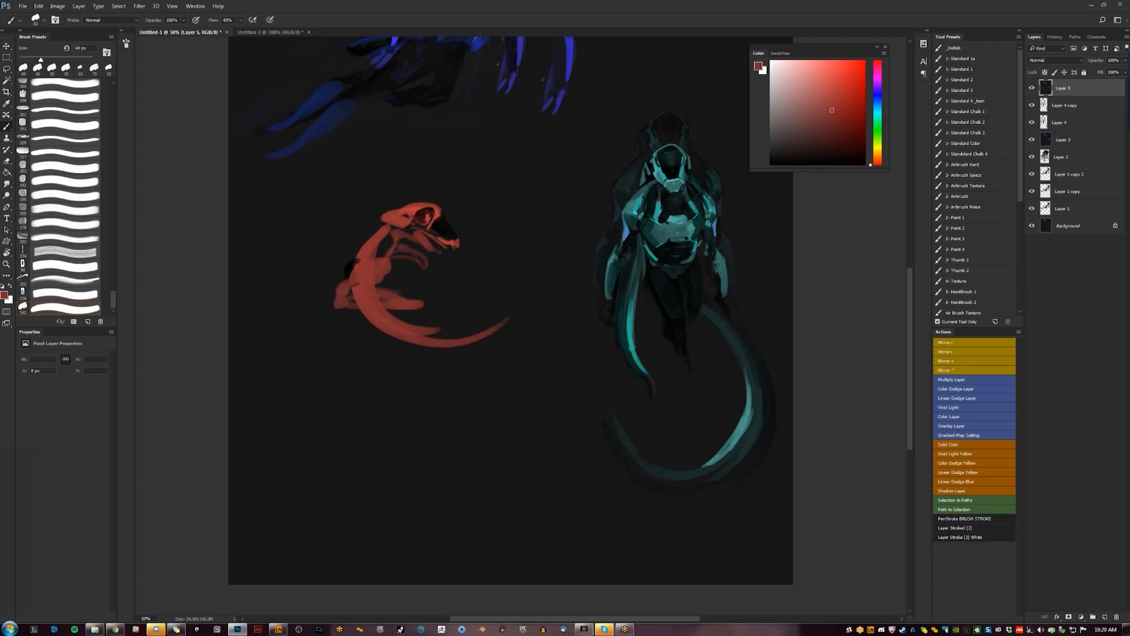
Extend the forearm and add red strokes to the throat below the jaw with a smaller brush
left_click(432, 308)
key("bracketleft")
left_click(442, 306)
left_click_drag(457, 255, 426, 266)
mouse_move(424, 265)
left_mouse_down()
mouse_move(394, 238)
mouse_move(442, 250)
left_mouse_up()
Flip the canvas horizontally and block in the creature's torso with black between the head and the forearm
key("d")
key("ctrl+shift+h")
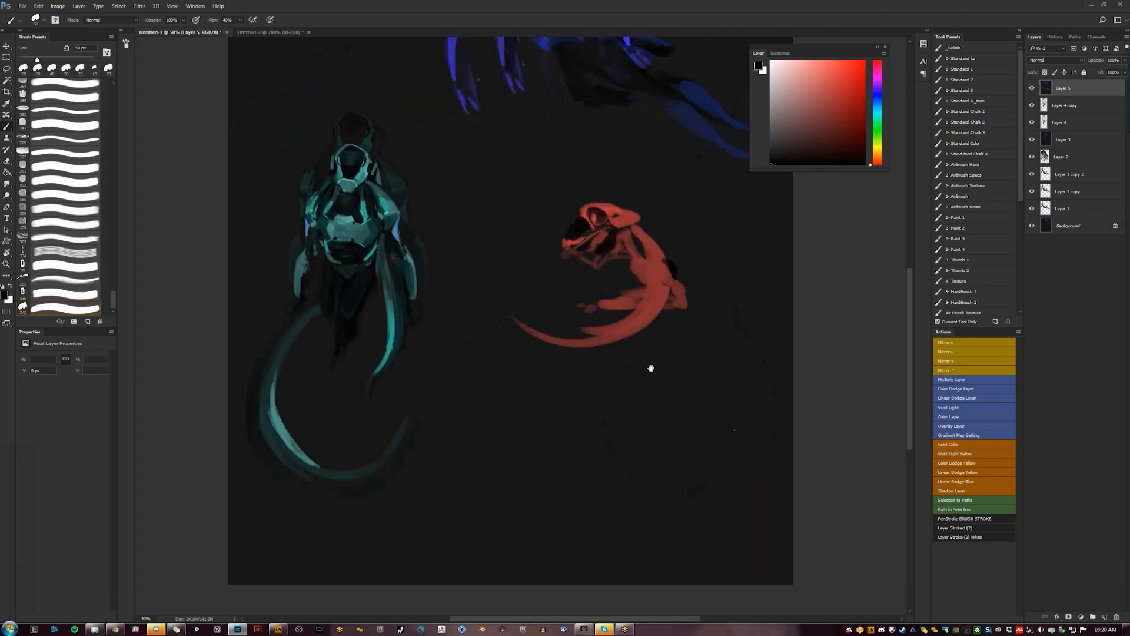
left_click_drag(651, 368, 529, 370)
mouse_move(467, 263)
left_mouse_down()
mouse_move(449, 294)
mouse_move(472, 266)
mouse_move(459, 285)
mouse_move(502, 265)
mouse_move(465, 292)
mouse_move(495, 272)
mouse_move(448, 270)
left_mouse_up()
key("bracketleft")
left_click(452, 265, "alt")
mouse_move(453, 265)
left_mouse_down()
mouse_move(465, 290)
mouse_move(507, 274)
mouse_move(477, 294)
mouse_move(439, 295)
mouse_move(440, 309)
mouse_move(443, 291)
mouse_move(450, 303)
mouse_move(474, 299)
mouse_move(438, 309)
mouse_move(437, 327)
mouse_move(477, 317)
left_mouse_up()
left_click(461, 268, "alt")
mouse_move(446, 352)
left_mouse_down()
mouse_move(475, 357)
mouse_move(438, 370)
left_mouse_up()
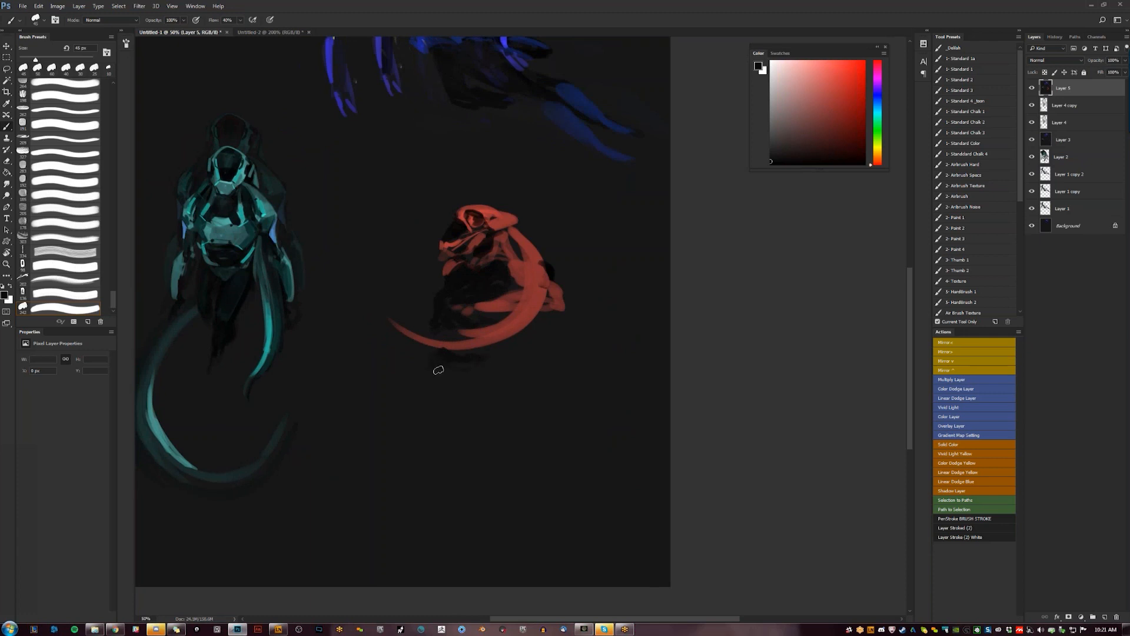
Refine the chest edges with sampled red and black, and flip the canvas horizontally again
left_click(519, 272, "alt")
left_click_drag(510, 275, 506, 270)
left_click(496, 279, "alt")
key("bracketleft")
key("bracketleft")
key("ctrl+shift+h")
left_click_drag(522, 294, 752, 261)
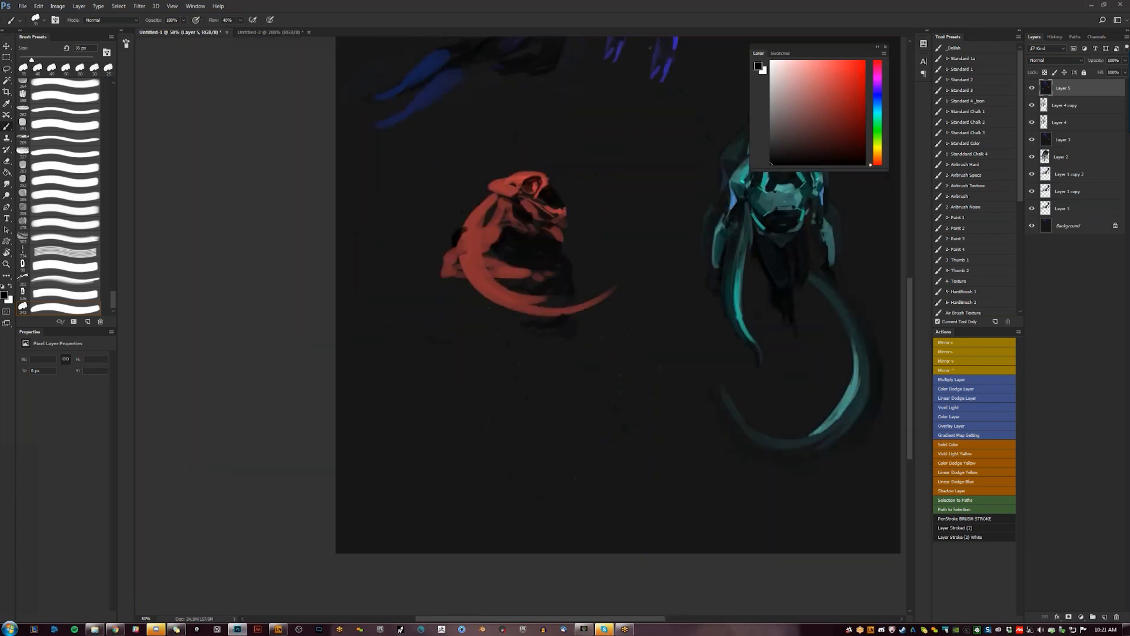
Pick a brighter red and paint highlights on the head, jaw and upper part of the curved back
left_click(481, 256, "alt")
left_click(848, 62)
key("bracketleft")
key("bracketleft")
key("bracketright")
key("bracketright")
mouse_move(531, 203)
left_mouse_down()
mouse_move(489, 239)
mouse_move(504, 232)
mouse_move(477, 217)
mouse_move(497, 201)
mouse_move(487, 205)
mouse_move(473, 232)
left_mouse_up()
key("bracketright")
key("bracketright")
key("bracketright")
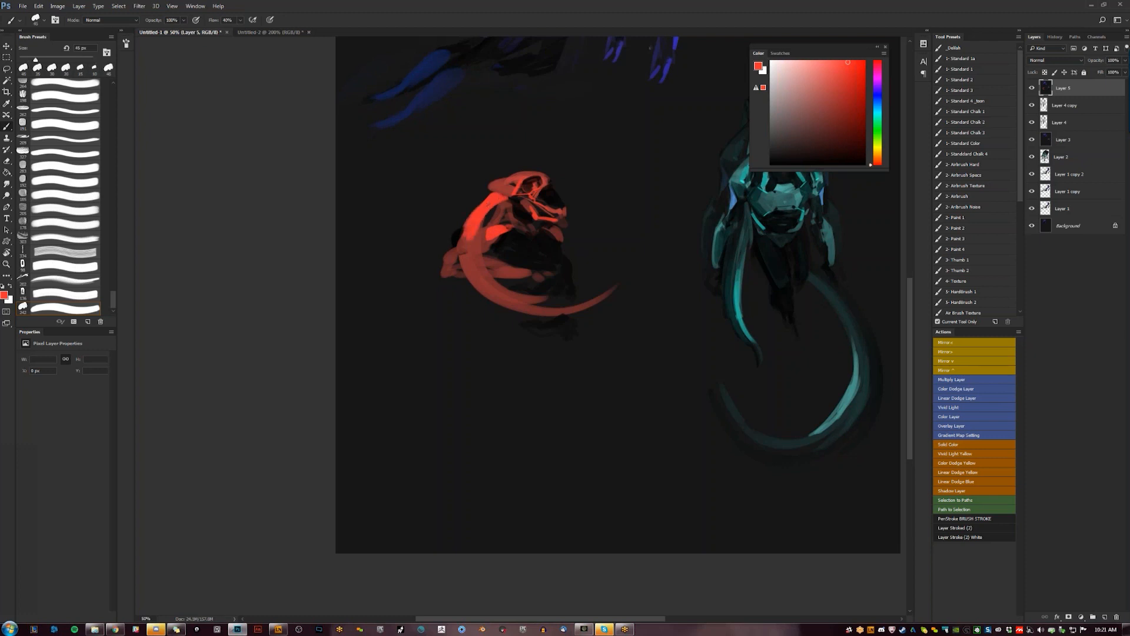
Highlight the forearm and hand in bright red with a progressively smaller brush
mouse_move(507, 271)
left_mouse_down()
mouse_move(538, 275)
mouse_move(505, 272)
mouse_move(529, 273)
left_mouse_up()
key("bracketleft")
key("bracketleft")
left_click_drag(547, 275, 561, 285)
key("bracketleft")
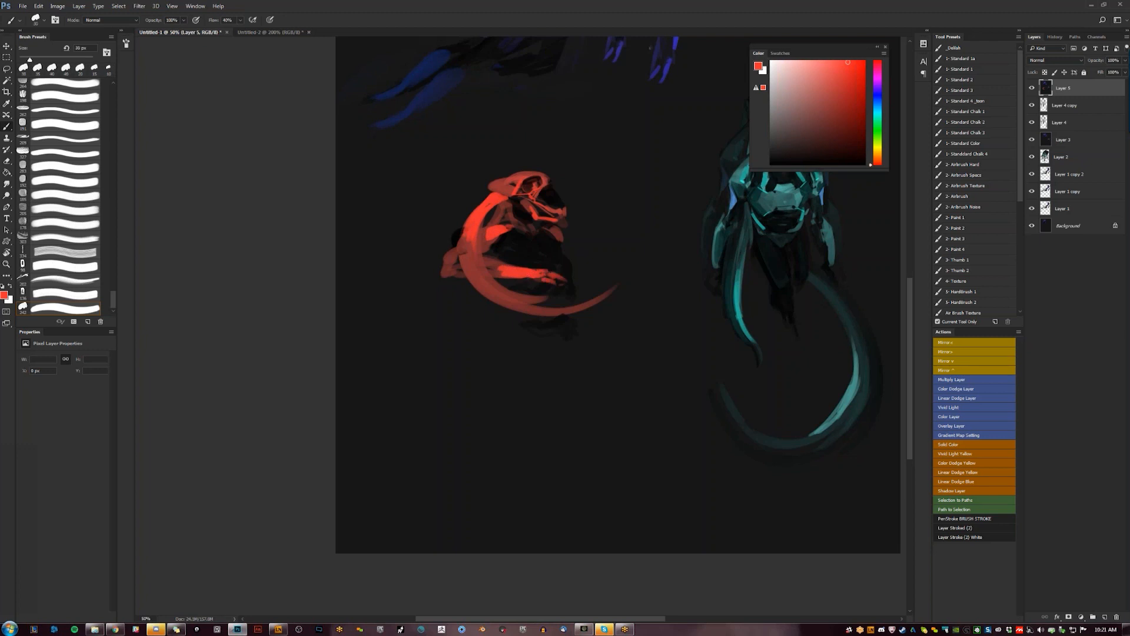
Flip the canvas horizontally and refine the chest and upper arm with sampled colors
key("ctrl+shift+h")
left_click_drag(717, 309, 513, 310)
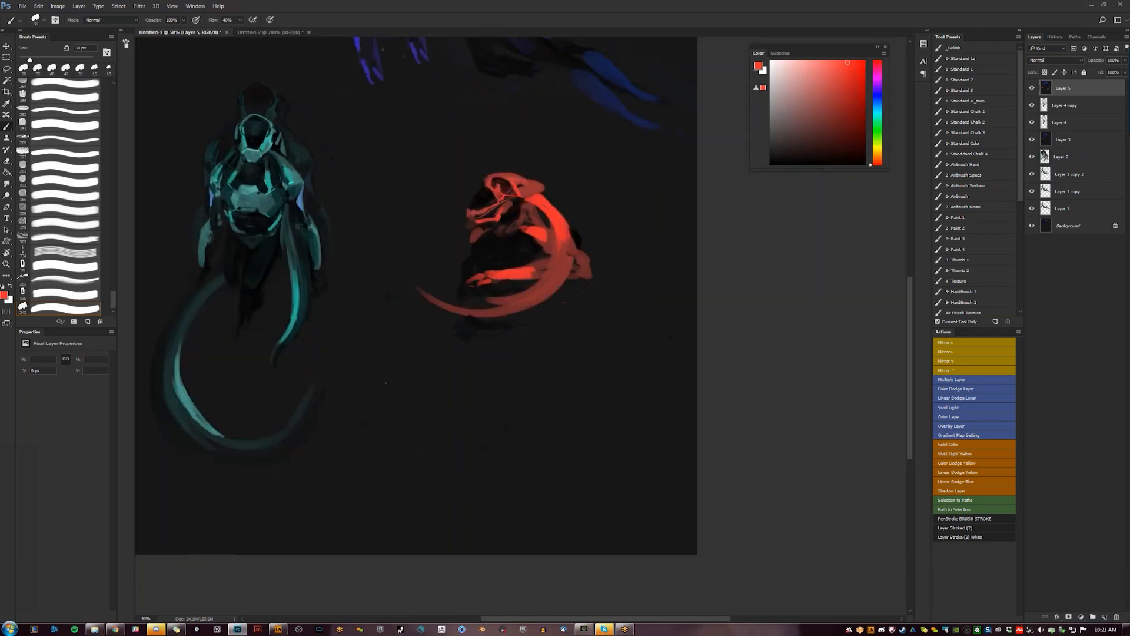
left_click(476, 234, "alt")
left_click(477, 240, "alt")
left_click_drag(514, 246, 527, 261)
left_click(520, 232, "alt")
left_click(509, 243, "alt")
Pick a dark violet-grey and try a broad stroke over the creature's torso
left_click(879, 89)
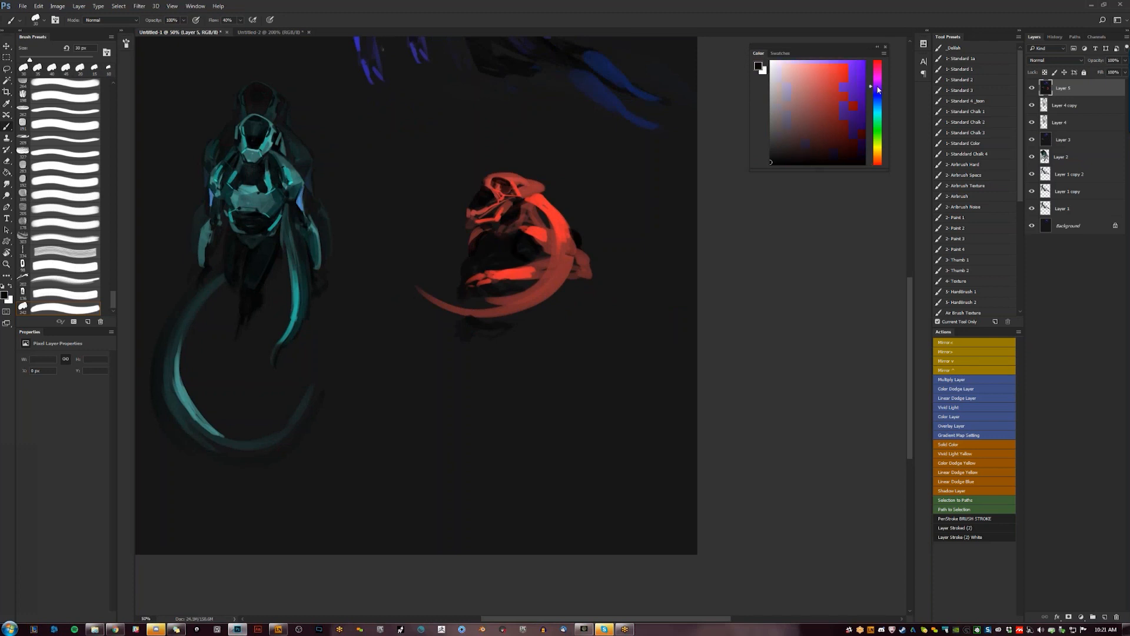
left_click(789, 145)
key("bracketright")
key("bracketright")
key("bracketright")
mouse_move(484, 243)
left_mouse_down()
mouse_move(474, 252)
mouse_move(504, 238)
mouse_move(463, 269)
left_mouse_up()
key("ctrl+z")
key("bracketleft")
Shade the torso with black and violet-grey strokes, and flip the canvas horizontally to continue on it
key("d")
key("bracketleft")
key("bracketleft")
left_click_drag(489, 240, 484, 252)
left_click(485, 249, "alt")
key("ctrl+shift+h")
left_click(361, 256, "alt")
left_click_drag(352, 266, 357, 264)
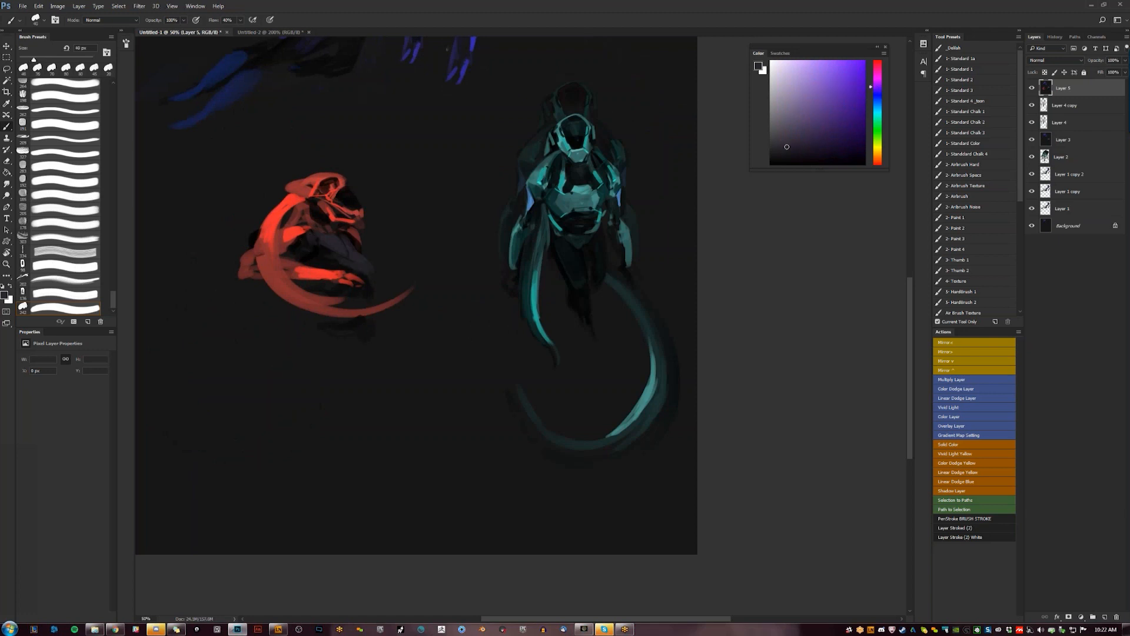
Paint a thin dark red streak sweeping forward from the creature's chest with a larger brush
key("bracketright")
key("bracketright")
key("bracketright")
key("bracketright")
key("bracketleft")
left_click(361, 226, "alt")
left_click_drag(359, 249, 393, 270)
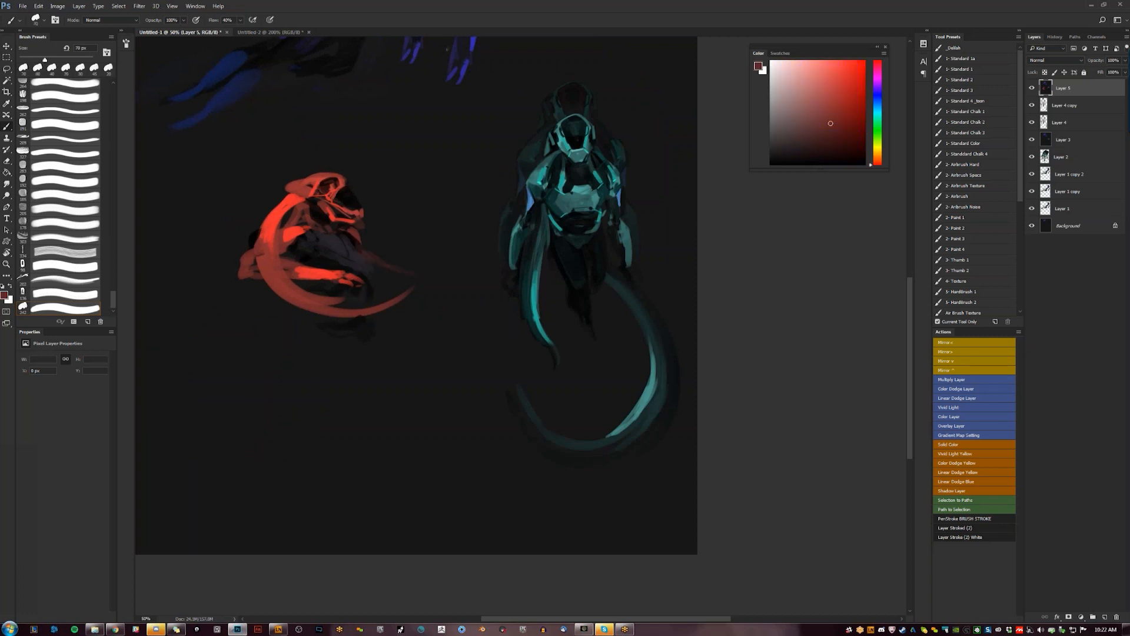
Paint the bent leg and a long curling tail in dark red below the creature's body
mouse_move(379, 318)
left_mouse_down()
mouse_move(451, 369)
mouse_move(440, 390)
left_mouse_up()
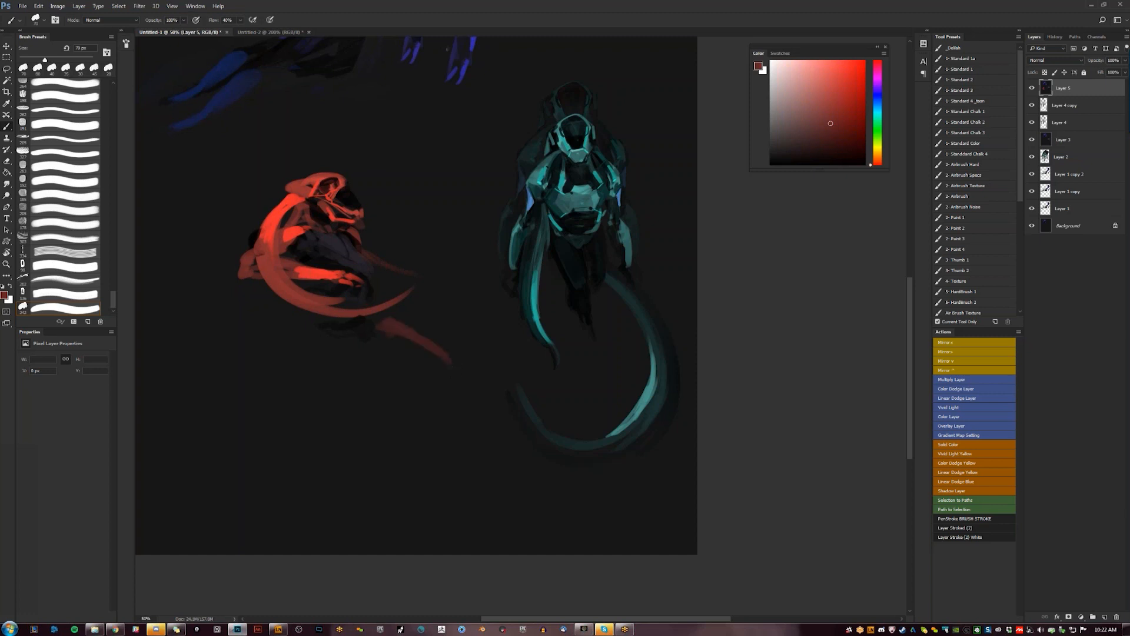
left_click_drag(313, 324, 475, 472)
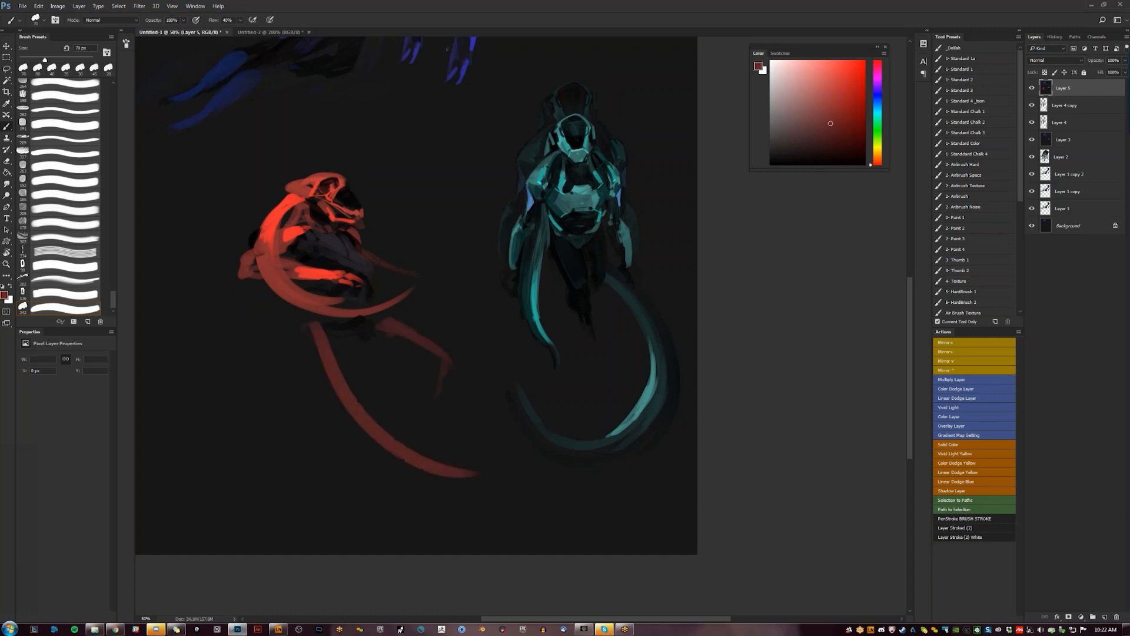
mouse_move(313, 325)
left_mouse_down()
mouse_move(435, 459)
mouse_move(328, 522)
mouse_move(311, 475)
mouse_move(355, 516)
mouse_move(413, 538)
left_mouse_up()
mouse_move(356, 515)
left_mouse_down()
mouse_move(461, 529)
mouse_move(453, 520)
left_mouse_up()
left_click_drag(442, 478, 454, 515)
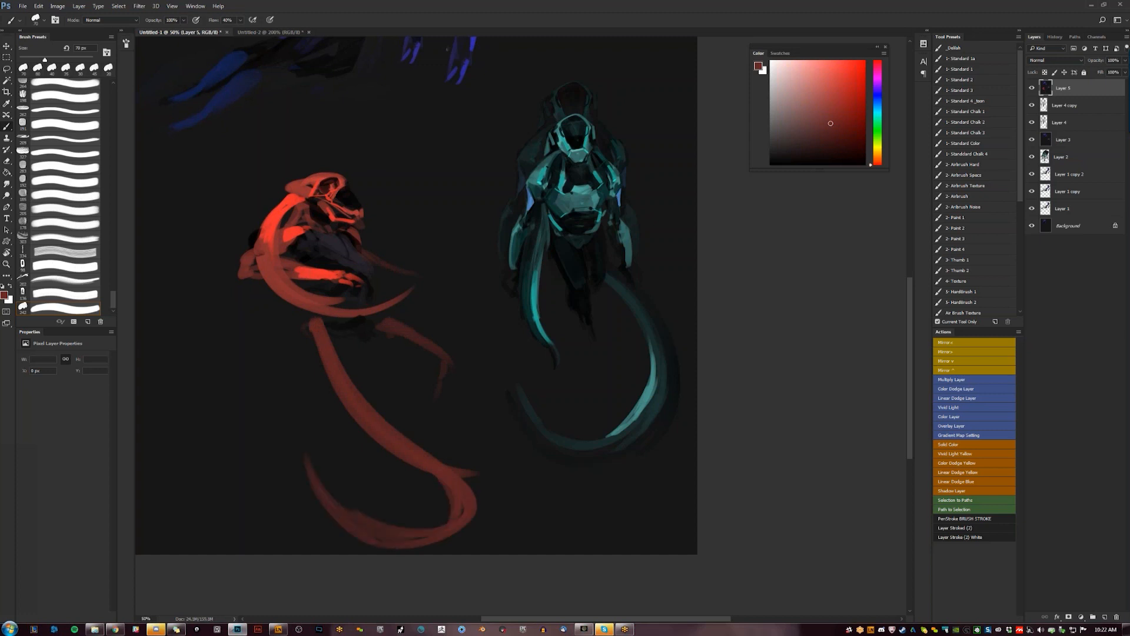
Block in the creature's hips, thigh and lower leg with black over the dark red leg strokes
left_click(355, 324, "alt")
key("bracketleft")
key("bracketleft")
left_click_drag(326, 323, 339, 345)
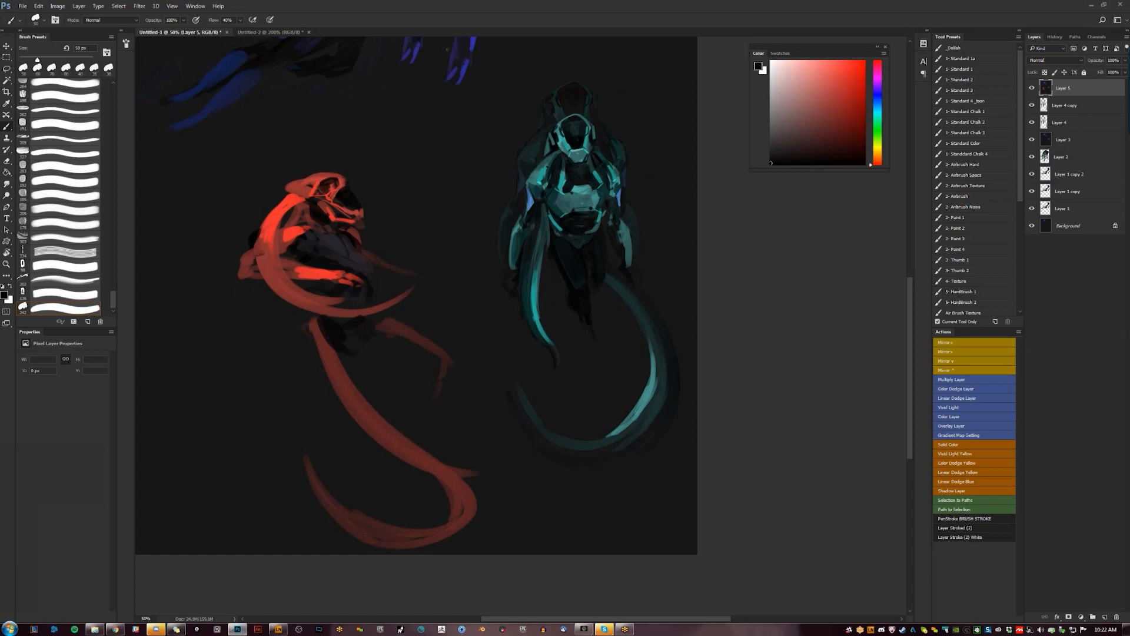
mouse_move(356, 360)
left_mouse_down()
mouse_move(335, 350)
mouse_move(438, 307)
mouse_move(448, 320)
left_mouse_up()
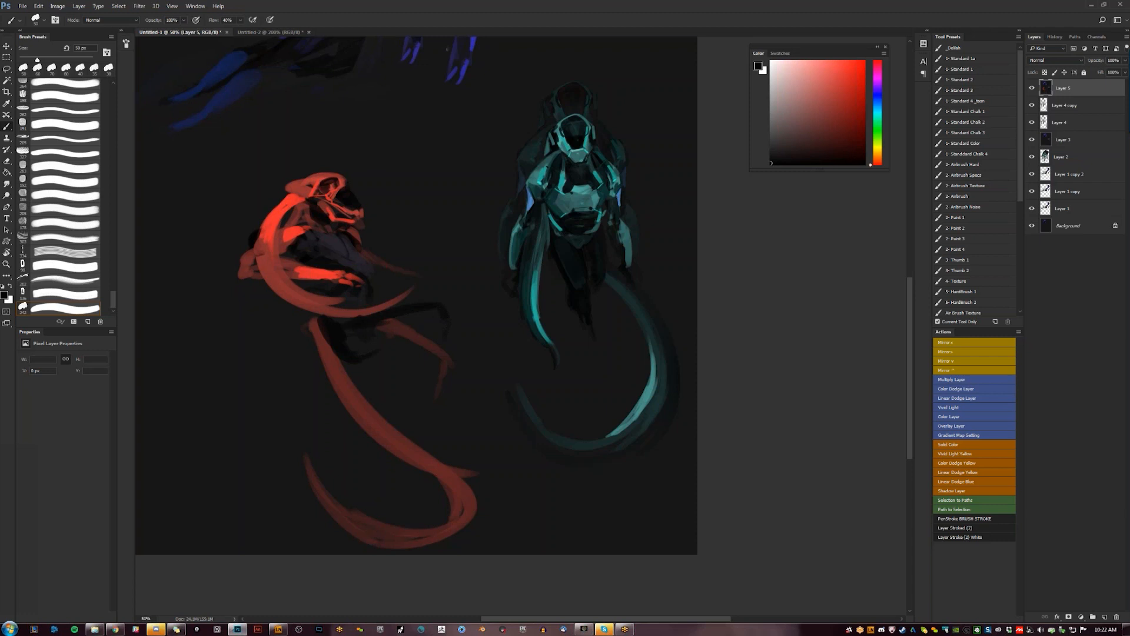
mouse_move(384, 346)
left_mouse_down()
mouse_move(396, 329)
mouse_move(373, 336)
mouse_move(413, 318)
mouse_move(440, 324)
mouse_move(379, 348)
left_mouse_up()
mouse_move(437, 325)
left_mouse_down()
mouse_move(407, 338)
mouse_move(422, 378)
left_mouse_up()
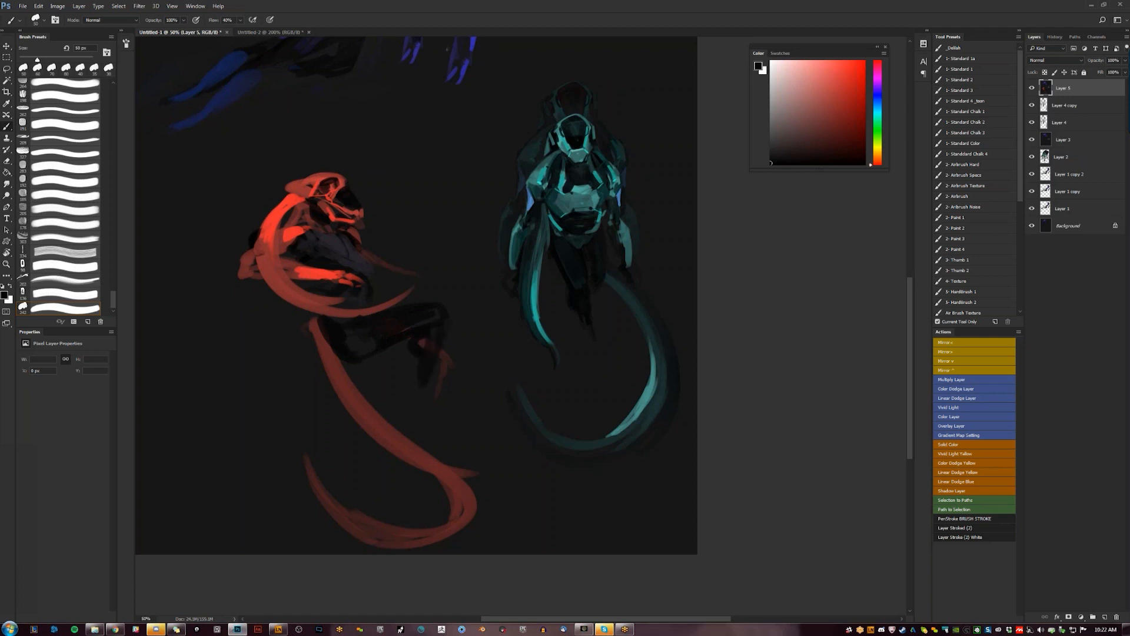
Add black strokes behind the elbow and along the chest streak, and flip the canvas horizontally
left_click_drag(241, 274, 264, 284)
left_click_drag(380, 272, 431, 283)
key("ctrl+shift+h")
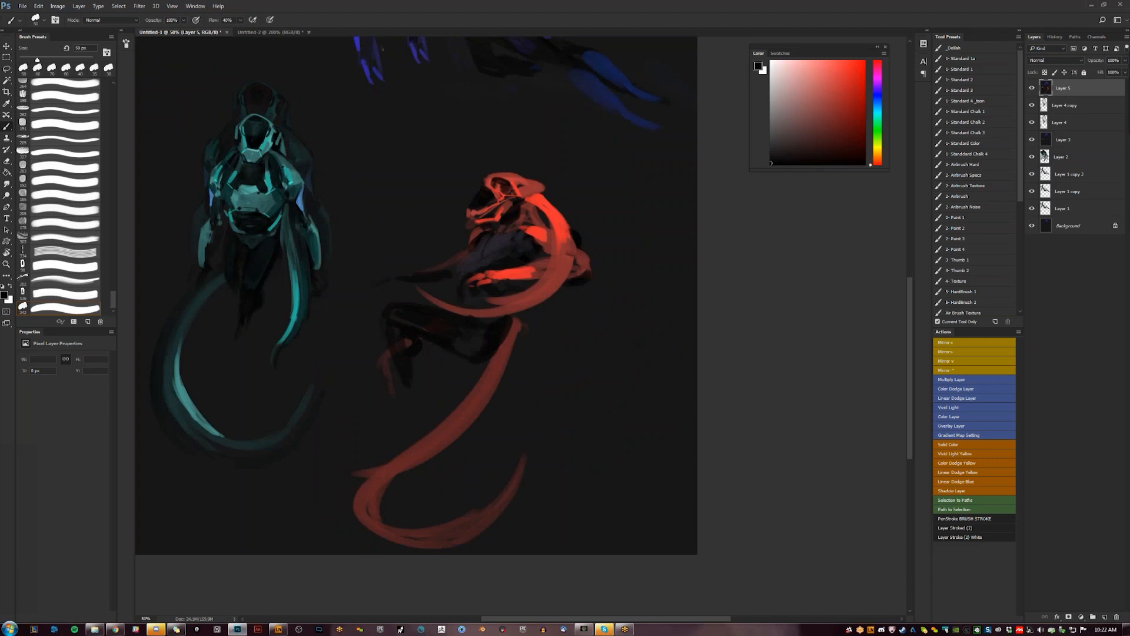
Lasso the whole red creature, move it farther from the teal figure, and deselect it
key("l")
mouse_move(636, 262)
left_mouse_down()
mouse_move(531, 142)
mouse_move(417, 179)
mouse_move(312, 550)
mouse_move(634, 277)
left_mouse_up()
key("v")
left_click_drag(546, 292, 581, 289)
key("ctrl+d")
key("b")
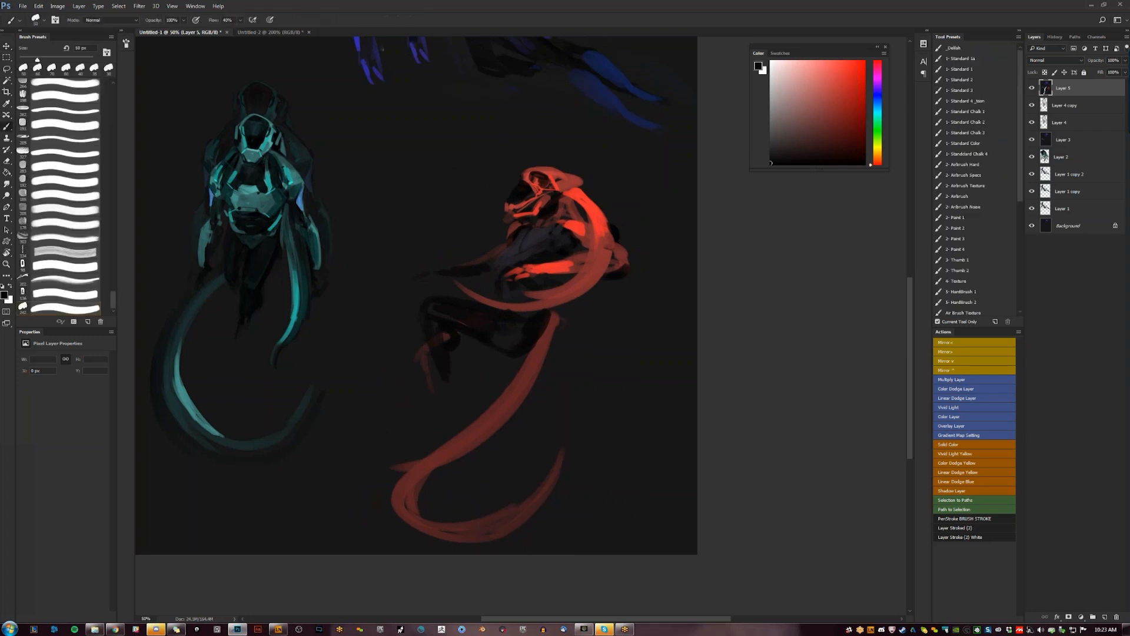
Touch up the back of the creature's head and neck with sampled bright red using a smaller brush
key("z")
left_click(576, 196)
key("b")
left_click(577, 198, "alt")
key("bracketleft")
left_click_drag(559, 187, 572, 195)
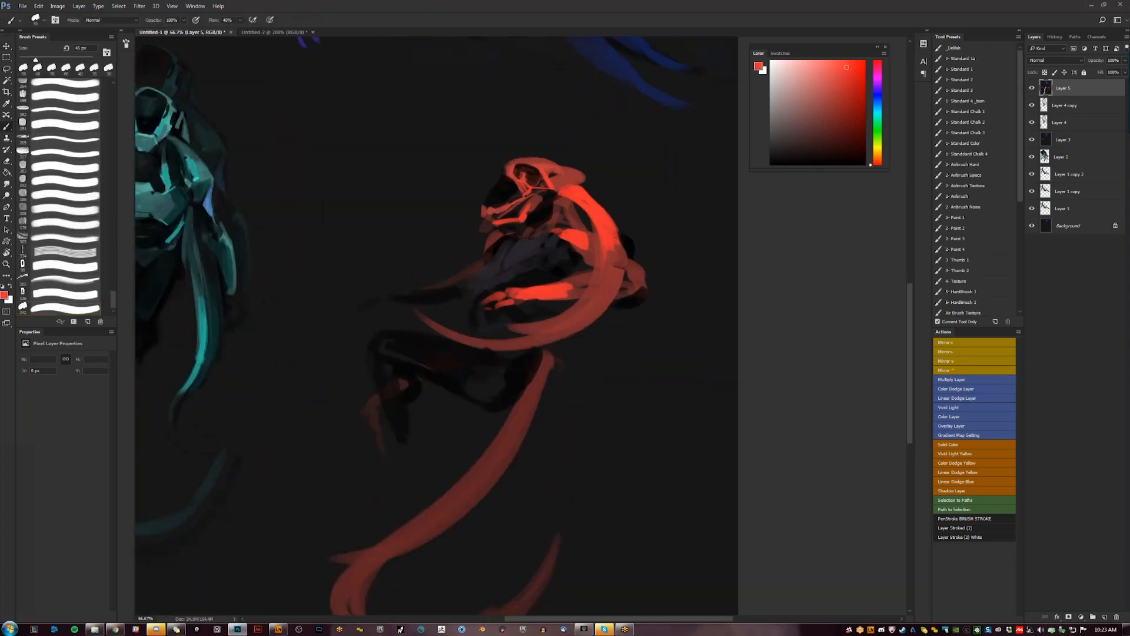
key("bracketleft")
left_click_drag(583, 185, 558, 191)
key("d")
key("z")
left_click(566, 230, "alt")
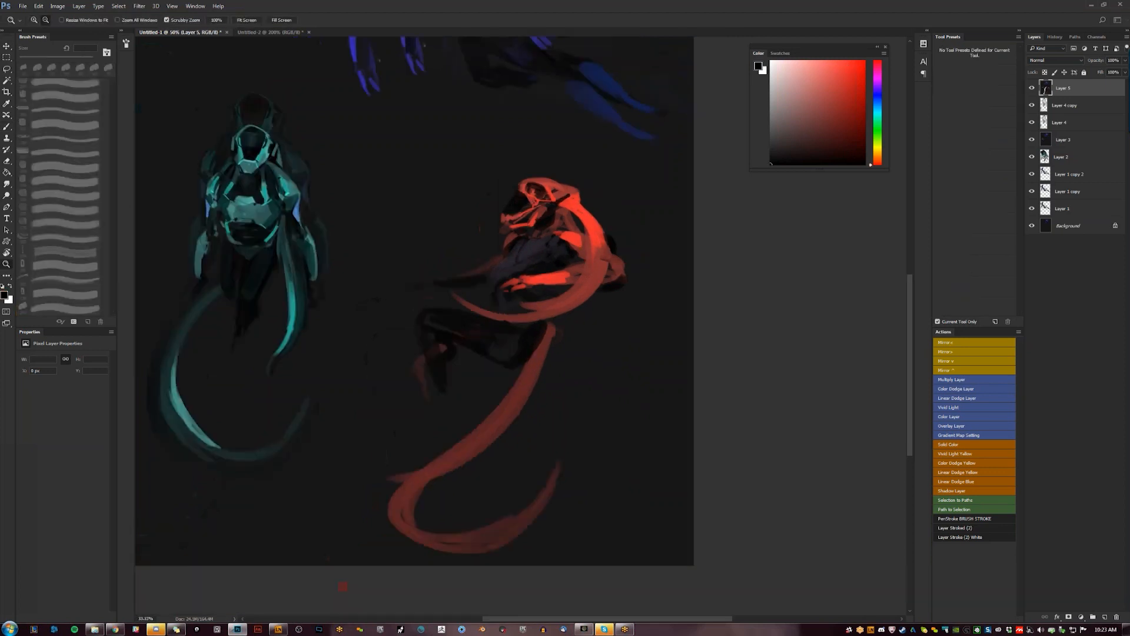
Flip the canvas horizontally and touch up the outer edge of the red creature's curved upper back using a larger brush
left_click(566, 230, "alt")
key("ctrl+shift+h")
left_click(445, 362)
left_click(445, 362)
key("b")
left_click(344, 344, "alt")
left_click_drag(340, 333, 340, 353)
key("bracketright")
key("d")
key("bracketright")
key("bracketright")
key("bracketright")
left_click_drag(377, 306, 352, 350)
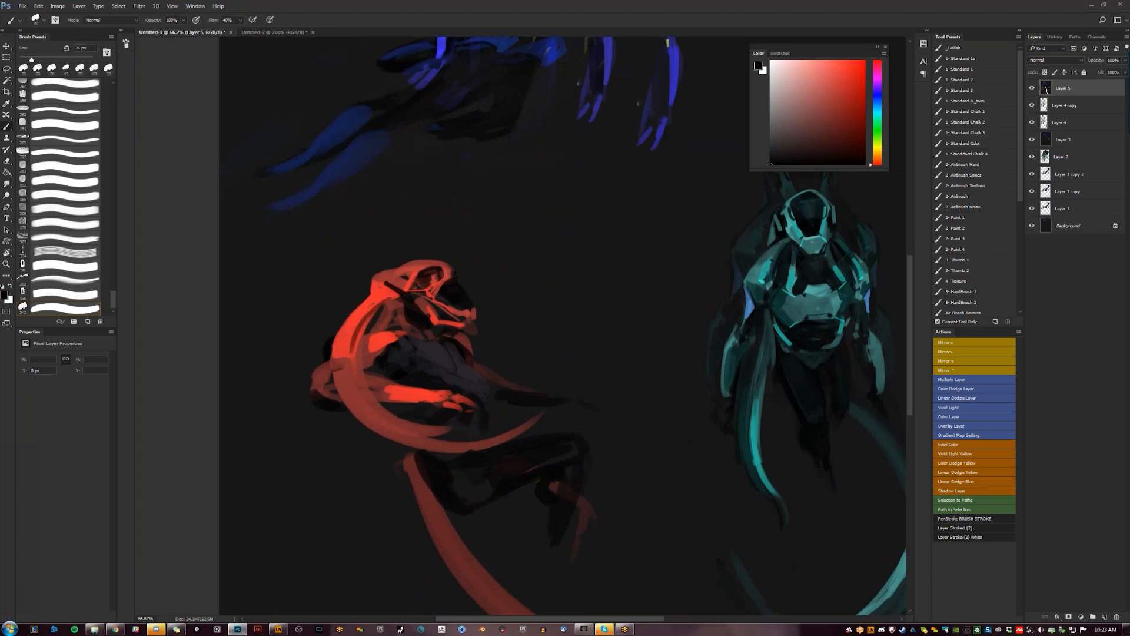
left_click_drag(380, 306, 353, 351)
Clean up the back of the red creature's head with black using a smaller brush
left_click(355, 342, "alt")
key("bracketleft")
key("bracketleft")
key("d")
left_click_drag(399, 288, 418, 267)
left_click(447, 320, "alt")
left_click(447, 320, "alt")
left_click(428, 293, "ctrl")
left_click(428, 292, "ctrl")
Paint a bright red tendril sweeping from the back beneath the forearm and up in front of the body with a 60 px brush
left_click(401, 320, "alt")
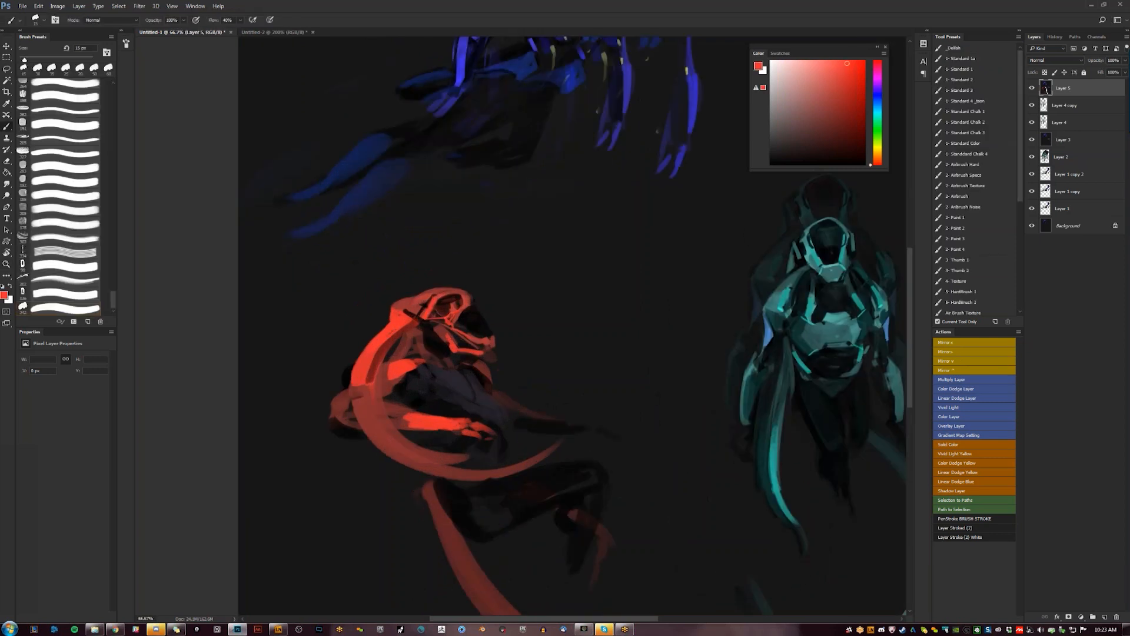
key("bracketright")
key("bracketright")
key("bracketright")
key("bracketright")
key("bracketright")
key("bracketright")
key("bracketright")
key("bracketright")
mouse_move(379, 349)
left_mouse_down()
mouse_move(367, 417)
mouse_move(377, 430)
mouse_move(452, 463)
mouse_move(511, 463)
left_mouse_up()
left_click_drag(440, 465, 563, 440)
left_click_drag(478, 465, 598, 395)
left_click_drag(525, 455, 650, 347)
left_click_drag(584, 484, 579, 369)
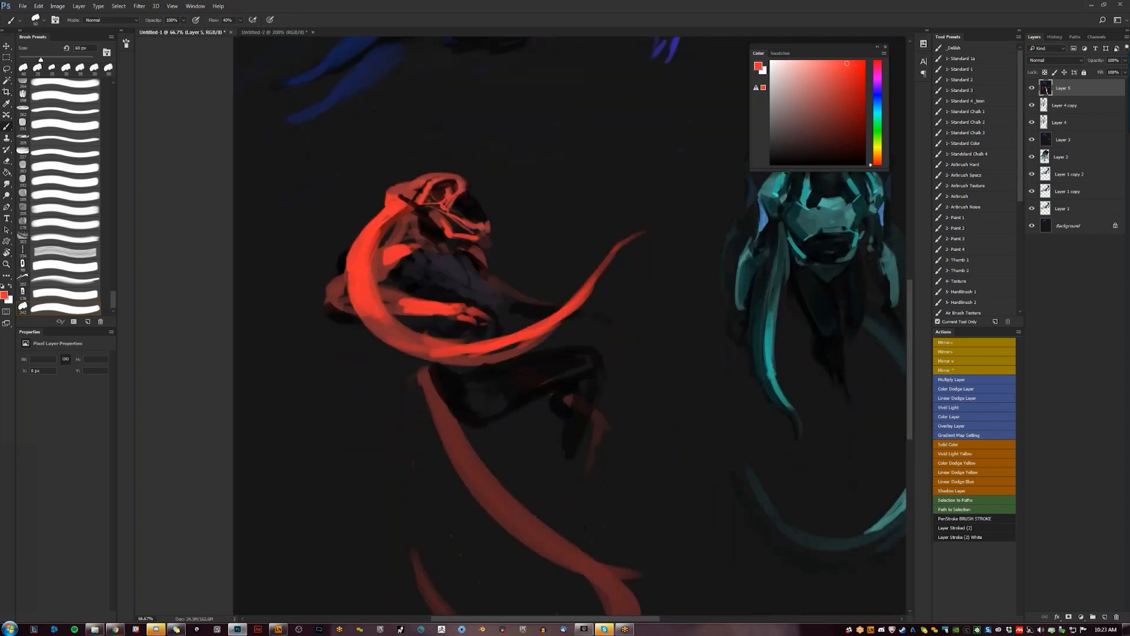
Sample black from the hips and solidify the red creature's thigh, knee and lower legs
left_click(426, 375, "alt")
left_click(432, 369, "alt")
left_click(460, 389, "alt")
mouse_move(460, 390)
left_mouse_down()
mouse_move(478, 413)
mouse_move(585, 366)
mouse_move(570, 389)
mouse_move(579, 360)
mouse_move(585, 391)
left_mouse_up()
mouse_move(560, 453)
left_mouse_down()
mouse_move(565, 433)
mouse_move(553, 501)
left_mouse_up()
left_click_drag(588, 428, 578, 506)
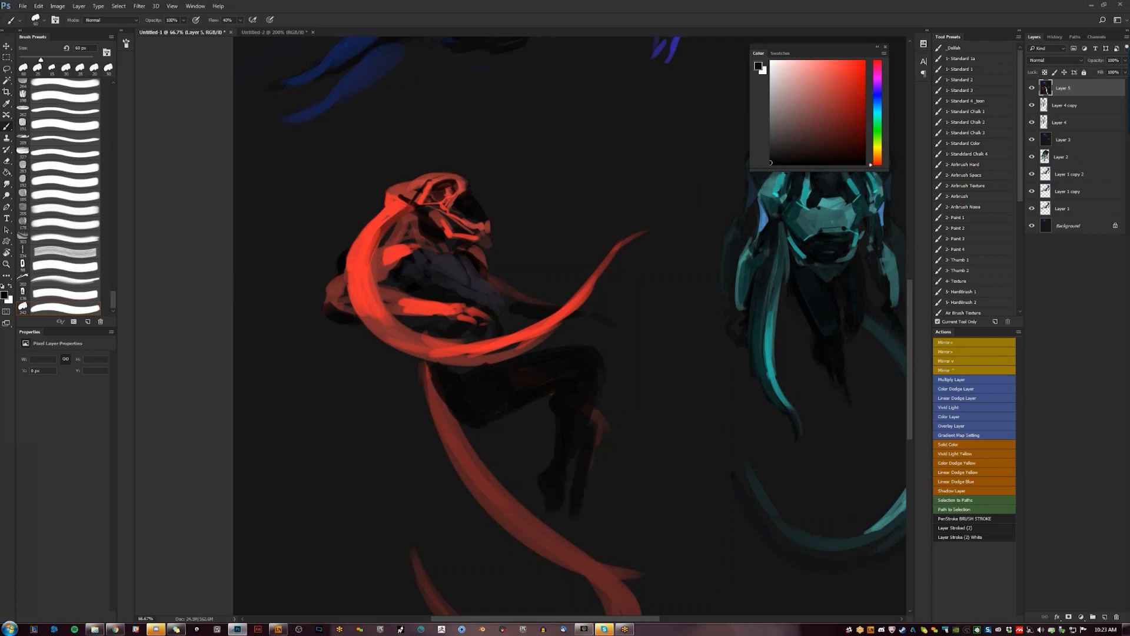
Outline the crest and top edge of the red creature's head with thin pale red lines using a small brush
key("z")
left_click_drag(612, 445, 563, 446)
double_click(560, 430)
key("z")
left_click(350, 272)
key("b")
key("bracketleft")
key("bracketleft")
key("bracketleft")
key("bracketleft")
key("bracketleft")
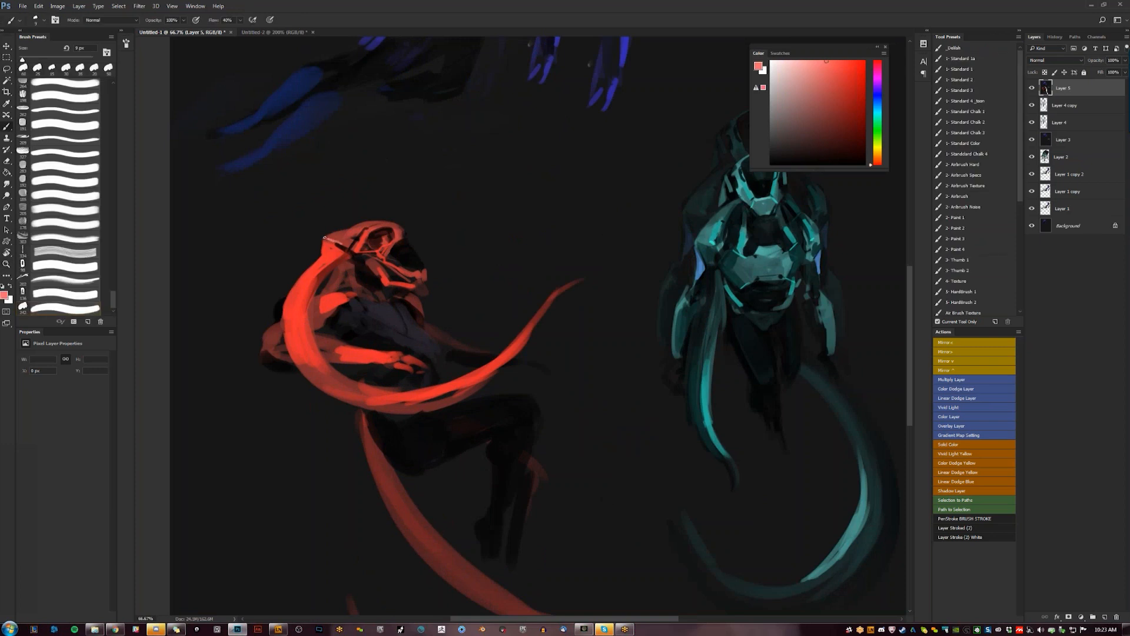
mouse_move(324, 237)
left_mouse_down()
mouse_move(345, 246)
mouse_move(368, 223)
left_mouse_up()
left_click_drag(370, 222, 407, 238)
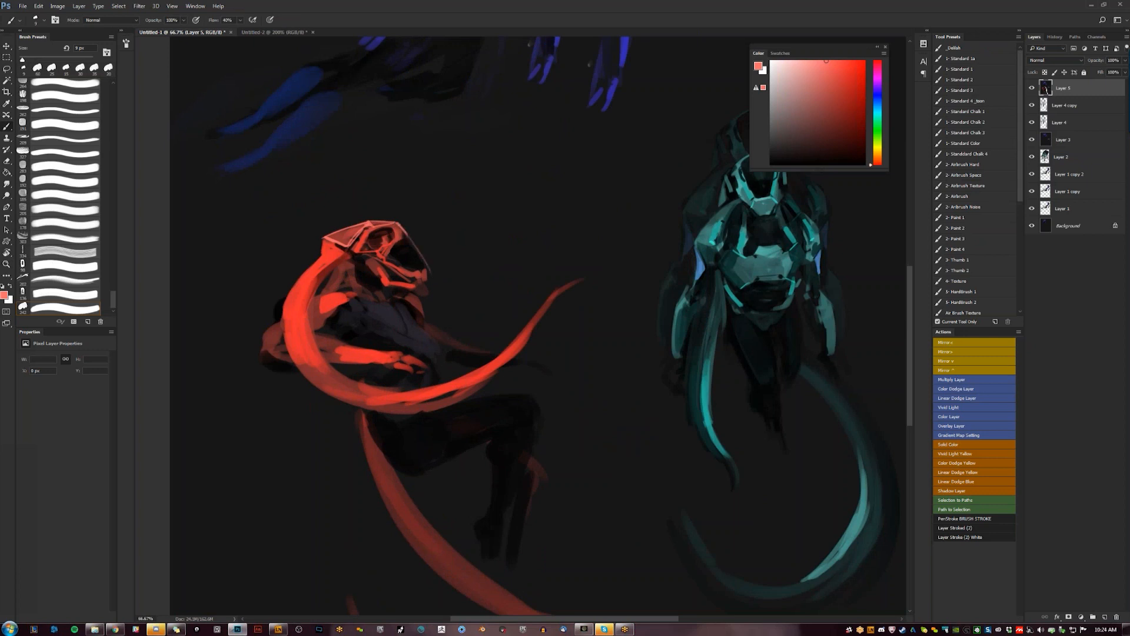
Undo the last crest stroke, add a wider pale red highlight down the neck, and flip the canvas horizontally
key("ctrl+z")
key("bracketright")
key("bracketright")
left_click_drag(325, 241, 308, 270)
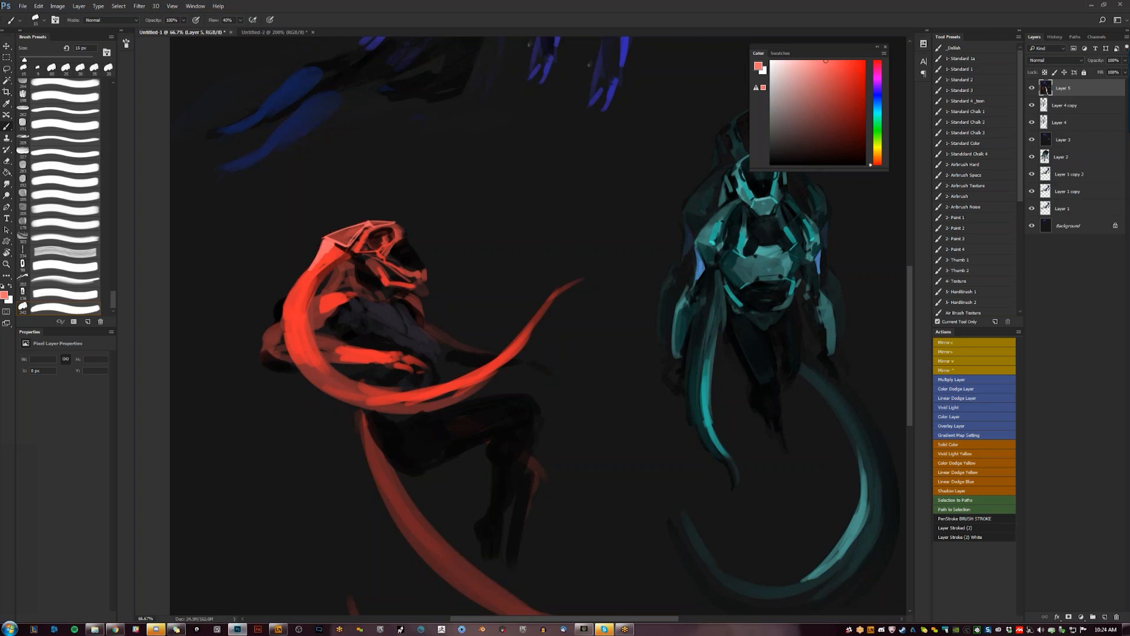
key("z")
left_click(498, 364, "alt")
left_click(498, 365, "alt")
key("ctrl+shift+h")
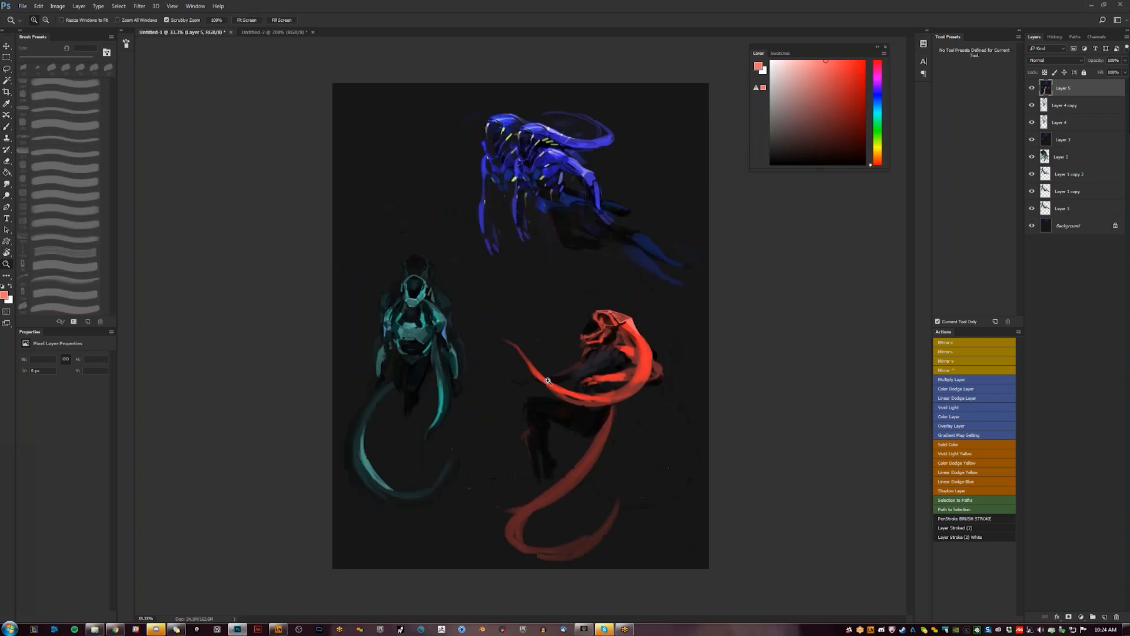
Taper and highlight the tendril's tip in pale red, add a shoulder highlight, and flip the canvas horizontally
left_click(605, 391)
key("b")
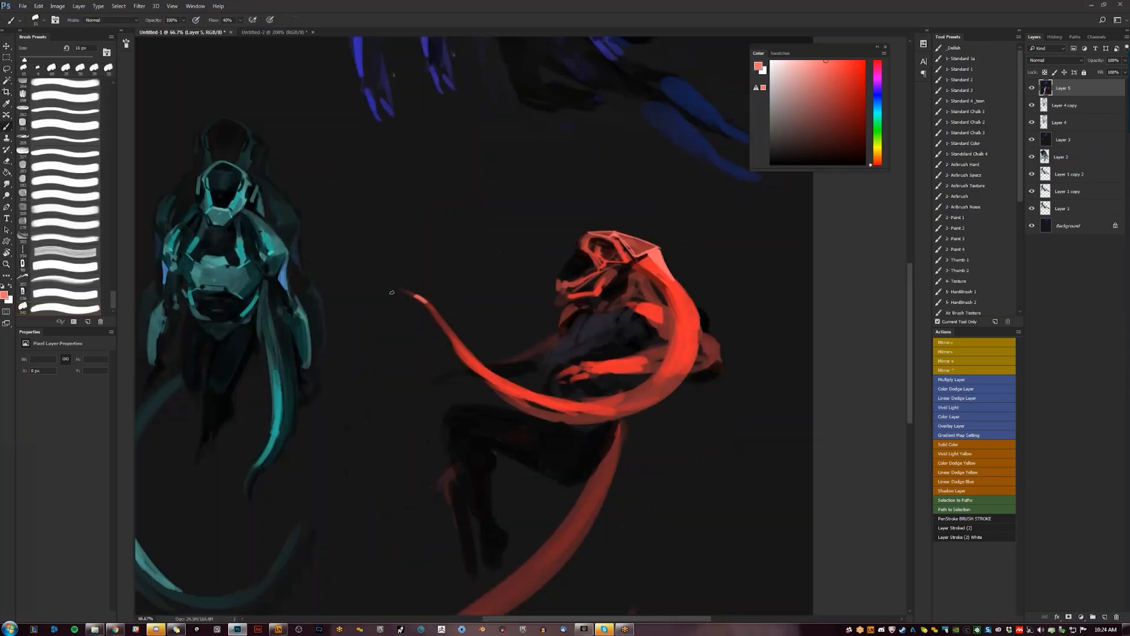
key("ctrl+z")
mouse_move(430, 302)
left_mouse_down()
mouse_move(377, 277)
mouse_move(441, 313)
mouse_move(461, 342)
left_mouse_up()
key("bracketright")
key("bracketright")
left_click_drag(634, 303, 576, 312)
key("bracketleft")
left_click(582, 306, "alt")
left_click(582, 307, "alt")
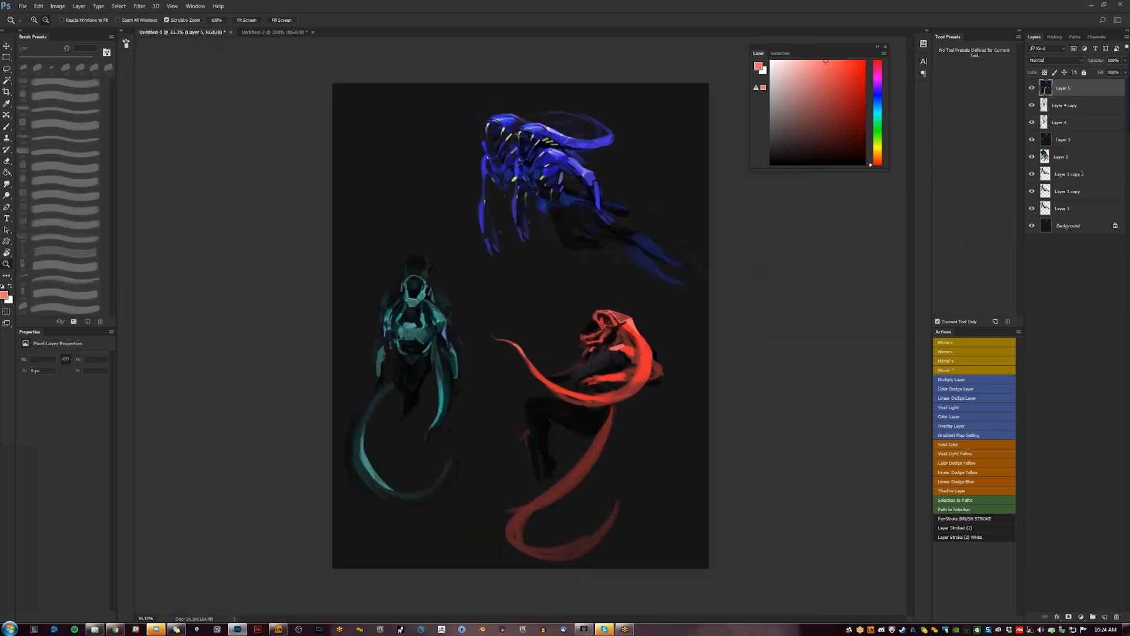
left_click(582, 307, "alt")
key("ctrl+shift+h")
Sample red from the forearm and strengthen the forearm strokes with a larger brush
left_click(505, 372, "ctrl")
left_click(505, 372, "ctrl")
left_click(500, 375, "ctrl")
key("bracketright")
left_click(336, 384, "alt")
left_click_drag(327, 383, 339, 393)
left_click_drag(328, 382, 378, 381)
key("bracketright")
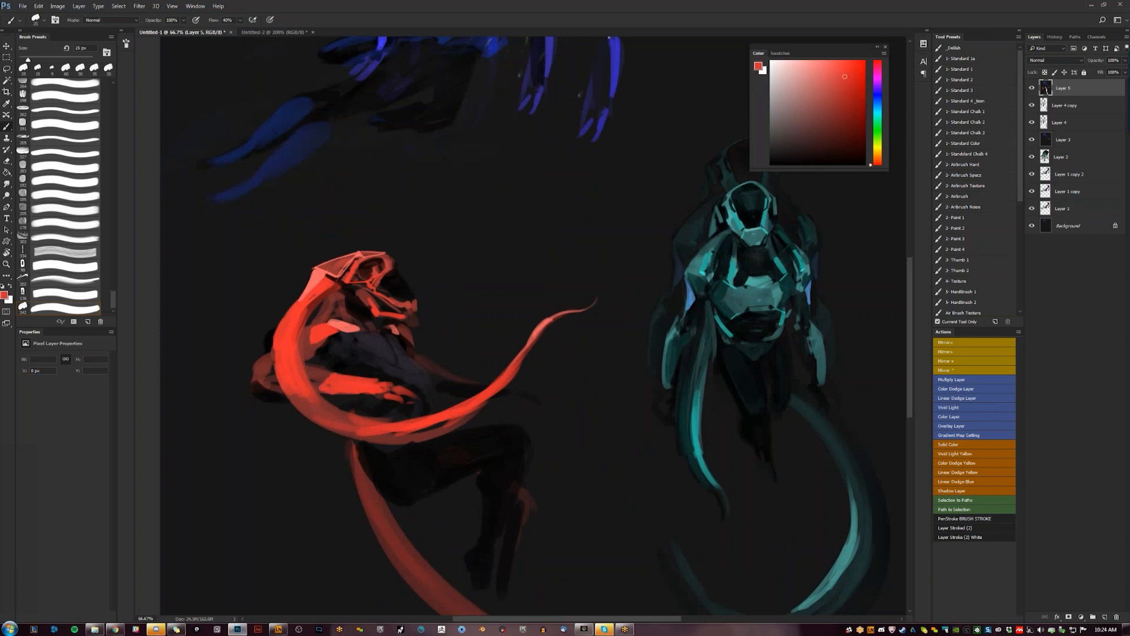
Add a red stroke along the far arm and darken the underside of the near forearm with a sampled dark tone
left_click_drag(460, 379, 524, 391)
key("ctrl+z")
left_click(324, 374, "alt")
left_click(348, 402, "alt")
left_click_drag(330, 394, 385, 387)
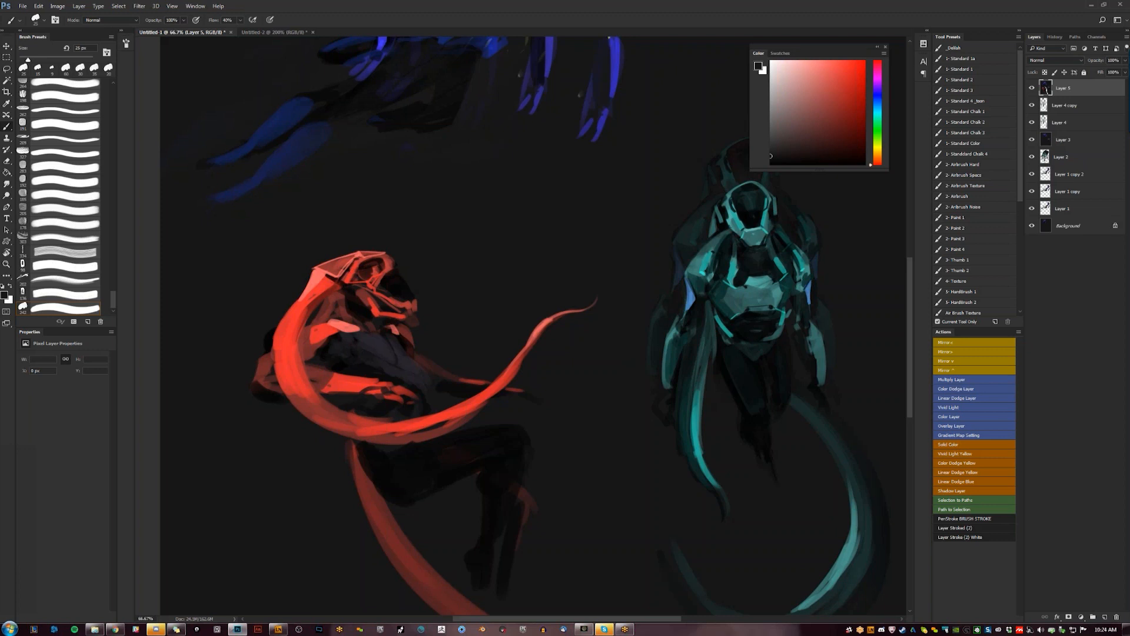
Darken the front of the red creature's face with a sampled black, and flip the canvas horizontally
left_click(327, 280, "alt")
left_click(394, 270, "alt")
left_click_drag(393, 262, 406, 285)
key("ctrl+shift+h")
key("z")
key("ctrl+minus")
key("ctrl+minus")
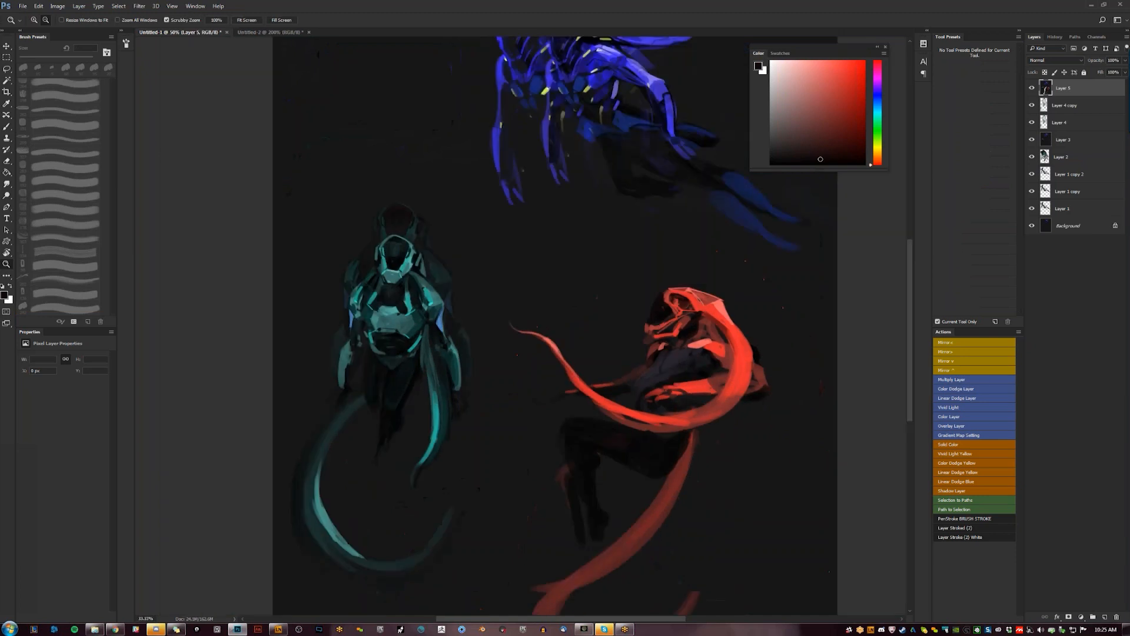
Choose a light yellow and paint a thin accent on the front of the red creature's chest with a small brush
left_click(611, 428)
left_click(611, 428)
key("b")
left_click_drag(831, 116, 852, 111)
left_click(877, 151)
left_click(839, 82)
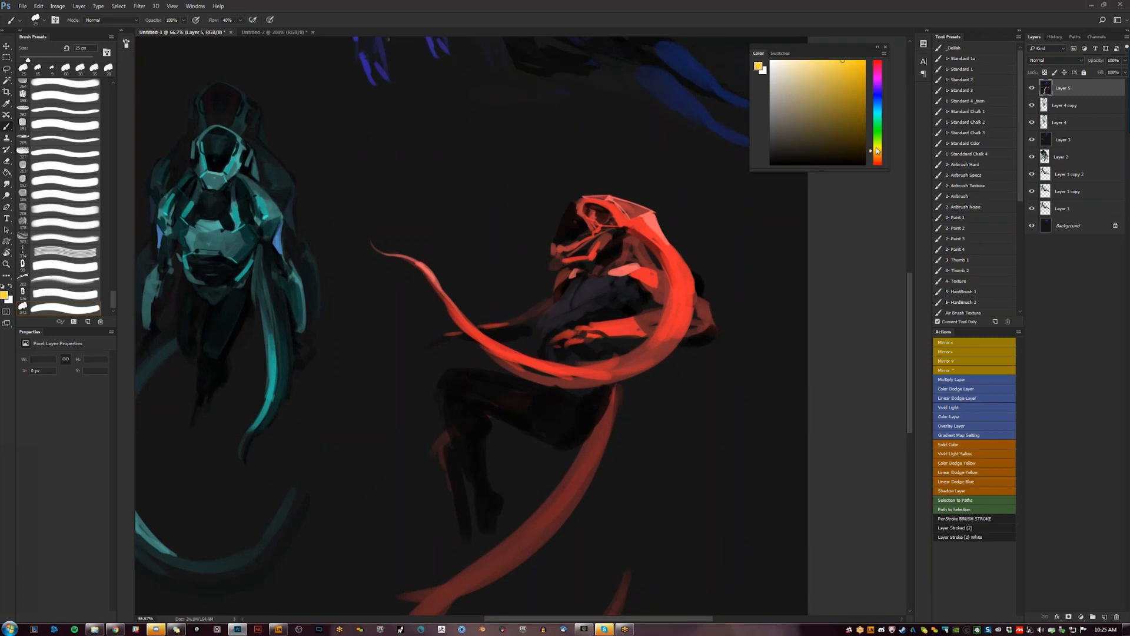
left_click(809, 61)
left_click(877, 149)
left_click(821, 60)
key("bracketleft")
key("bracketleft")
key("bracketleft")
key("bracketleft")
key("bracketleft")
left_click(554, 289)
Paint thicker light yellow accents on the red creature's forearm, cheek, near fingers and far hand
key("bracketright")
key("bracketright")
key("bracketright")
left_click_drag(656, 309, 618, 321)
key("ctrl+z")
mouse_move(594, 232)
left_mouse_down()
mouse_move(575, 244)
mouse_move(585, 238)
left_mouse_up()
mouse_move(554, 340)
left_mouse_down()
mouse_move(542, 351)
mouse_move(557, 346)
left_mouse_up()
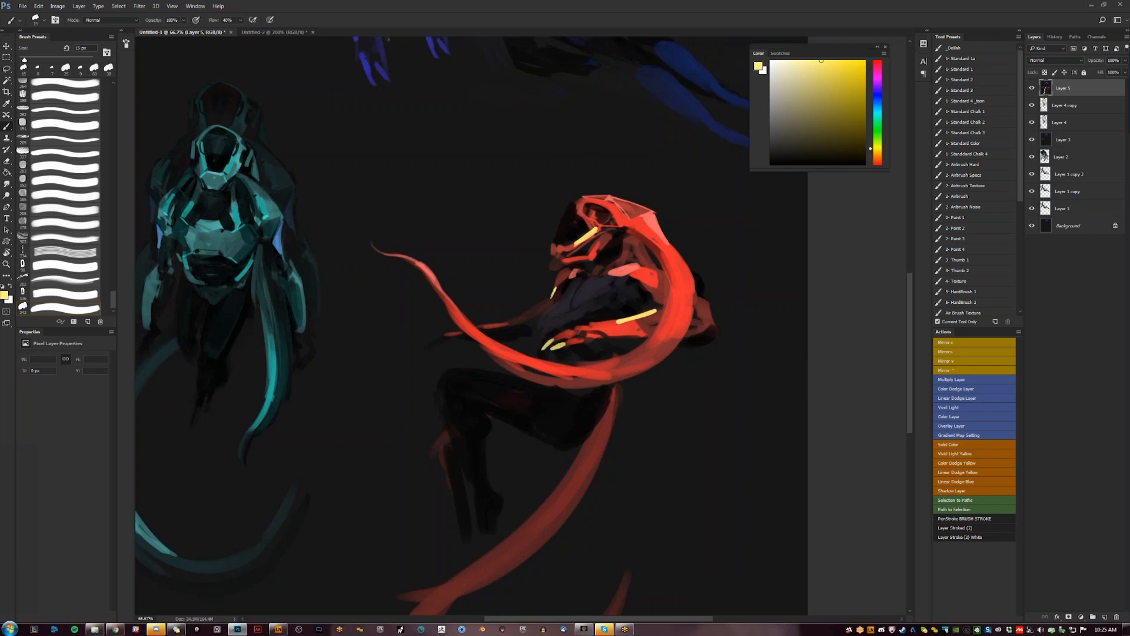
left_click_drag(439, 339, 429, 347)
Flip the canvas, paint a light yellow band across the lower tail with a 40 px brush, and trim it with sampled dark red
key("z")
left_click(407, 440, "alt")
left_click(408, 440, "alt")
key("ctrl+shift+h")
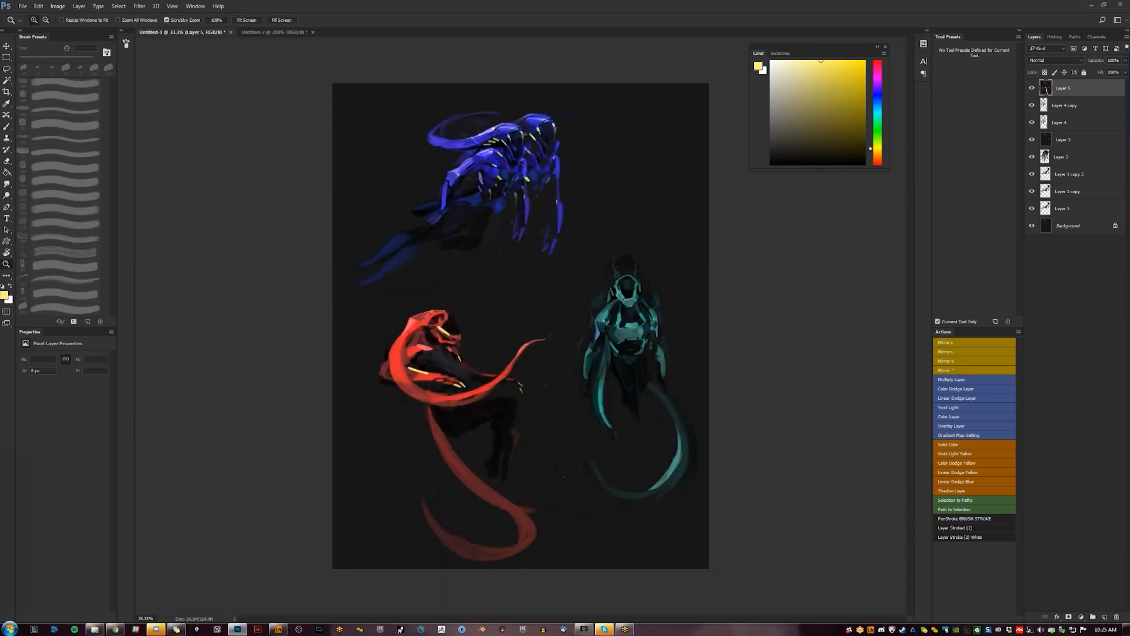
left_click(429, 483)
left_click_drag(430, 483, 384, 323)
key("b")
key("]")
key("]")
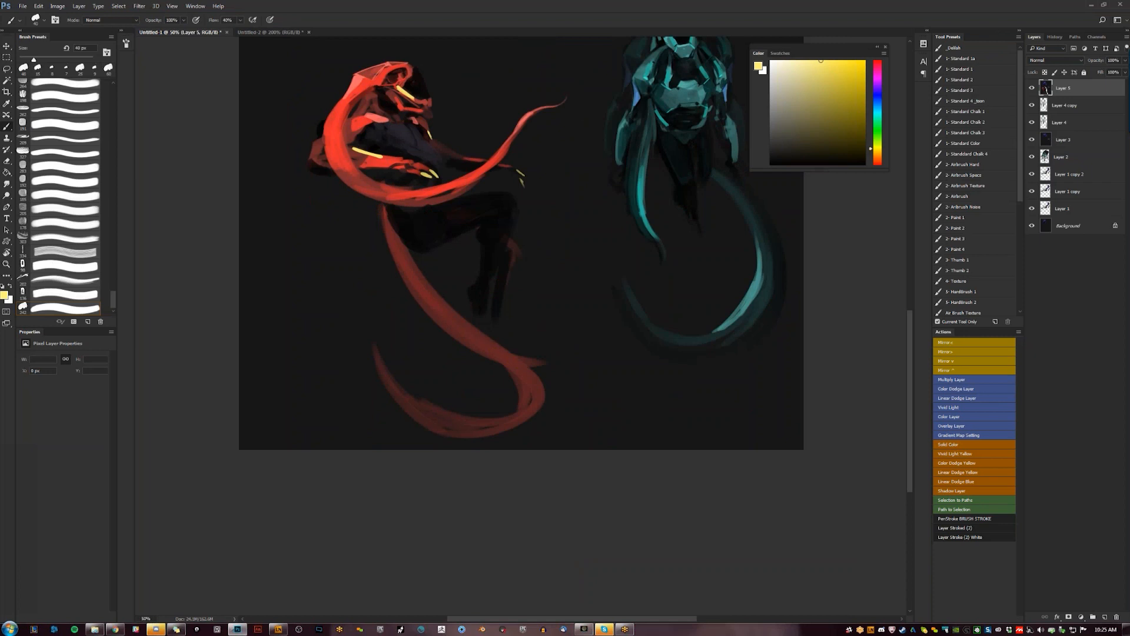
left_click_drag(493, 348, 531, 379)
left_click(481, 344, "alt")
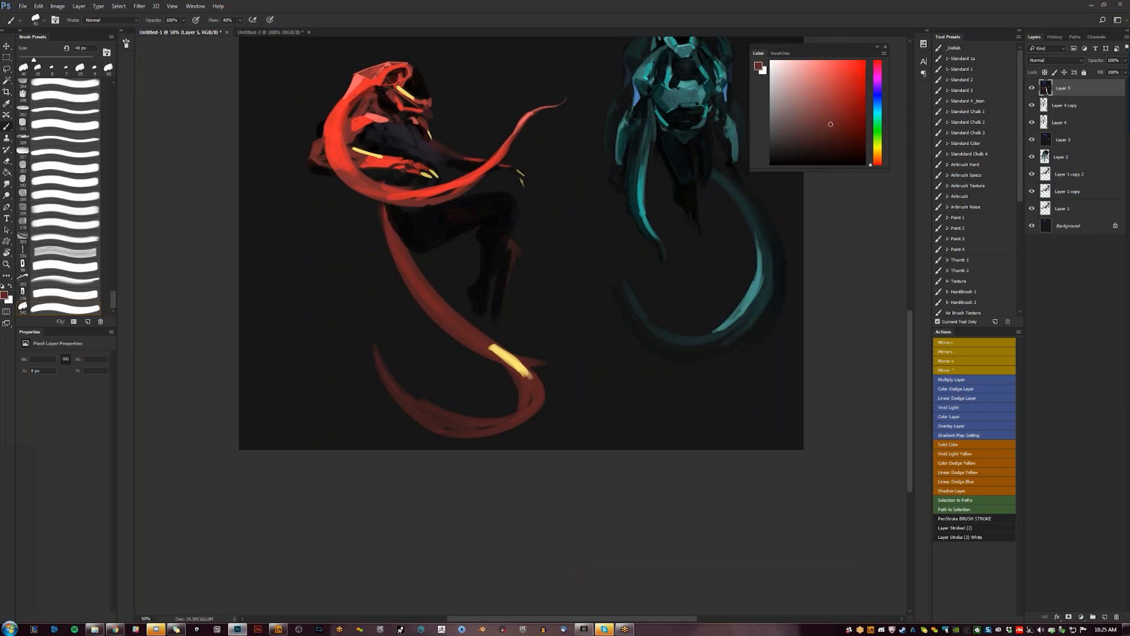
left_click_drag(491, 346, 537, 386)
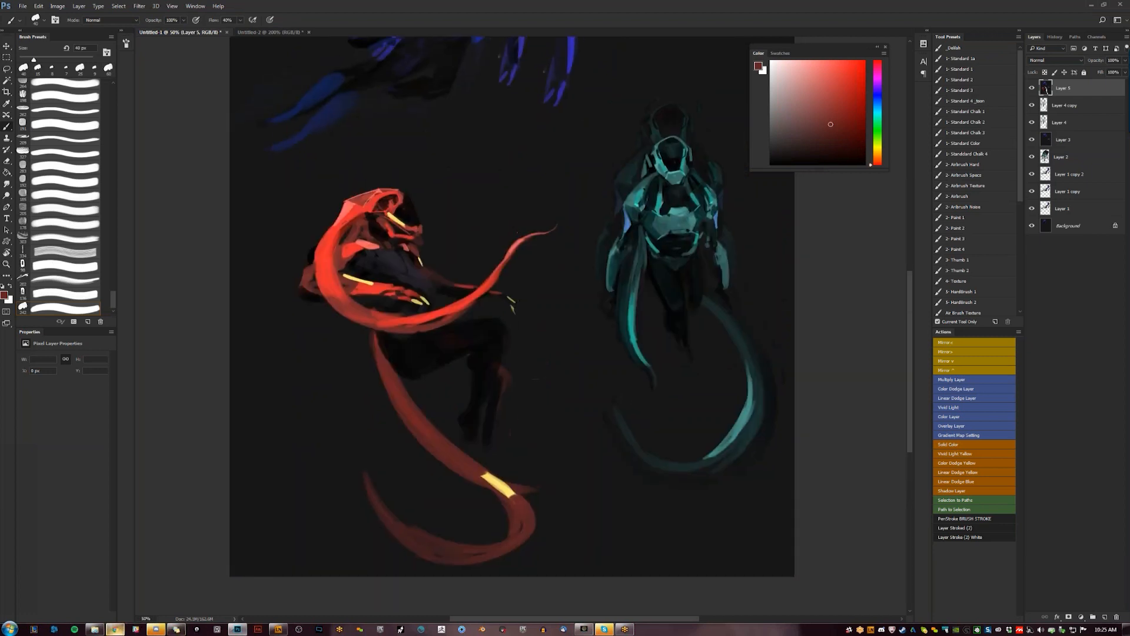
Switch to Chrome and load artstation.com in a new tab, retrying the address until the site opens
left_click(115, 629)
left_click(181, 7)
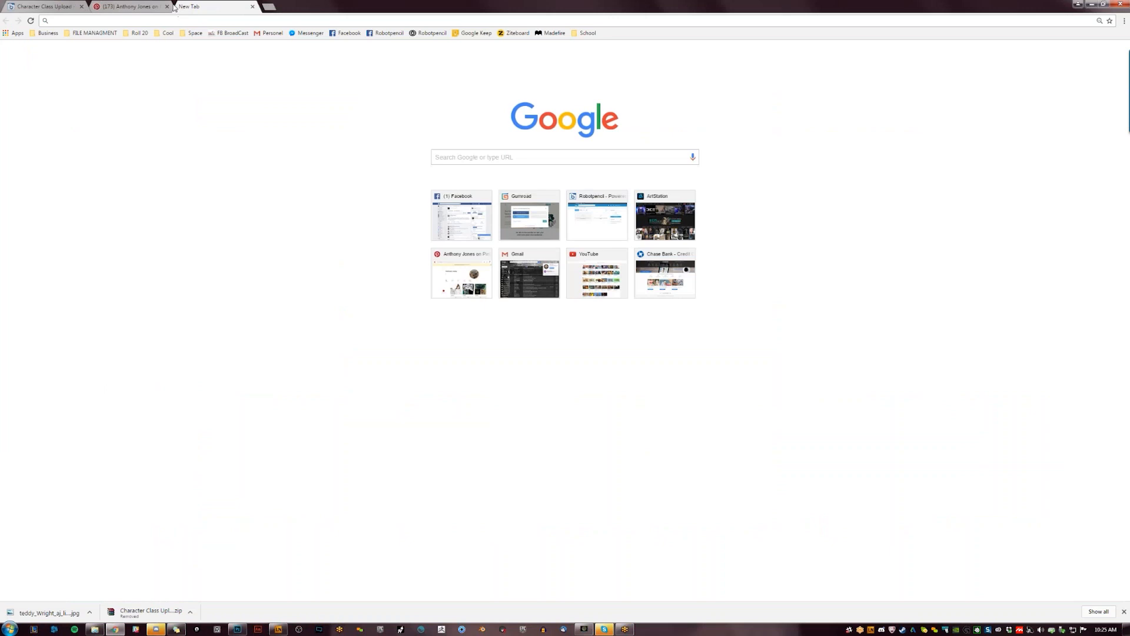
type("artstation.com")
key("Return")
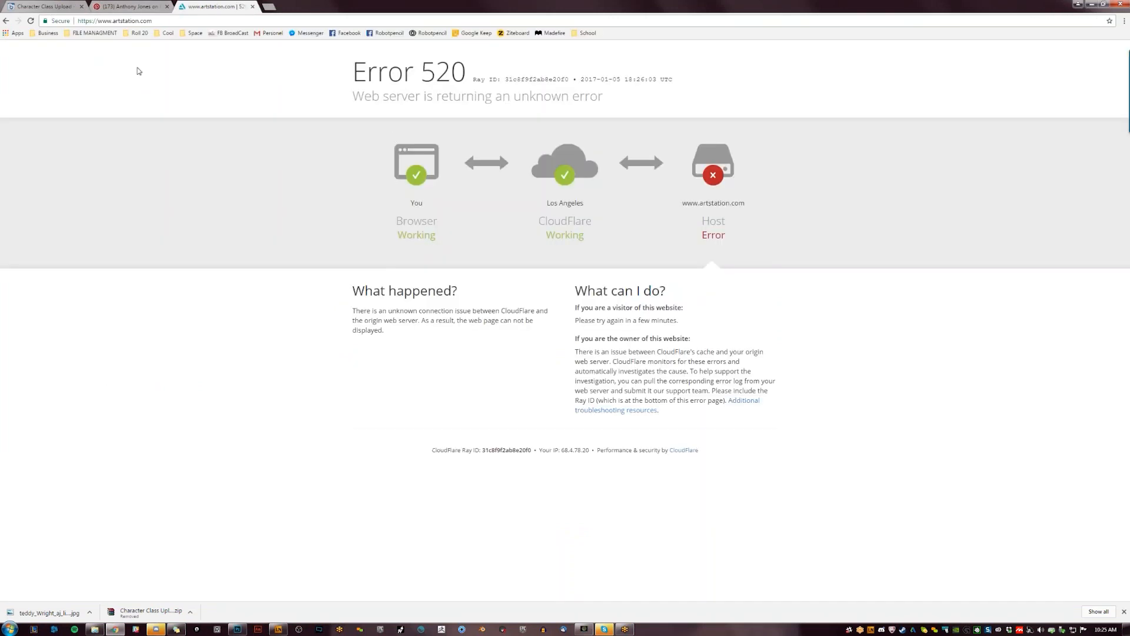
left_click(125, 21)
key("Return")
left_click(174, 22)
key("Return")
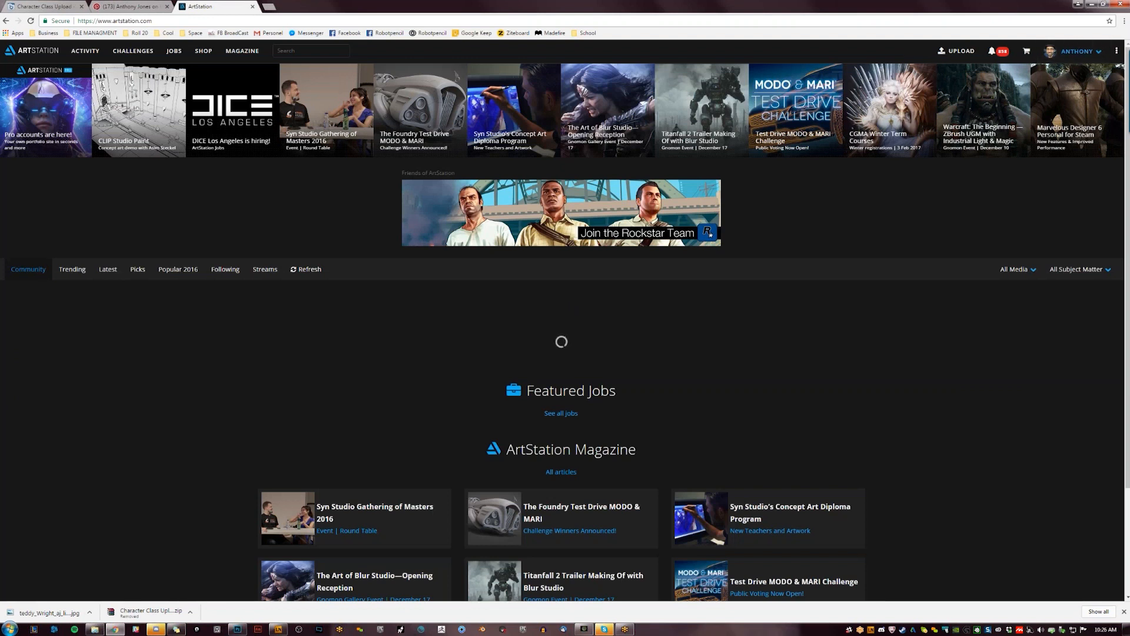
Open the account's own ArtStation profile and view its liked artworks
left_click(1074, 53)
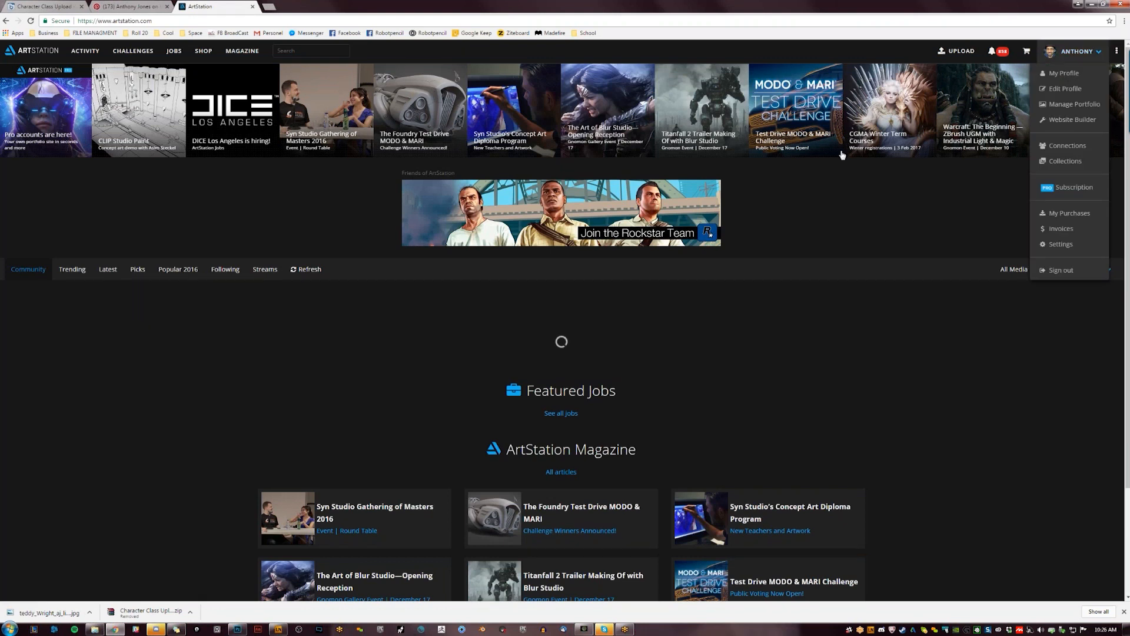
left_click(1066, 73)
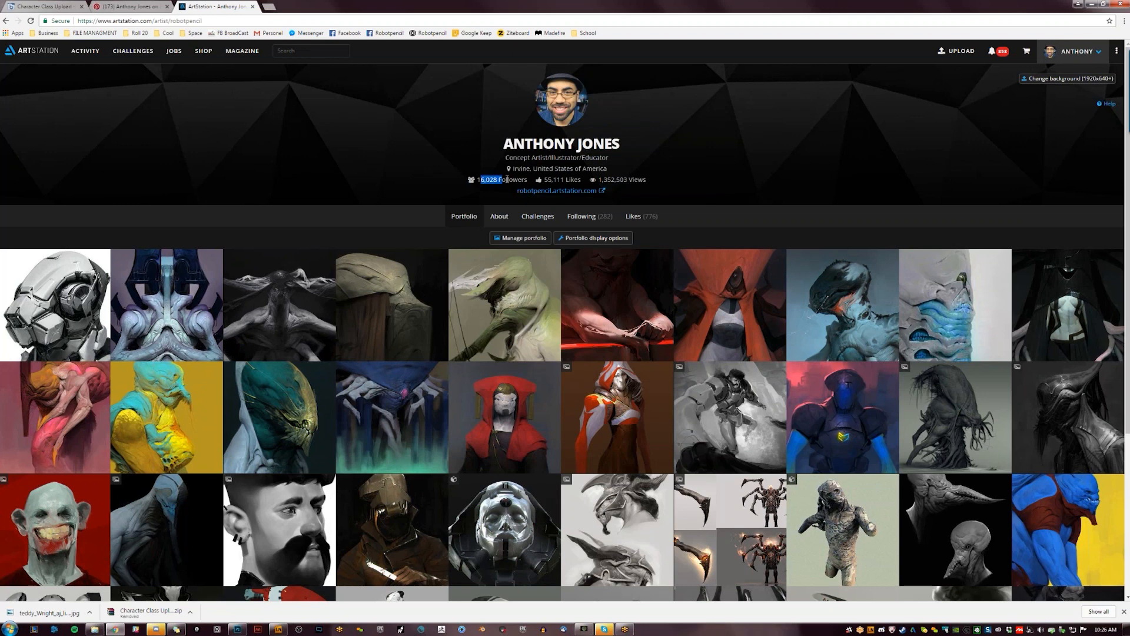
left_click(647, 223)
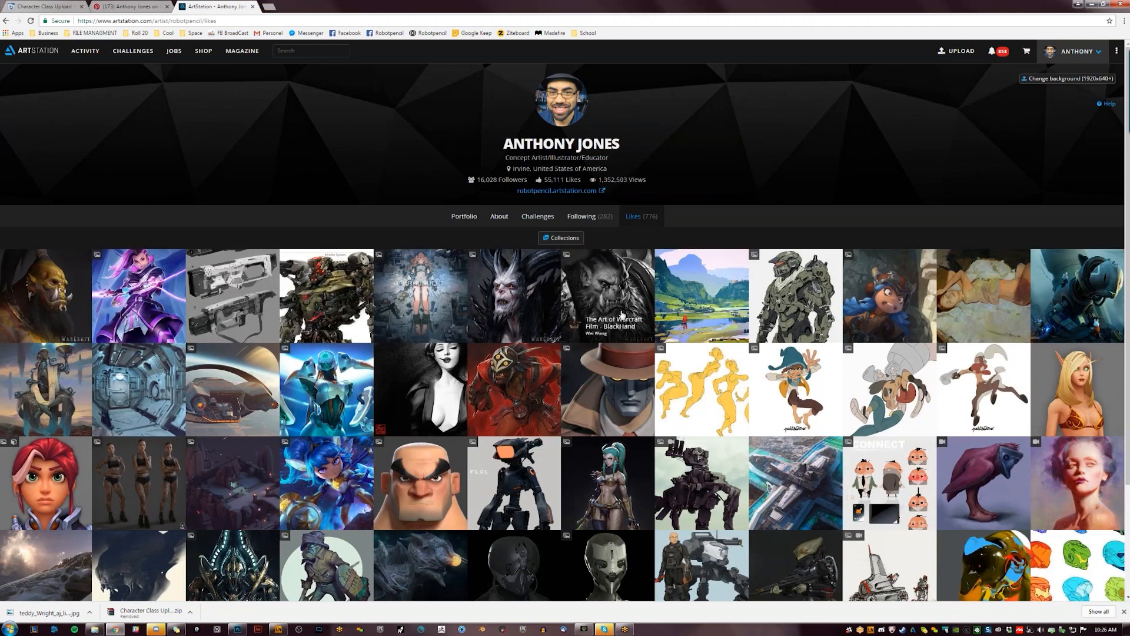
Open the artwork "The Art of Warcraft Film - BlackHand", visit its artist's profile and highlight the follower count
left_click(630, 285)
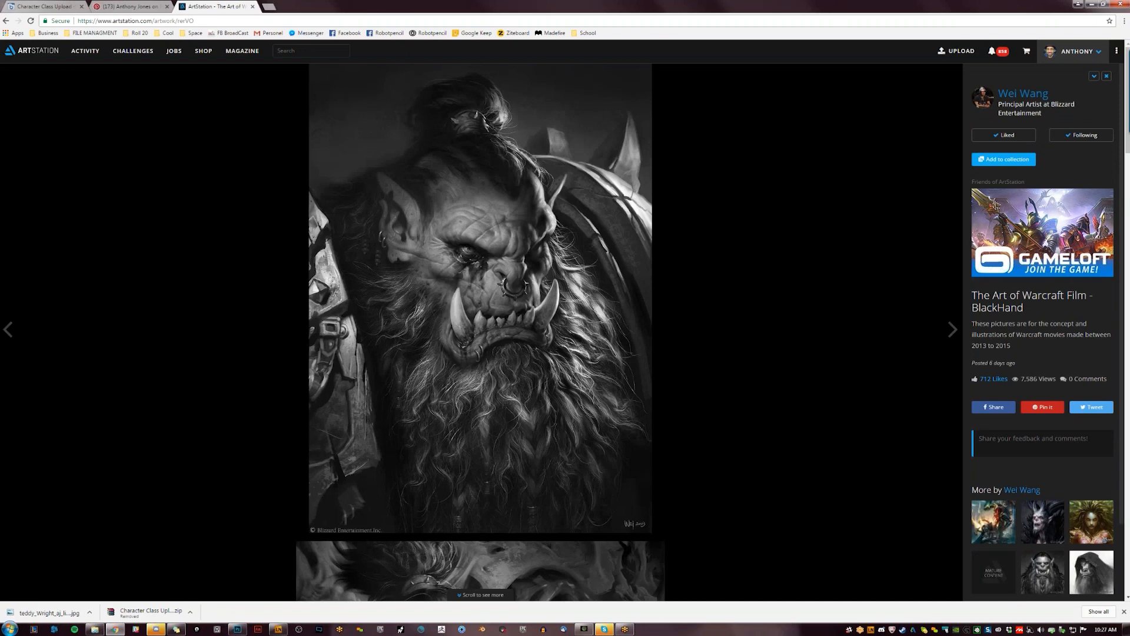
left_click(1023, 94)
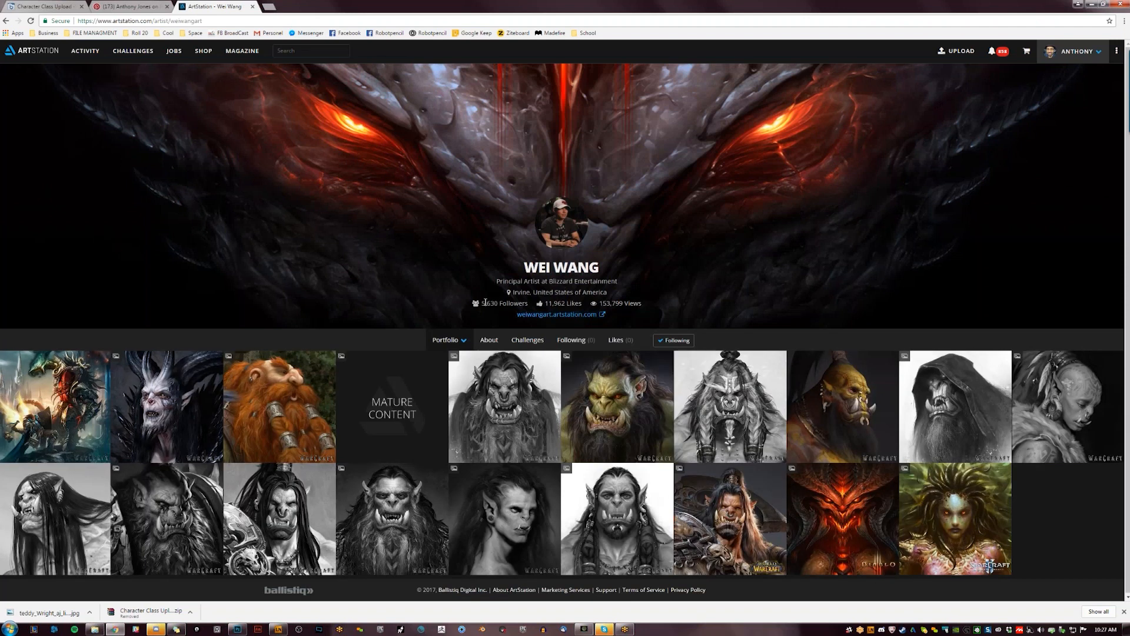
left_click_drag(479, 302, 499, 302)
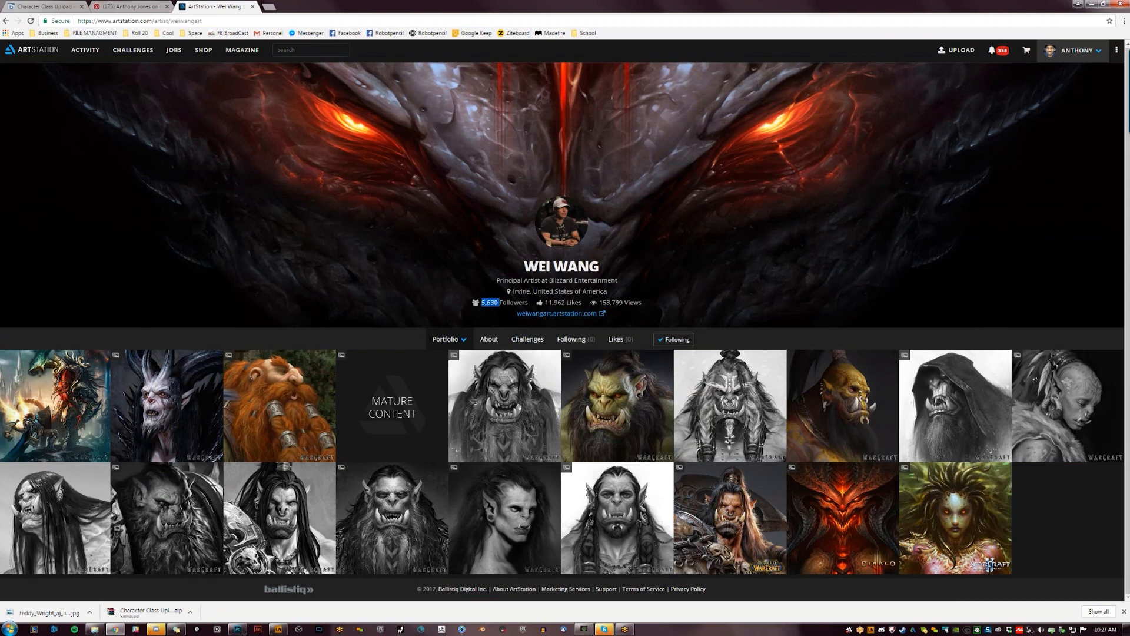
Return to the ArtStation home page, open the "Toph" artwork from the community feed and reload its page
left_click(292, 51)
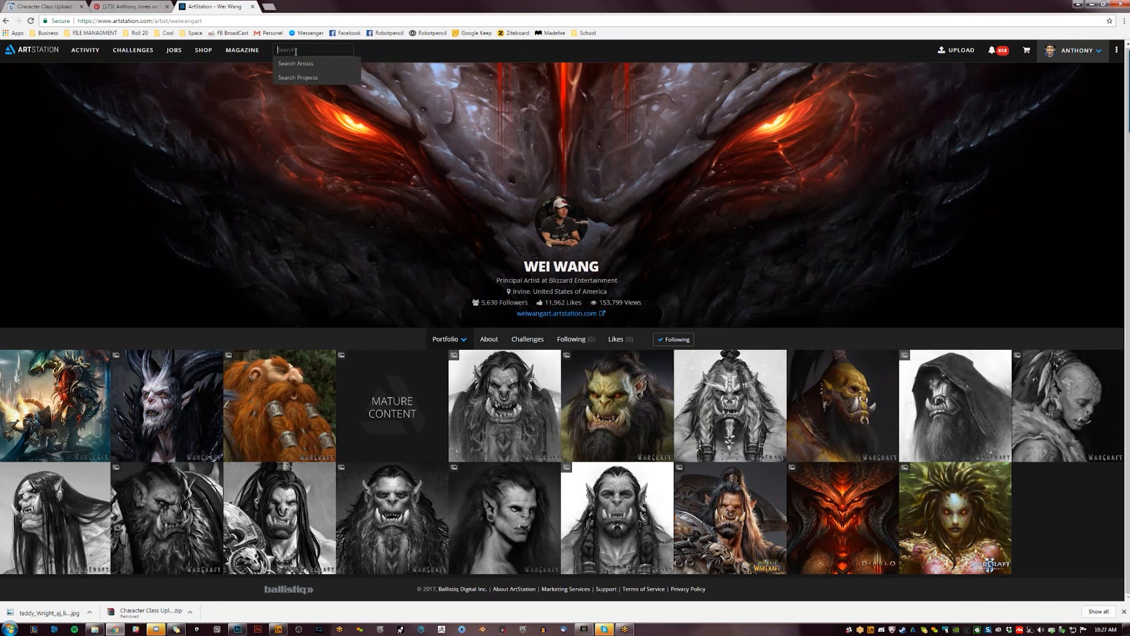
left_click(32, 50)
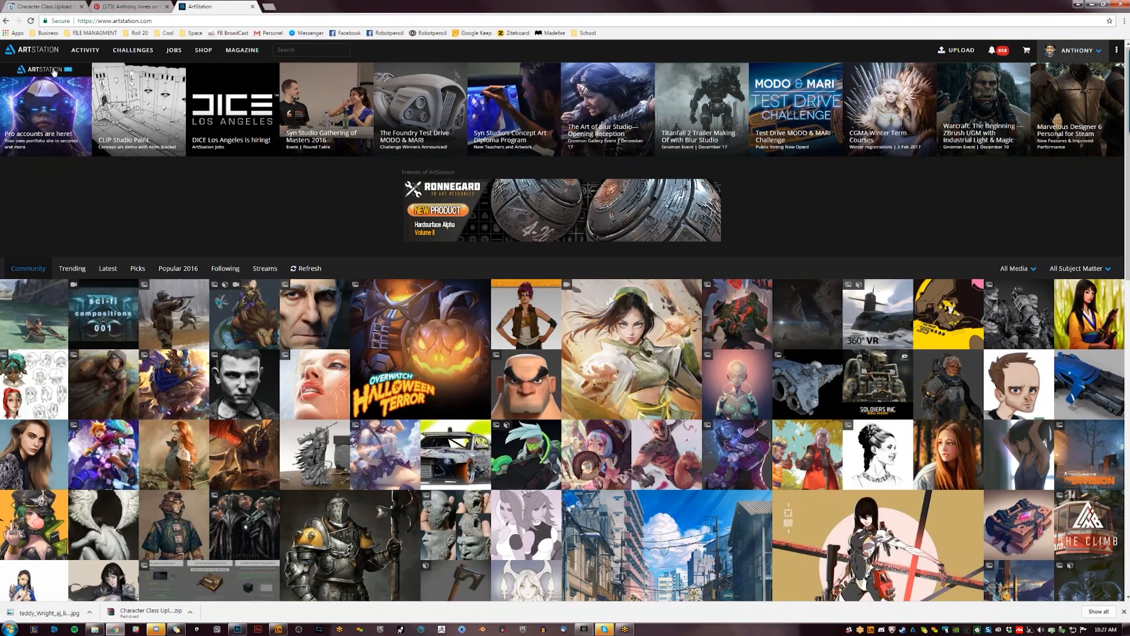
scroll(647, 312, "down", 1)
left_click(647, 311)
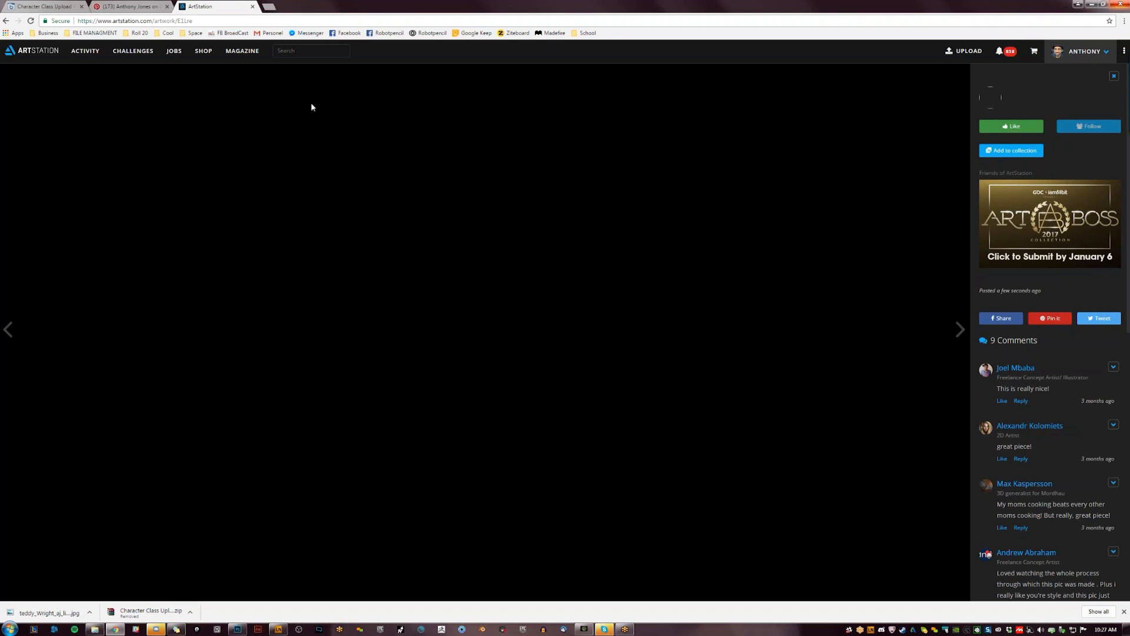
left_click(32, 21)
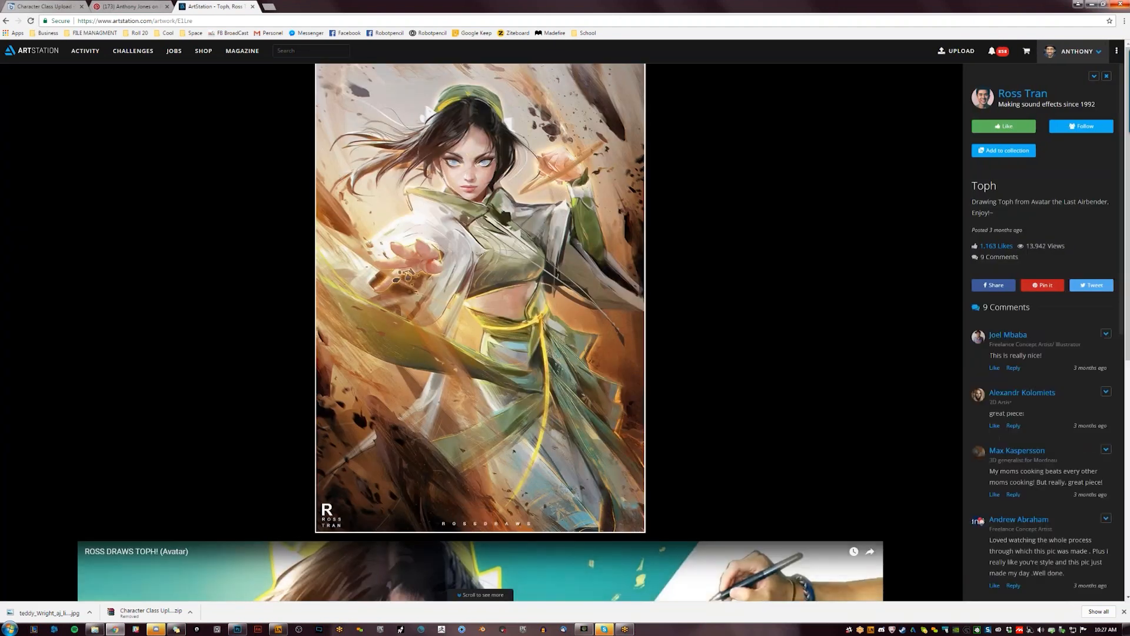
Open the "Toph" artist's profile, follow the artist and highlight the follower count
left_click(1032, 95)
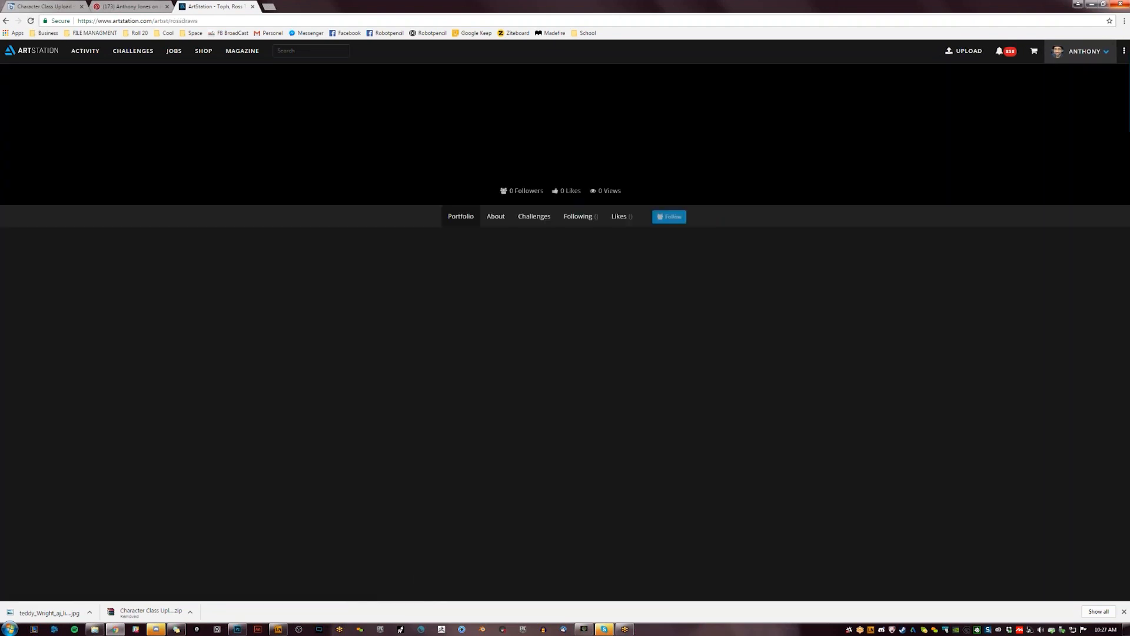
left_click(662, 217)
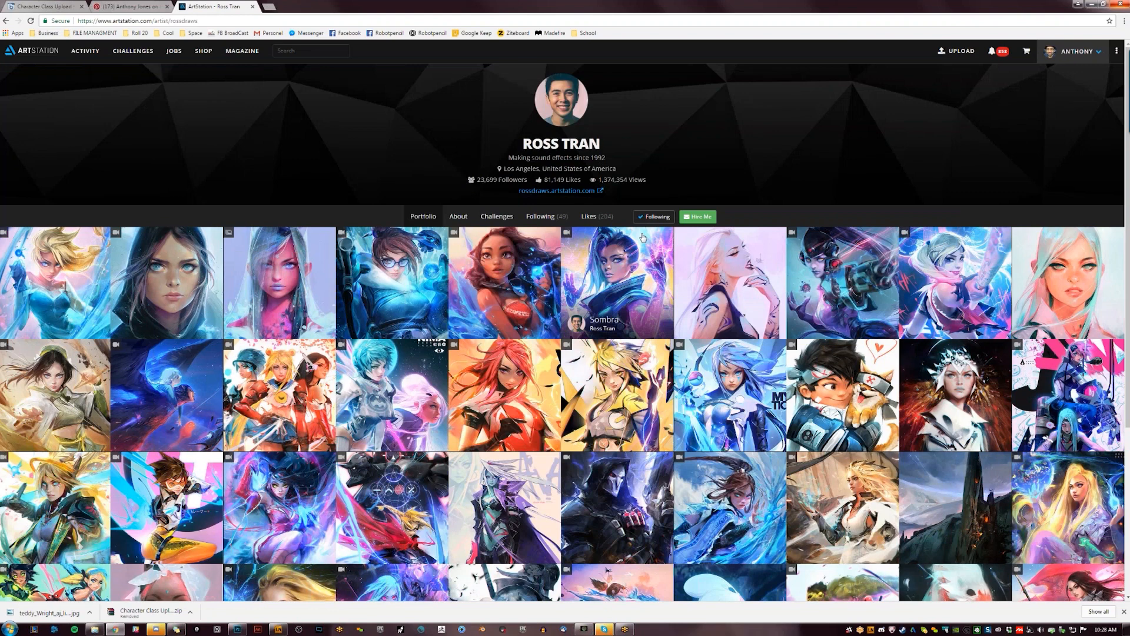
left_click_drag(475, 179, 522, 180)
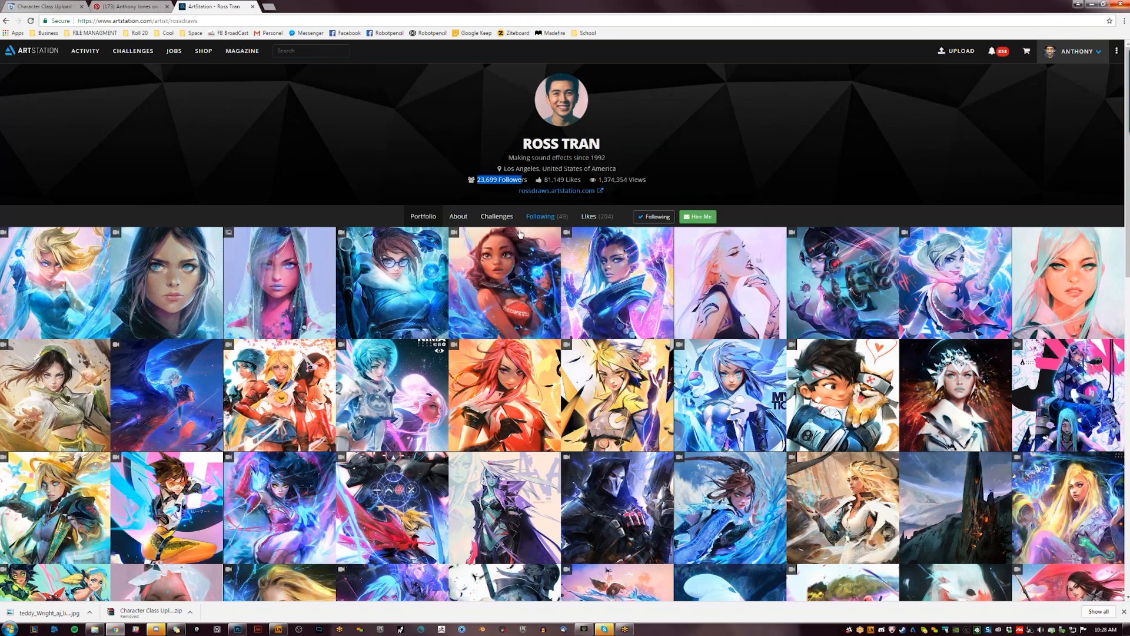
Examine the artist's whole portfolio down to the oldest artworks, along with the follower and like counts on the profile
scroll(513, 236, "down", 10)
scroll(490, 244, "down", 2)
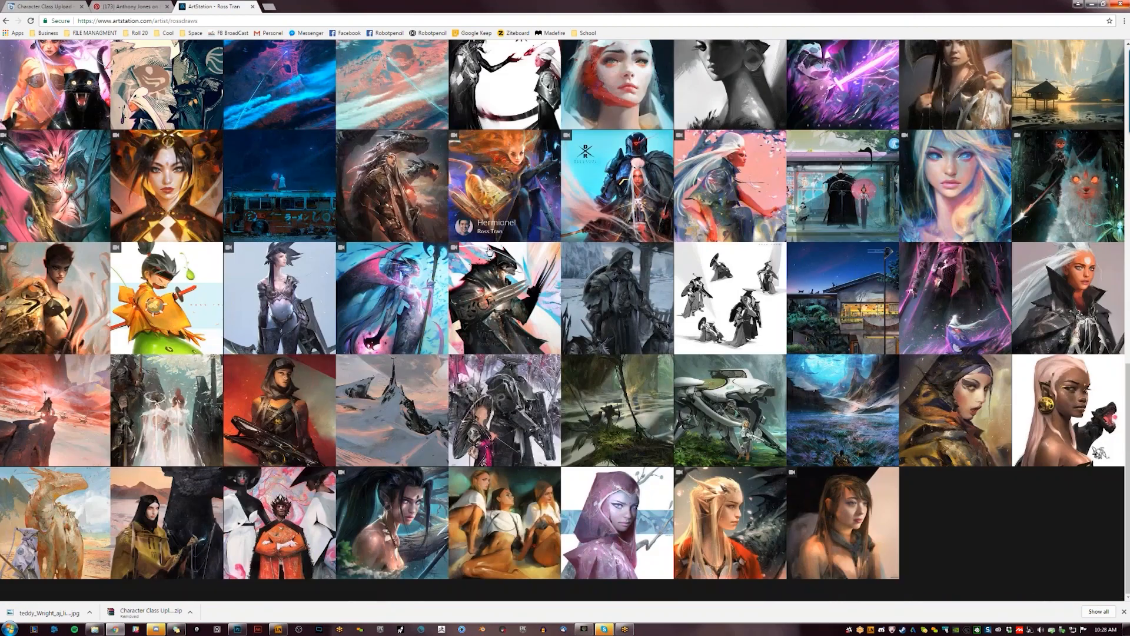
scroll(488, 245, "up", 8)
scroll(489, 245, "up", 2)
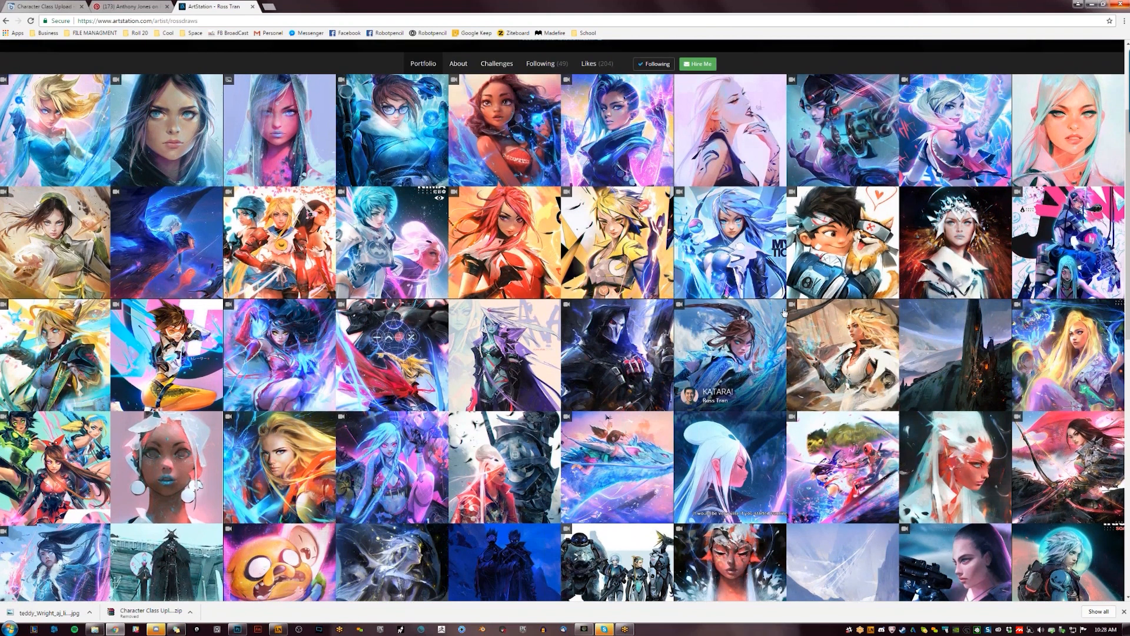
scroll(767, 316, "up", 2)
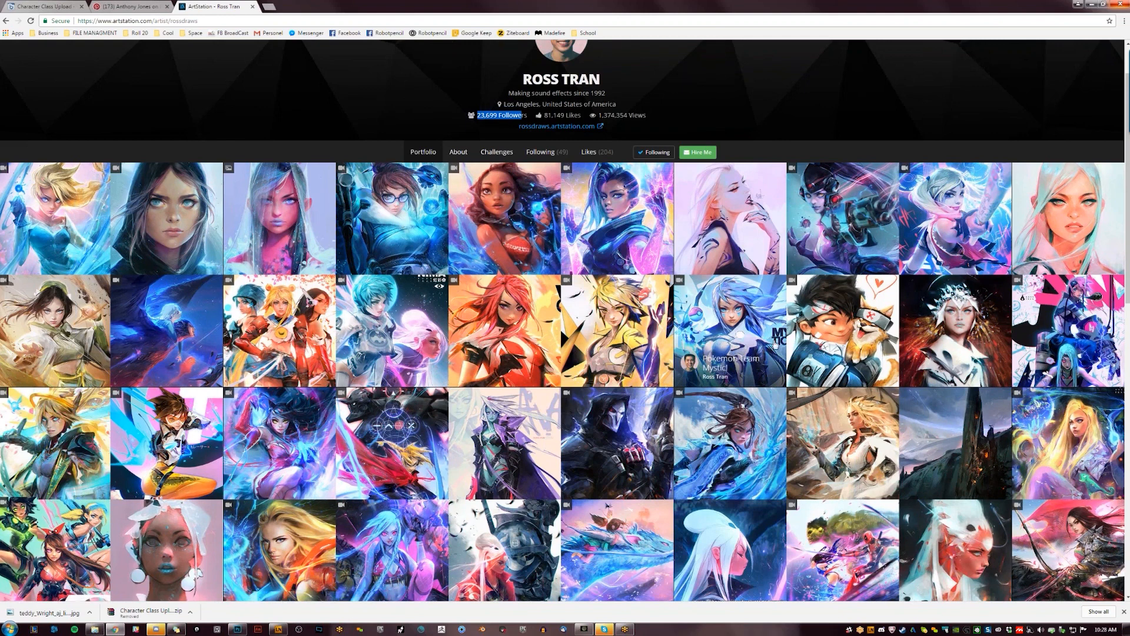
scroll(775, 345, "down", 1)
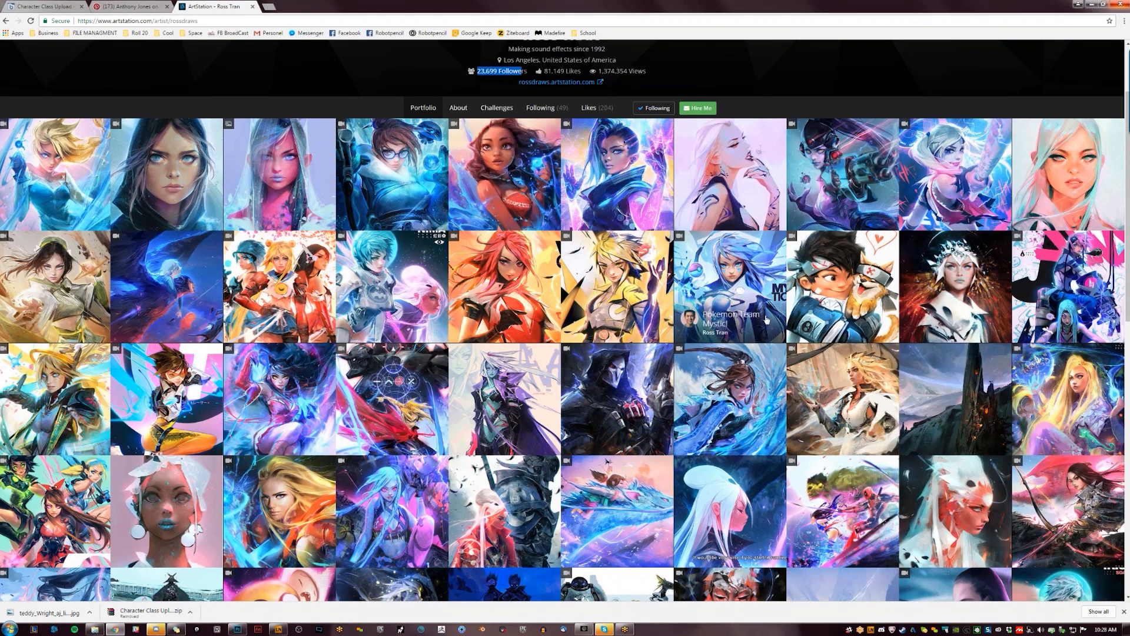
scroll(767, 314, "up", 2)
scroll(767, 314, "up", 1)
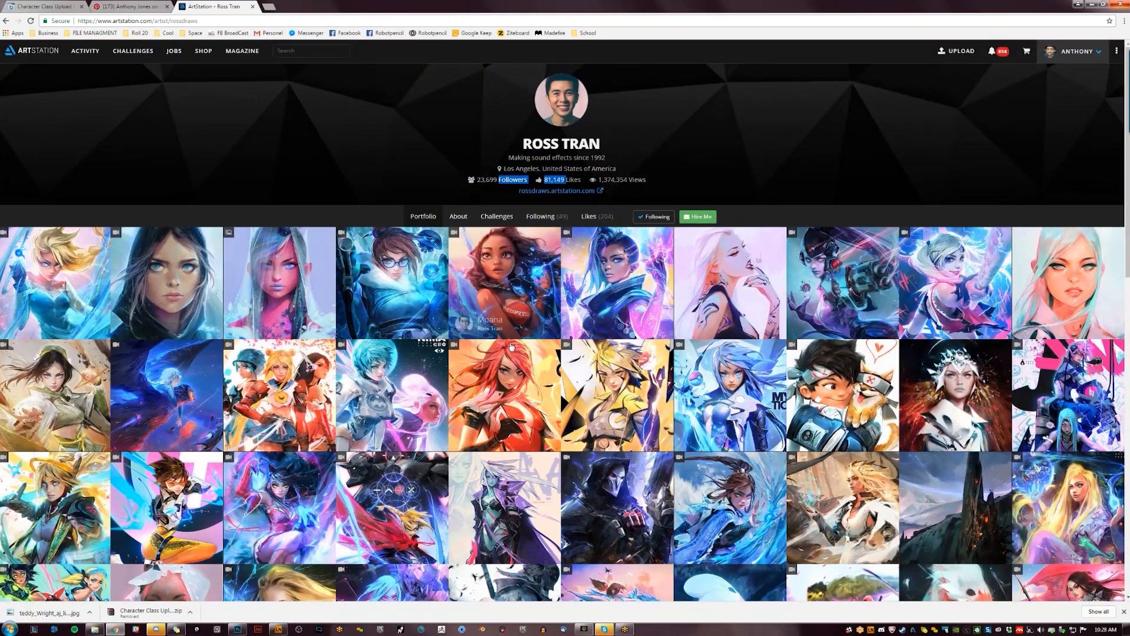
Return to the ArtStation home page, open the "Tokyo street" artwork from the community feed and reload its page
left_click(38, 53)
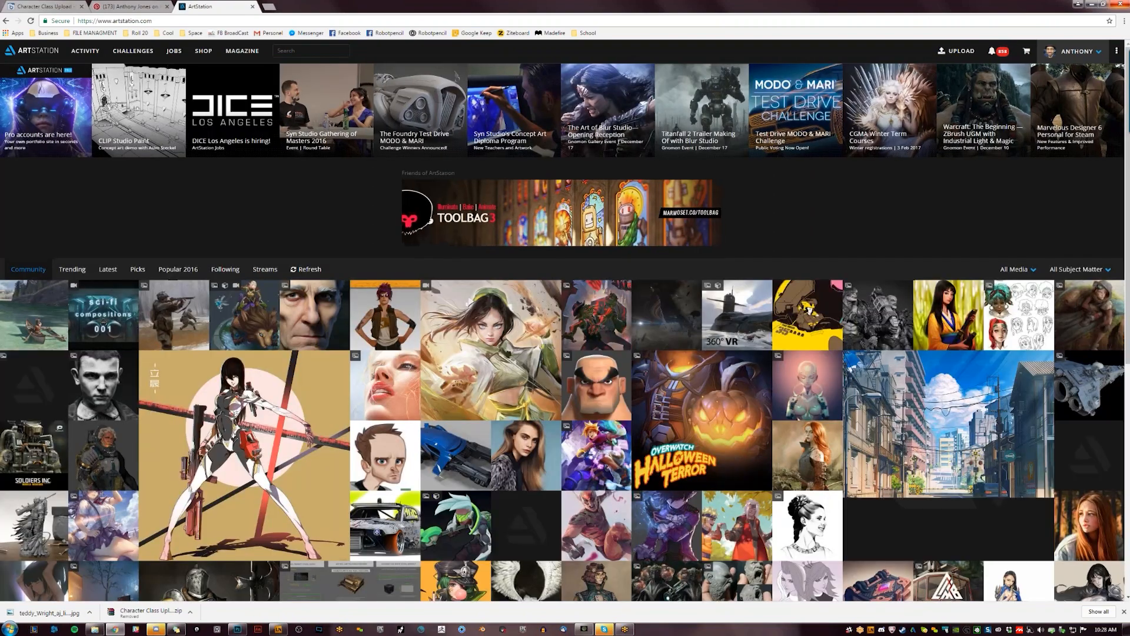
scroll(604, 410, "down", 2)
scroll(605, 411, "down", 3)
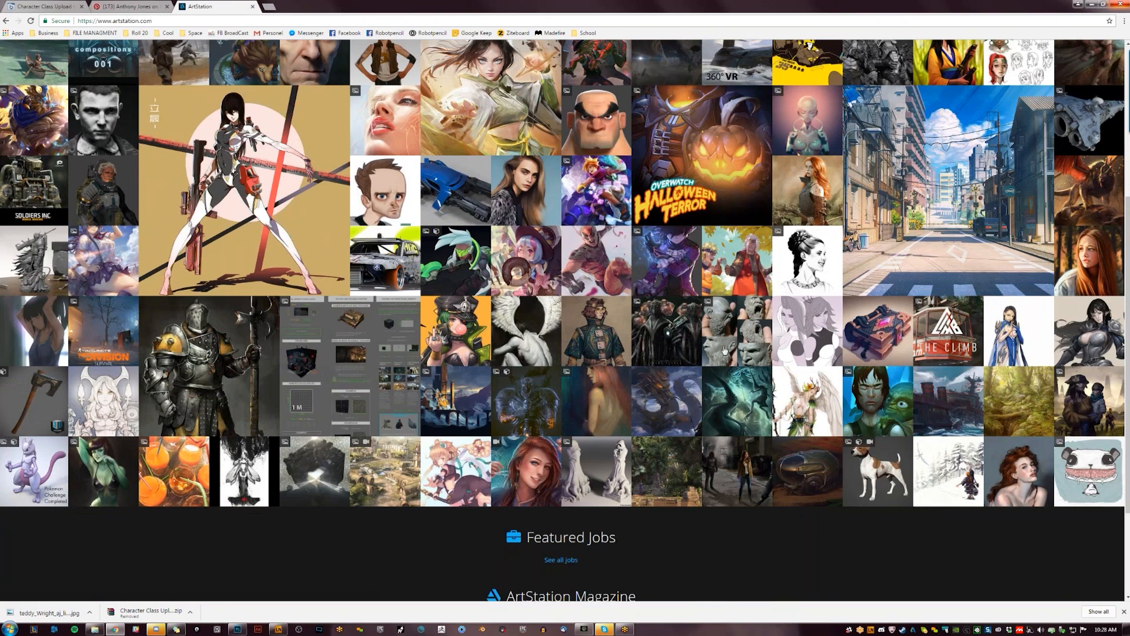
left_click(939, 176)
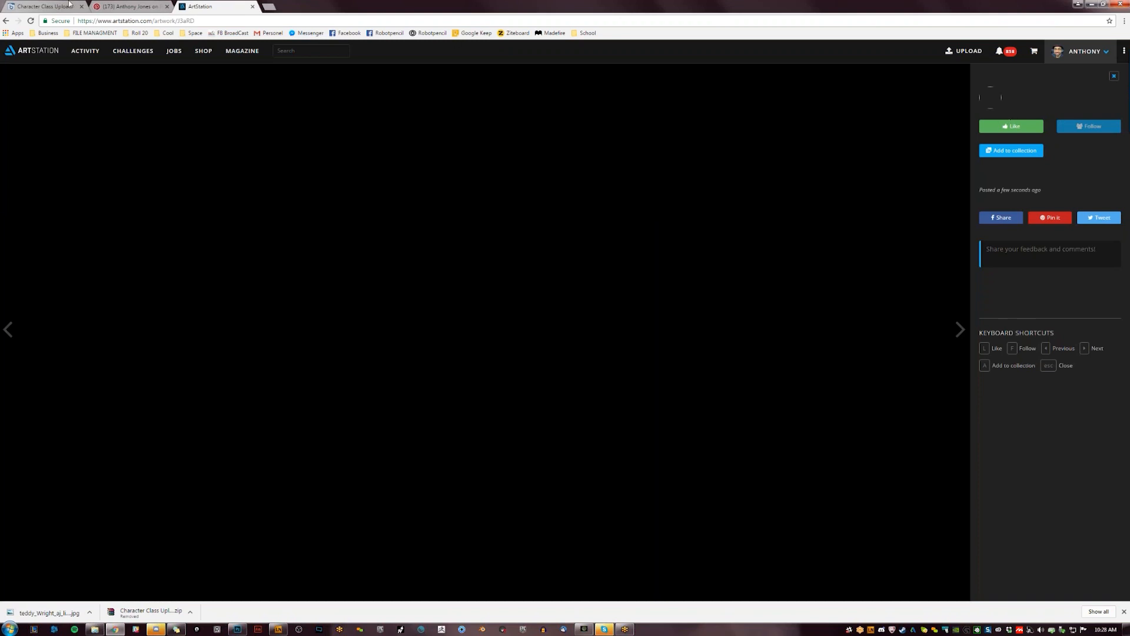
left_click(31, 21)
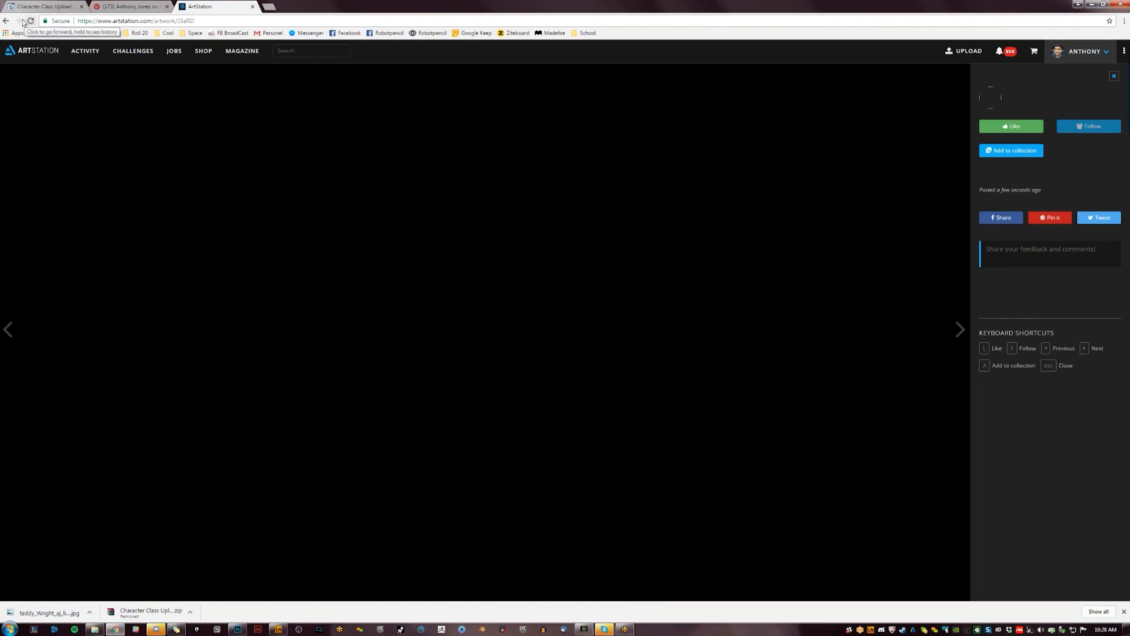
left_click(31, 21)
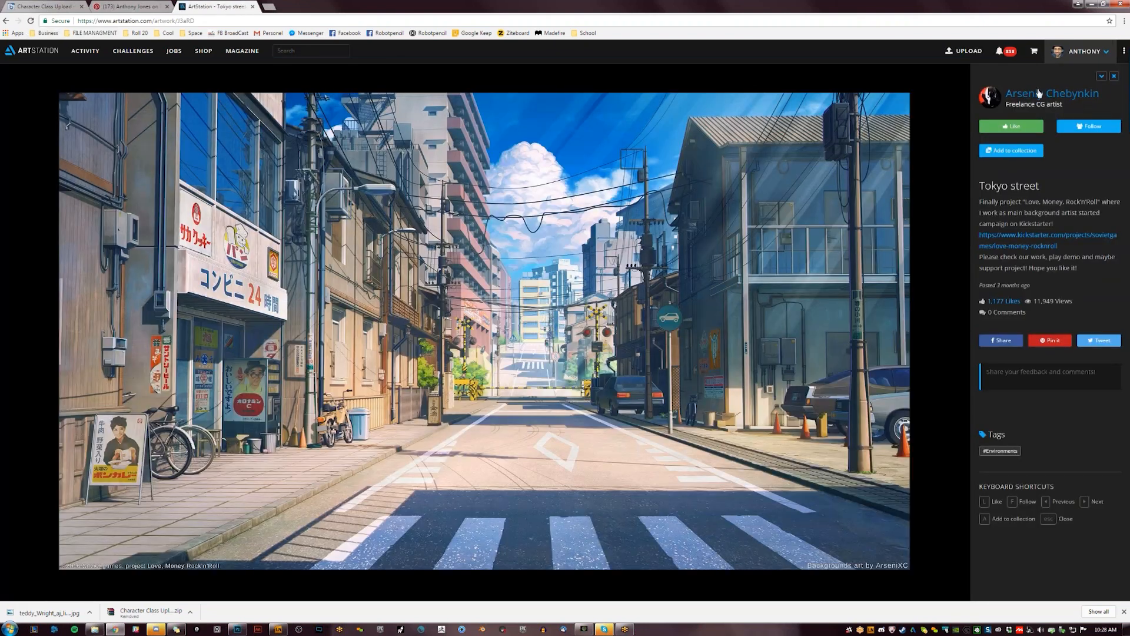
Visit the "Tokyo street" artist's profile, look over the portfolio and highlight the artist's name and follower count
left_click(1037, 93)
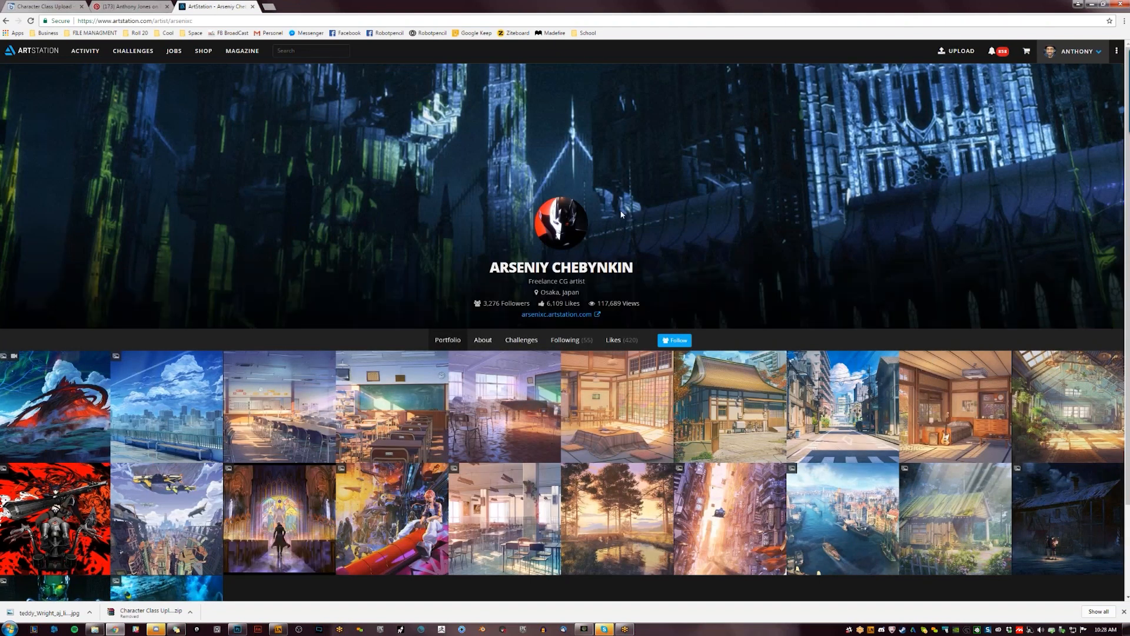
scroll(621, 214, "down", 2)
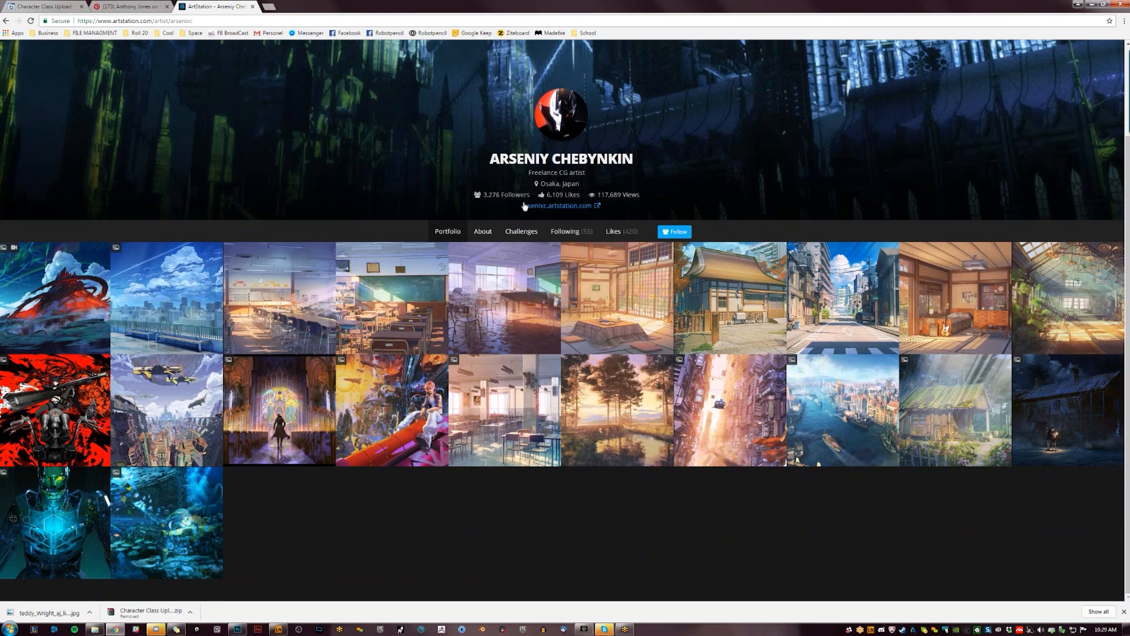
left_click_drag(496, 157, 540, 158)
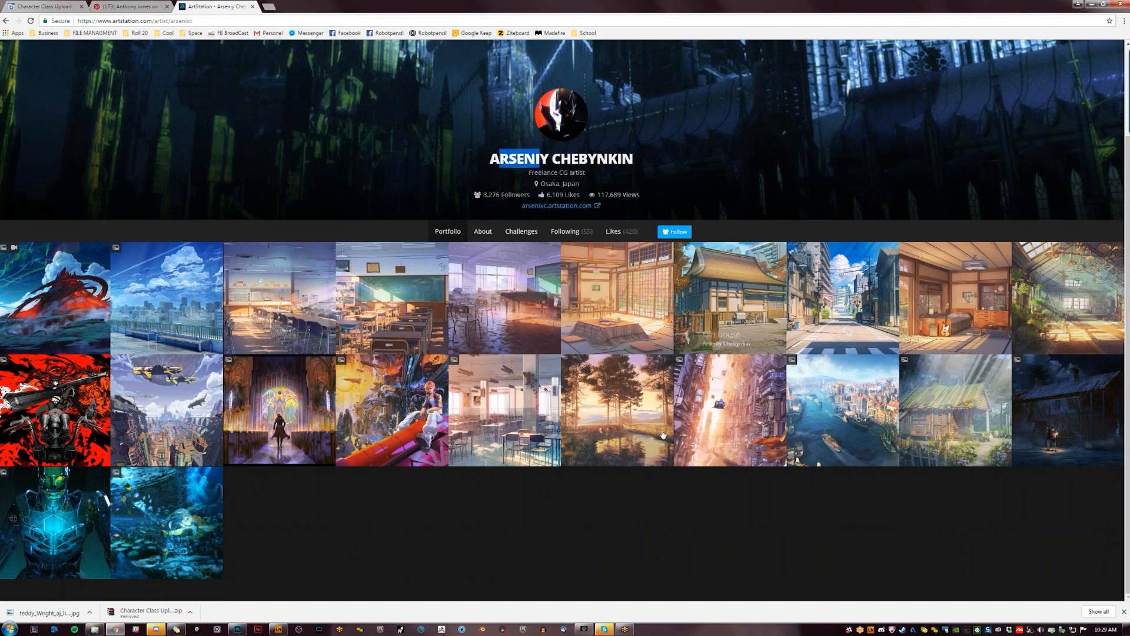
left_click(609, 557)
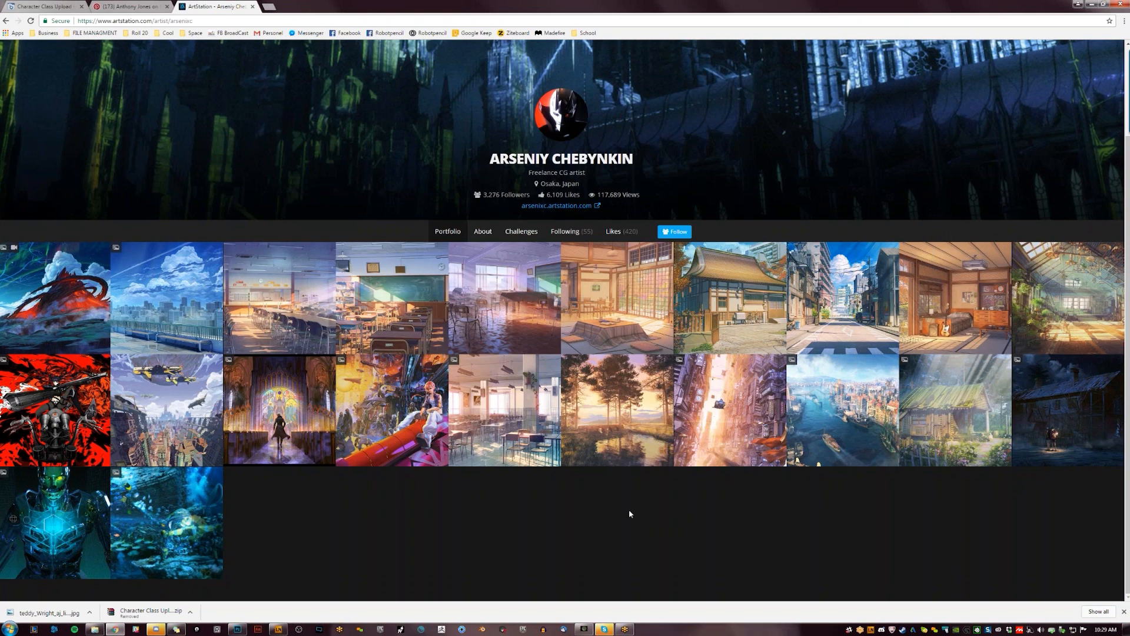
left_click_drag(484, 194, 504, 195)
scroll(549, 492, "up", 2)
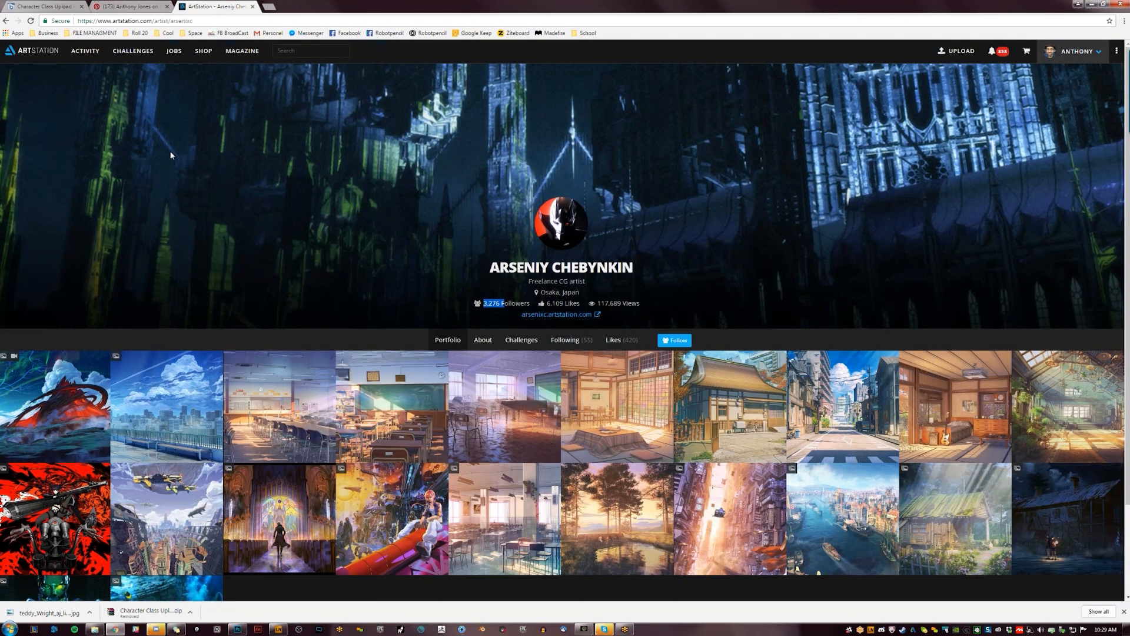
scroll(168, 208, "down", 2)
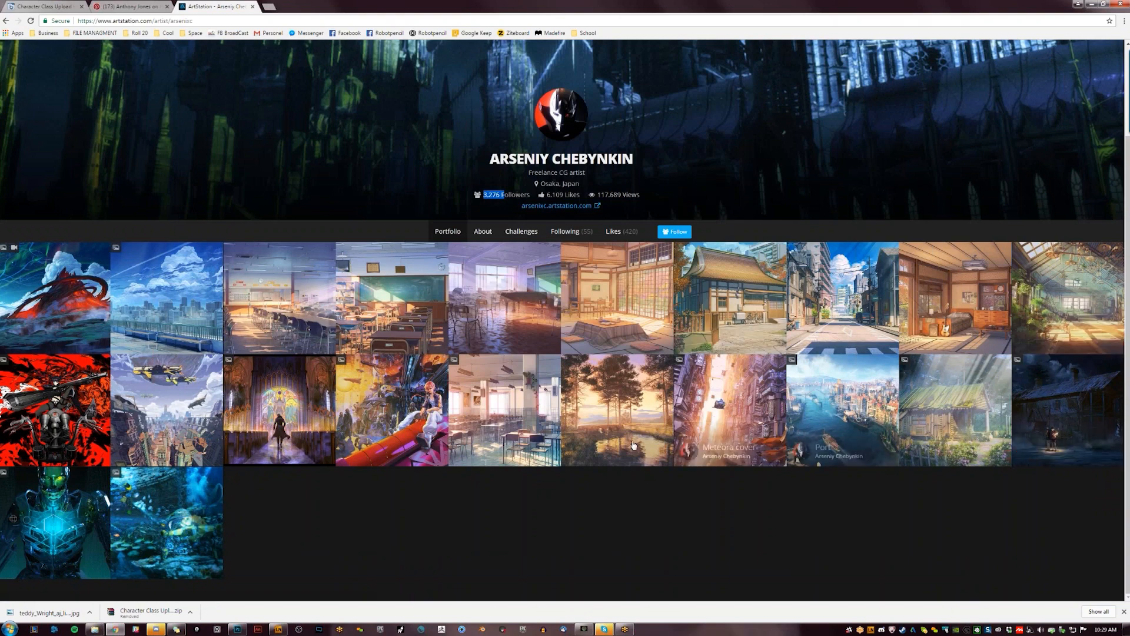
left_click(488, 197)
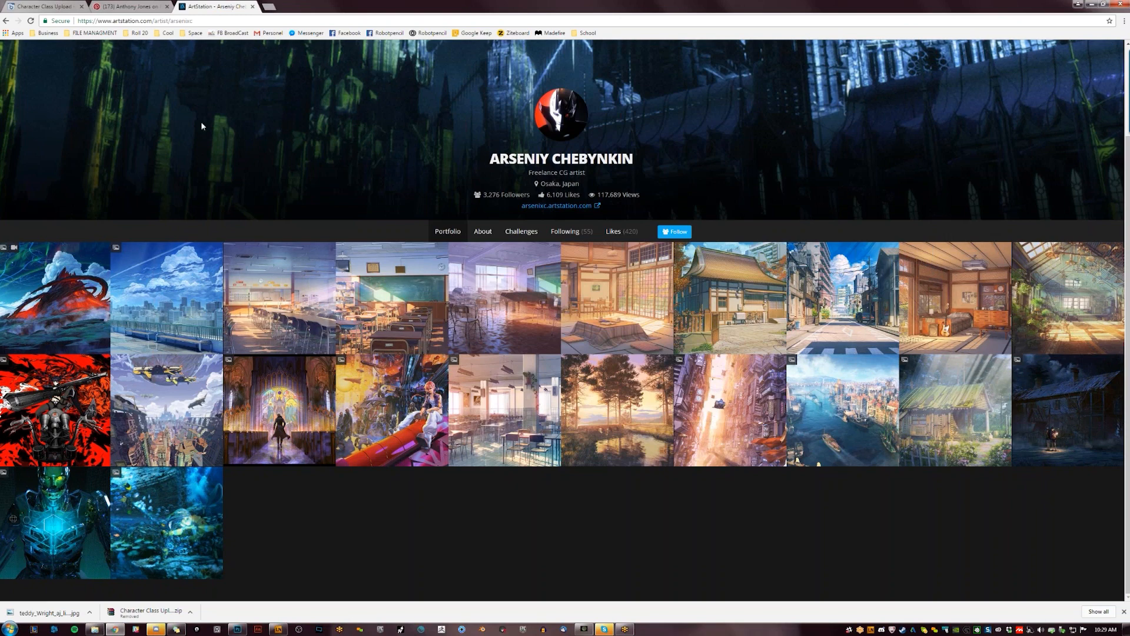
scroll(202, 126, "up", 2)
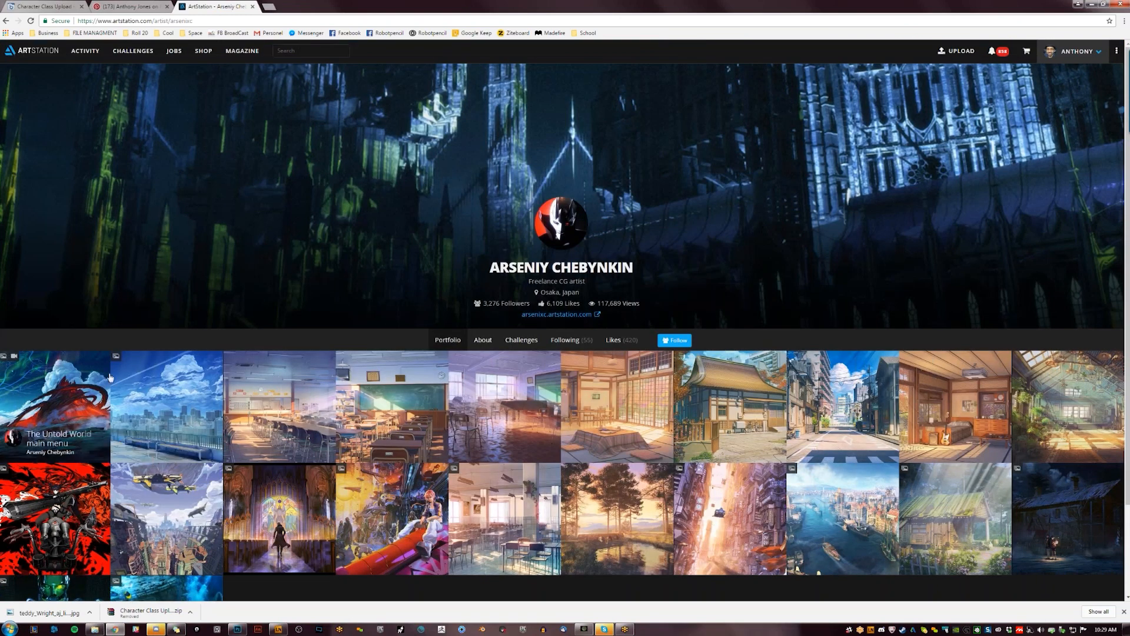
Open the artist's artwork "The Untold World main menu" and highlight its posting date in the details
scroll(41, 275, "down", 2)
left_click(42, 275)
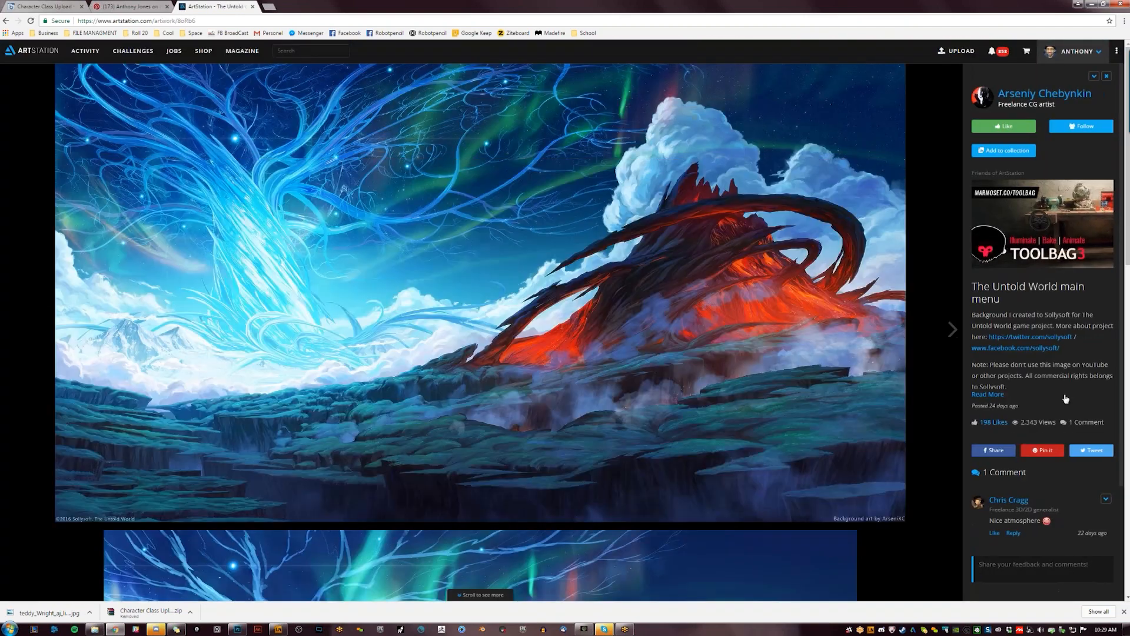
scroll(992, 371, "down", 3)
scroll(992, 371, "up", 1)
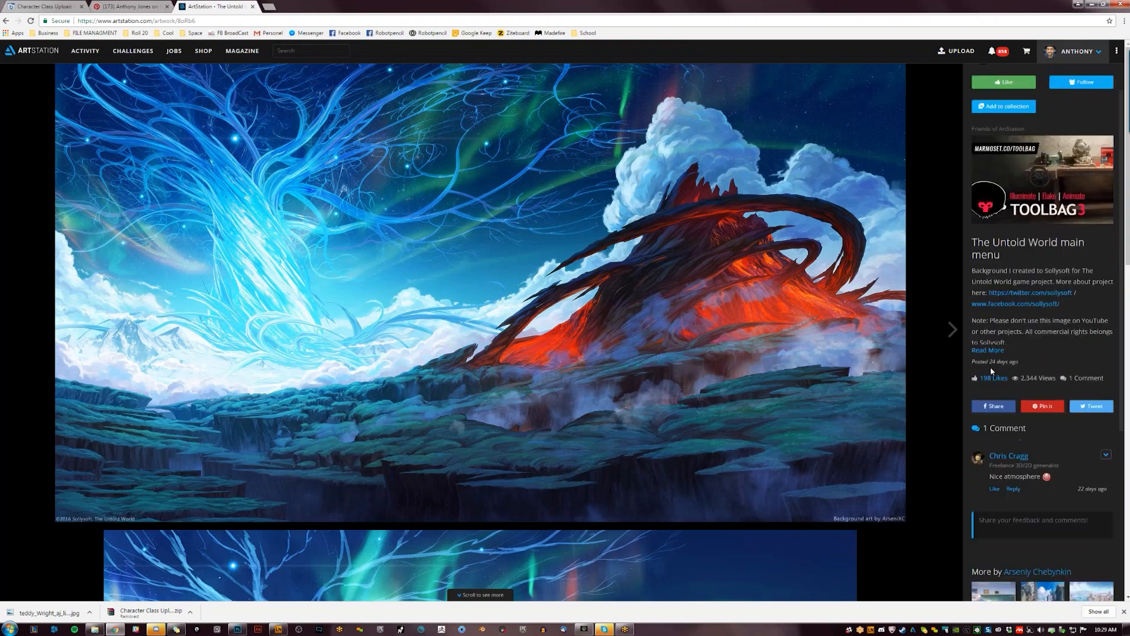
left_click_drag(990, 360, 1016, 362)
Return to the ArtStation home page and look through the community feed
left_click(50, 53)
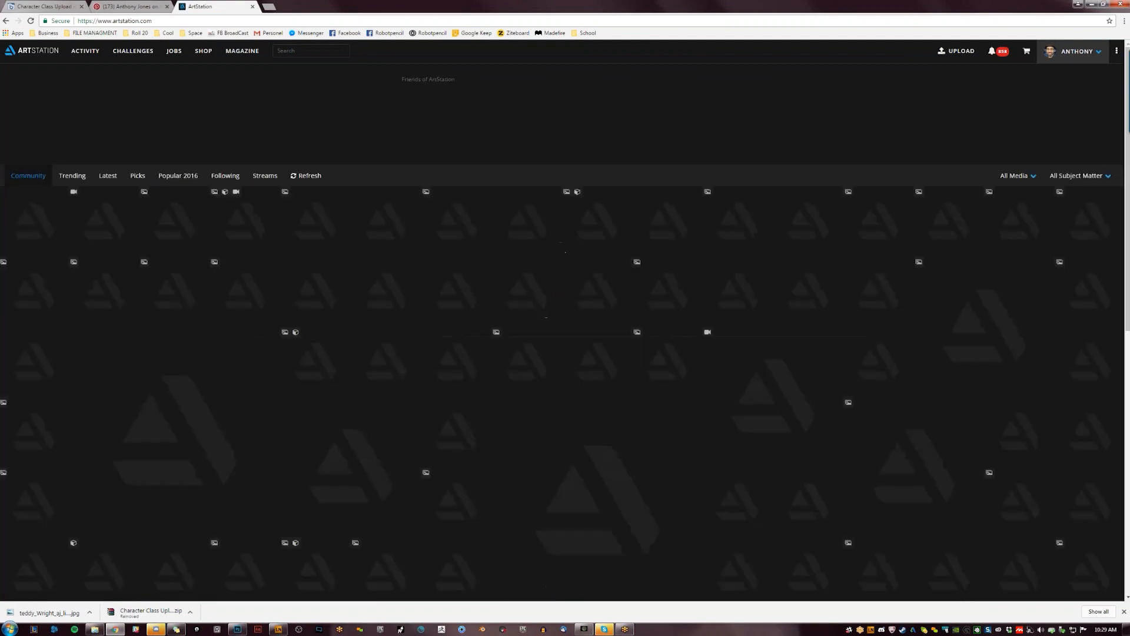
scroll(760, 398, "down", 5)
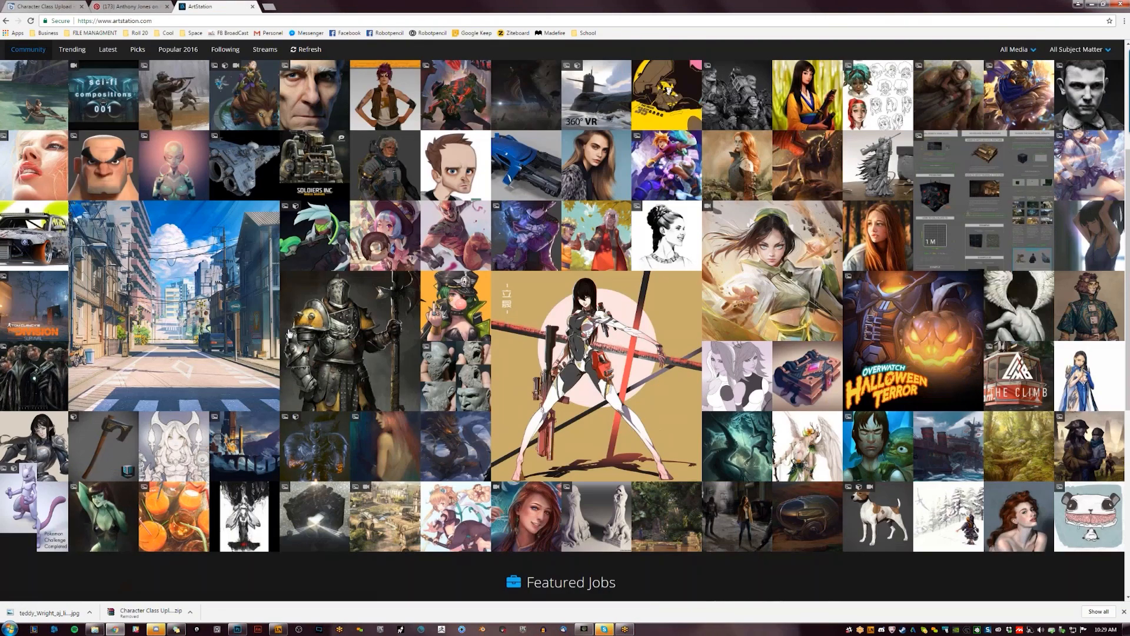
scroll(658, 425, "up", 3)
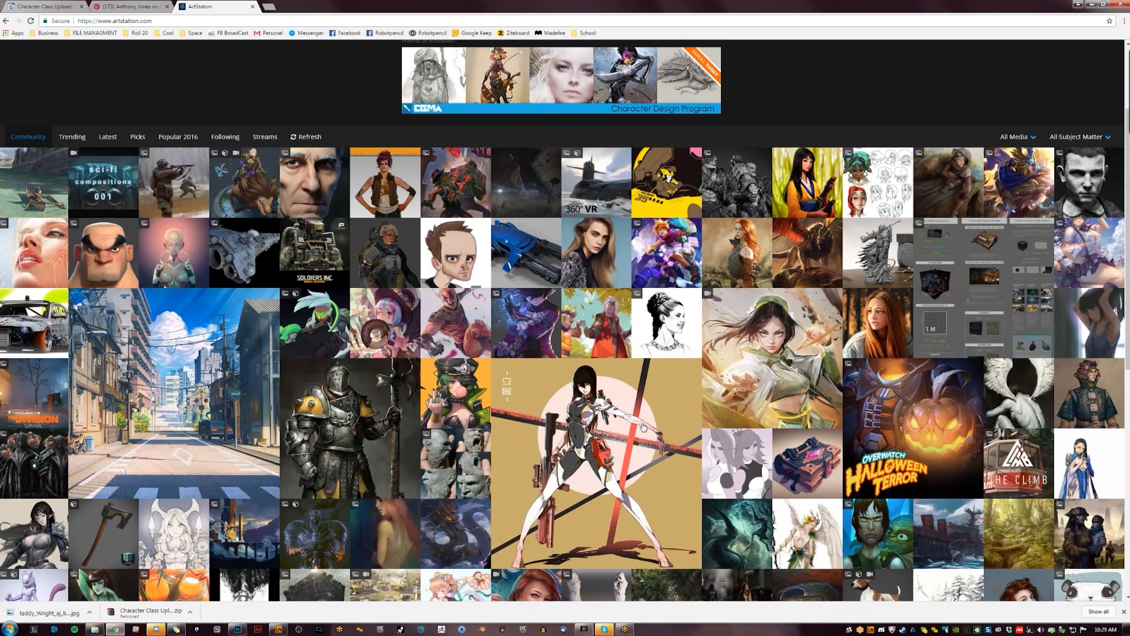
scroll(589, 412, "up", 2)
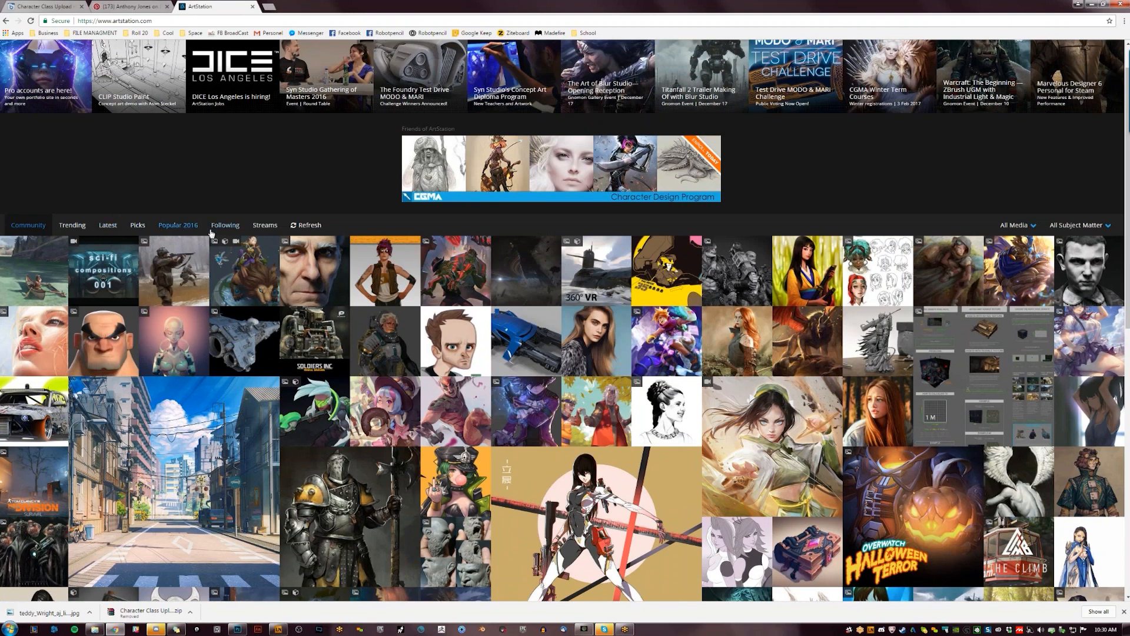
Show the trending artworks and open the in-game model version of "Warhunters"
left_click(72, 226)
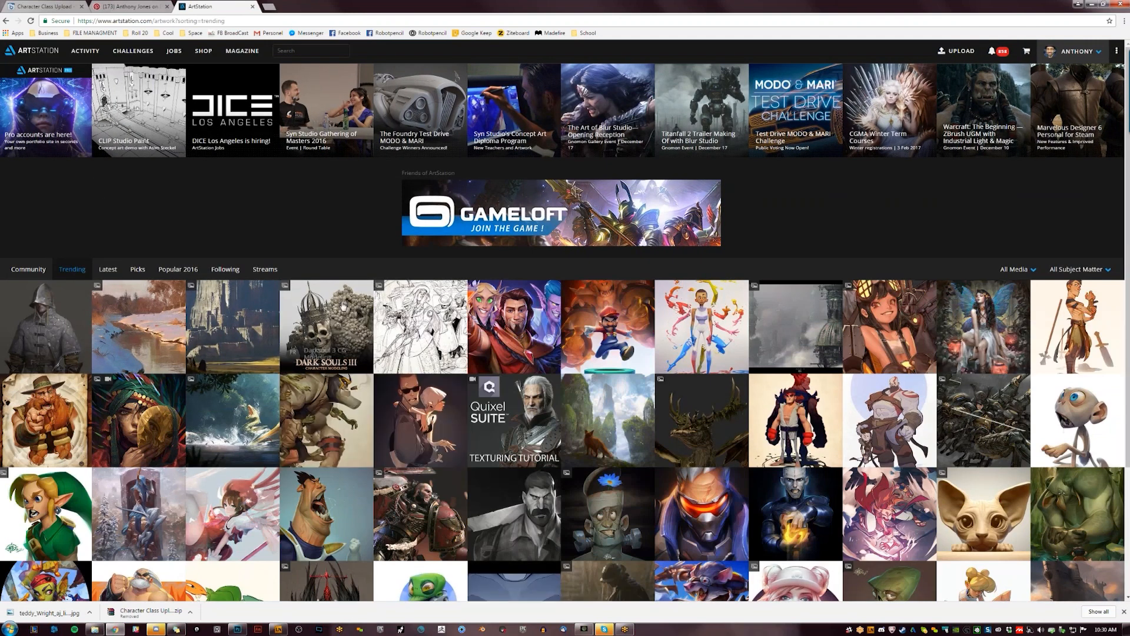
scroll(357, 313, "down", 3)
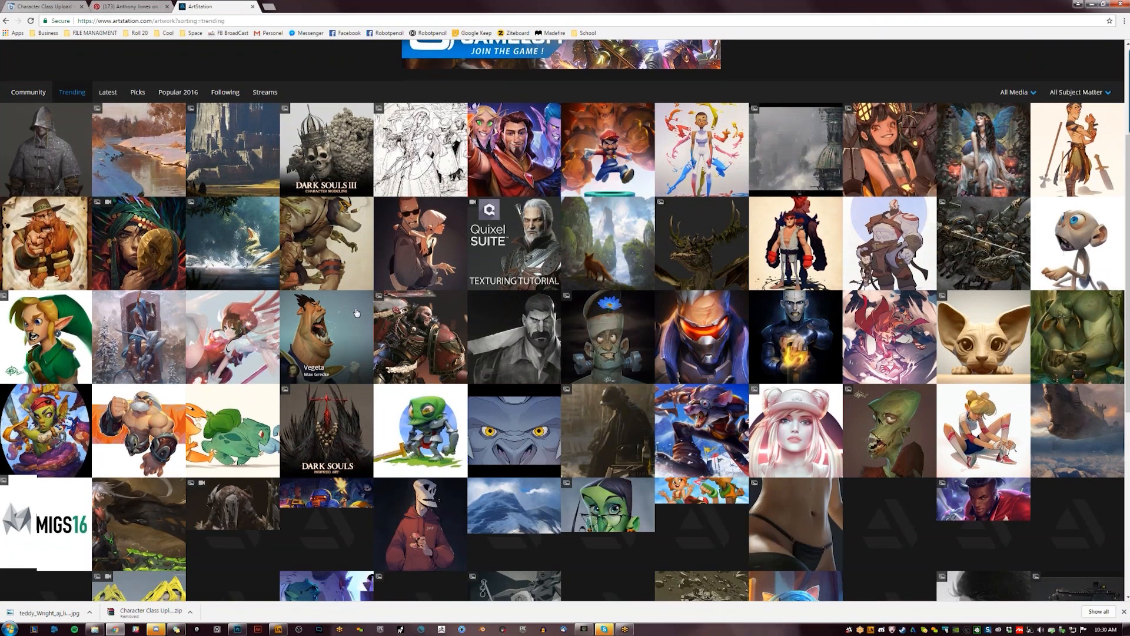
scroll(357, 313, "down", 2)
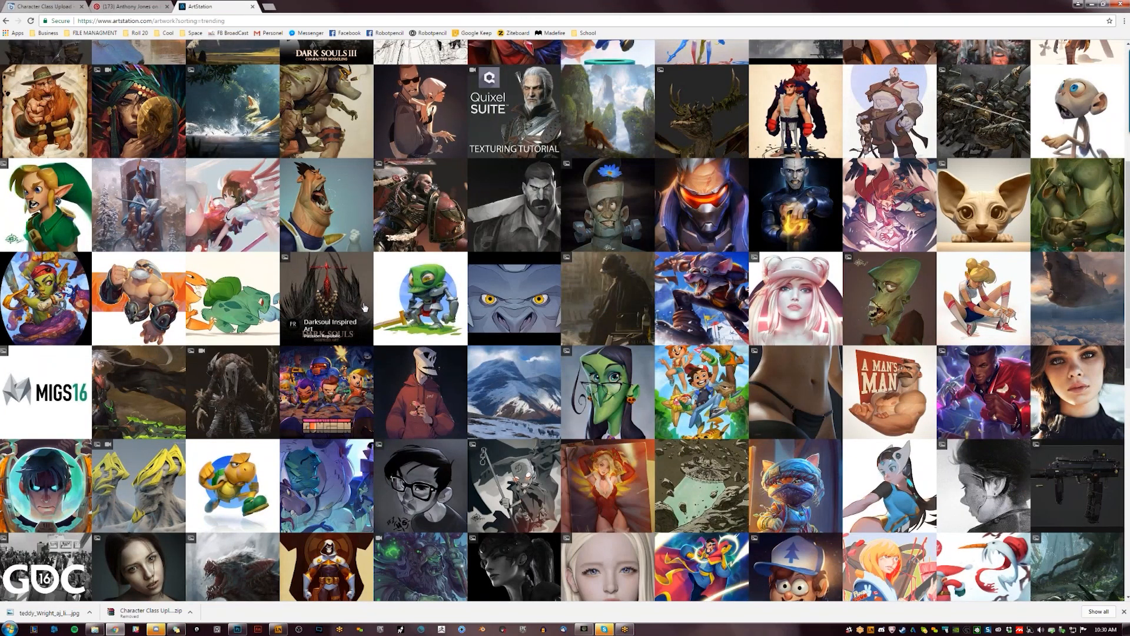
left_click(240, 384)
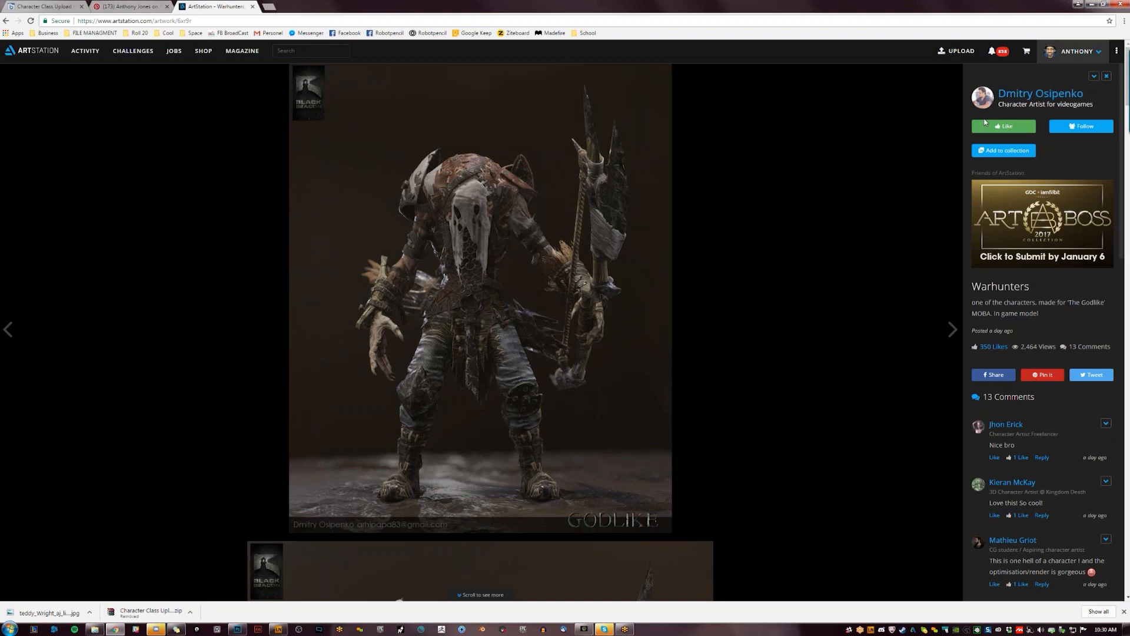
Open the "Warhunters" artist's profile, follow the artist and highlight the follower count
left_click(1035, 97)
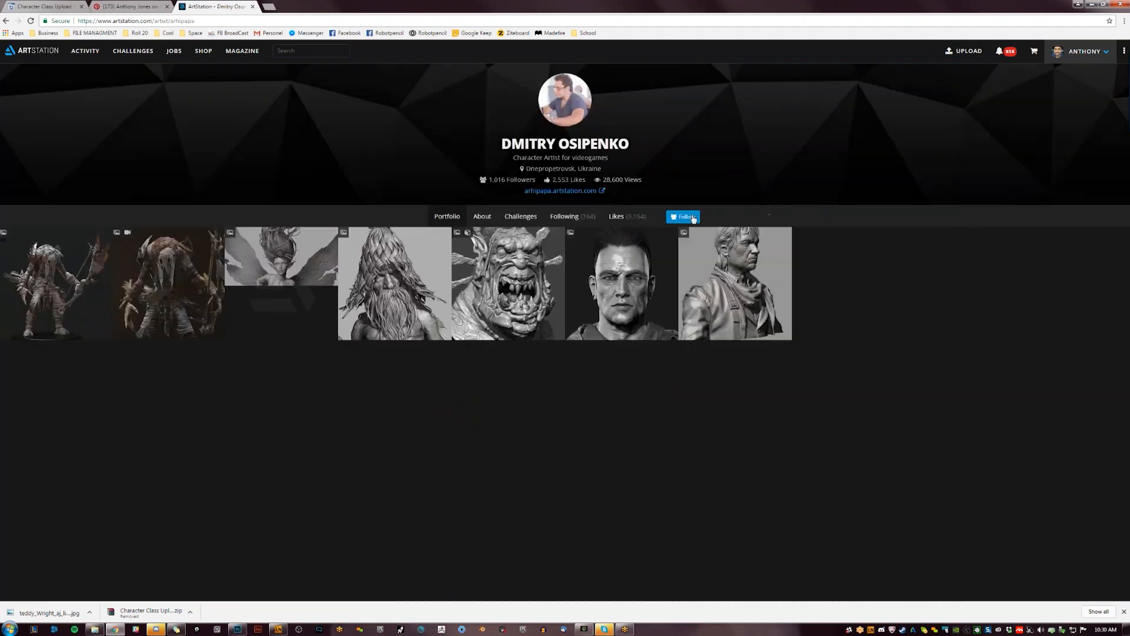
left_click(694, 219)
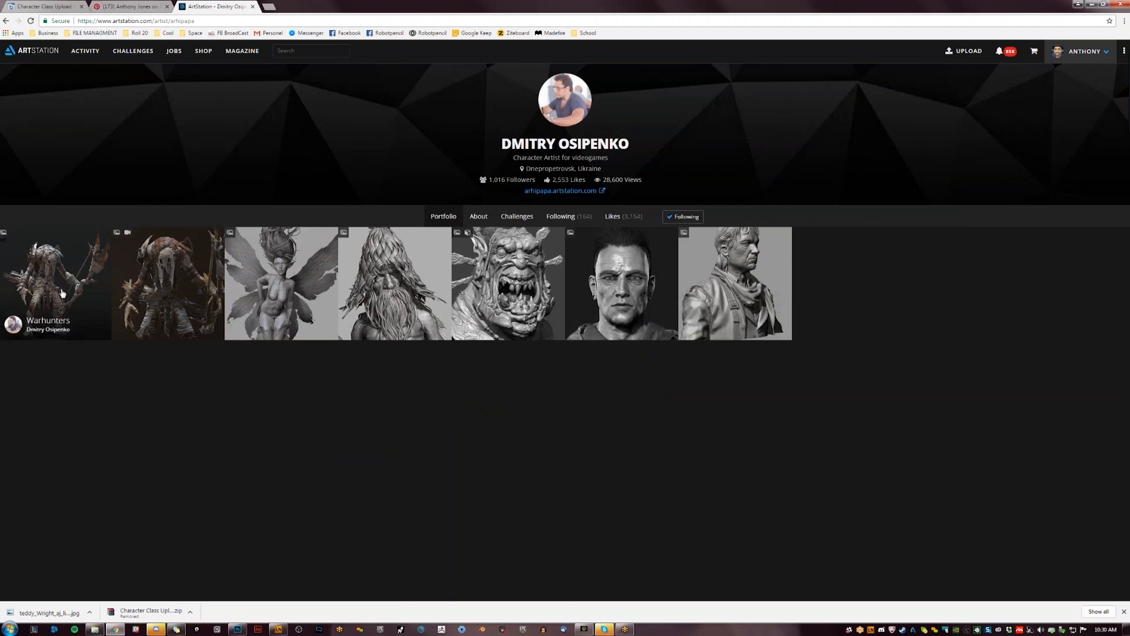
left_click_drag(492, 180, 505, 180)
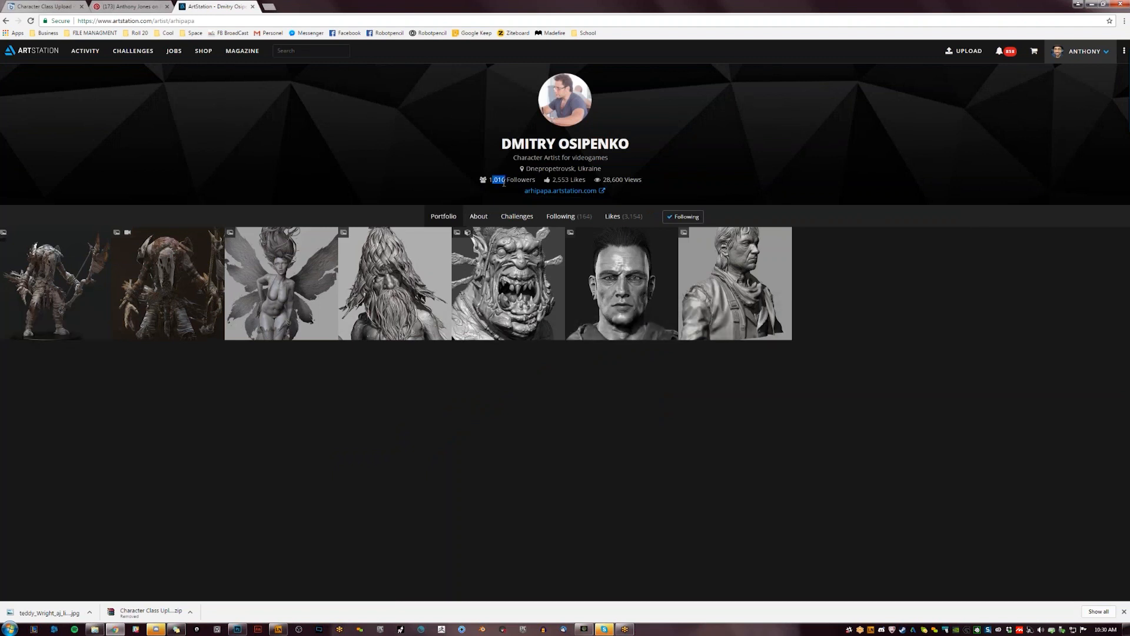
Open the hipoly model version of "Warhunters" from the portfolio, like it and look through its images
left_click(142, 281)
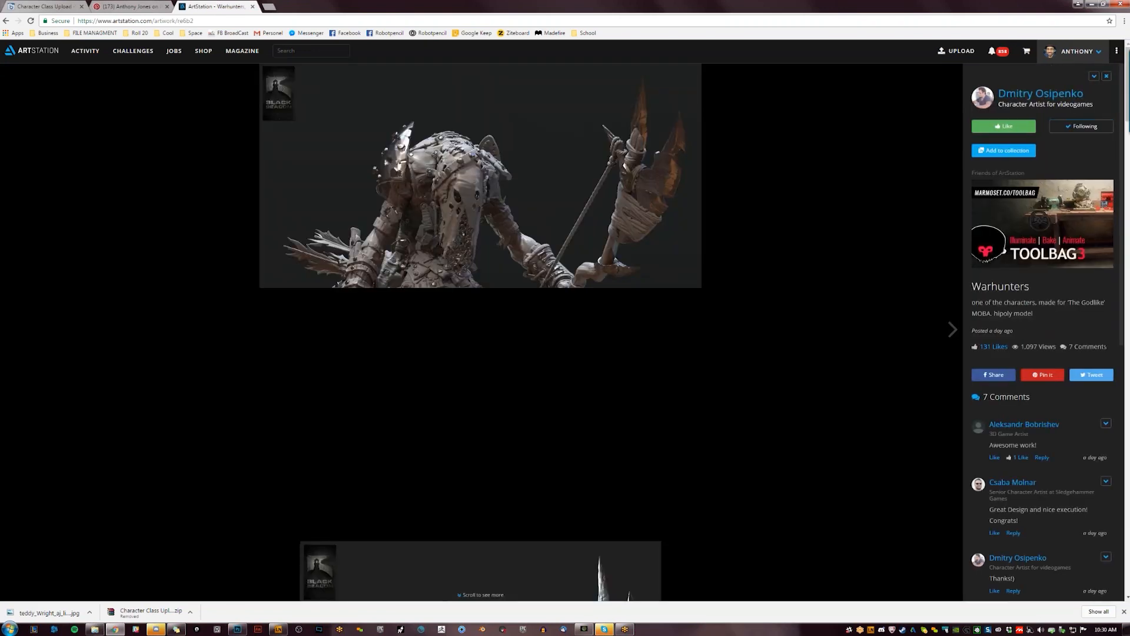
left_click(1033, 125)
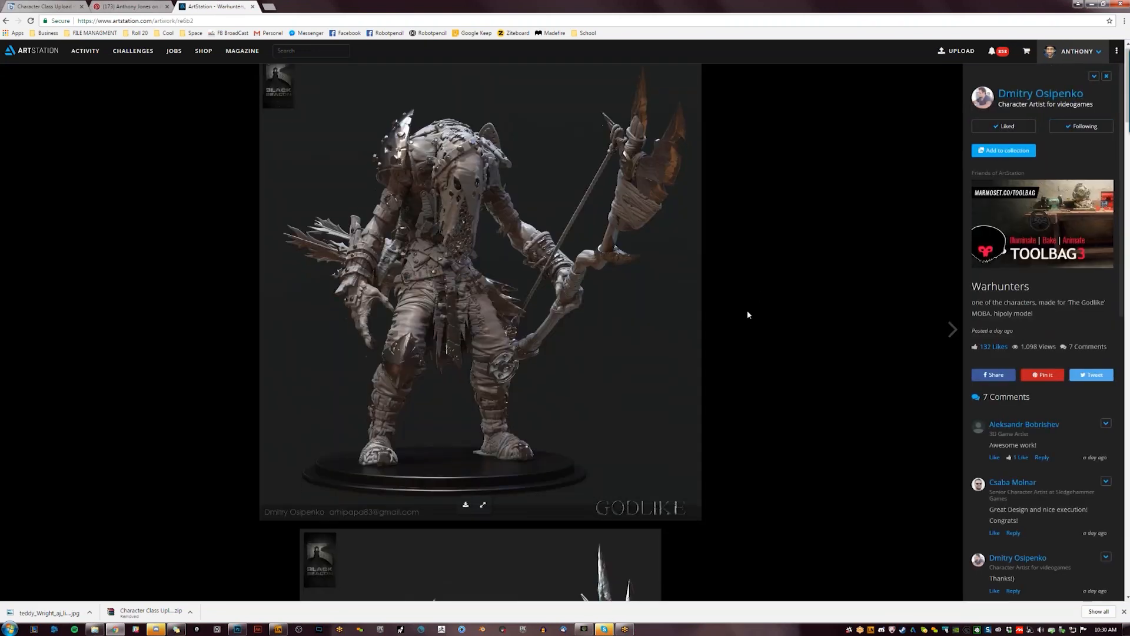
scroll(747, 310, "down", 8)
scroll(746, 305, "up", 8)
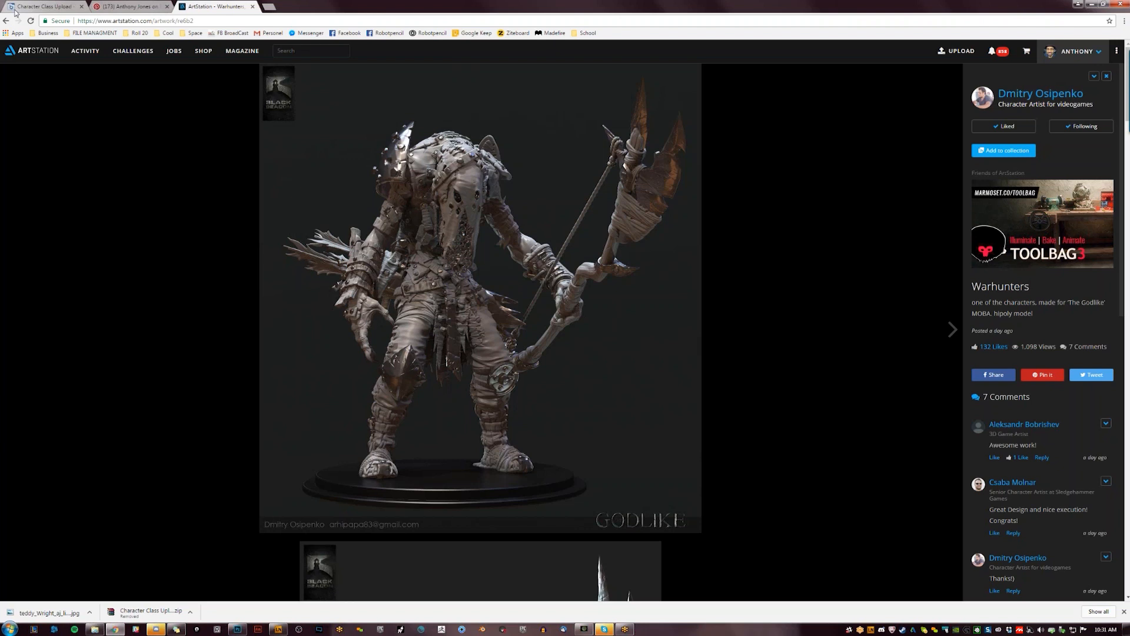
Search the web for "instagram robotpencil" and open the robotpencil Instagram profile from the results
left_click(270, 22)
type("robot")
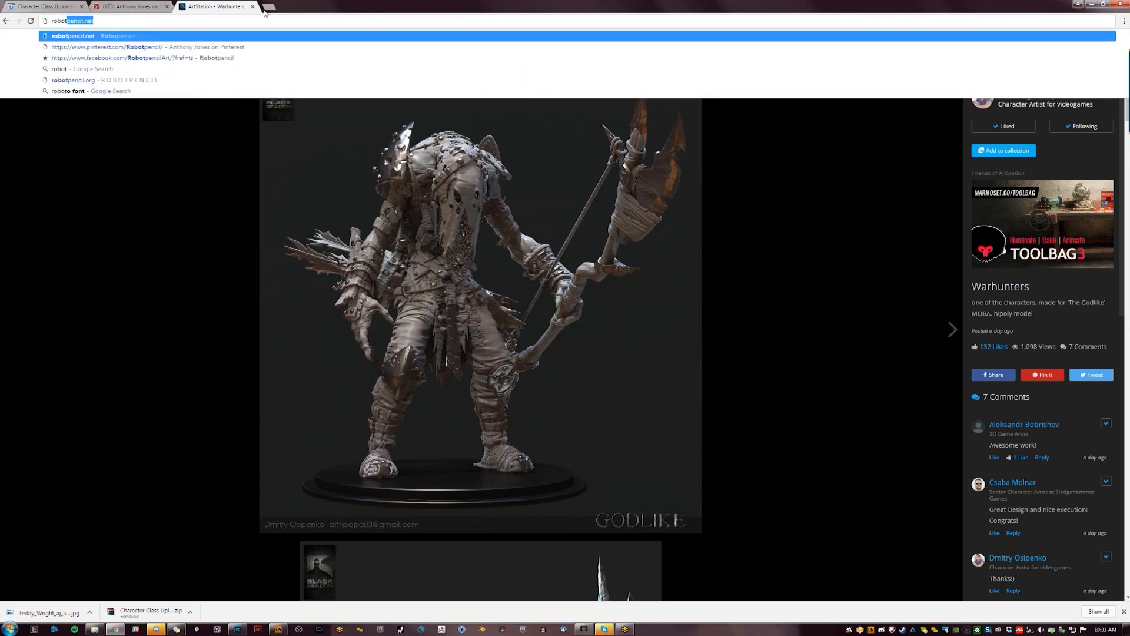
type("penci")
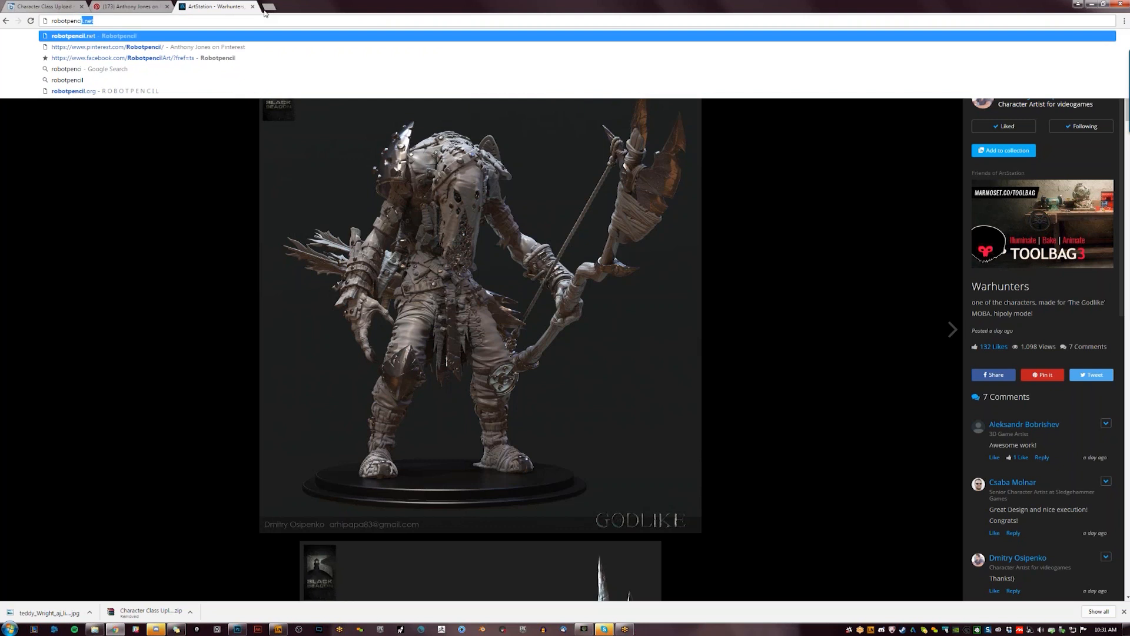
key("ctrl+a")
type("instagram")
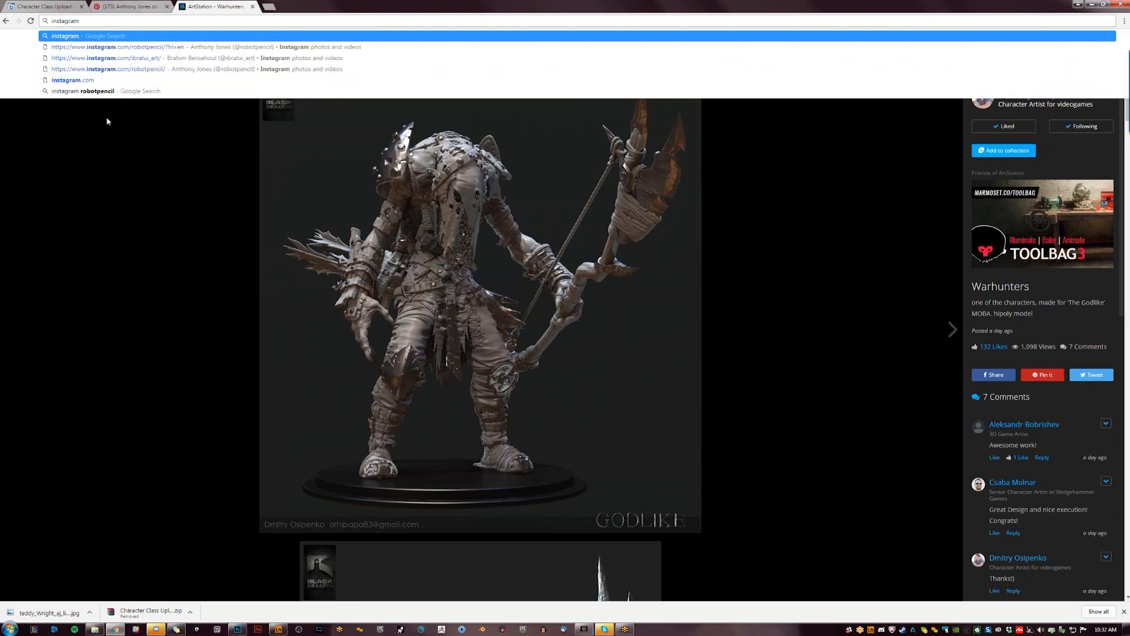
left_click(86, 91)
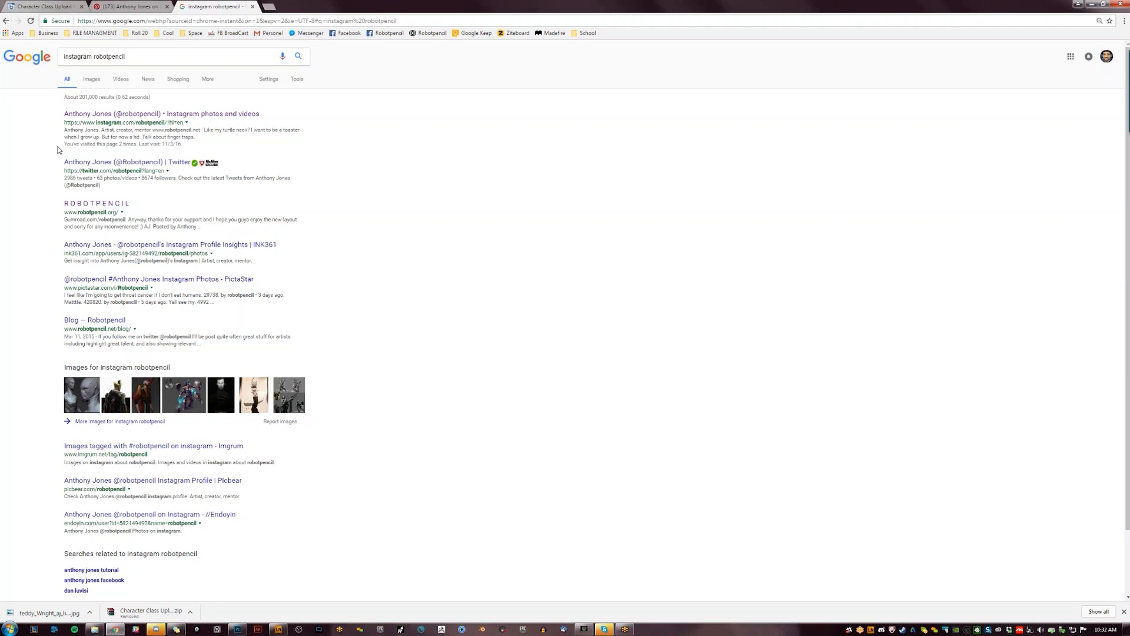
left_click(162, 113)
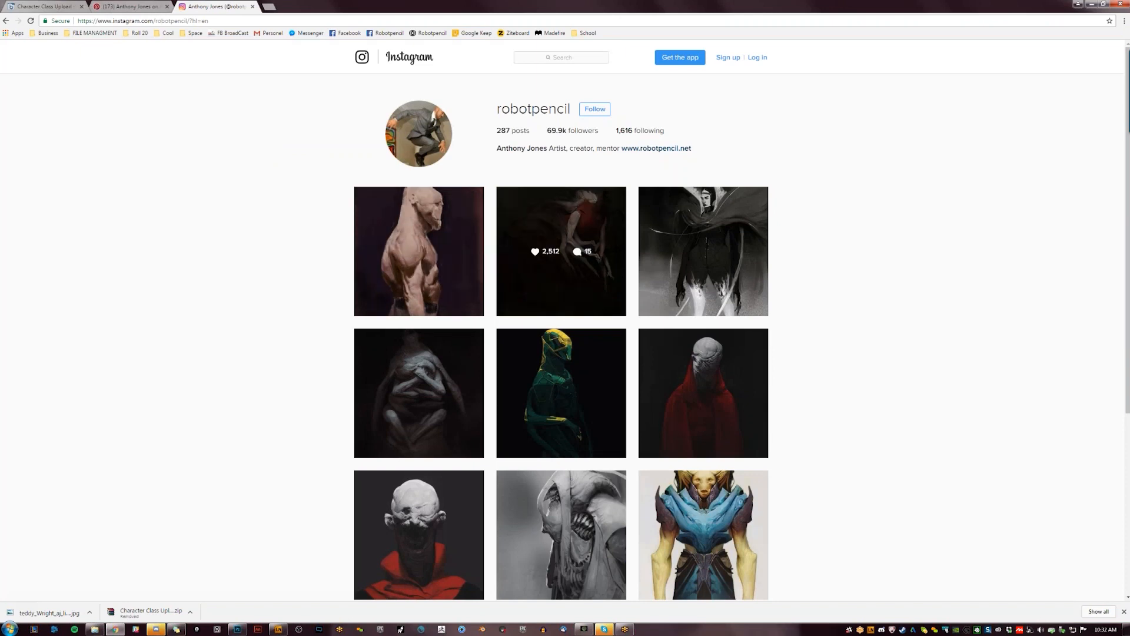
Load more posts on the robotpencil profile and look through the character and creature artwork from newest to older
scroll(916, 207, "down", 1)
scroll(900, 217, "down", 4)
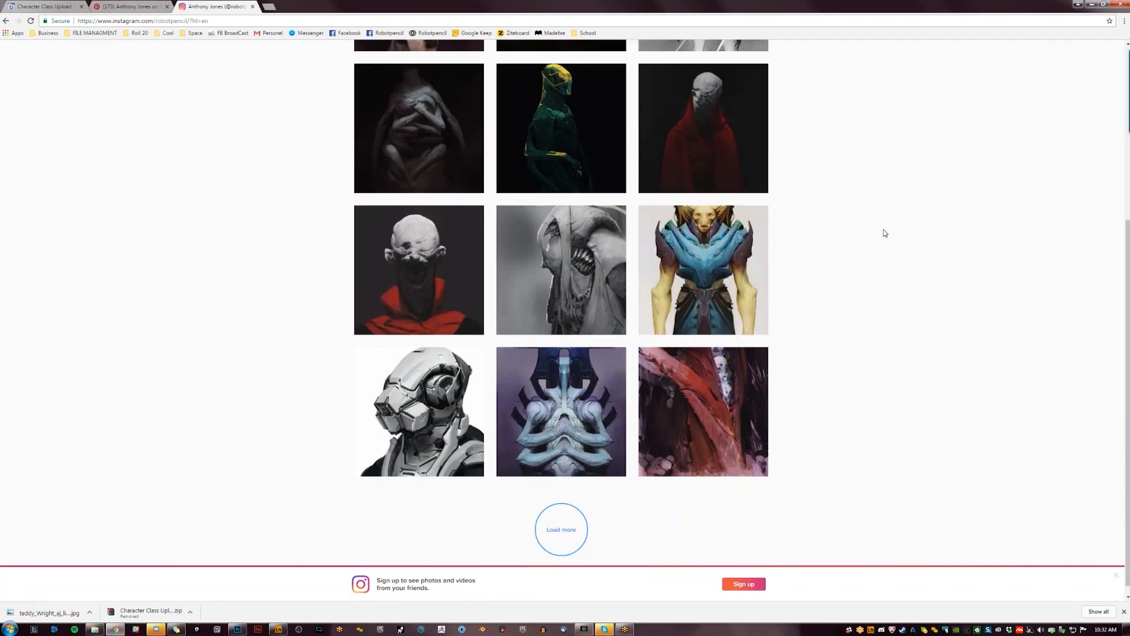
scroll(883, 231, "up", 5)
scroll(883, 223, "down", 5)
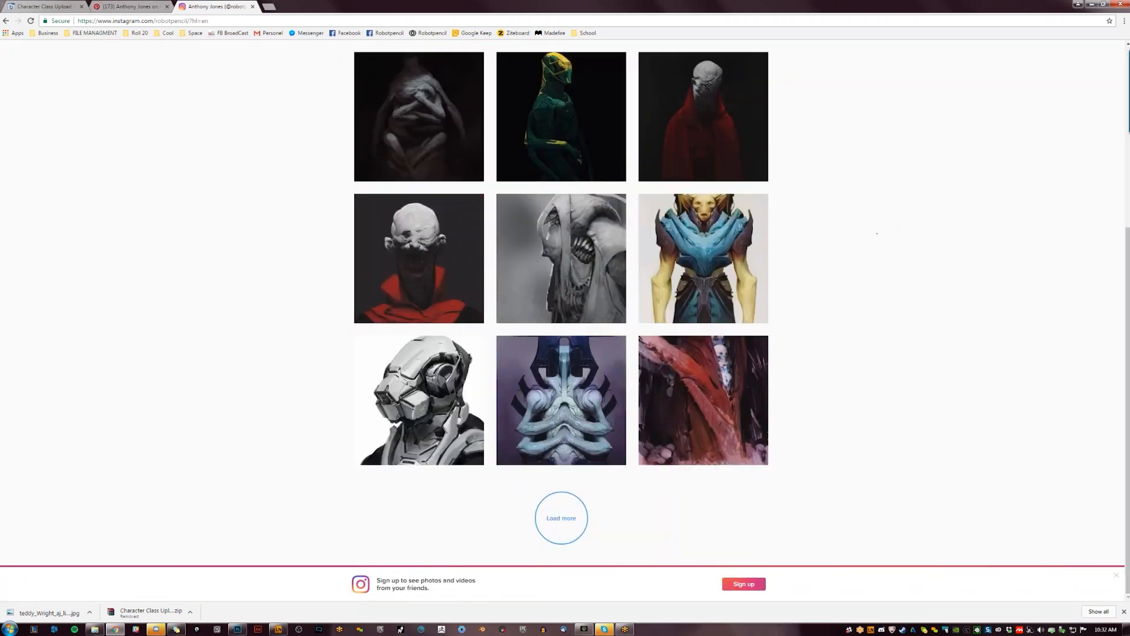
scroll(647, 471, "down", 15)
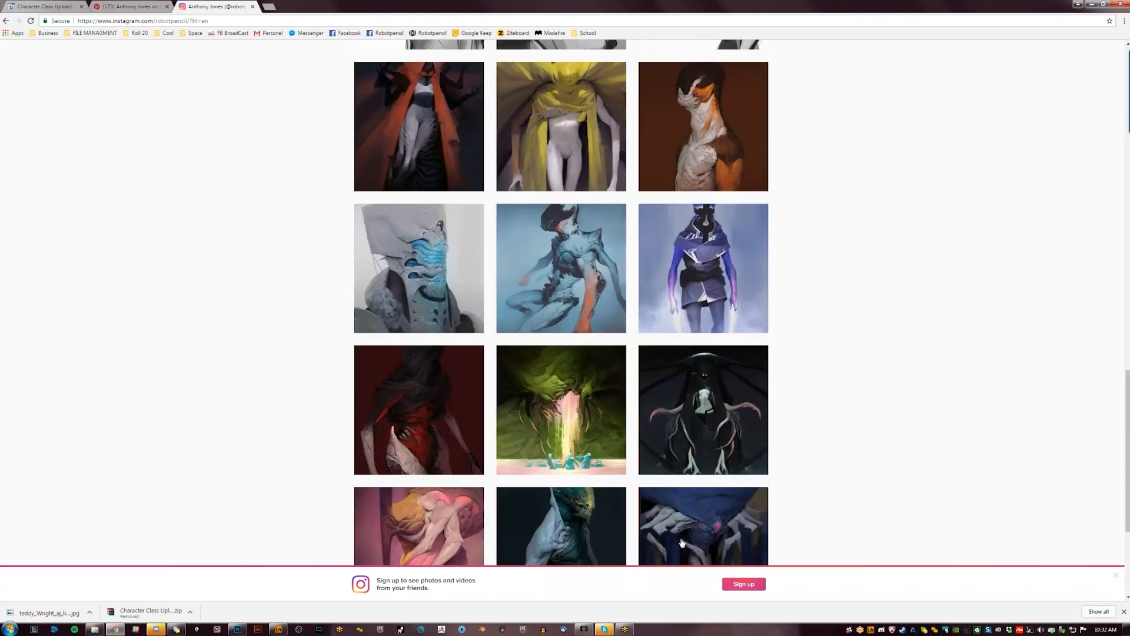
scroll(836, 423, "down", 20)
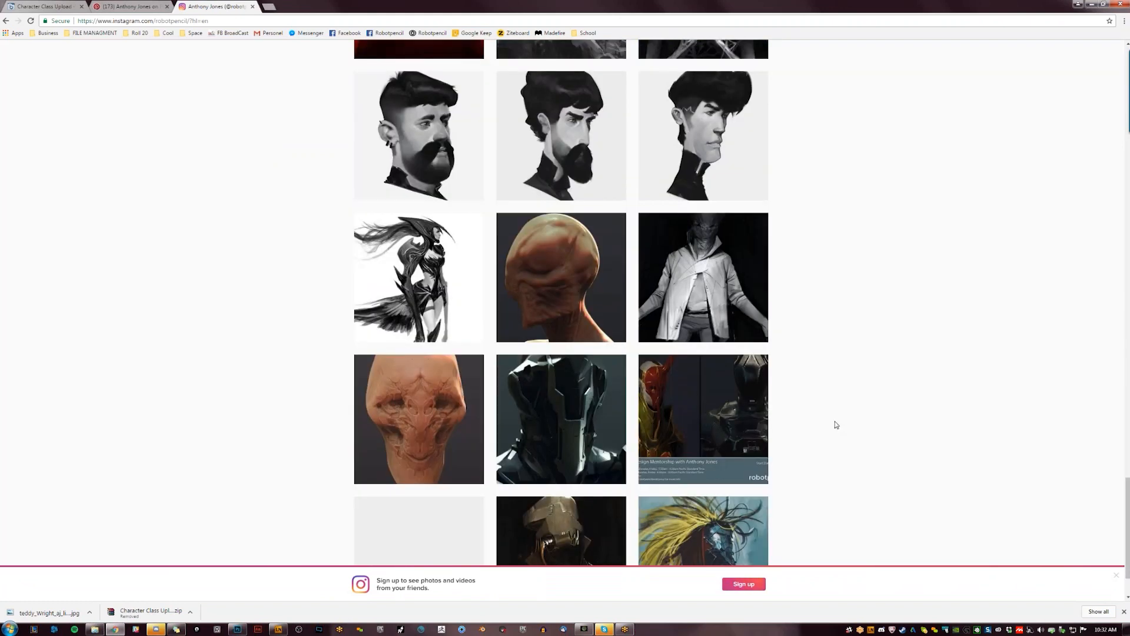
scroll(824, 410, "down", 20)
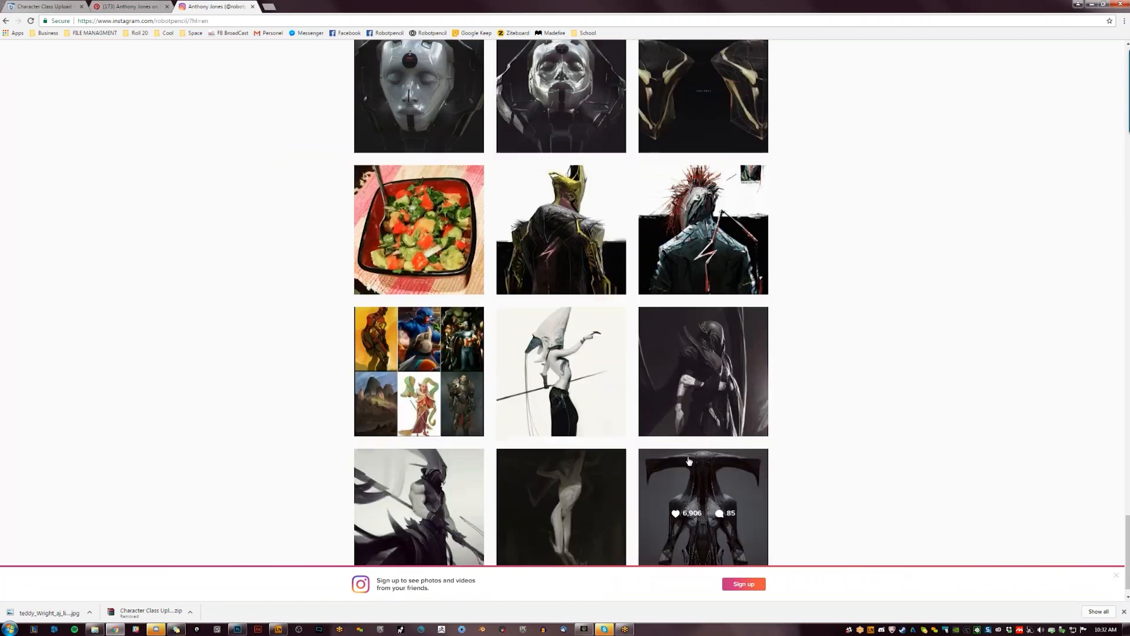
scroll(936, 321, "down", 20)
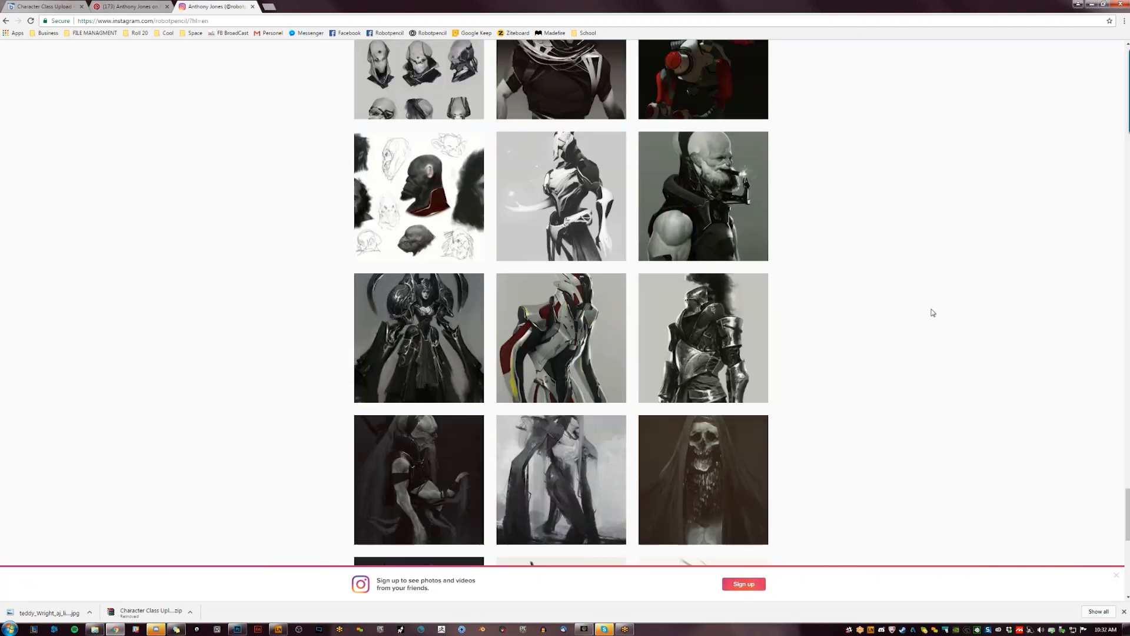
scroll(933, 322, "down", 20)
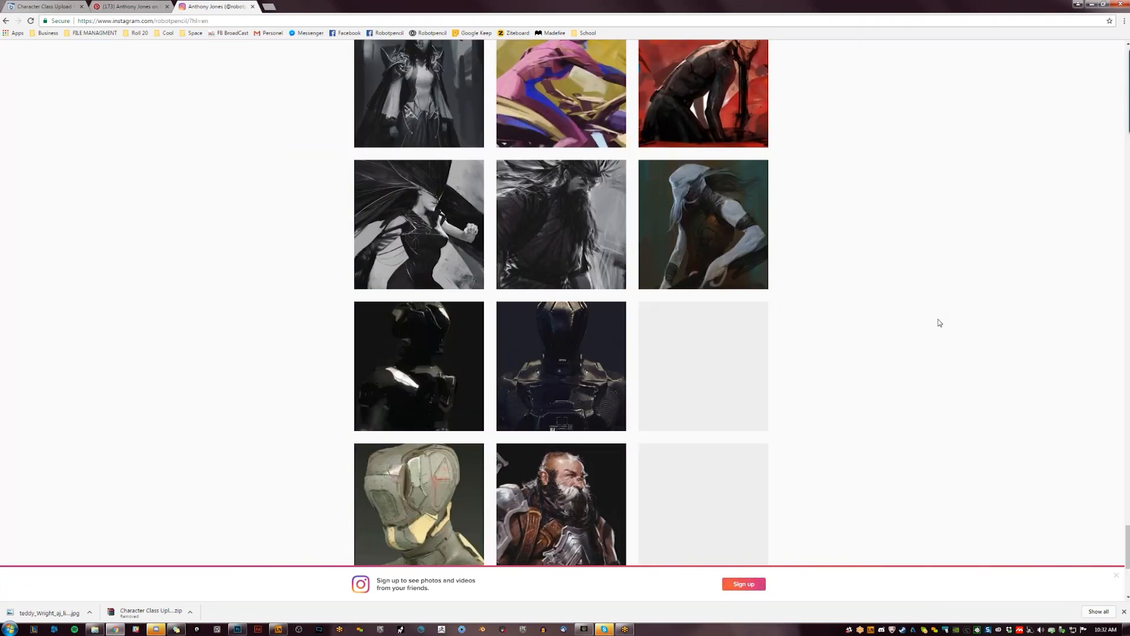
scroll(935, 312, "down", 20)
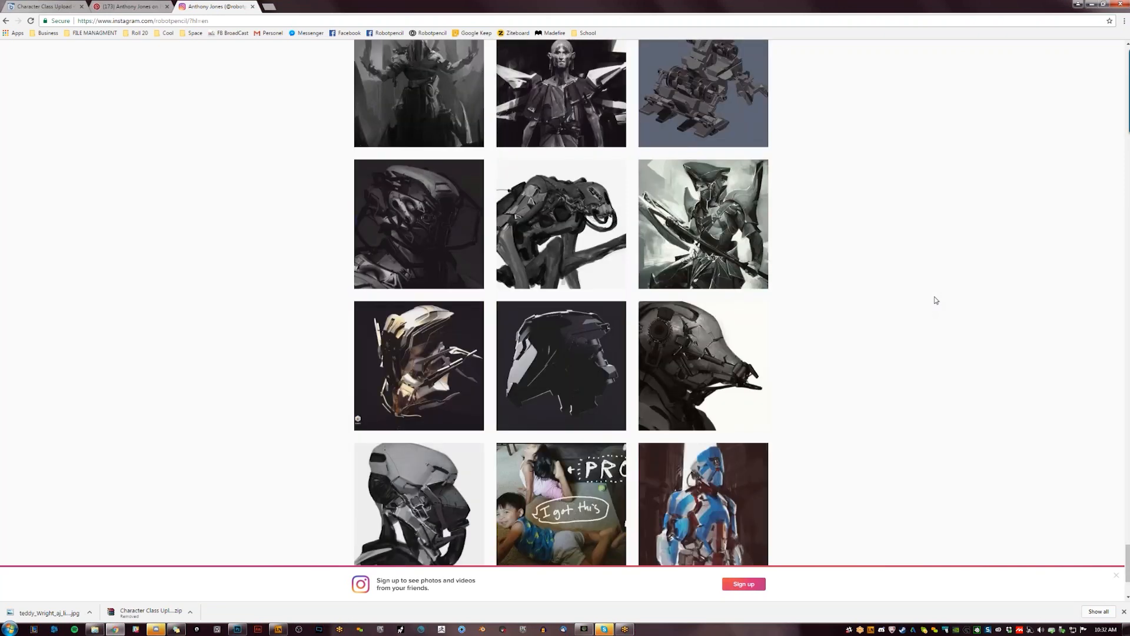
scroll(932, 316, "down", 4)
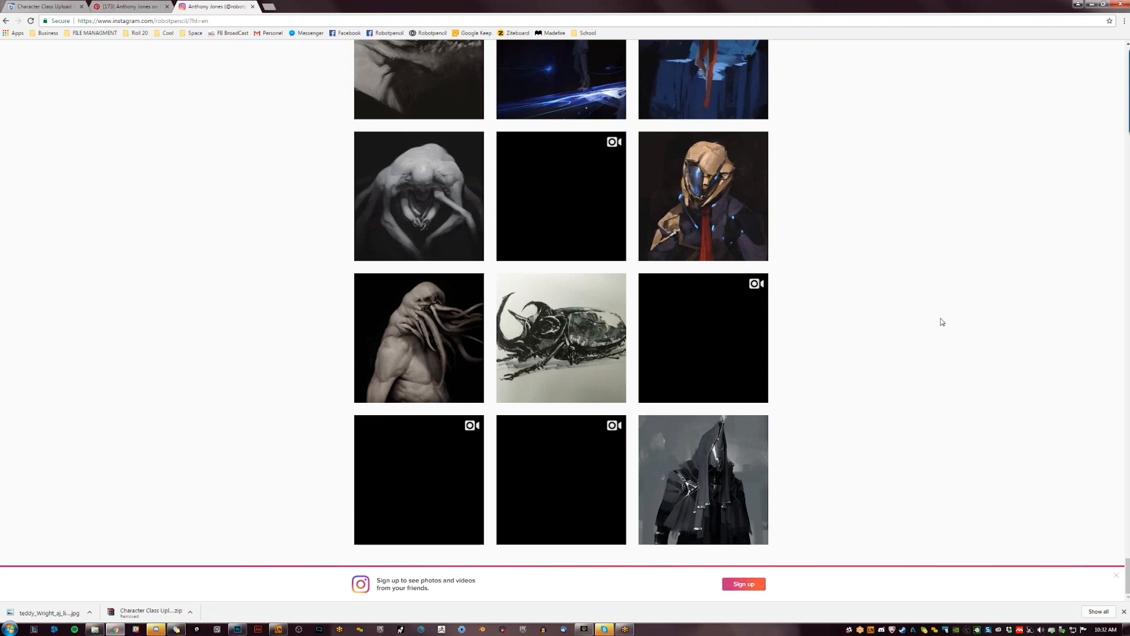
Close the downloads bar and dismiss the Instagram sign-up banner while browsing on to older posts
scroll(940, 315, "up", 1)
scroll(940, 314, "down", 1)
left_click(1125, 612)
scroll(853, 476, "down", 5)
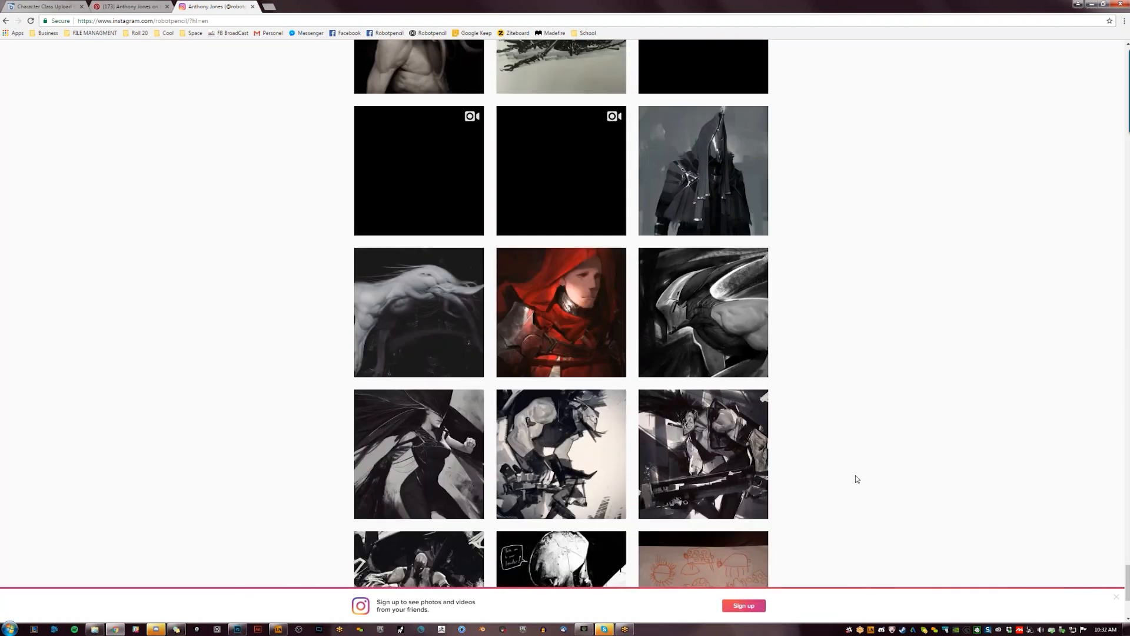
scroll(839, 488, "down", 10)
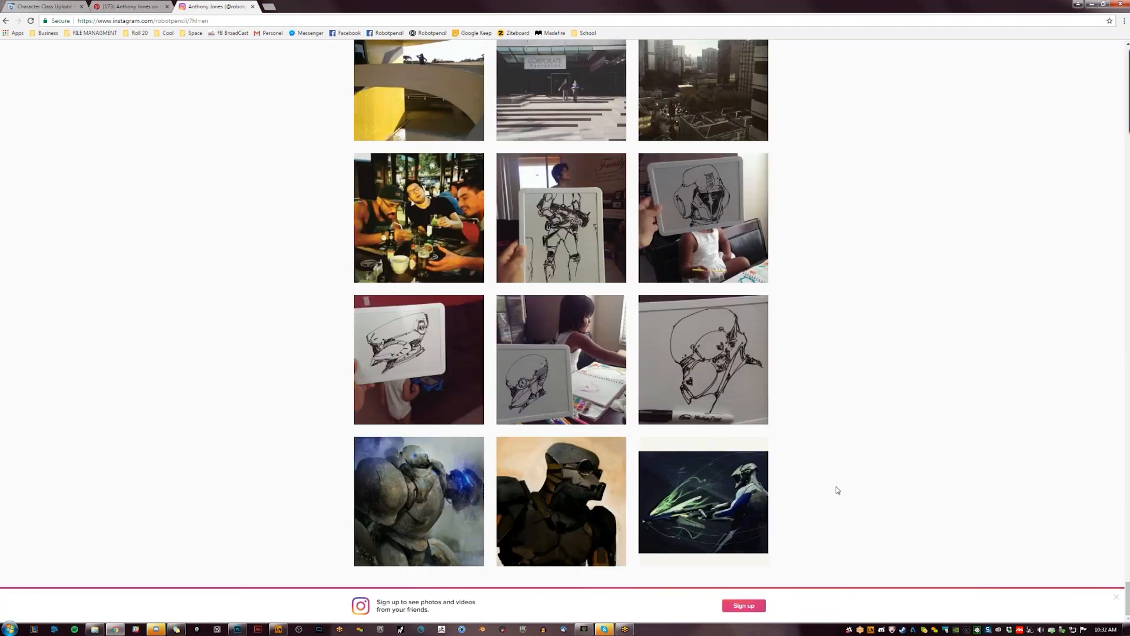
mouse_move(1127, 596)
left_mouse_down()
mouse_move(1126, 627)
mouse_move(1127, 583)
mouse_move(1126, 606)
left_mouse_up()
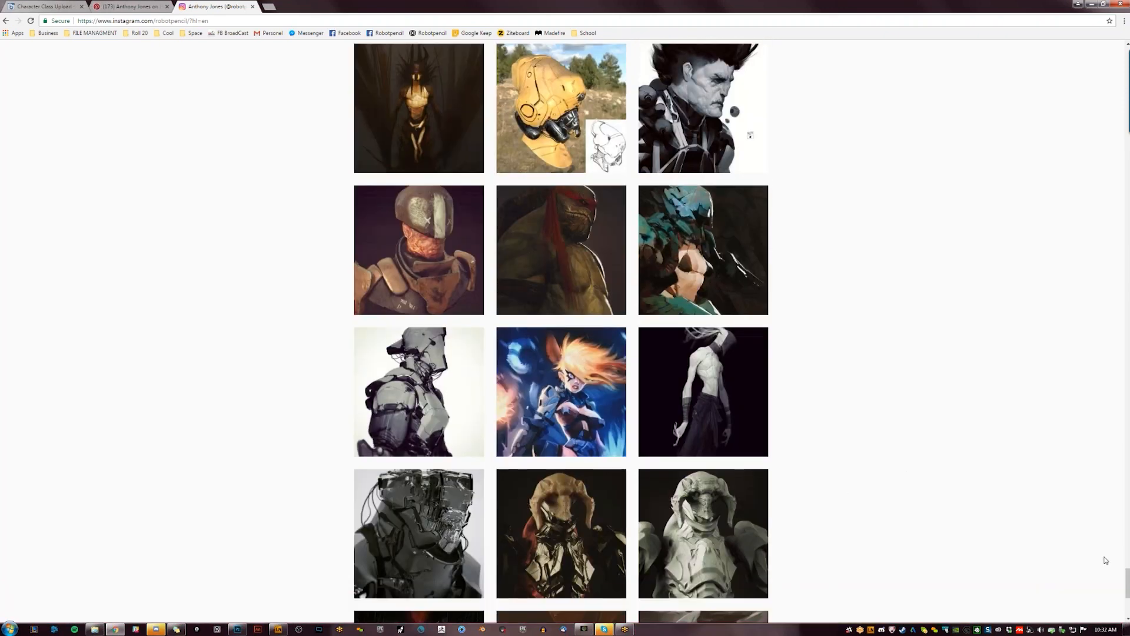
Go down to the profile's very first posts and examine the early ink sketches, photos and videos
scroll(980, 548, "down", 15)
scroll(980, 547, "down", 12)
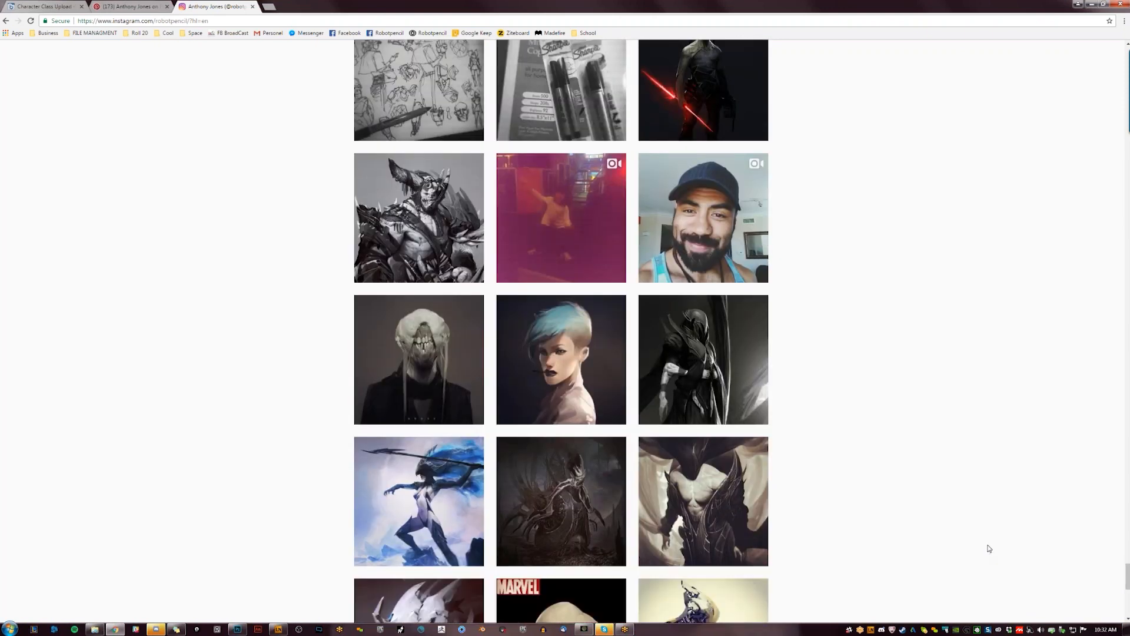
scroll(989, 548, "down", 15)
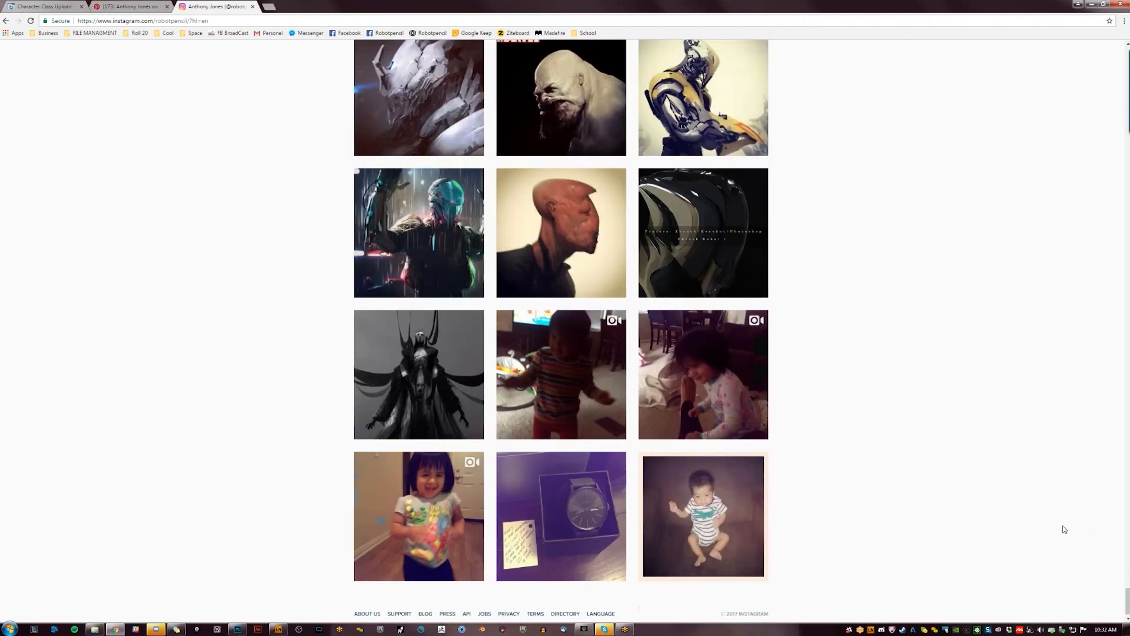
scroll(1050, 529, "down", 15)
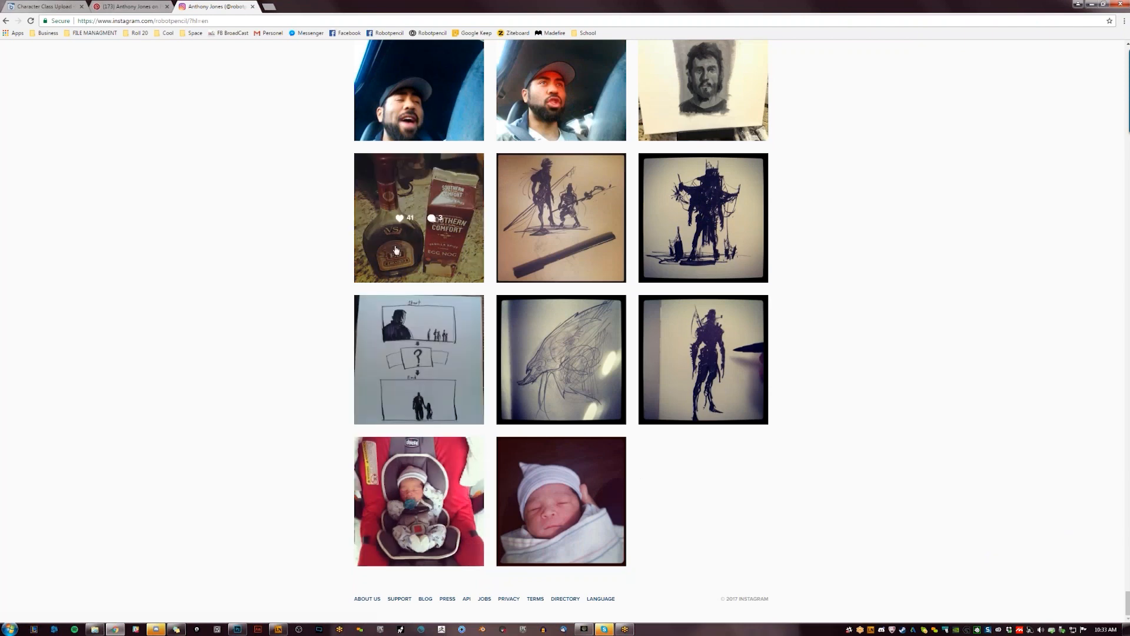
scroll(396, 250, "up", 2)
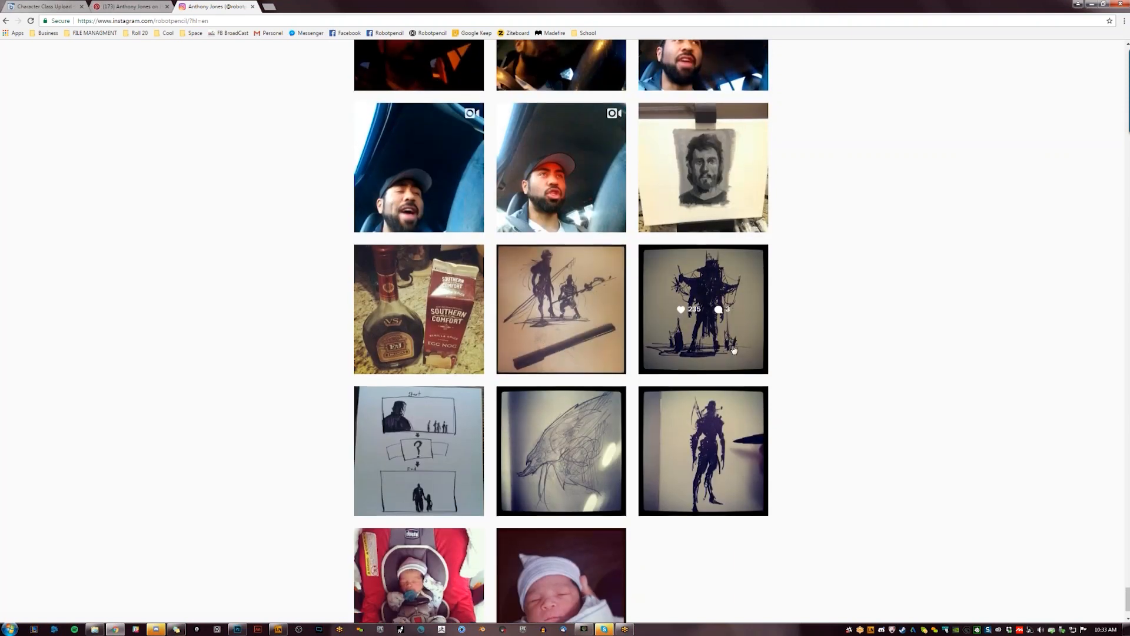
scroll(734, 349, "down", 2)
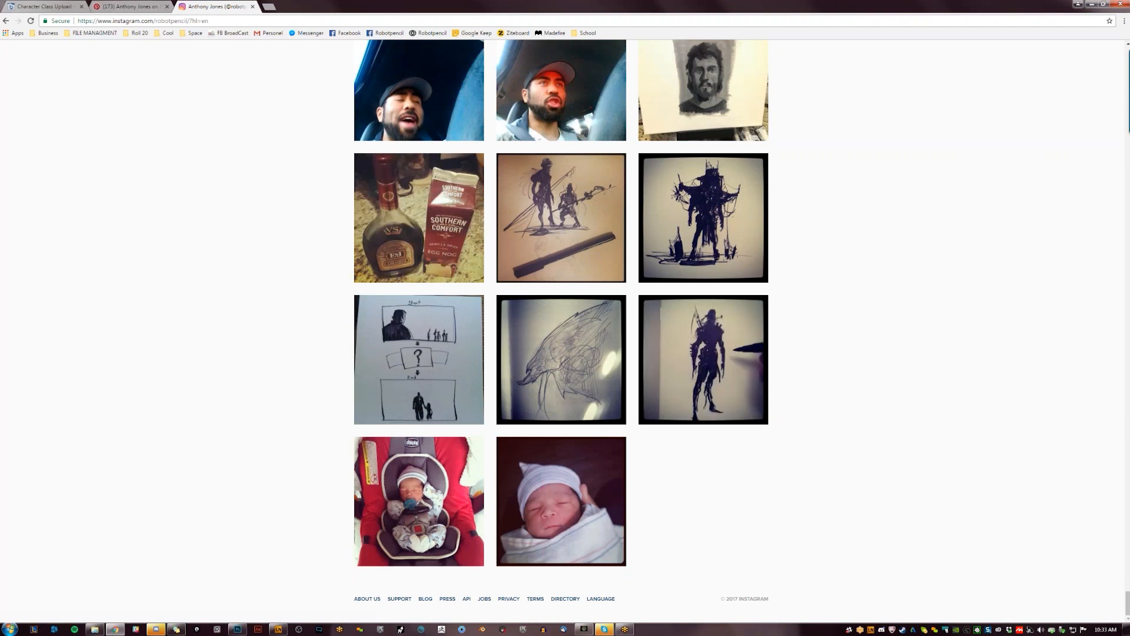
scroll(370, 318, "up", 1)
scroll(373, 316, "up", 1)
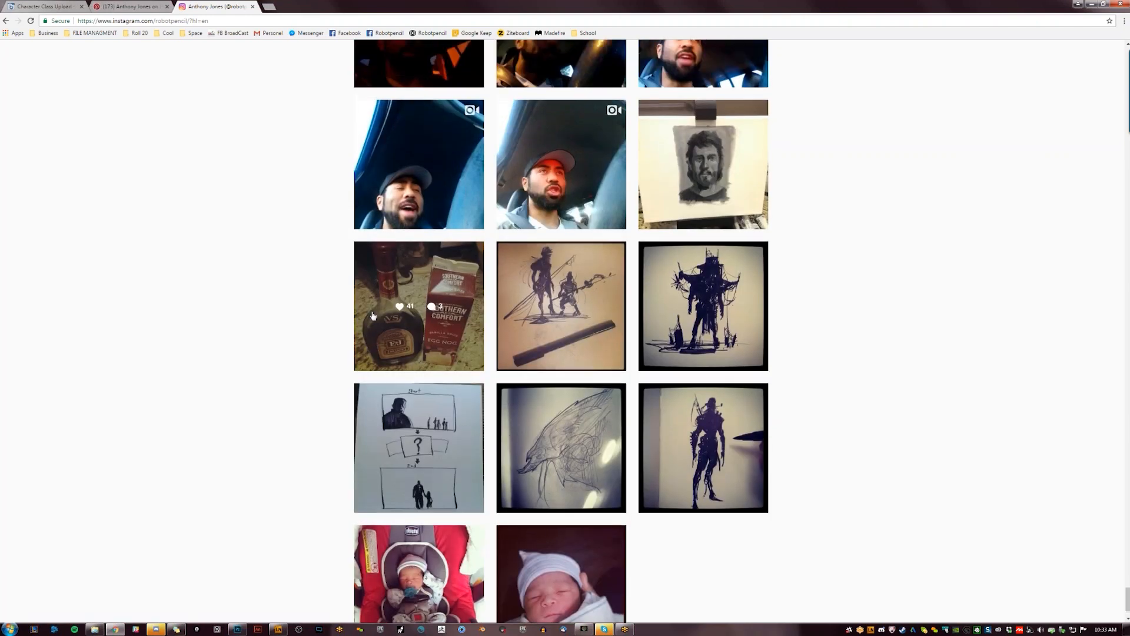
scroll(372, 316, "up", 2)
scroll(373, 316, "up", 1)
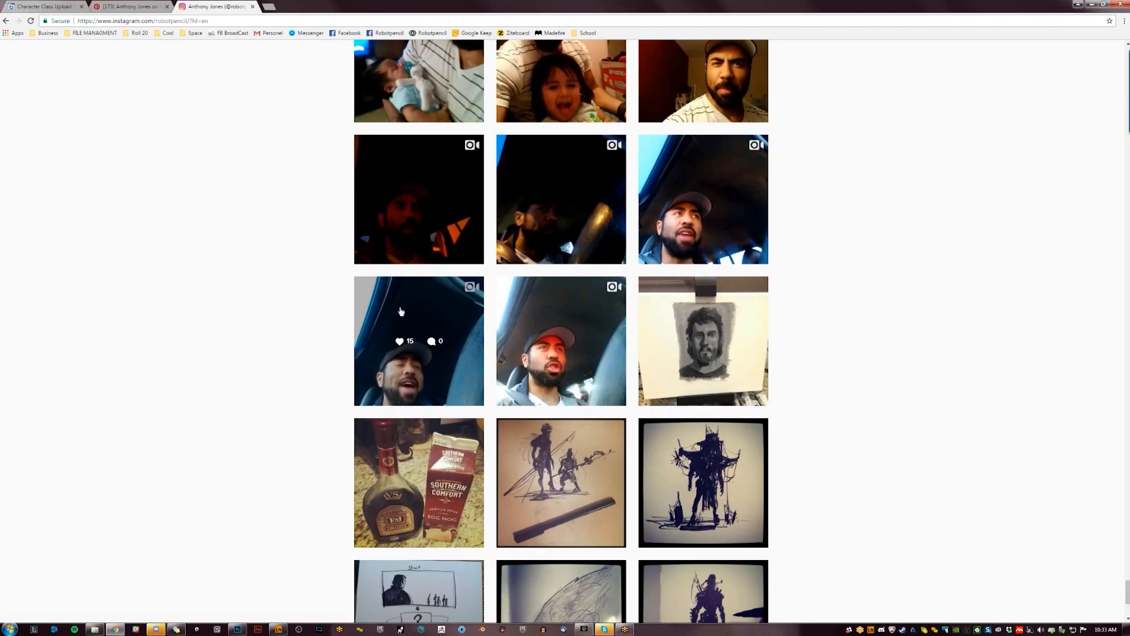
scroll(650, 343, "down", 2)
scroll(650, 343, "down", 2)
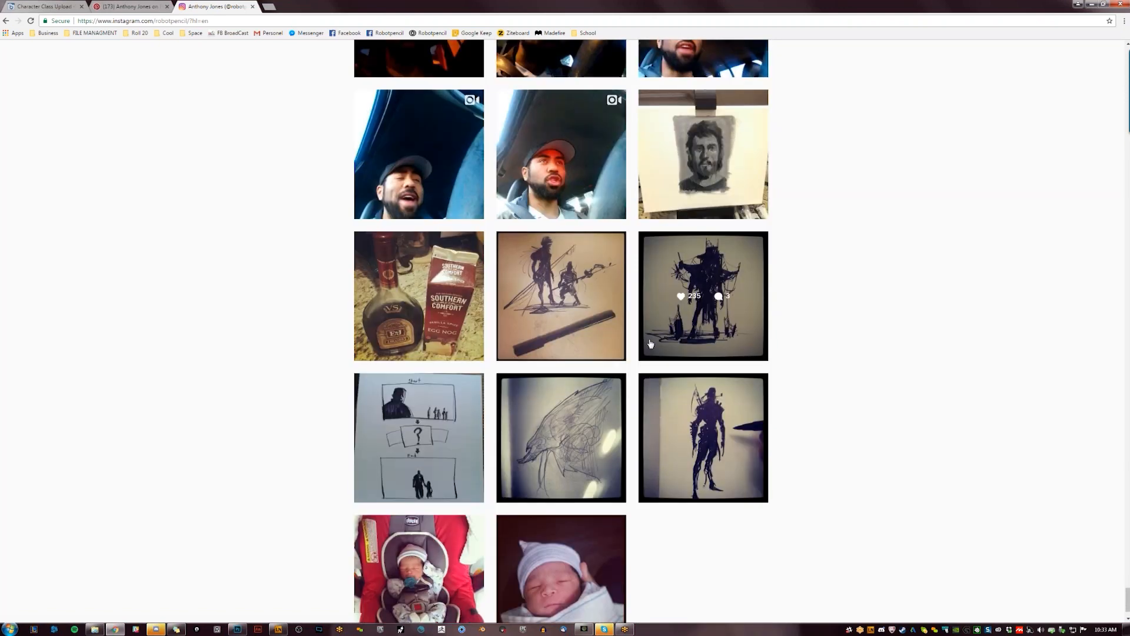
Browse from the profile's earliest posts toward newer ones, examining the family photos, car videos and first digital character paintings
scroll(651, 344, "up", 8)
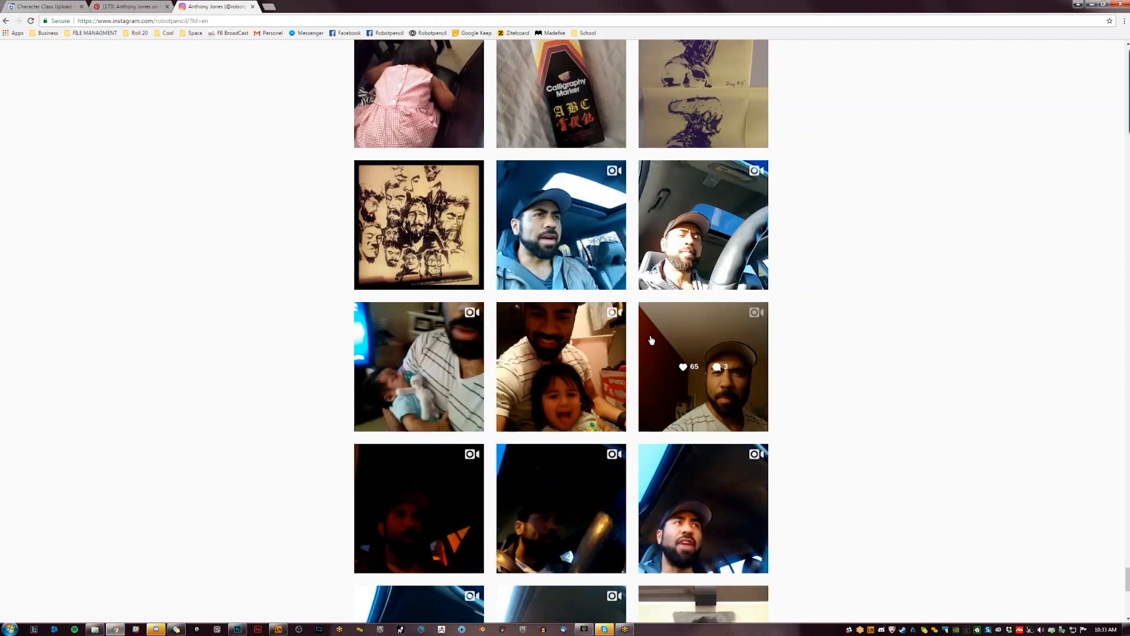
scroll(651, 341, "up", 2)
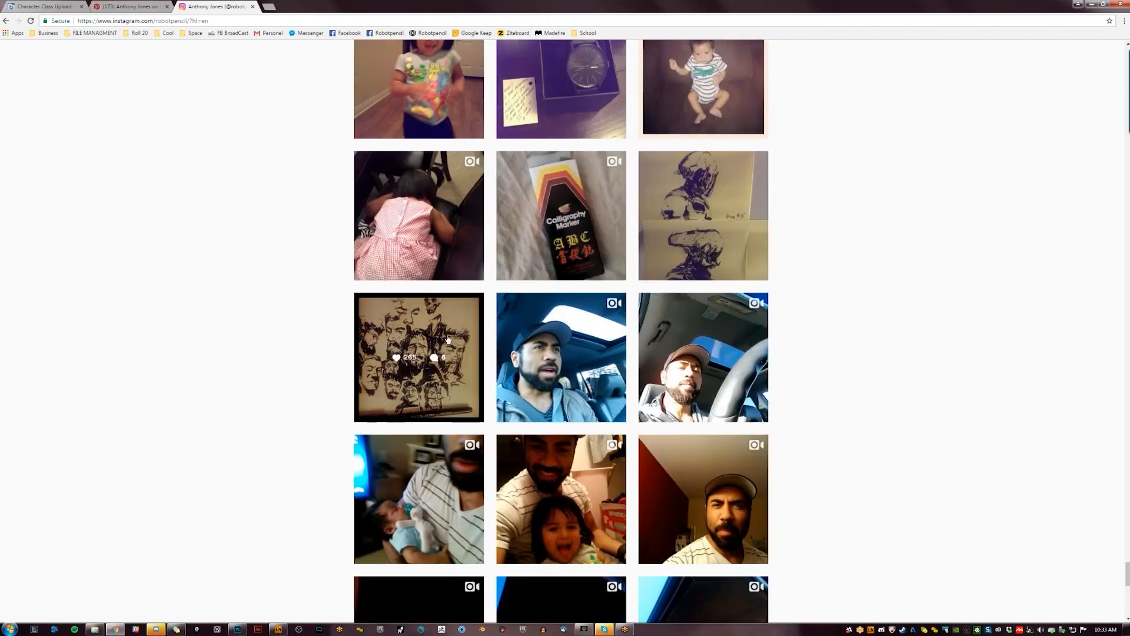
scroll(448, 338, "up", 3)
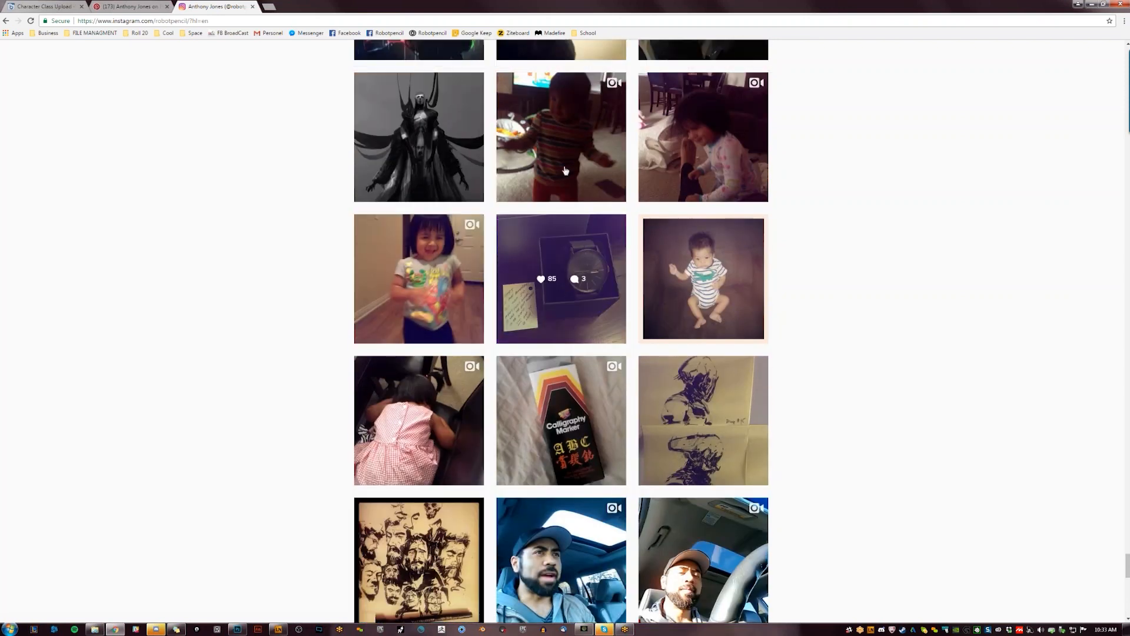
scroll(457, 257, "up", 1)
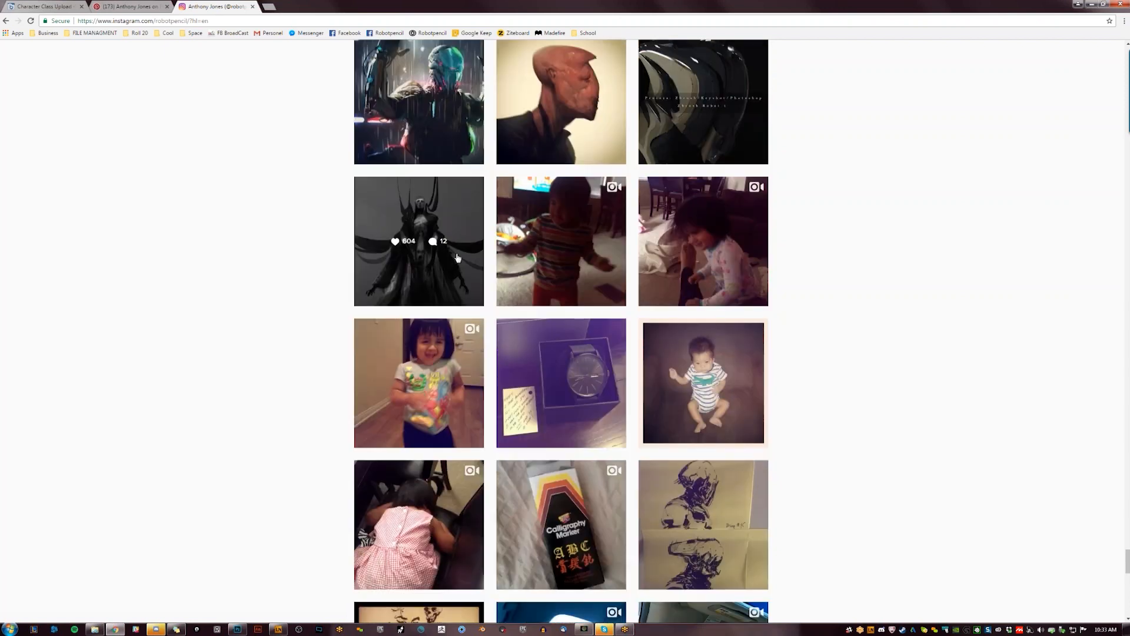
scroll(453, 268, "up", 1)
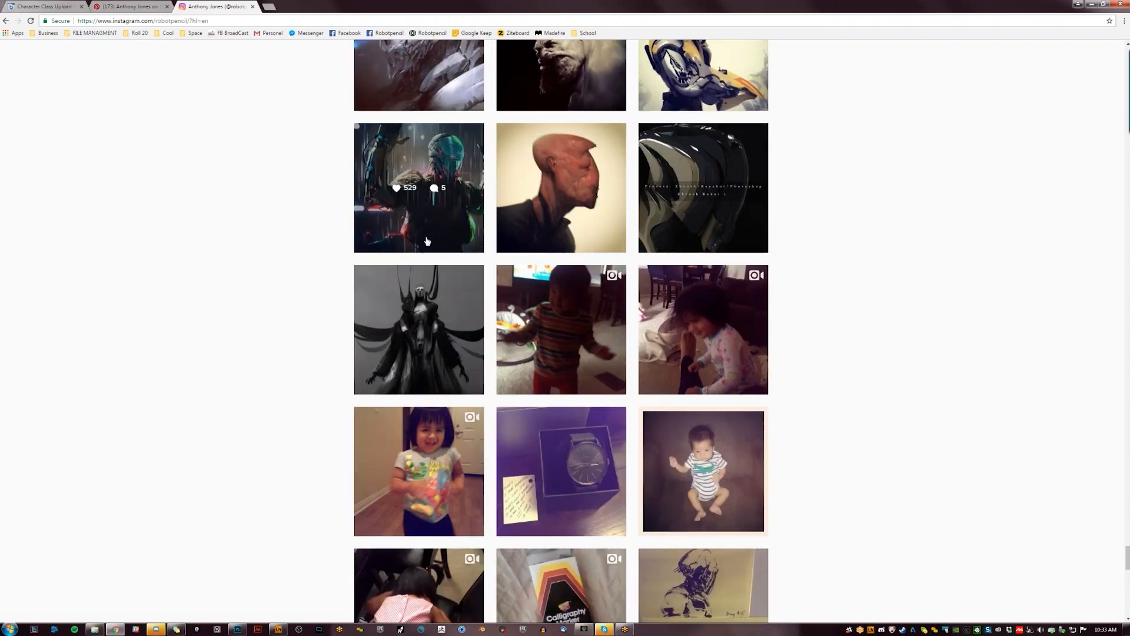
scroll(579, 236, "up", 1)
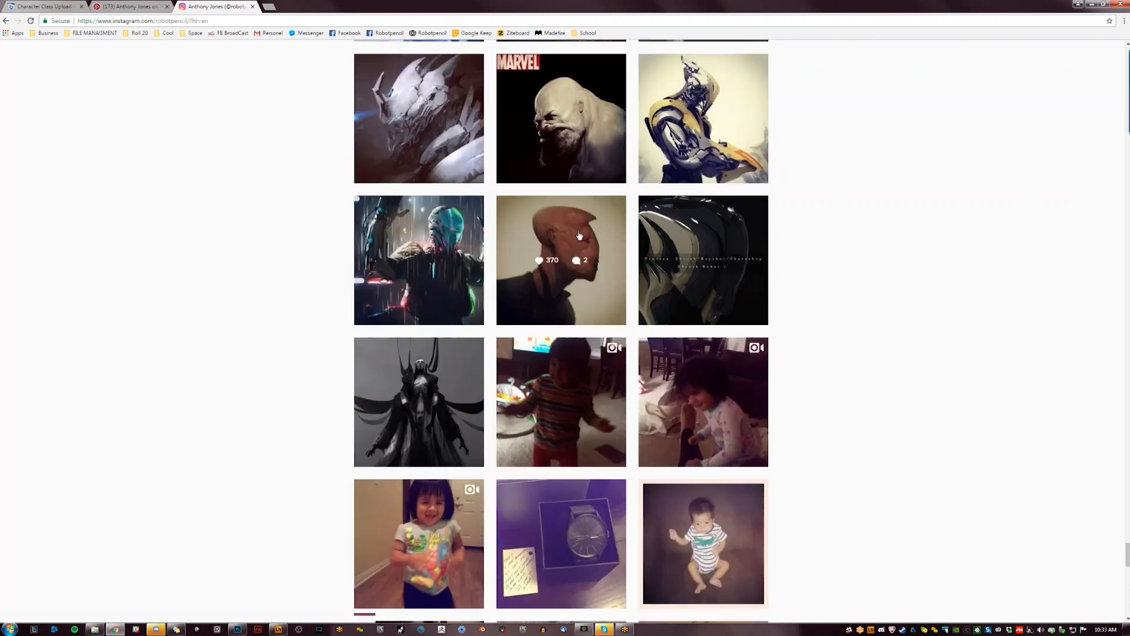
scroll(577, 247, "up", 2)
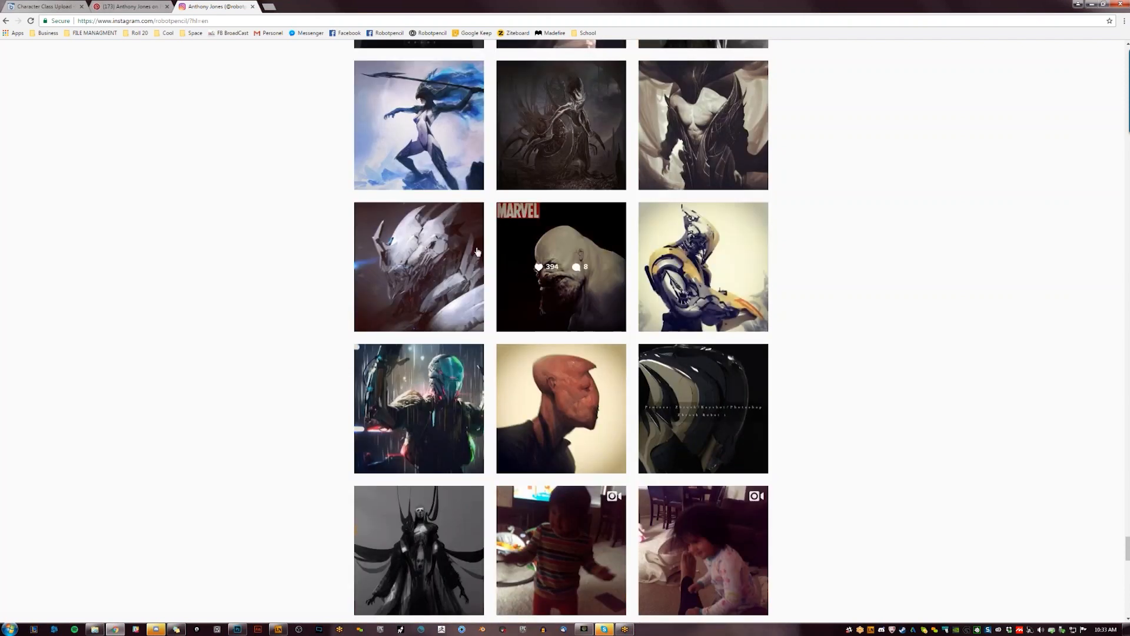
scroll(579, 230, "up", 2)
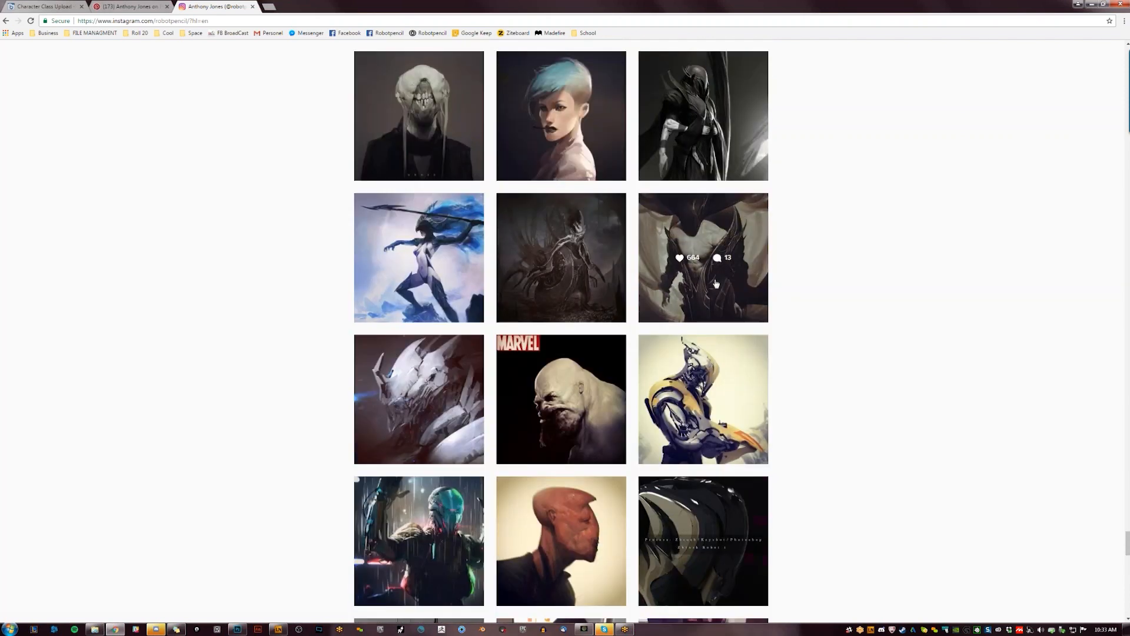
scroll(685, 251, "up", 2)
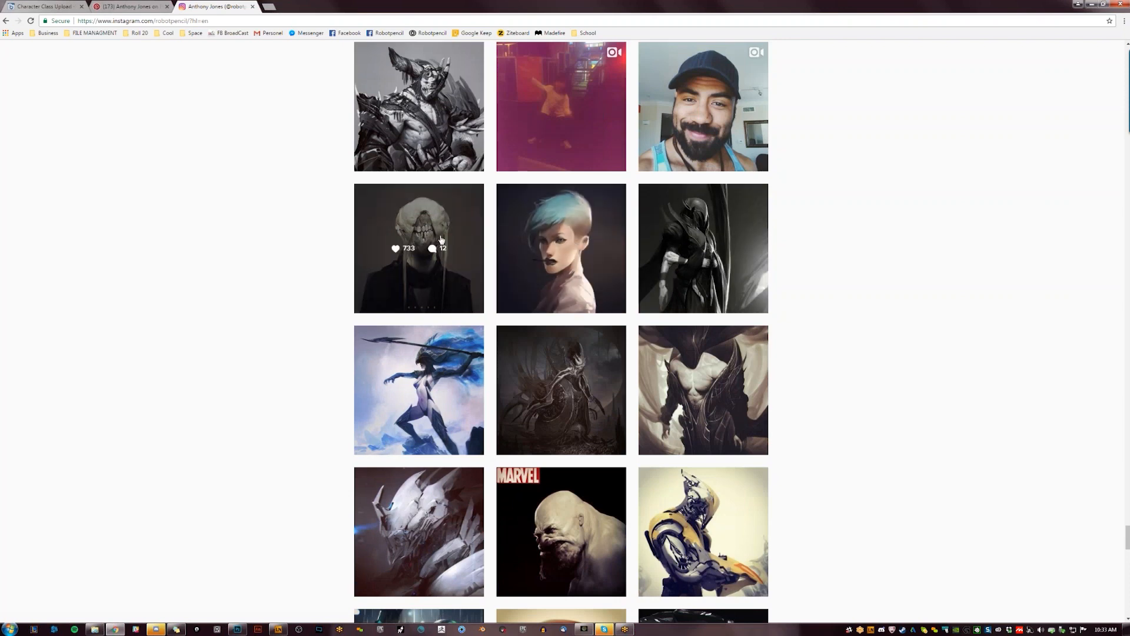
Examine the somewhat newer posts with marker sketch pages, weapon drawings, line-art heads and black-haired character portraits
scroll(440, 240, "up", 2)
scroll(442, 239, "up", 2)
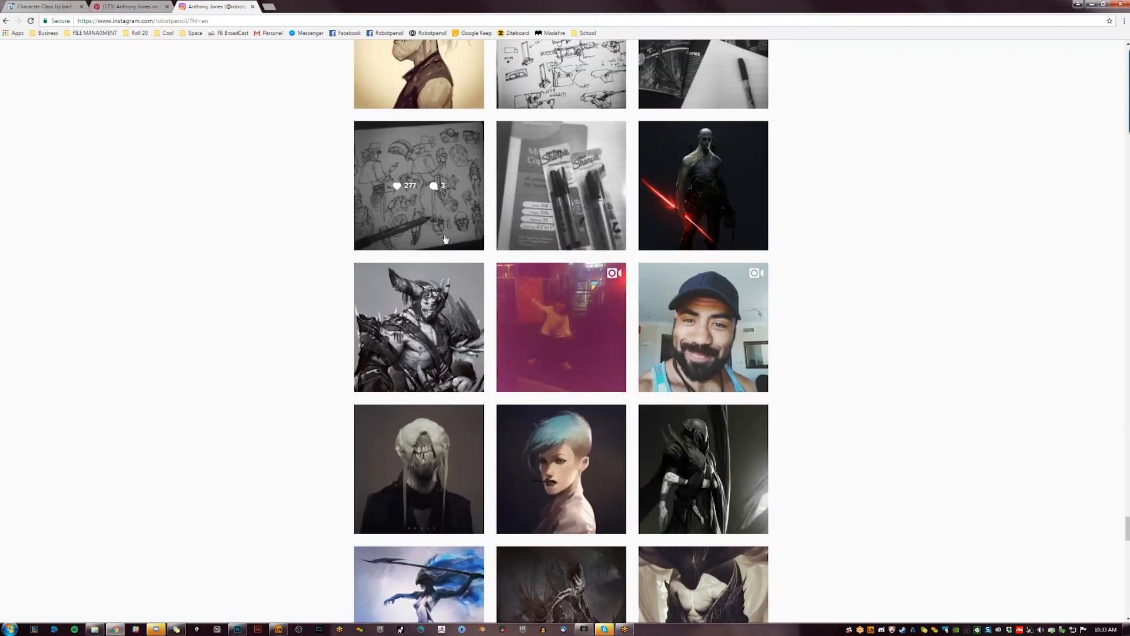
scroll(696, 235, "up", 1)
scroll(698, 239, "up", 2)
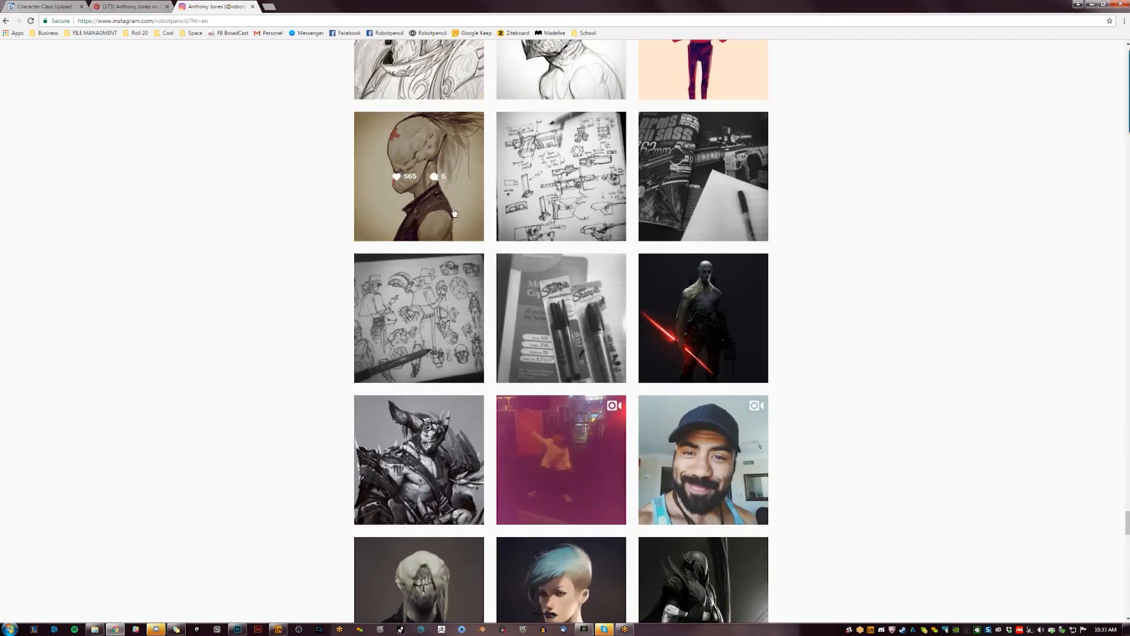
scroll(698, 239, "up", 2)
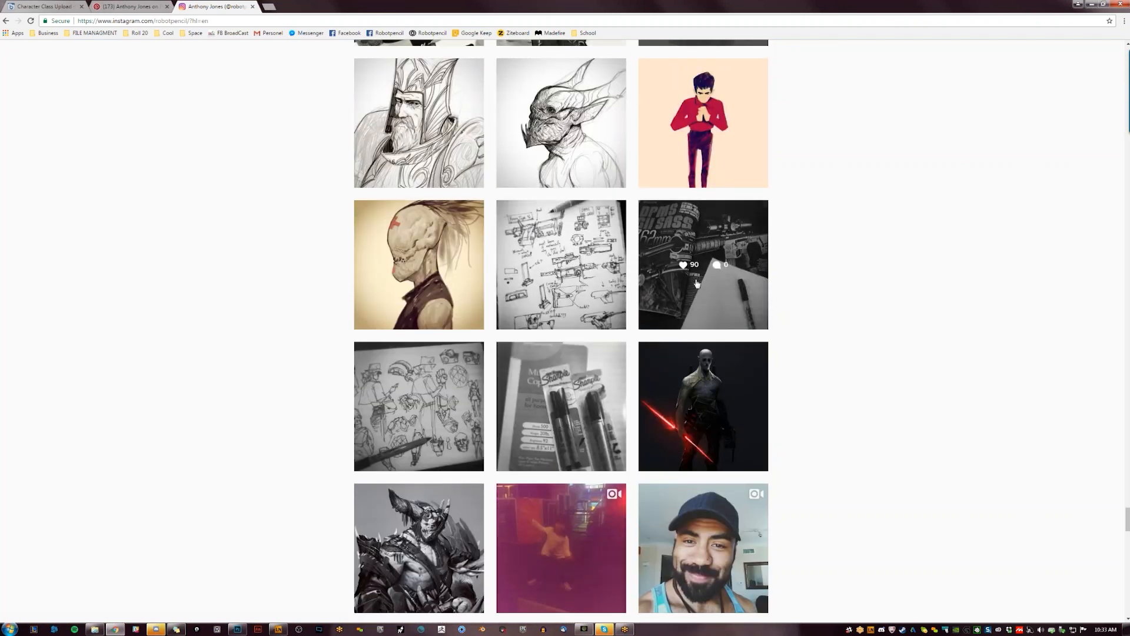
scroll(697, 284, "up", 2)
scroll(407, 276, "up", 2)
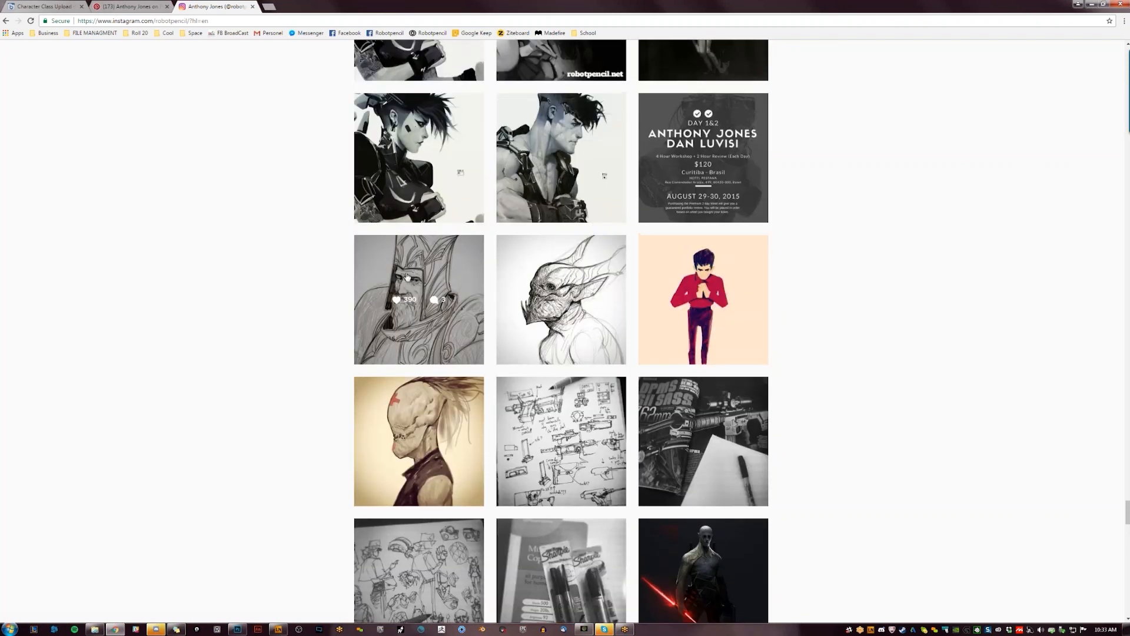
scroll(406, 275, "up", 1)
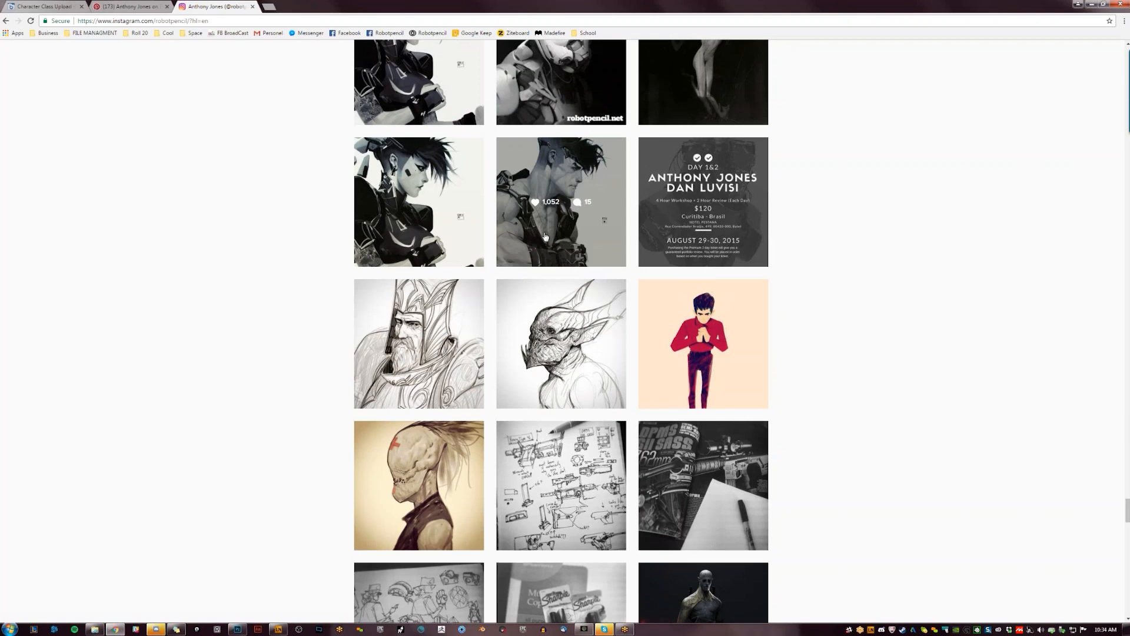
scroll(570, 254, "up", 1)
scroll(608, 240, "up", 2)
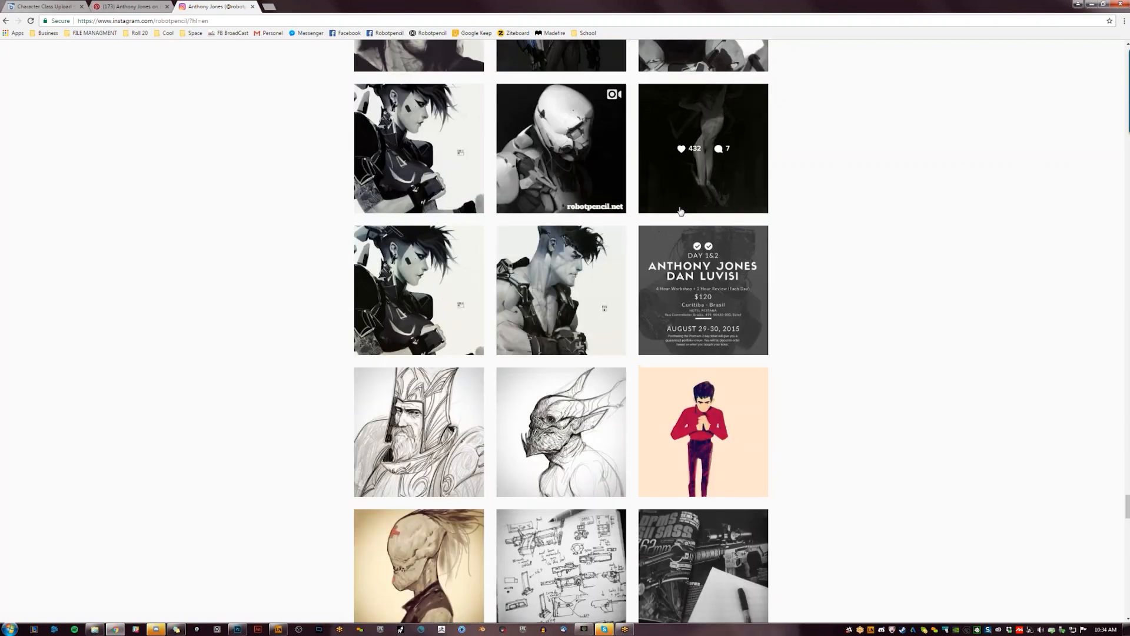
Look through the newer monochrome and armoured character art, view the red-masked ninja turtle post enlarged and close it
scroll(600, 235, "up", 3)
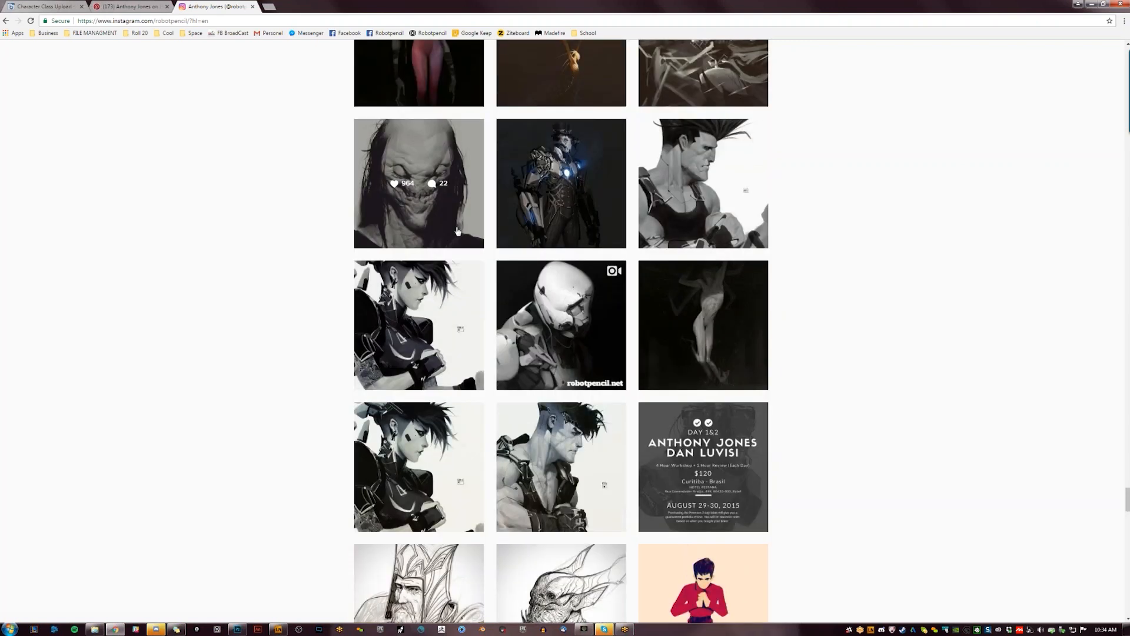
scroll(589, 232, "up", 4)
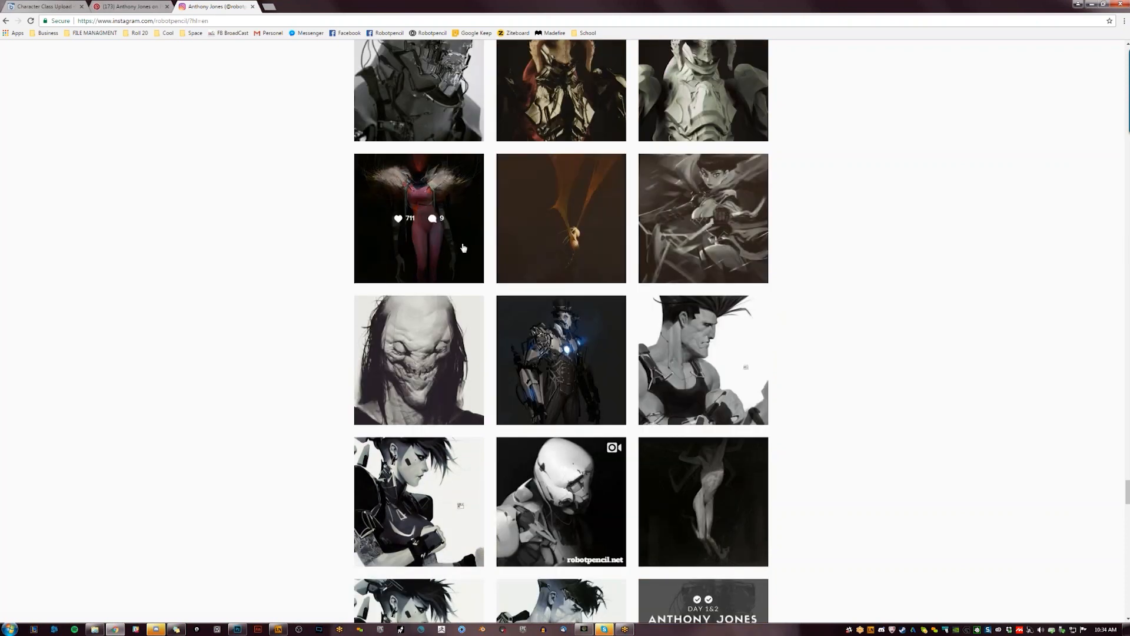
scroll(494, 249, "up", 4)
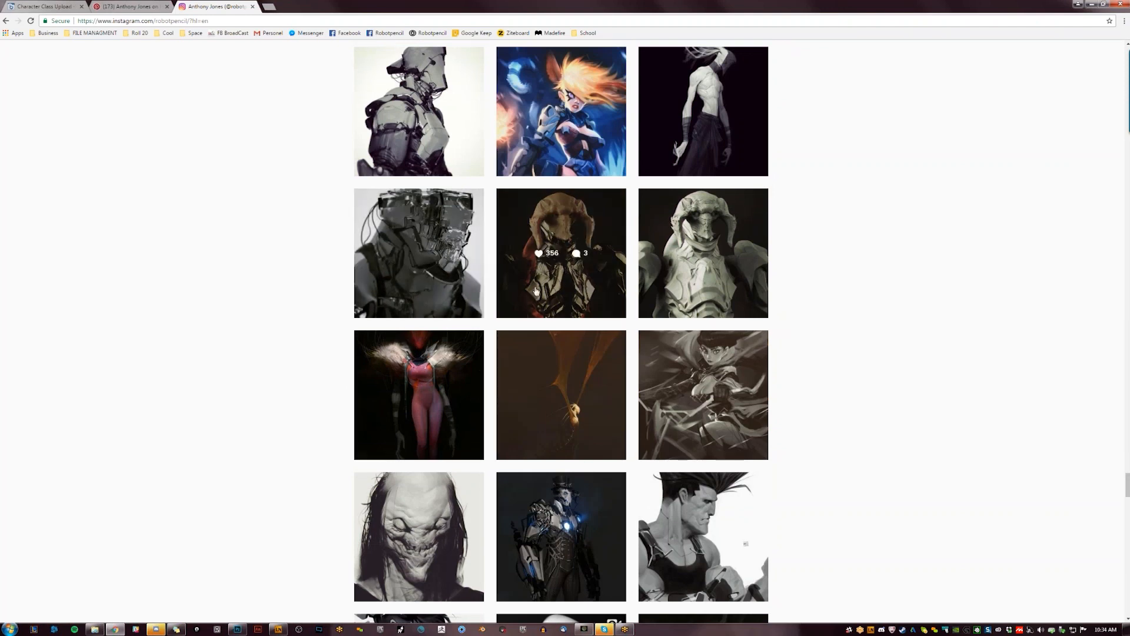
scroll(540, 290, "up", 2)
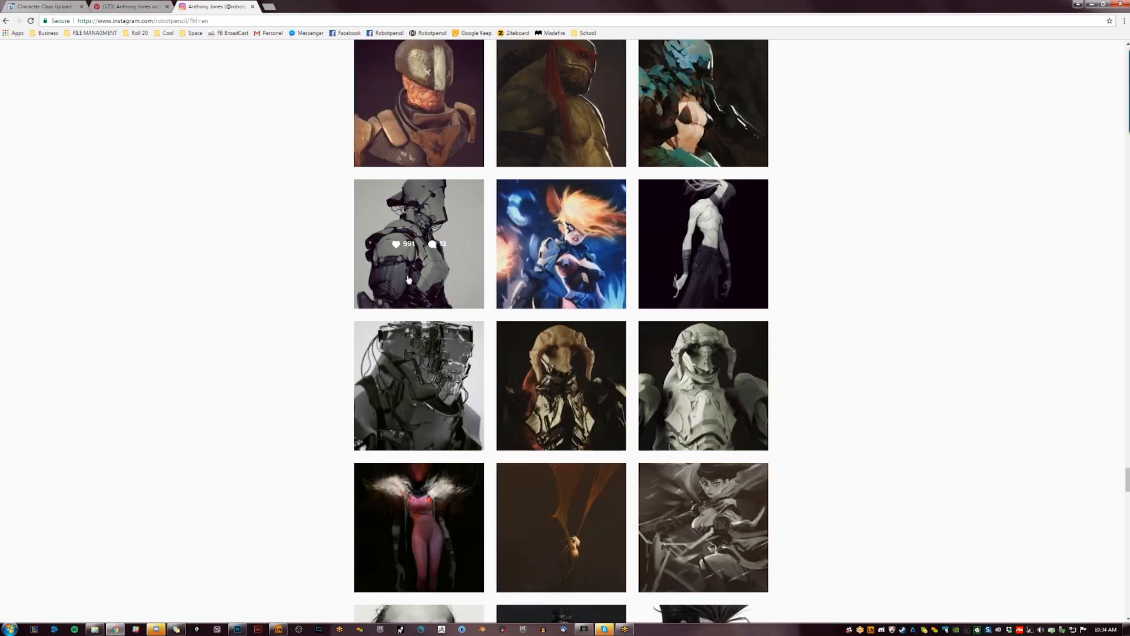
scroll(415, 263, "up", 2)
scroll(677, 236, "up", 2)
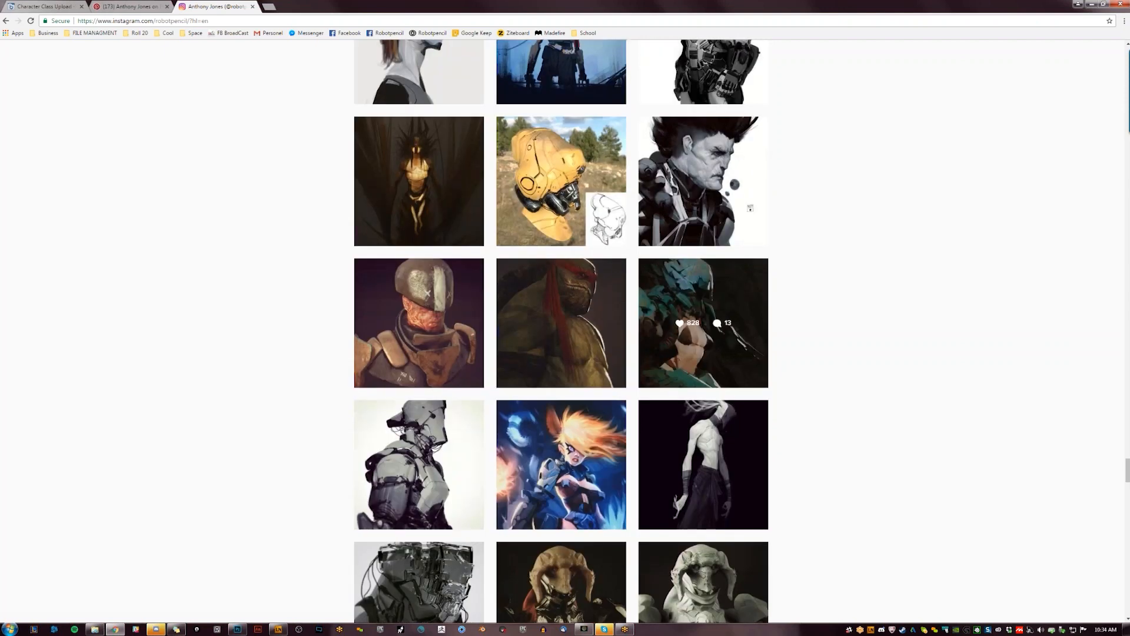
left_click(556, 351)
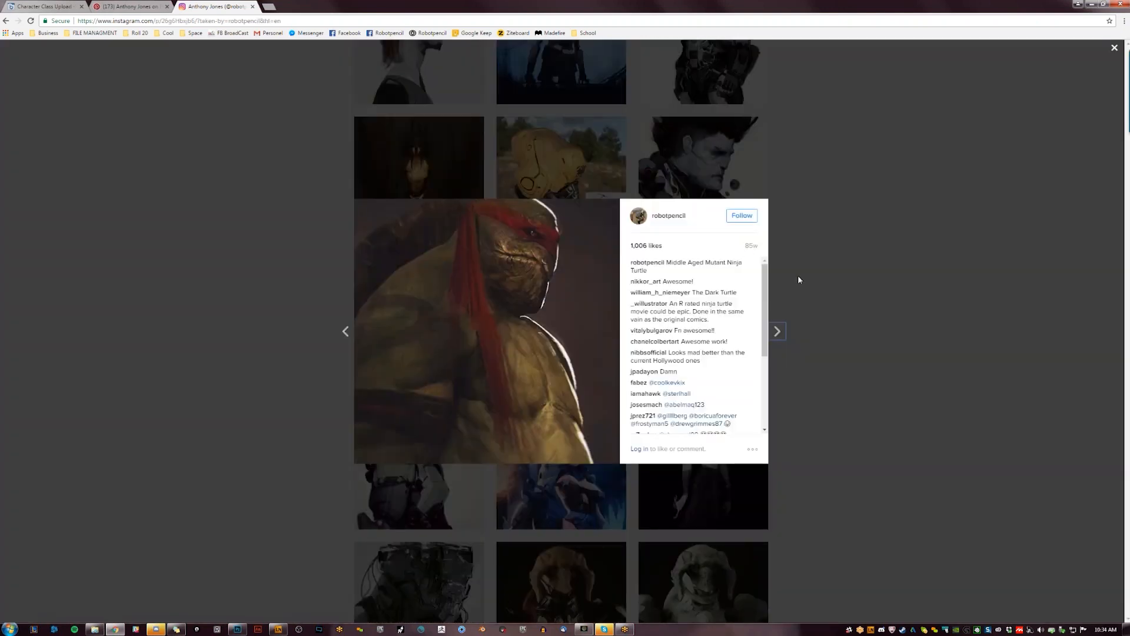
left_click(848, 279)
Continue toward newer posts, examining the robot paintings, whiteboard sketches, travel photos and black-and-white action figures
scroll(758, 296, "up", 3)
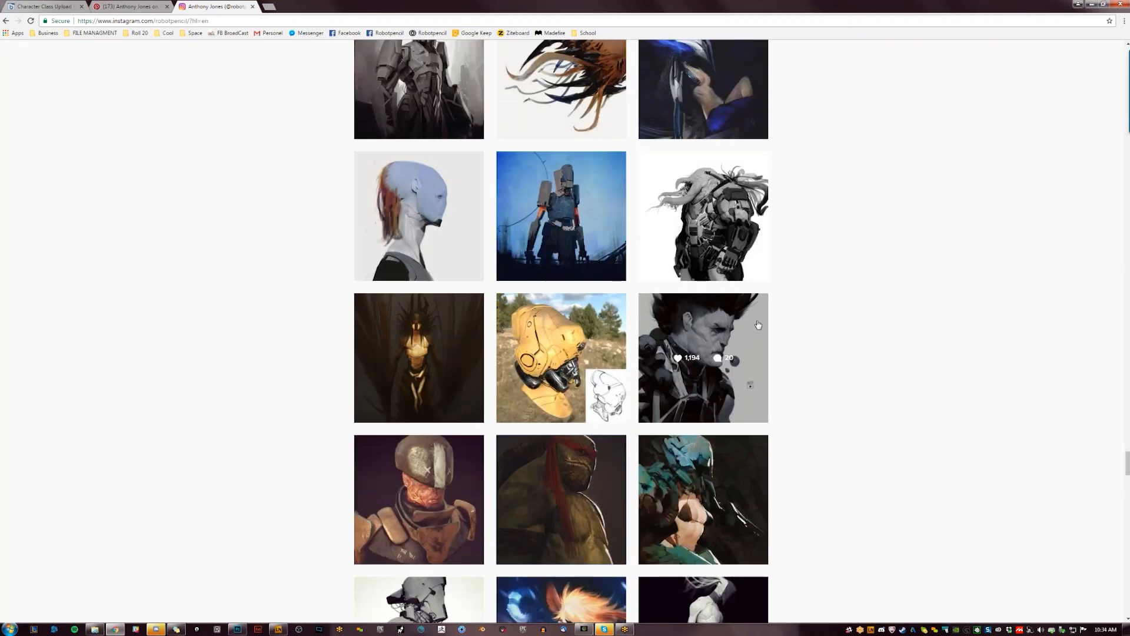
scroll(549, 236, "up", 2)
scroll(549, 236, "up", 4)
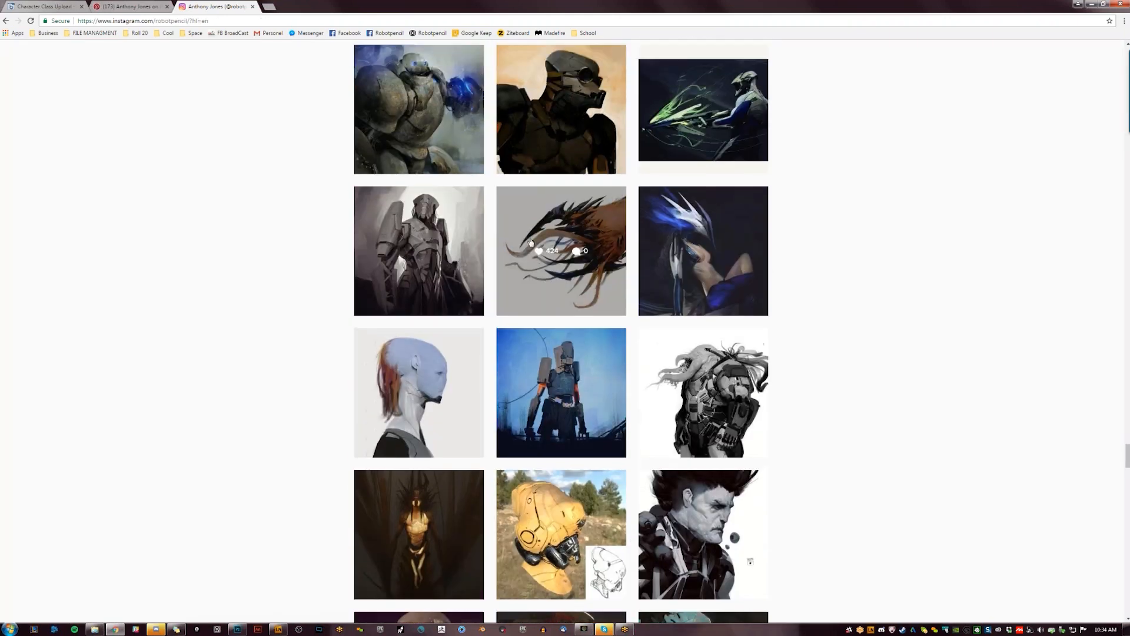
scroll(621, 298, "up", 5)
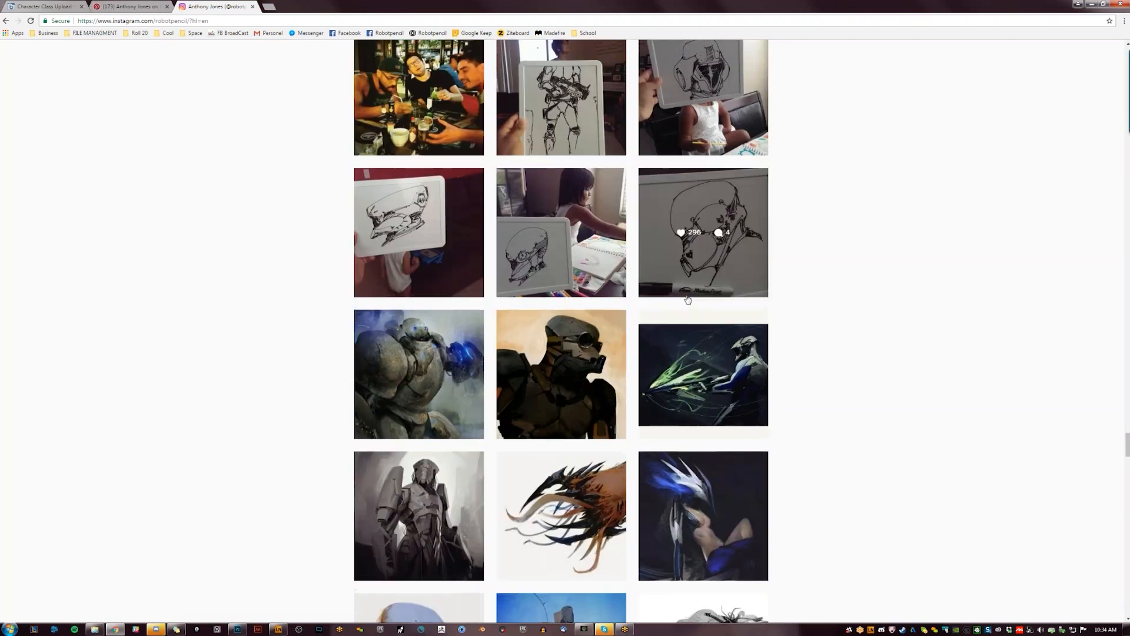
scroll(537, 329, "up", 5)
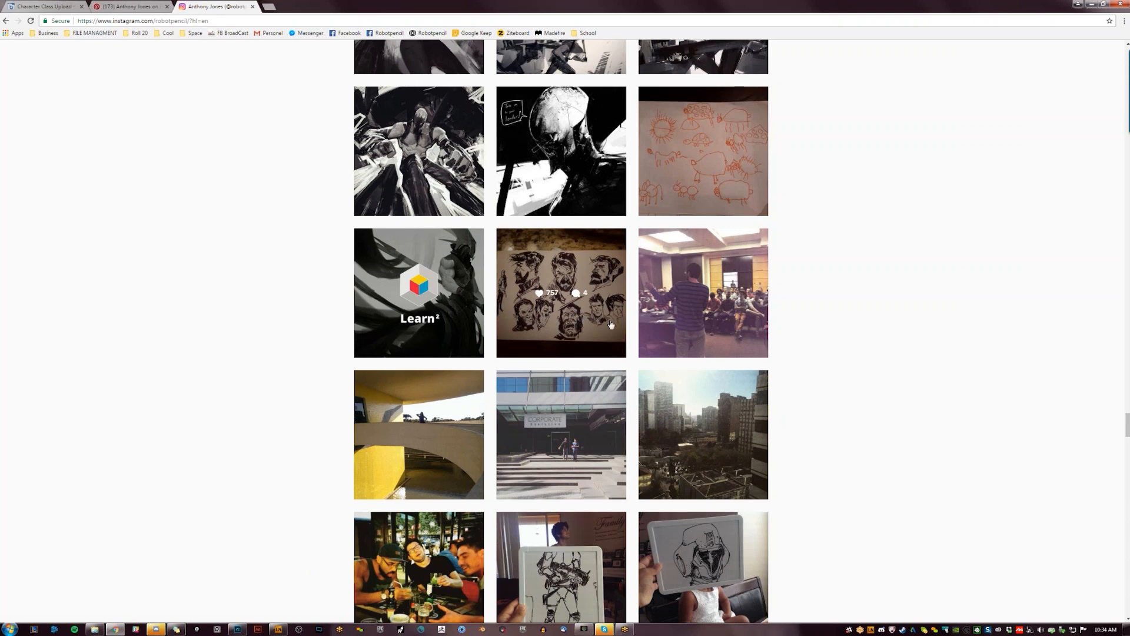
scroll(611, 323, "up", 3)
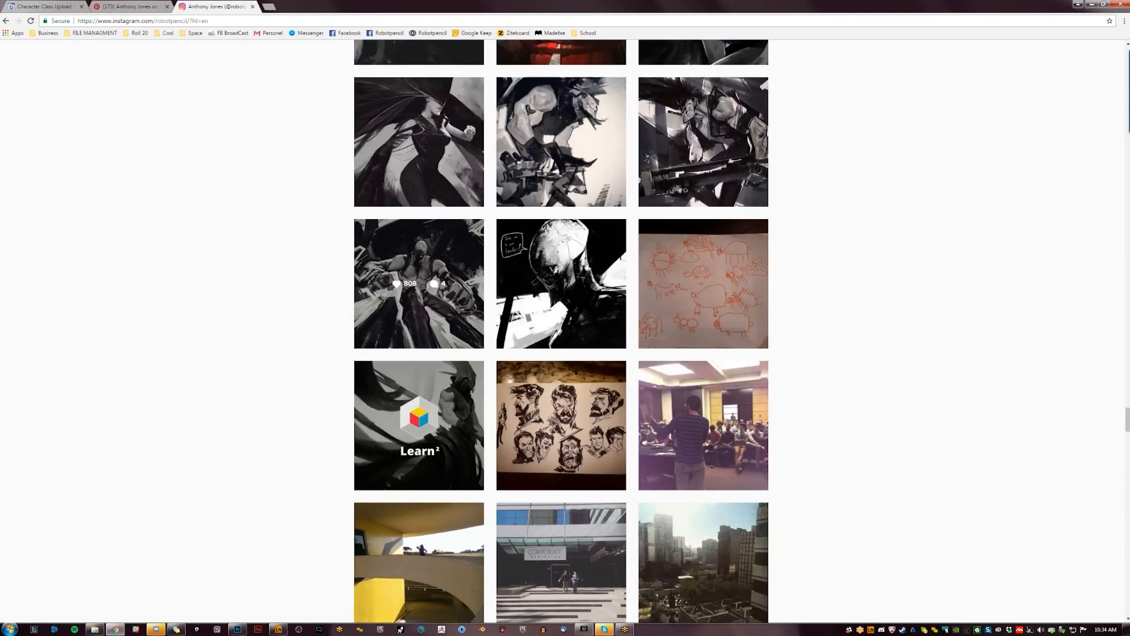
scroll(419, 306, "up", 1)
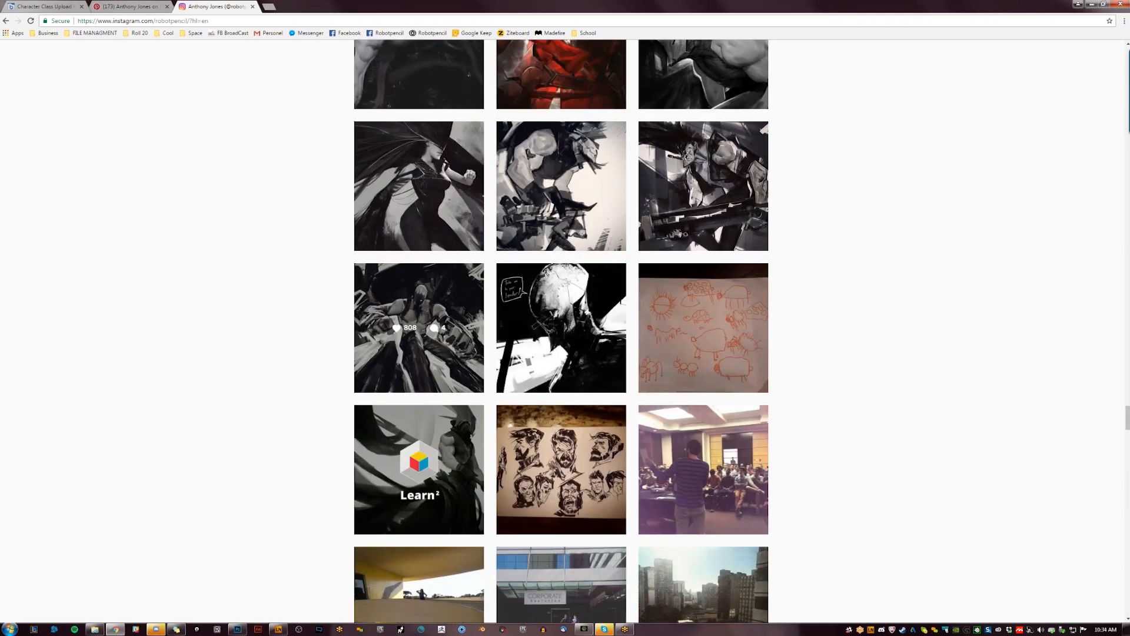
scroll(418, 295, "up", 1)
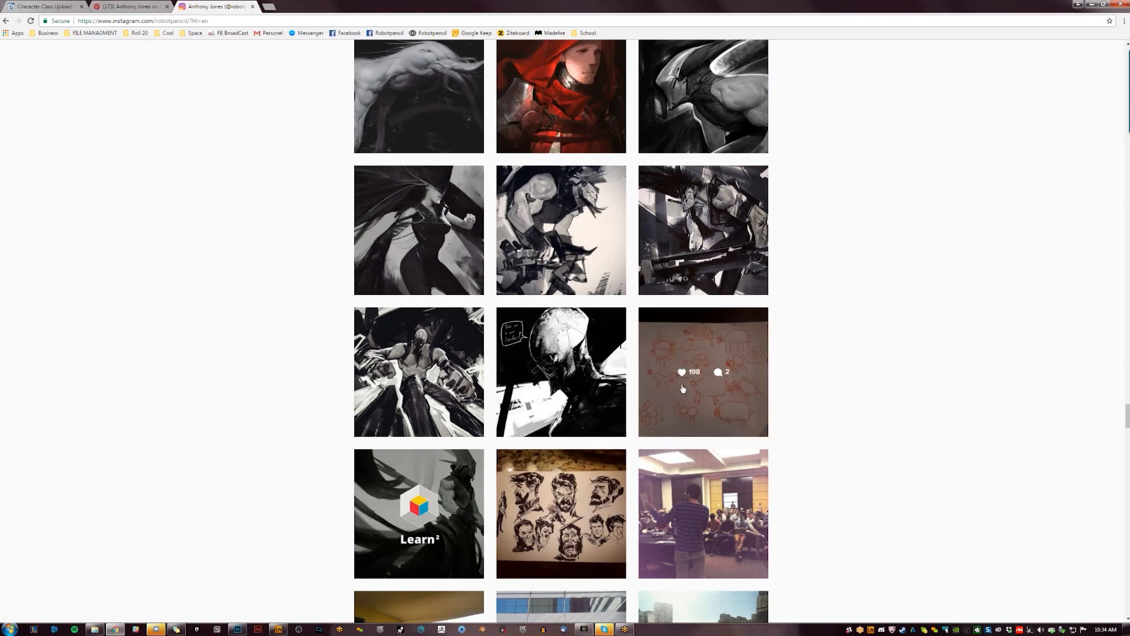
Study the more recent pale creature paintings, mechanical helmet designs and hooded character artwork on the profile
scroll(683, 388, "up", 10)
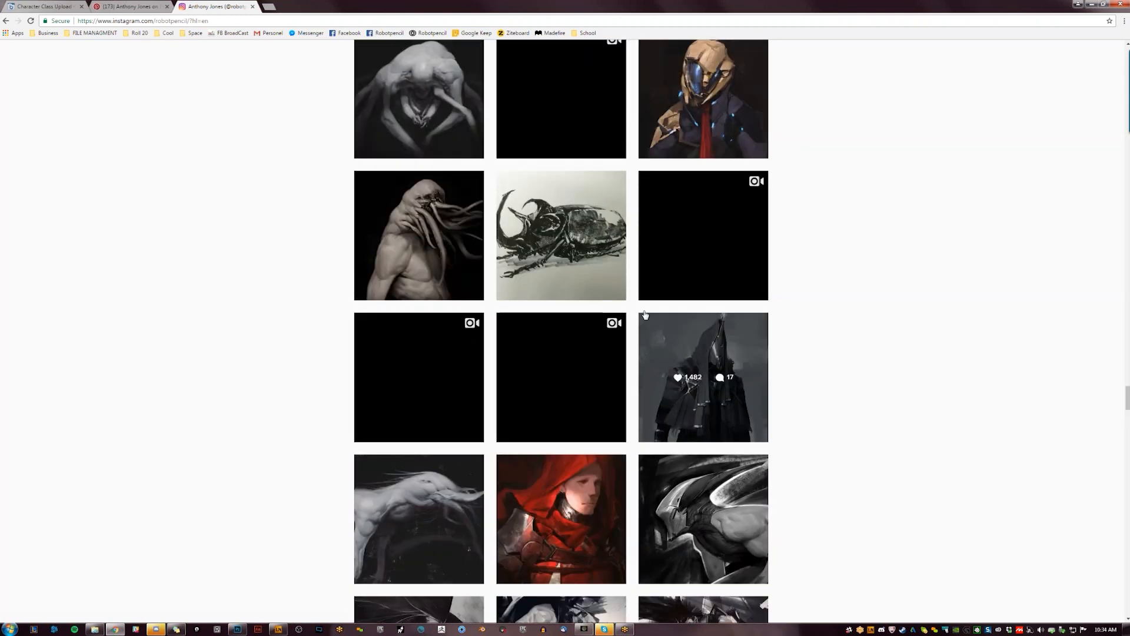
scroll(645, 316, "up", 7)
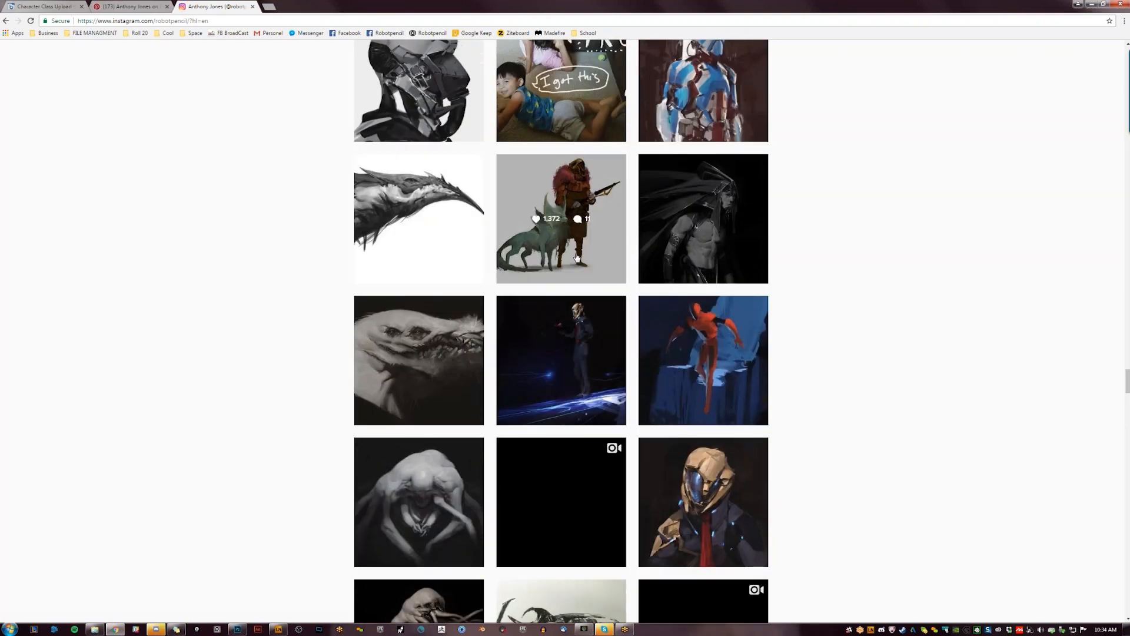
scroll(577, 258, "up", 5)
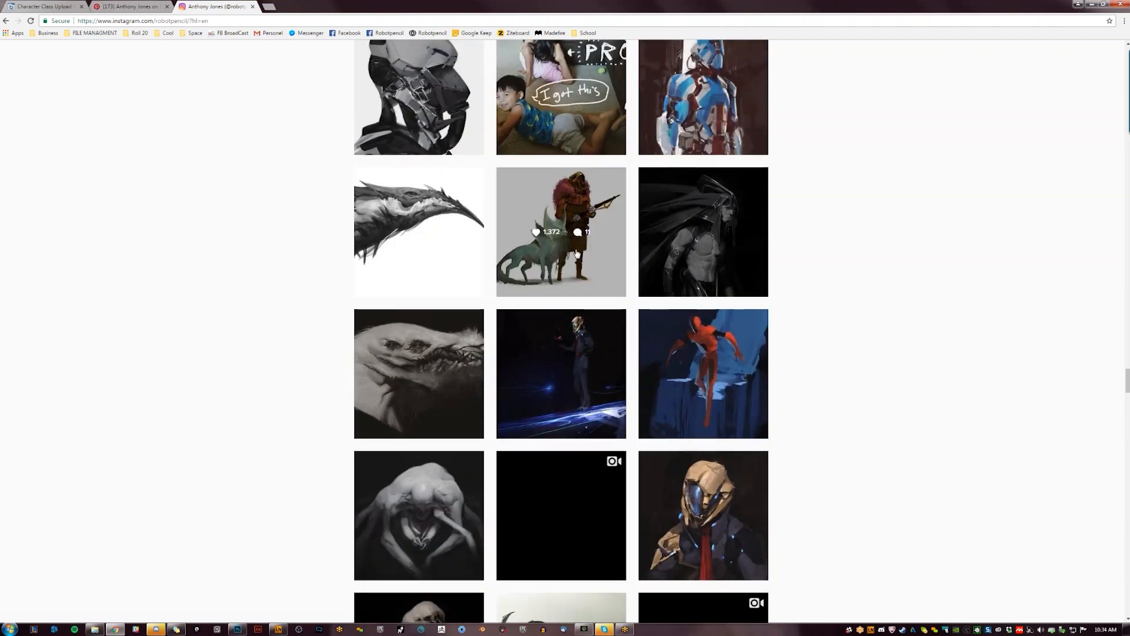
scroll(395, 253, "up", 2)
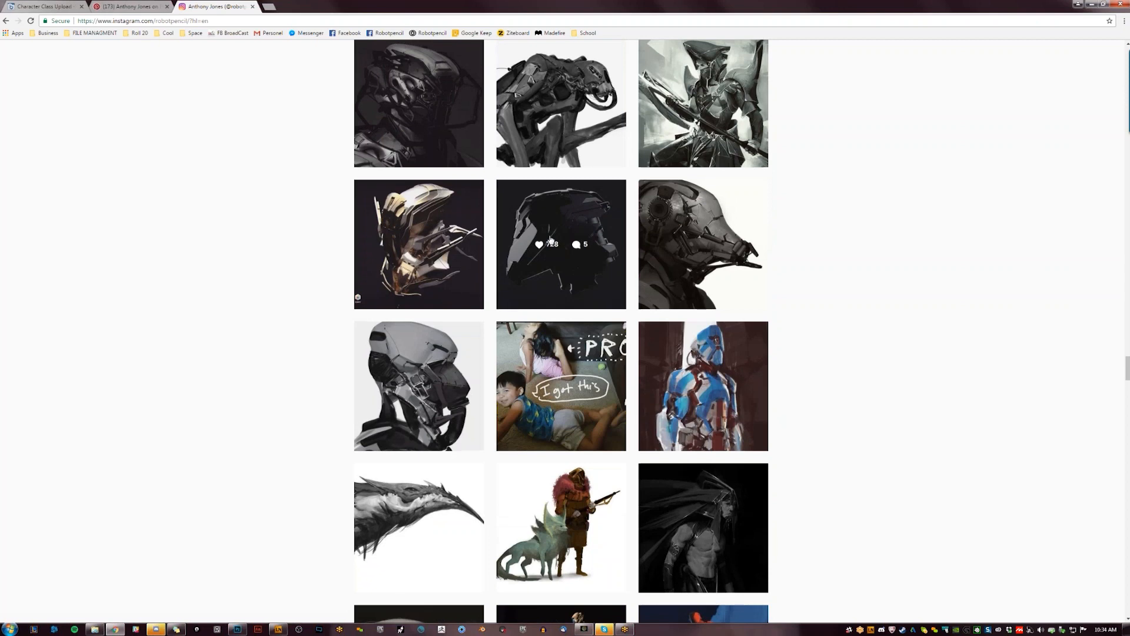
scroll(687, 222, "up", 3)
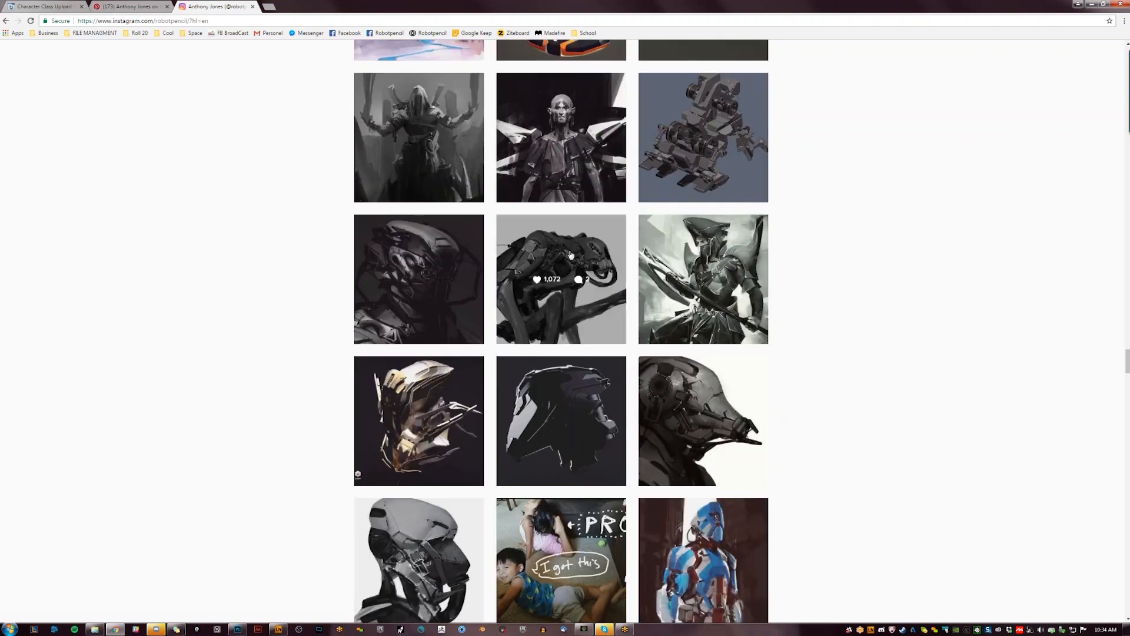
scroll(548, 265, "up", 2)
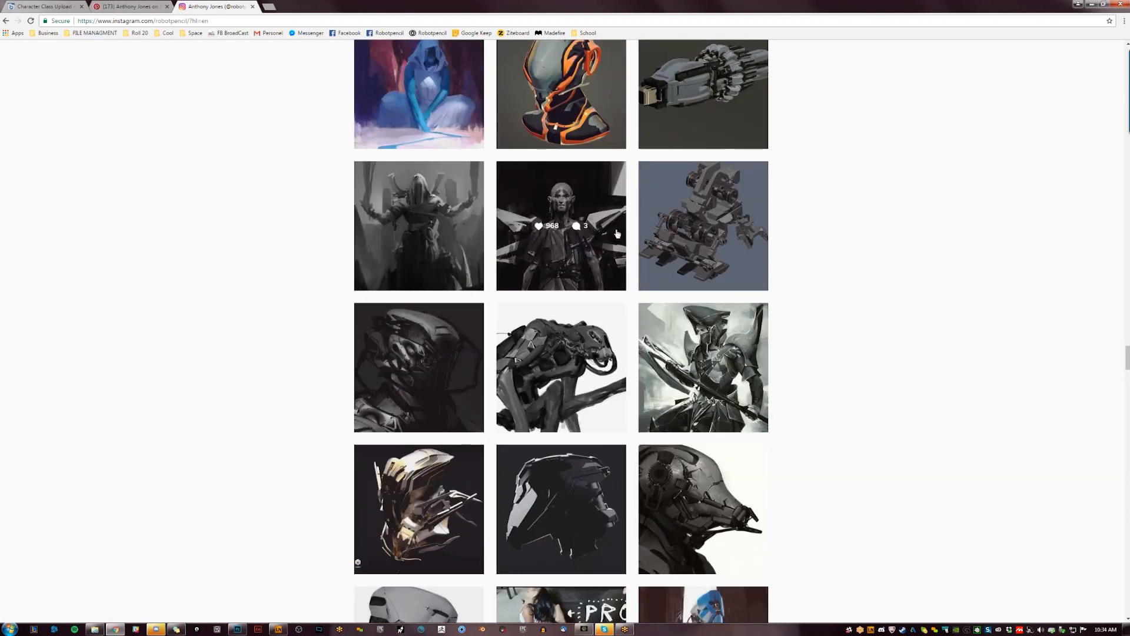
scroll(706, 247, "up", 2)
scroll(717, 205, "up", 2)
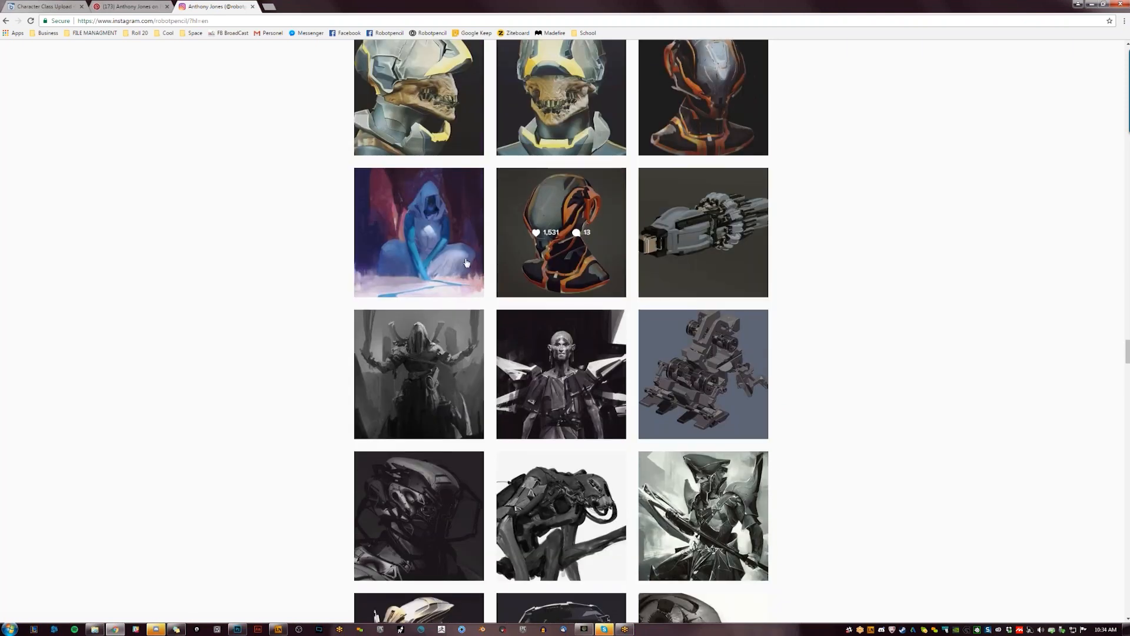
Examine the skull-faced helmet busts, gold-and-blue armoured figures, dreadlocked creature heads and kneeling characters in the newer posts
scroll(425, 265, "up", 3)
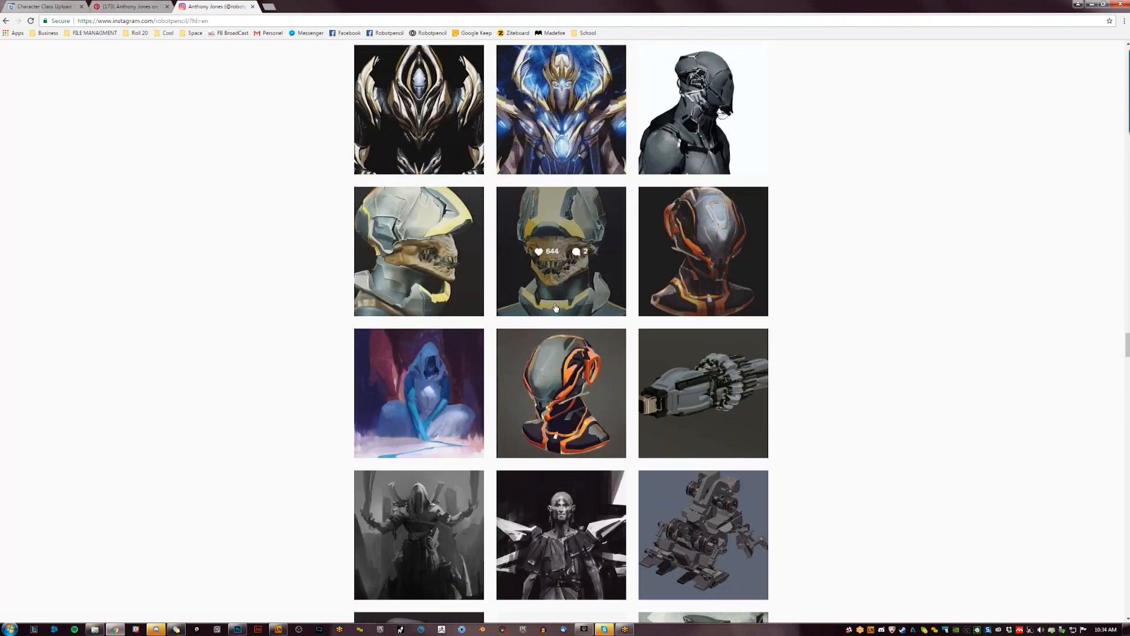
scroll(555, 259, "up", 2)
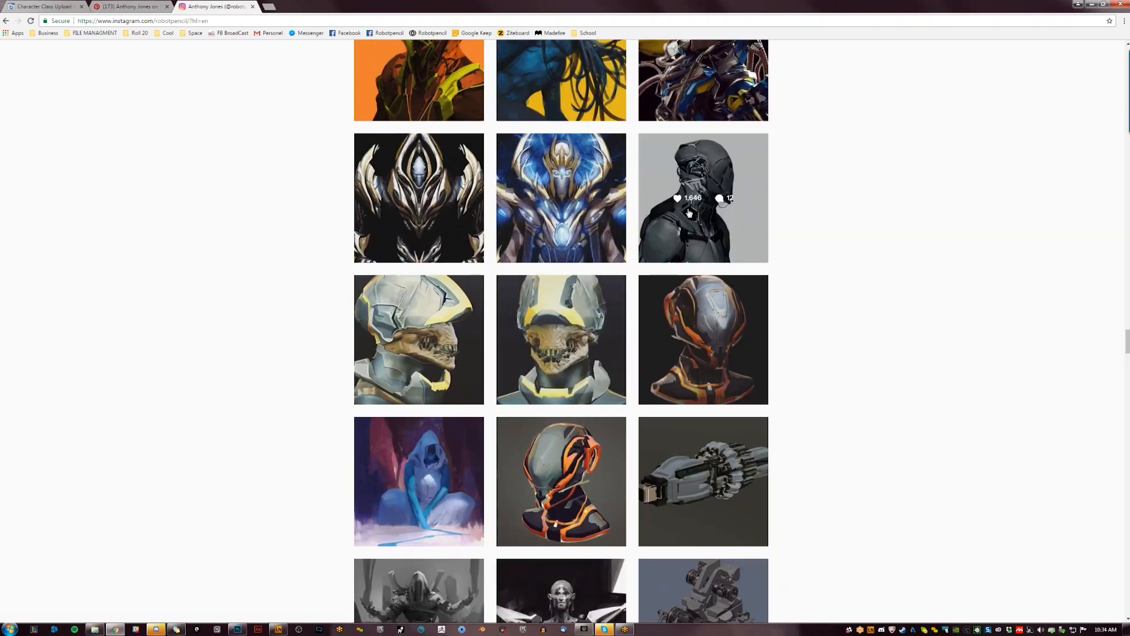
scroll(689, 212, "up", 3)
scroll(405, 230, "up", 2)
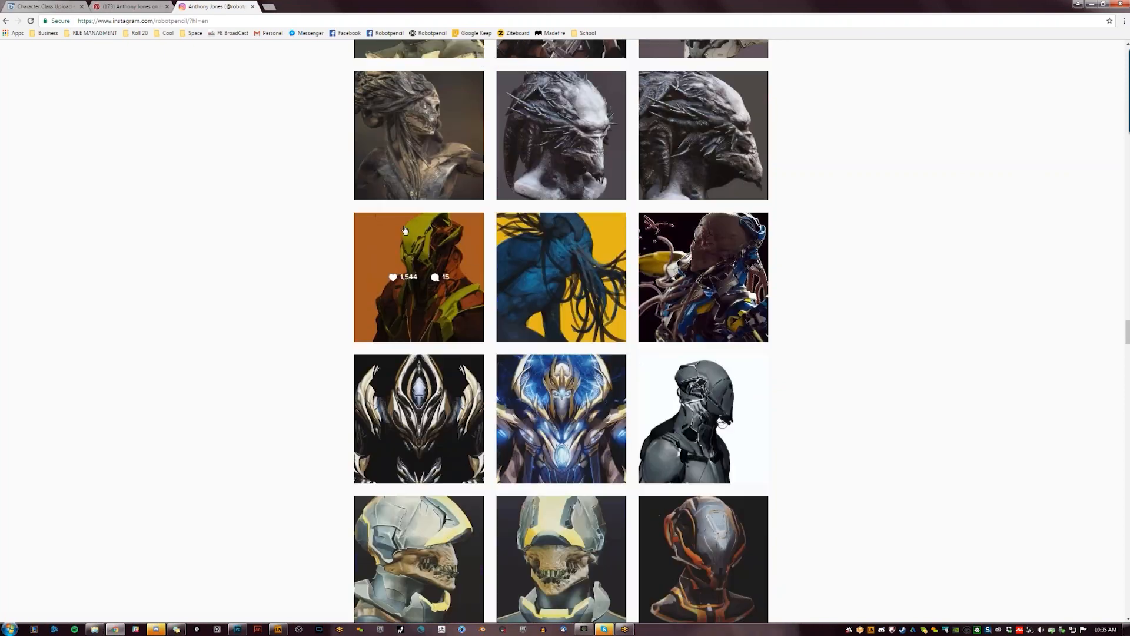
scroll(405, 229, "up", 3)
scroll(569, 261, "up", 7)
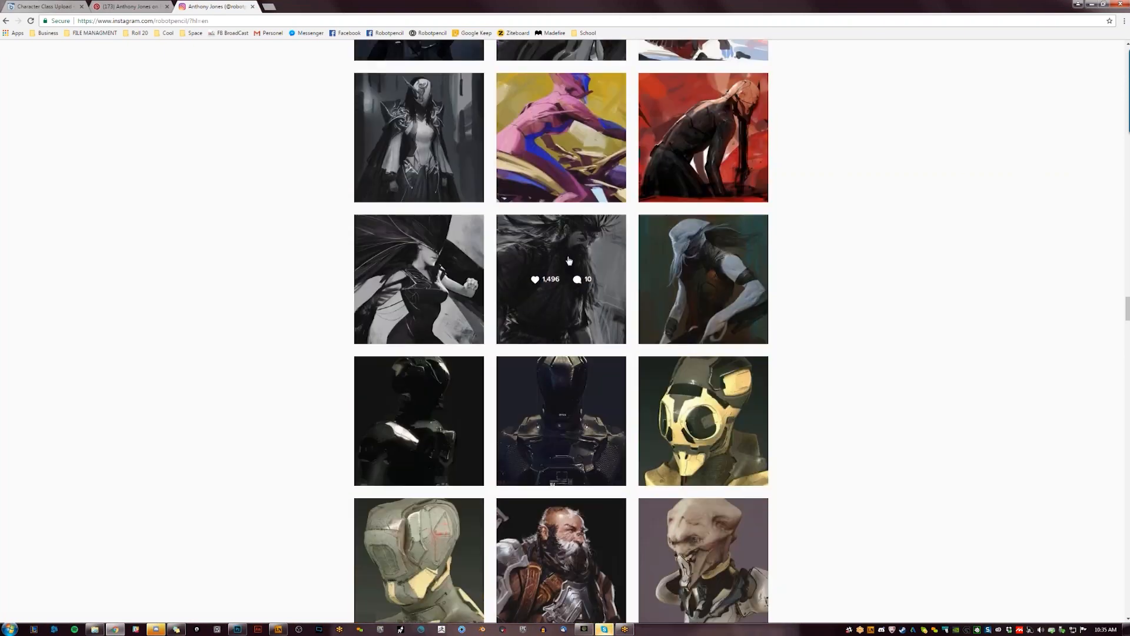
scroll(569, 260, "up", 6)
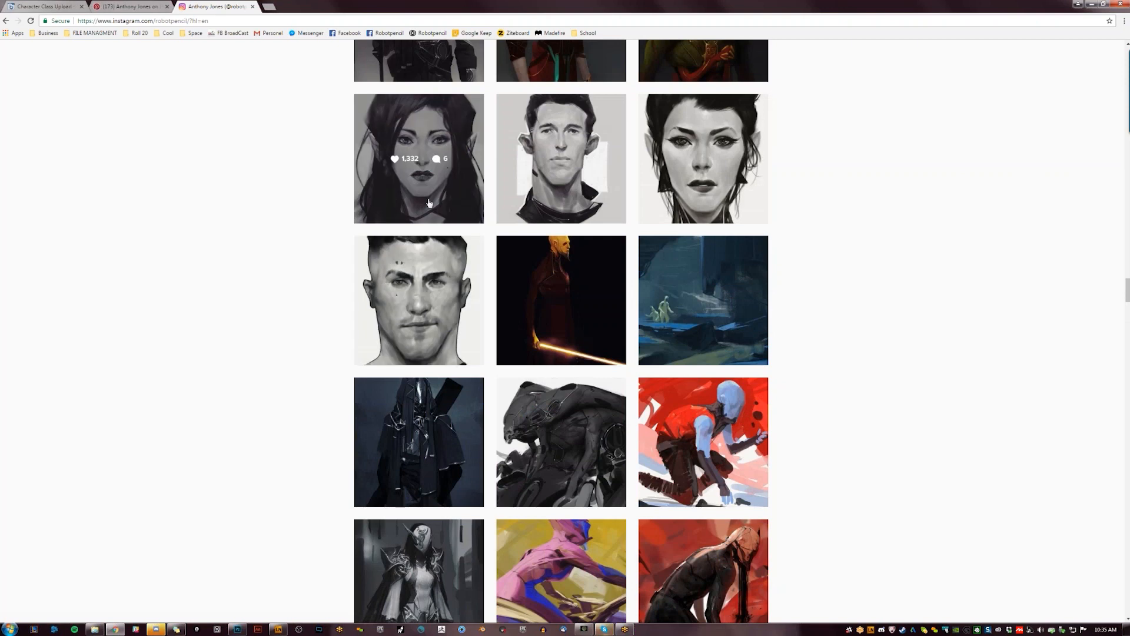
Look through the greyscale face portraits, red-robed and torch-bearing characters, horned brutes and armoured knight designs
scroll(429, 203, "up", 4)
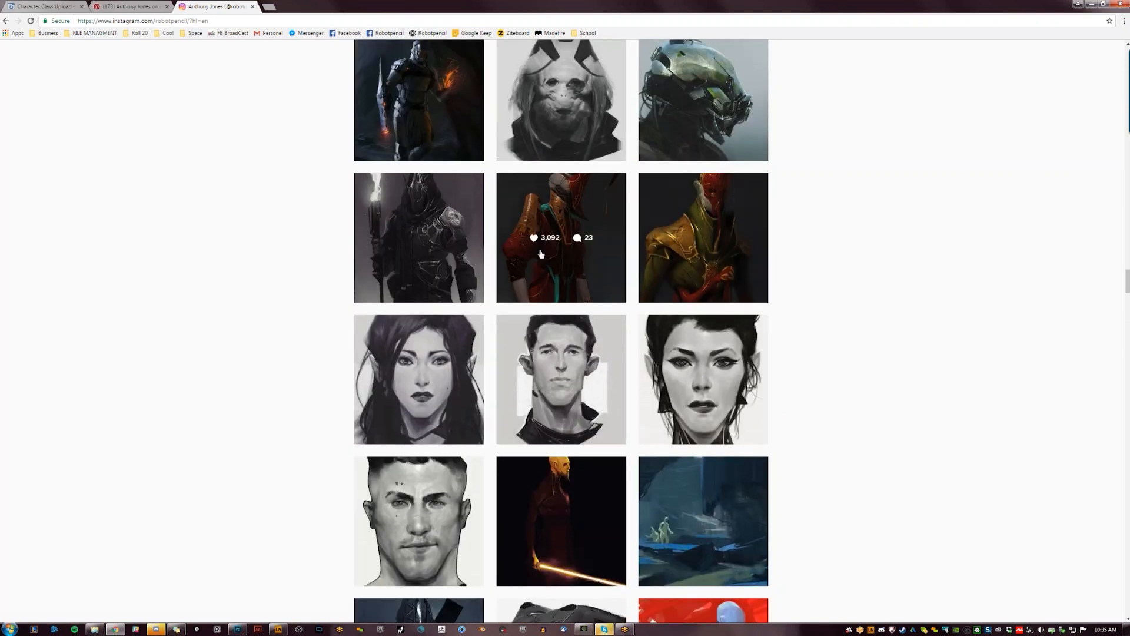
scroll(413, 257, "up", 1)
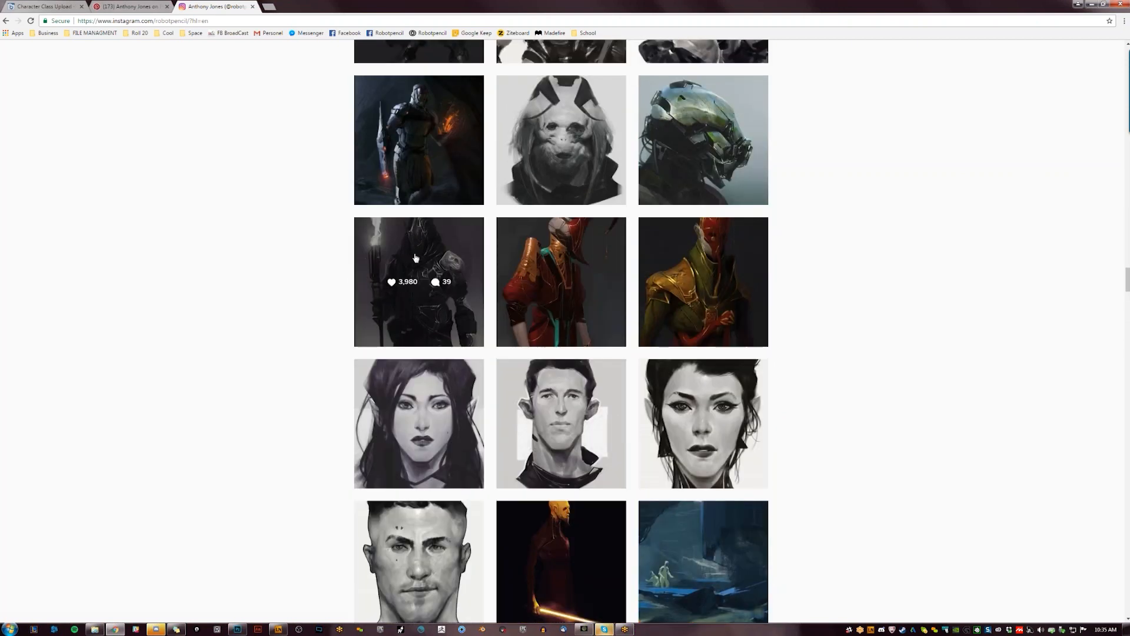
scroll(416, 258, "up", 3)
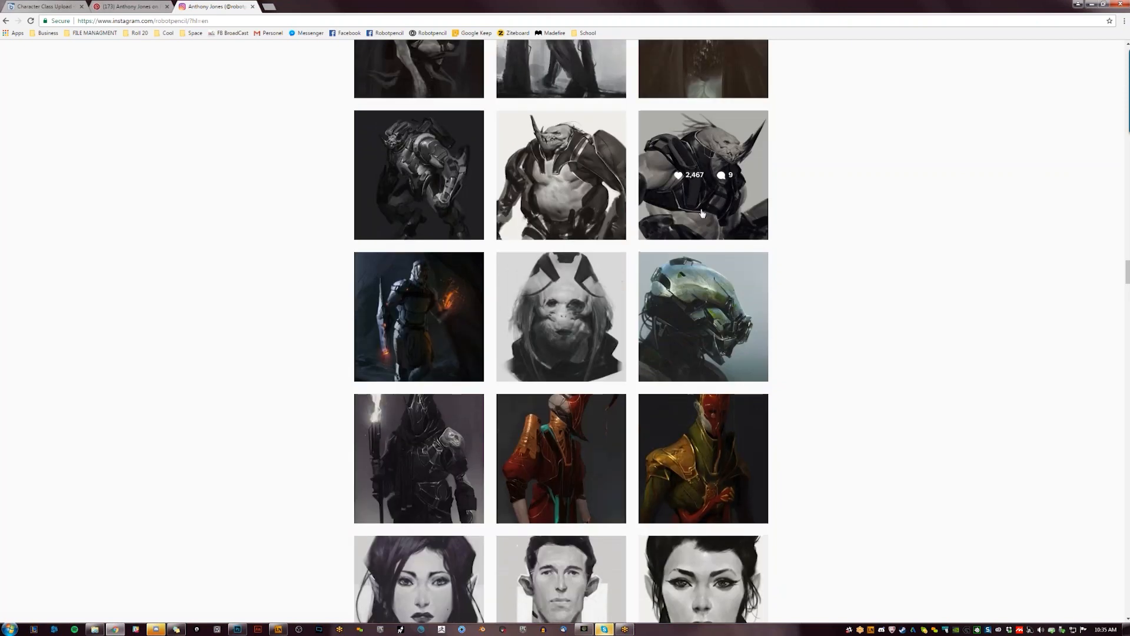
scroll(703, 211, "up", 2)
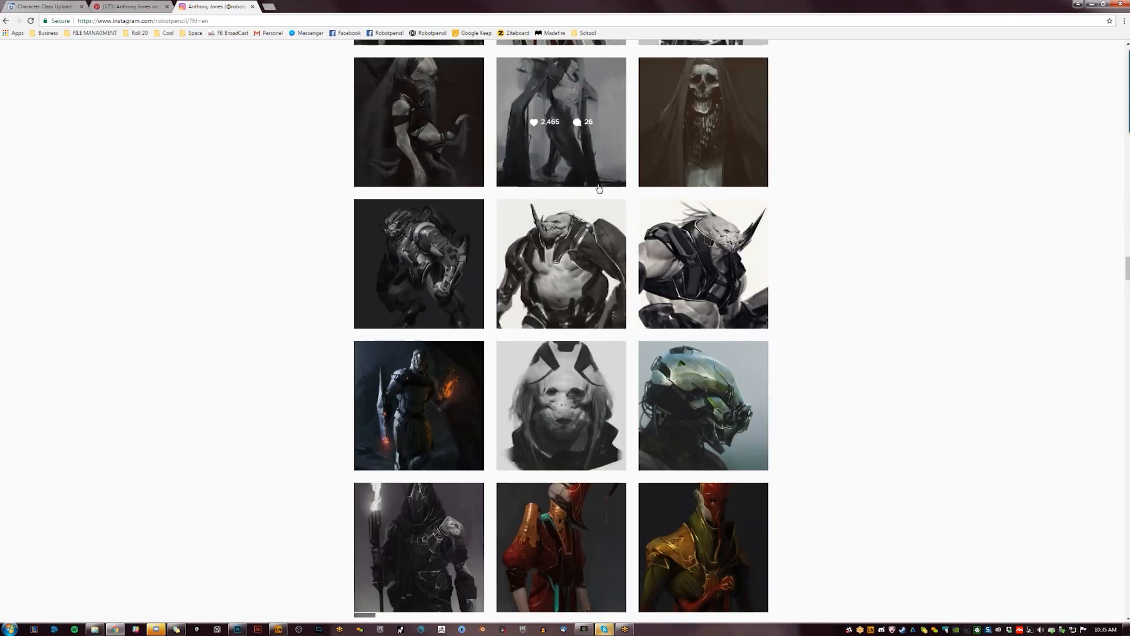
scroll(612, 200, "up", 2)
scroll(619, 212, "up", 7)
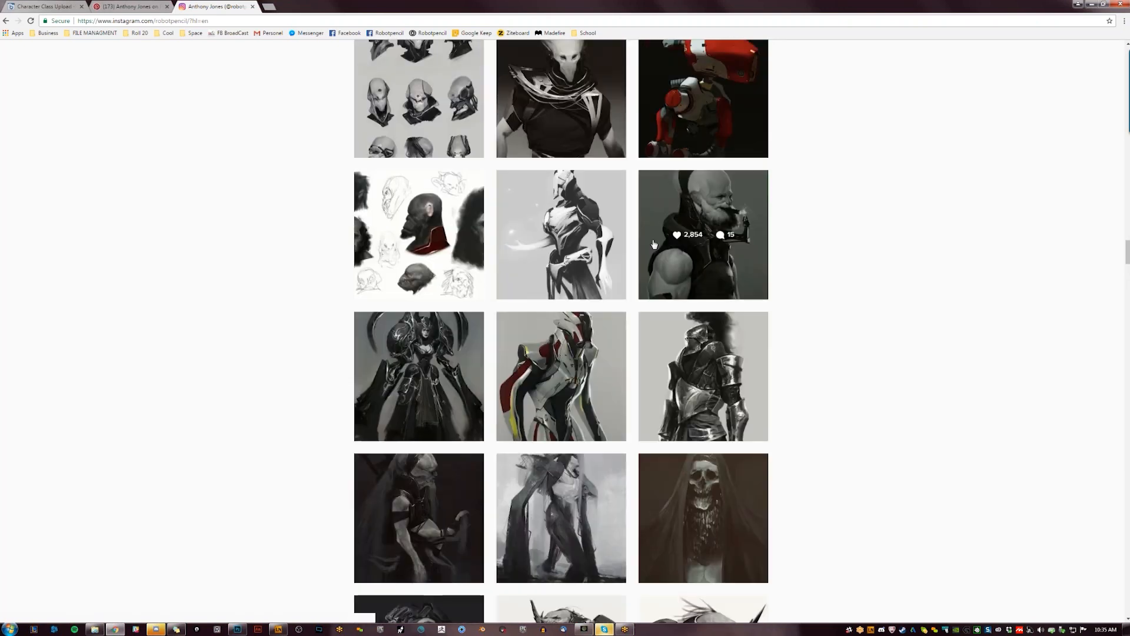
scroll(653, 256, "up", 5)
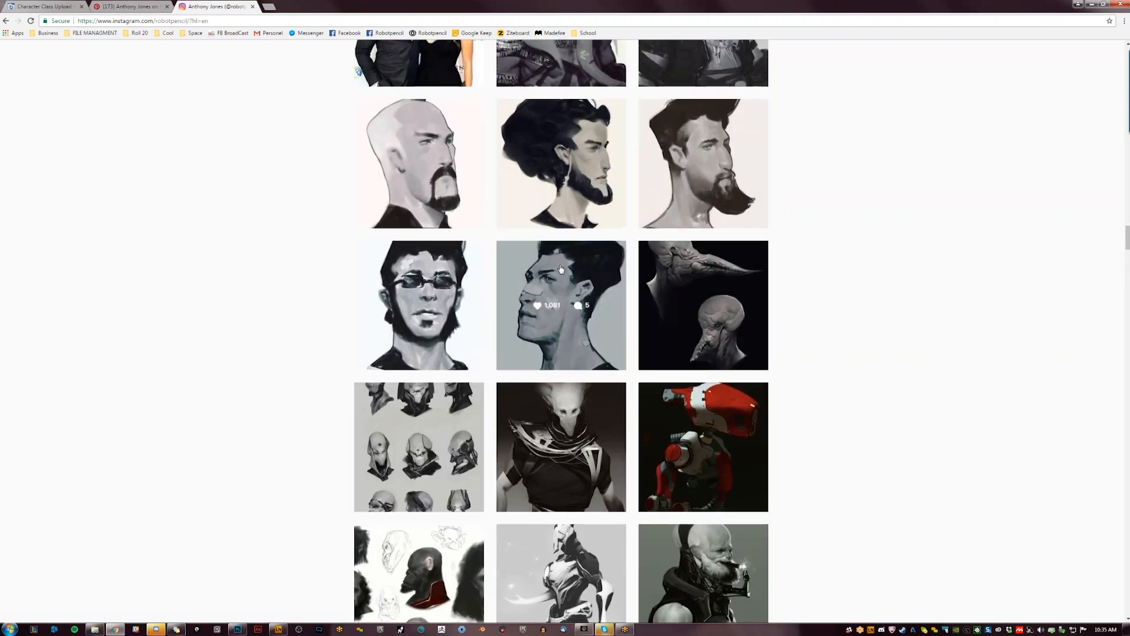
Study the bearded profile portraits, elephant character, spear-wielding figures and back-view character paintings in the following newer posts
scroll(562, 259, "up", 3)
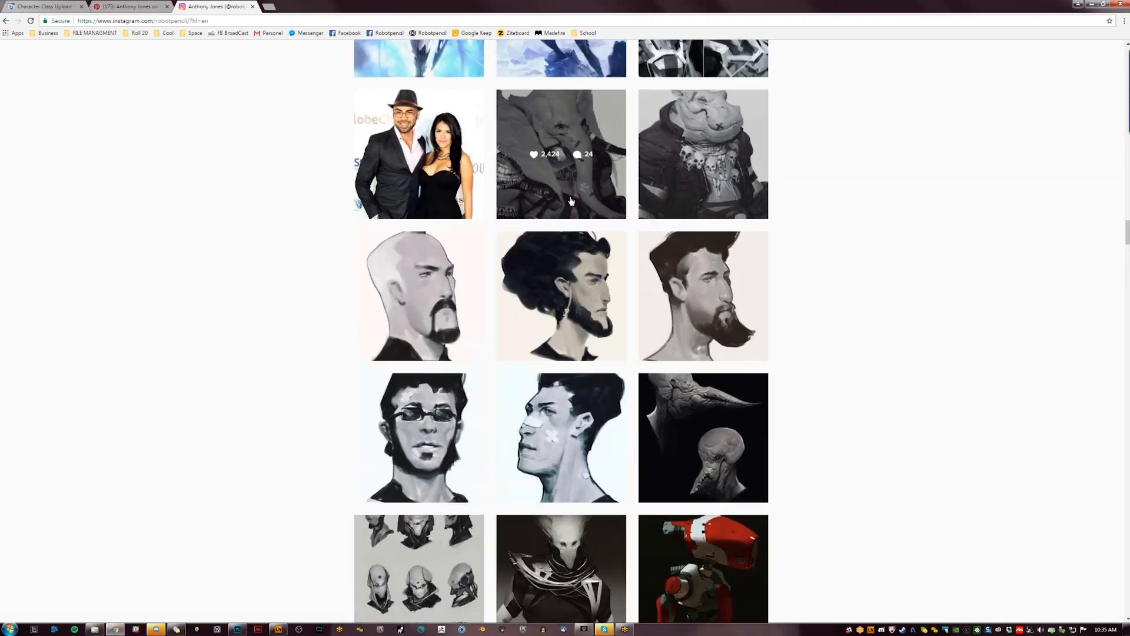
scroll(571, 201, "up", 3)
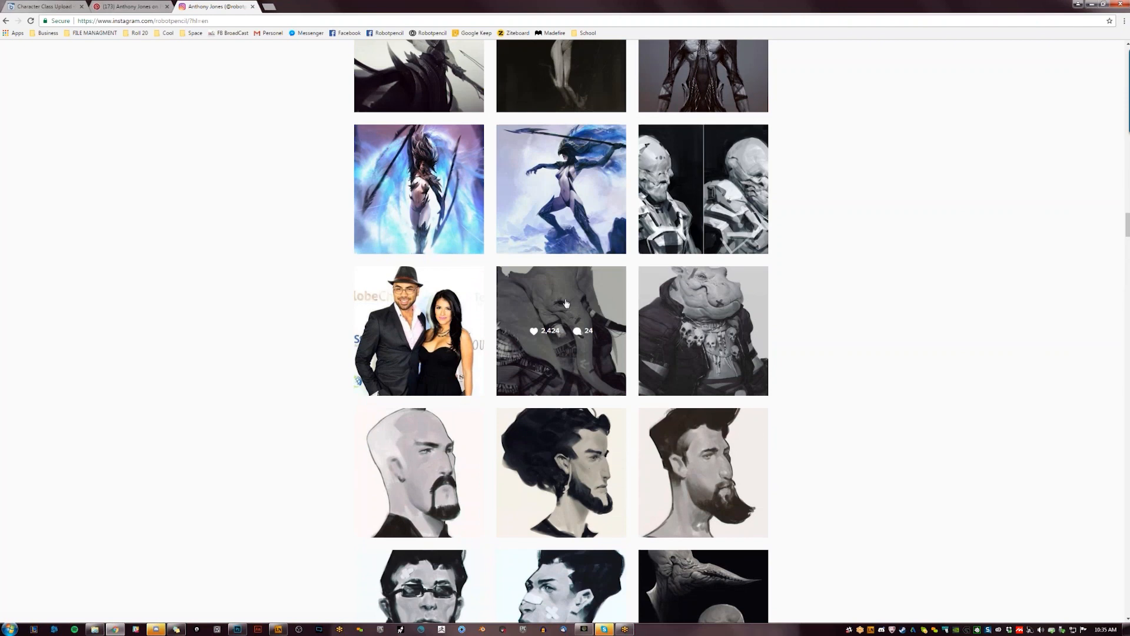
scroll(566, 303, "up", 2)
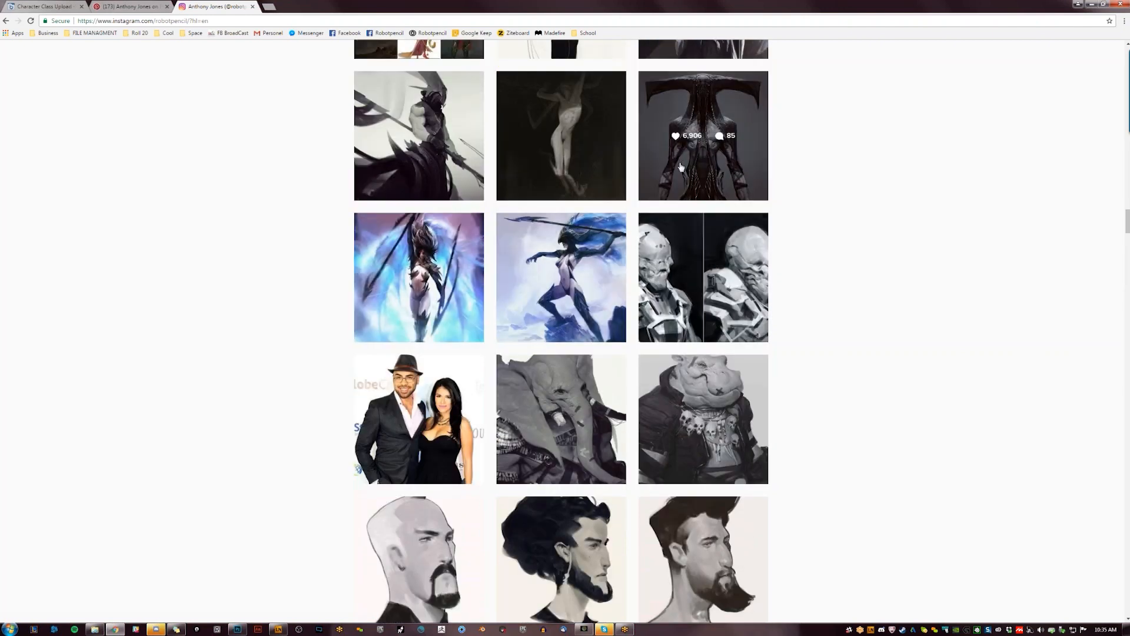
scroll(418, 191, "up", 1)
scroll(736, 303, "up", 2)
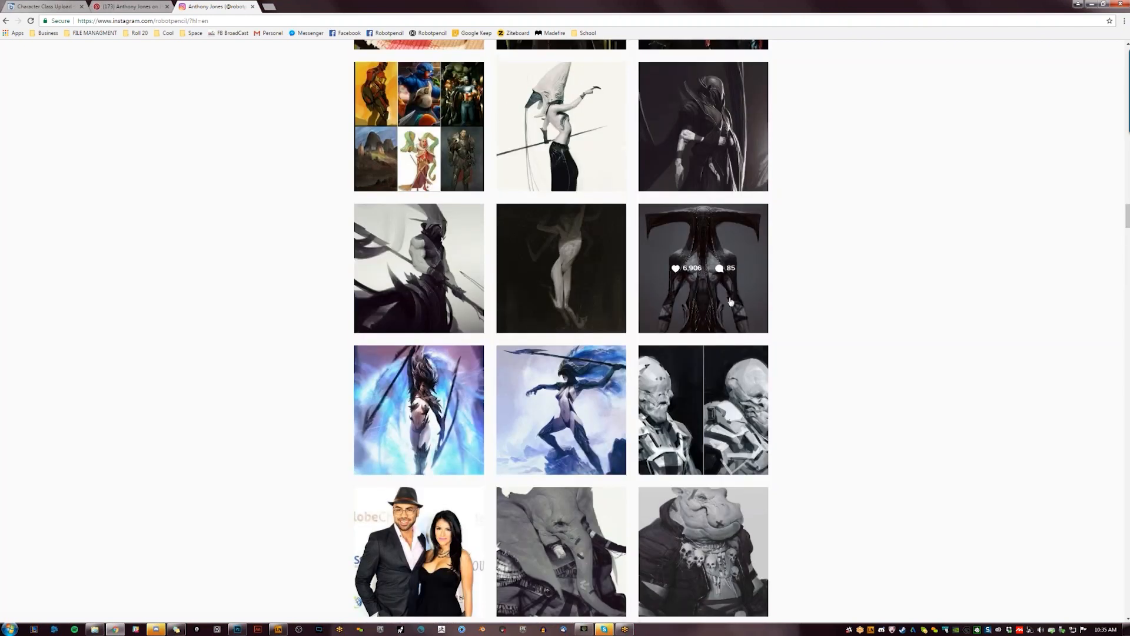
scroll(730, 302, "up", 2)
scroll(579, 262, "up", 2)
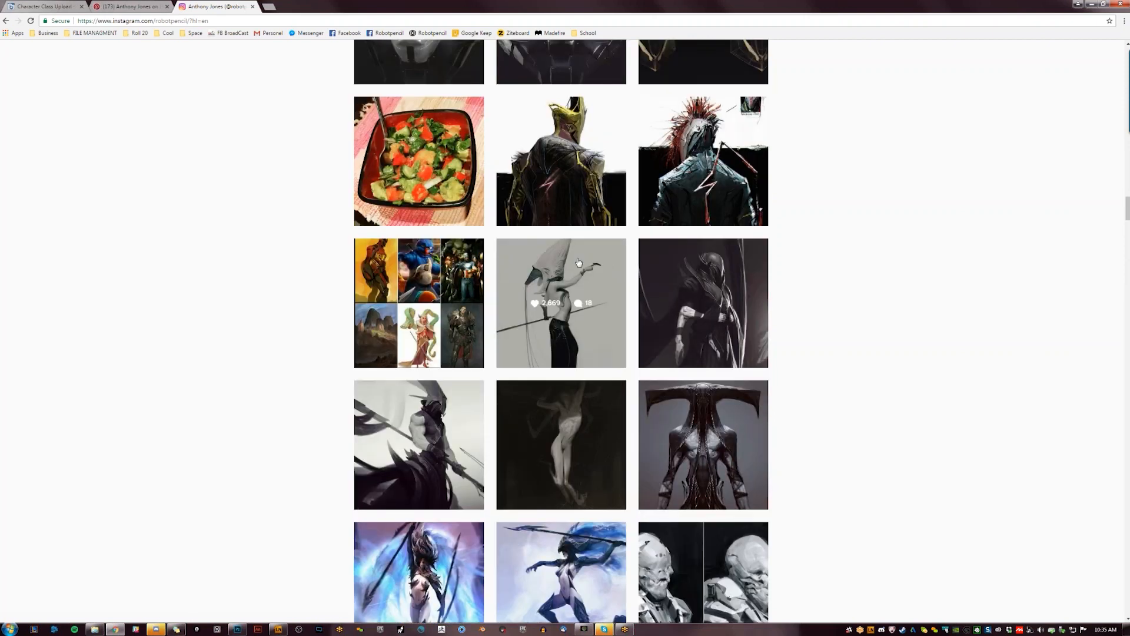
scroll(578, 262, "up", 3)
scroll(571, 230, "up", 4)
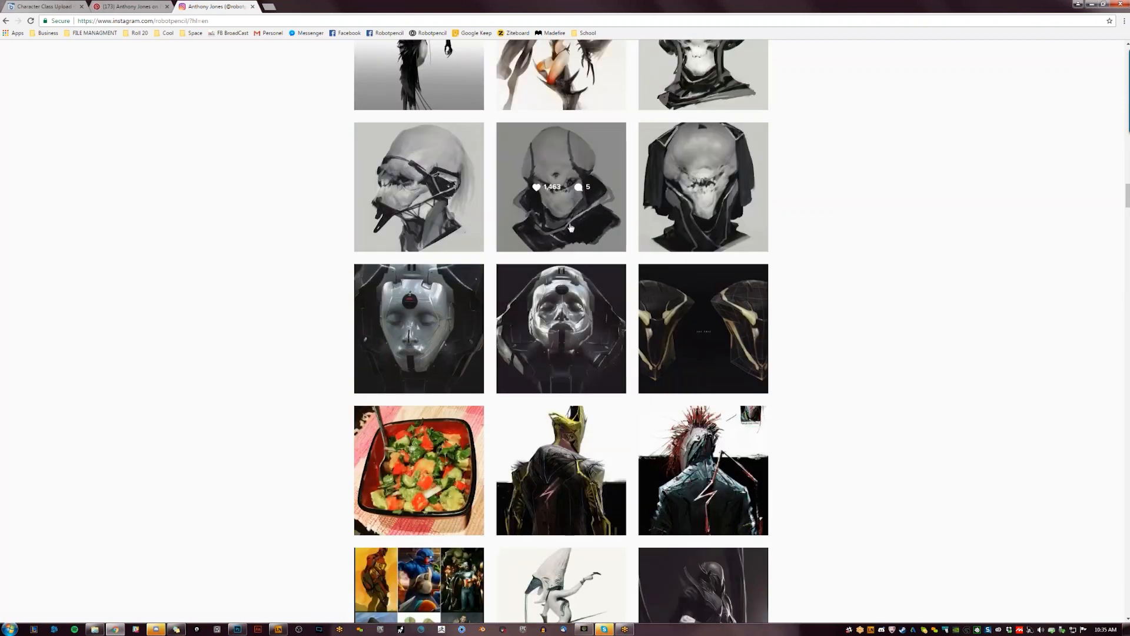
Review the pale masked heads, grinning dark portrait, robot helmet designs, moustached profiles and red-background character
scroll(570, 224, "up", 9)
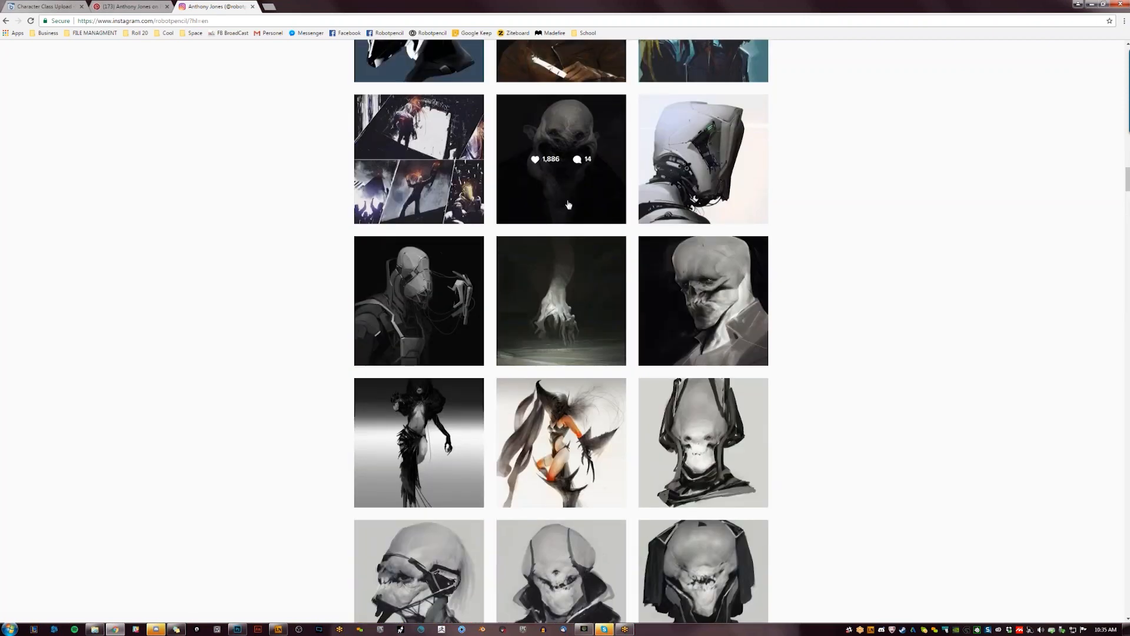
scroll(568, 204, "up", 3)
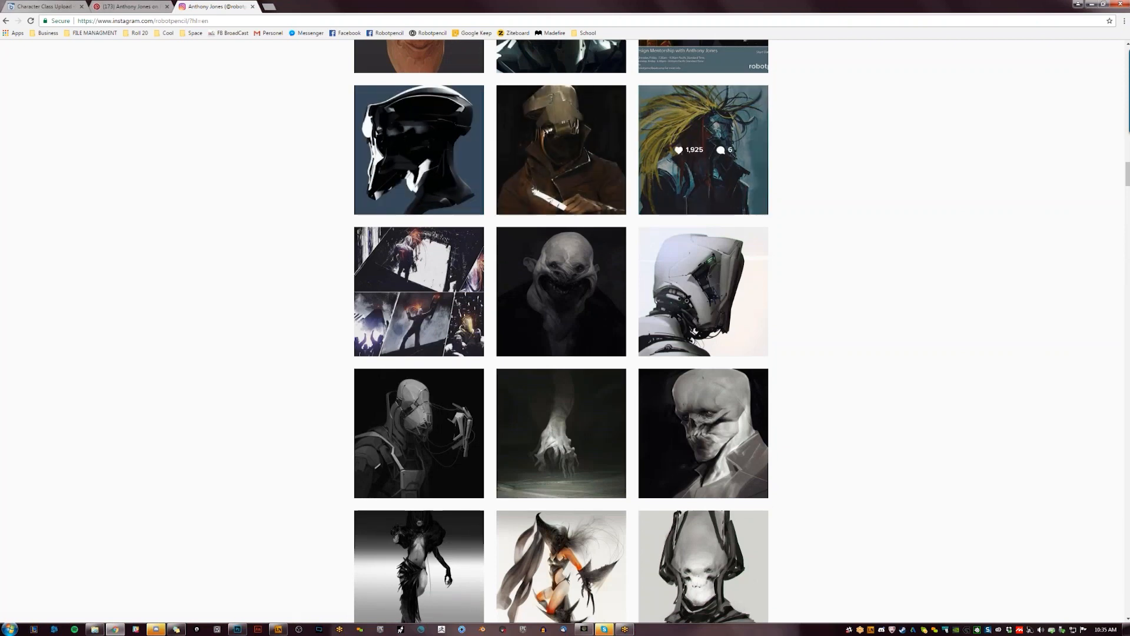
scroll(435, 213, "up", 5)
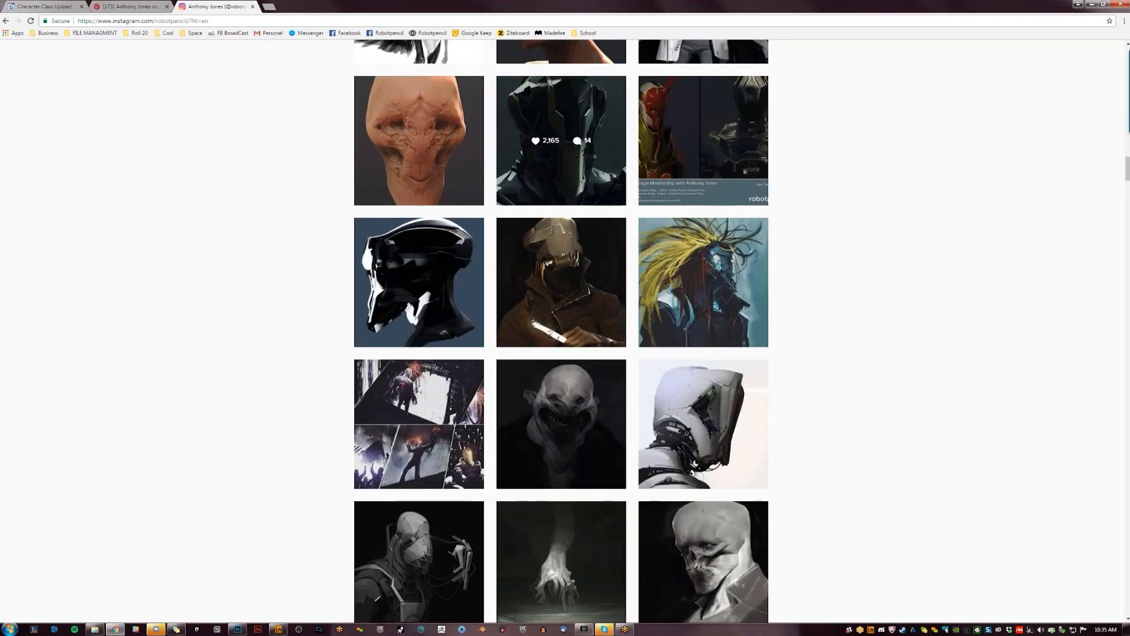
scroll(435, 213, "up", 3)
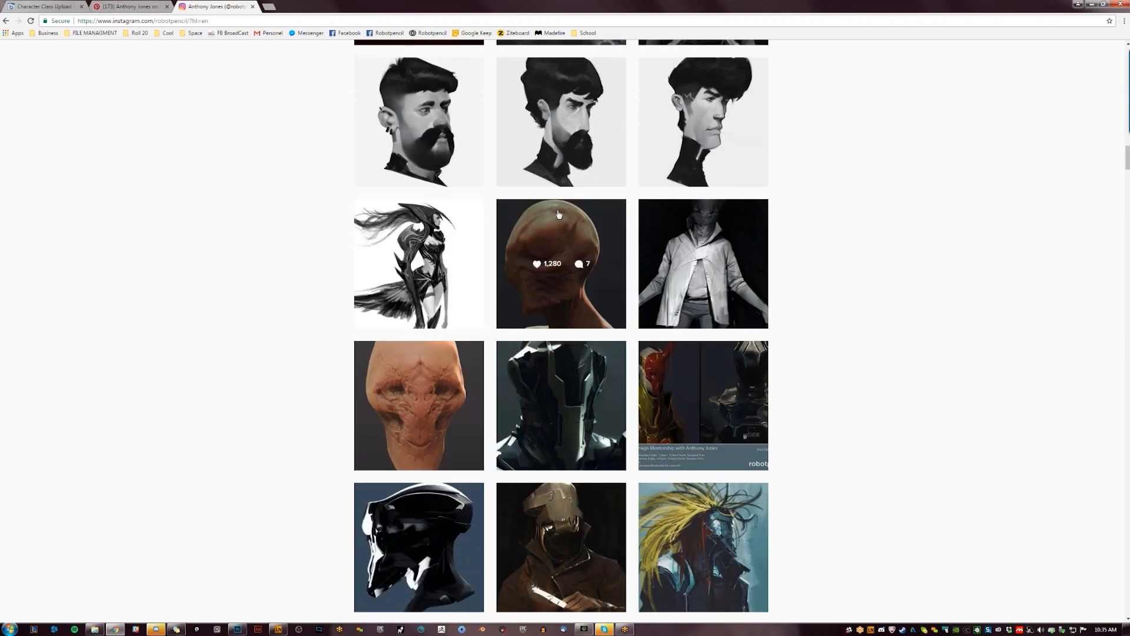
scroll(712, 170, "up", 2)
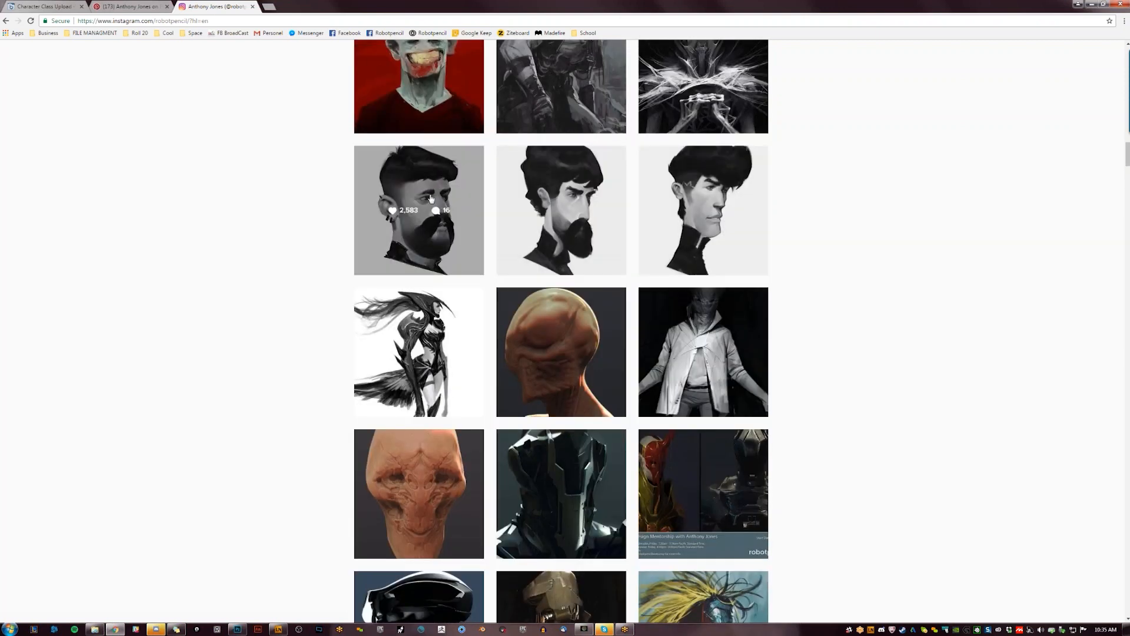
scroll(476, 239, "up", 4)
scroll(693, 266, "up", 2)
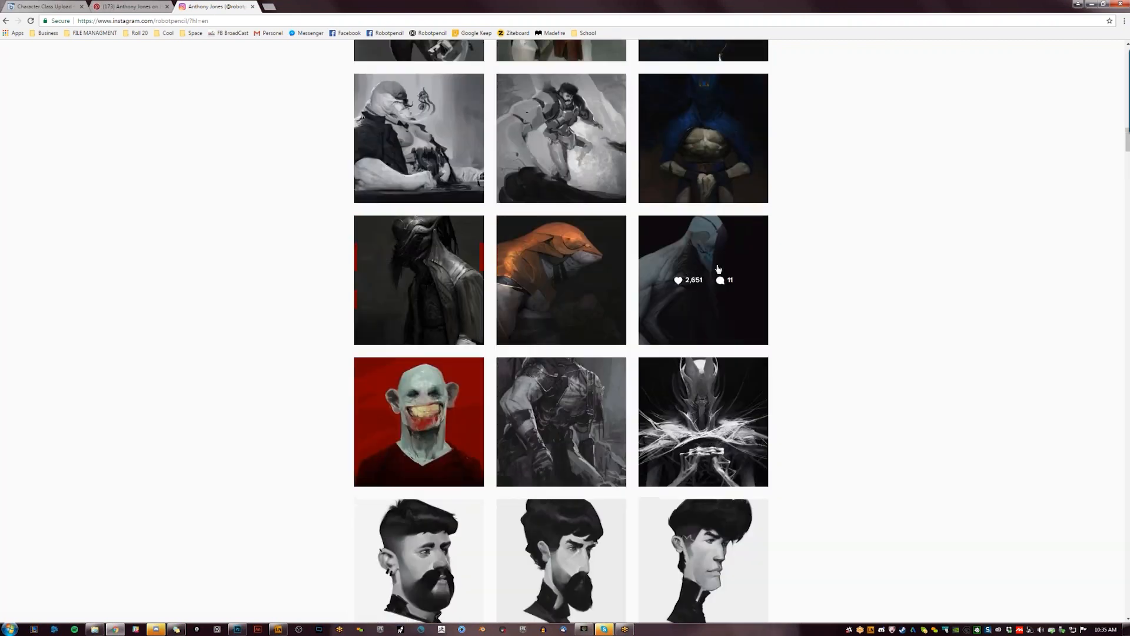
scroll(542, 195, "up", 2)
scroll(396, 237, "up", 1)
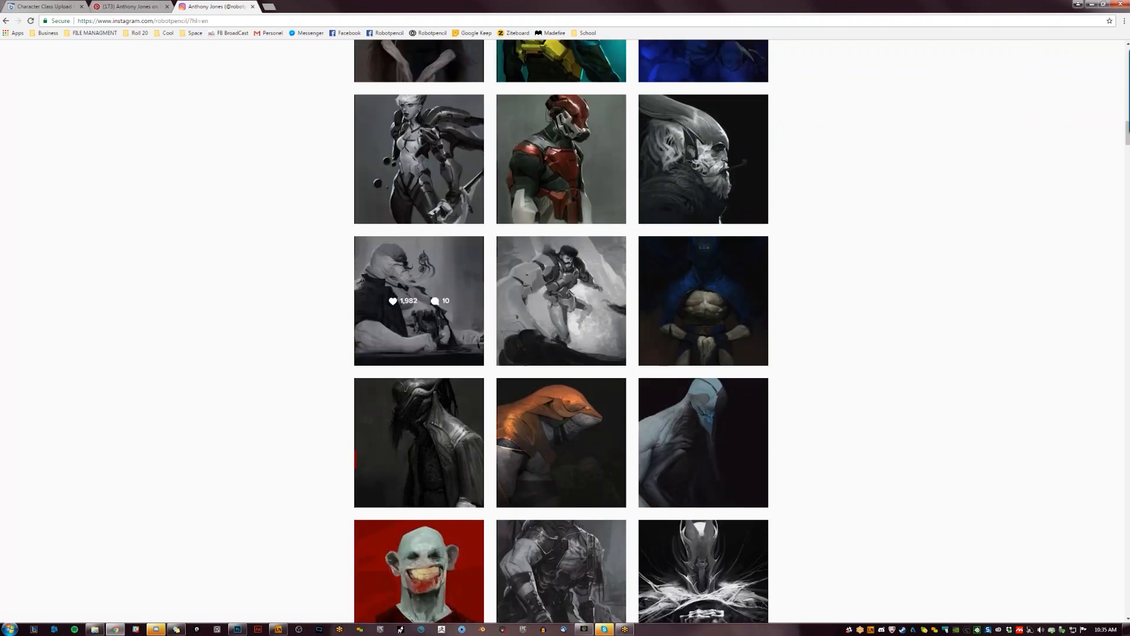
Examine the more recent coloured paintings, including the red-hooded figure, yellow-backpack soldier, pink creature and glowing green scene
scroll(697, 300, "up", 2)
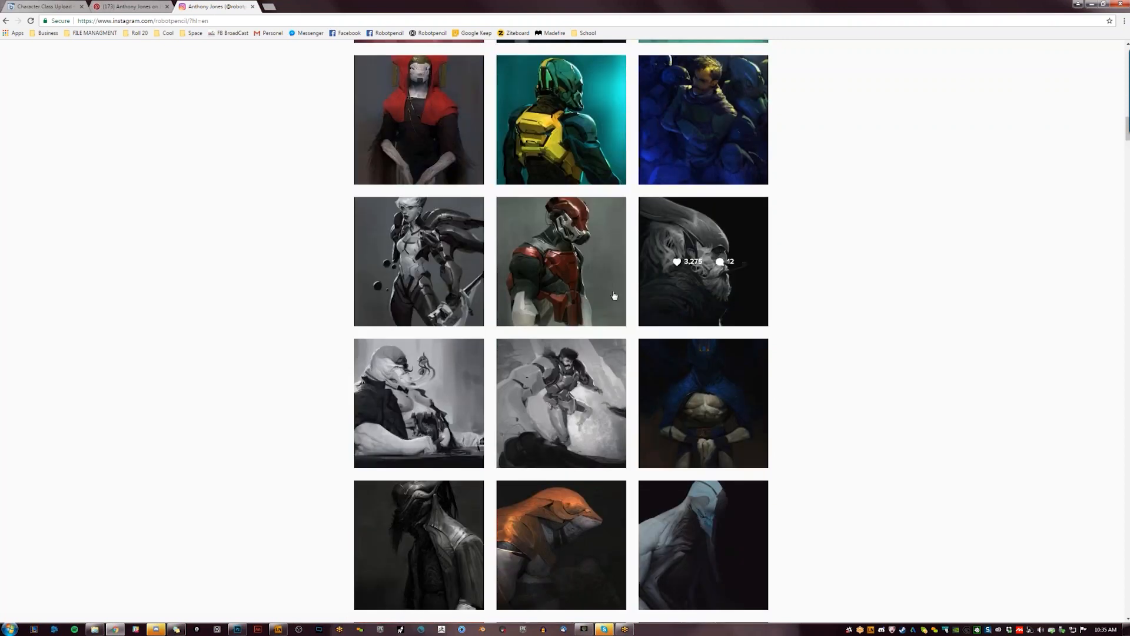
scroll(614, 295, "up", 2)
scroll(418, 289, "up", 2)
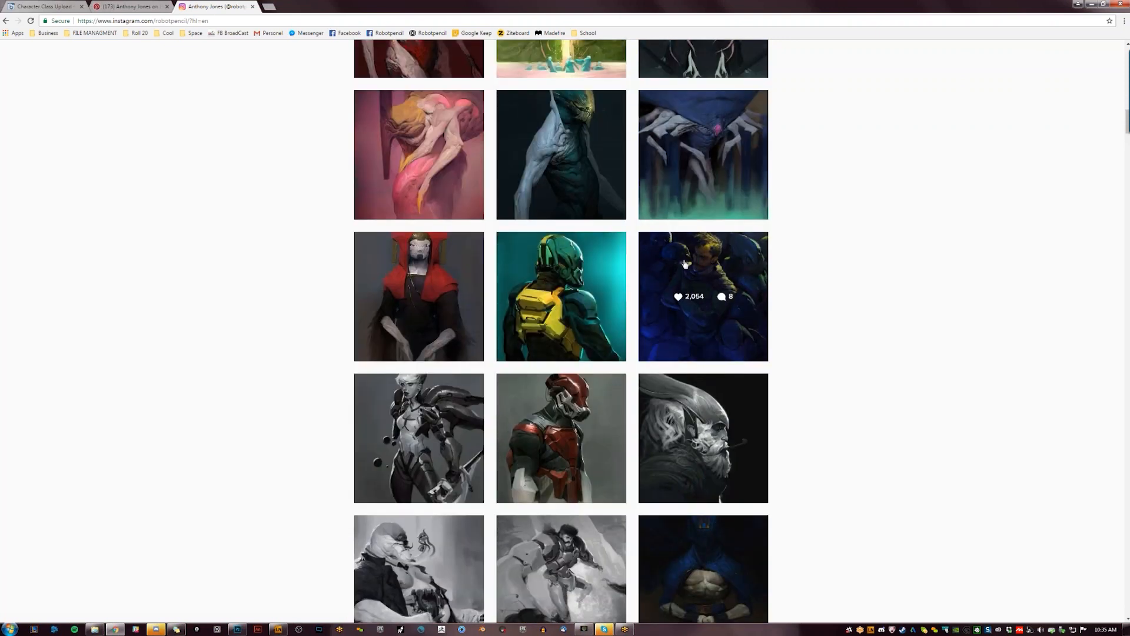
scroll(543, 234, "up", 1)
scroll(431, 241, "up", 1)
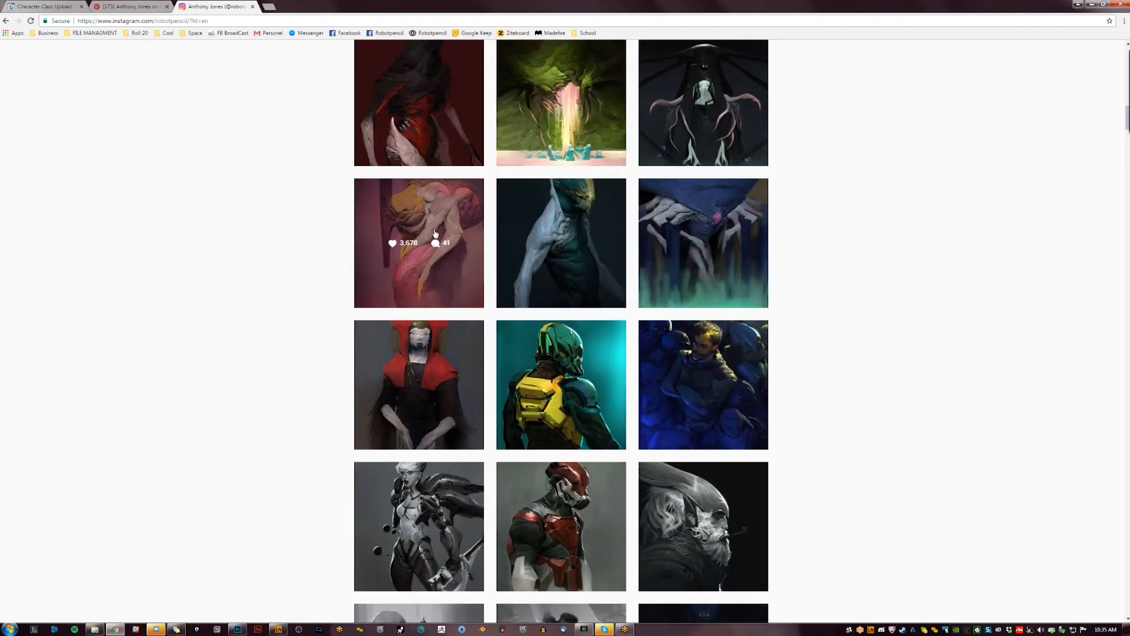
scroll(435, 233, "up", 2)
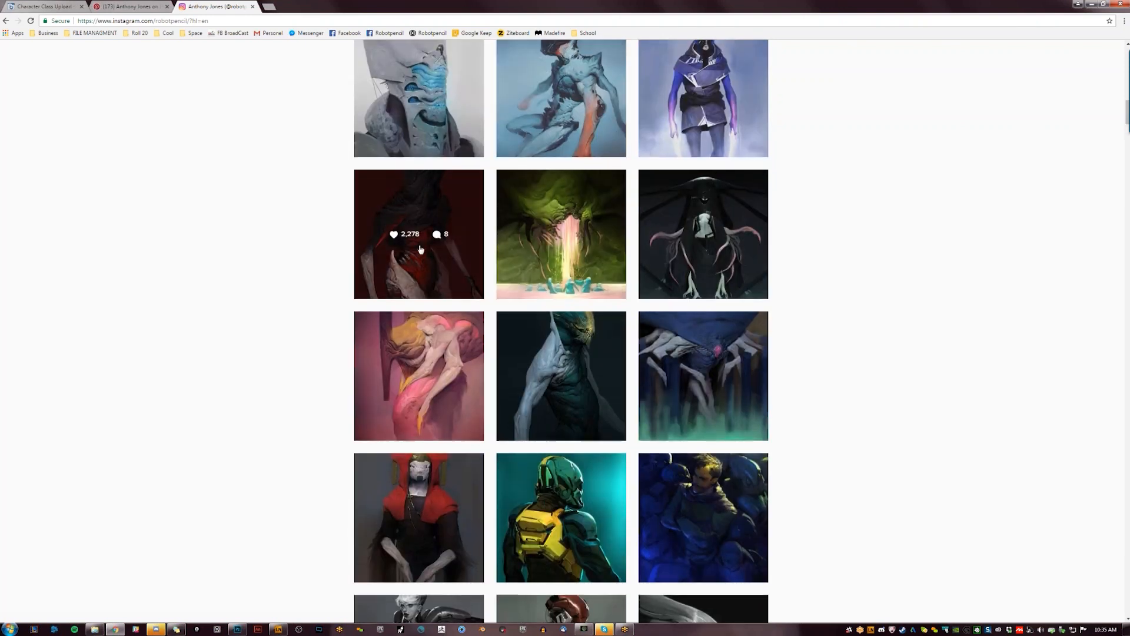
scroll(703, 330, "up", 2)
scroll(703, 330, "up", 1)
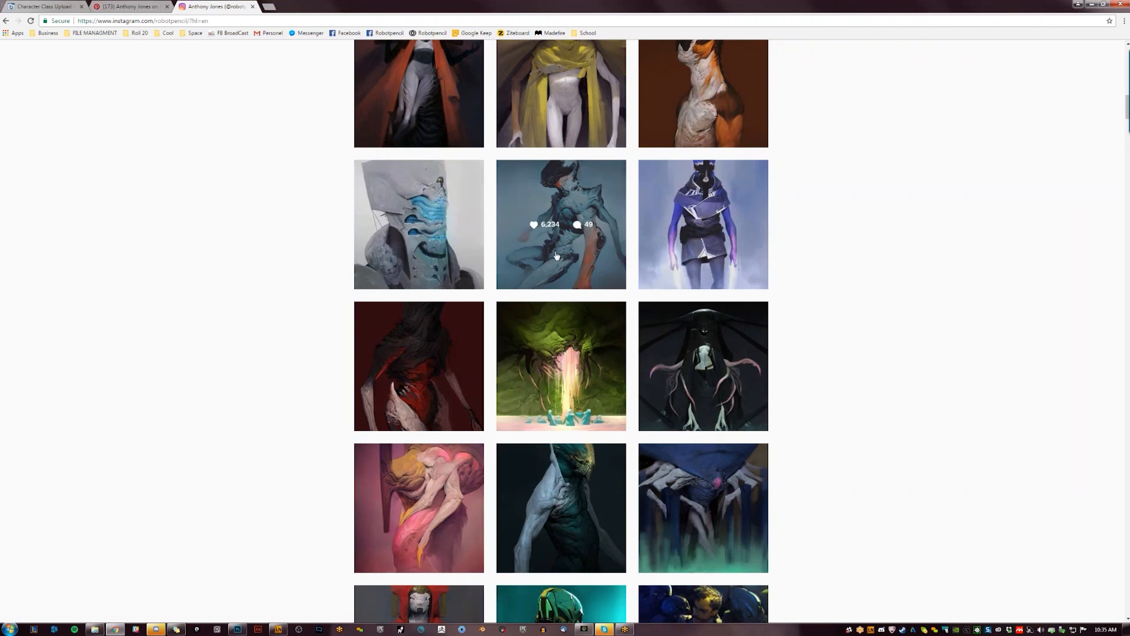
scroll(410, 250, "up", 2)
scroll(410, 249, "up", 1)
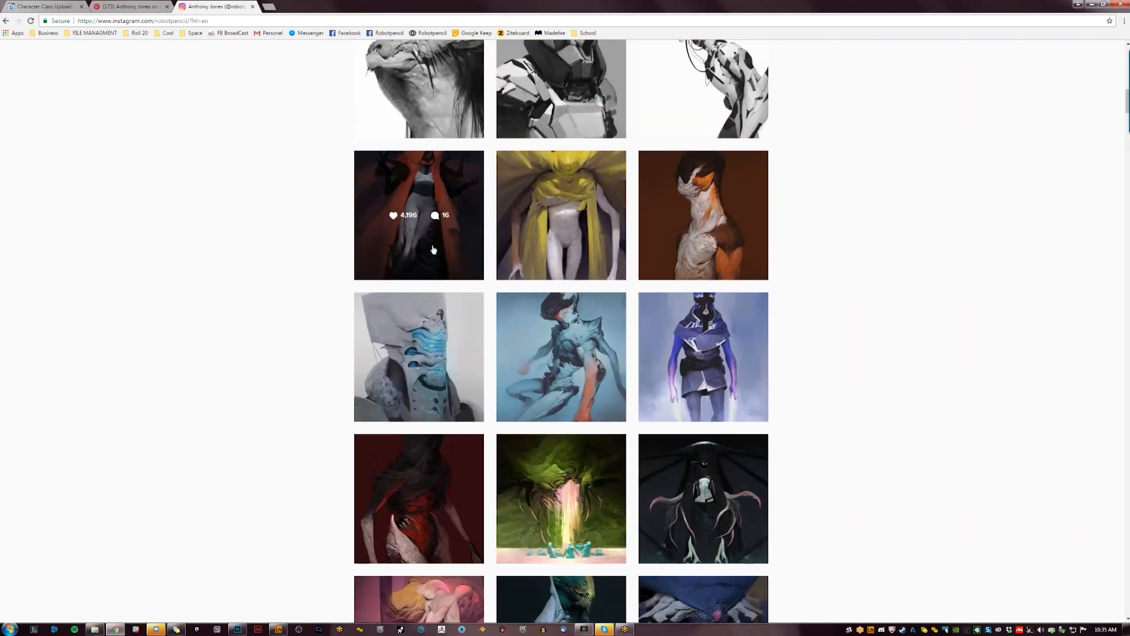
Continue to the most recent creature and robot artwork, including the yellow-hooded warrior, white-caped figure and multi-armed creatures
scroll(433, 249, "up", 1)
scroll(682, 300, "up", 2)
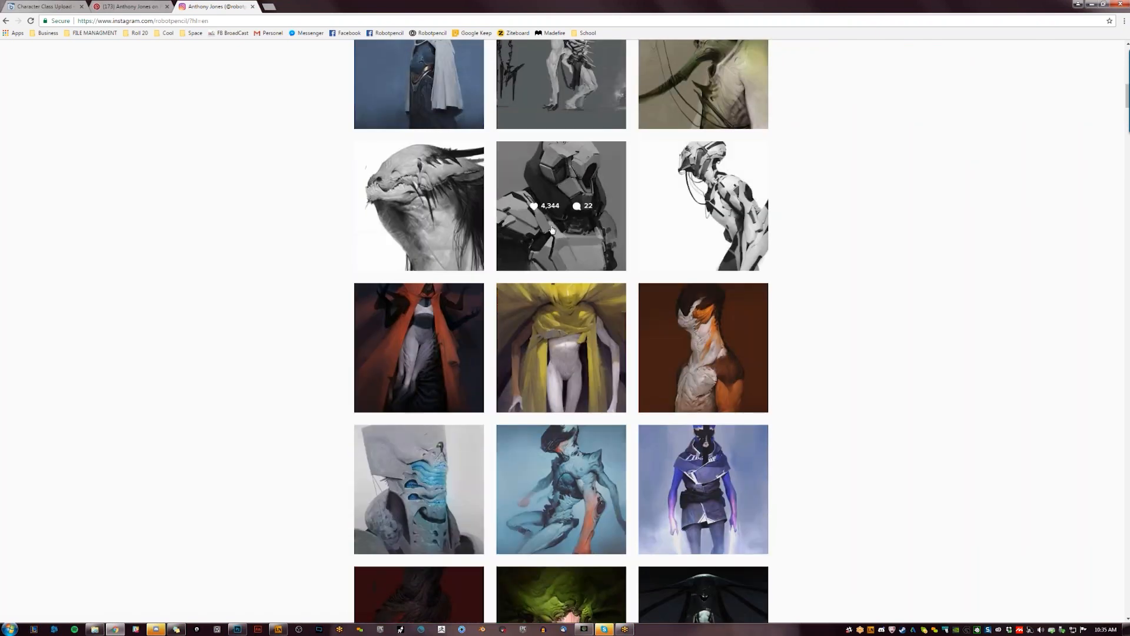
scroll(552, 229, "up", 1)
scroll(415, 150, "up", 2)
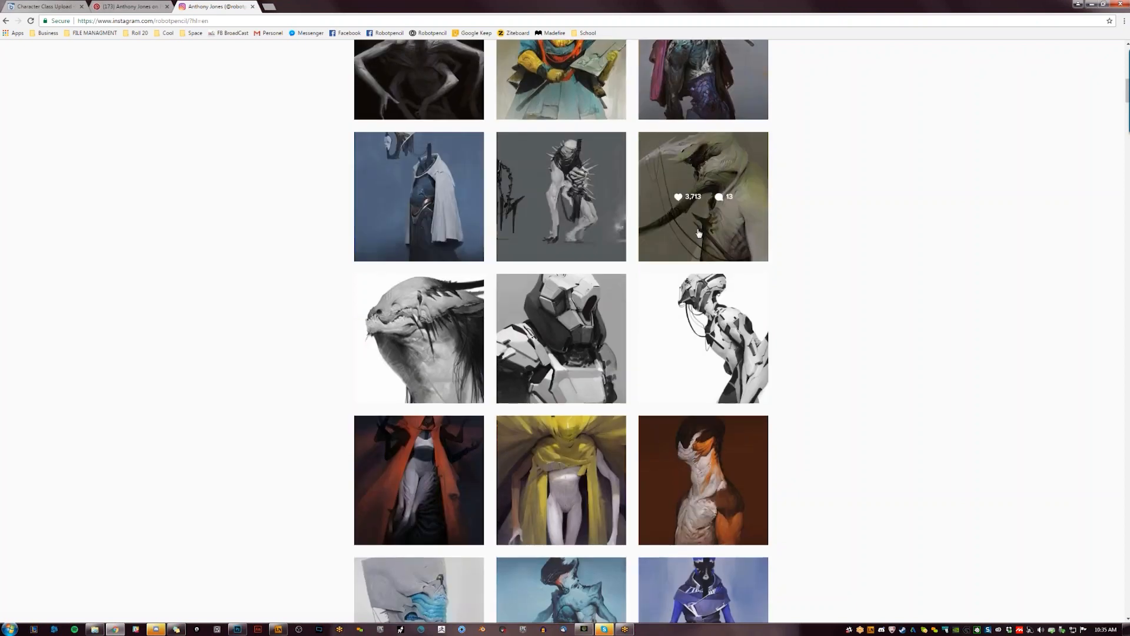
scroll(692, 247, "up", 2)
scroll(686, 277, "up", 1)
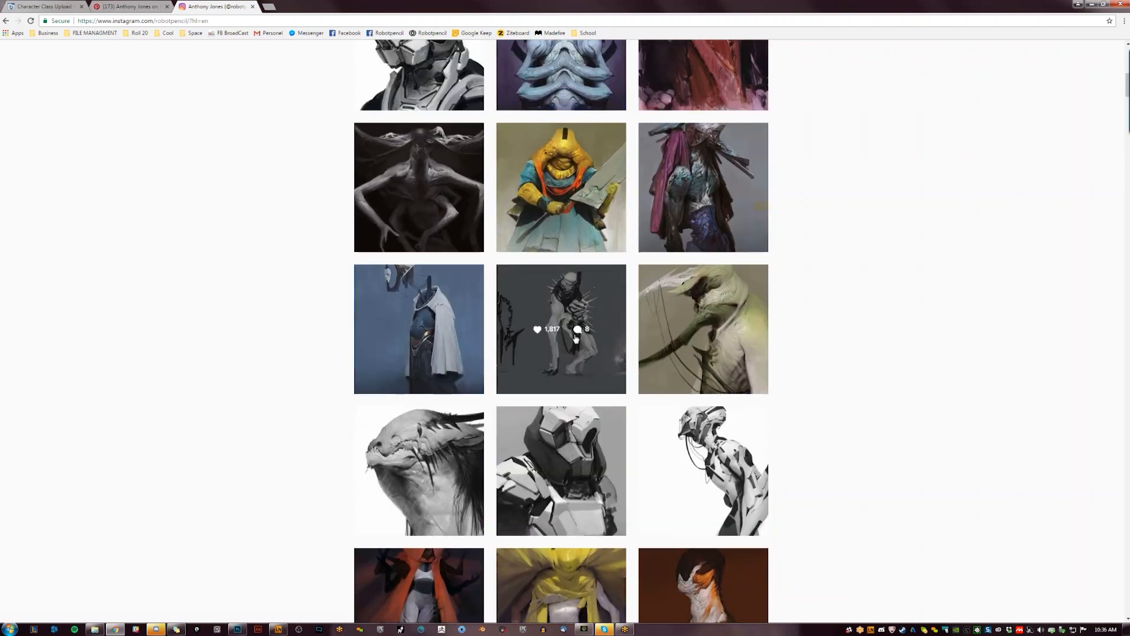
scroll(683, 283, "up", 2)
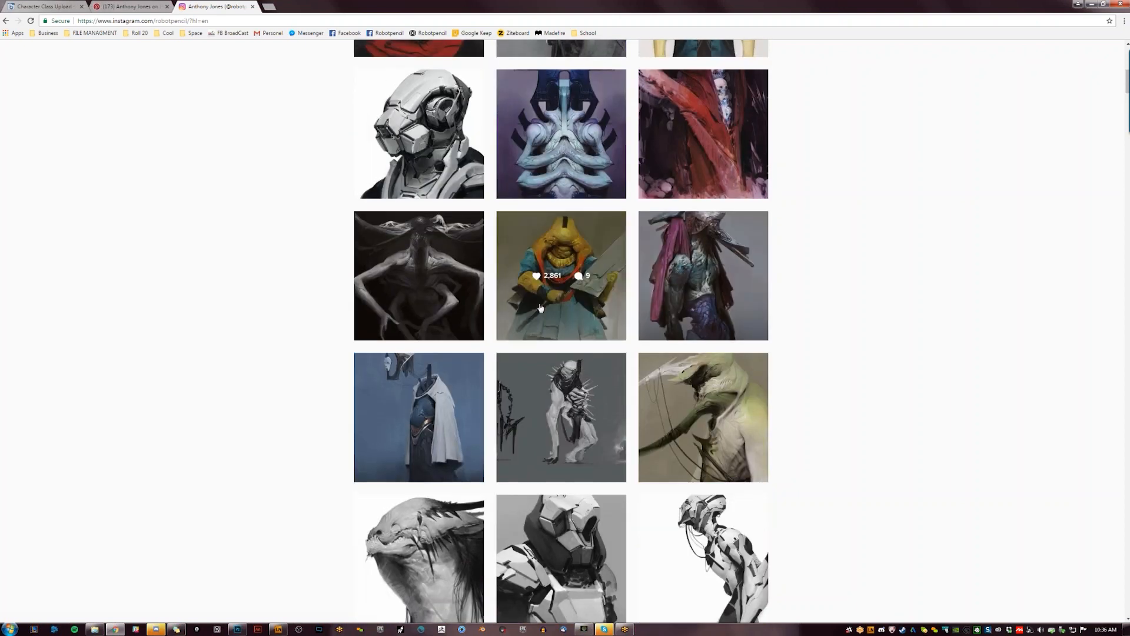
scroll(436, 303, "up", 1)
scroll(506, 283, "up", 1)
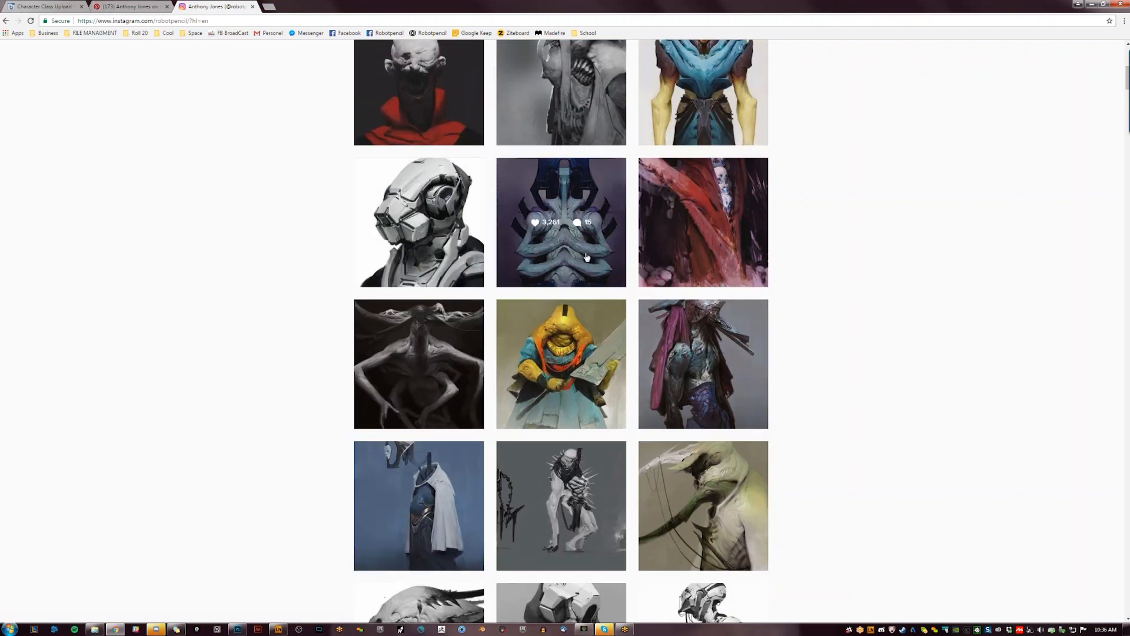
Return to the start of the robotpencil profile and view the newest post, the muscular bald figure in profile
scroll(677, 294, "up", 2)
scroll(459, 241, "up", 1)
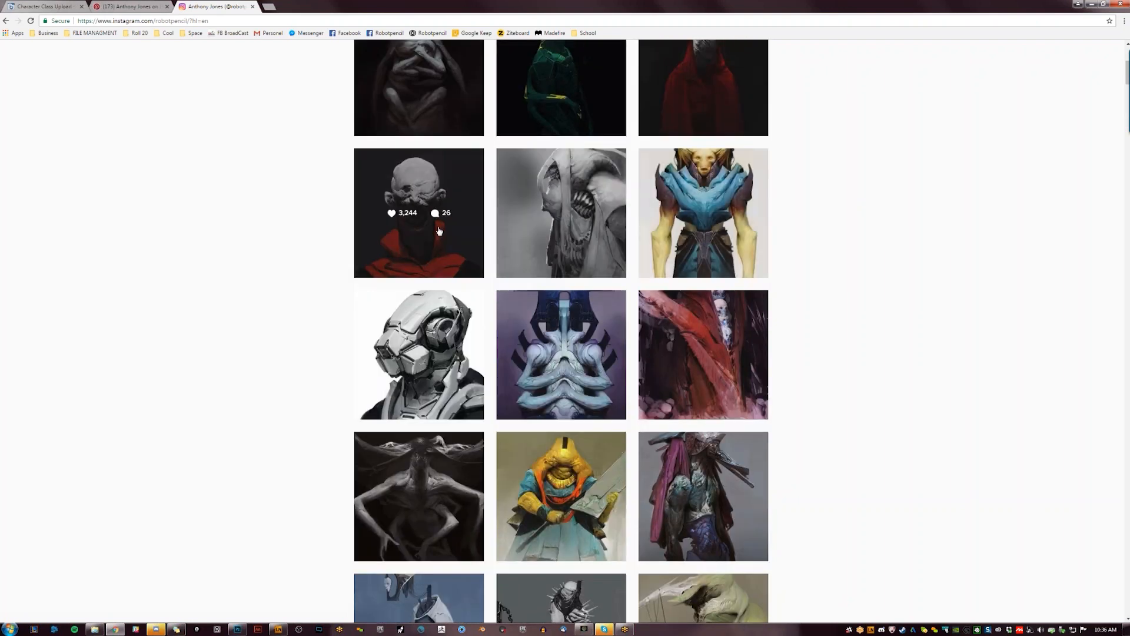
scroll(439, 231, "up", 4)
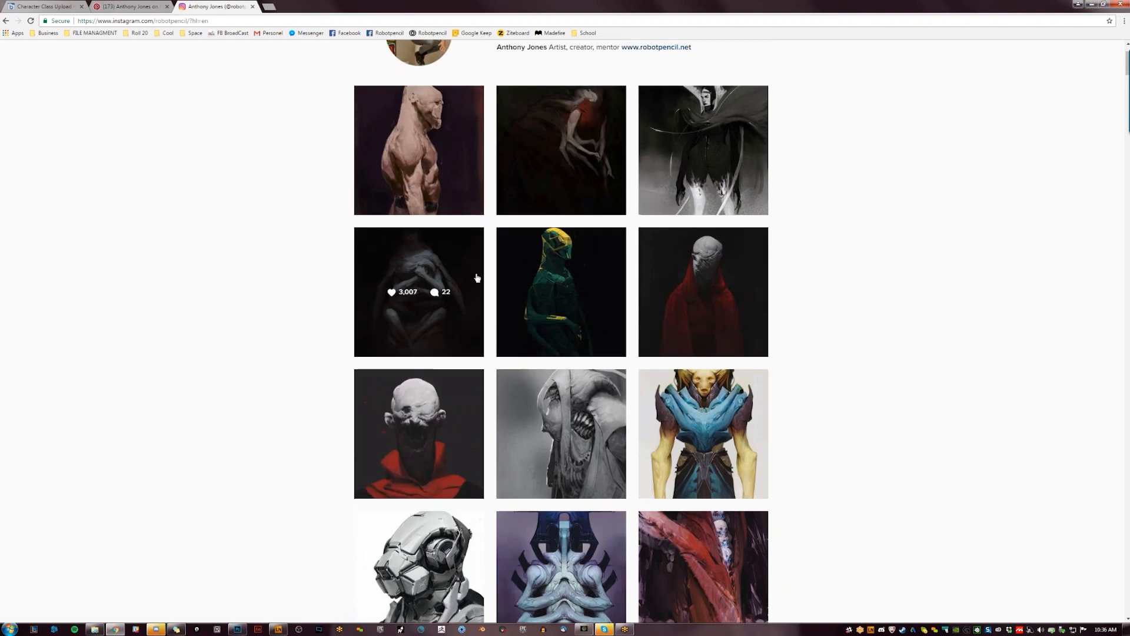
scroll(488, 289, "up", 2)
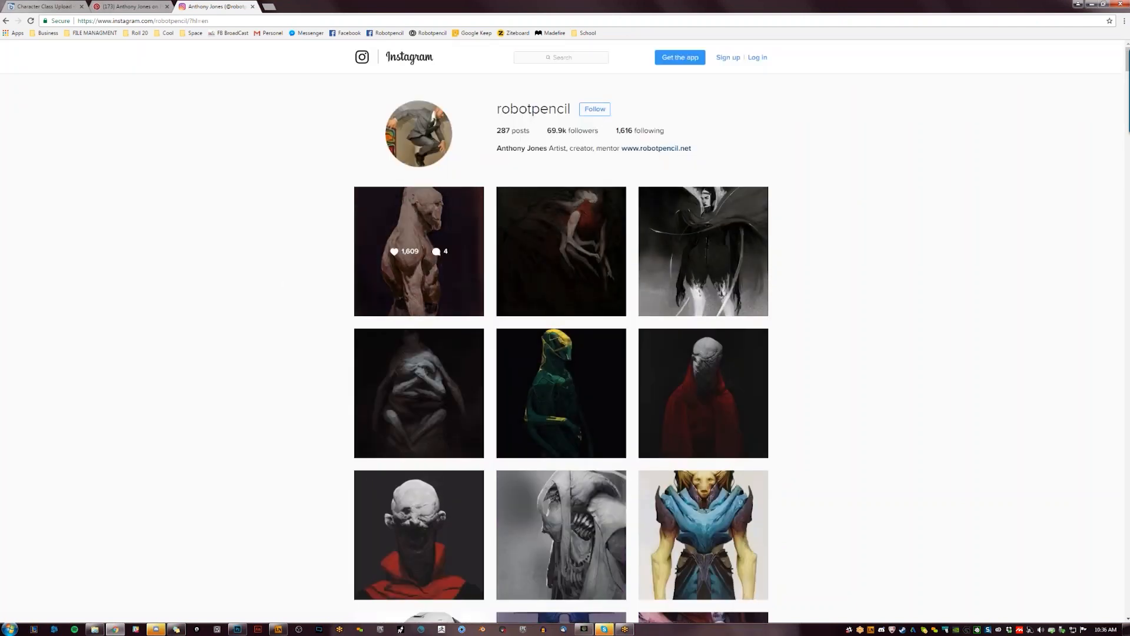
left_click(392, 295)
mouse_move(732, 251)
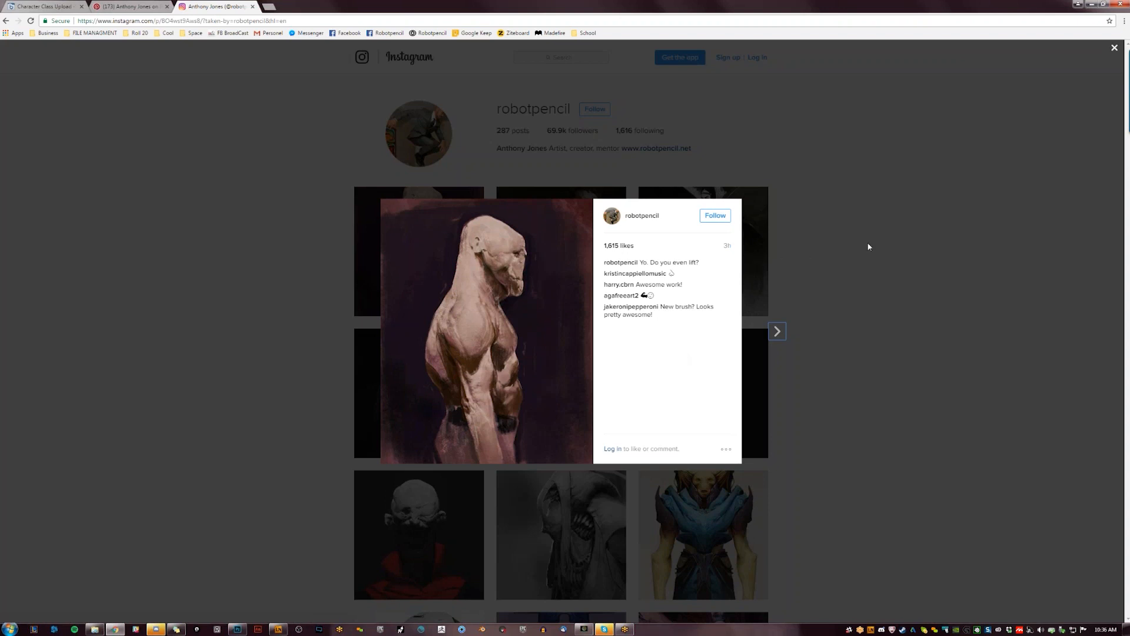
left_click(781, 249)
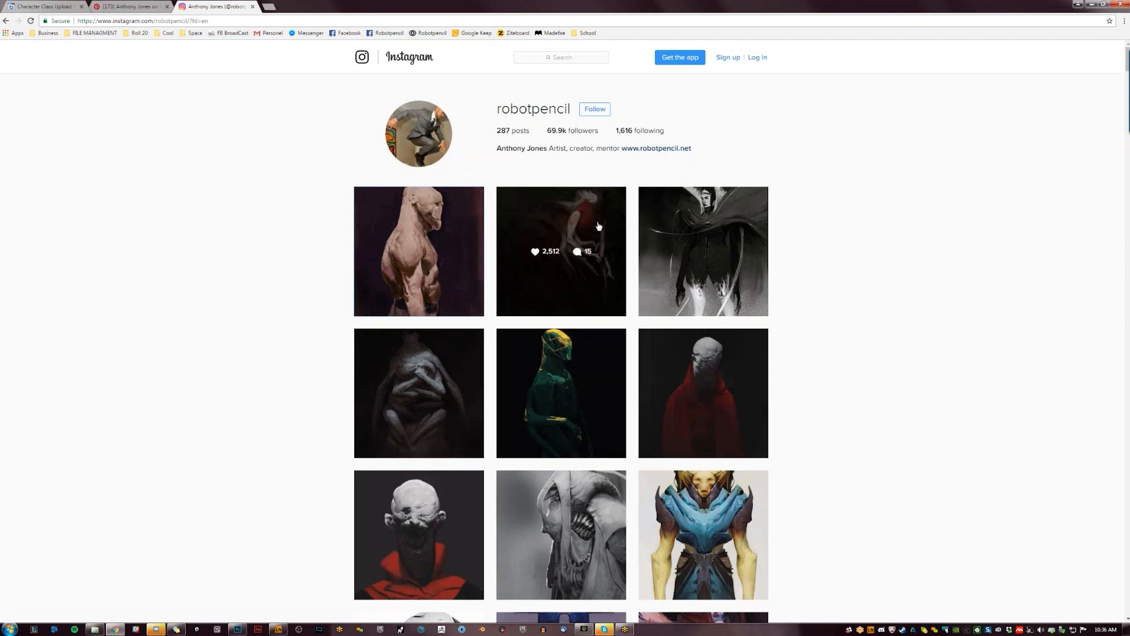
Highlight the follower count in the robotpencil profile header and clear the selection
double_click(579, 132)
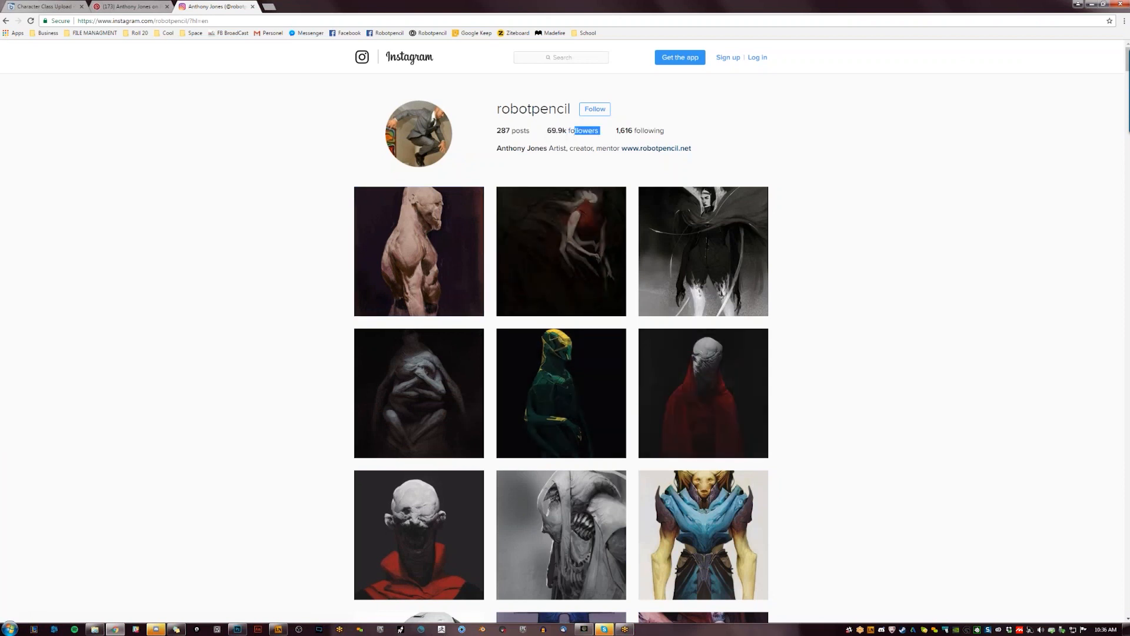
left_click(874, 316)
left_click_drag(600, 132, 516, 133)
left_click(914, 243)
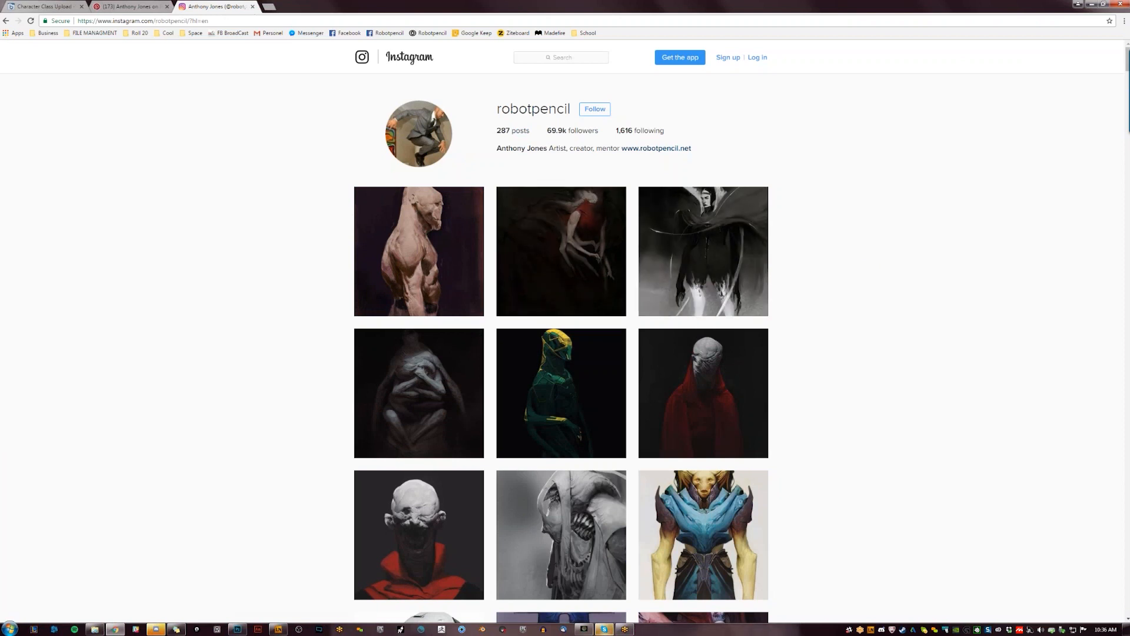
Switch to Photoshop and paint bright orange accents on the red creature's head and the lower curve of its upper tentacle
left_click(1089, 7)
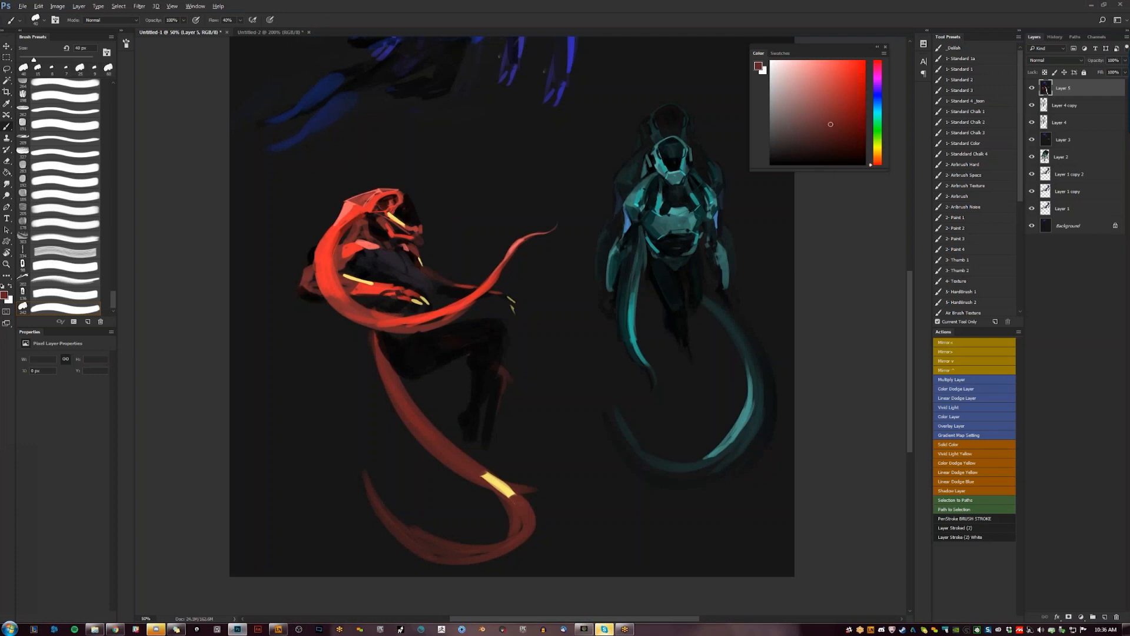
left_click(426, 323, "alt")
mouse_move(439, 320)
left_mouse_down()
mouse_move(475, 300)
mouse_move(465, 309)
left_mouse_up()
left_click_drag(836, 108, 835, 120)
left_click(876, 155)
left_click(856, 139)
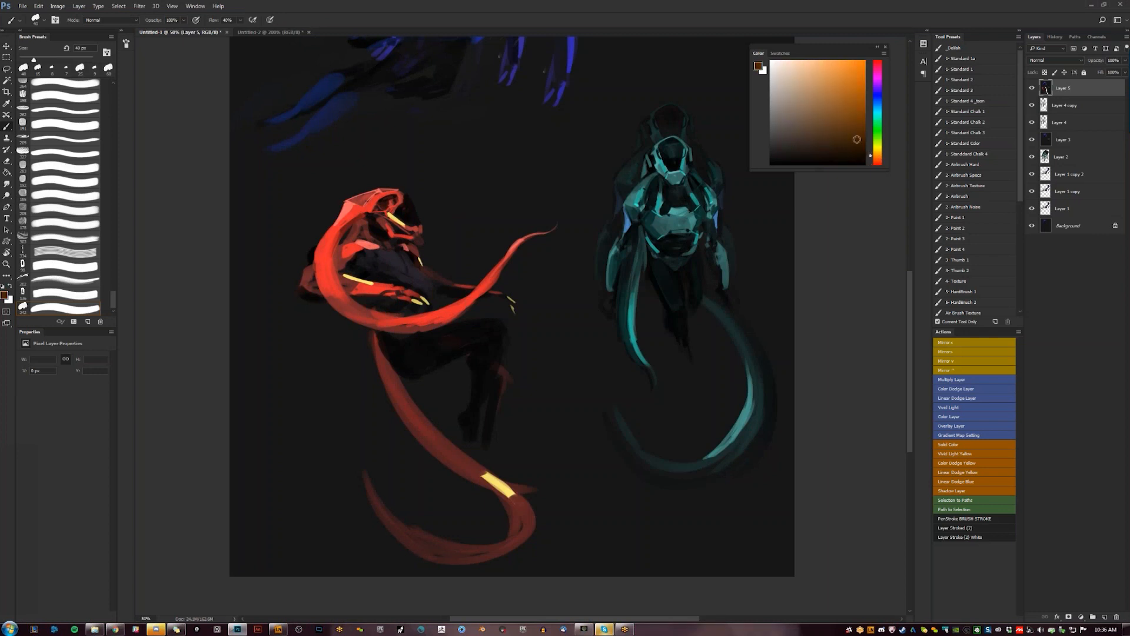
left_click(848, 60)
left_click_drag(343, 308, 357, 305)
left_click_drag(331, 232, 350, 212)
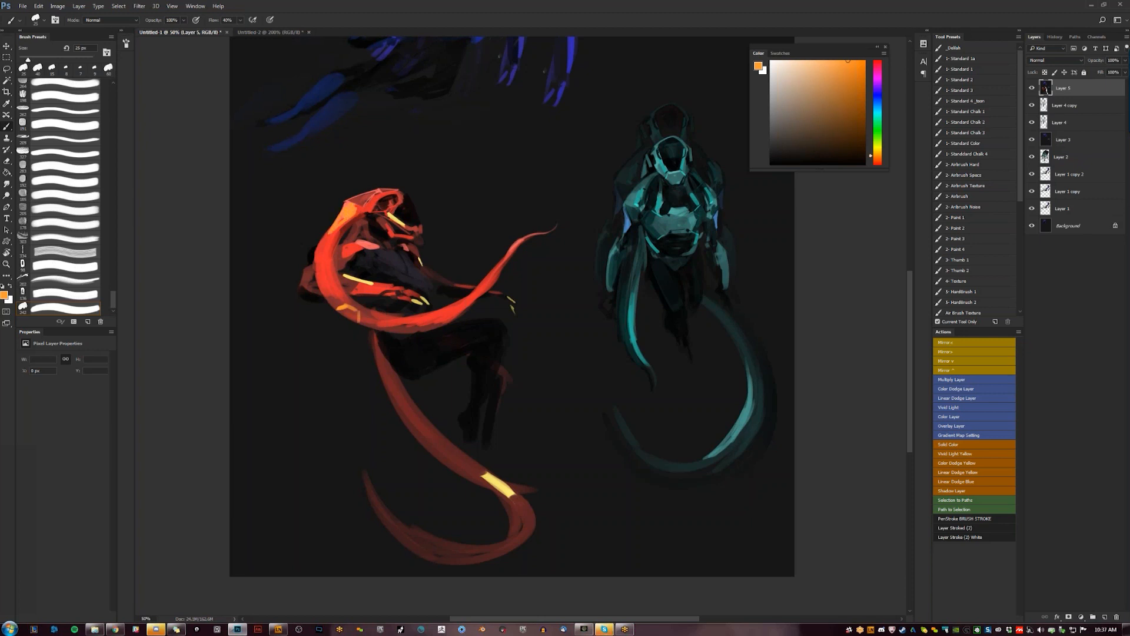
Paint orange highlights along the end of the upper tentacle and on the creature's knee, shading the knee with darker orange
left_click_drag(492, 275, 550, 233)
left_click_drag(484, 323, 502, 333)
left_click(842, 133)
left_click_drag(498, 321, 503, 337)
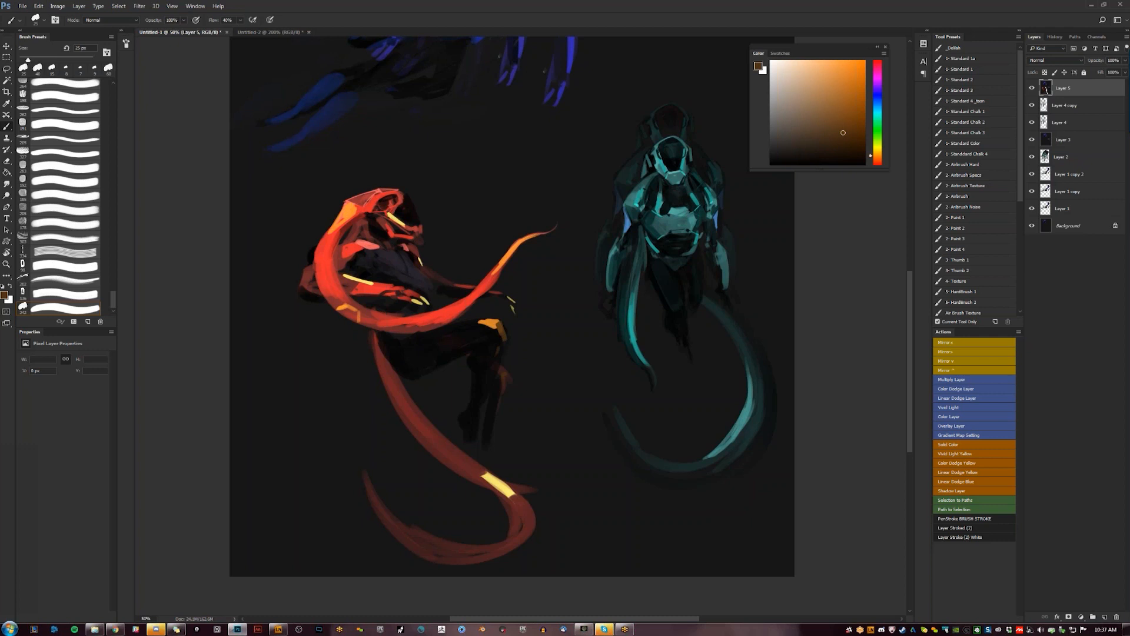
left_click(377, 285, "alt")
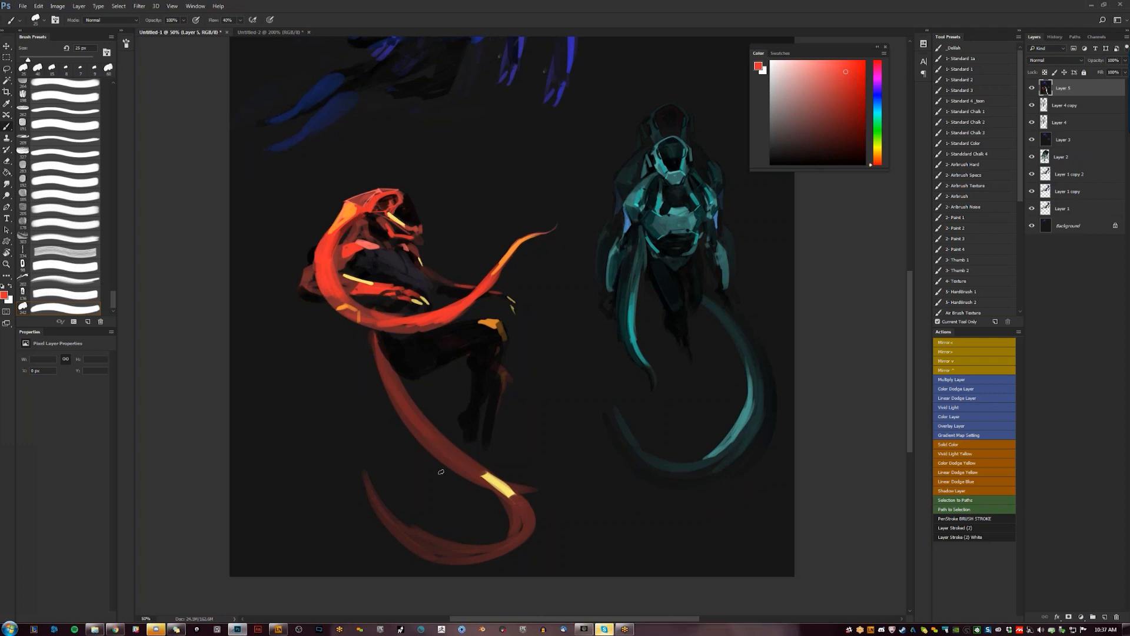
key("ctrl+shift+alt+n")
key("ctrl+z")
mouse_move(152, 634)
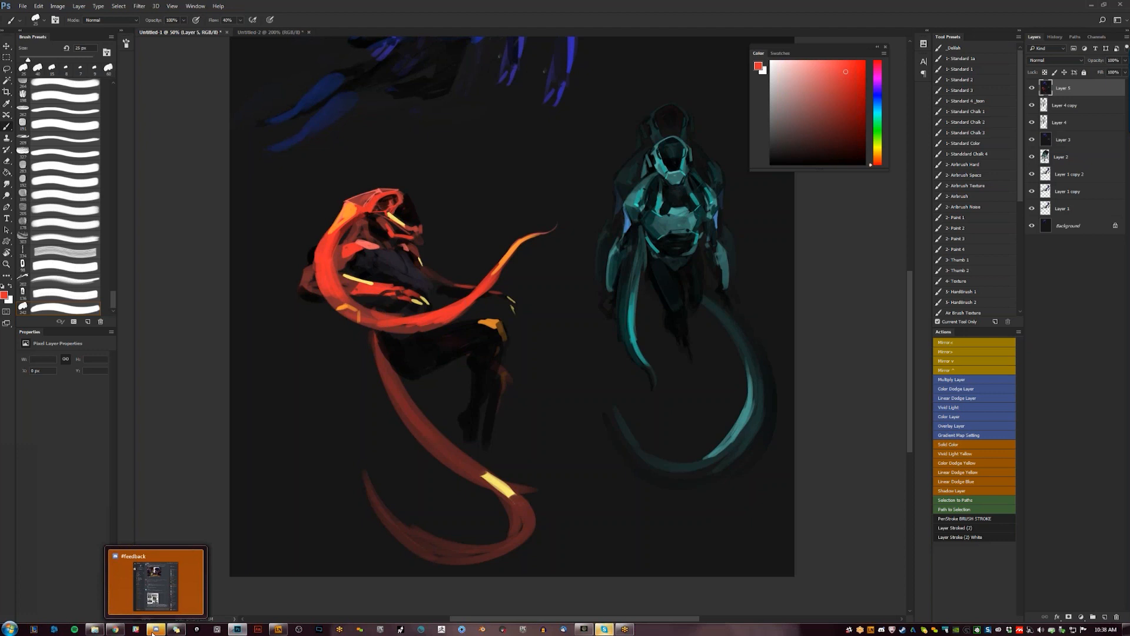
Select the whole red creature with the Lasso, copy it to a new layer and rotate the copy clockwise
mouse_move(415, 316)
left_mouse_down()
mouse_move(398, 293)
mouse_move(392, 317)
left_mouse_up()
key("l")
mouse_move(542, 306)
left_mouse_down()
mouse_move(390, 152)
mouse_move(264, 197)
mouse_move(263, 439)
mouse_move(318, 578)
mouse_move(552, 432)
mouse_move(543, 307)
left_mouse_up()
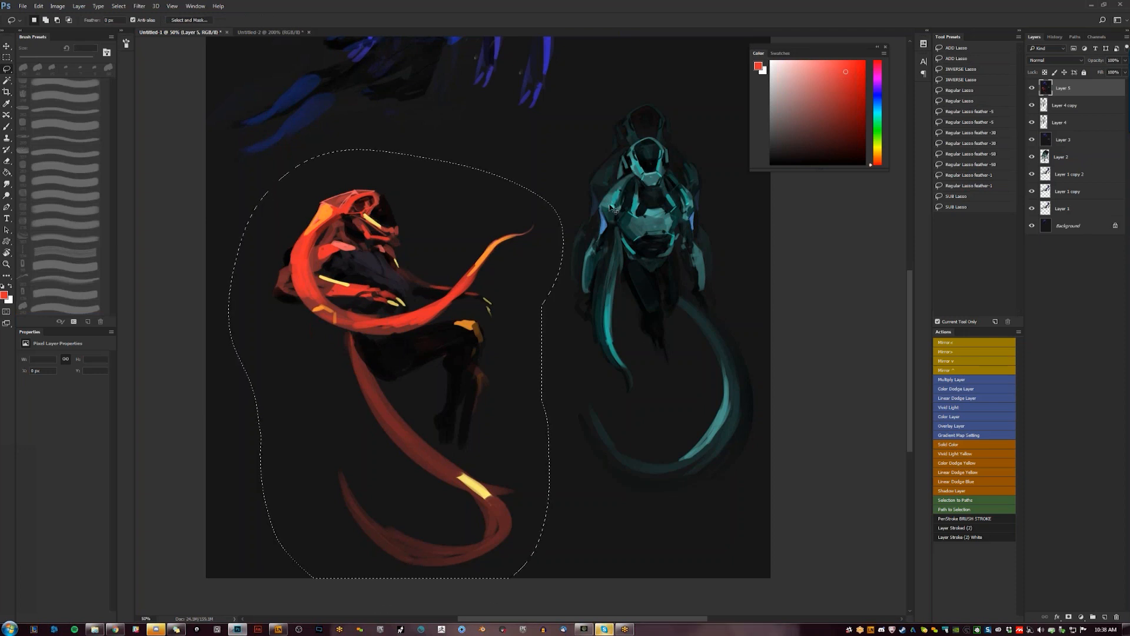
key("ctrl+j")
key("ctrl+t")
mouse_move(614, 176)
left_mouse_down()
mouse_move(685, 306)
mouse_move(564, 297)
mouse_move(571, 318)
mouse_move(562, 303)
mouse_move(562, 322)
left_mouse_up()
key("l")
key("Return")
Paint out the exposed piece of the old tail in near-black and scale the rotated creature down slightly
key("b")
key("d")
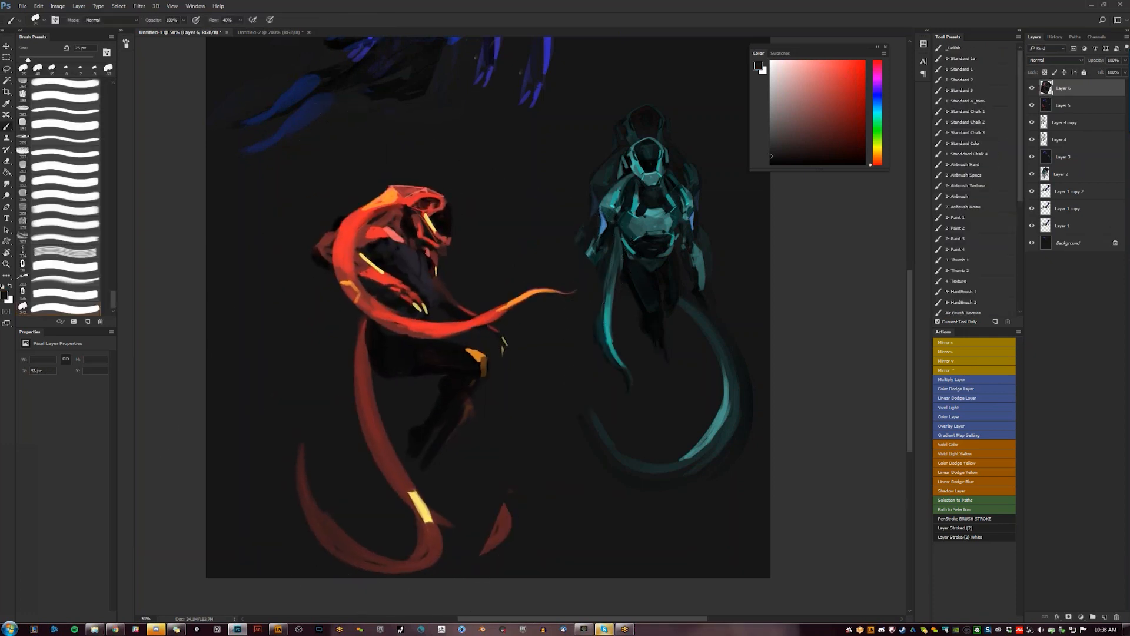
left_click_drag(508, 492, 486, 550)
key("ctrl+t")
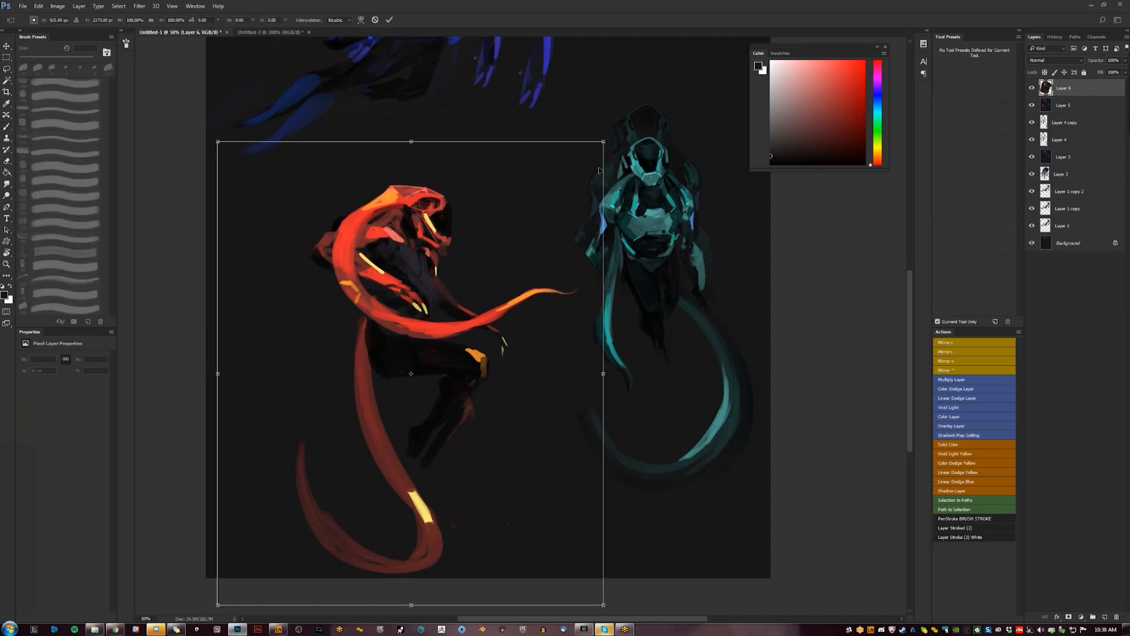
left_click_drag(604, 141, 567, 185)
left_click_drag(524, 265, 516, 234)
key("Return")
Cover the remains of the old tail with a larger near-black brush and merge the copied creature into Layer 5
key("b")
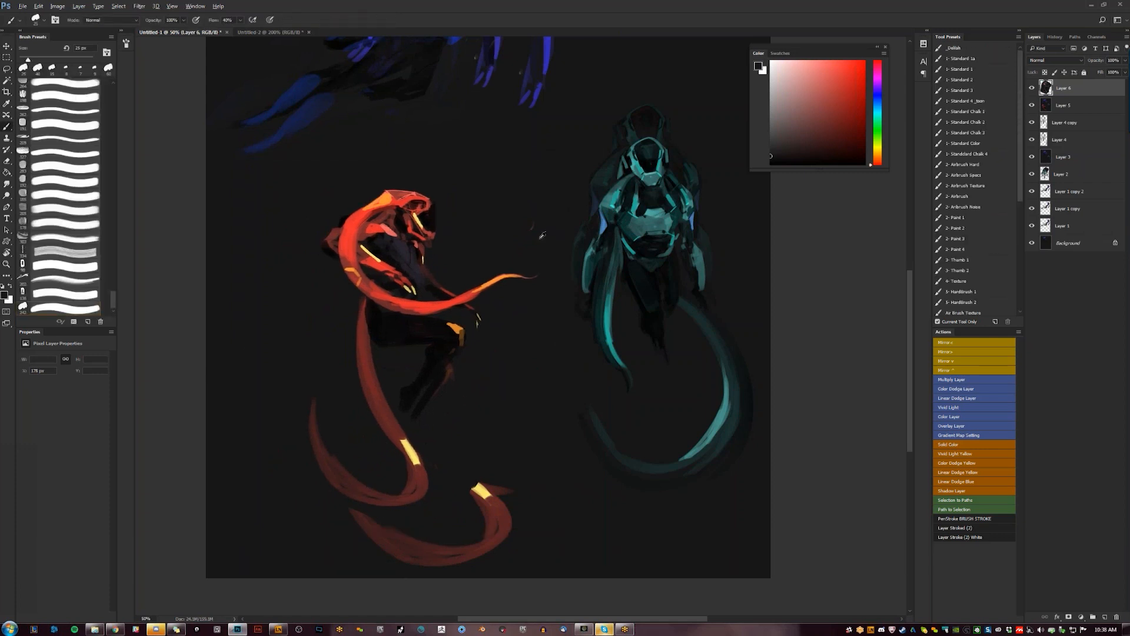
key("bracketright")
key("bracketright")
mouse_move(347, 512)
left_mouse_down()
mouse_move(378, 529)
mouse_move(425, 520)
mouse_move(459, 493)
mouse_move(443, 548)
mouse_move(387, 565)
mouse_move(498, 484)
mouse_move(502, 531)
mouse_move(442, 551)
left_mouse_up()
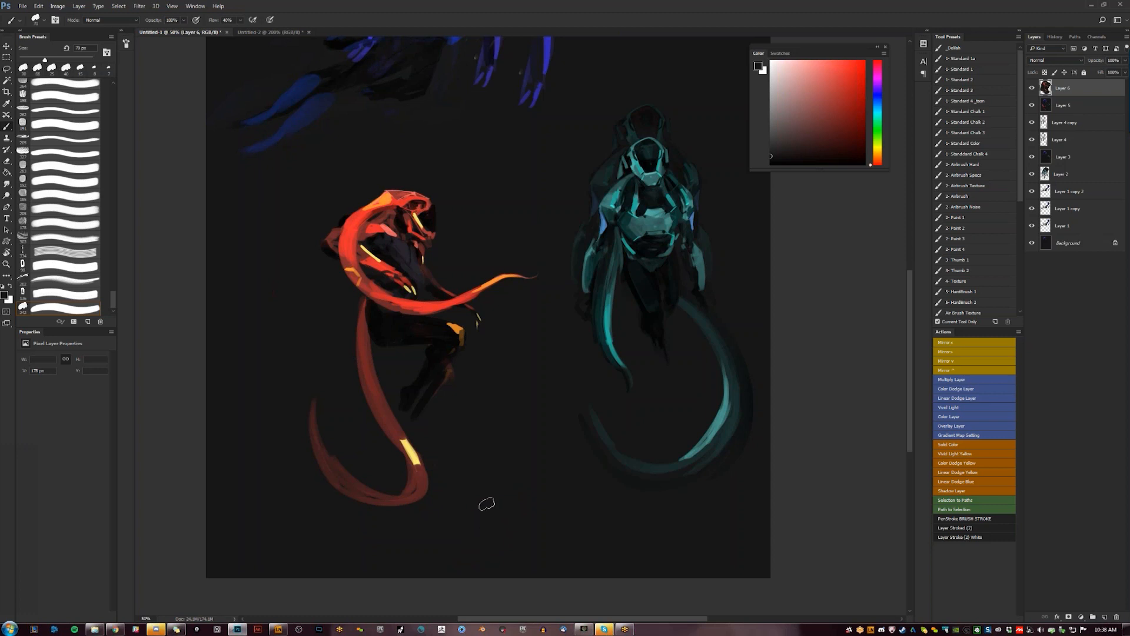
left_click_drag(484, 485, 486, 529)
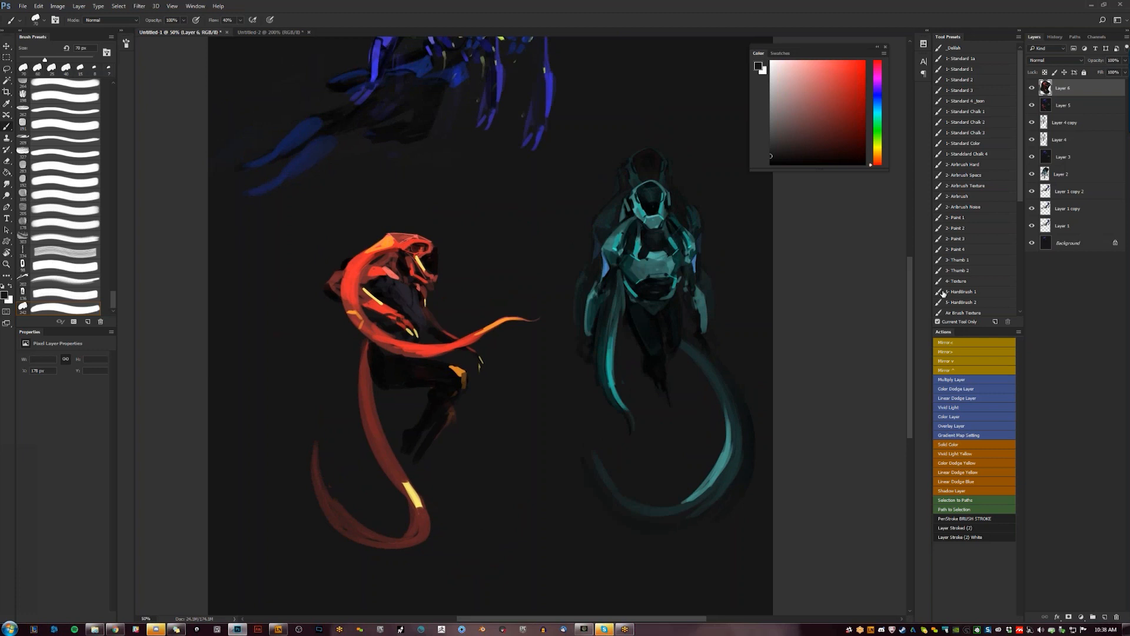
key("Delete")
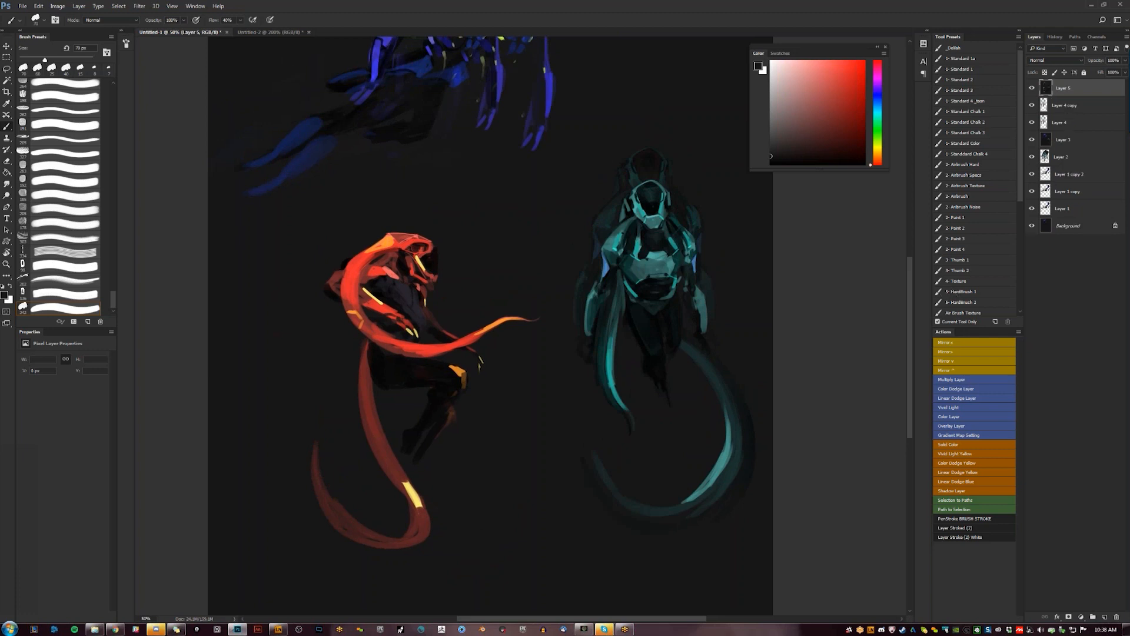
Paint over the creature's forward legs and repaint them as dark, bent legs swept backward across the tail
key("l")
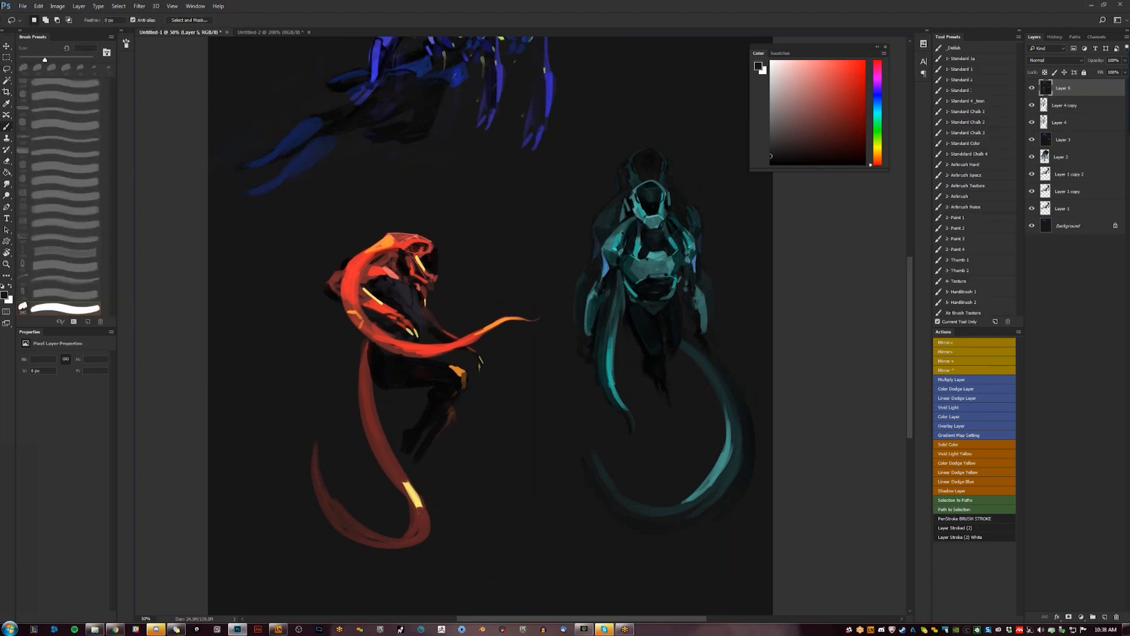
key("b")
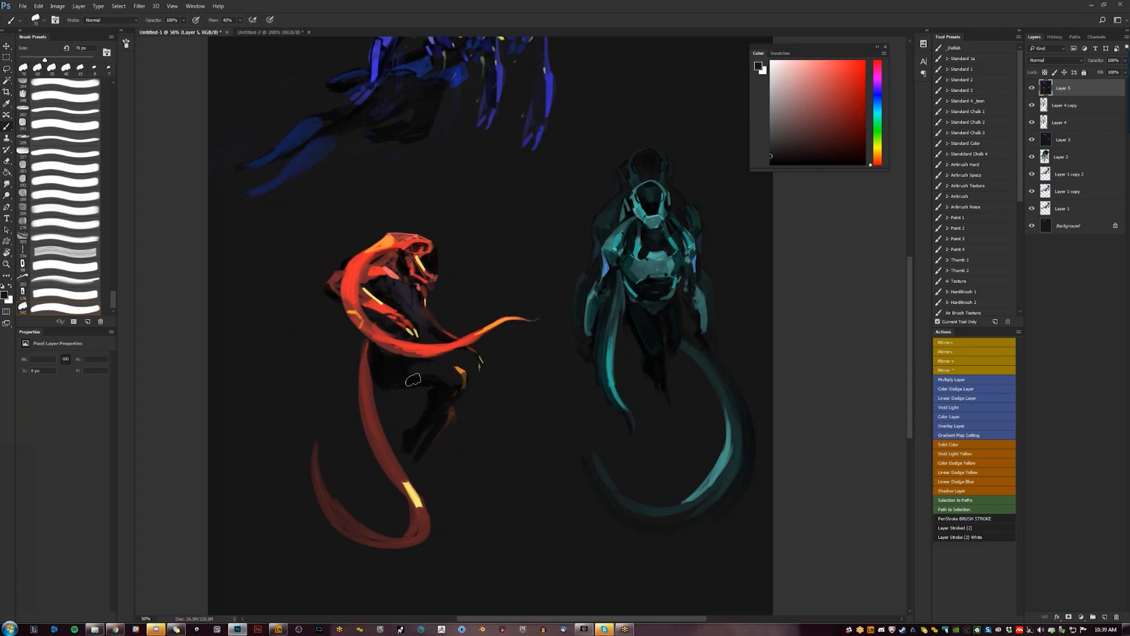
mouse_move(426, 389)
left_mouse_down()
mouse_move(408, 442)
mouse_move(421, 449)
mouse_move(460, 376)
mouse_move(441, 417)
left_mouse_up()
mouse_move(369, 353)
left_mouse_down()
mouse_move(372, 383)
mouse_move(360, 374)
mouse_move(337, 430)
mouse_move(400, 376)
mouse_move(353, 394)
mouse_move(329, 430)
mouse_move(385, 385)
mouse_move(365, 393)
mouse_move(404, 381)
mouse_move(344, 435)
left_mouse_up()
mouse_move(345, 396)
left_mouse_down()
mouse_move(325, 423)
mouse_move(327, 387)
mouse_move(321, 420)
mouse_move(322, 380)
mouse_move(306, 359)
mouse_move(327, 430)
mouse_move(322, 419)
left_mouse_up()
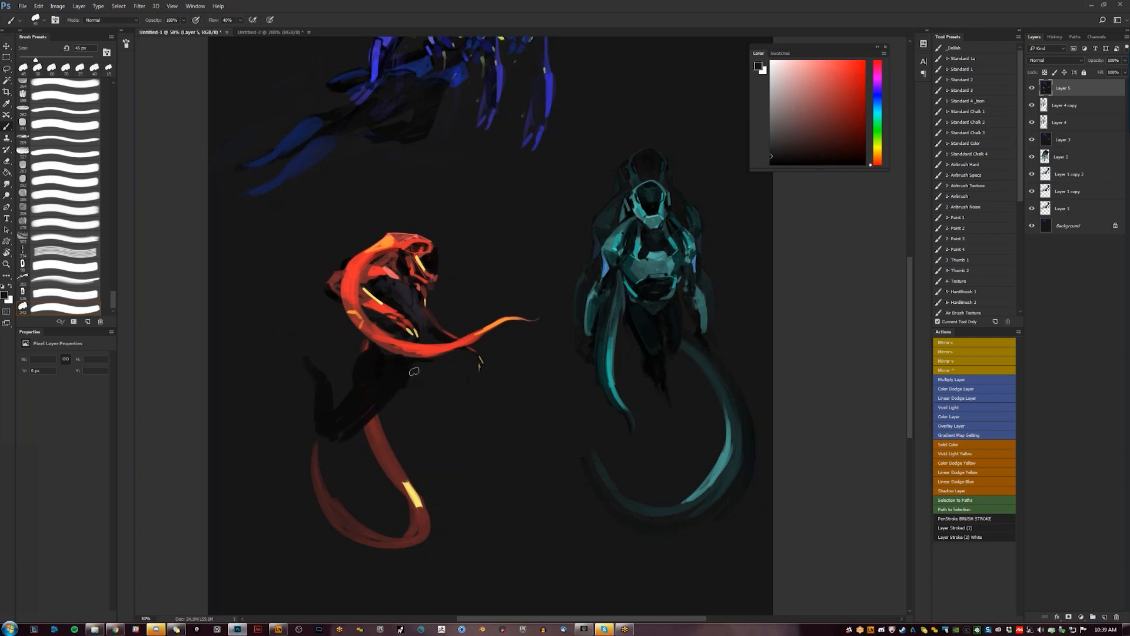
left_click(376, 413, "alt")
left_click_drag(386, 405, 346, 449)
mouse_move(342, 449)
left_mouse_down()
mouse_move(316, 418)
mouse_move(315, 436)
mouse_move(333, 432)
mouse_move(320, 410)
left_mouse_up()
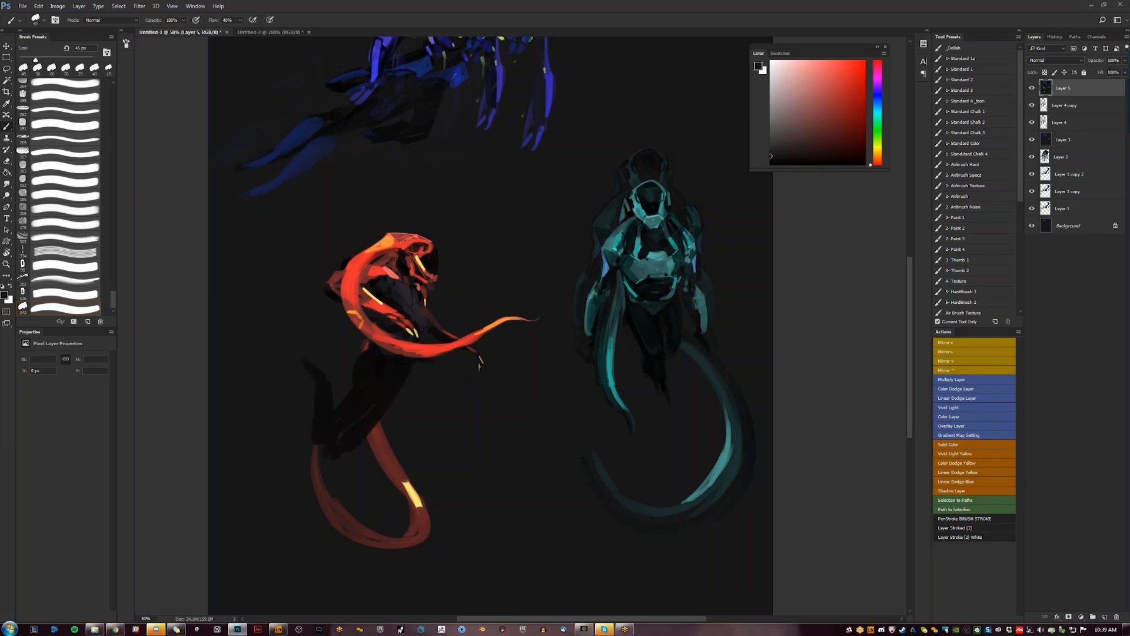
Add red highlights to the hip, lower leg and foot, checking and refining them with the canvas flipped horizontally
left_click(846, 73)
left_click_drag(366, 353, 370, 353)
key("ctrl+shift+h")
mouse_move(651, 390)
left_mouse_down()
mouse_move(599, 357)
mouse_move(616, 337)
mouse_move(592, 378)
mouse_move(573, 357)
mouse_move(589, 381)
left_mouse_up()
key("bracketleft")
left_click(591, 385, "alt")
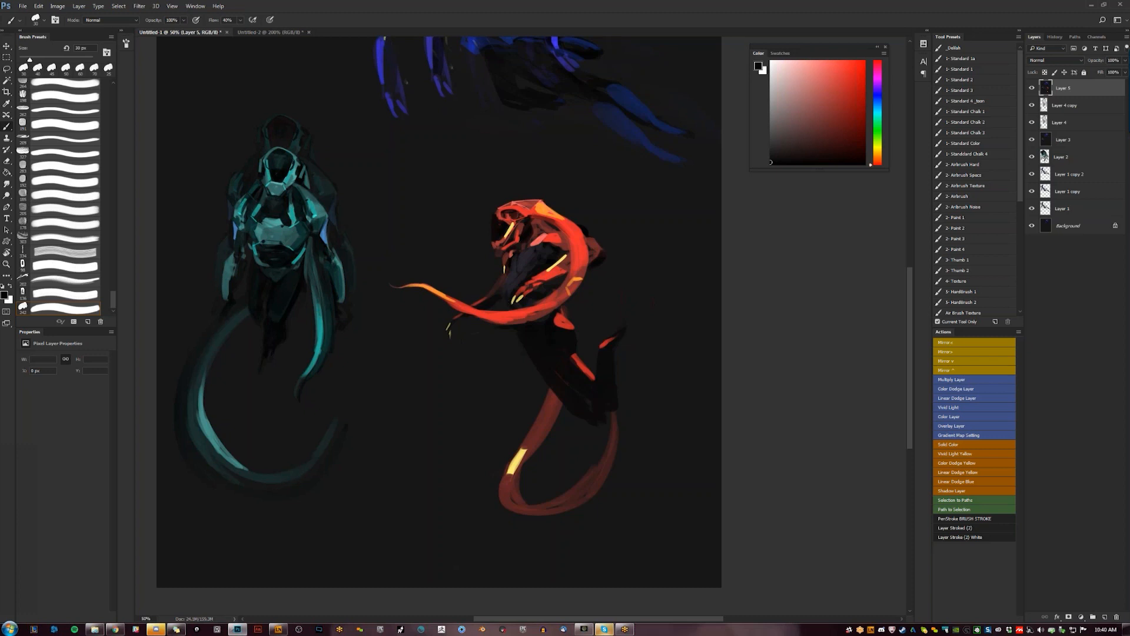
left_click(526, 265, "alt")
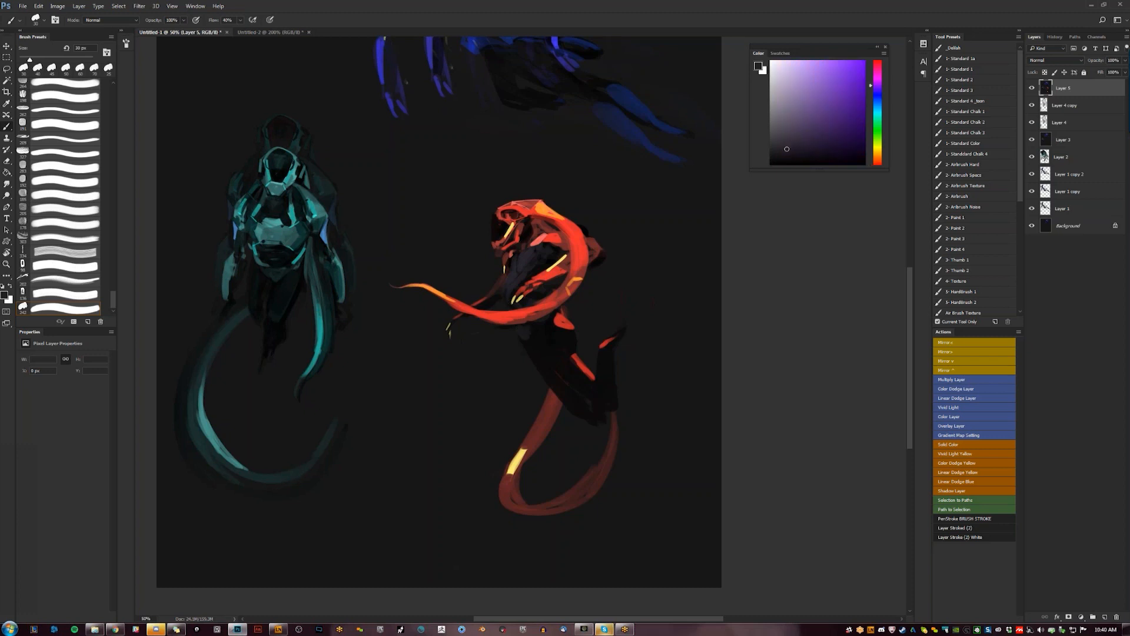
key("ctrl+shift+h")
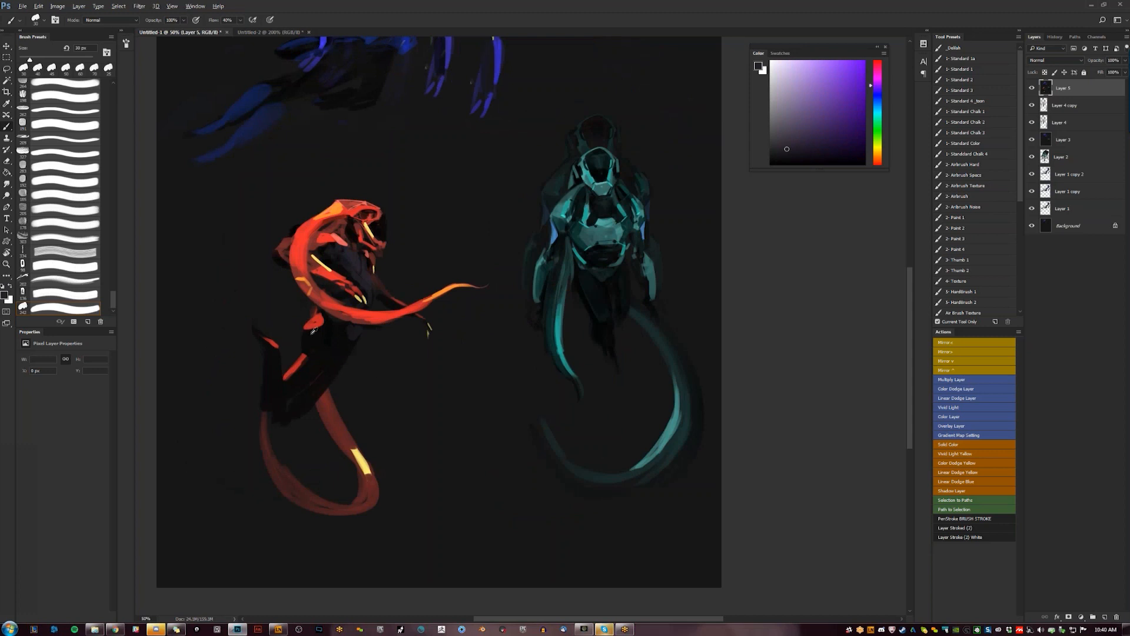
Extend the red markings up the creature's swept-back leg using red and dark tones sampled from the figure
left_click(300, 326, "alt")
left_click(306, 342, "alt")
left_click(311, 350, "alt")
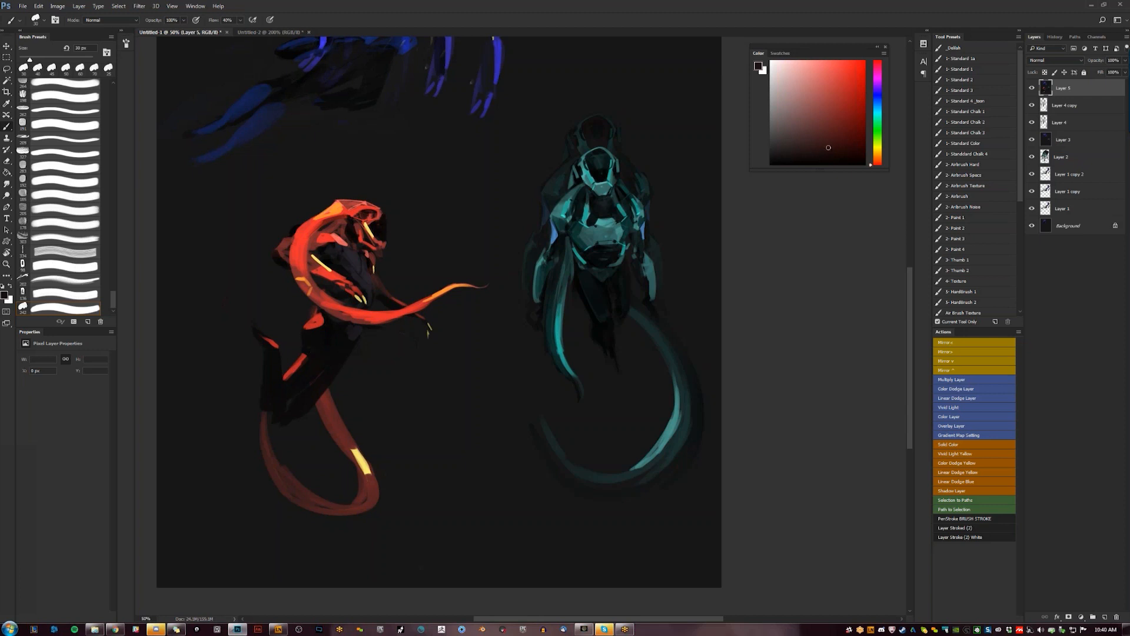
left_click(299, 365, "alt")
left_click(307, 372, "alt")
left_click(295, 369, "alt")
left_click(306, 349, "alt")
left_click_drag(281, 393, 298, 372)
Flip the canvas horizontally to refine the tentacle's lower curve and the jaw edge with near-black, and flip it back
key("ctrl+shift+h")
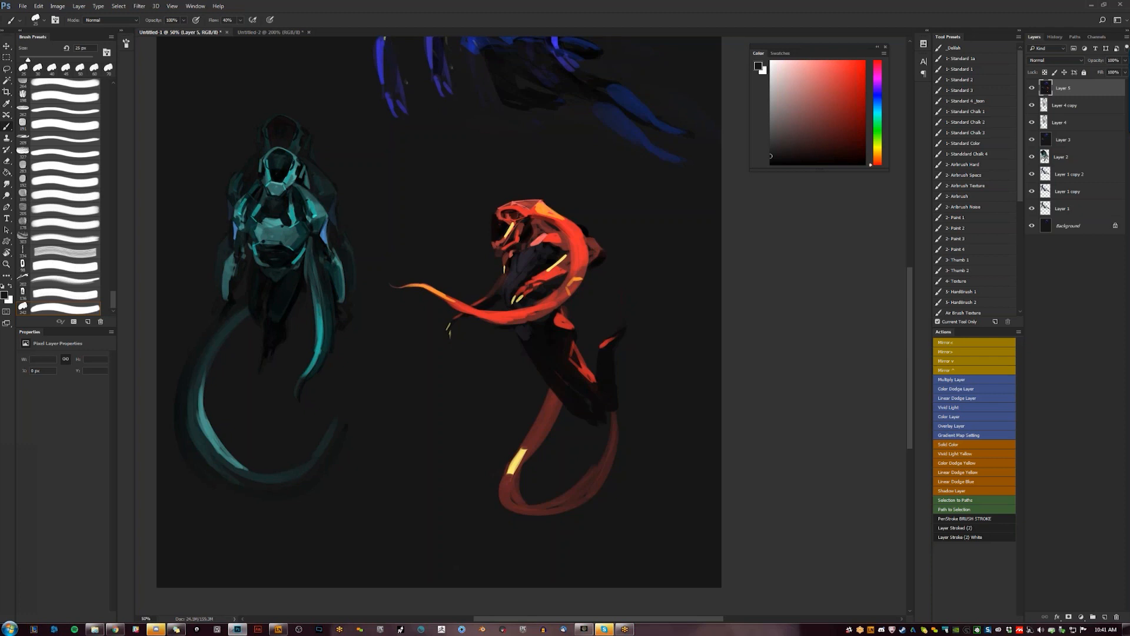
left_click(524, 324, "alt")
left_click_drag(532, 320, 580, 286)
key("]")
key("[")
key("[")
left_click_drag(493, 242, 499, 245)
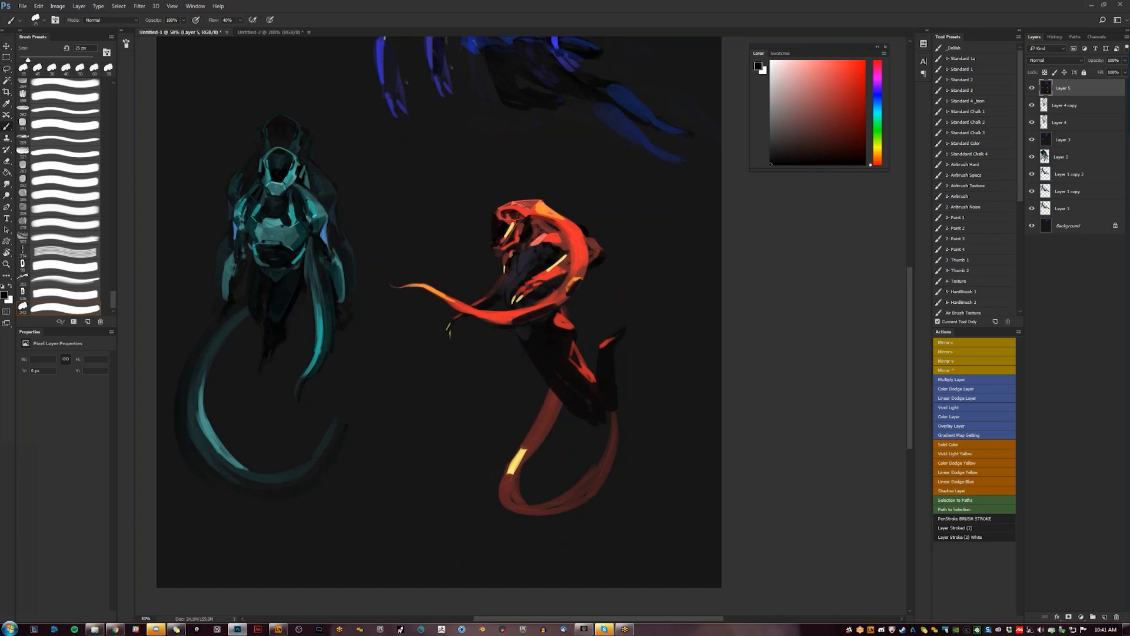
key("ctrl+shift+h")
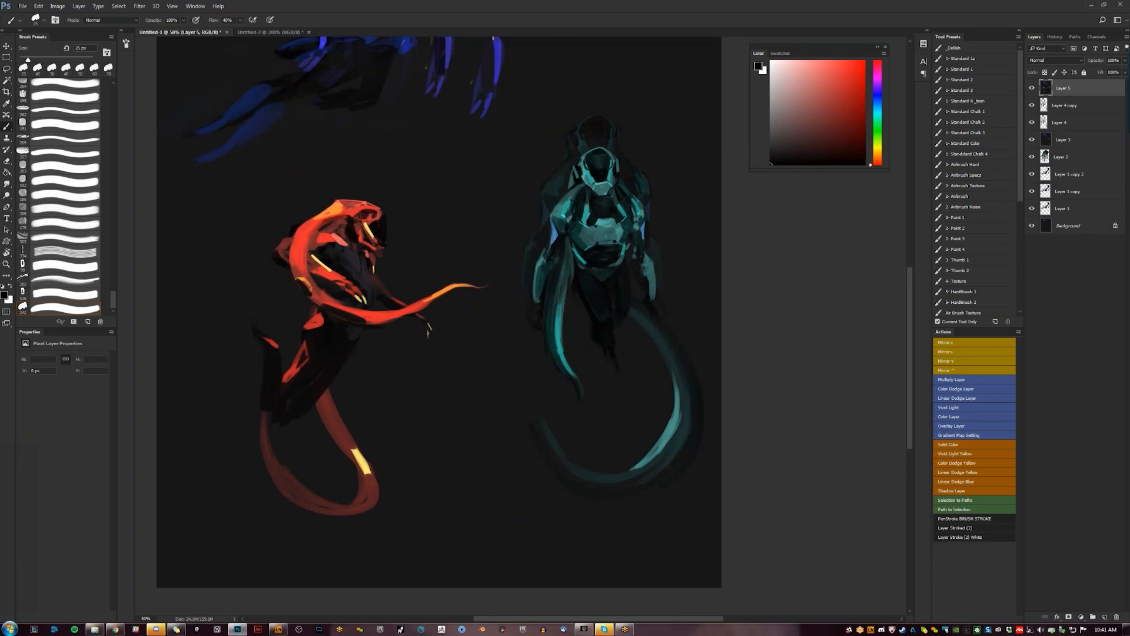
Paint a rounded black form behind the creature's lower back, reshaping it and the arm area in a mirrored view before restoring the orientation
left_click_drag(471, 327, 527, 408)
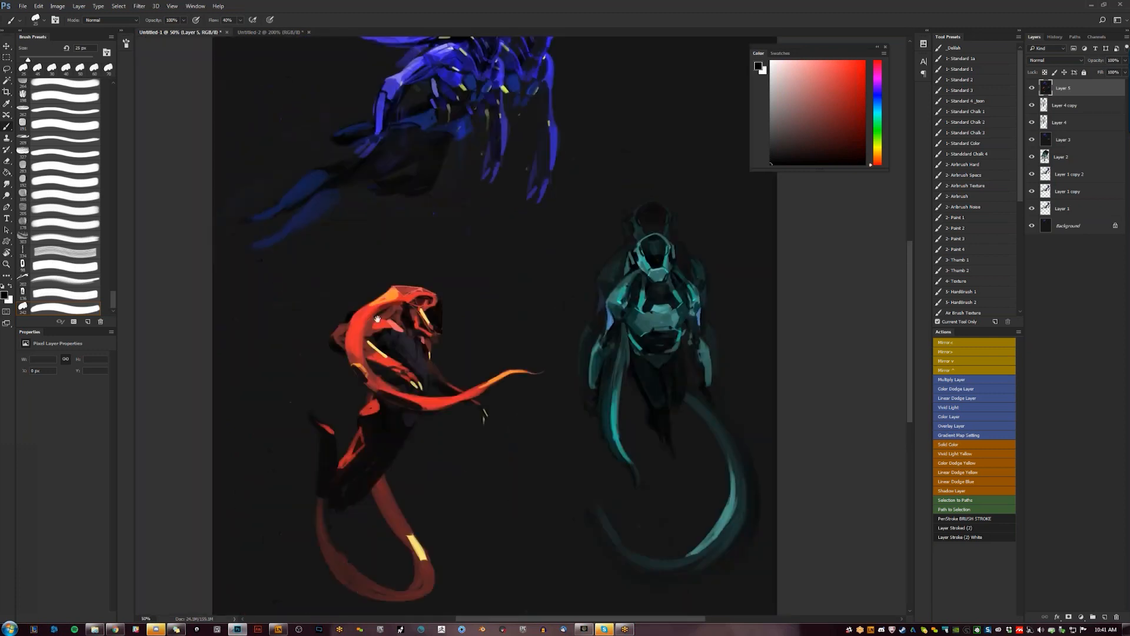
left_click_drag(378, 319, 408, 225)
mouse_move(385, 288)
left_mouse_down()
mouse_move(378, 294)
mouse_move(374, 269)
mouse_move(363, 275)
mouse_move(384, 298)
left_mouse_up()
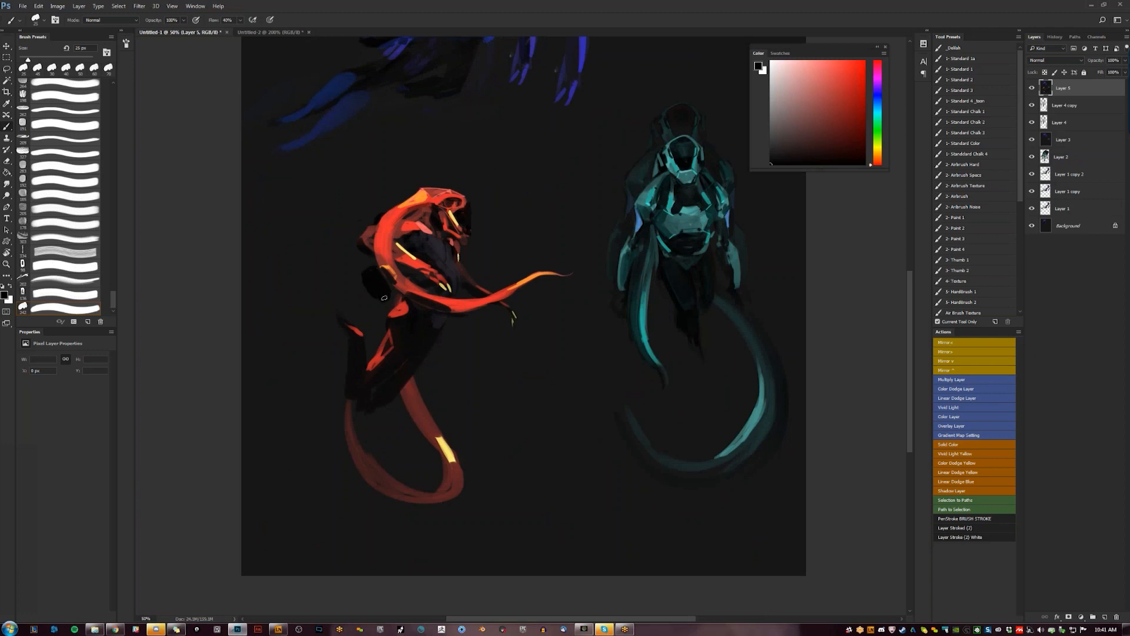
key("ctrl+shift+h")
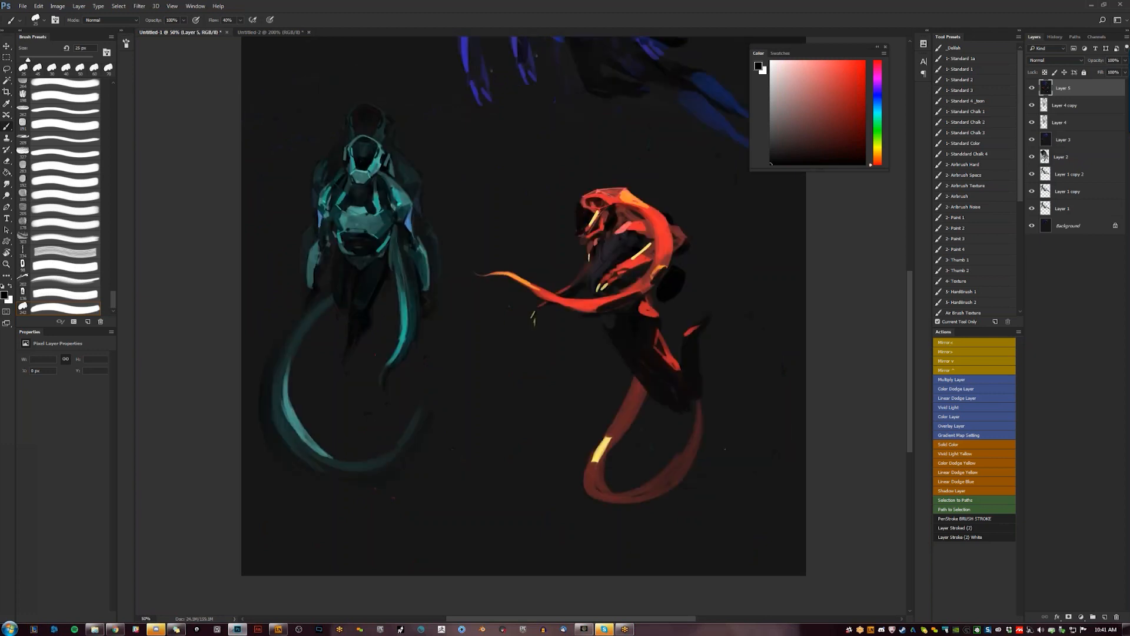
left_click(660, 298, "alt")
left_click_drag(657, 289, 673, 301)
left_click_drag(578, 289, 561, 267)
key("ctrl+shift+h")
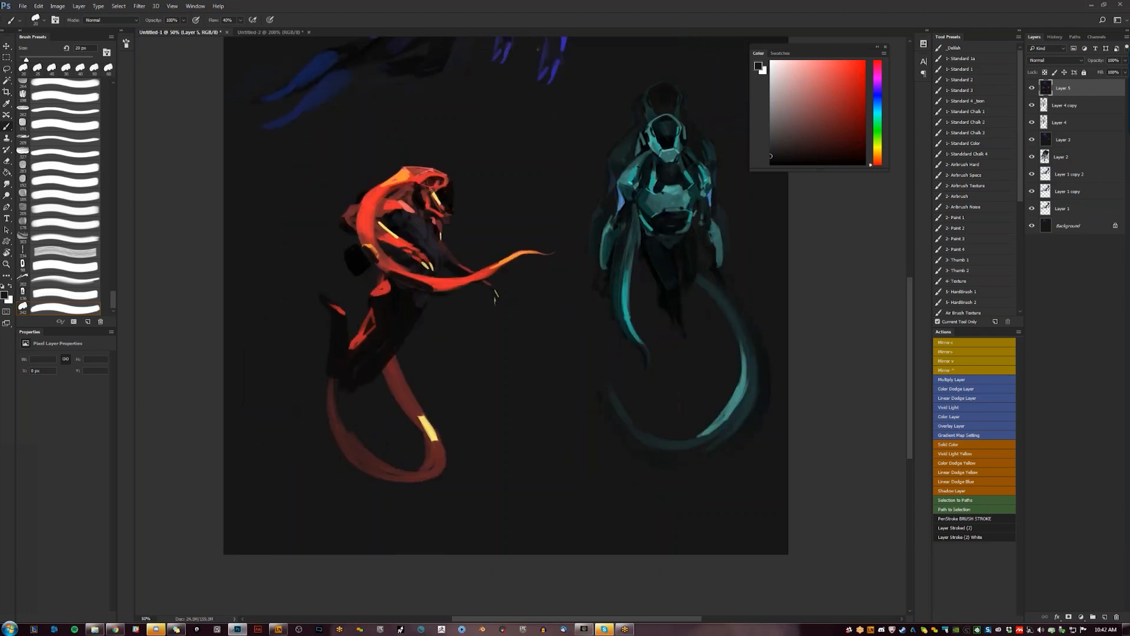
Touch up the dark front edge of the red creature's torso with a smaller near-black brush, checking it against the whole page
key("bracketleft")
left_click_drag(443, 251, 440, 236)
key("z")
left_click(500, 404, "alt")
left_click(501, 403, "alt")
left_click(500, 392)
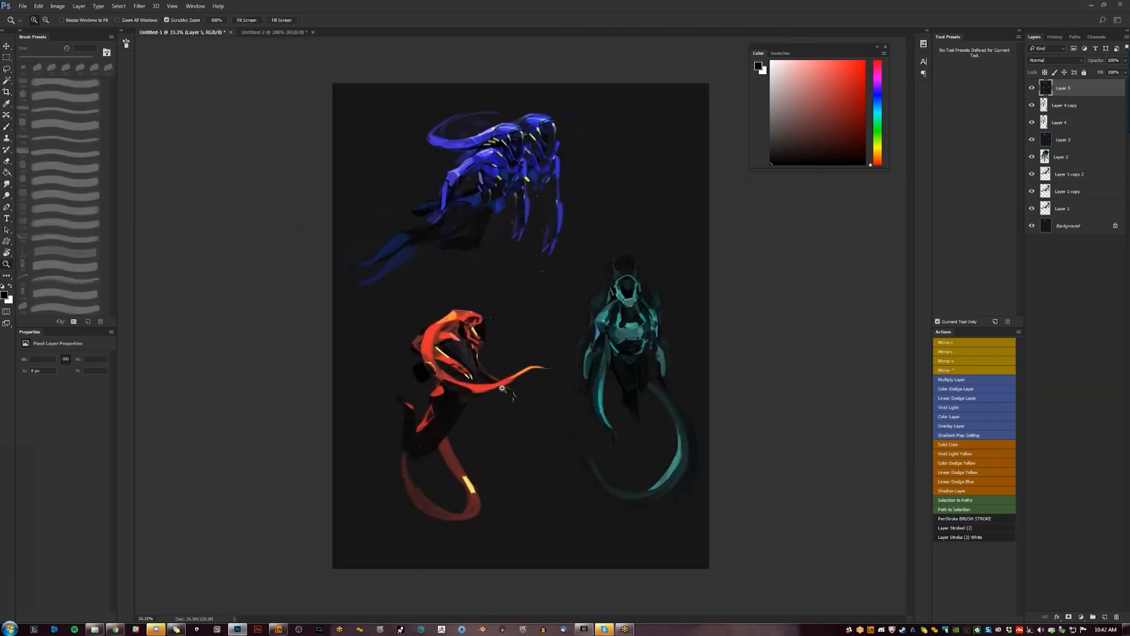
left_click(499, 391)
key("b")
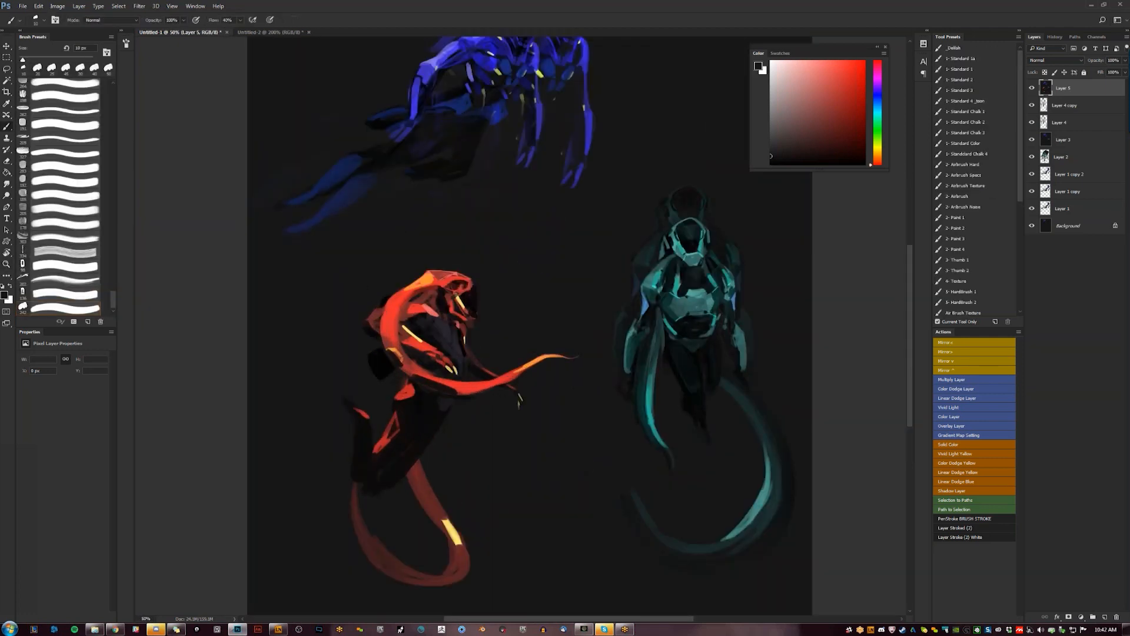
left_click_drag(568, 343, 576, 299)
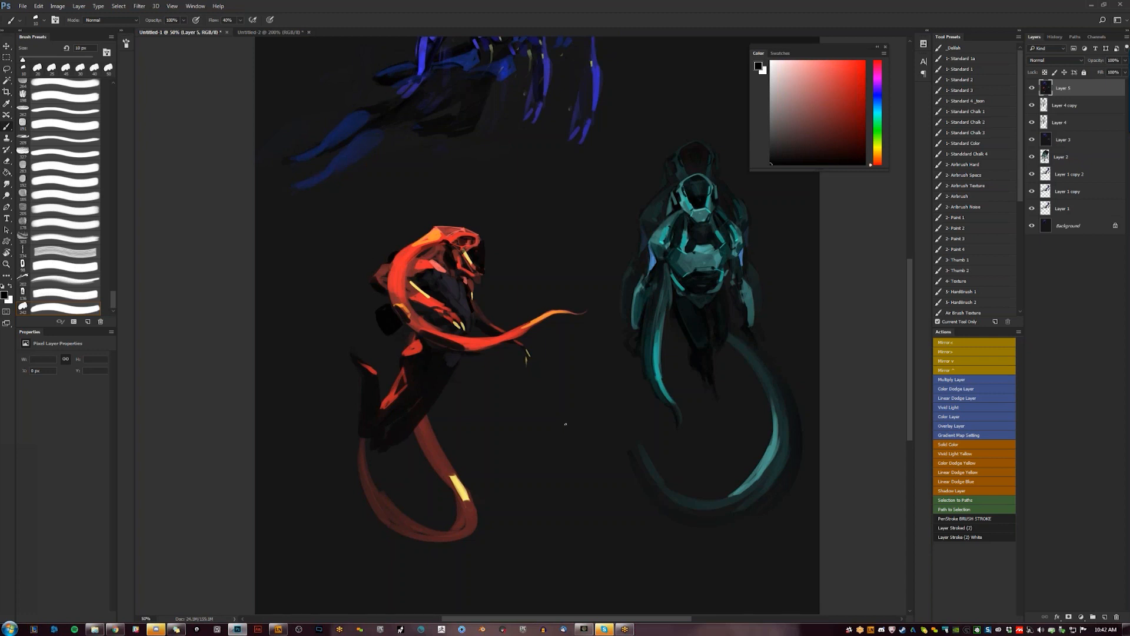
Refine the creature's waist behind the tentacle with near-black, checking the silhouette in a mirrored view before restoring the orientation
left_click_drag(404, 356, 421, 349)
key("ctrl+shift+h")
left_click_drag(597, 356, 513, 285)
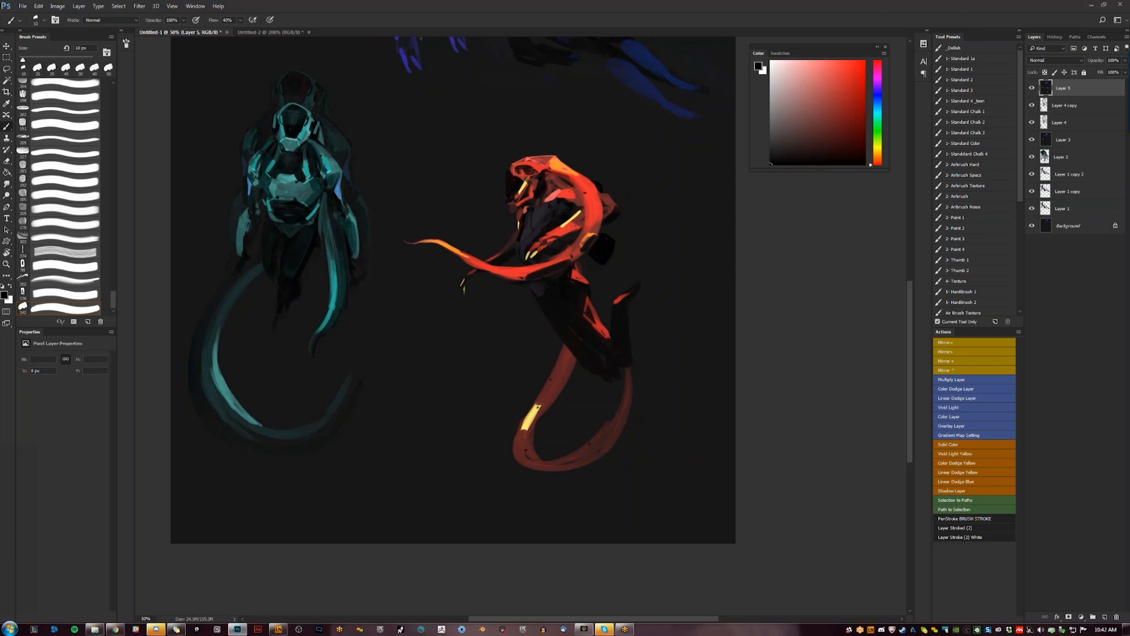
left_click_drag(525, 332, 624, 424)
key("ctrl+shift+h")
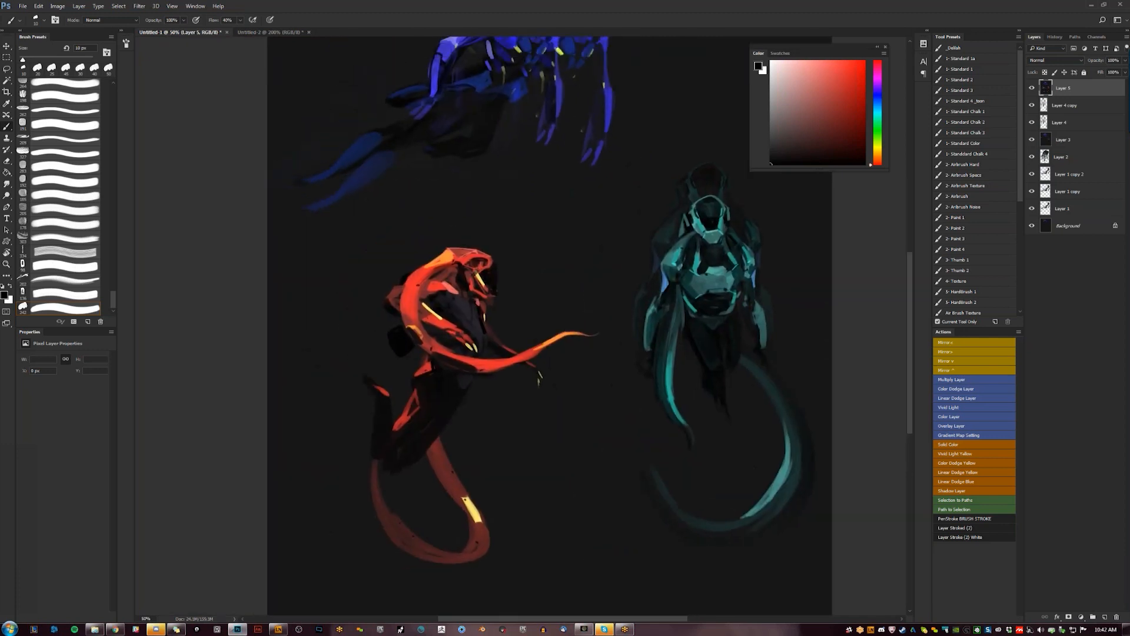
Paint a red accent on the black form behind the creature's lower back, using a larger brush and red sampled from the figure
left_click(398, 365, "alt")
key("bracketright")
key("bracketright")
key("bracketright")
left_click(440, 358, "alt")
left_click_drag(392, 333, 401, 325)
key("z")
left_click(567, 412, "alt")
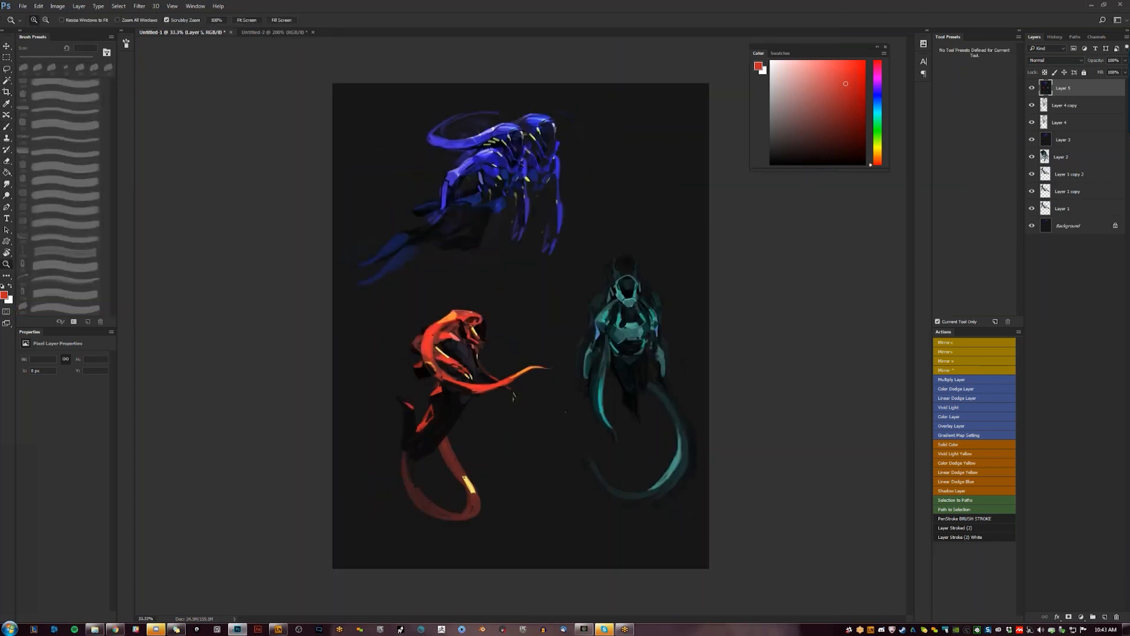
Flip the canvas horizontally, lasso around the whole red creature and copy the selection to a new layer
key("ctrl+shift+h")
key("l")
mouse_move(660, 365)
left_mouse_down()
mouse_move(617, 300)
mouse_move(546, 278)
mouse_move(470, 377)
mouse_move(486, 476)
mouse_move(511, 522)
mouse_move(673, 414)
left_mouse_up()
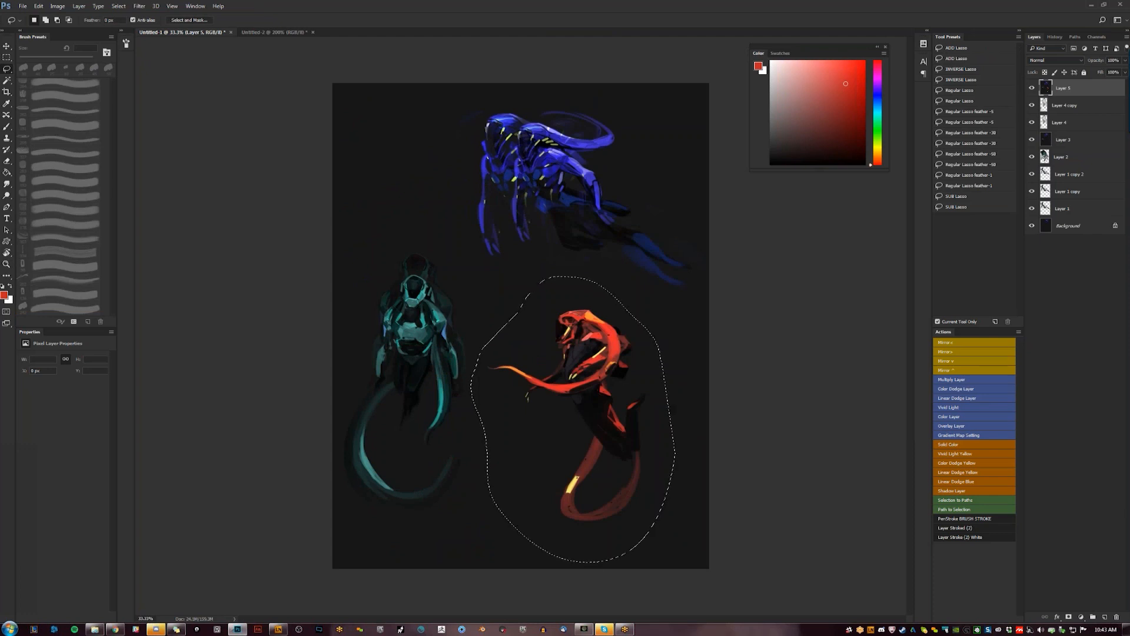
key("z")
left_click(674, 444)
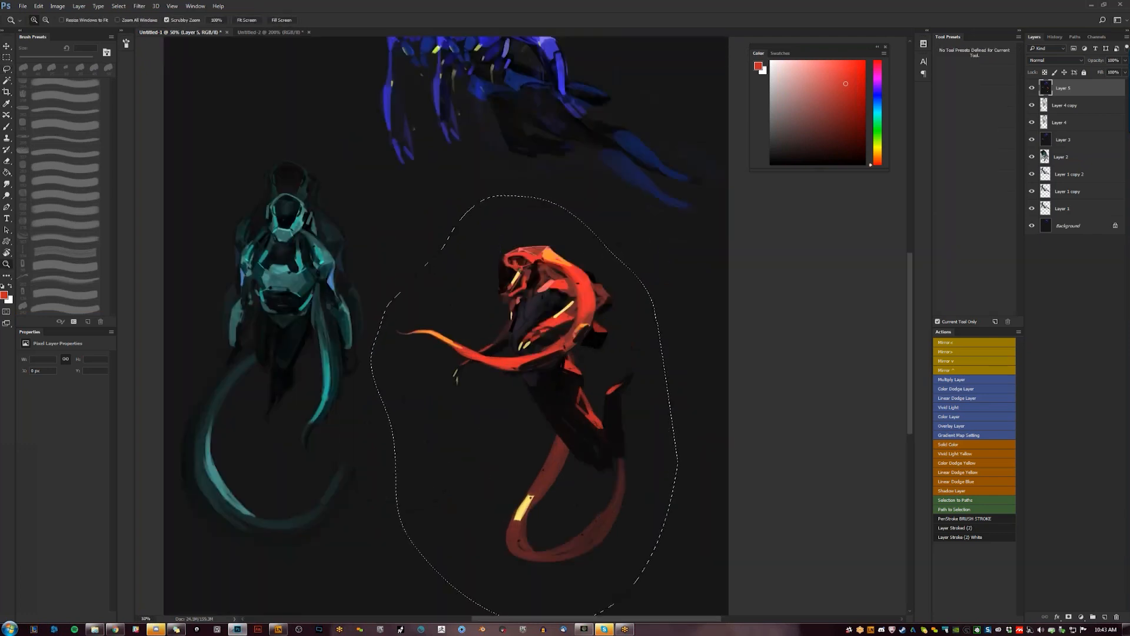
key("ctrl+j")
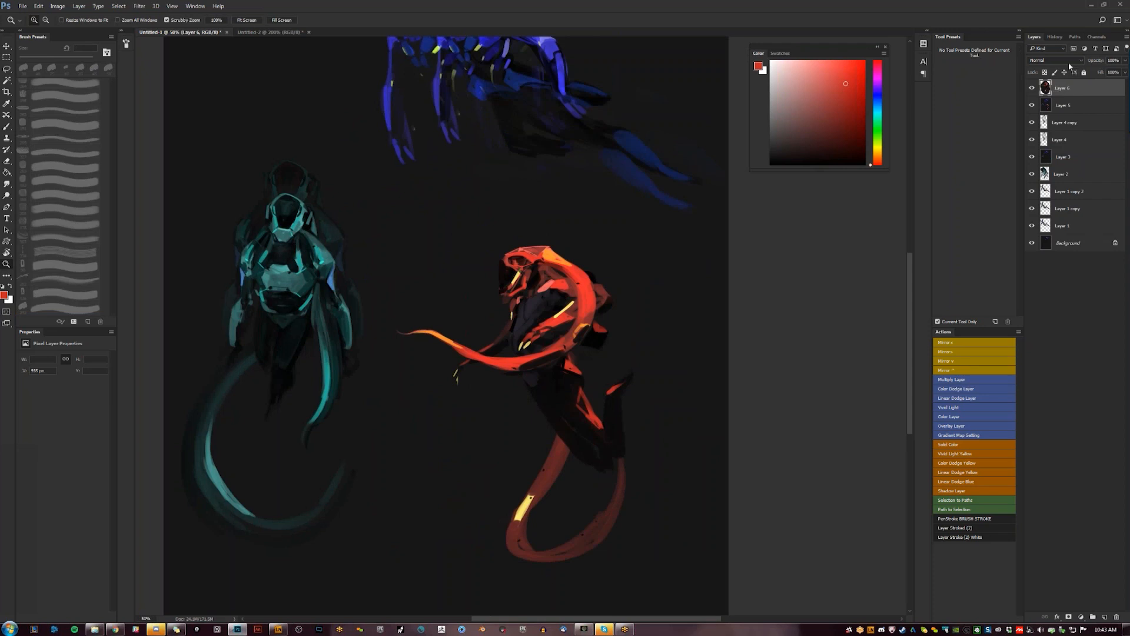
Try out blend modes on the copied creature layer and settle on Screen
left_click(1067, 60)
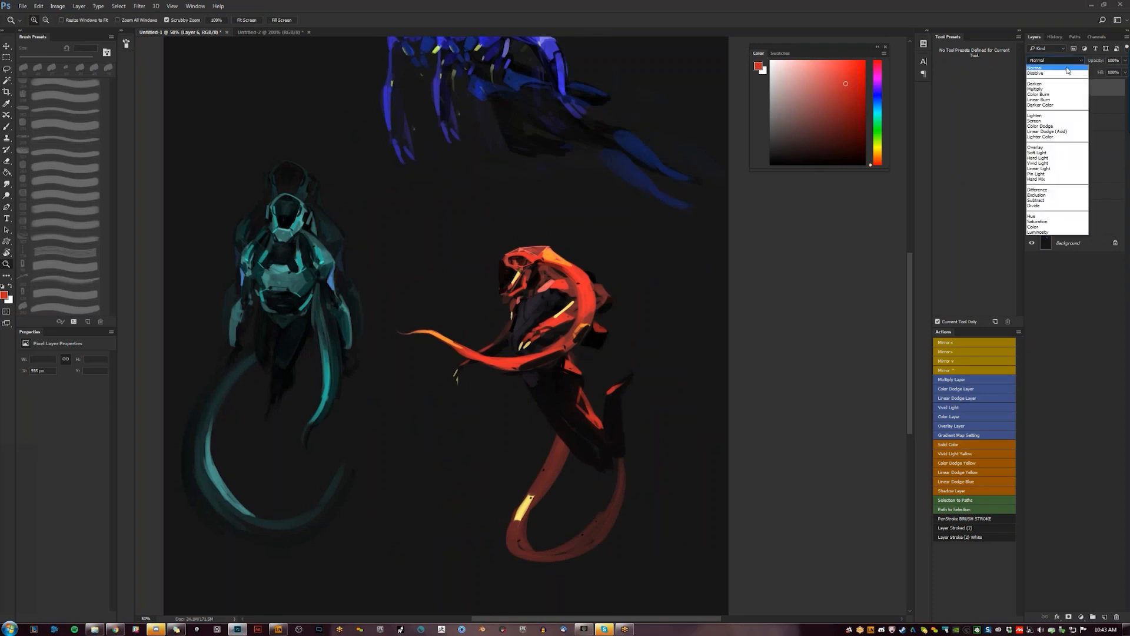
left_click(1067, 69)
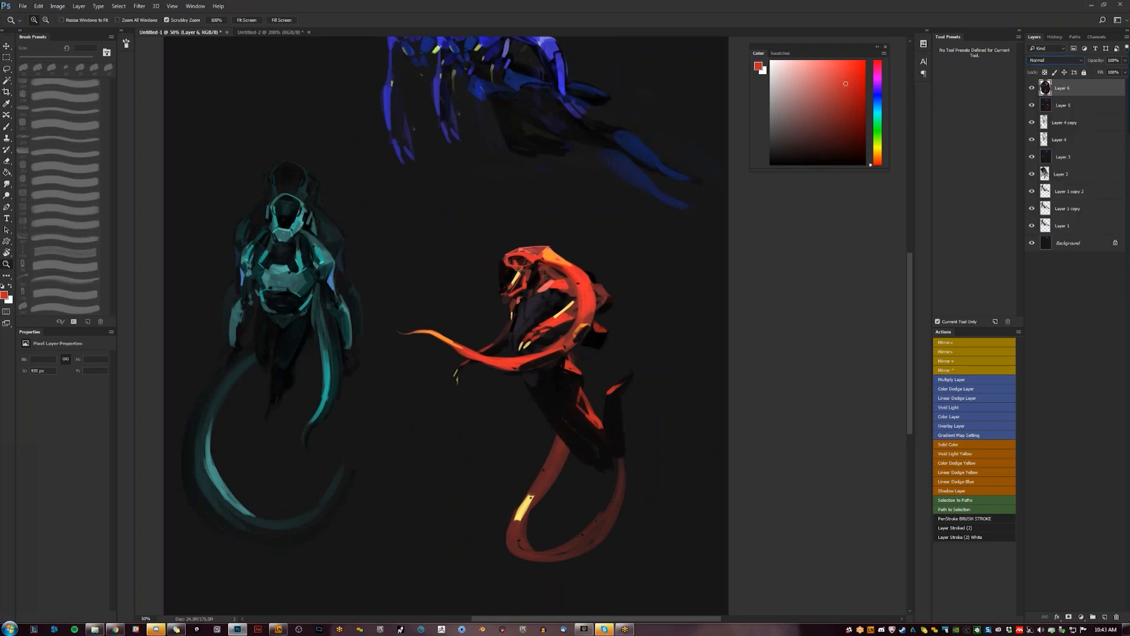
key("Down")
key("Down")
key("Down")
key("Down")
key("Down")
key("Down")
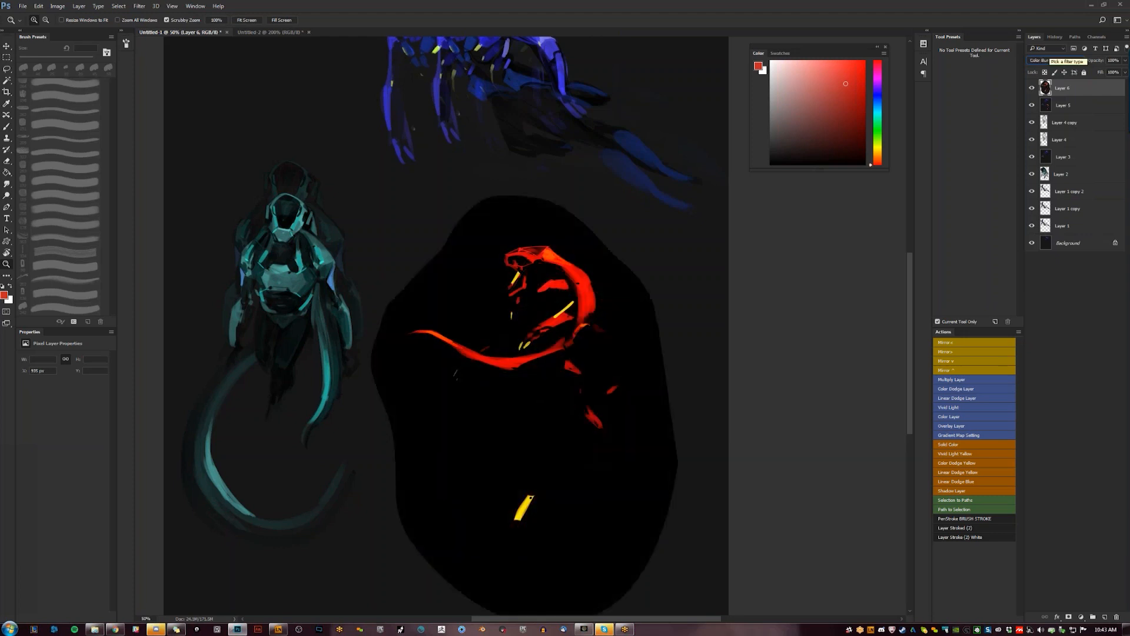
key("Down")
key("Down")
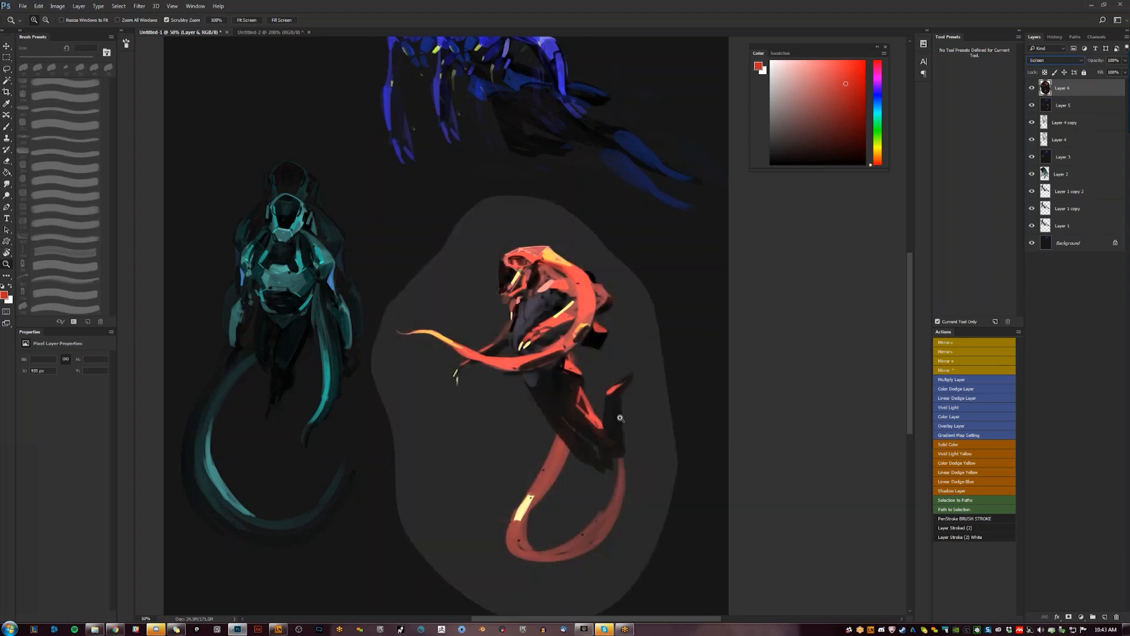
Select the background area of the copied creature layer with the Magic Wand, delete it and deselect
left_click_drag(640, 408, 615, 394)
key("w")
left_click(485, 503)
key("Delete")
key("ctrl+d")
Offset the copied creature behind the original's back and lower the layer's fill to make a faint echo
key("v")
left_click_drag(609, 295, 633, 303)
left_click_drag(1089, 76, 1060, 73)
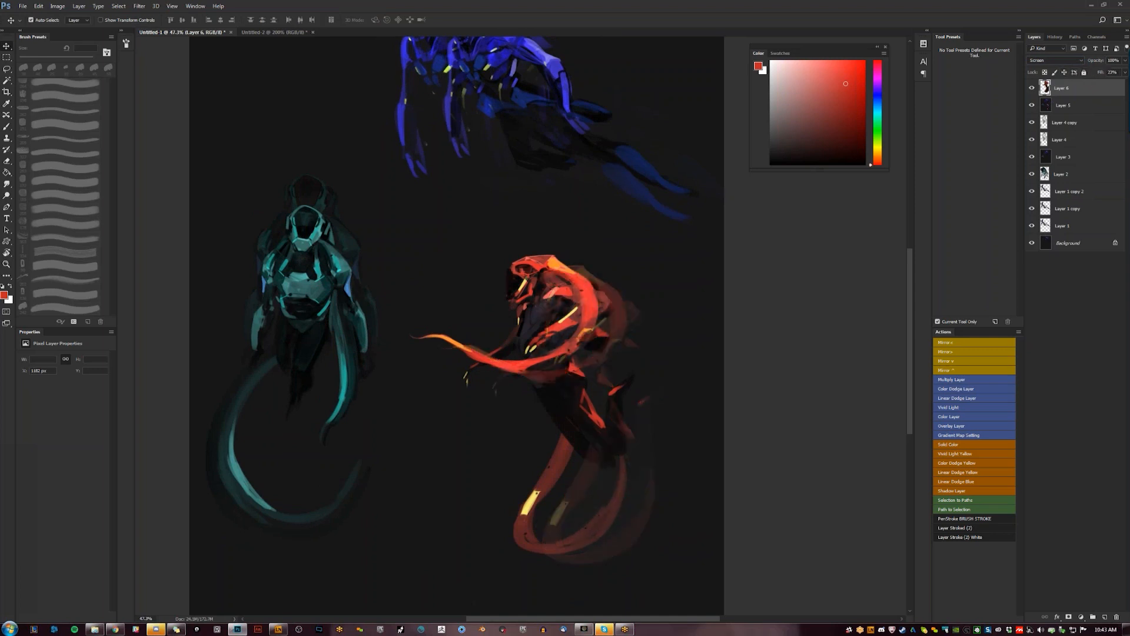
Duplicate the faint echo layer, place the duplicate farther behind the creature, and reposition and adjust it with Free Transform
key("ctrl+j")
left_click_drag(629, 407, 669, 421)
key("ctrl+t")
left_click_drag(698, 270, 708, 310)
left_click_drag(660, 376, 674, 355)
left_click_drag(727, 308, 714, 296)
key("Return")
Erase parts of both faint echo layers where they overlap the main red creature, using a soft 200 px eraser
key("e")
left_click(1090, 107)
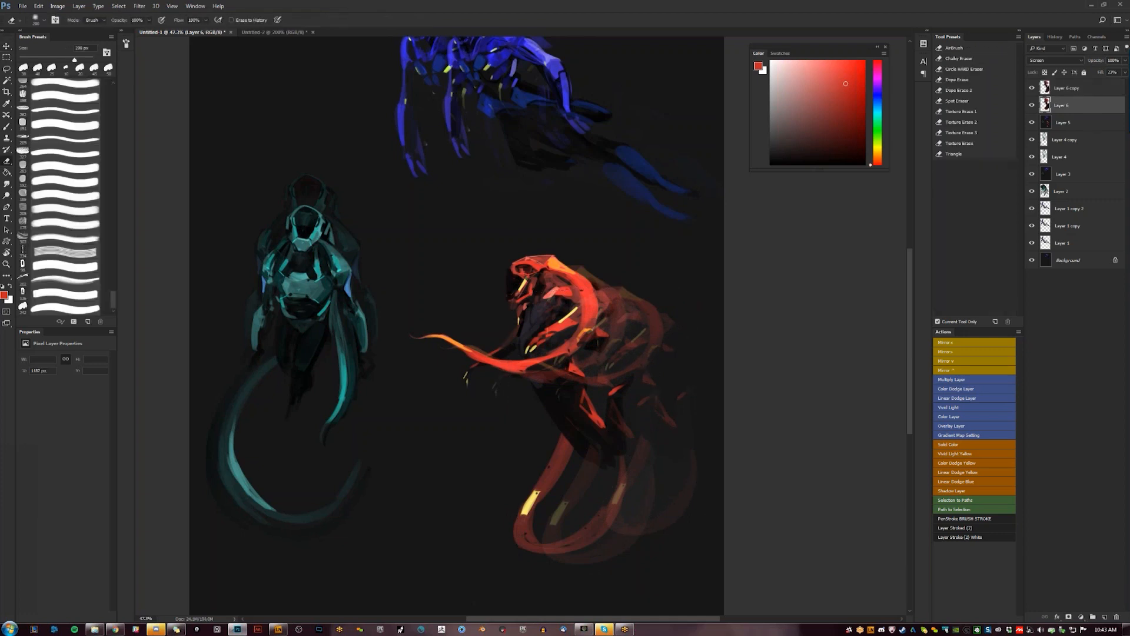
mouse_move(597, 330)
left_mouse_down()
mouse_move(592, 353)
mouse_move(606, 357)
mouse_move(590, 307)
mouse_move(586, 284)
left_mouse_up()
left_click(1096, 89)
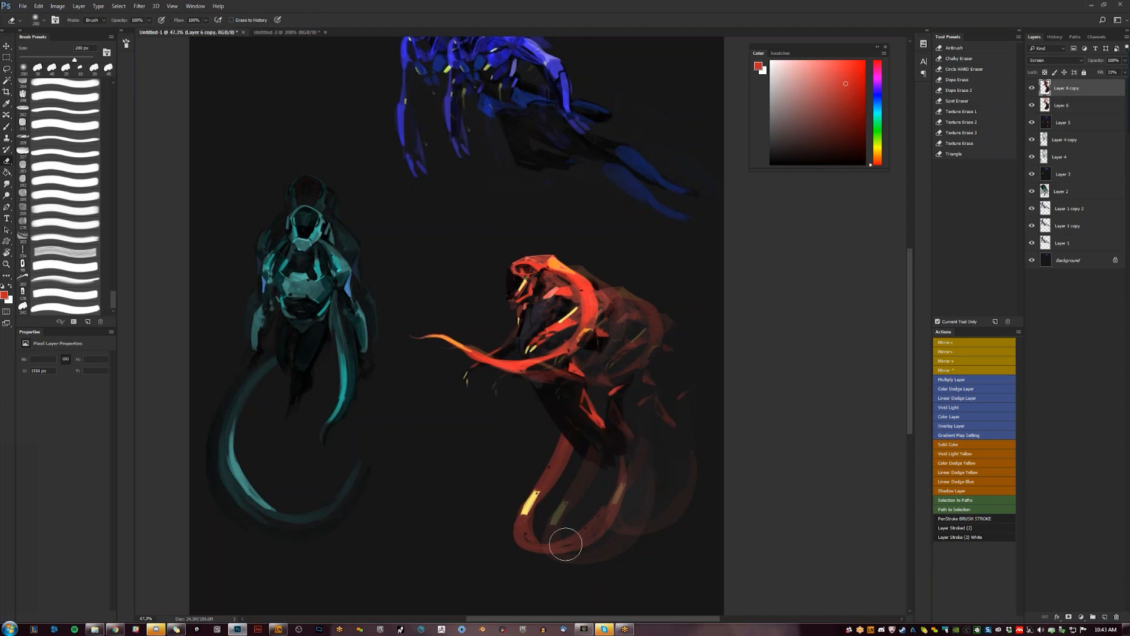
left_click(1093, 108)
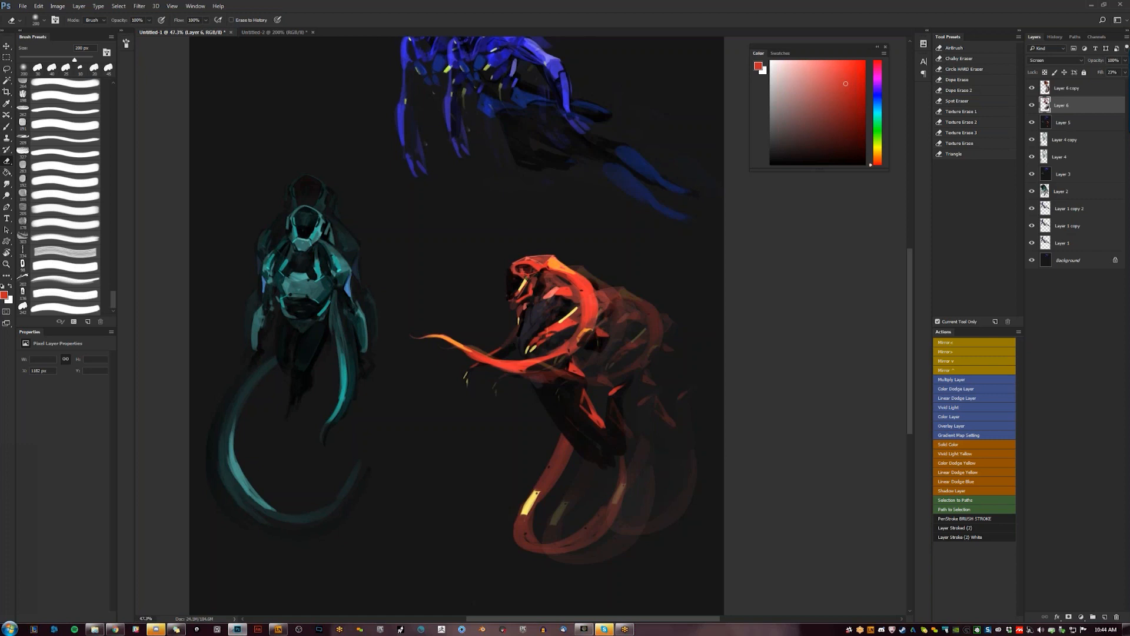
Fade more of the outer echo's body and trailing tail on the topmost layer with the eraser, checking the whole page
left_click(1087, 90)
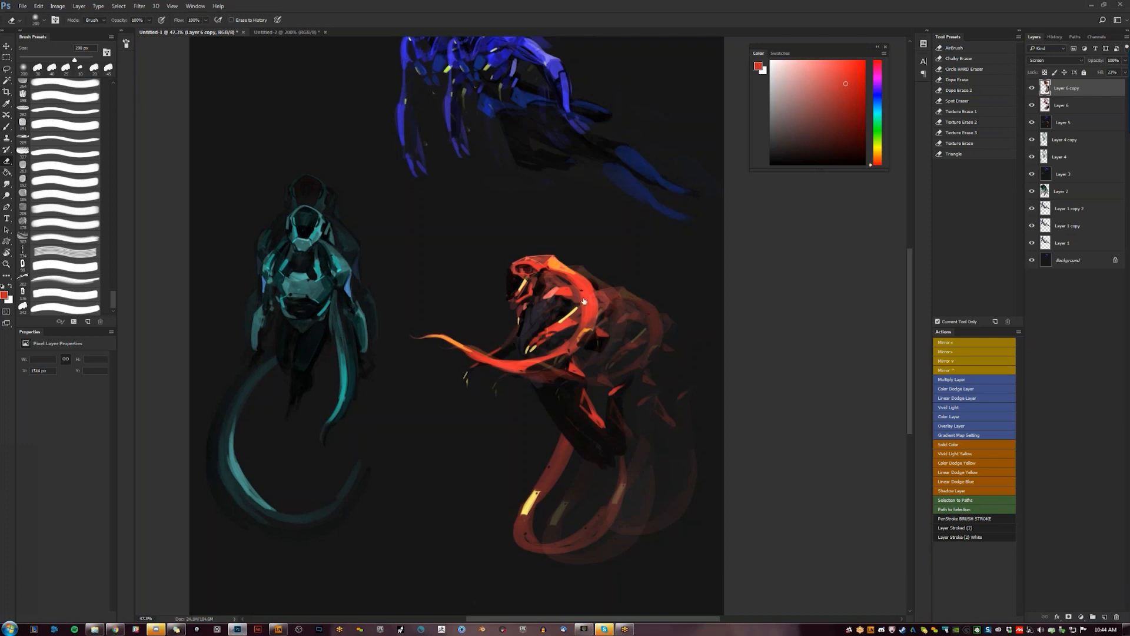
left_click_drag(579, 311, 610, 290)
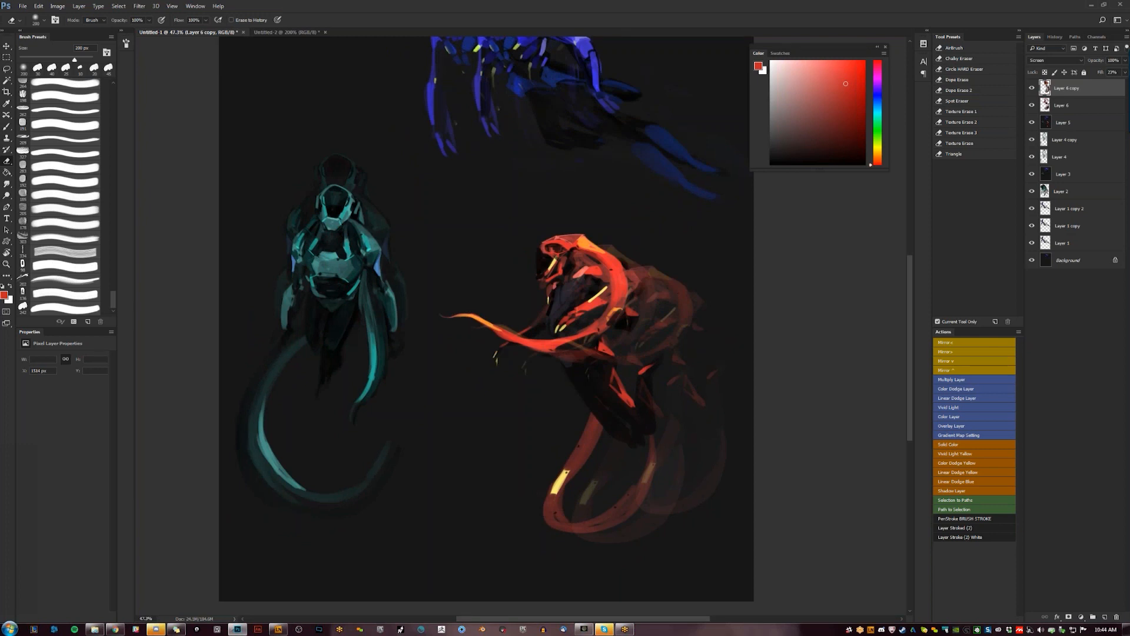
left_click_drag(598, 377, 595, 424)
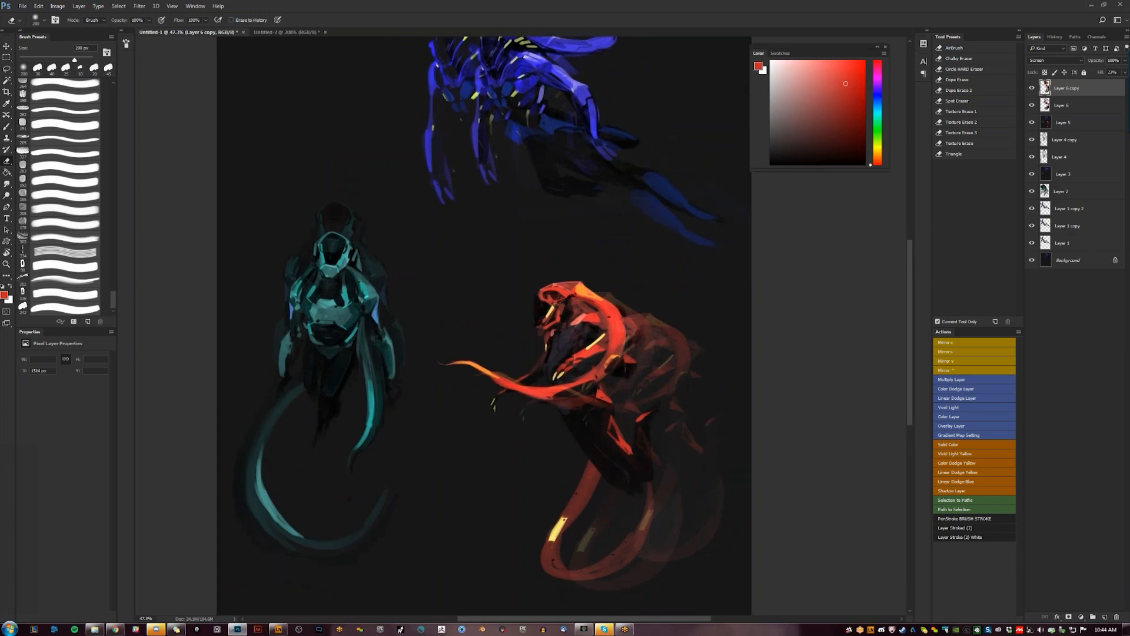
mouse_move(629, 360)
left_mouse_down()
mouse_move(640, 324)
mouse_move(627, 373)
left_mouse_up()
key("z")
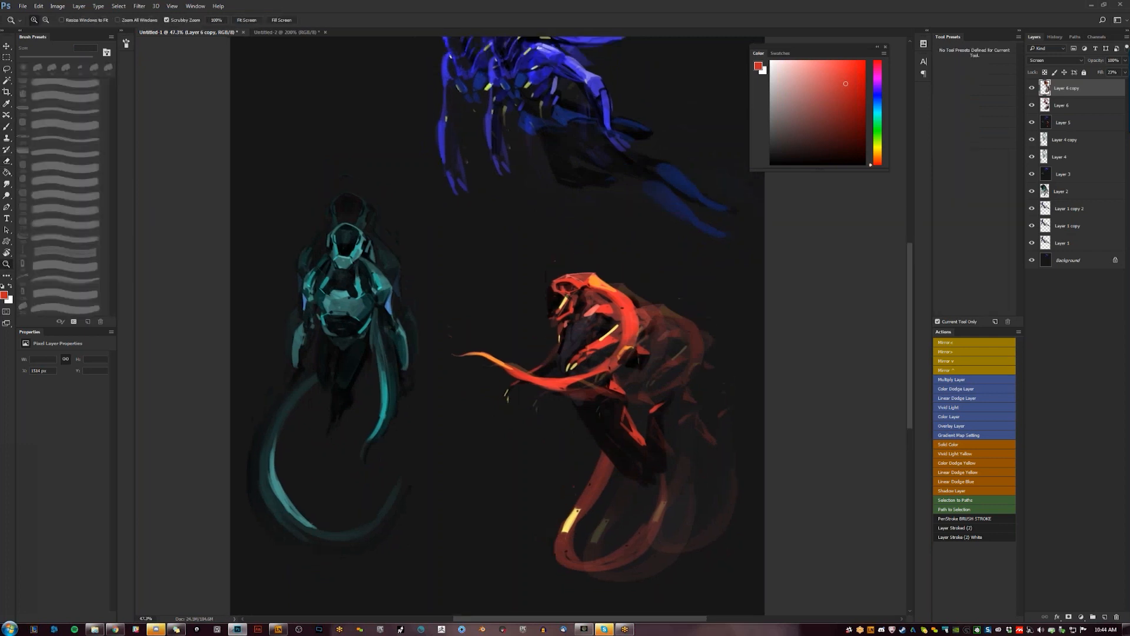
left_click(637, 433, "alt")
left_click(636, 434)
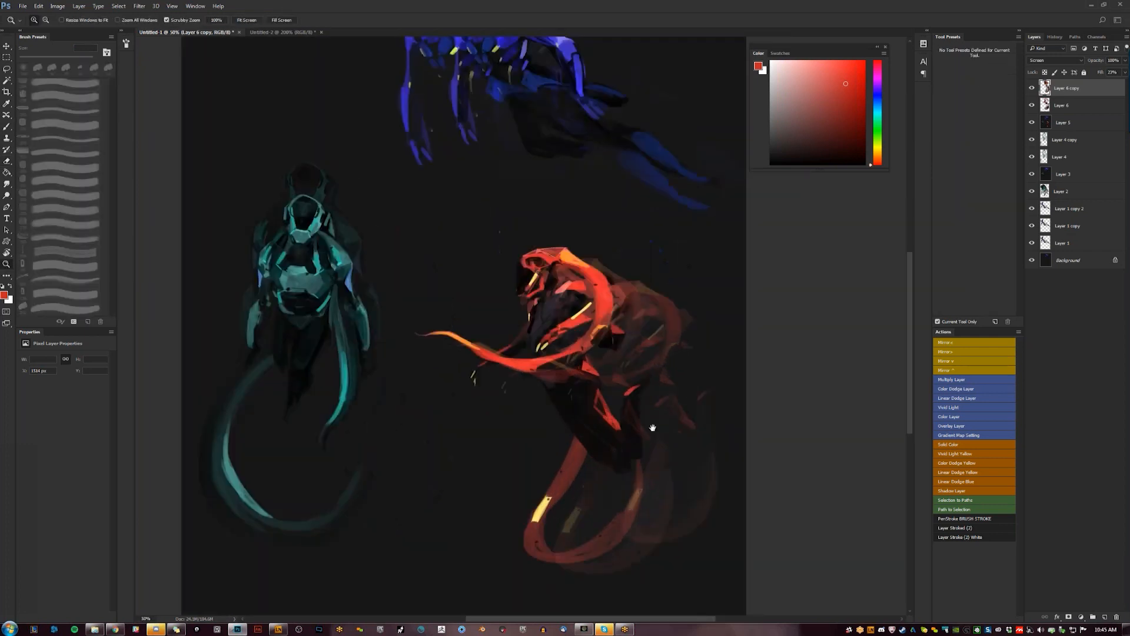
left_click_drag(652, 427, 670, 495)
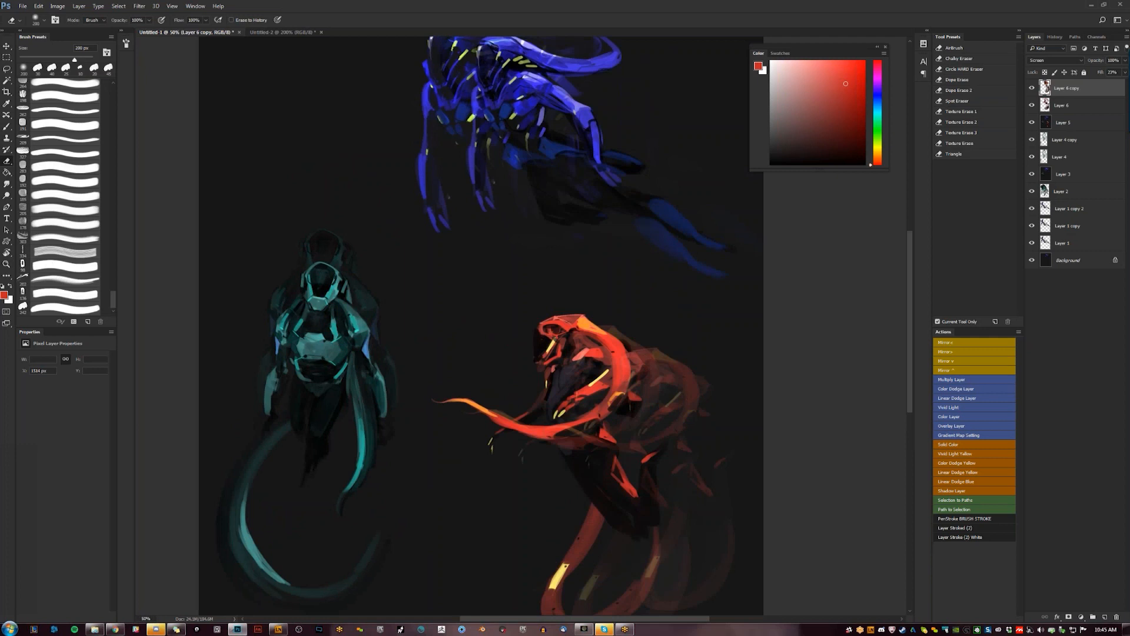
key("z")
left_click(612, 428, "alt")
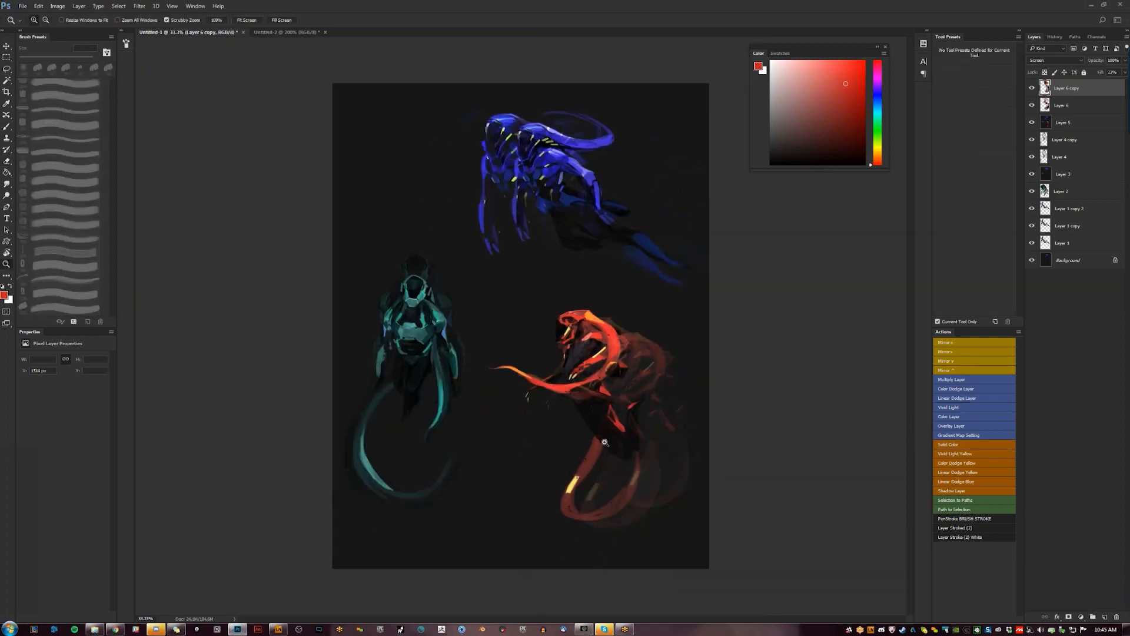
Start saving the document and browse to the Sketches folder inside CORBALL_FINAL
key("ctrl+s")
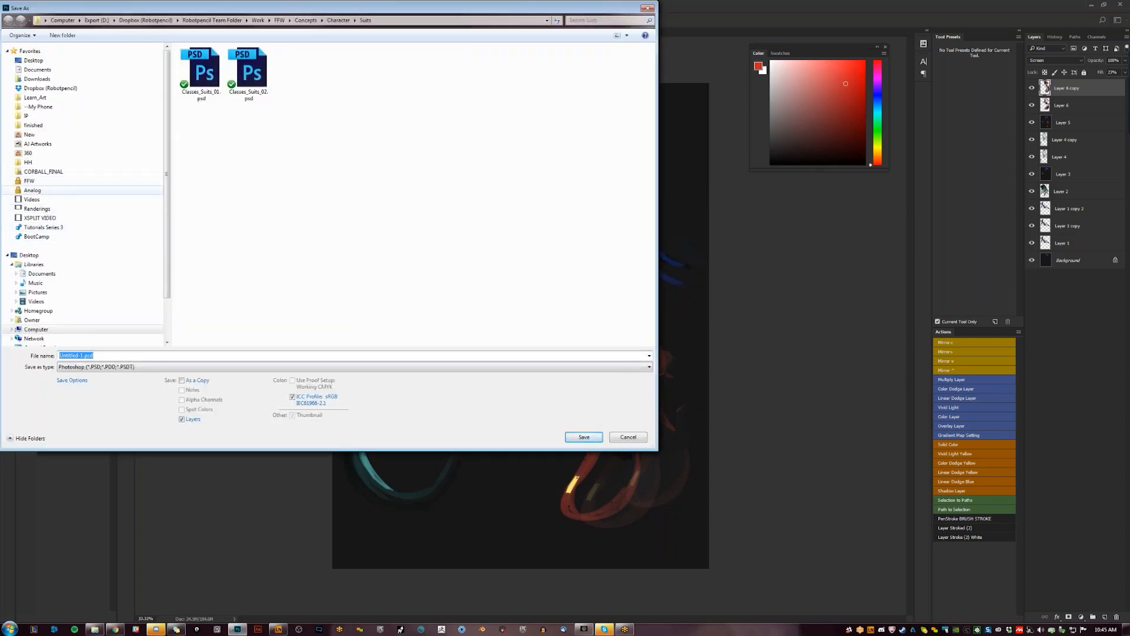
left_click(35, 190)
left_click(30, 181)
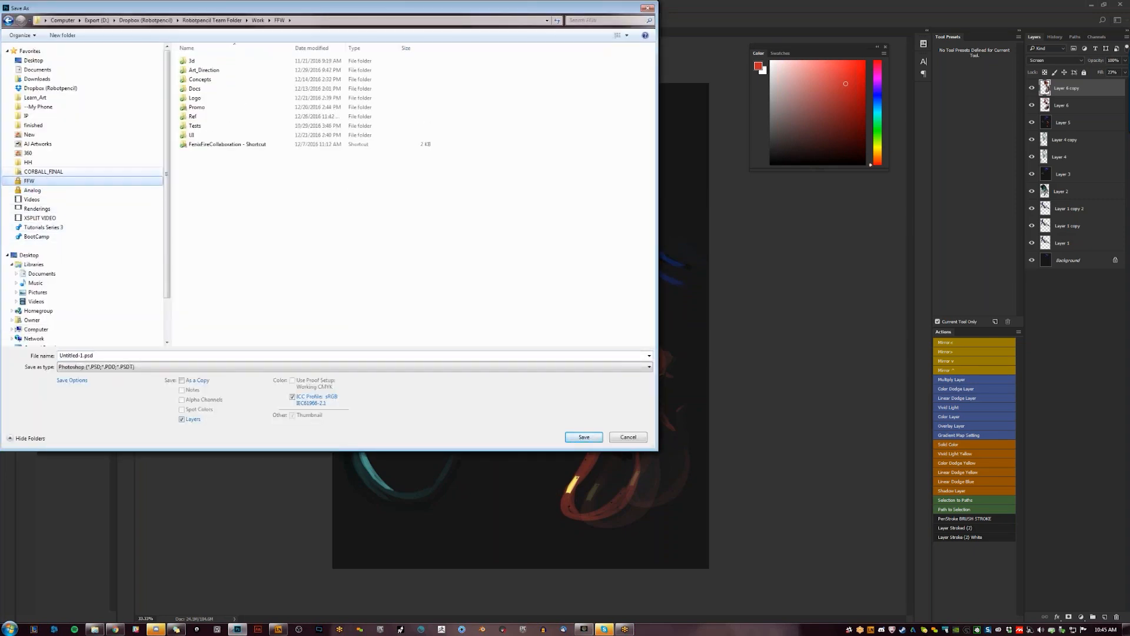
left_click(43, 172)
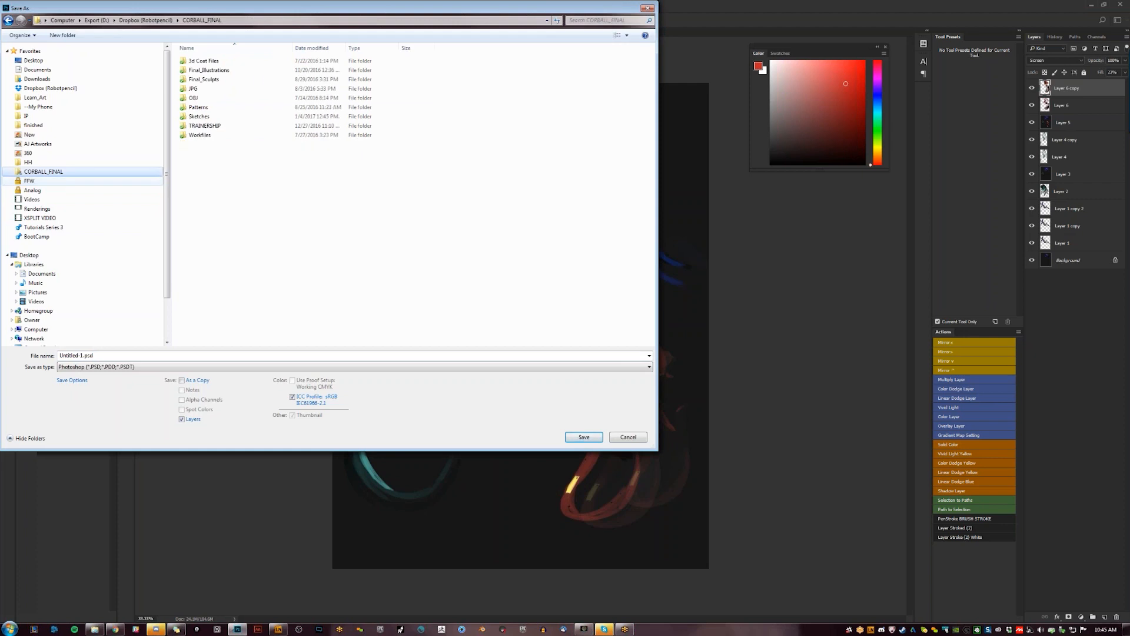
left_click(213, 72)
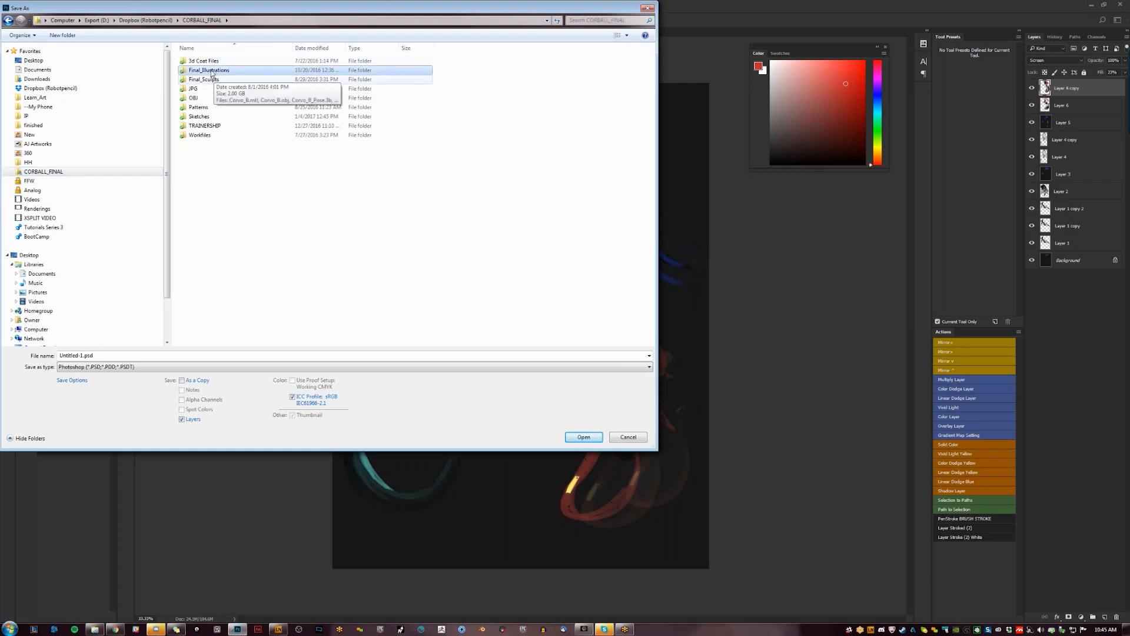
left_click(208, 62)
left_click(207, 79)
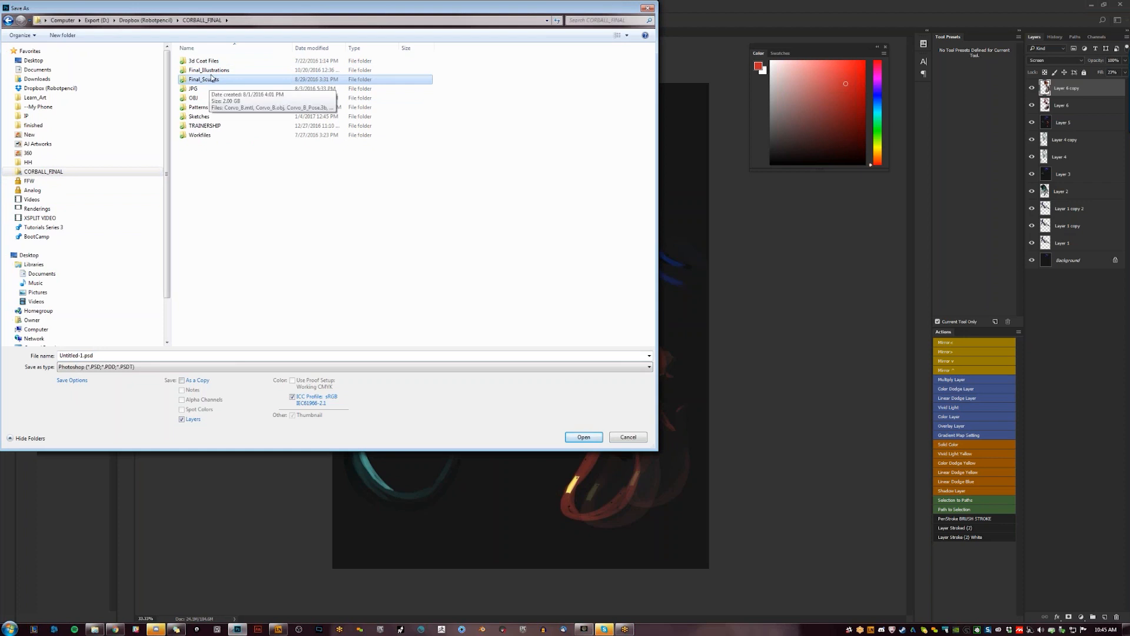
left_click(214, 71)
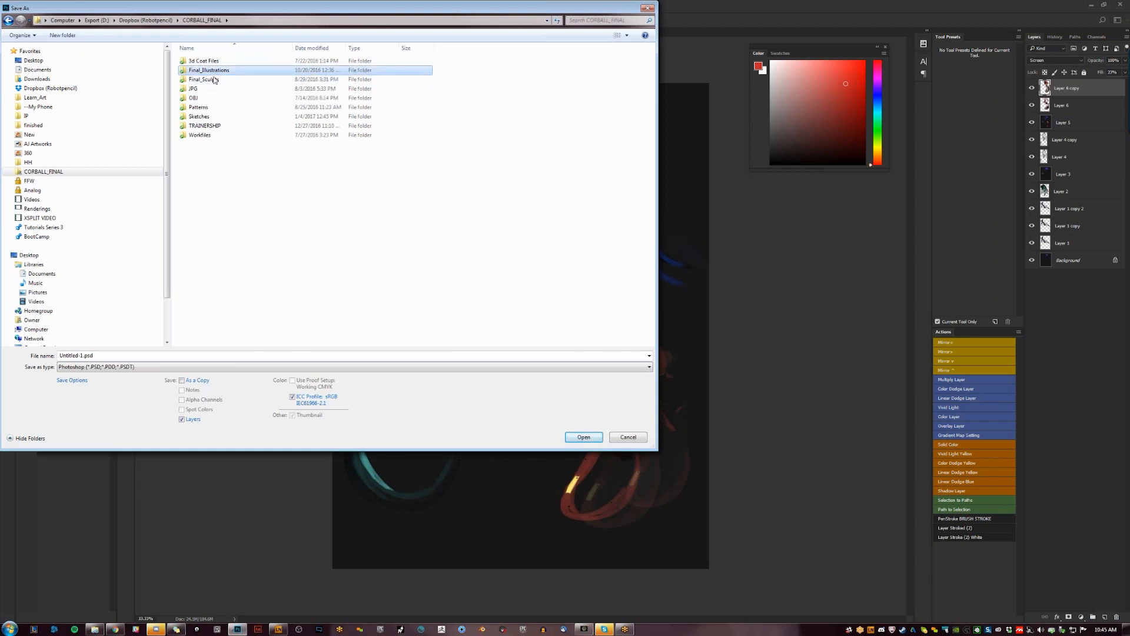
double_click(199, 116)
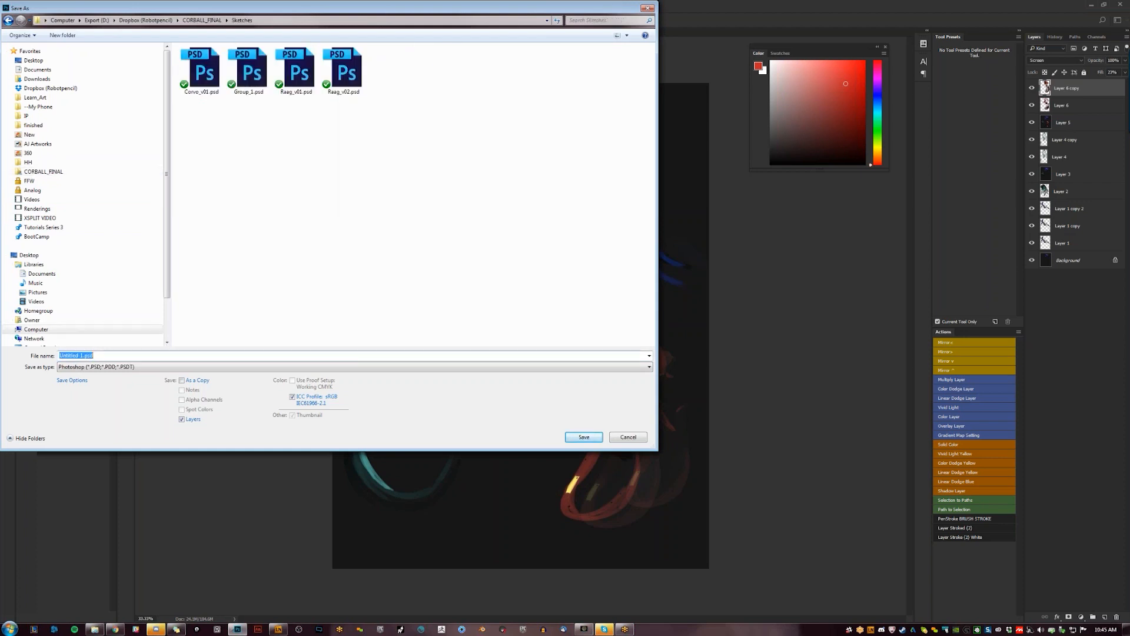
Name the file Izkal_v01 and save it as a Photoshop document
type("b")
type("zkal_")
type("v01")
key("Return")
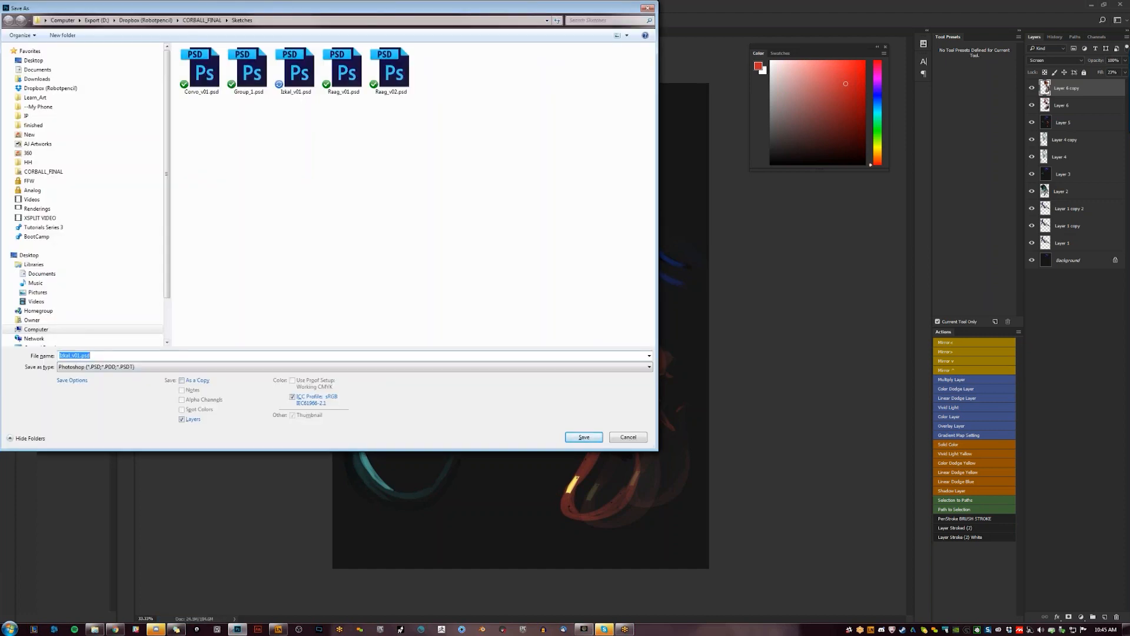
Save a JPEG copy of the sketch page as Izkal_v01.jpg in the same folder, accepting the JPEG options
left_click(106, 366)
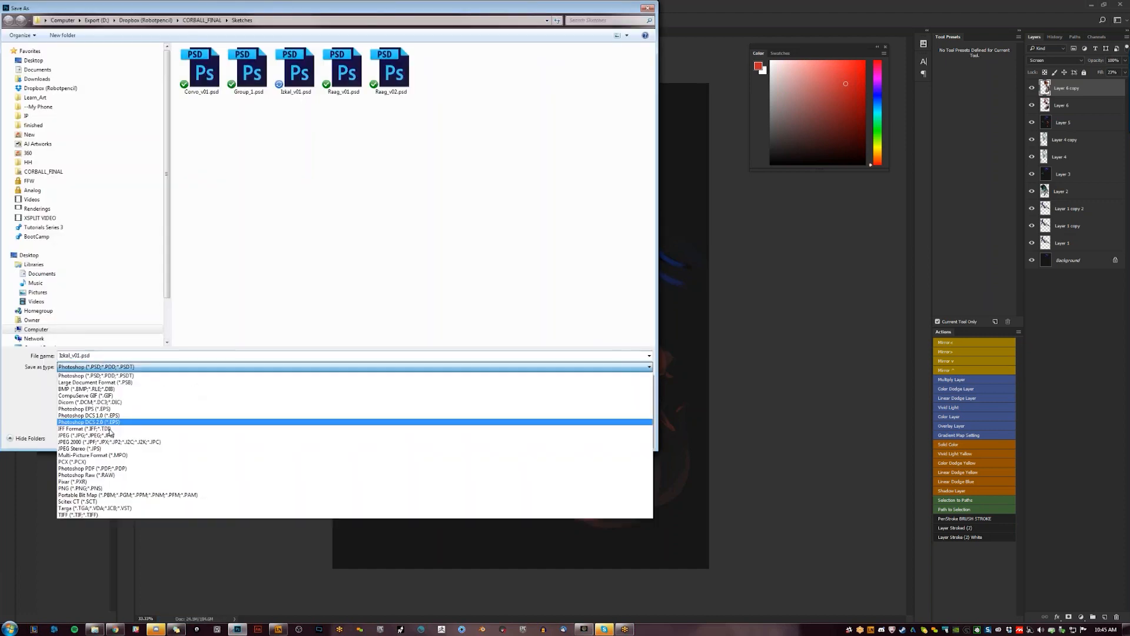
left_click(106, 436)
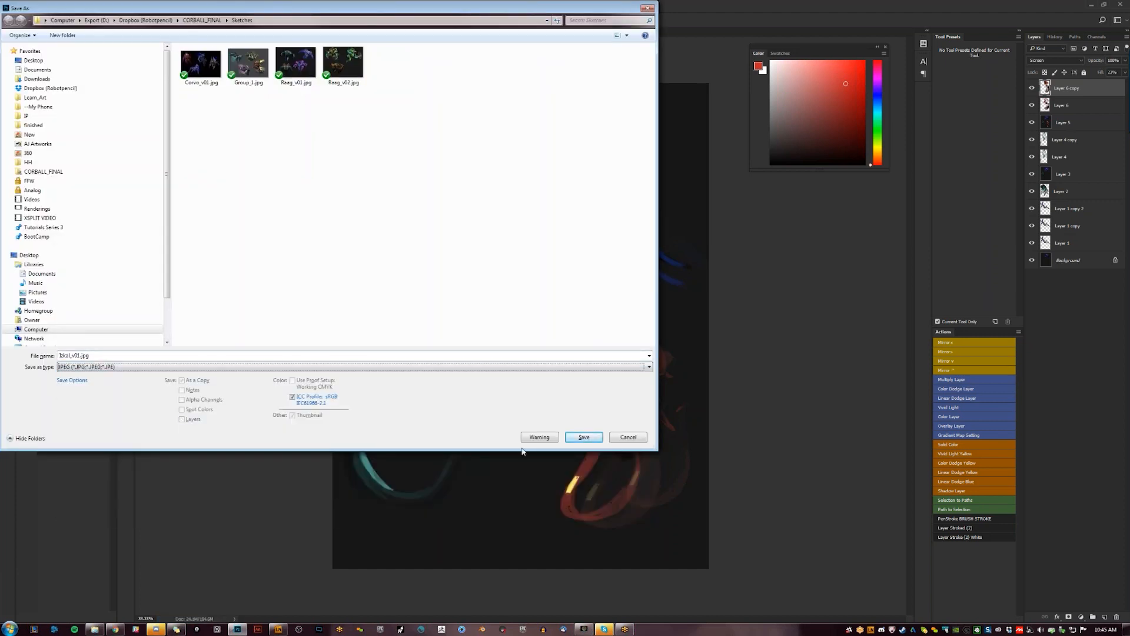
left_click(583, 438)
left_click(475, 129)
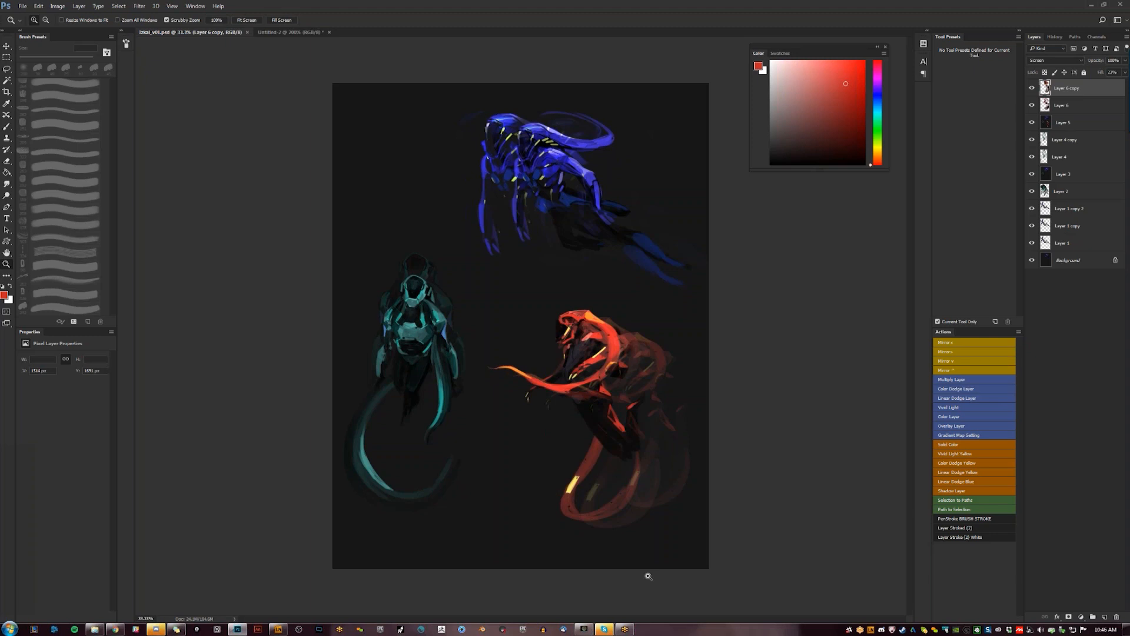
Select the Smudge tool and review its brush's scattering and transfer settings
left_click(393, 229)
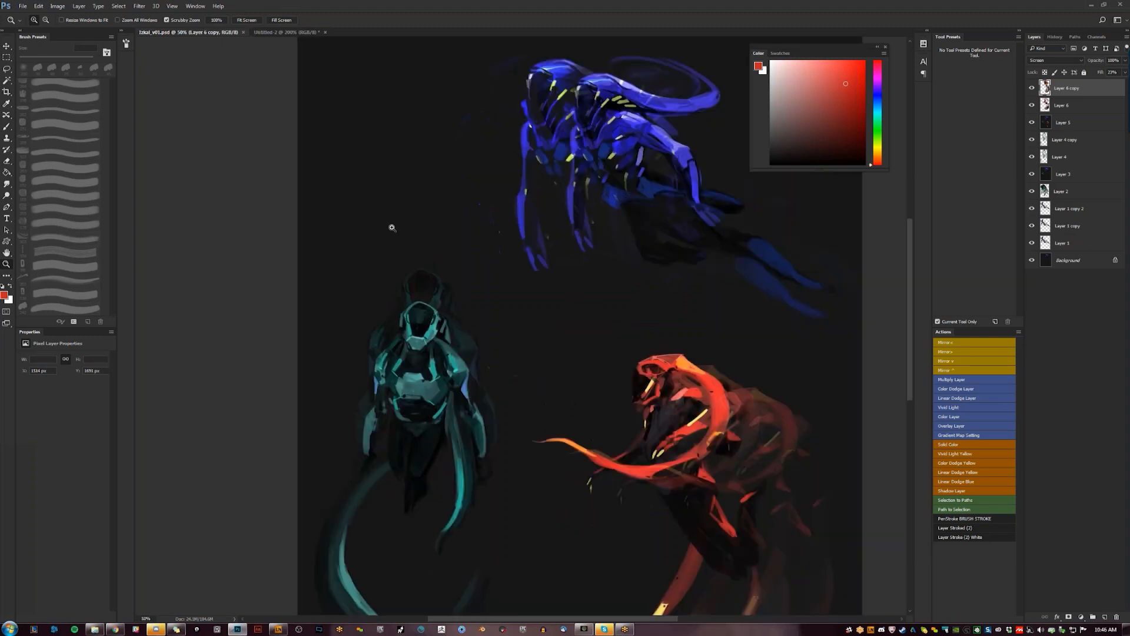
key("b")
left_click(7, 183)
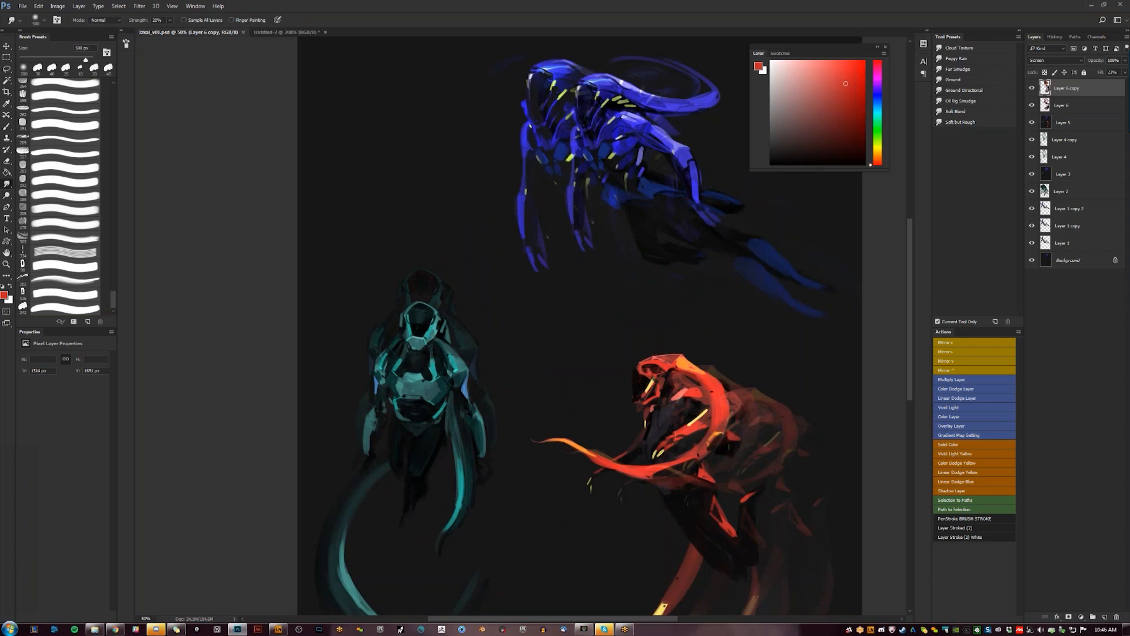
left_click(126, 43)
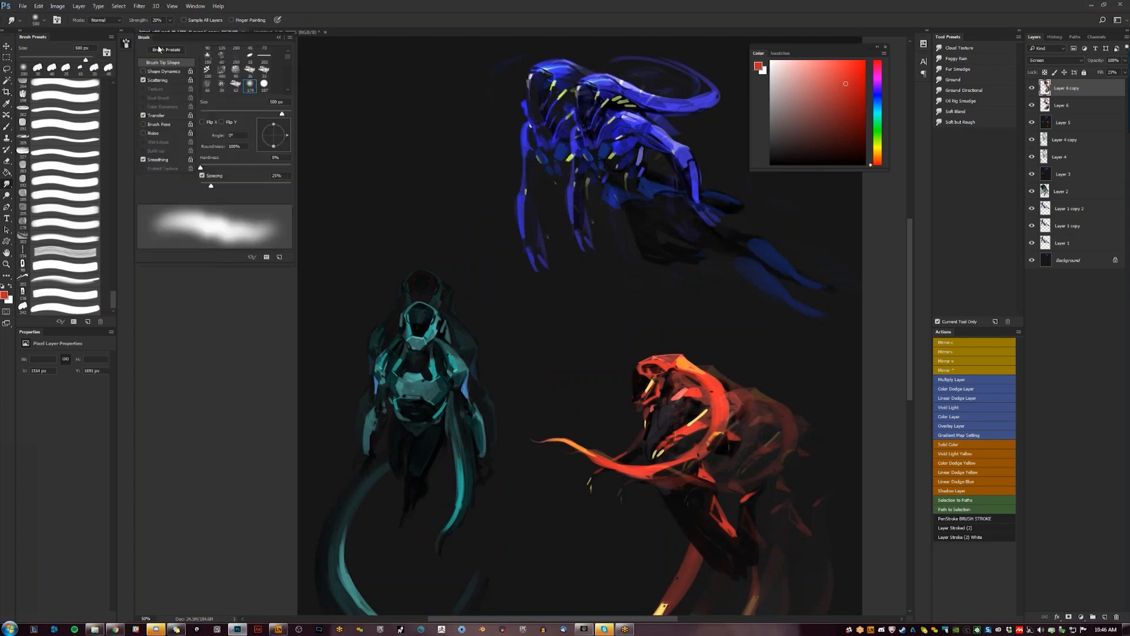
left_click(176, 81)
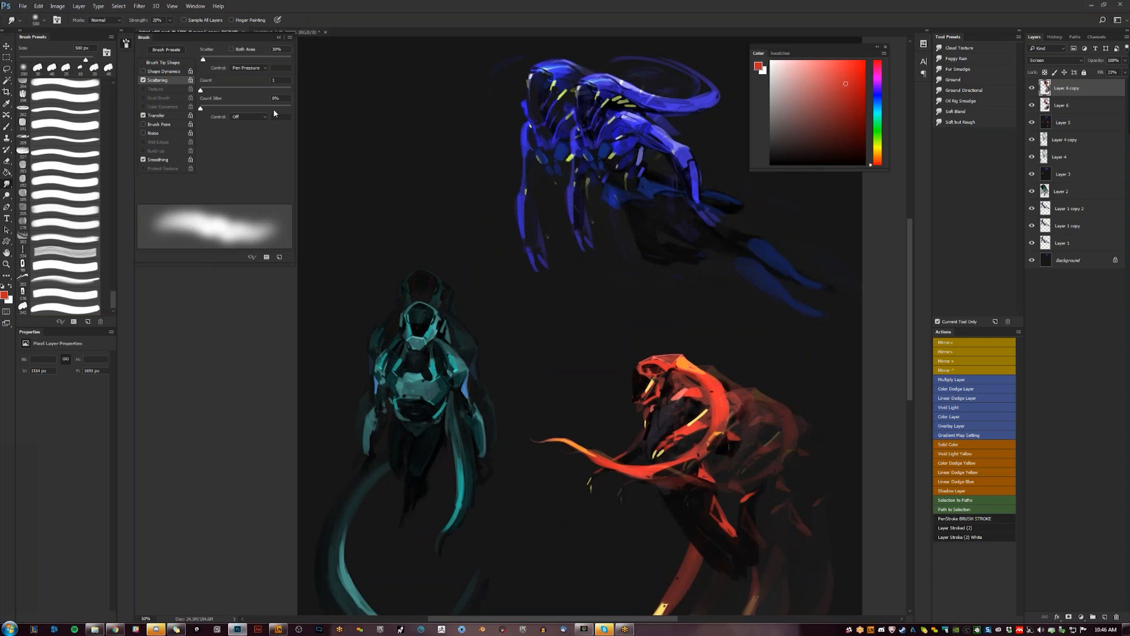
left_click(170, 117)
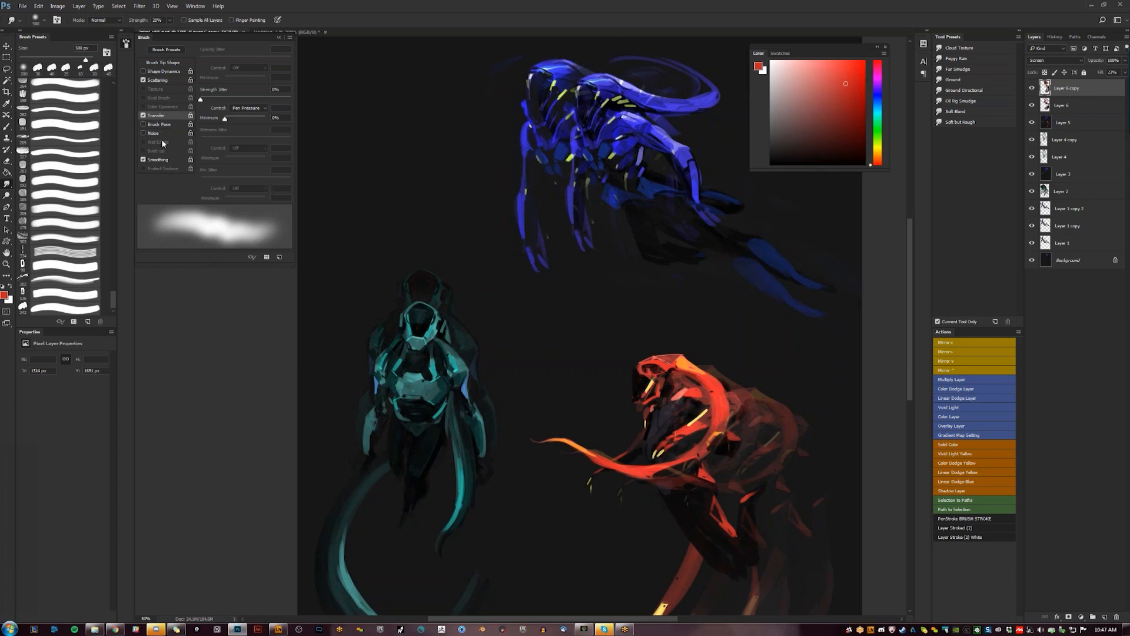
left_click(175, 80)
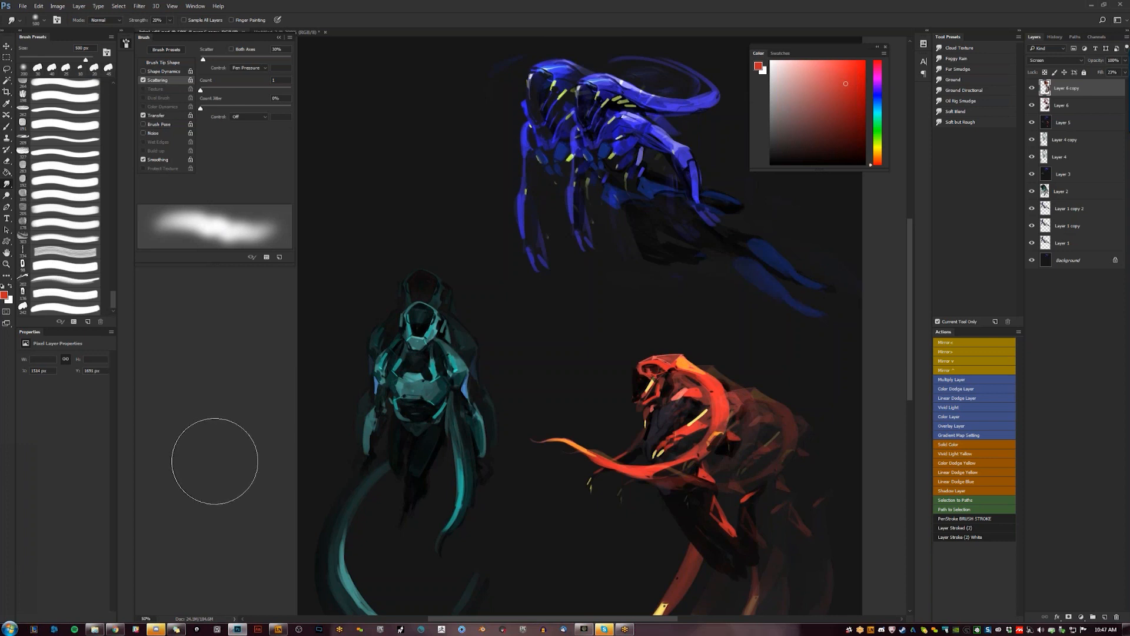
Set the smudge brush's scatter to 15%, and switch to the Brush tool
key("Return")
type("25")
key("BackSpace")
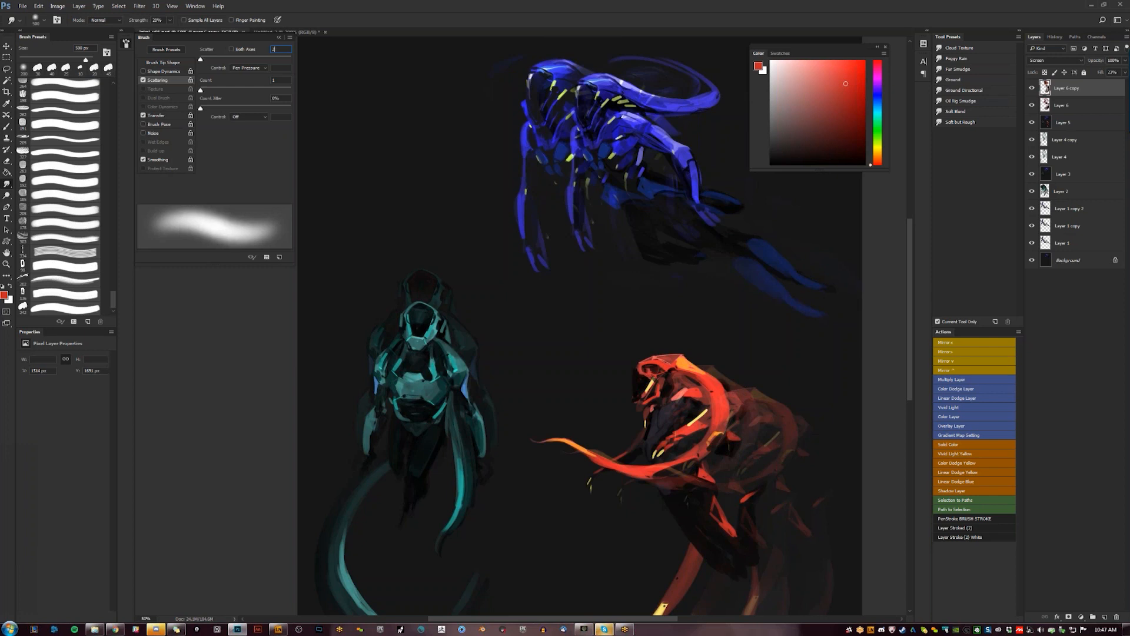
key("BackSpace")
type("15b")
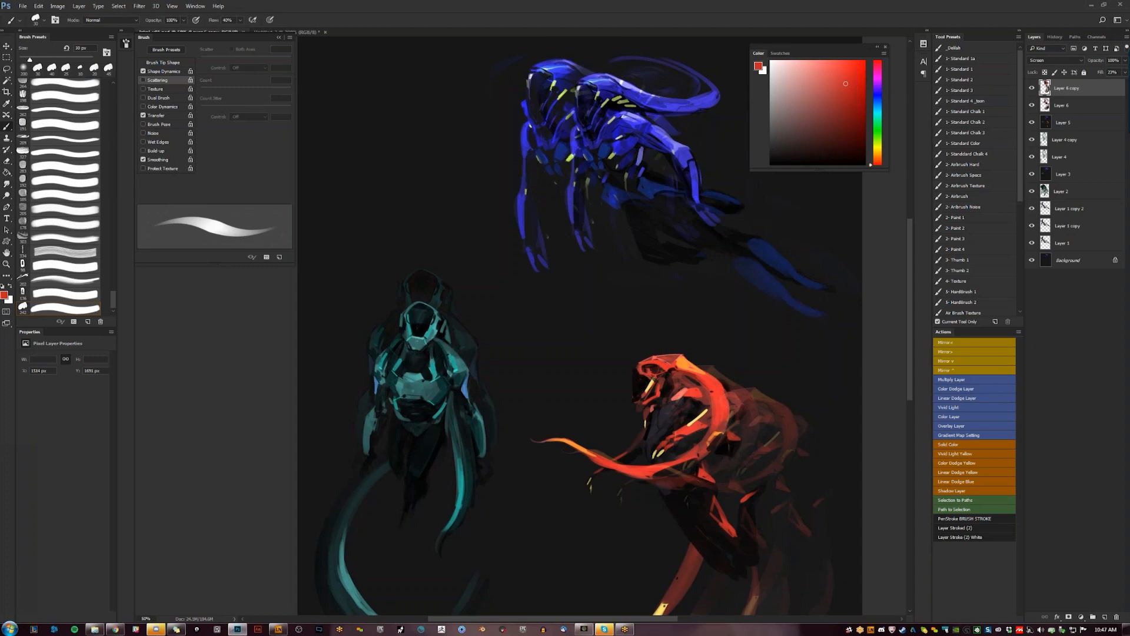
Stamp all visible artwork into a new merged layer above the existing layers, and frame the teal creature
key("ctrl+shift+alt+e")
key("z")
left_click(453, 341)
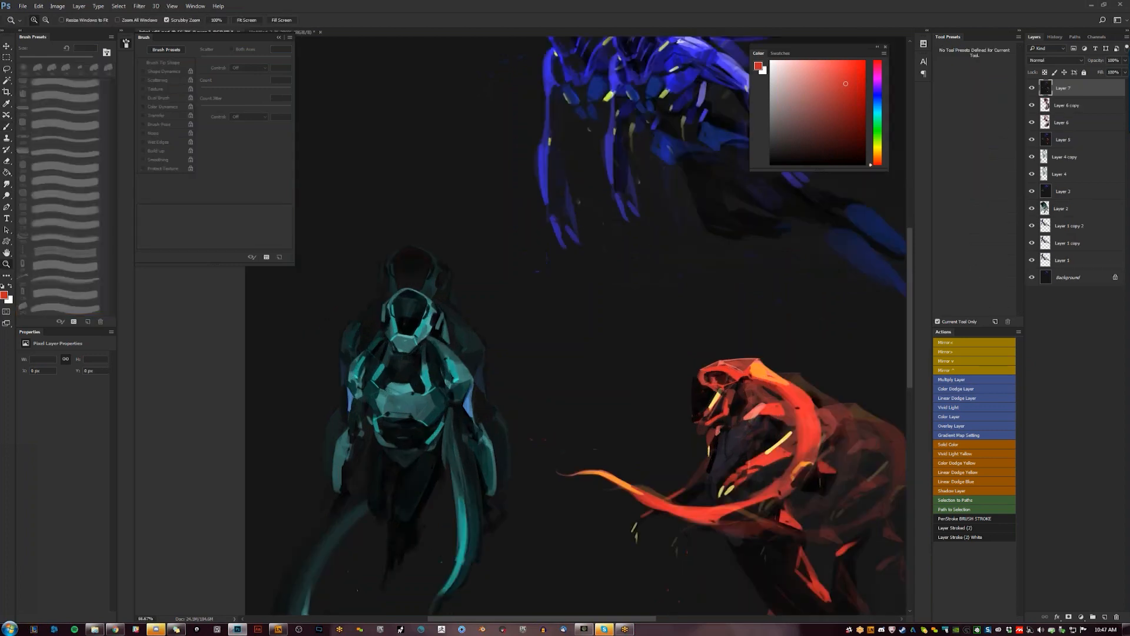
left_click_drag(453, 412, 488, 225)
Shrink the smudge brush considerably and smooth the paint along the teal creature's short hanging tail on the merged layer
key("r")
key("[")
key("[")
key("[")
key("[")
key("[")
key("[")
key("[")
key("[")
key("[")
key("[")
key("[")
key("[")
key("[")
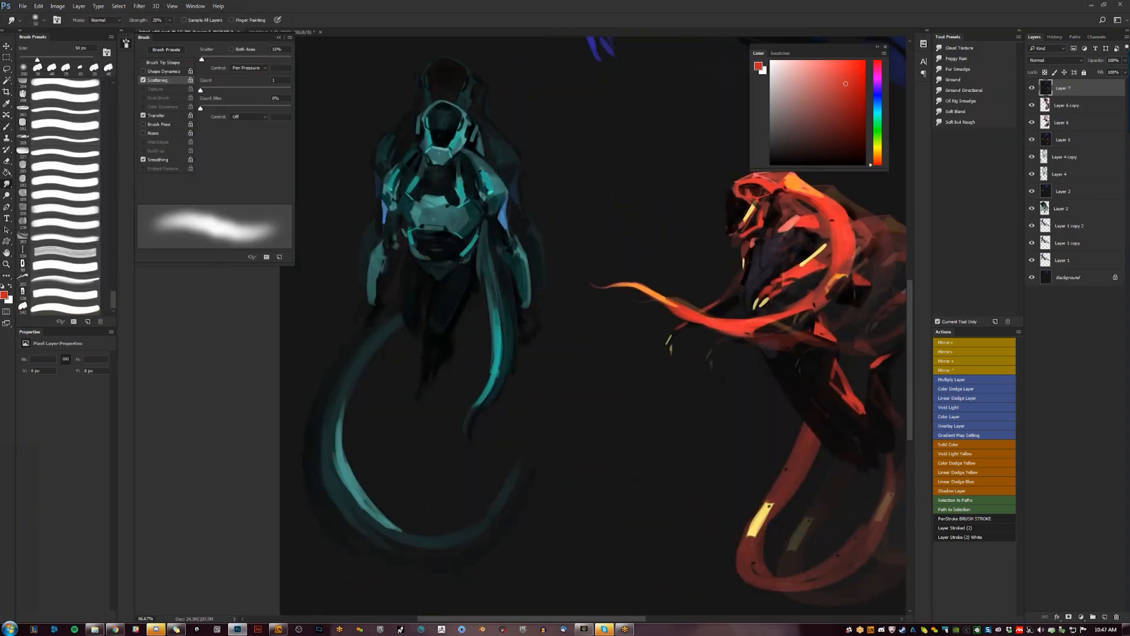
key("bracketleft")
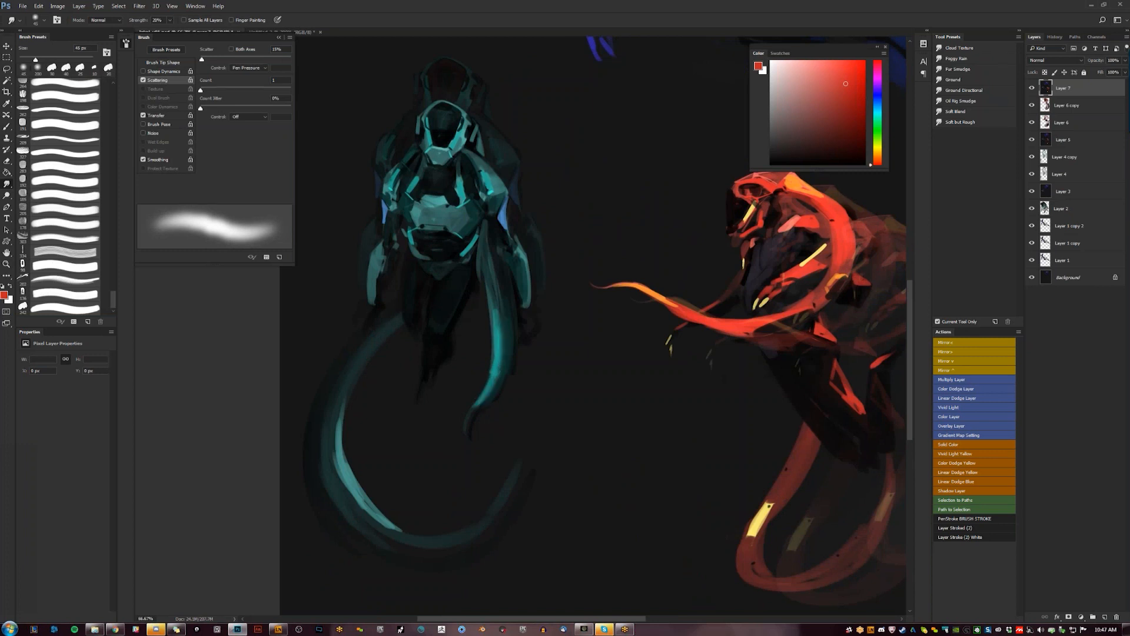
left_click_drag(501, 322, 483, 397)
Set the smudge brush's scatter to 30%, blend the teal creature's chest area and enlarge the brush slightly
key("z")
left_click(518, 400, "alt")
left_click(518, 401, "alt")
left_click(507, 411)
left_click(507, 411)
mouse_move(461, 238)
left_mouse_down()
mouse_move(514, 248)
mouse_move(586, 308)
left_mouse_up()
left_click_drag(434, 307, 424, 321)
type("30")
key("Return")
left_click_drag(431, 312, 441, 304)
key("bracketright")
key("bracketright")
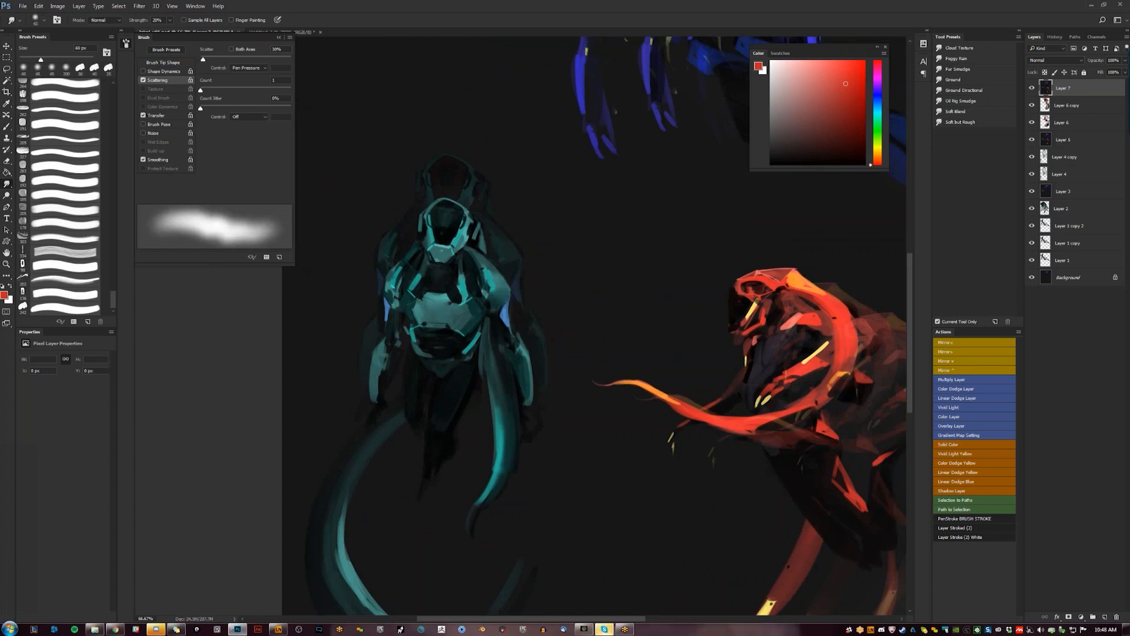
Examine how the smudged teal creature reads against the whole sketch page
key("z")
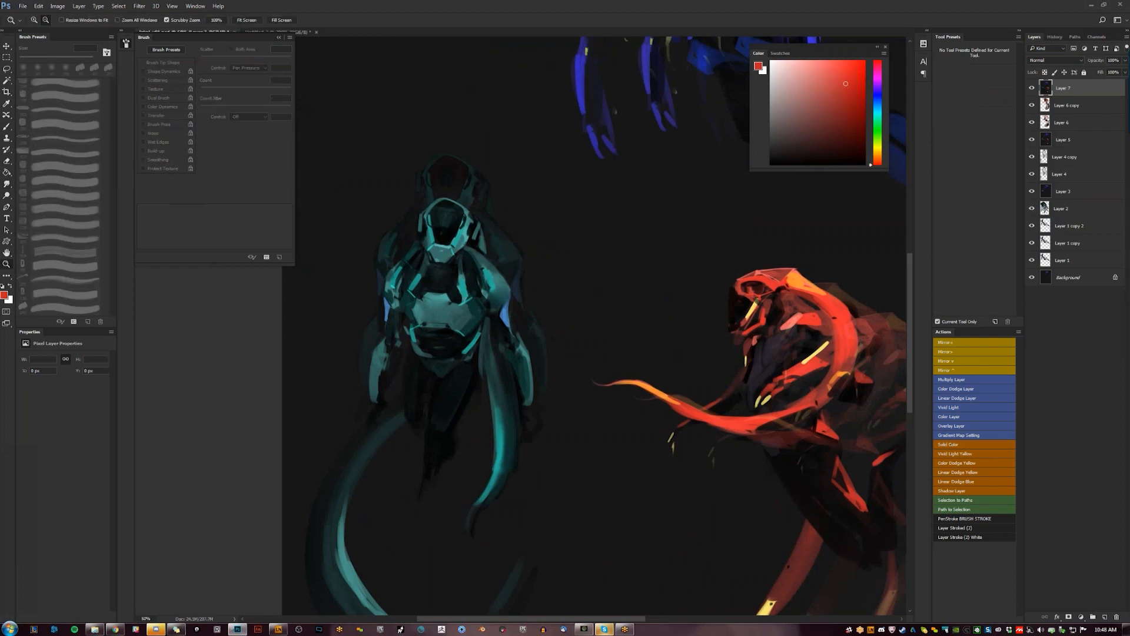
left_click(497, 376, "alt")
left_click(497, 376, "alt")
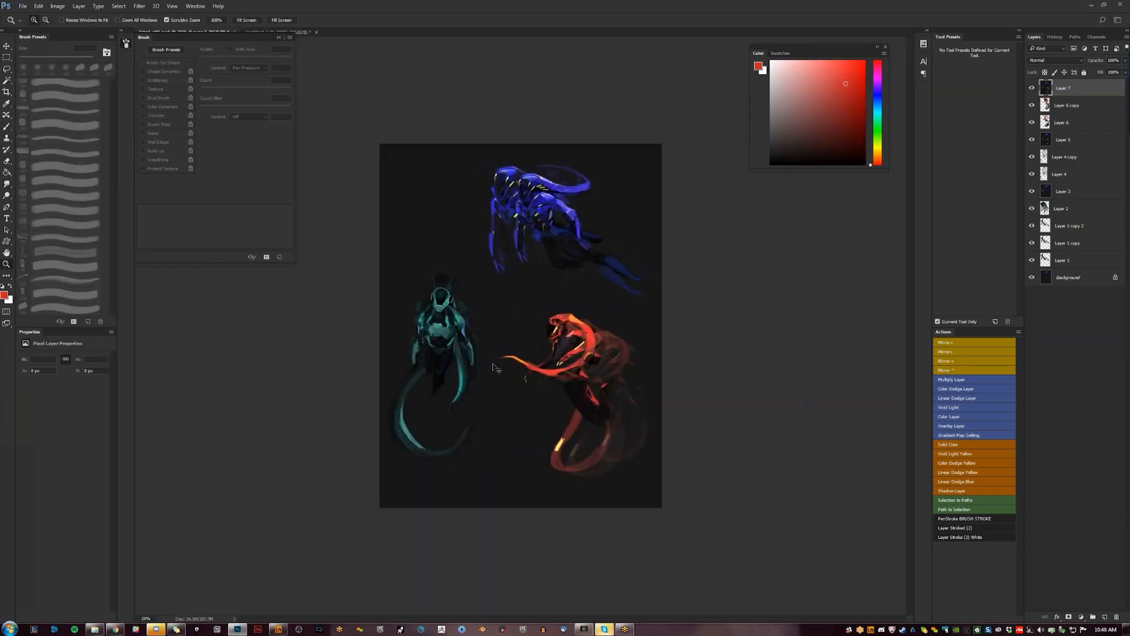
key("r")
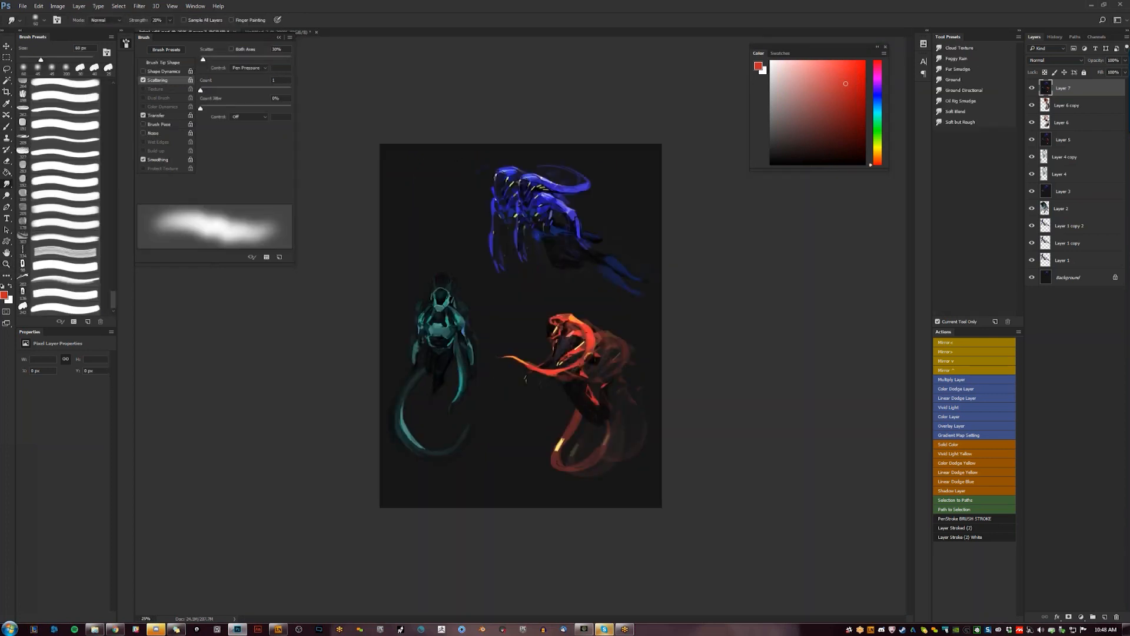
key("z")
left_click(518, 457)
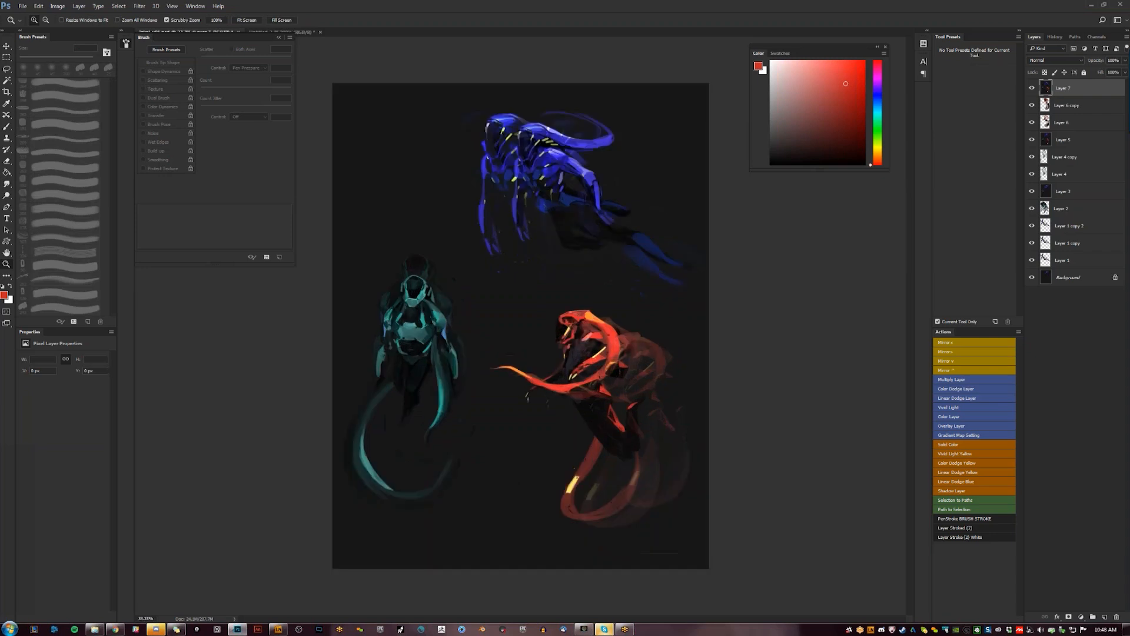
left_click(513, 478)
left_click_drag(518, 480, 522, 547)
Hide the panels and examine the three creatures close up and as a whole page in different screen modes
key("Tab")
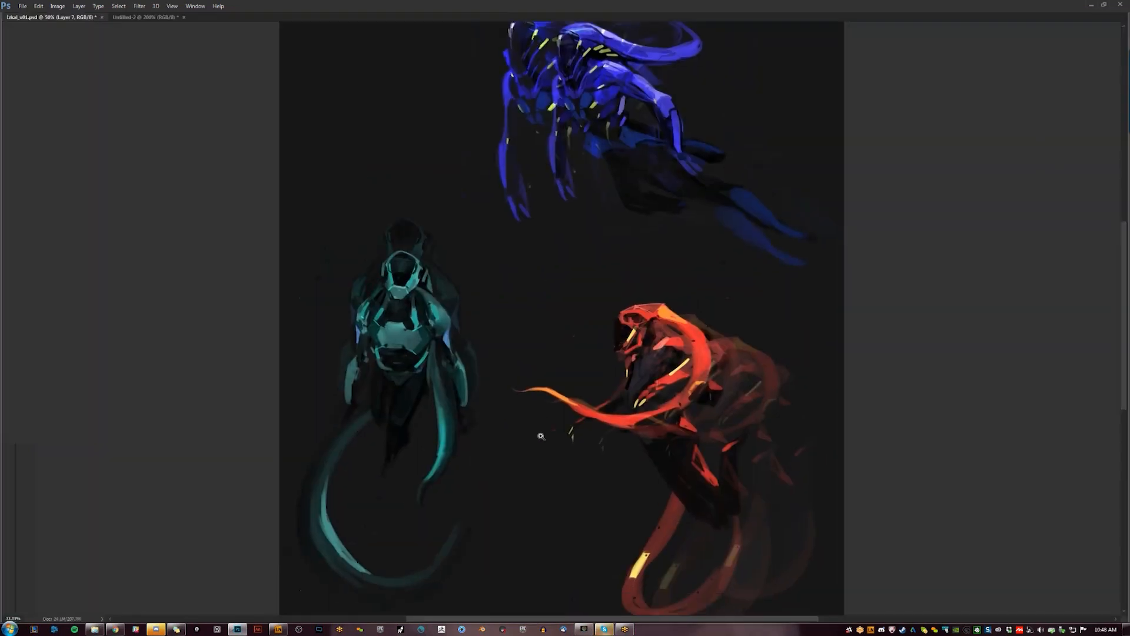
left_click(540, 436, "alt")
key("f")
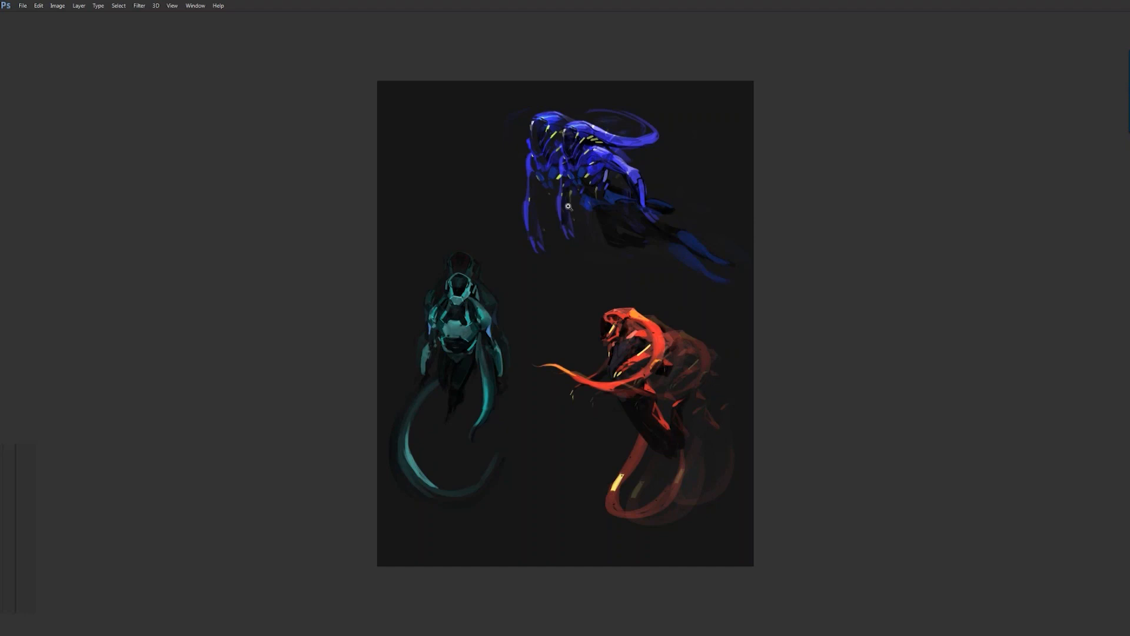
key("f")
key("f")
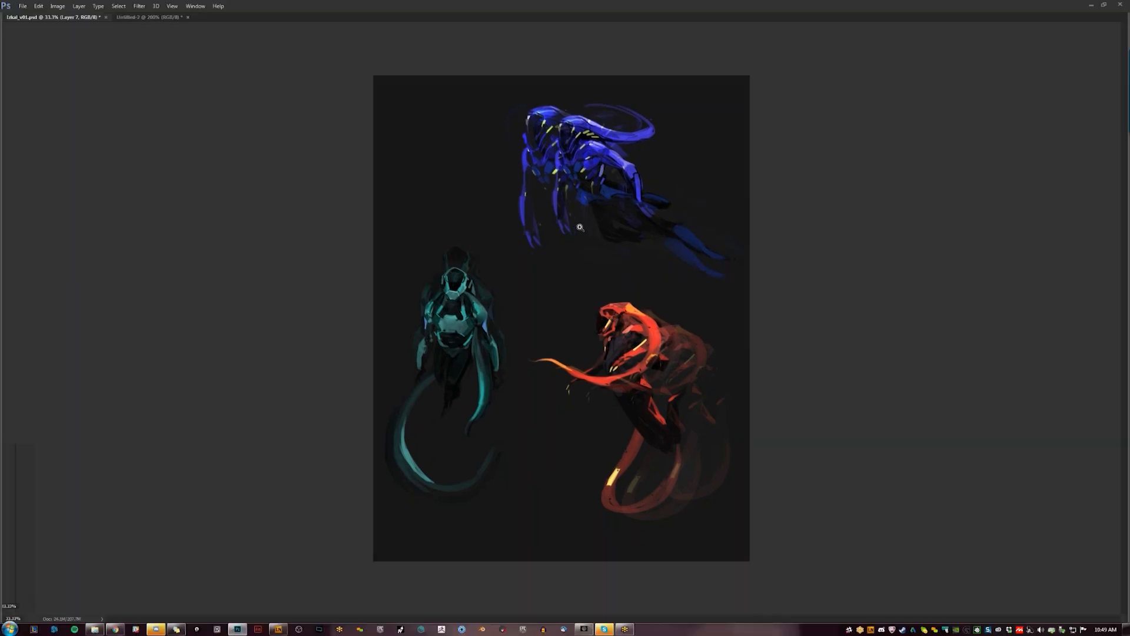
left_click(583, 253)
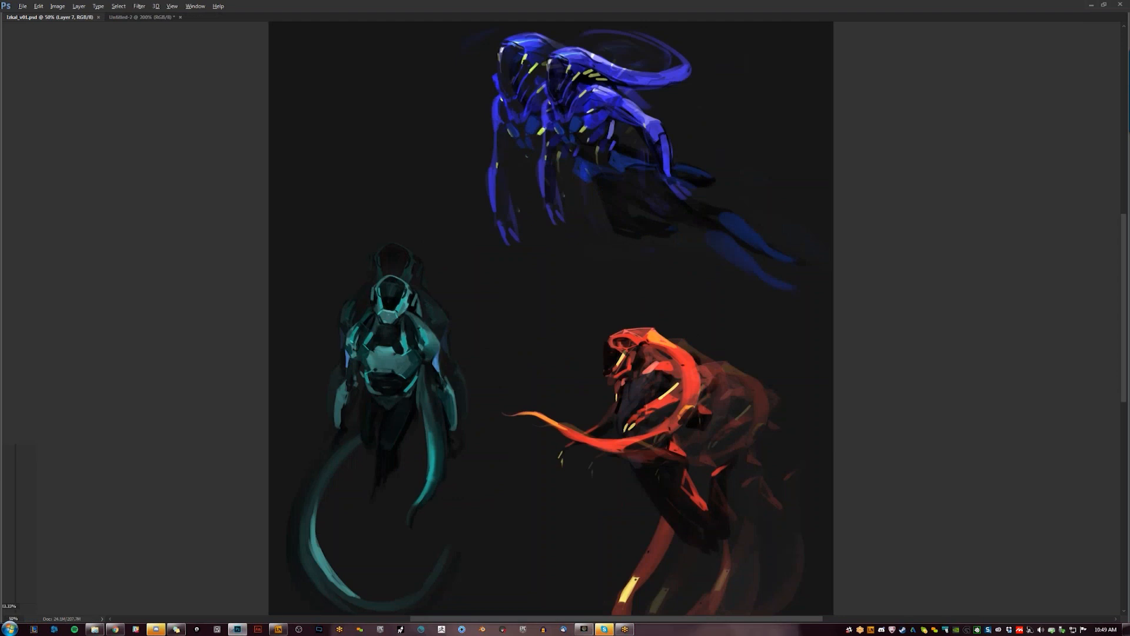
left_click(575, 260, "alt")
key("f")
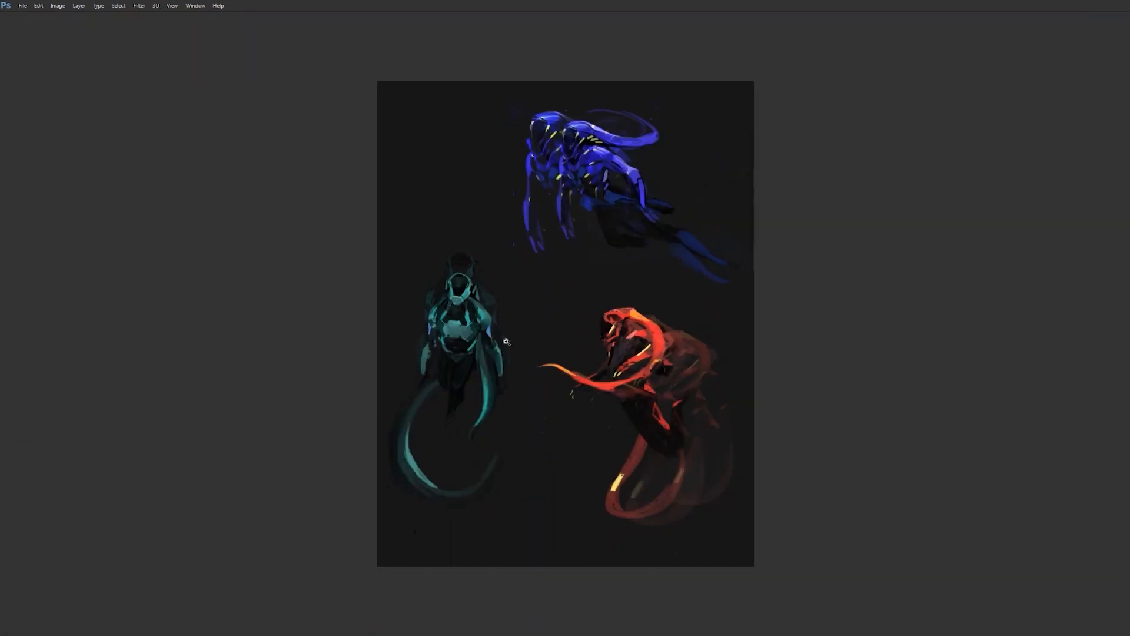
left_click(568, 302)
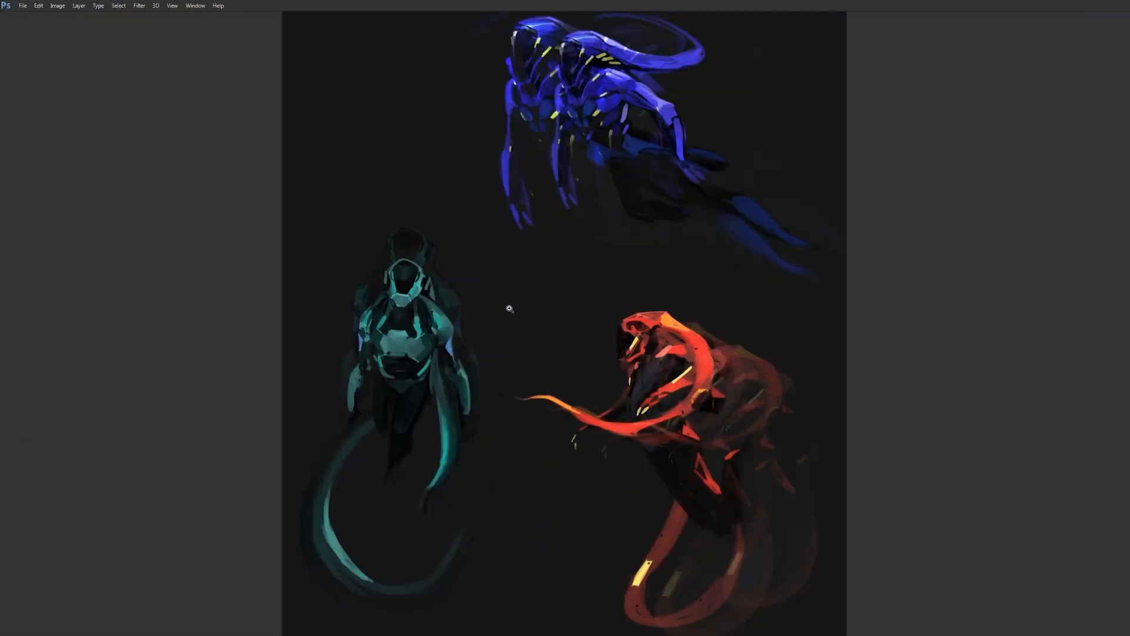
key("Tab")
key("f")
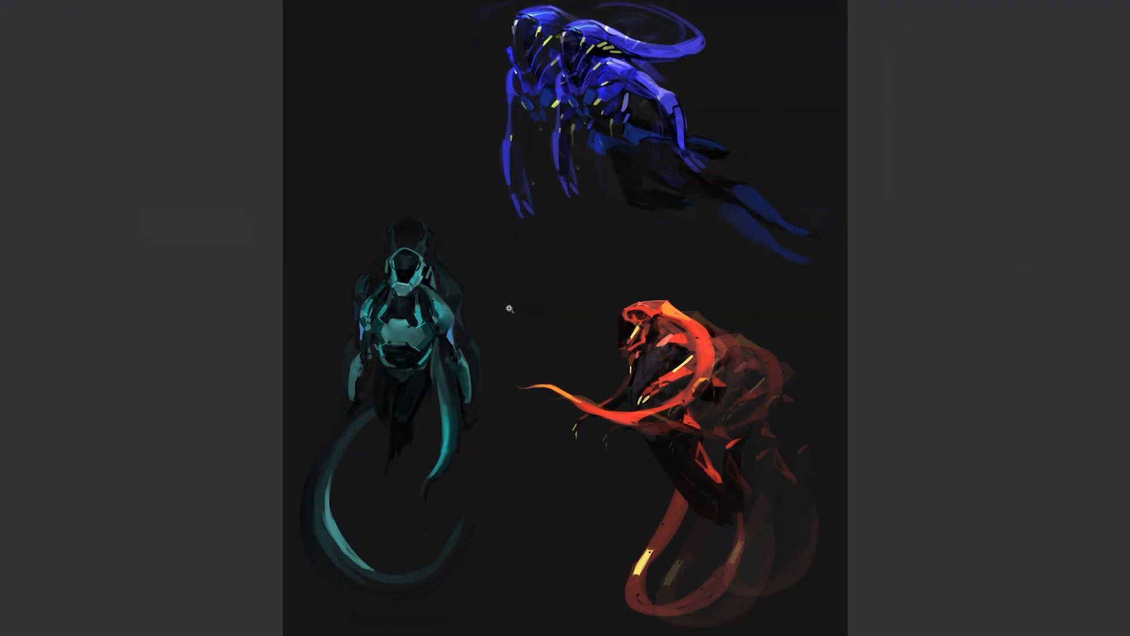
key("f")
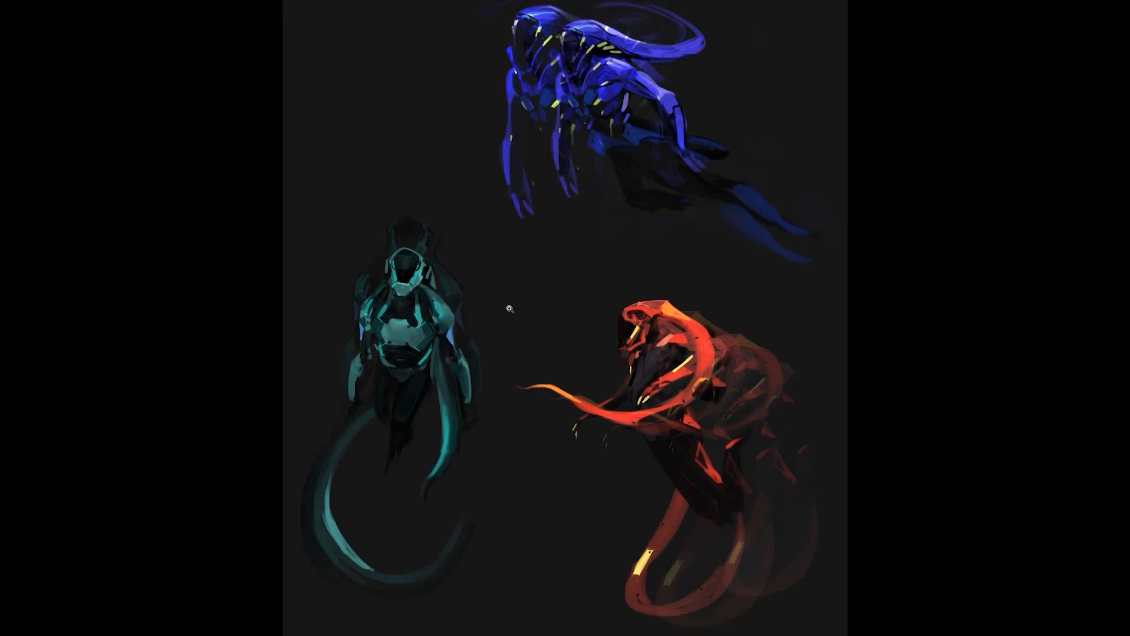
key("f")
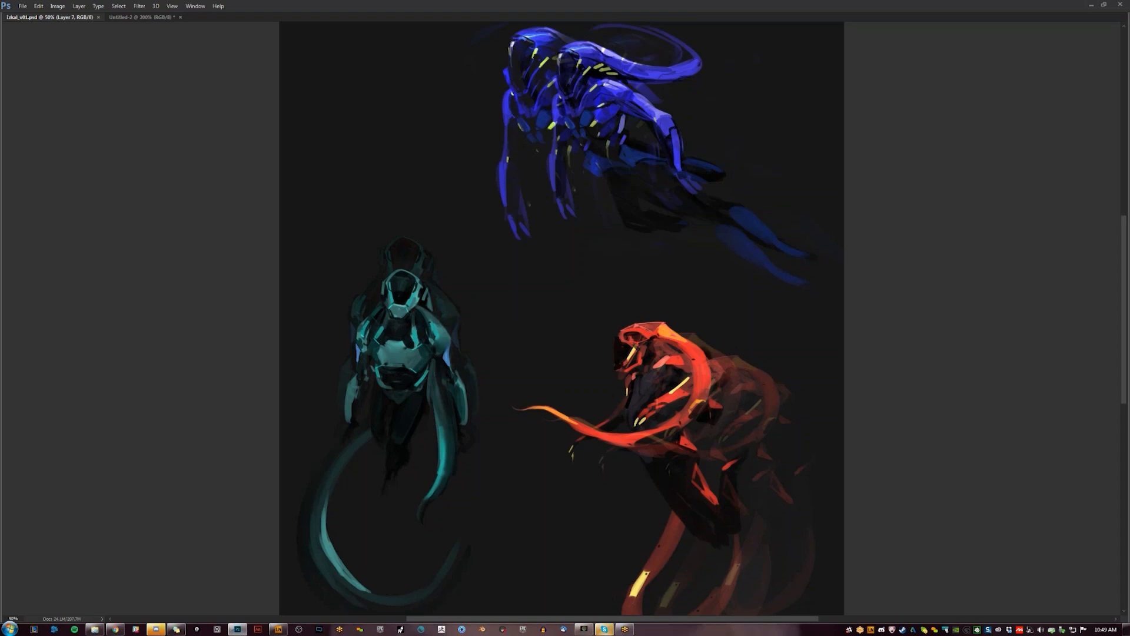
Switch to Discord, view the role and profile details of the server's admins, and return to Photoshop
left_click(155, 629)
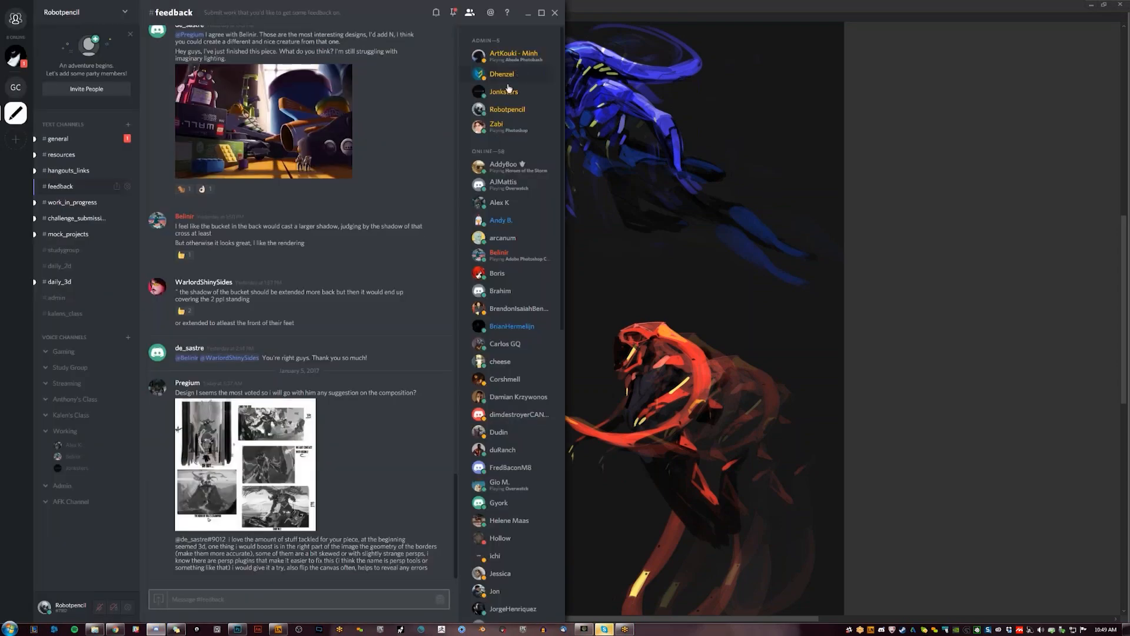
right_click(501, 109)
mouse_move(445, 186)
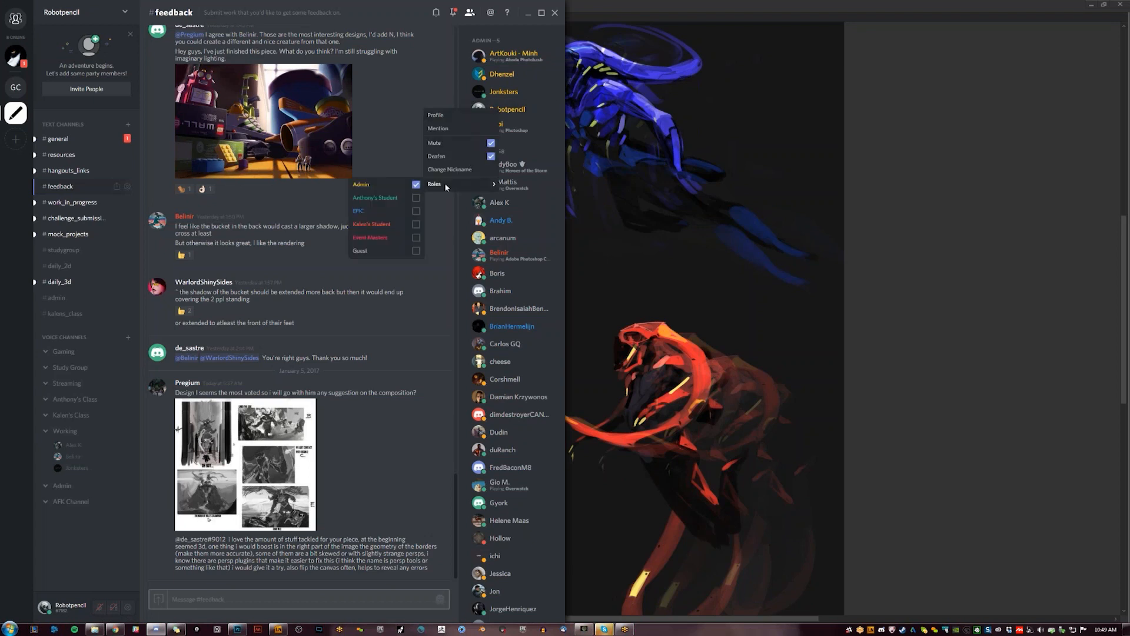
key("Escape")
right_click(498, 77)
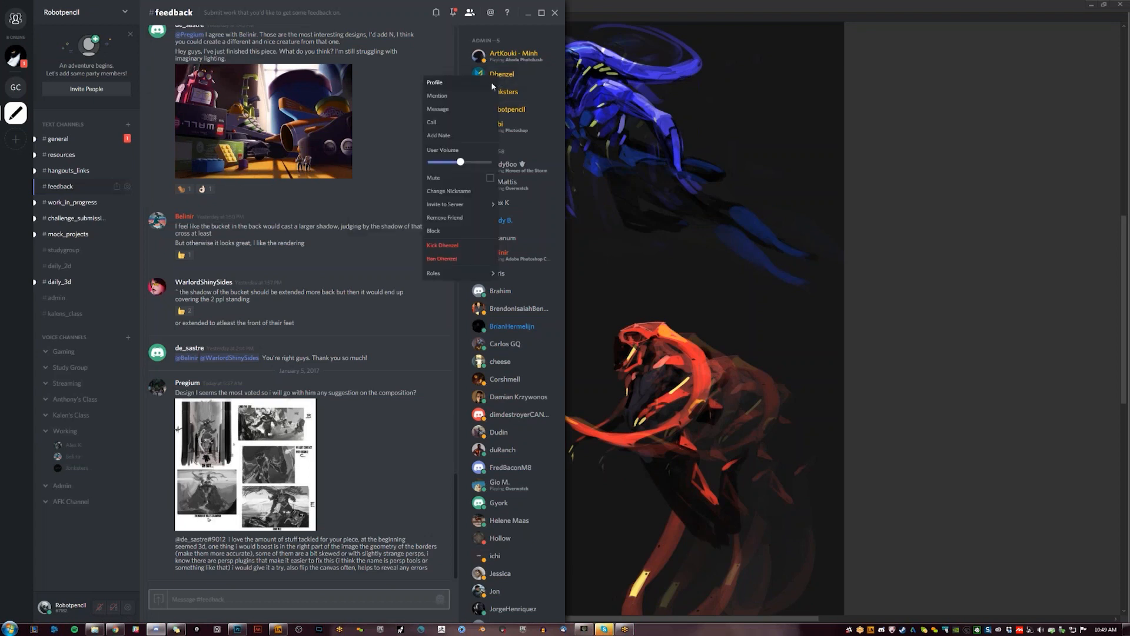
left_click(508, 78)
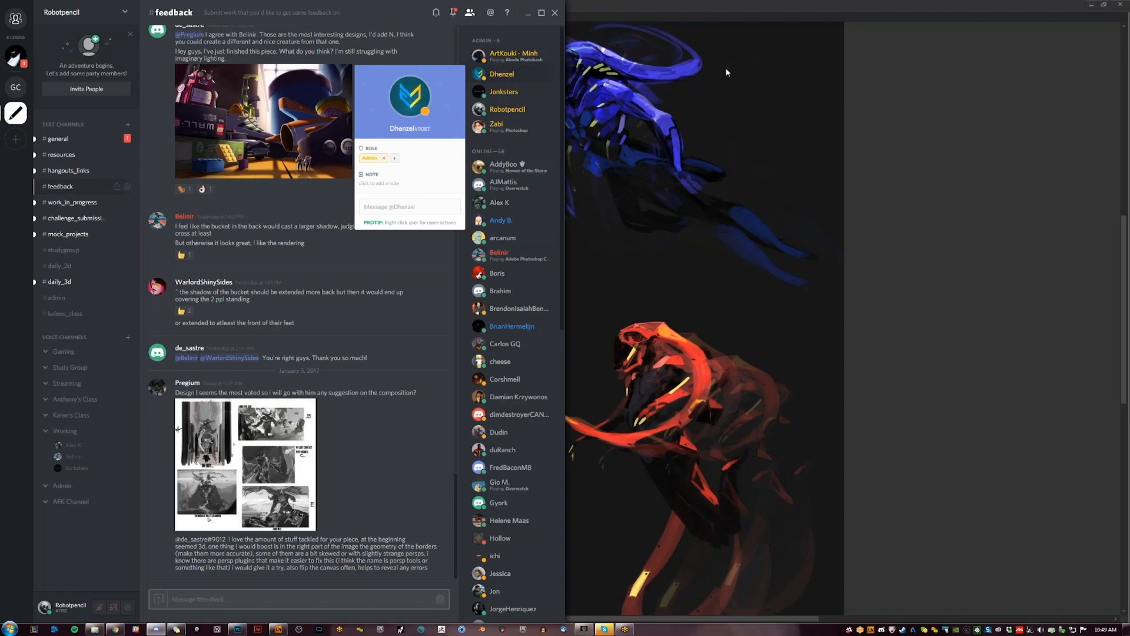
left_click(988, 67)
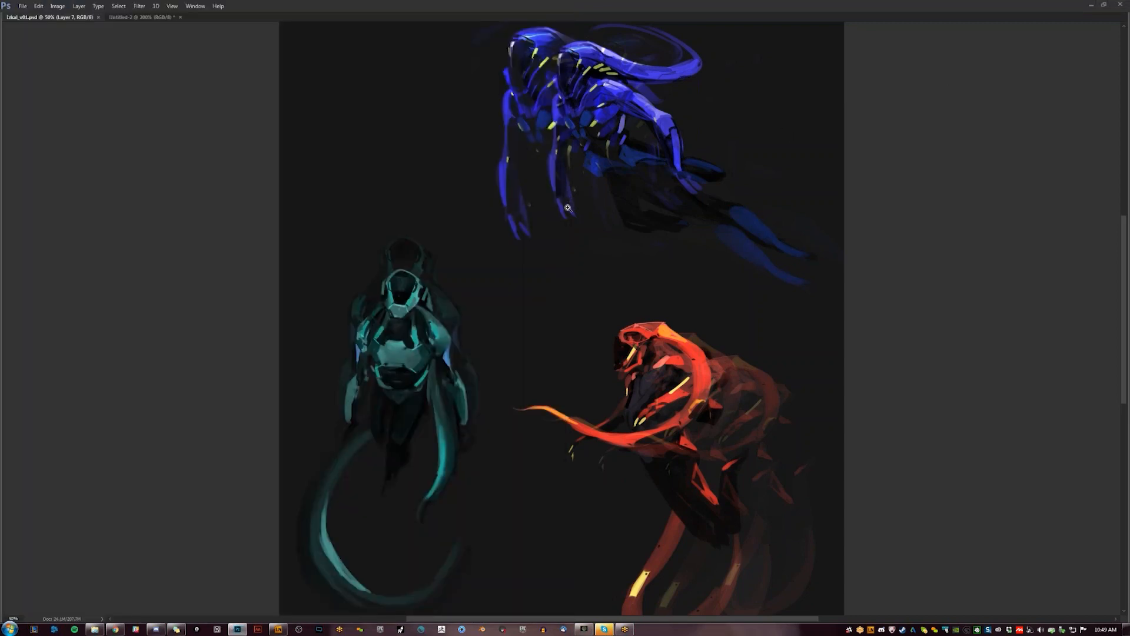
Check the unread direct message in Discord, go back to the server's feedback channel and minimise the chat window
left_click(156, 629)
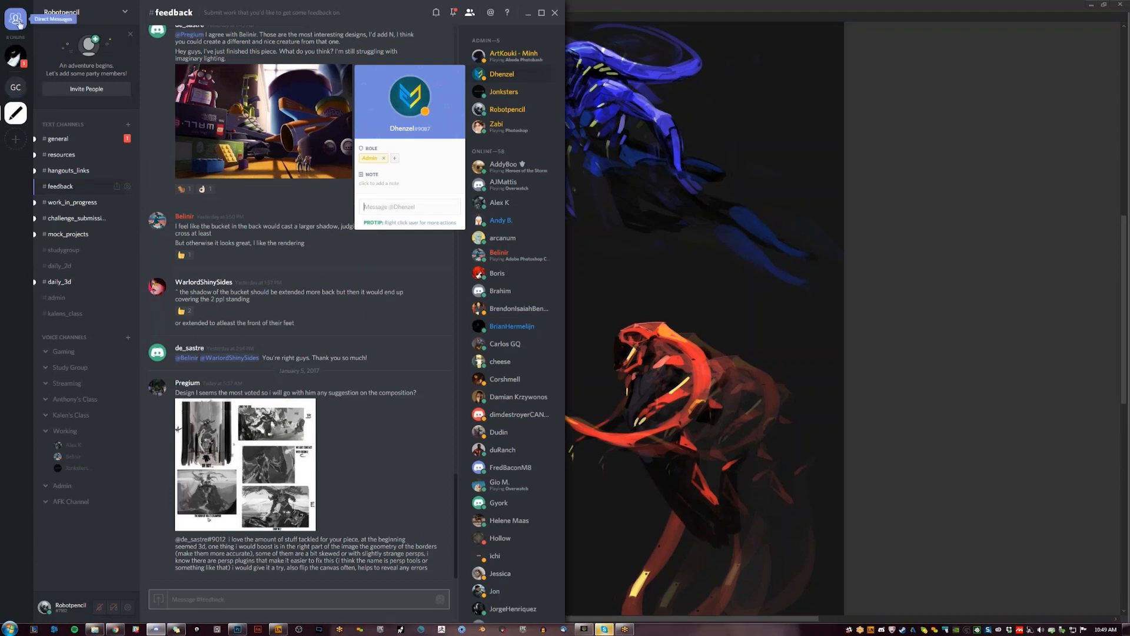
left_click(15, 19)
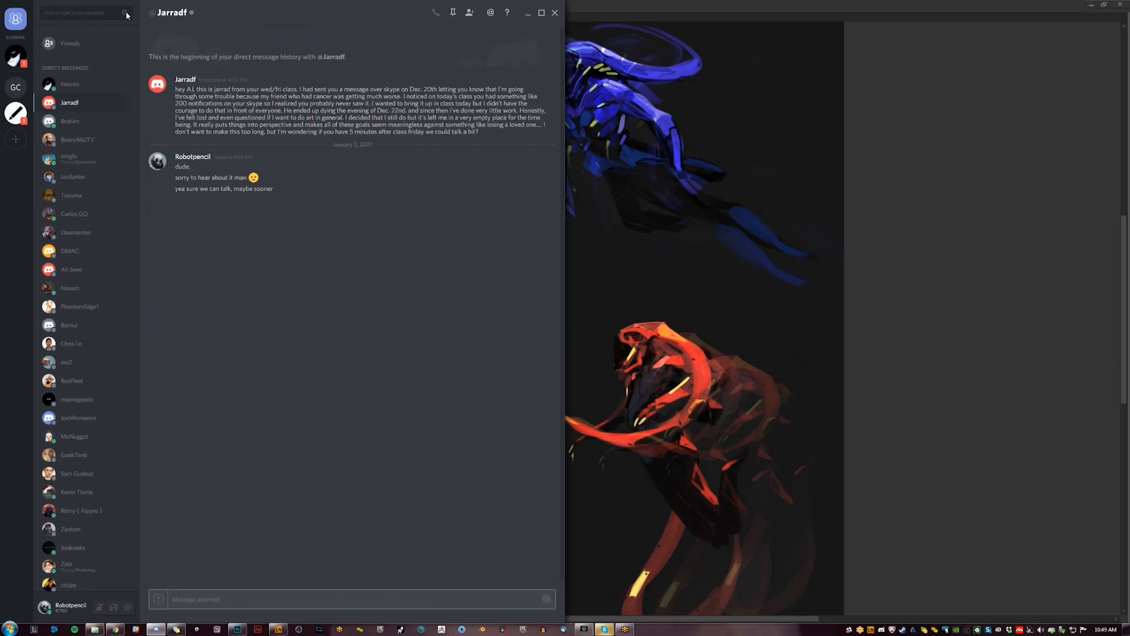
left_click(14, 57)
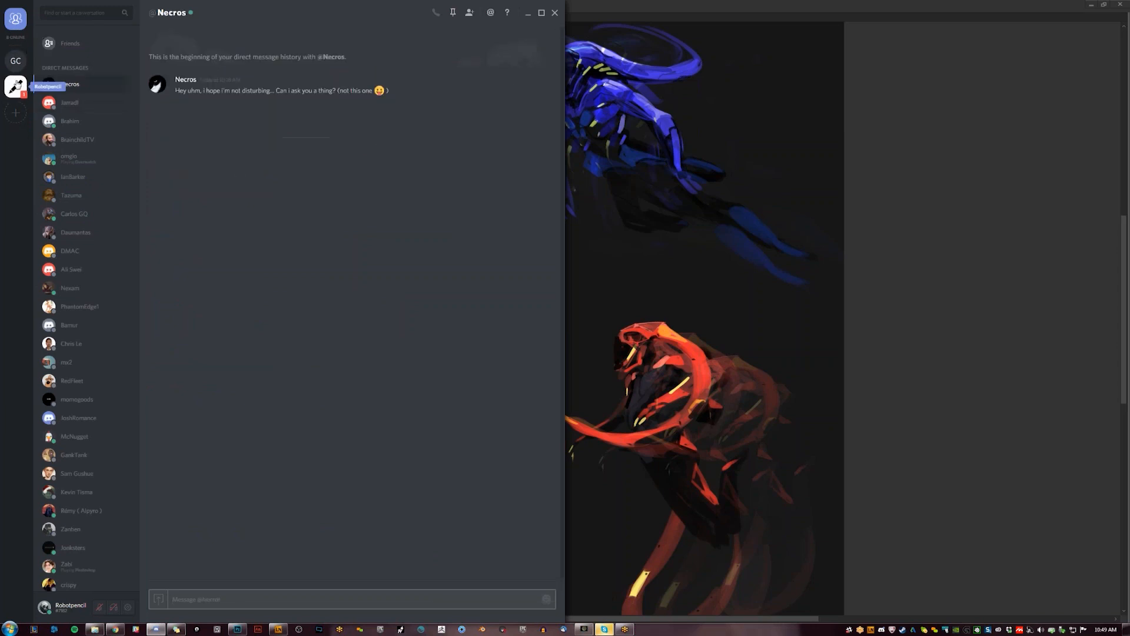
left_click(16, 86)
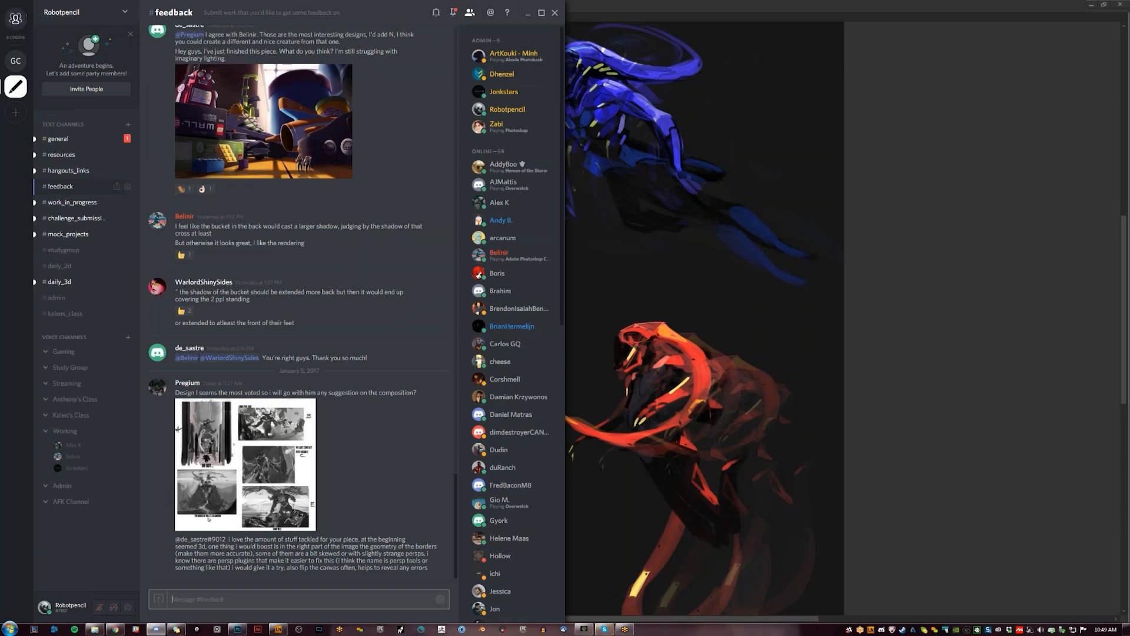
left_click(528, 13)
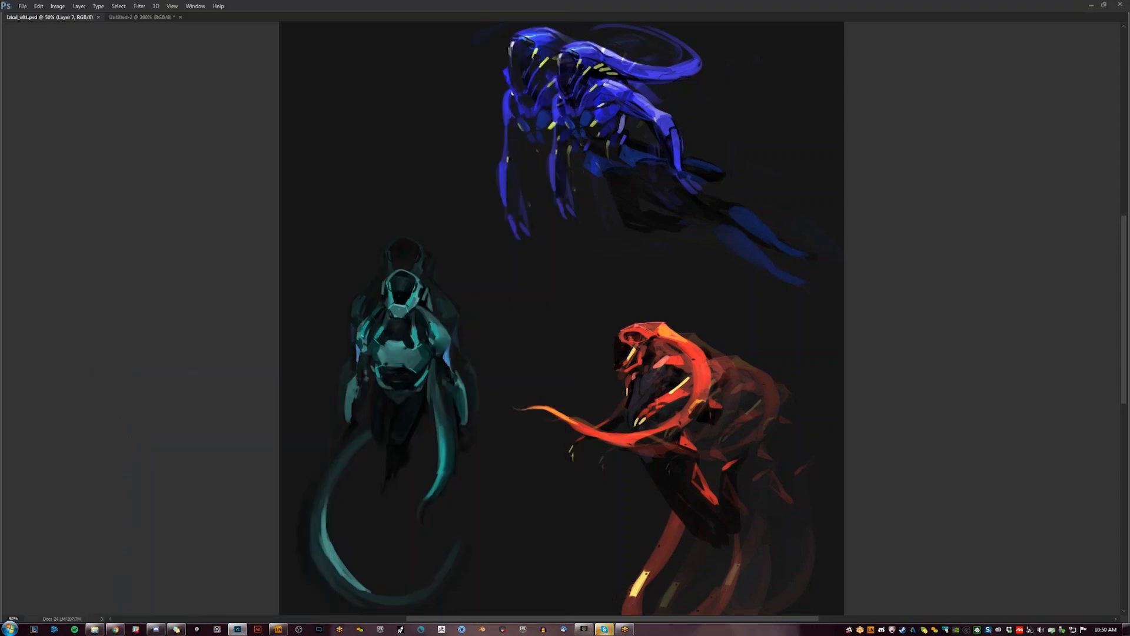
View the whole sketch page on a black full-screen background, return to the standard screen mode and look closer at the creatures
key("ctrl+minus")
key("f")
key("f")
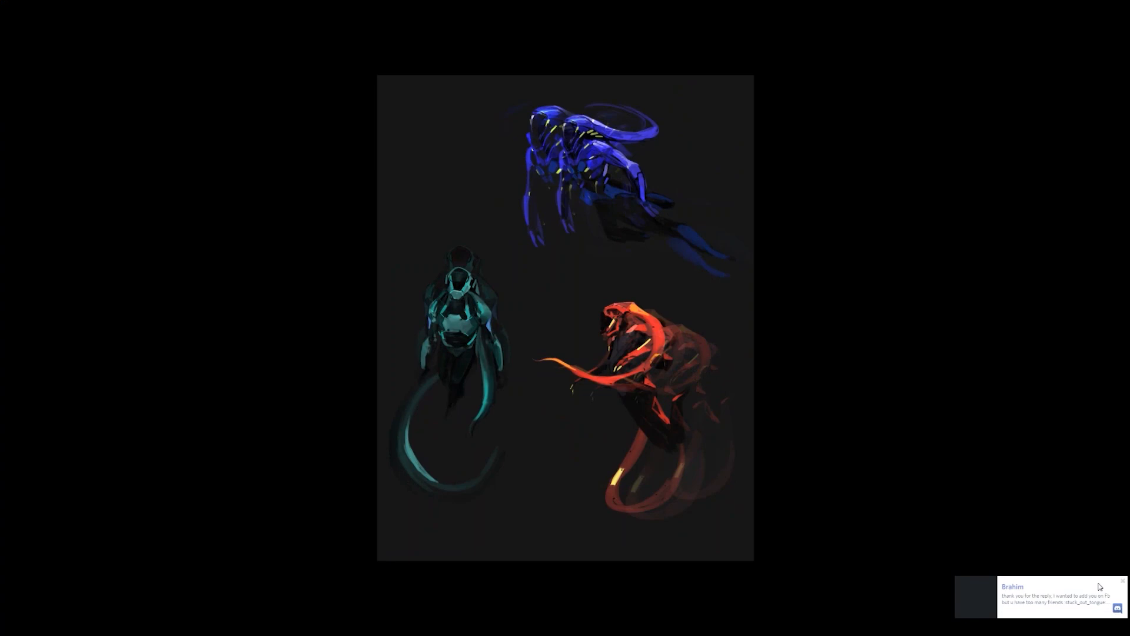
key("f")
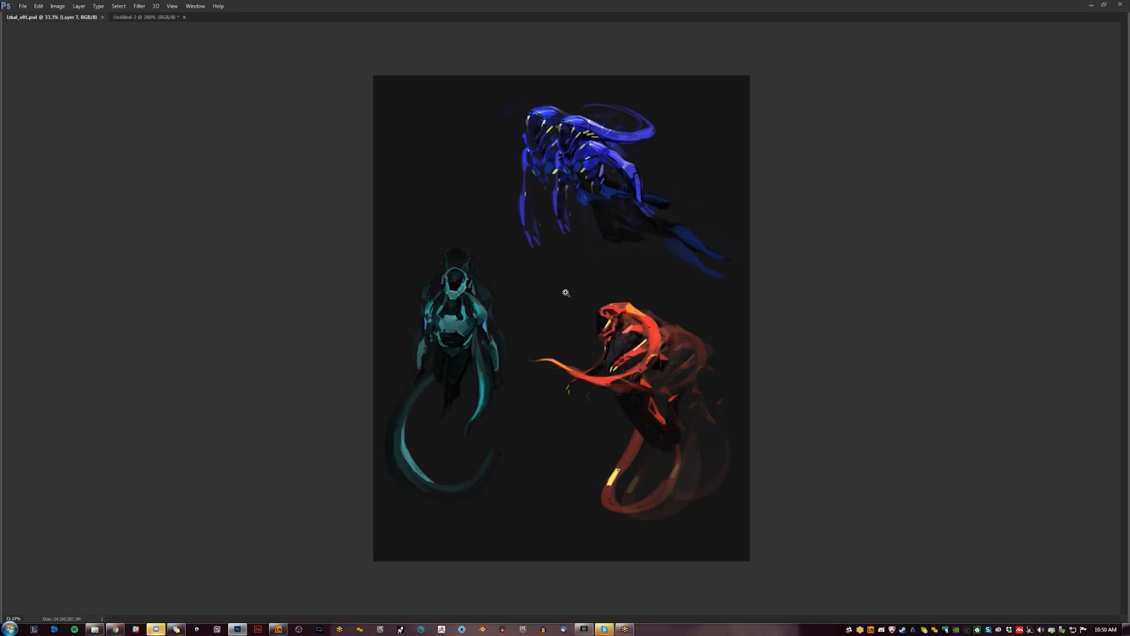
left_click(566, 292)
left_click_drag(565, 293, 554, 312)
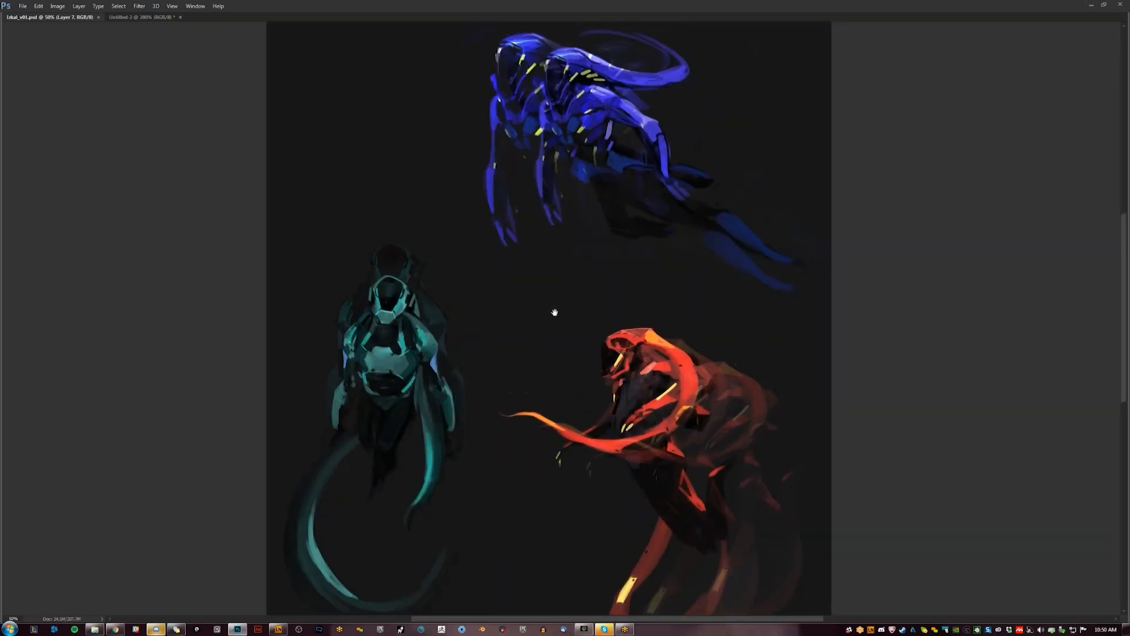